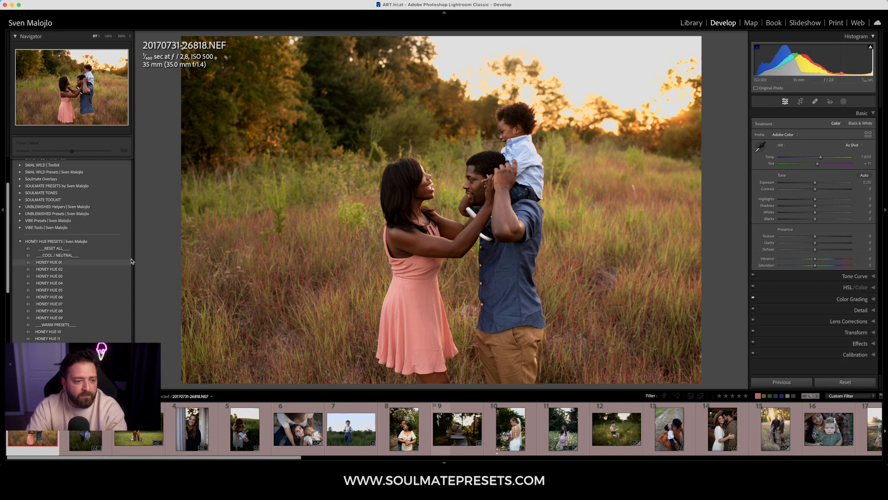
- Try the cool/neutral presets HONEY HUE 01 through HONEY HUE 09 one after another on the family photo
scroll(111, 271, "down", 3)
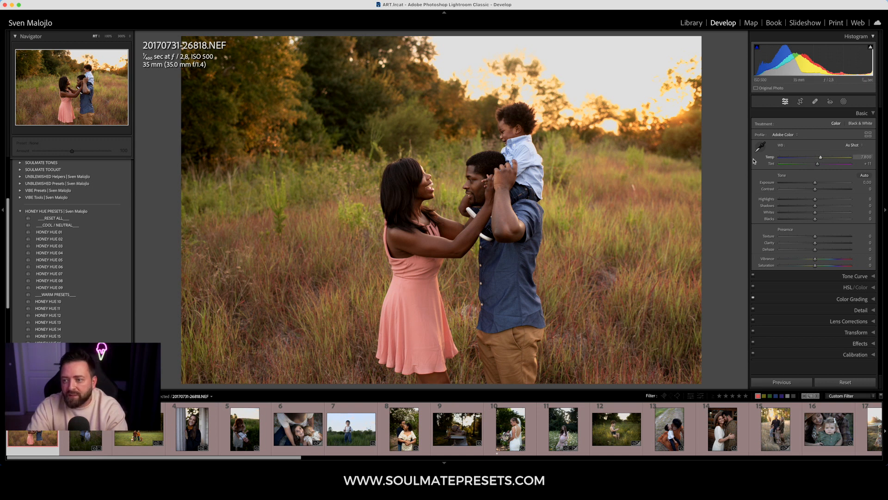
left_click(90, 233)
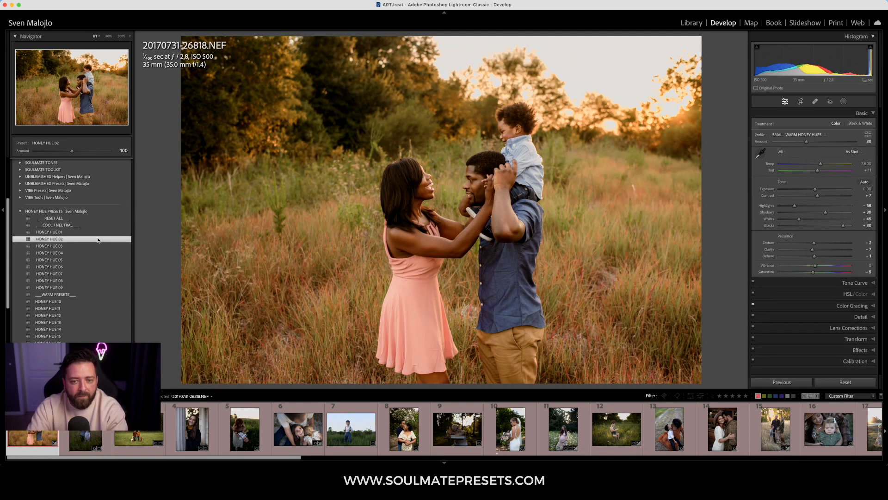
left_click(93, 246)
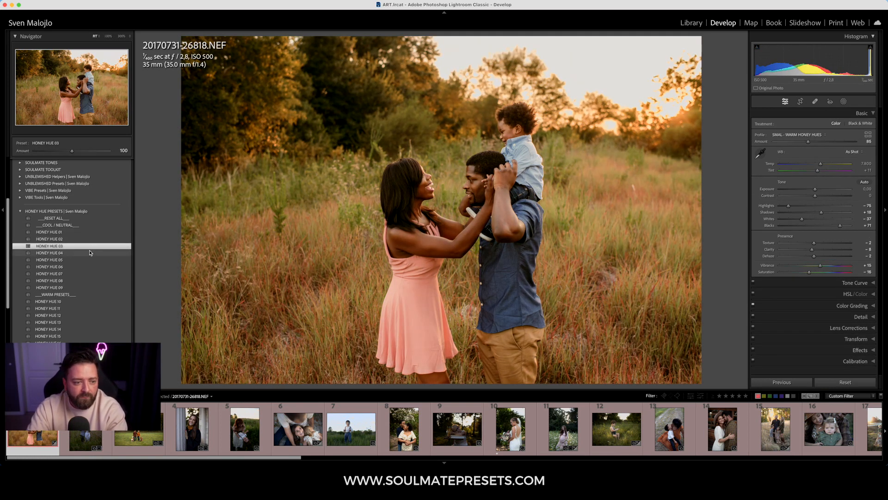
left_click(89, 253)
left_click(86, 260)
left_click(83, 267)
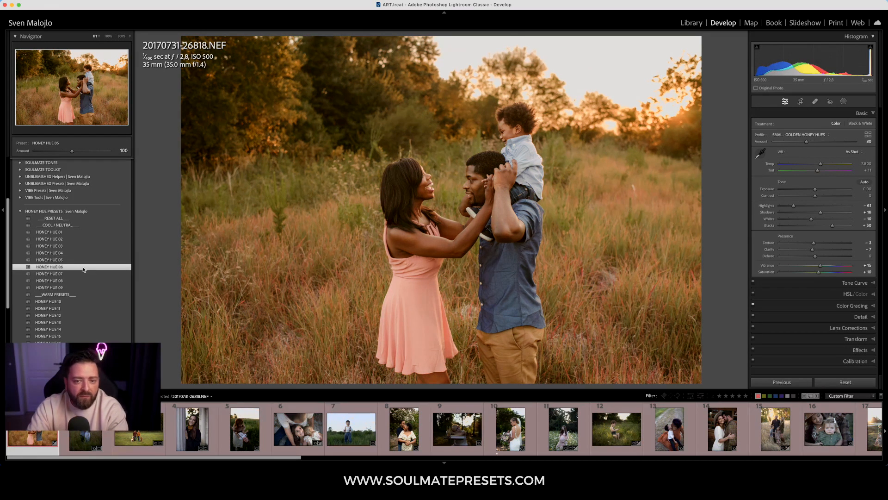
left_click(86, 273)
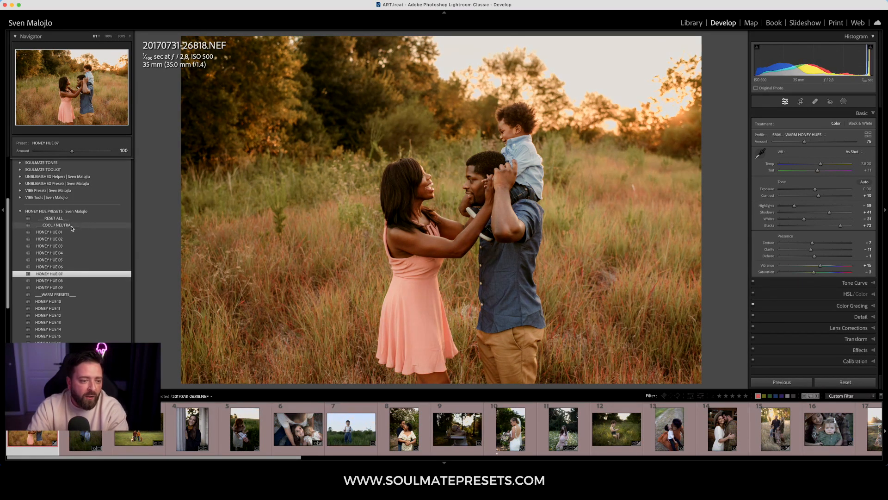
left_click(64, 280)
left_click(64, 288)
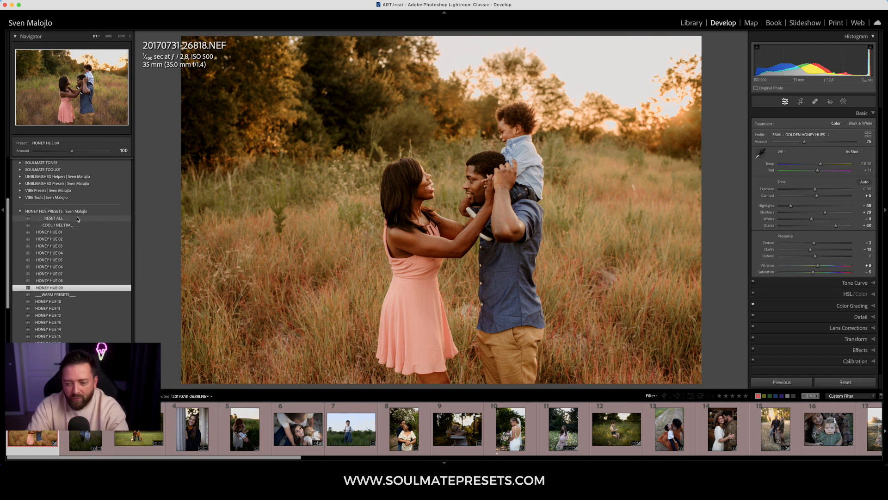
- Try the warm presets HONEY HUE 10 through 18 on the photo, going back to HONEY HUE 17 at the end
left_click(78, 301)
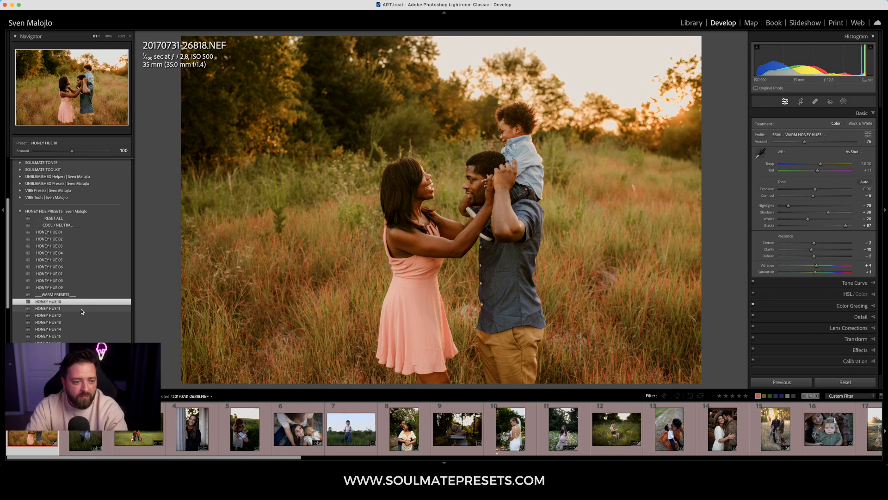
left_click(81, 308)
left_click(81, 316)
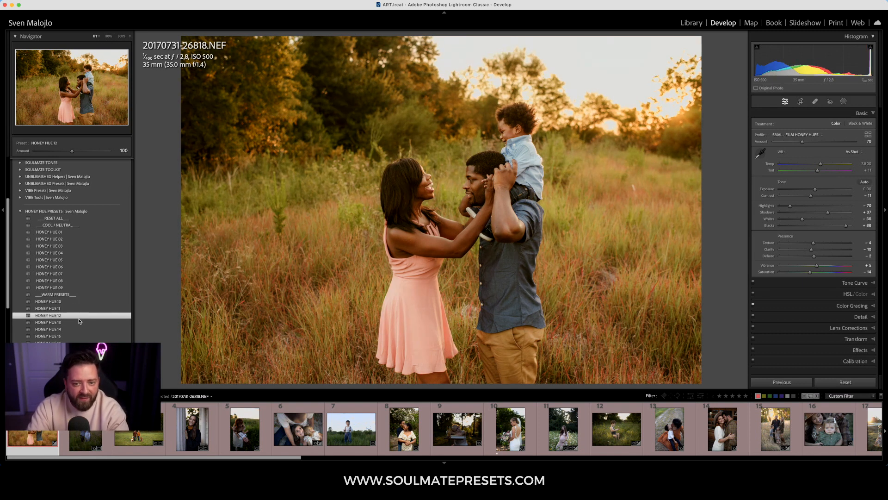
left_click(78, 322)
left_click(73, 332)
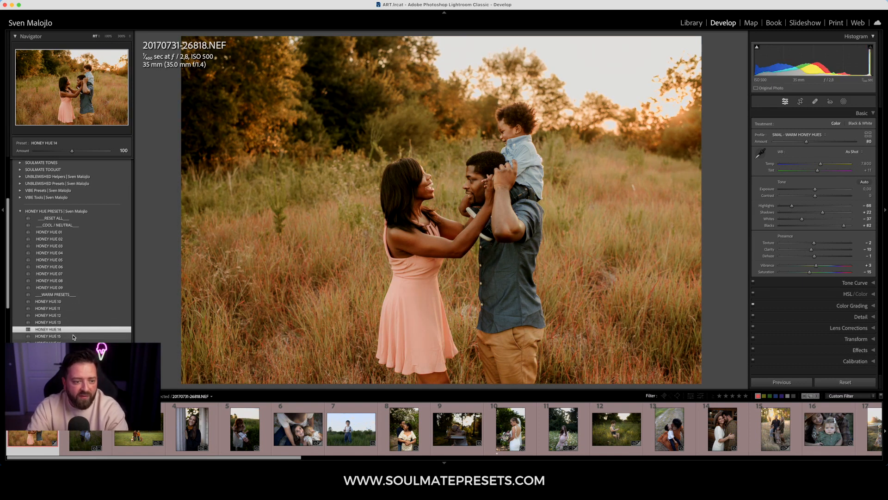
left_click(74, 336)
left_click(74, 343)
left_click(74, 350)
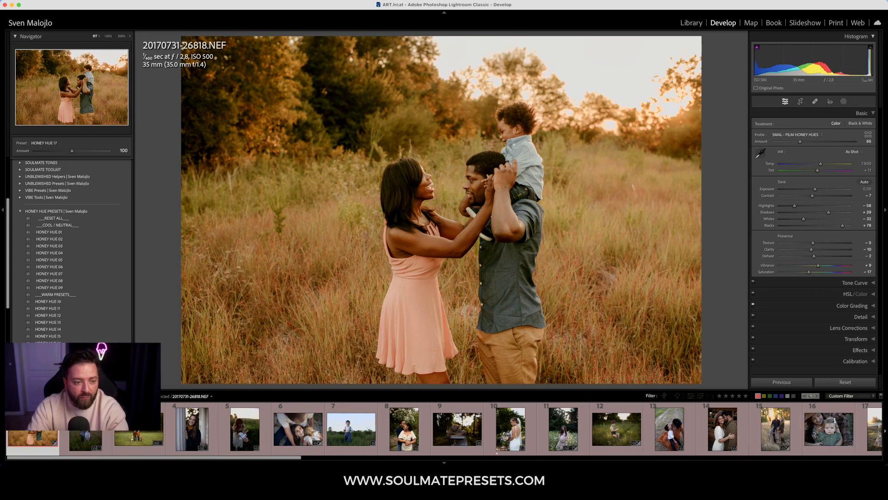
left_click(74, 357)
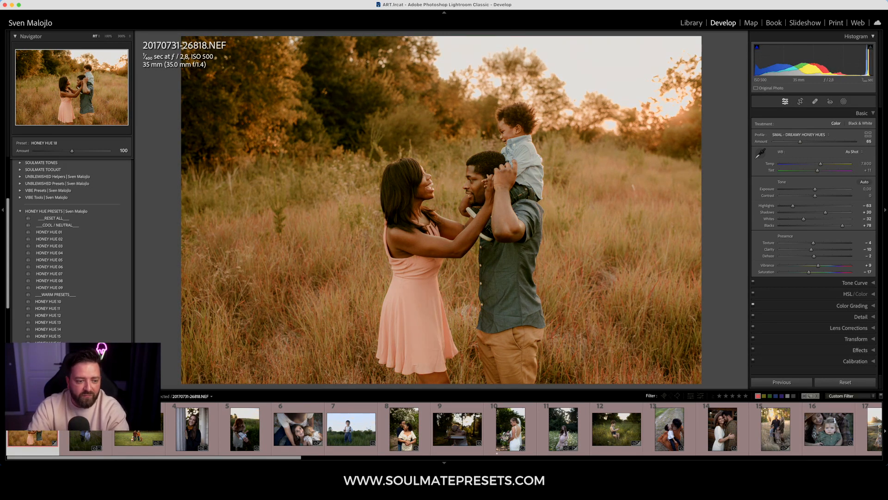
left_click(74, 350)
- Try the dreamy/hazy presets HONEY HUE 19, 20 and 21 on the photo
scroll(79, 324, "down", 1)
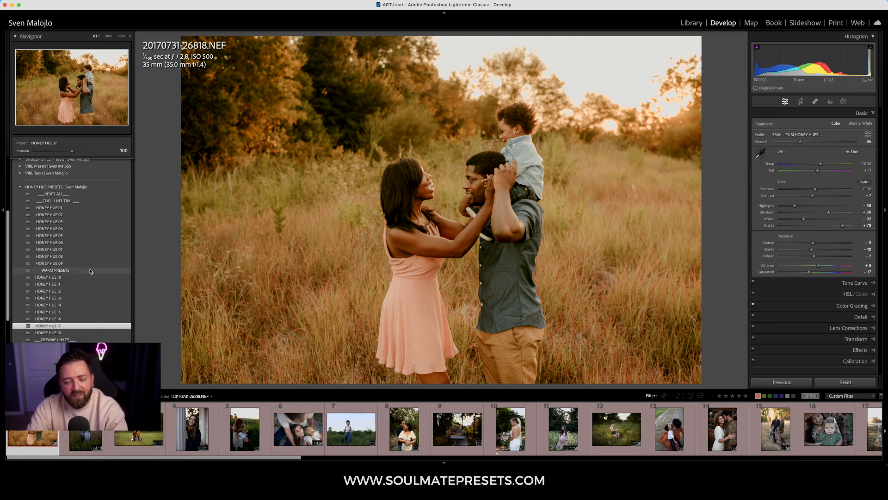
scroll(97, 289, "down", 1)
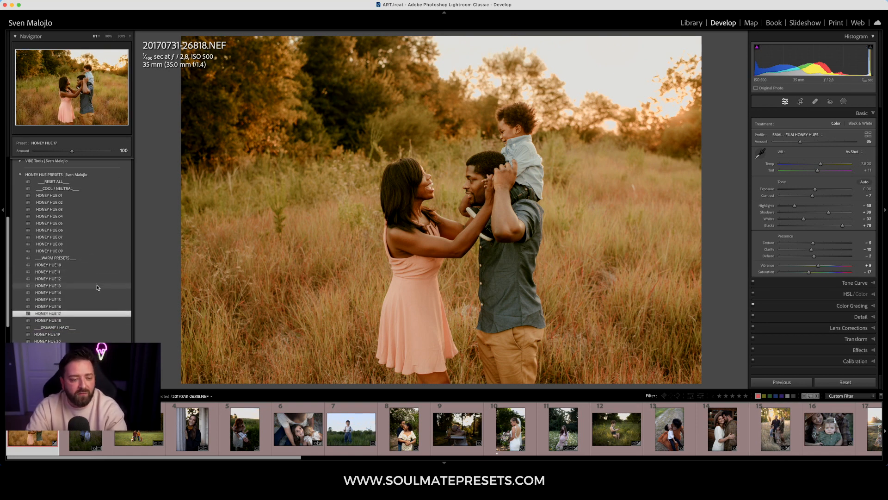
left_click(60, 335)
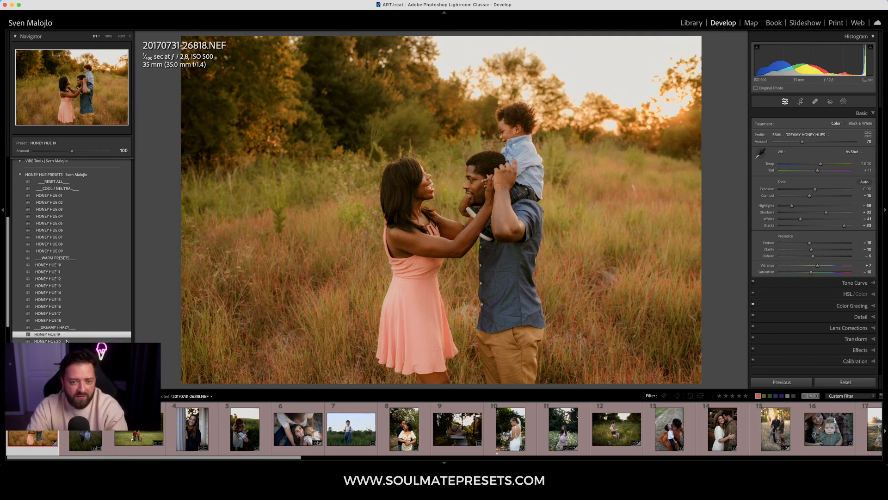
left_click(66, 341)
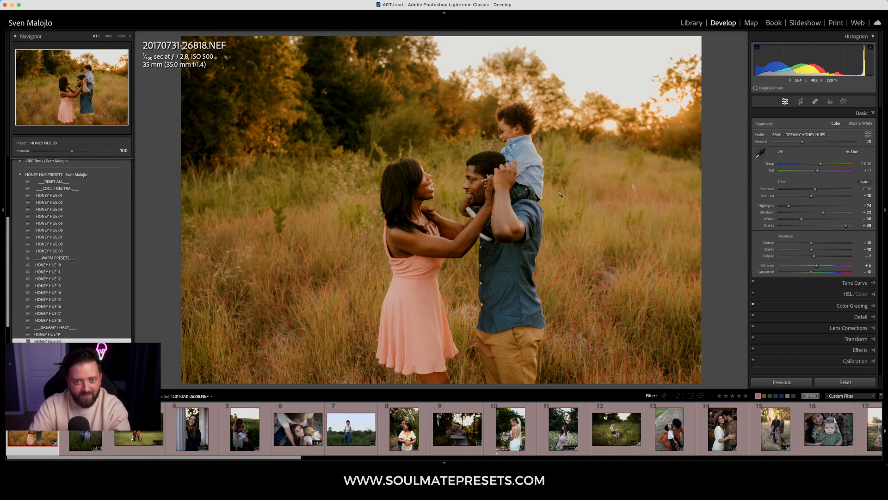
scroll(87, 313, "down", 2)
left_click(87, 315)
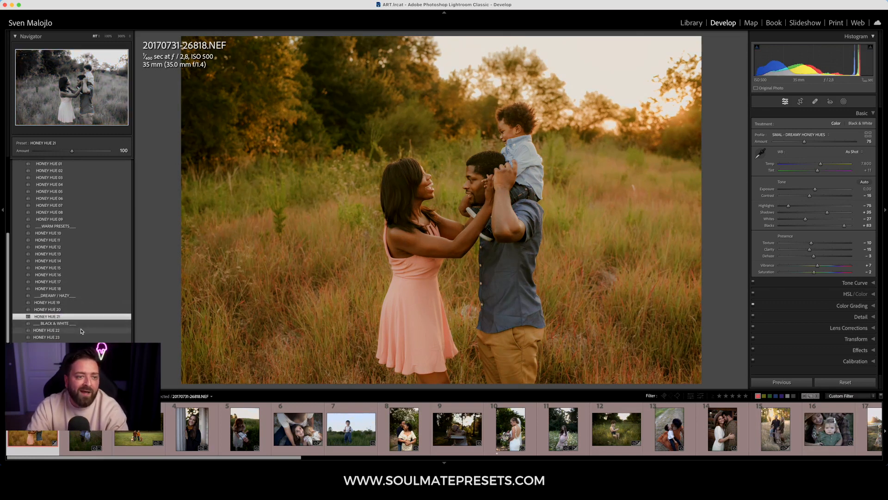
- Try the black and white presets HONEY HUE 22, 23 and 24 on the photo
left_click(82, 331)
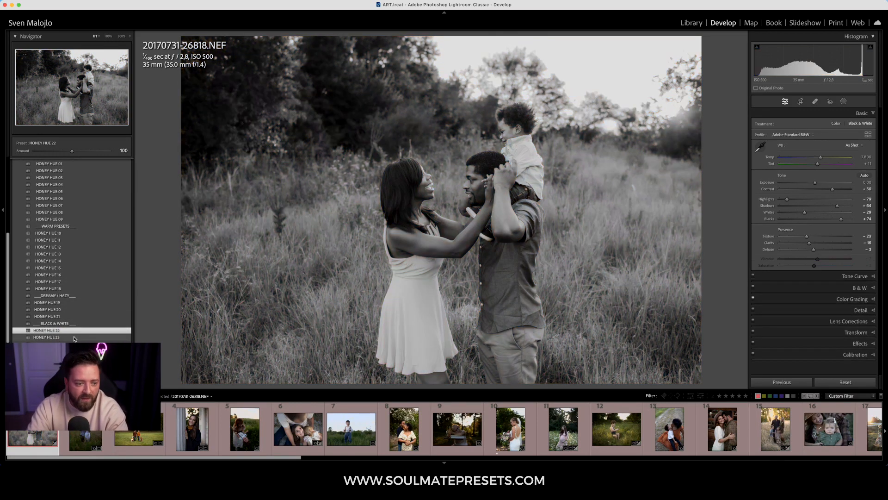
left_click(74, 338)
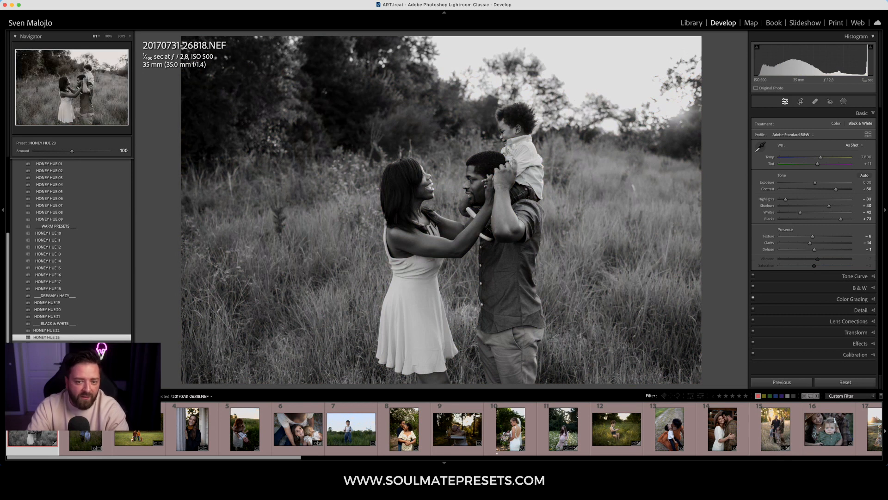
left_click(74, 344)
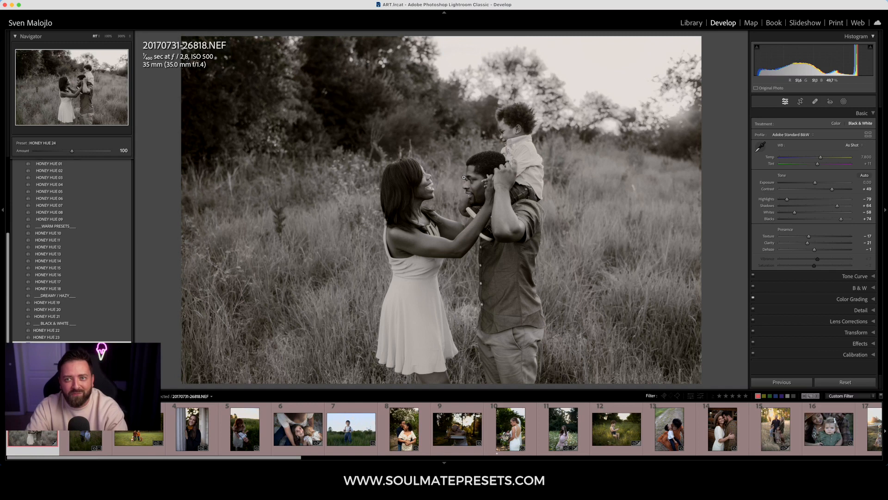
- Apply the cool/neutral preset HONEY HUE 07 to the family photo
scroll(87, 270, "up", 2)
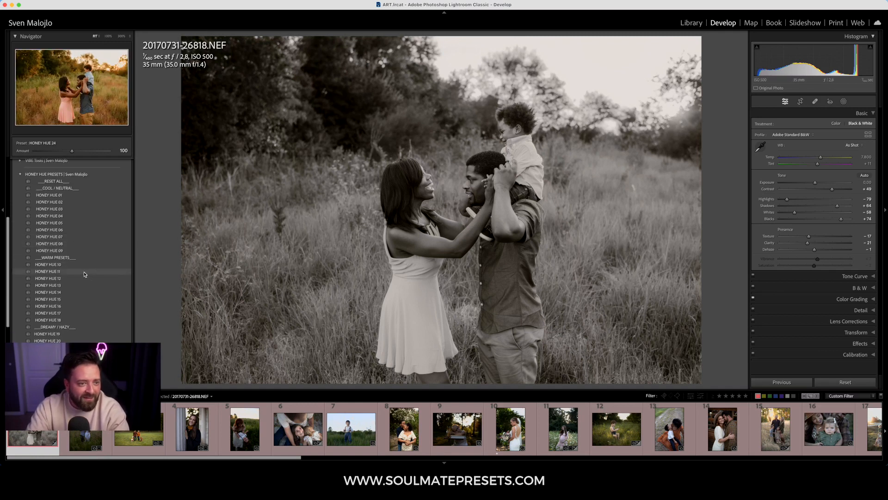
left_click(73, 236)
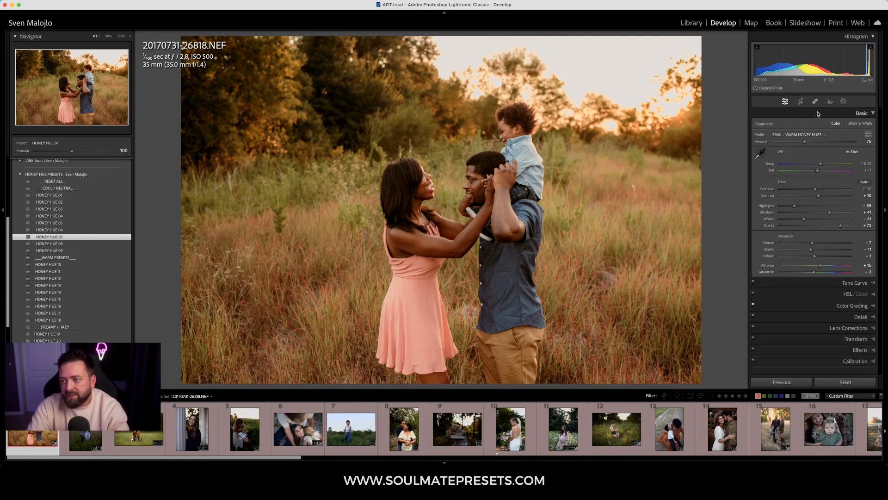
- Check the Solo Mode behaviour of the develop settings by expanding Effects and returning to Basic
right_click(841, 114)
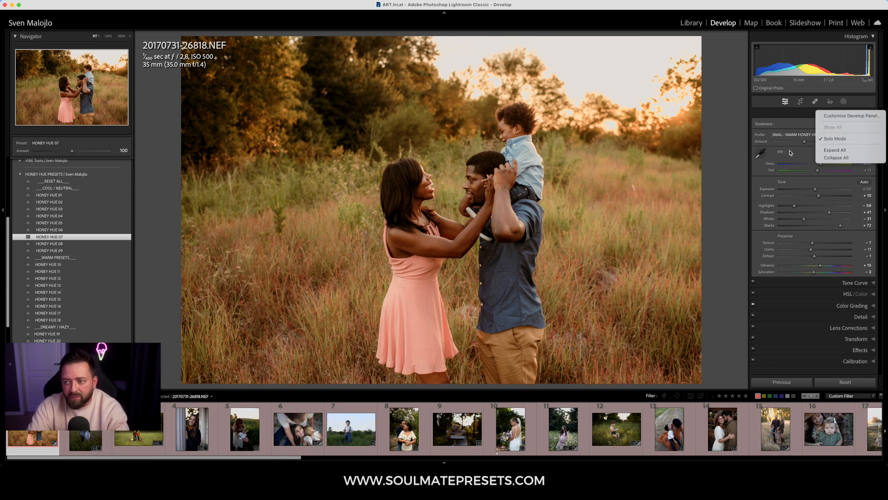
left_click(728, 200)
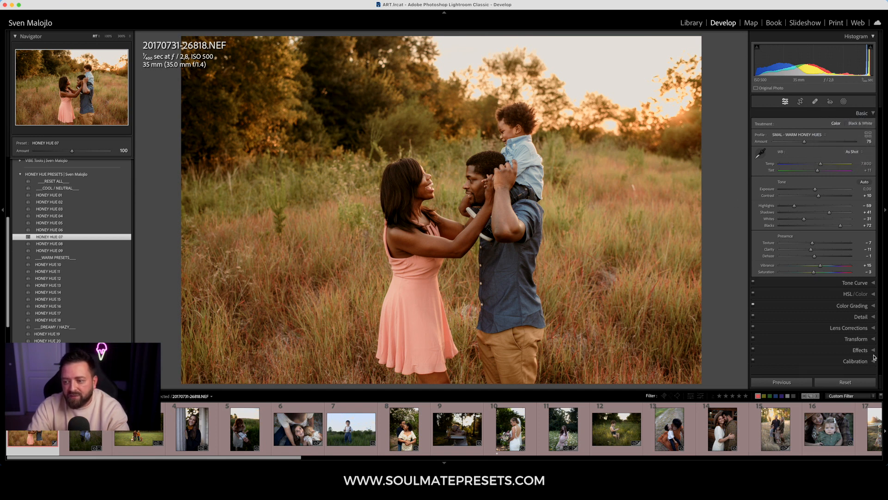
left_click(860, 350)
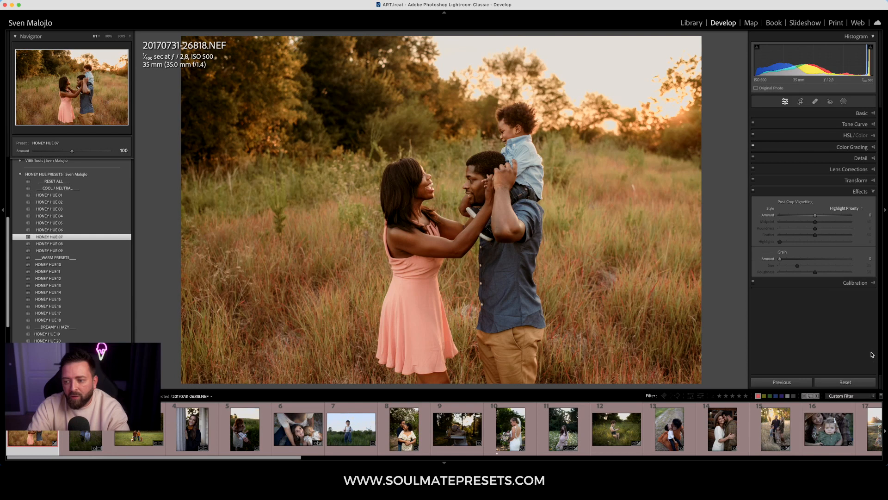
left_click(861, 113)
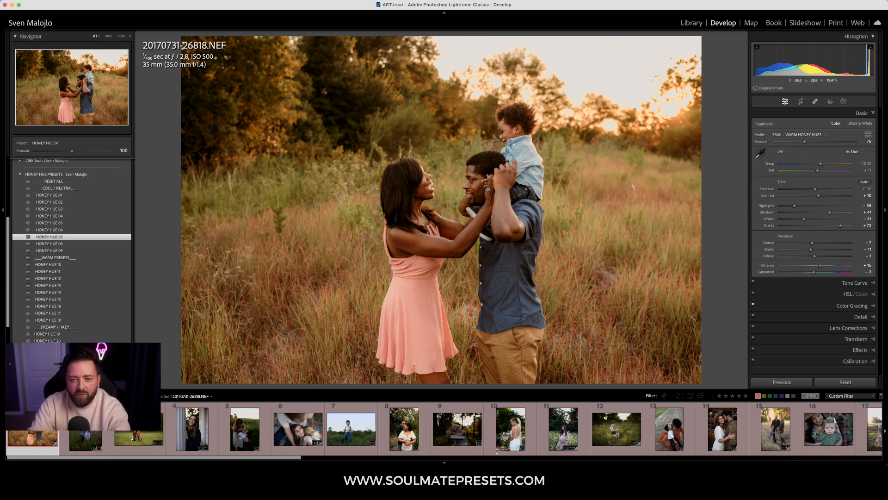
- Inspect the edited family photo and compare it side by side with its unedited version before returning to the single view
left_click(427, 231)
left_click(403, 254)
left_click(518, 138)
left_click(512, 138)
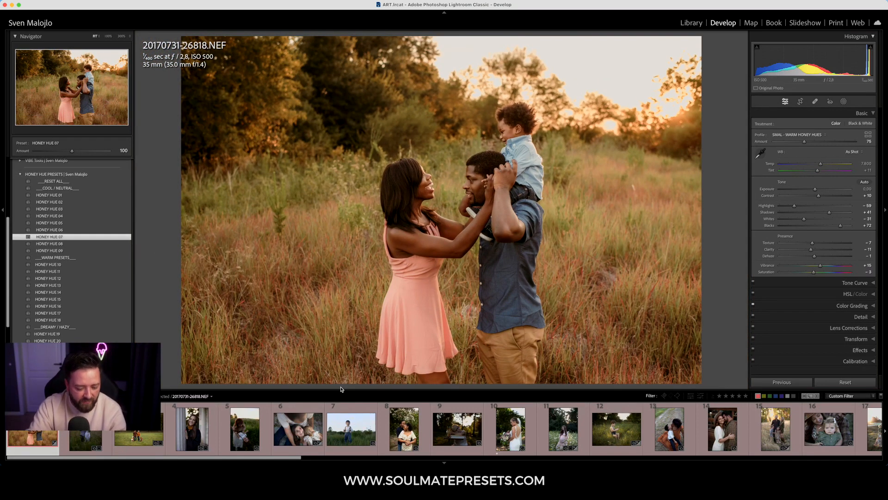
key("y")
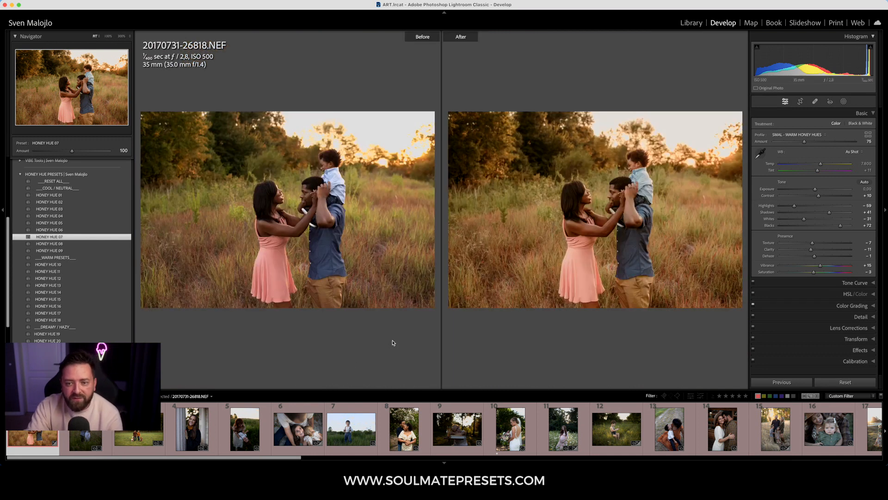
key("y")
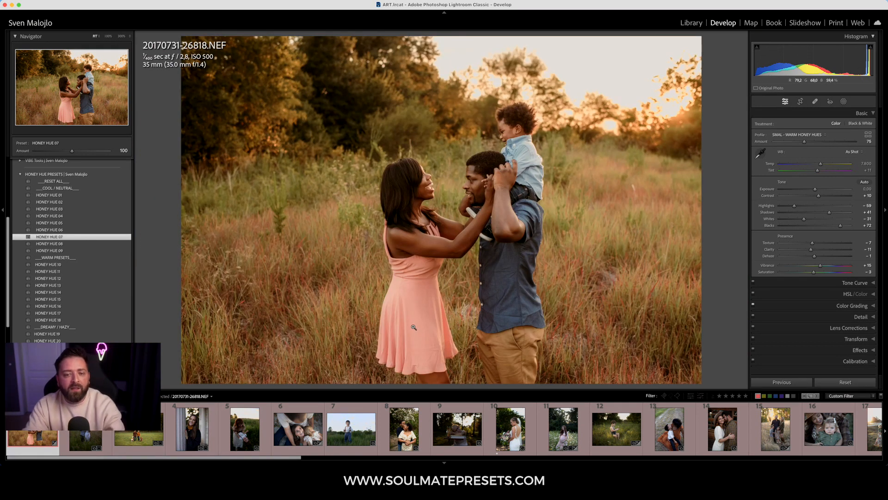
- Try the warm presets HONEY HUE 11, 14, 16, 17 and 18 again on the photo as alternatives
left_click(71, 250)
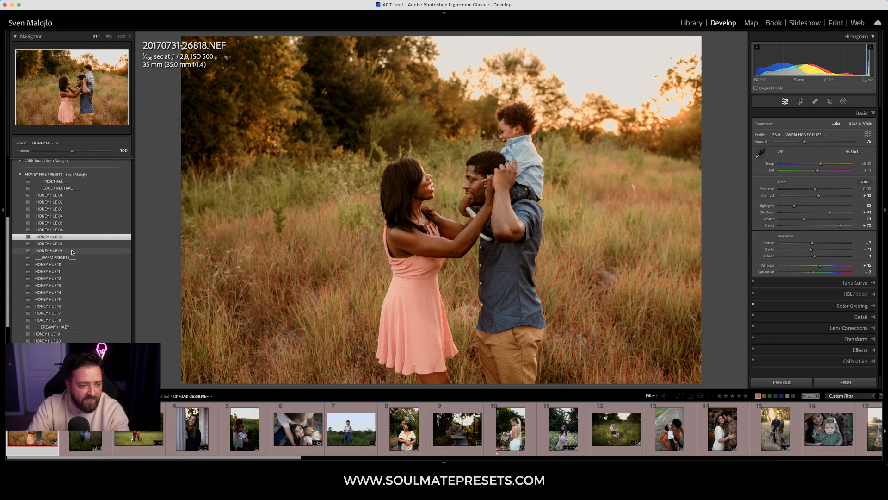
left_click(64, 271)
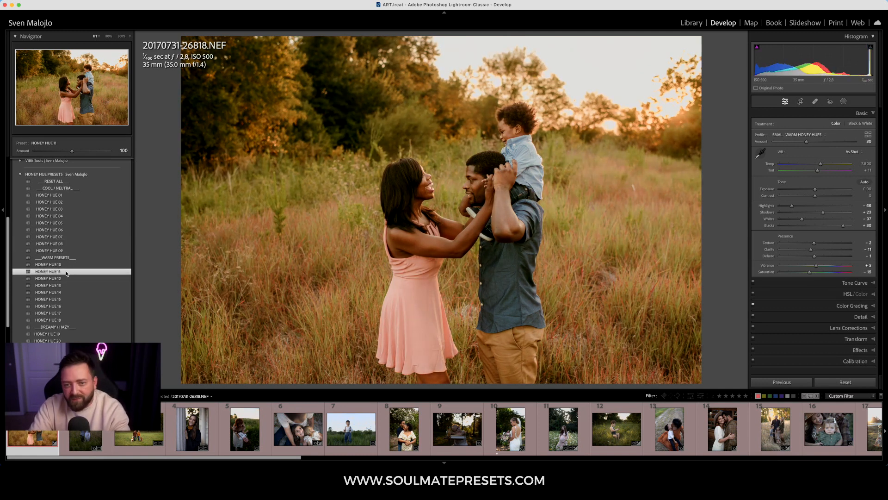
left_click(66, 292)
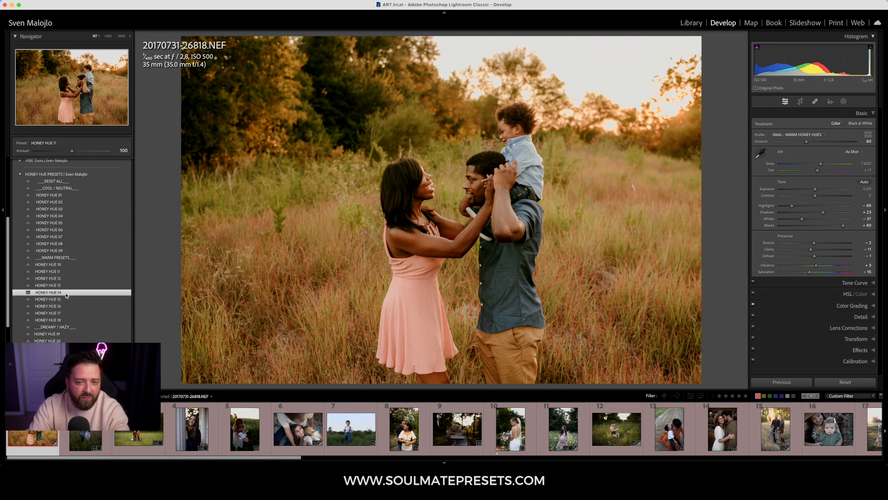
left_click(68, 306)
left_click(68, 313)
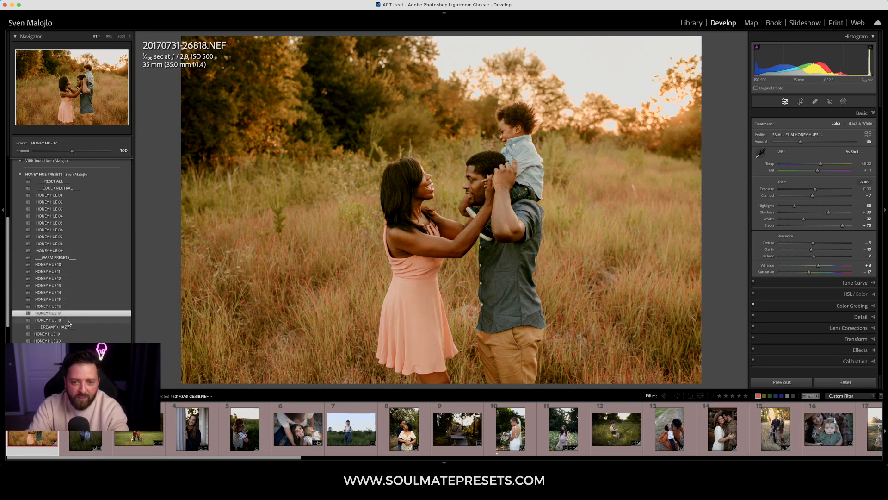
left_click(68, 320)
- Compare the presets HONEY HUE 01, 07 and 11 on the photo and settle on HONEY HUE 07
left_click(65, 195)
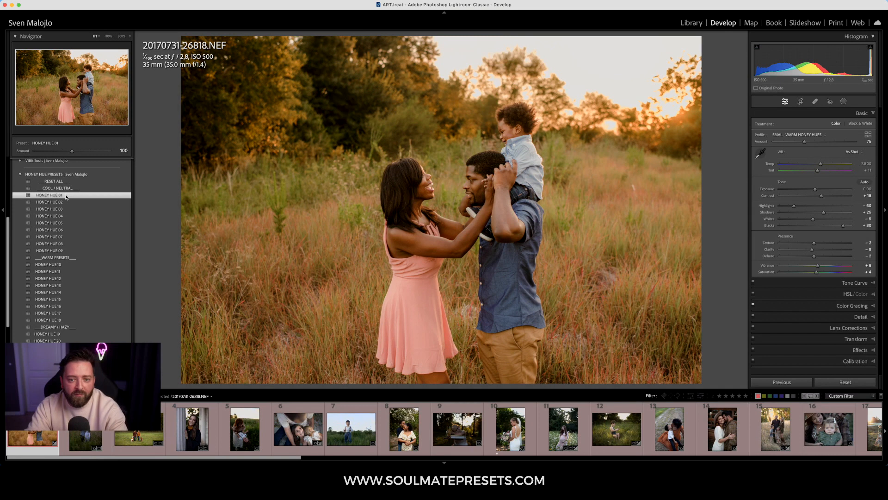
left_click(67, 237)
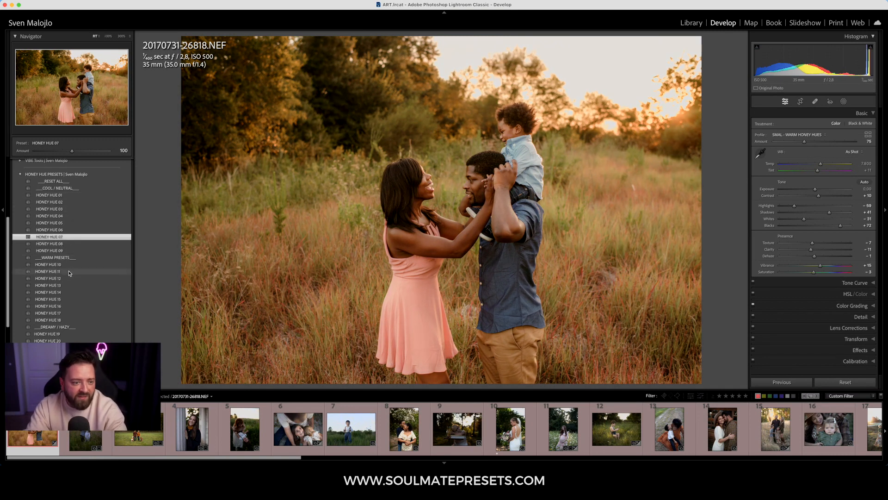
left_click(69, 271)
left_click(69, 237)
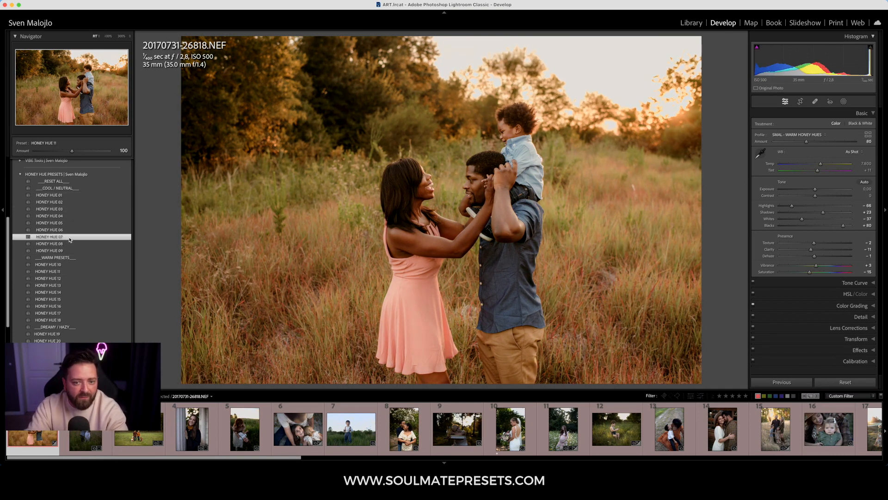
- Apply the HONEY HUE 11 preset to the family photo and collapse the HONEY HUE PRESETS group
left_click(69, 271)
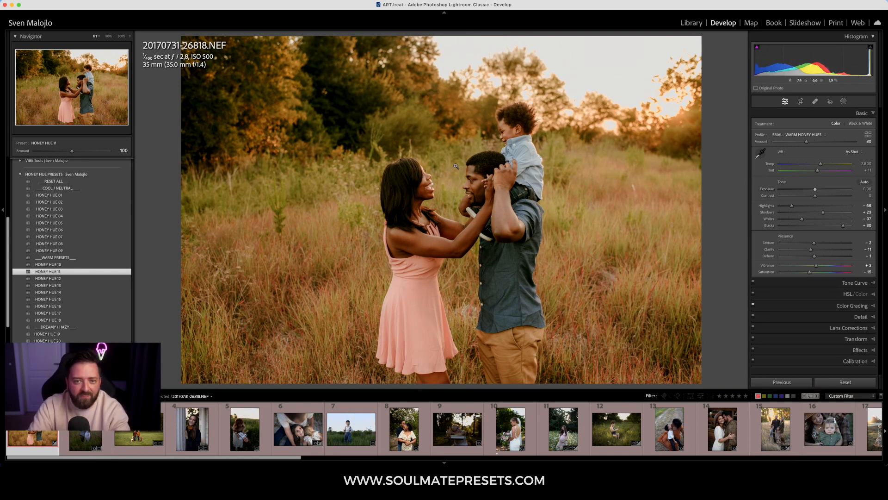
left_click(20, 175)
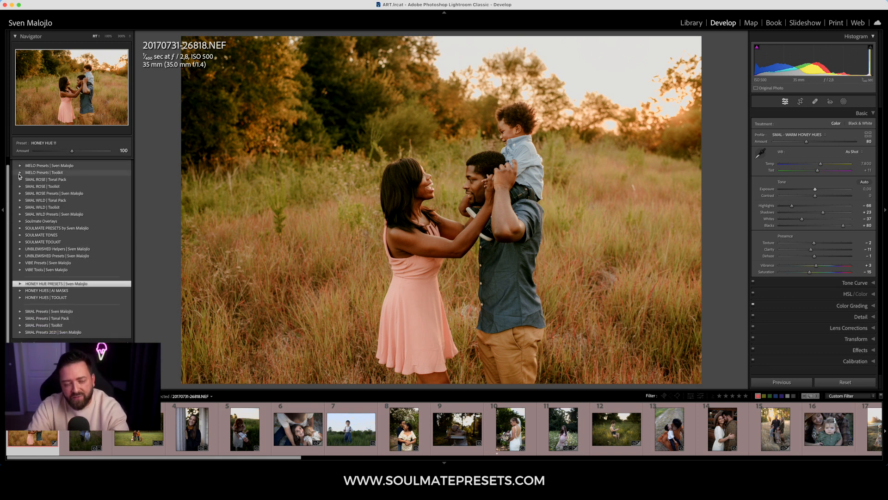
- From HONEY HUES | AI MASKS, apply PAINTERLY BACKGROUND at amount 41 and SUBJECT POP BACKGROUND at amount 31
left_click(20, 290)
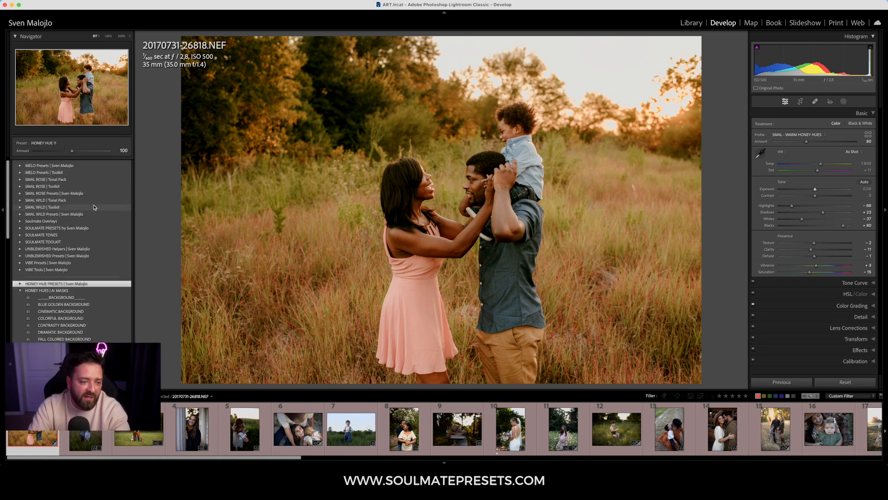
scroll(116, 220, "down", 1)
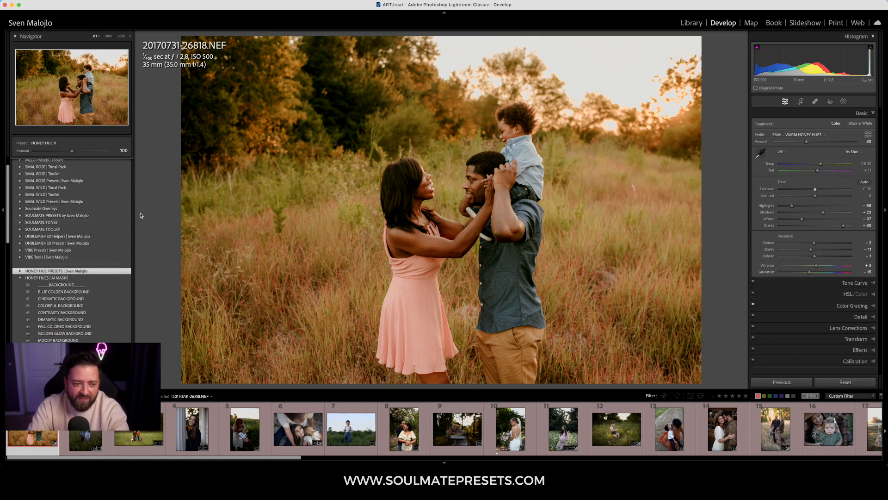
scroll(125, 224, "down", 1)
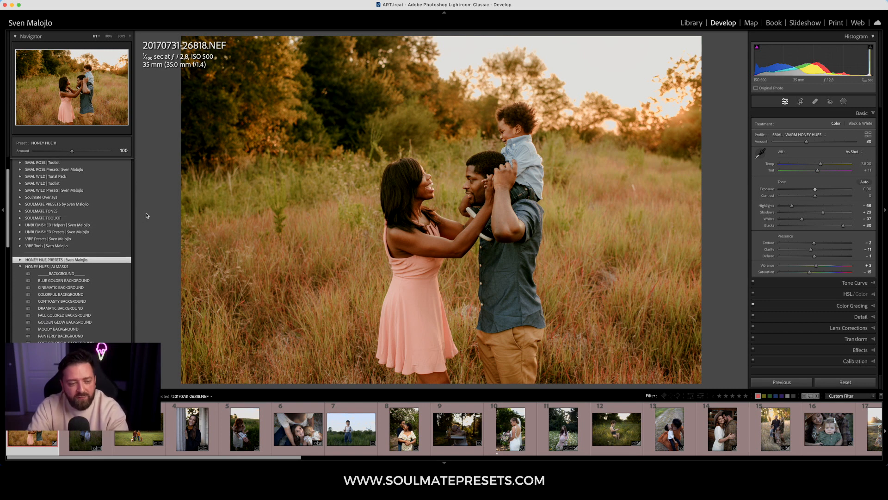
scroll(139, 215, "down", 2)
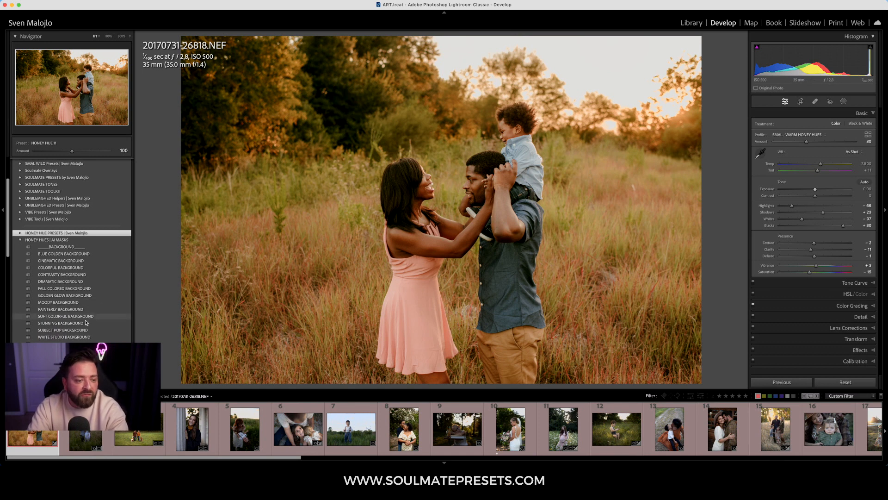
left_click(63, 311)
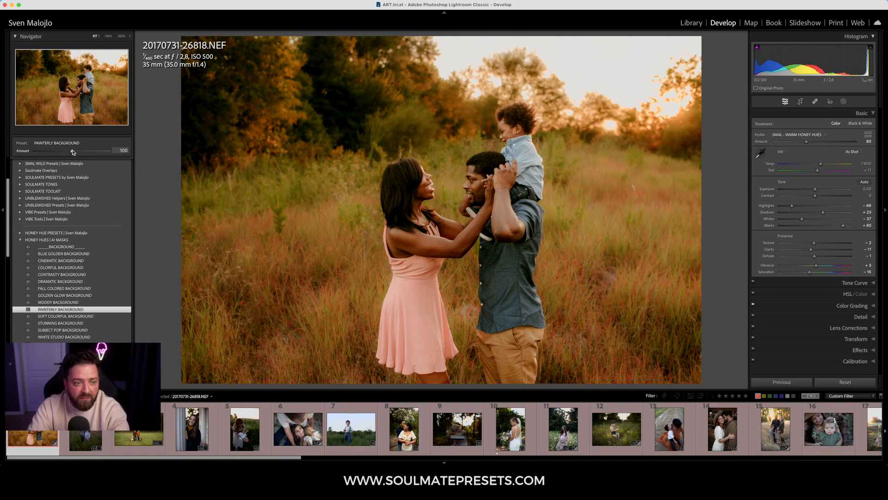
left_click_drag(71, 153, 49, 159)
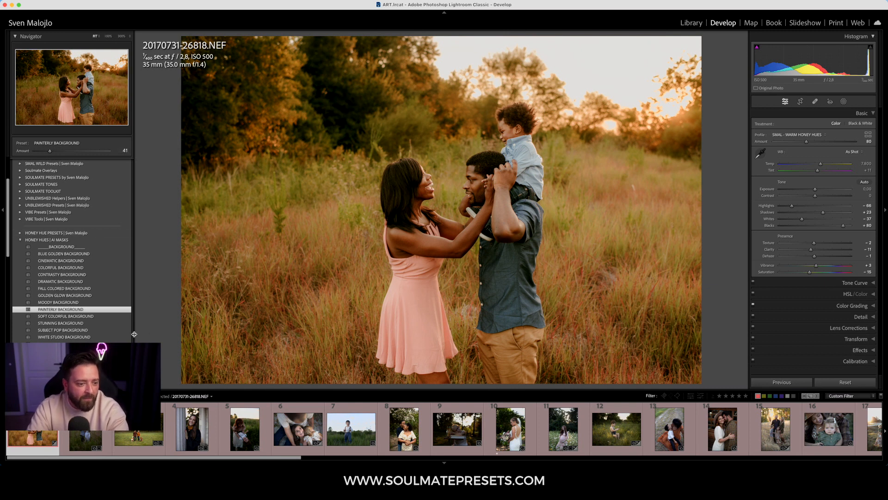
left_click(87, 329)
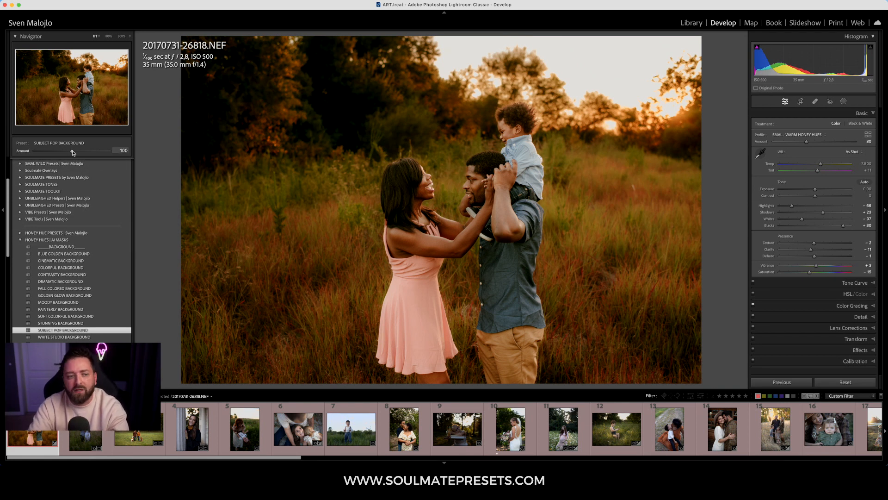
left_click_drag(73, 153, 48, 157)
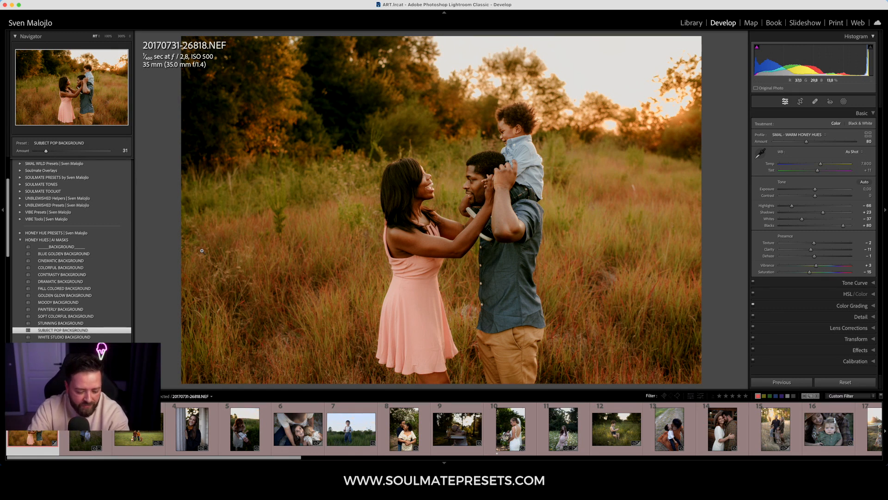
- Compare the edited family photo side by side with its unedited version, with and without the side panels, and return to the single view
key("y")
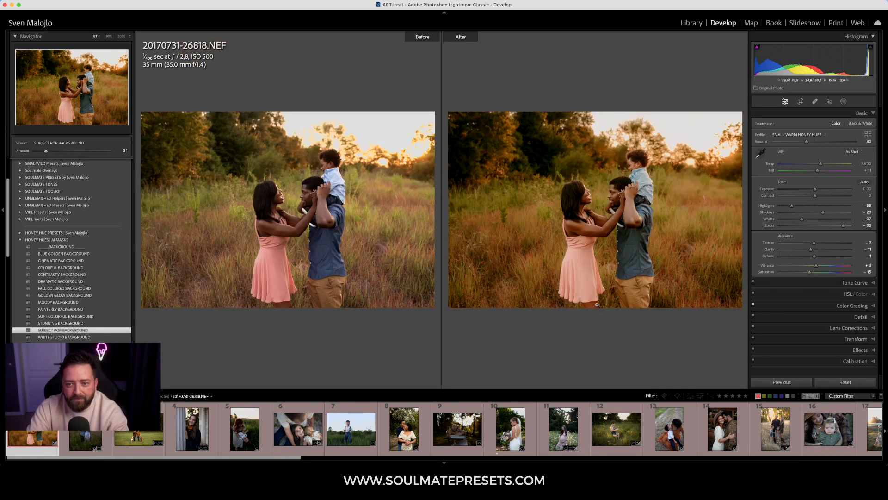
key("Tab")
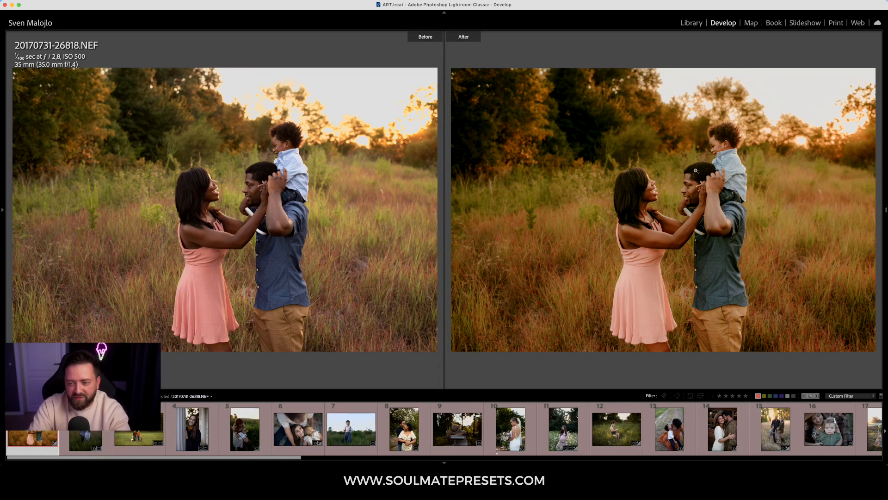
key("Tab")
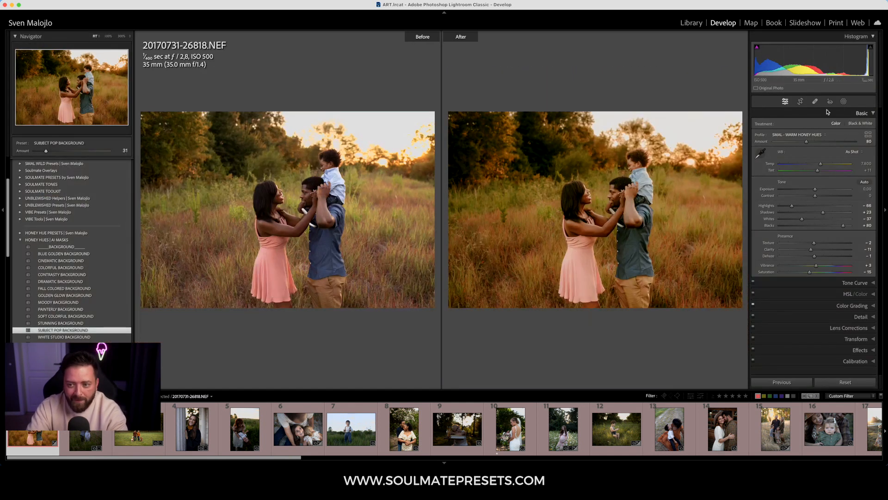
key("y")
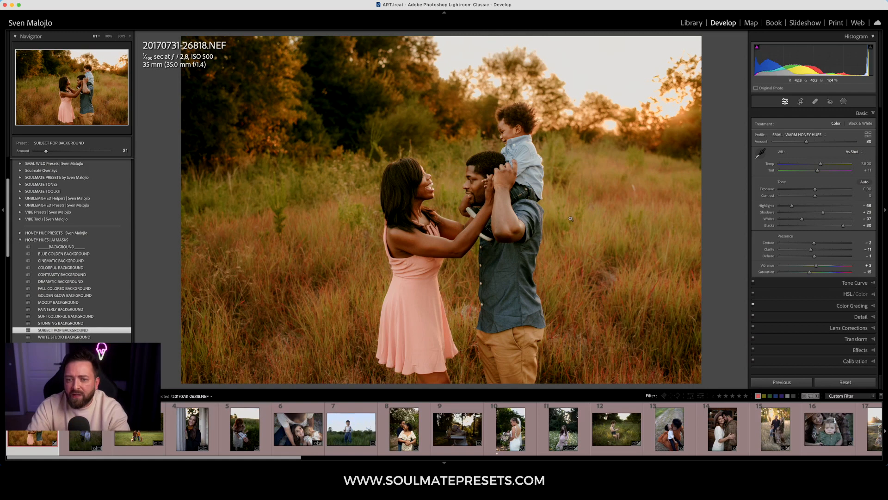
- Collapse the AI masks group, switch to the sunset family photo IMG_4535.CR2 and inspect it up close
left_click(19, 242)
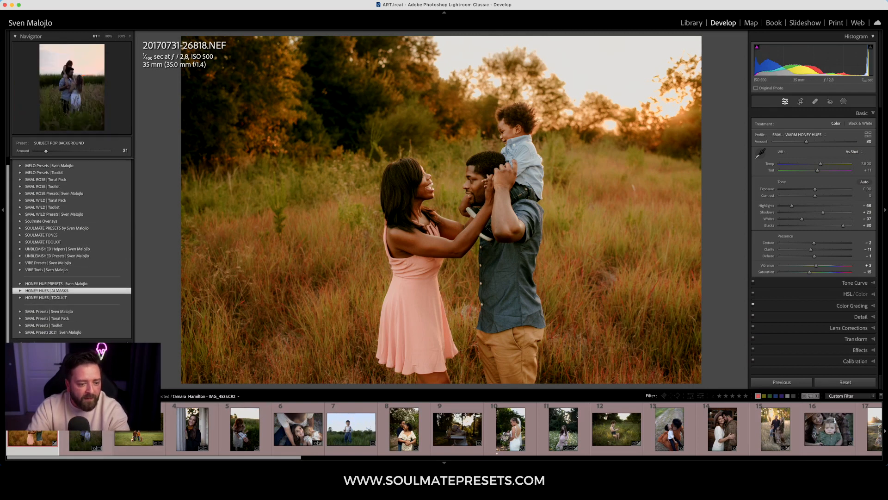
left_click(85, 438)
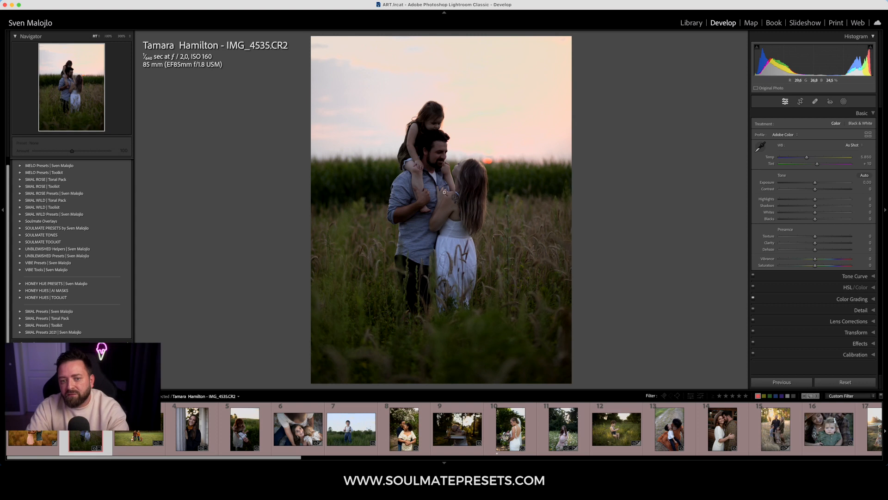
left_click(453, 238)
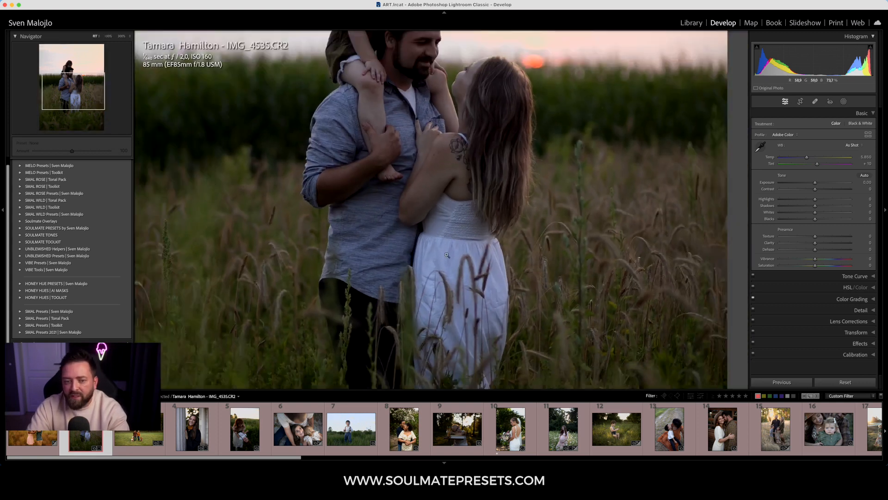
left_click(447, 255)
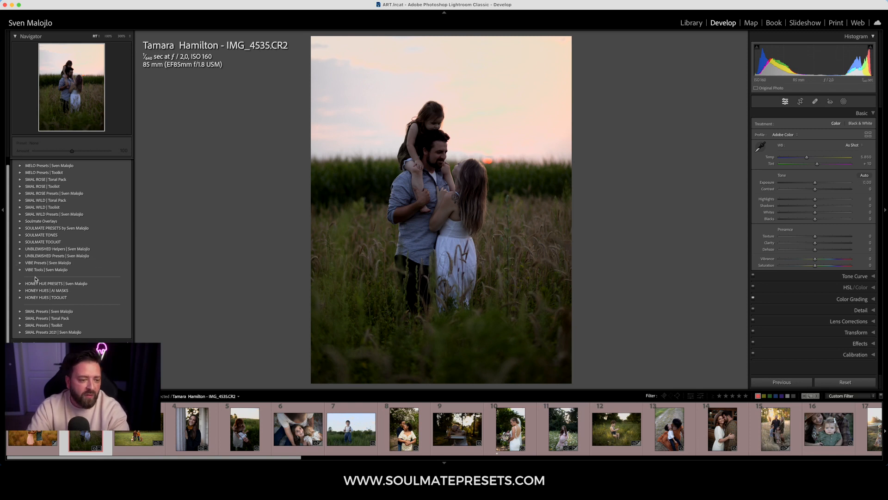
- Apply the HONEY HUE 15 preset to the sunset photo and set its SMAL - WARM HONEY HUES profile amount to 125
left_click(23, 284)
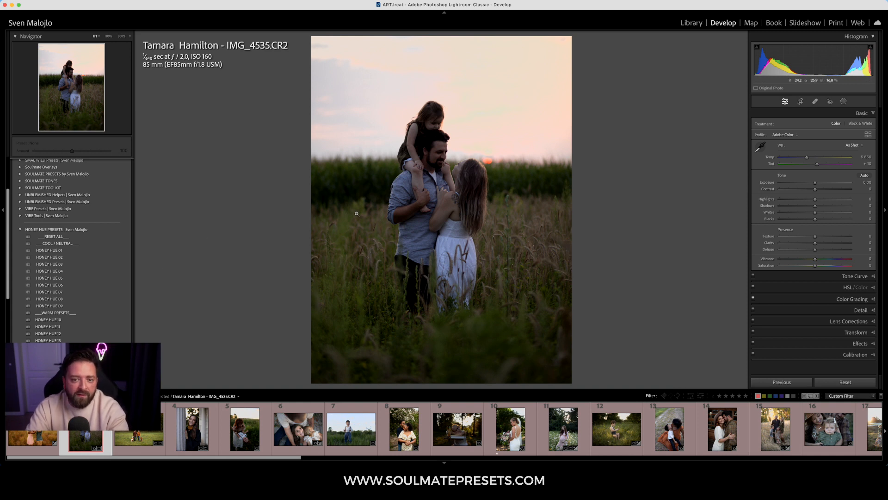
scroll(116, 284, "down", 3)
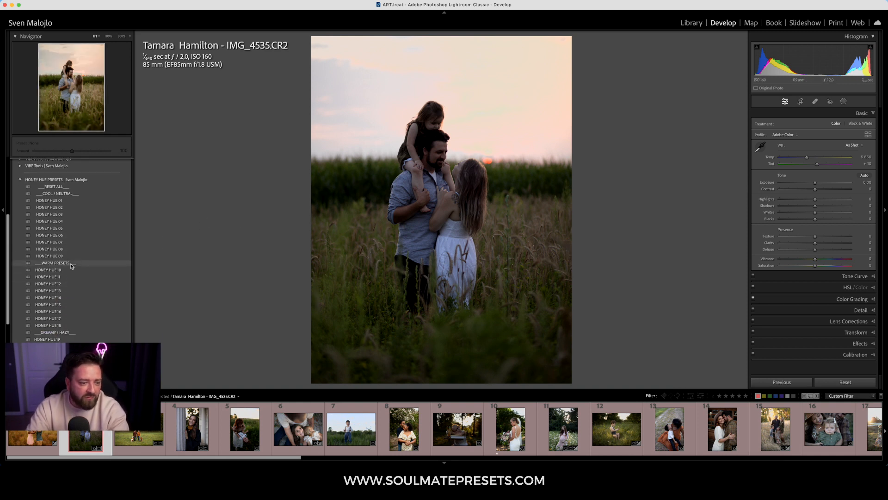
left_click(60, 305)
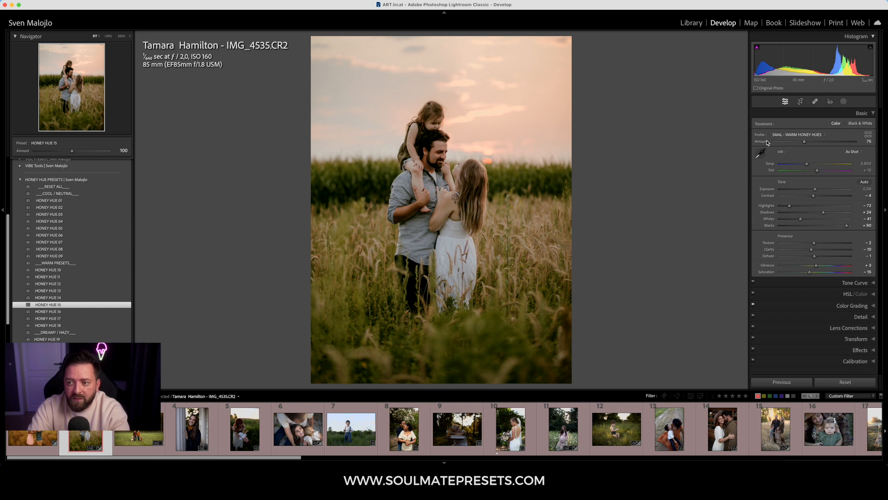
left_click_drag(805, 144, 822, 145)
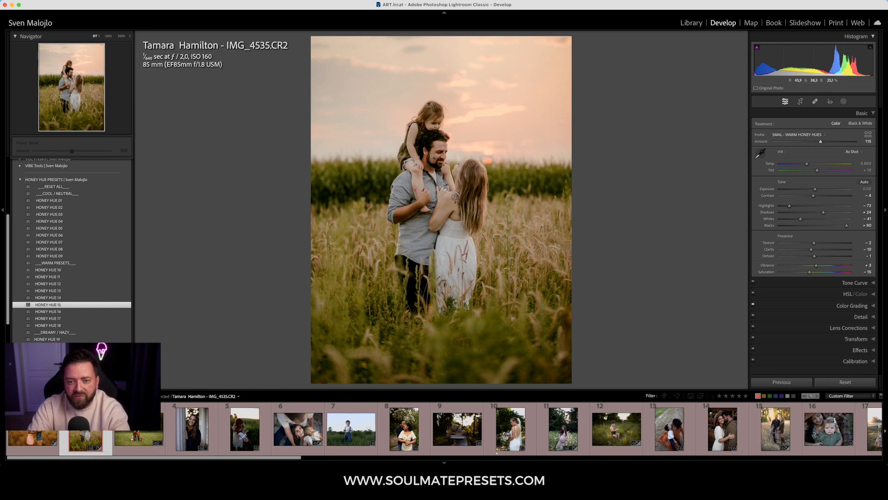
mouse_move(821, 141)
left_mouse_down()
mouse_move(837, 144)
mouse_move(825, 144)
left_mouse_up()
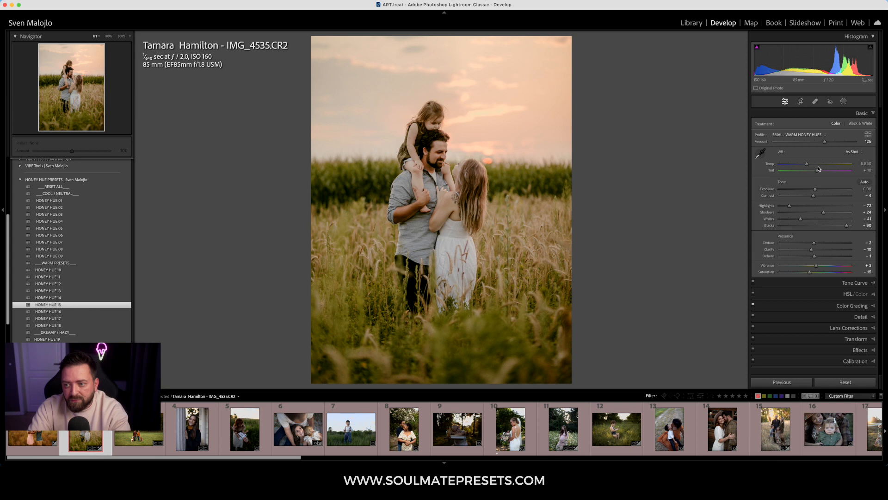
- Fine-tune the sunset photo with temperature 6,452, tint +16 and exposure −0.10
left_click_drag(808, 164, 812, 165)
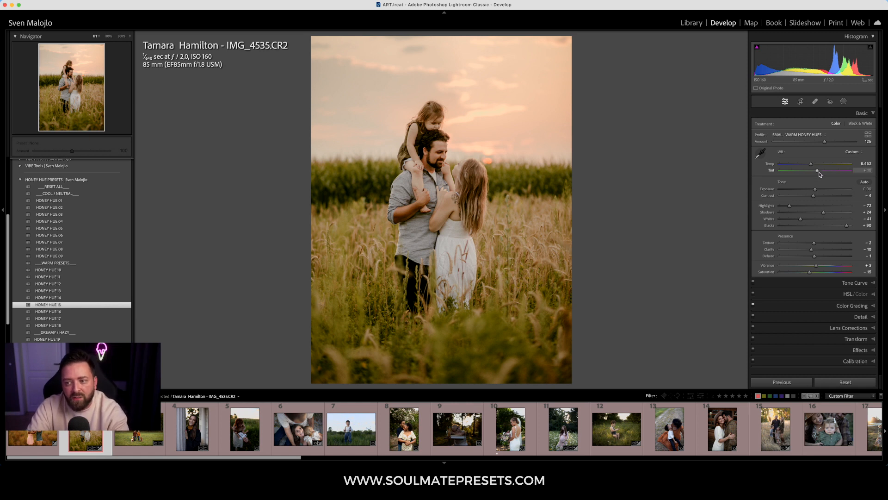
left_click_drag(817, 171, 819, 172)
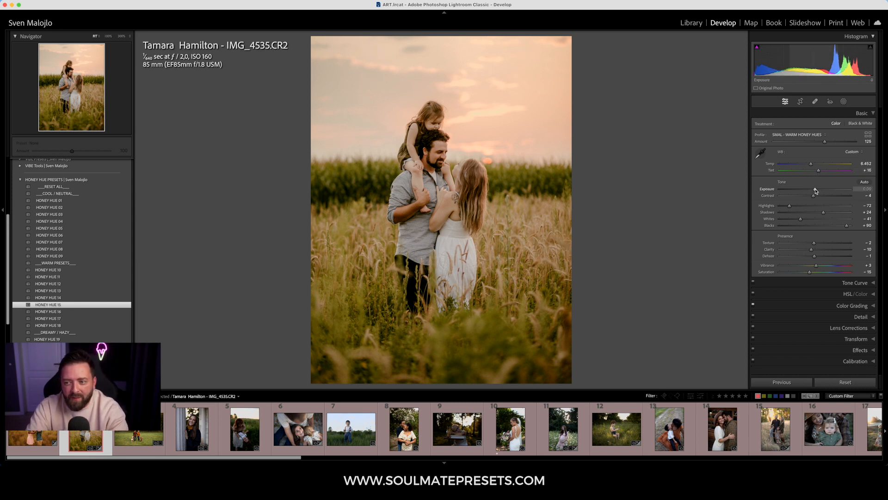
left_click_drag(816, 190, 814, 191)
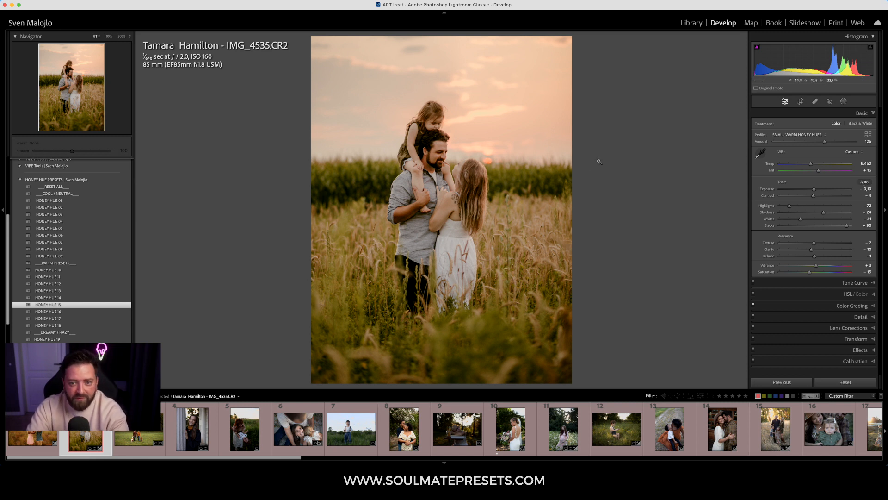
- Check the sunset photo in the side-by-side before/after comparison and return to the single view
key("y")
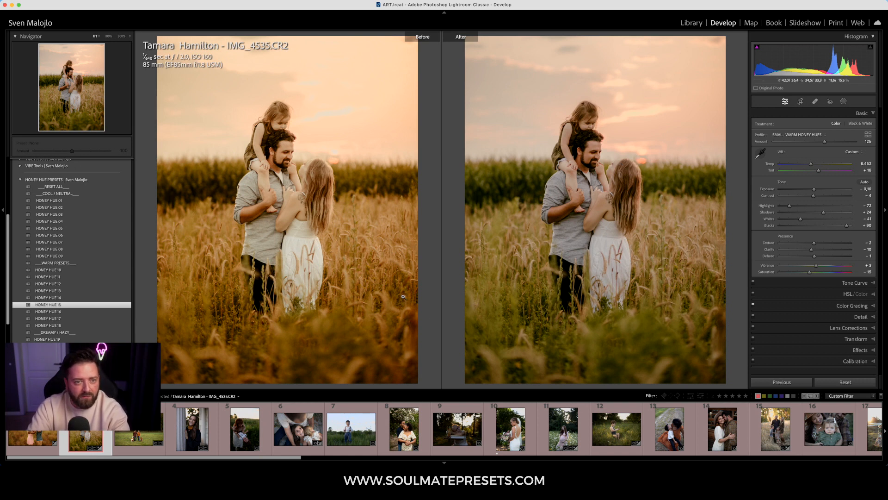
key("y")
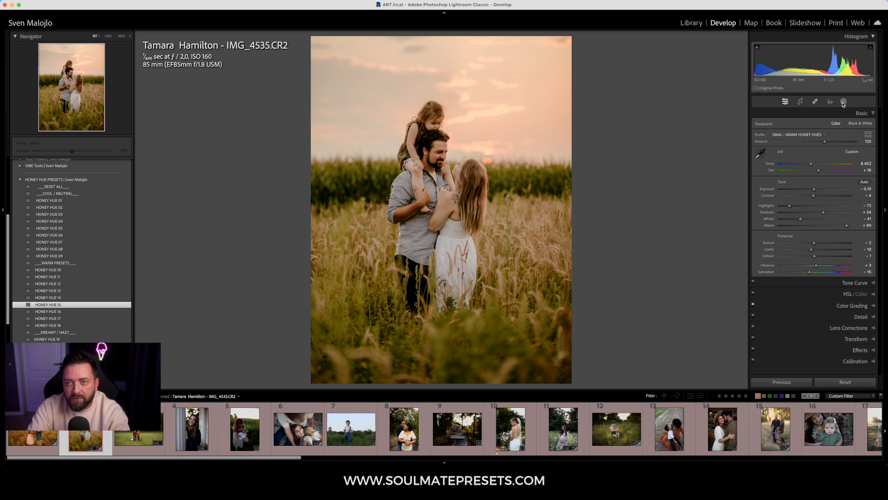
- Create a virtual copy of the sunset photo and reset the copy with the ___RESET ALL___ preset
right_click(108, 442)
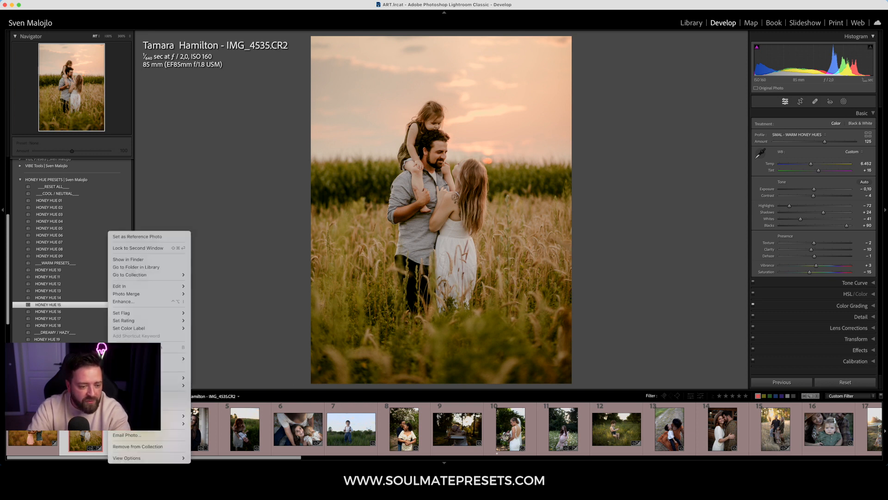
left_click(139, 366)
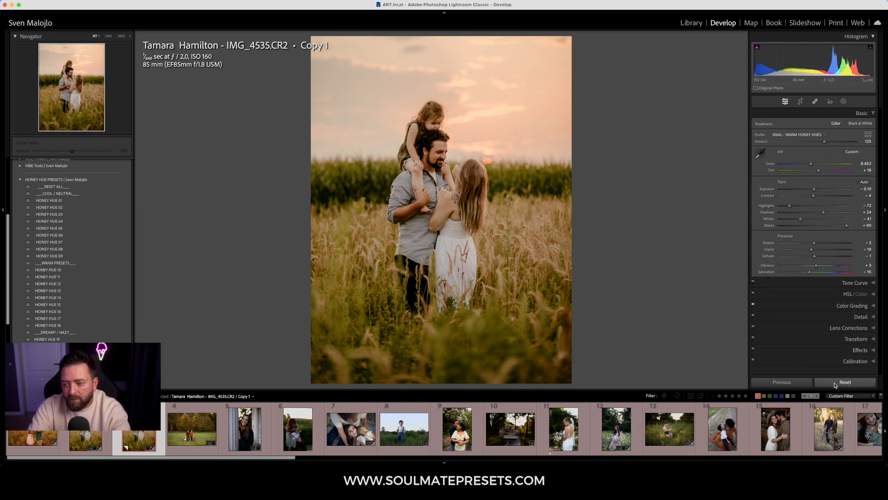
left_click(100, 187)
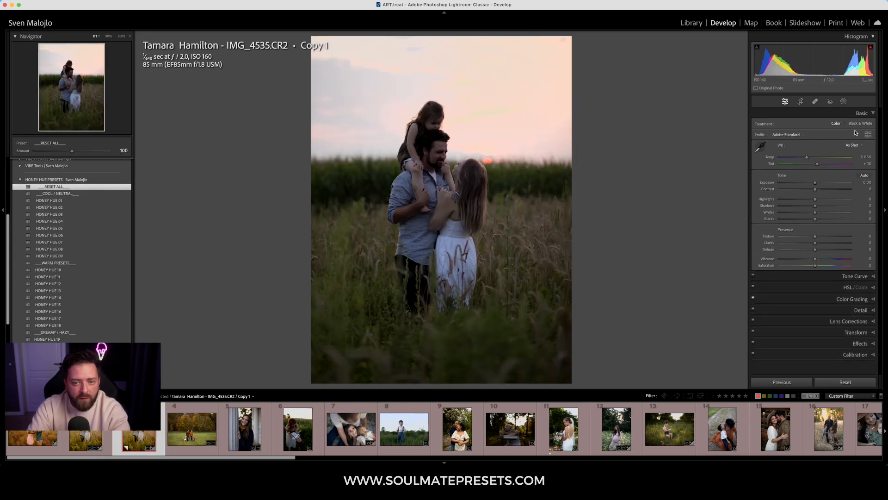
- Compare the edited sunset photo with its reset copy, return to the edited version and collapse the HONEY HUE PRESETS group
key("Left")
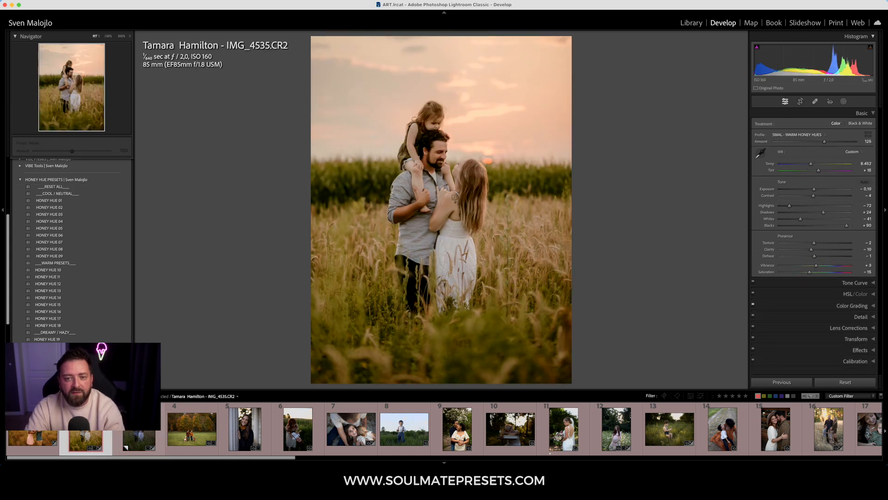
key("Right")
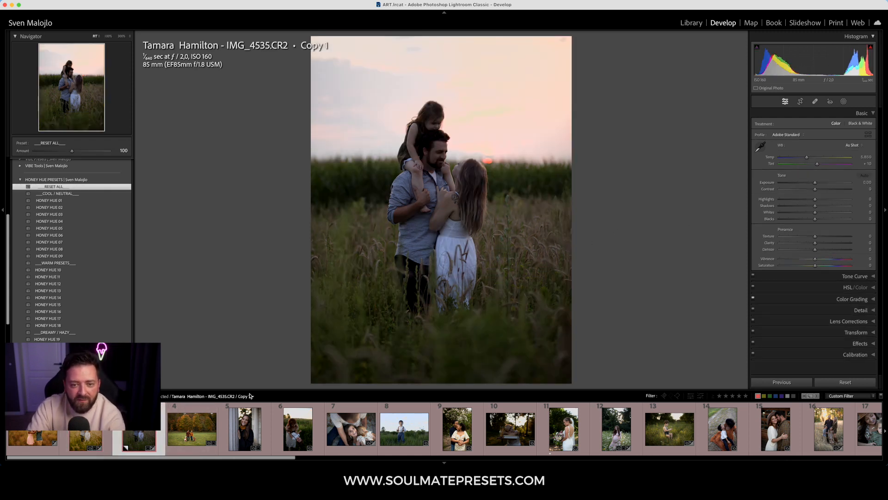
key("Left")
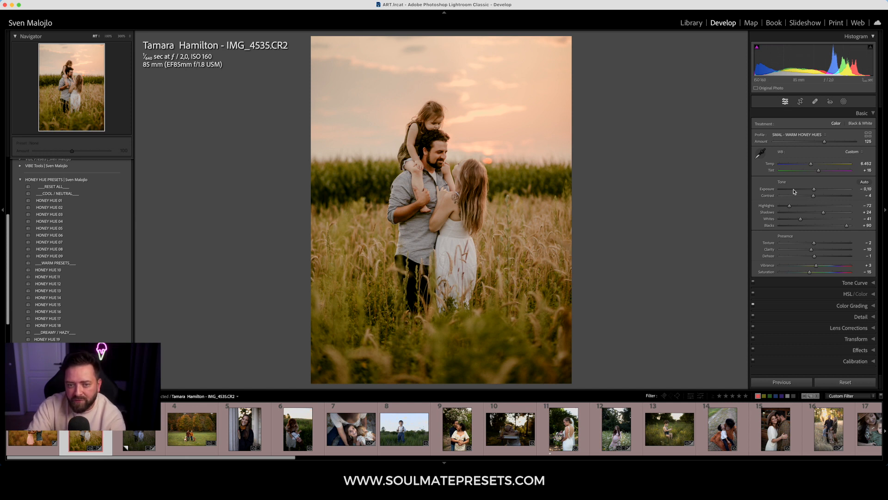
left_click(20, 179)
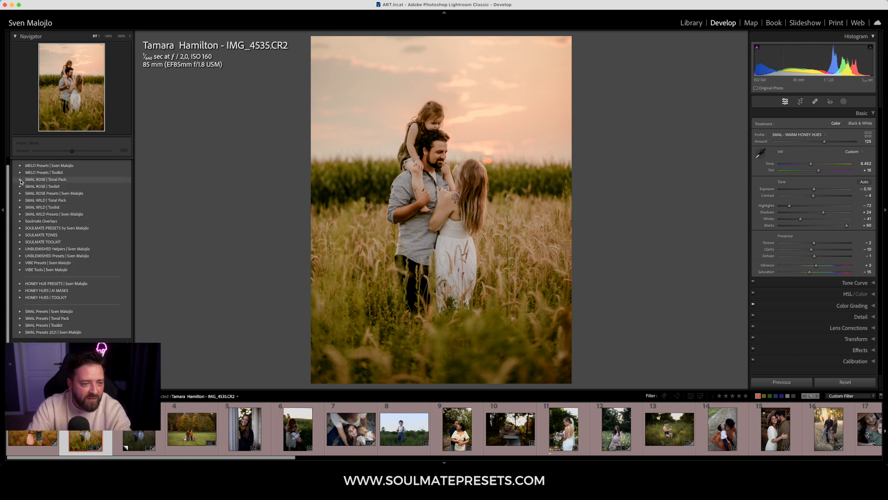
- Expand the HONEY HUES | AI MASKS group and apply SKY DRAMATIC TOP to the sunset photo at amount 58
left_click(20, 291)
scroll(107, 260, "down", 1)
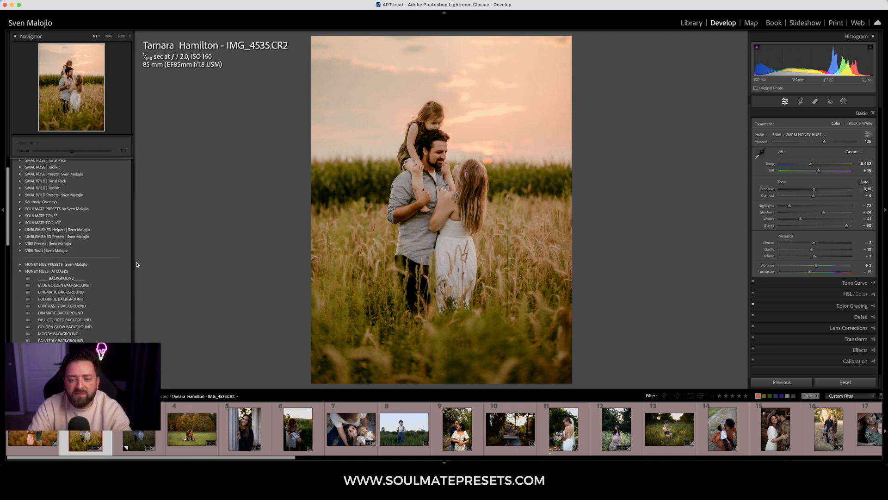
scroll(108, 262, "down", 6)
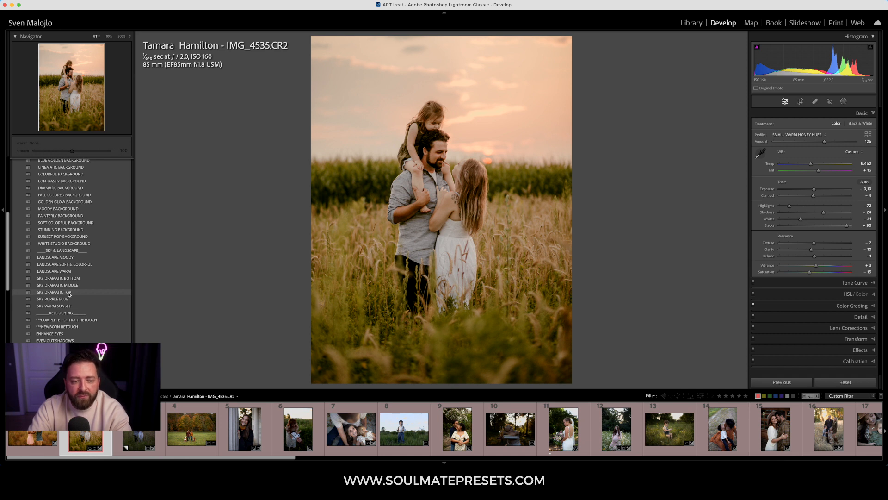
left_click(69, 292)
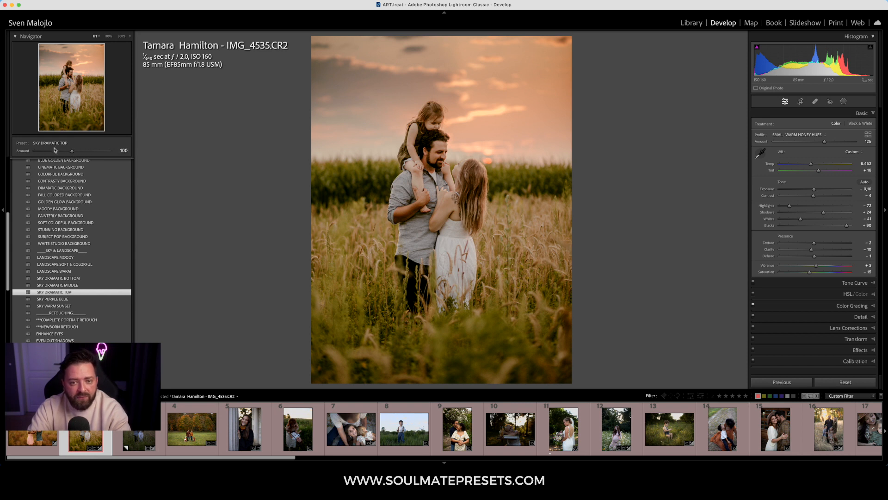
left_click_drag(72, 151, 55, 160)
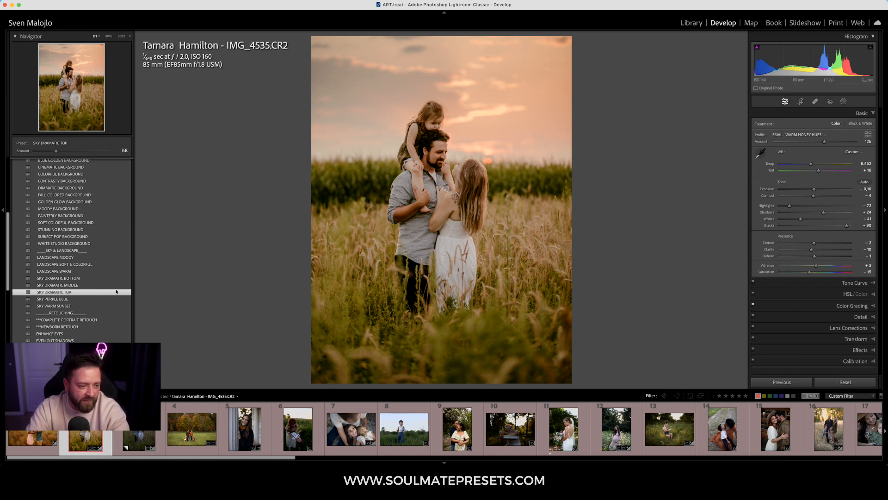
- Try the dramatic sky mask presets on the sunset photo: MIDDLE, BOTTOM at amount 137 and TOP at 85
left_click(93, 285)
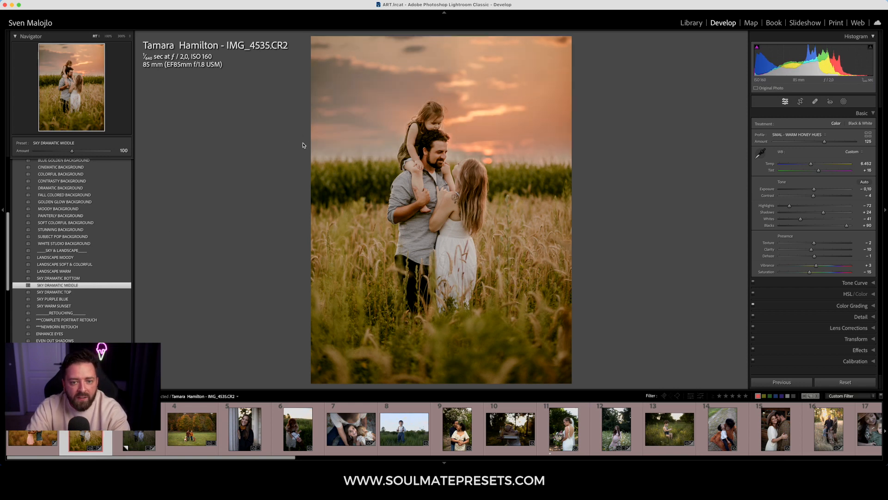
left_click(106, 278)
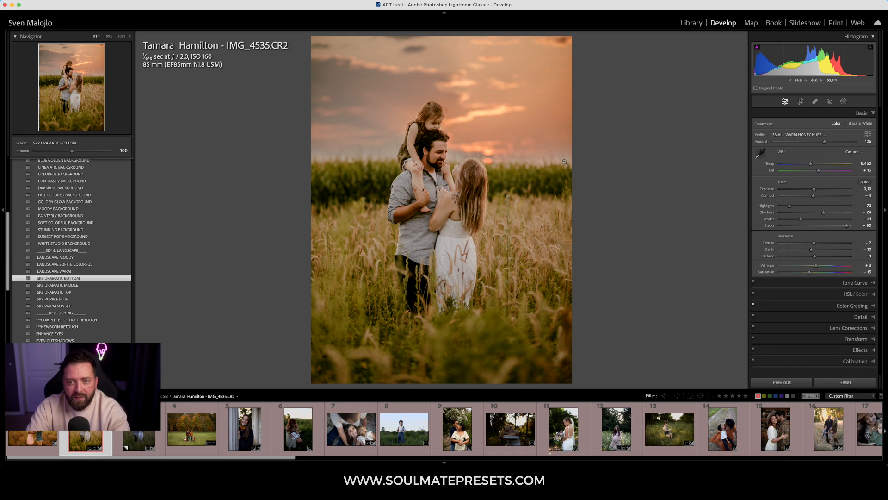
mouse_move(97, 156)
left_mouse_down()
mouse_move(77, 153)
mouse_move(89, 154)
left_mouse_up()
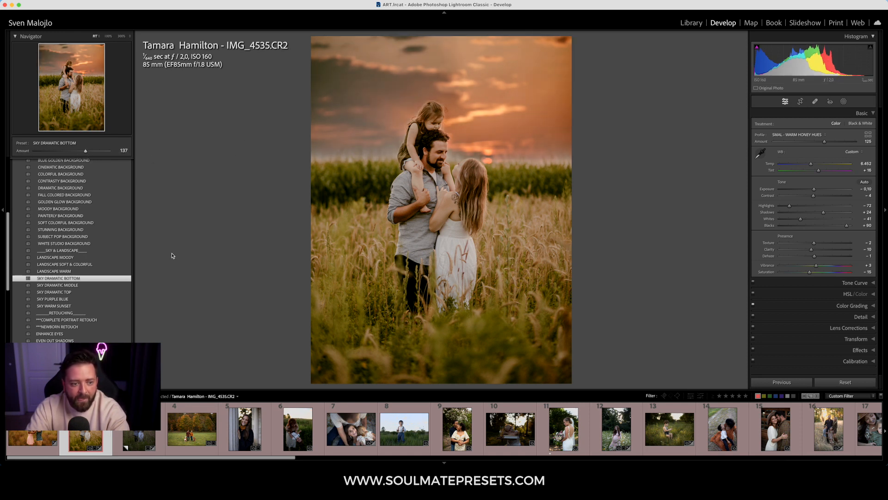
left_click(92, 293)
mouse_move(72, 152)
left_mouse_down()
mouse_move(94, 153)
mouse_move(69, 151)
left_mouse_up()
left_click_drag(68, 151, 68, 151)
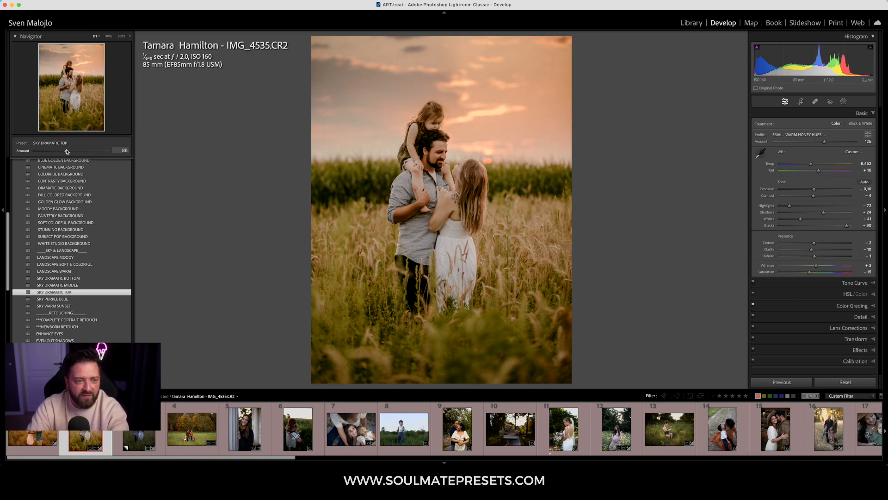
left_click(92, 279)
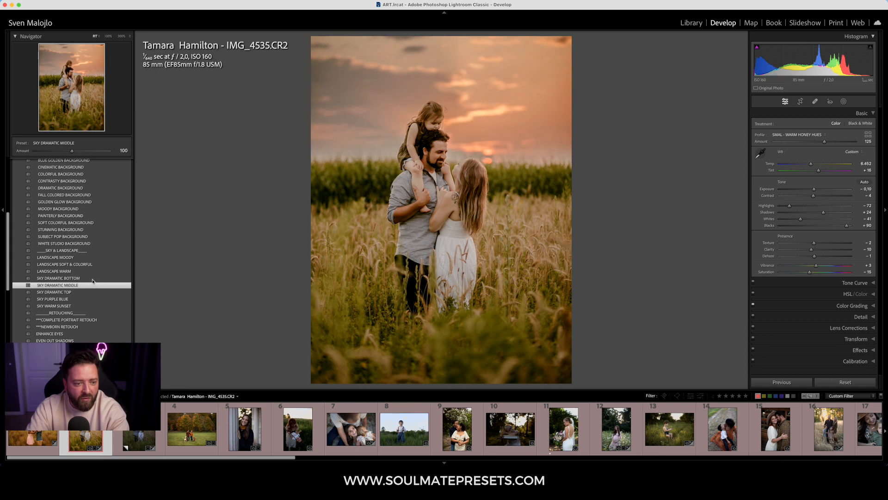
- Apply SKY DRAMATIC TOP at amount 74 and LANDSCAPE WARM at amount 70 to the sunset photo
left_click(72, 292)
left_click_drag(72, 151, 62, 151)
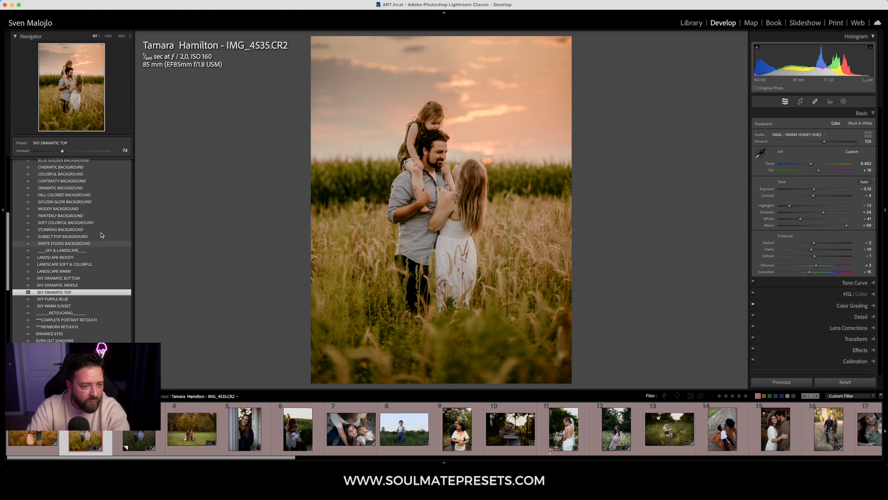
left_click(71, 272)
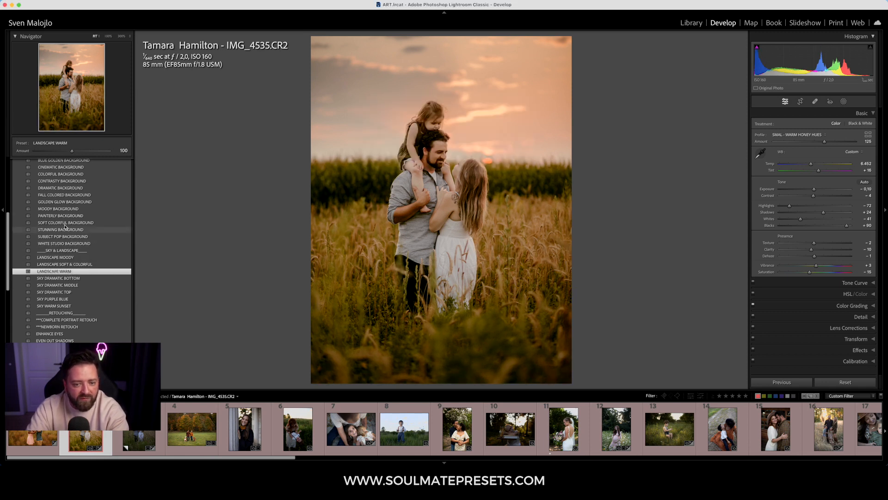
left_click_drag(70, 154, 88, 163)
left_click_drag(162, 170, 63, 184)
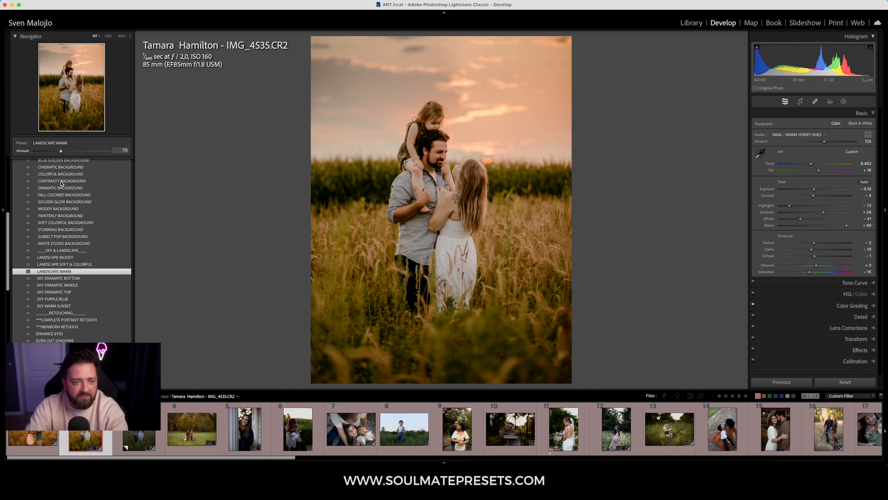
- Compare the masked sunset photo with its reset virtual copy and return to the edited version
key("super+apostrophe")
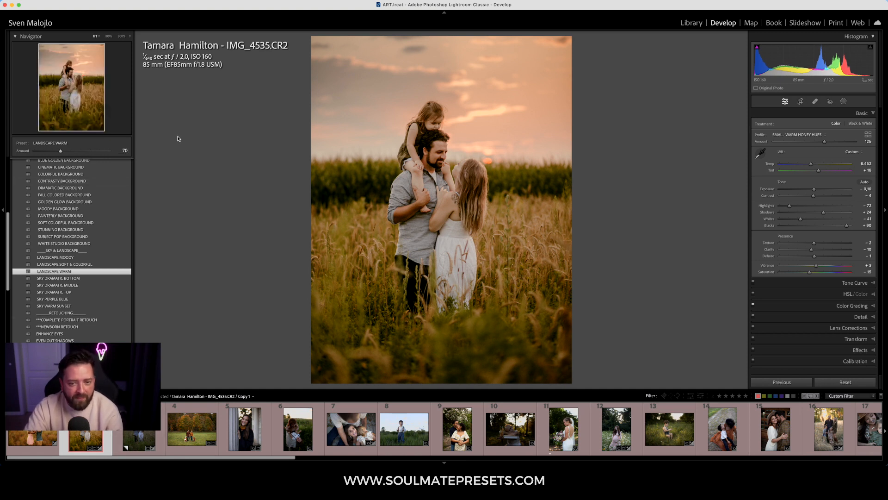
key("Right")
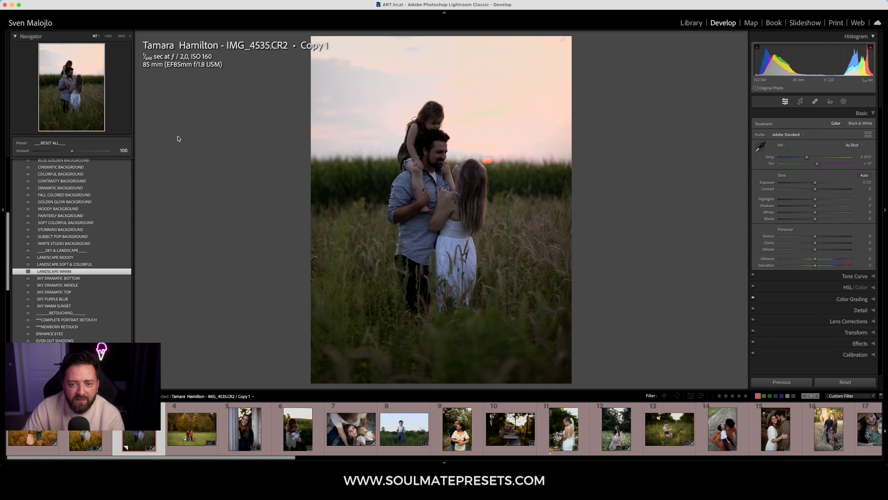
key("Left")
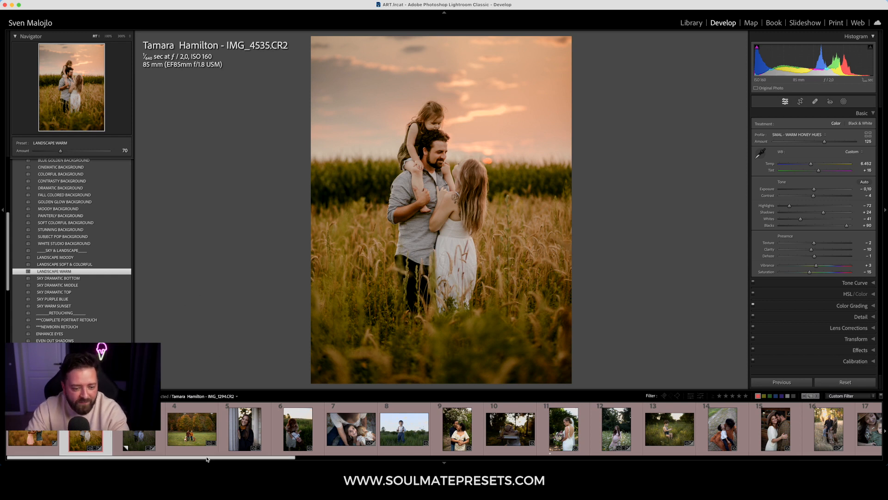
- Open the autumn photo of the couple with two dogs and apply HONEY HUE 07 from the HONEY HUE PRESETS group
left_click(192, 428)
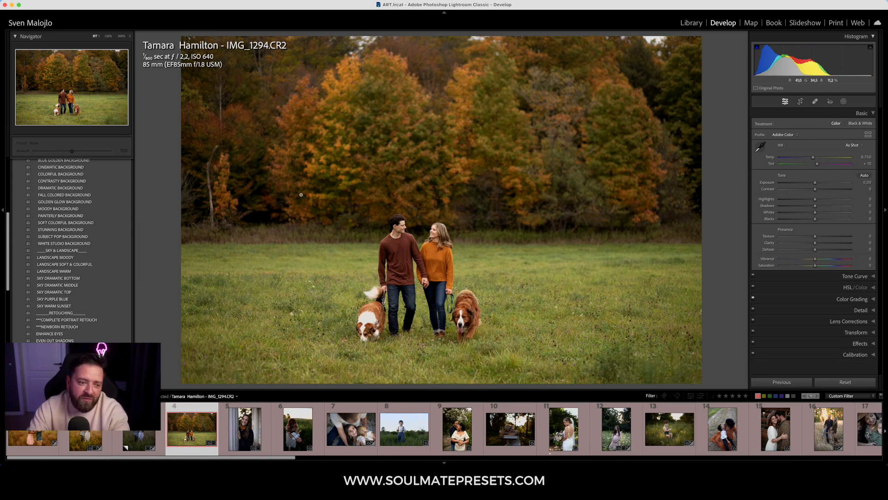
scroll(88, 275, "up", 5)
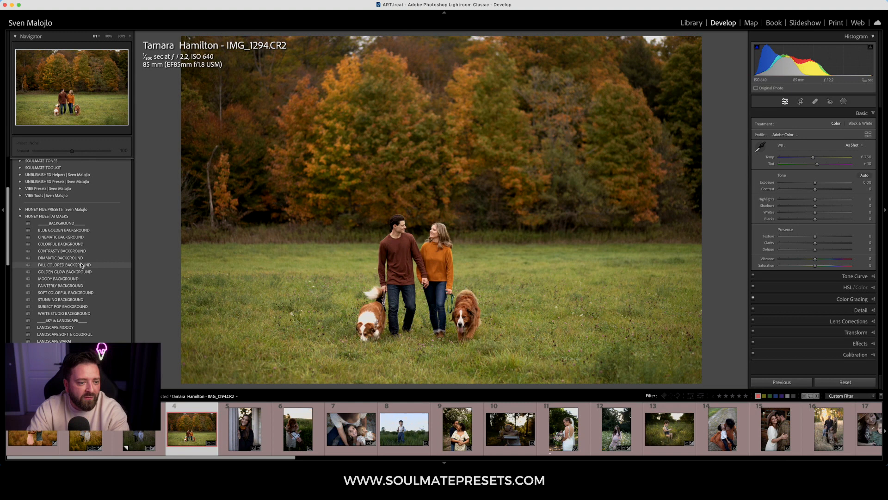
scroll(81, 265, "down", 2)
left_click(20, 187)
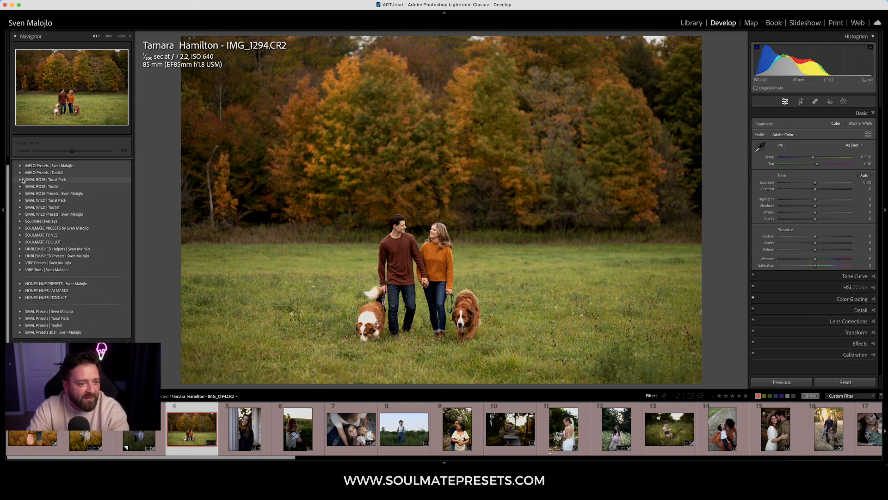
left_click(23, 284)
scroll(74, 261, "down", 3)
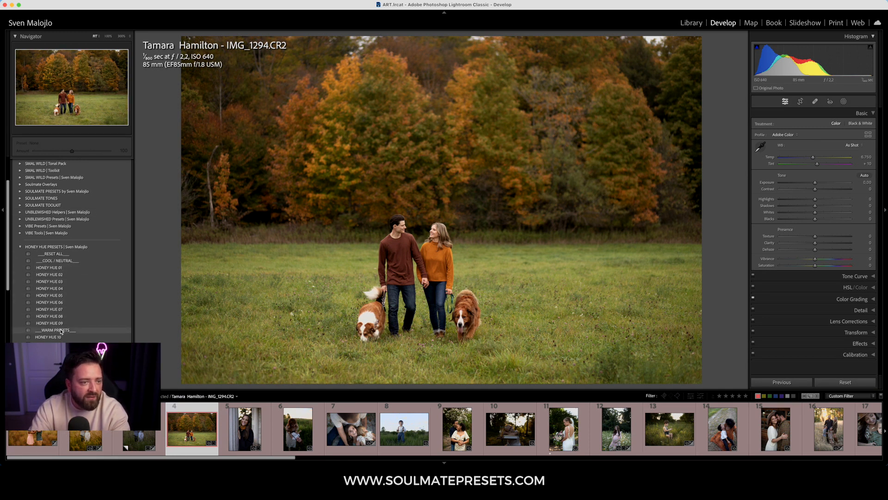
scroll(63, 332, "down", 2)
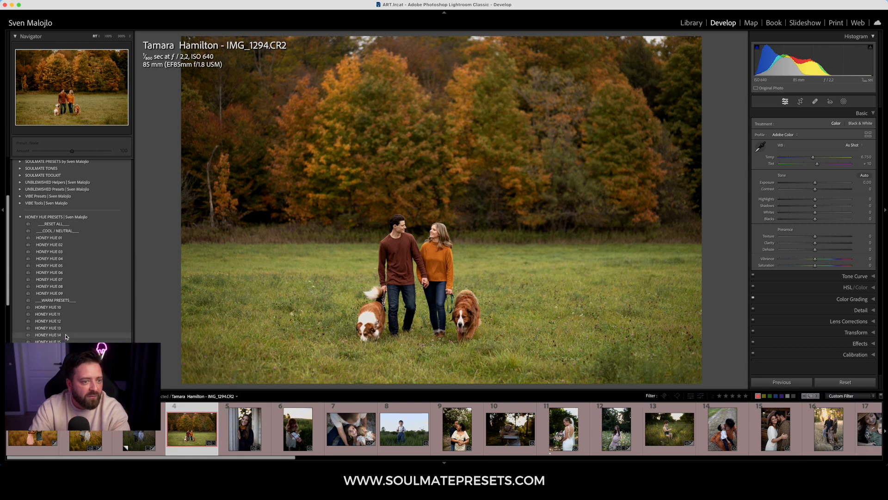
left_click(62, 280)
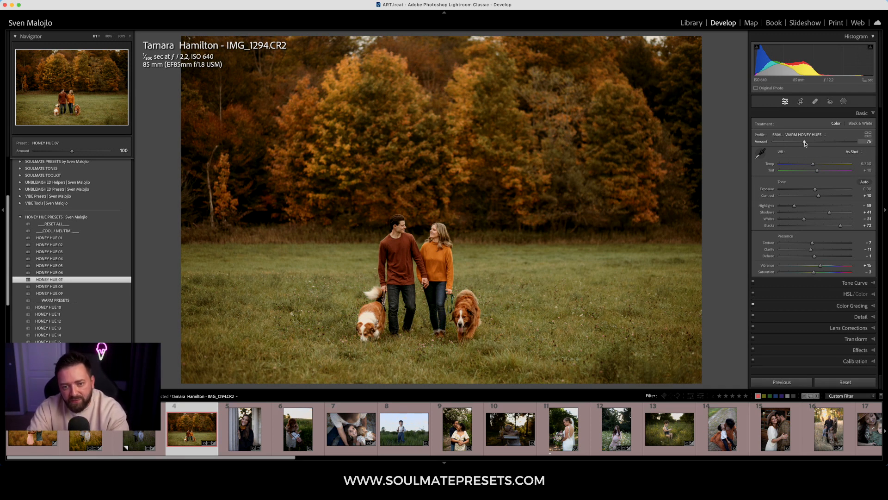
- Fine-tune the autumn photo with profile amount 78, temperature 7,652 and exposure −0.05, and check it in the side-by-side before/after comparison
mouse_move(805, 144)
left_mouse_down()
mouse_move(813, 148)
mouse_move(806, 149)
left_mouse_up()
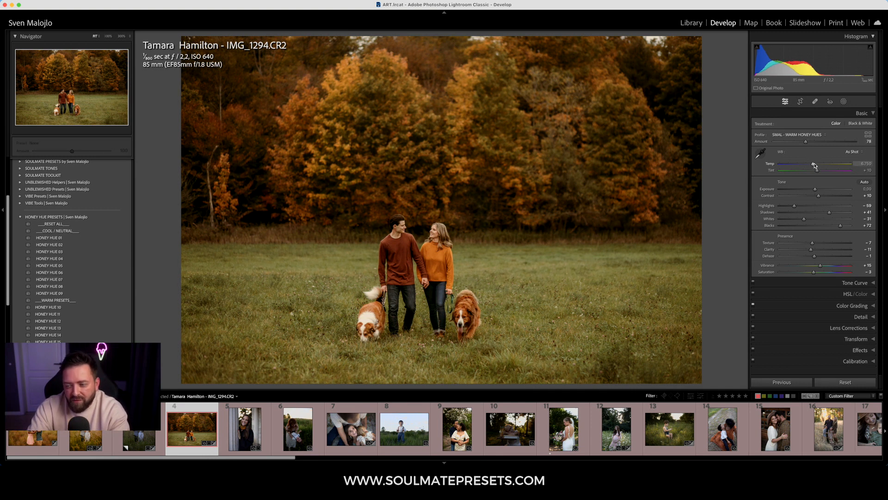
left_click_drag(817, 166, 815, 191)
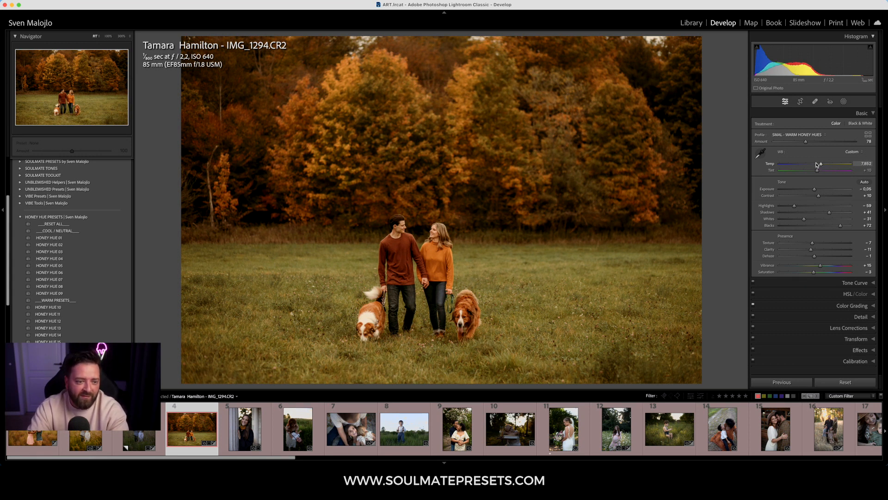
key("y")
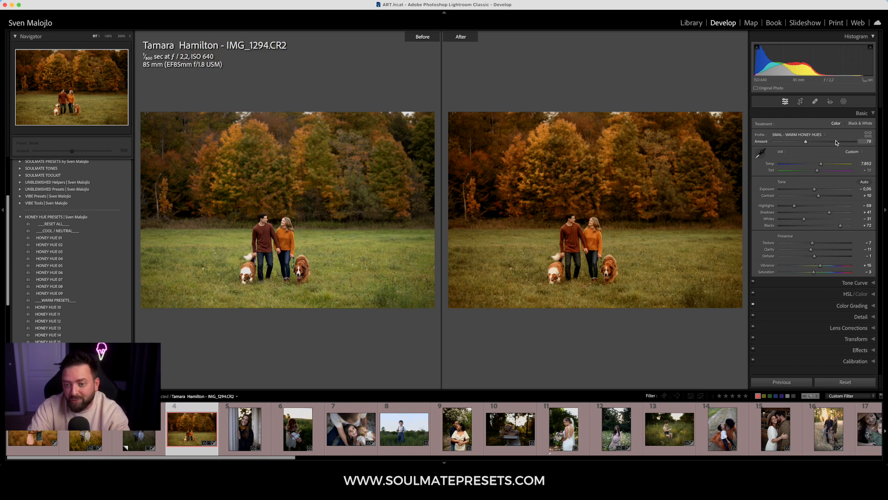
key("y")
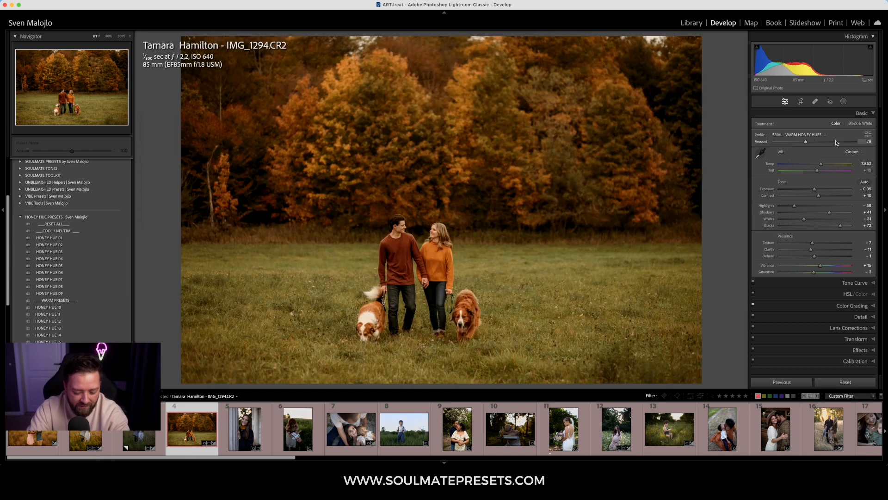
- Open the portrait of the woman beside the stone column, try HONEY HUE 01 and reset the photo with ___RESET ALL___
left_click(269, 433)
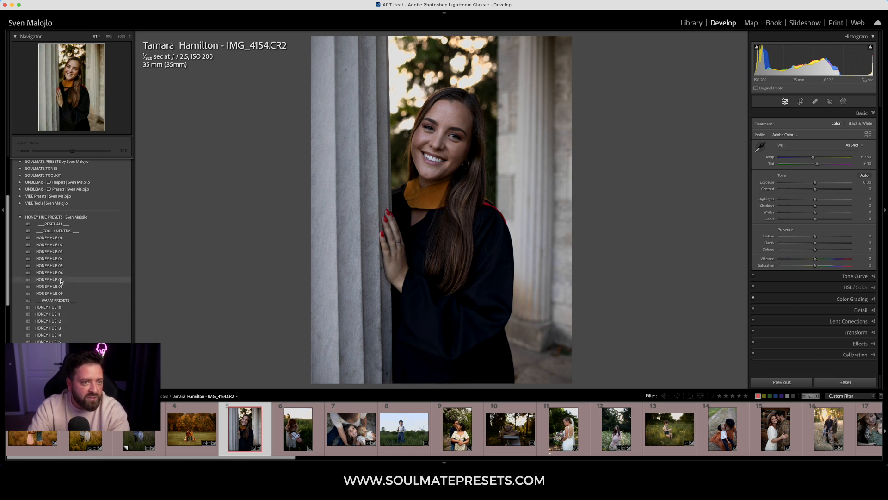
left_click(56, 238)
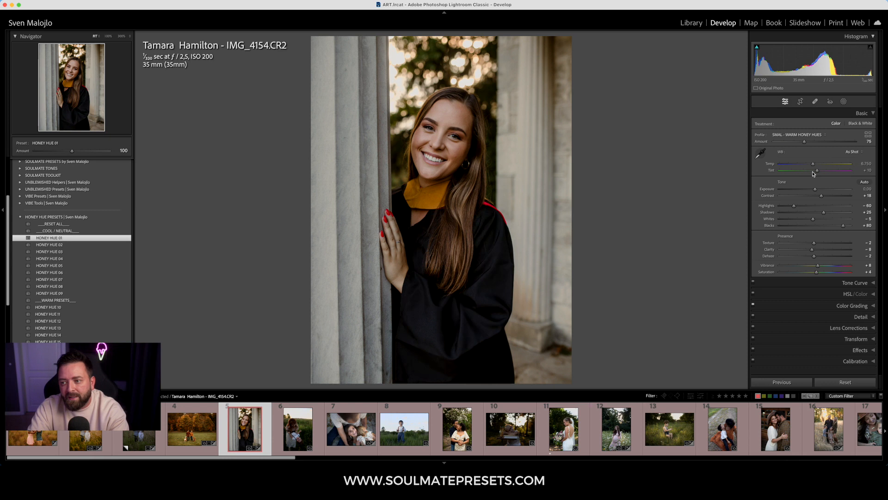
left_click(53, 224)
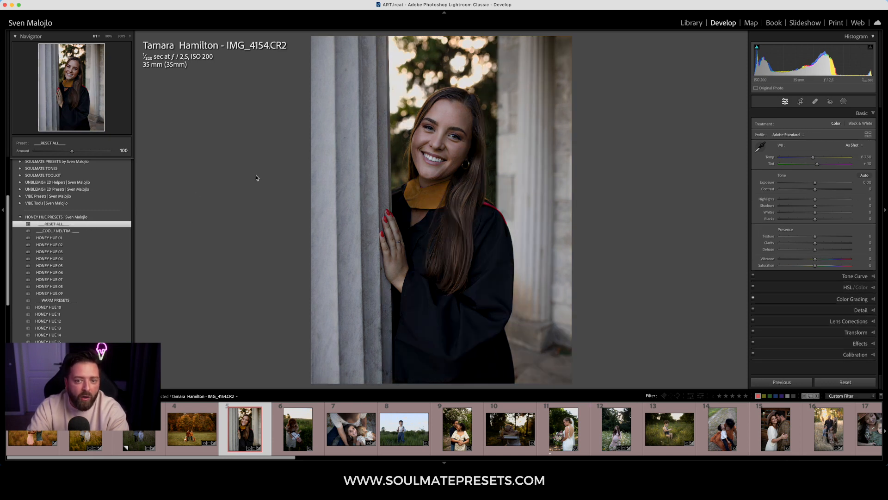
left_click(423, 162)
left_click(392, 265)
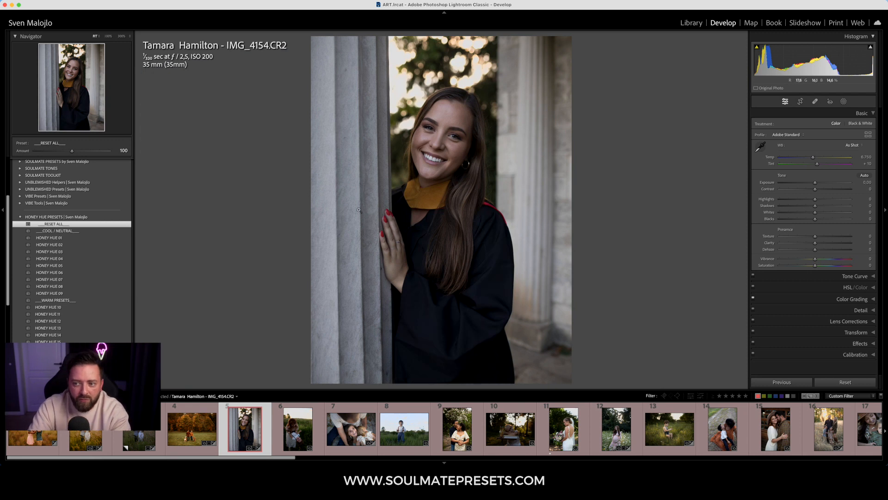
- Try the cool/neutral presets HONEY HUE 01 through 09 one after another on the portrait beside the stone column
left_click(115, 238)
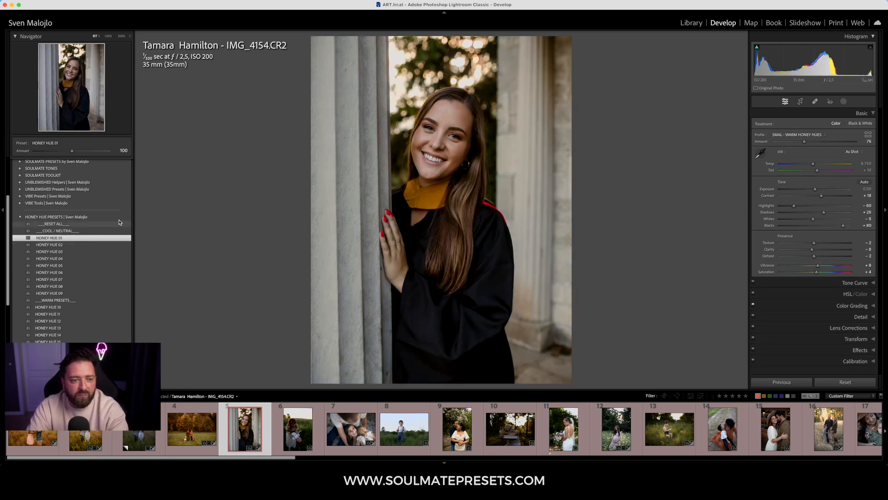
left_click(73, 245)
left_click(73, 254)
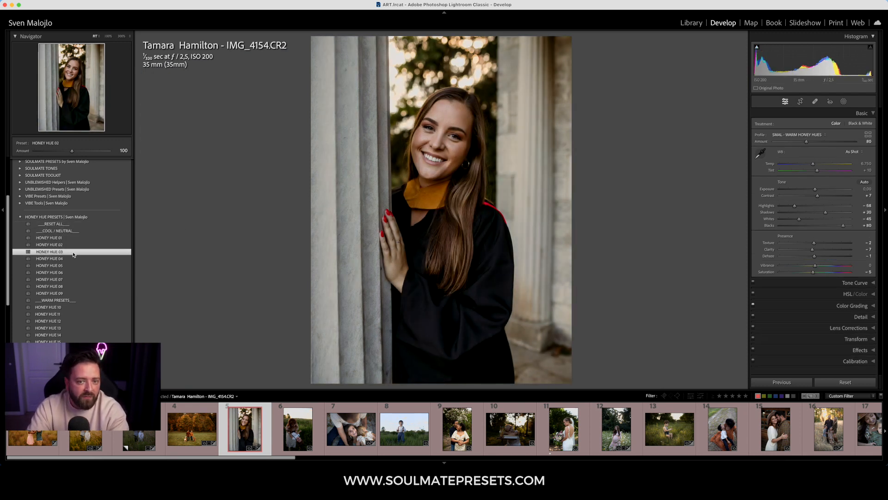
left_click(72, 259)
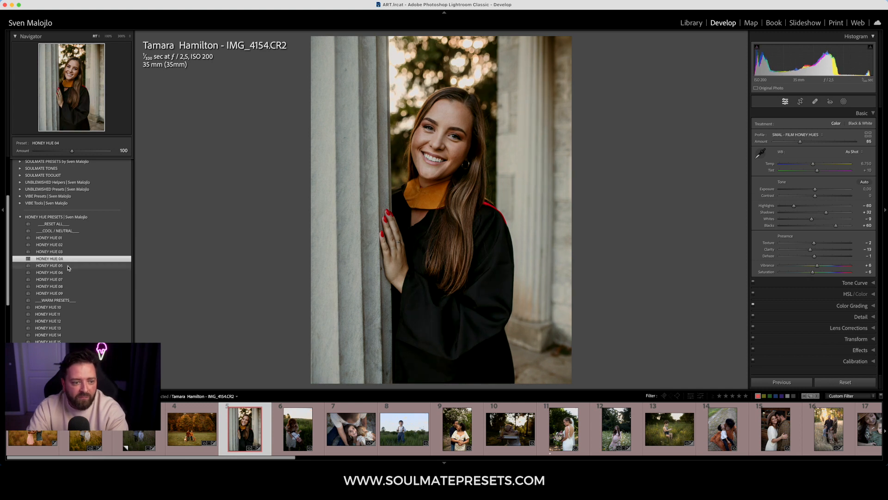
left_click(66, 266)
left_click(66, 272)
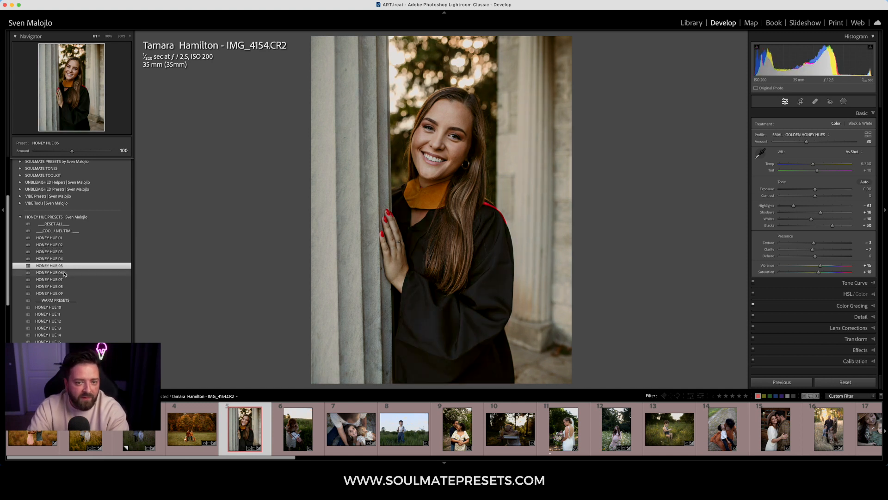
left_click(66, 285)
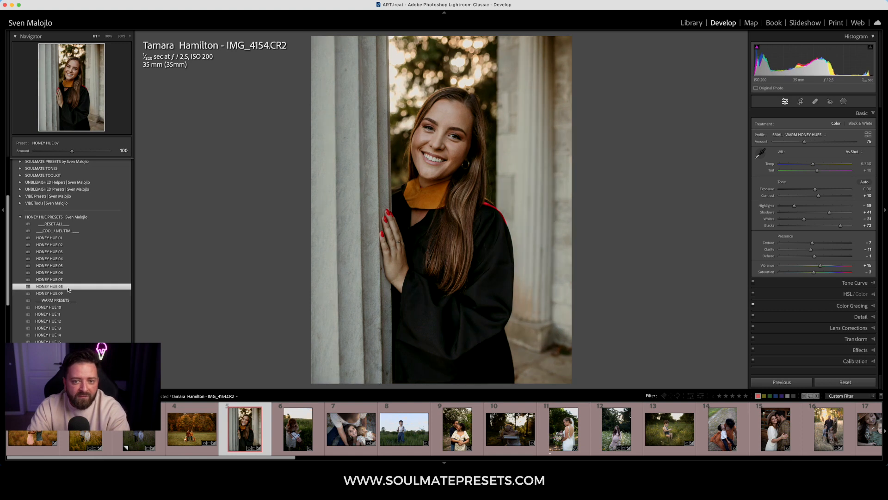
left_click(68, 293)
- Try the warm presets HONEY HUE 10 through 18 one after another on the same portrait
scroll(68, 294, "down", 2)
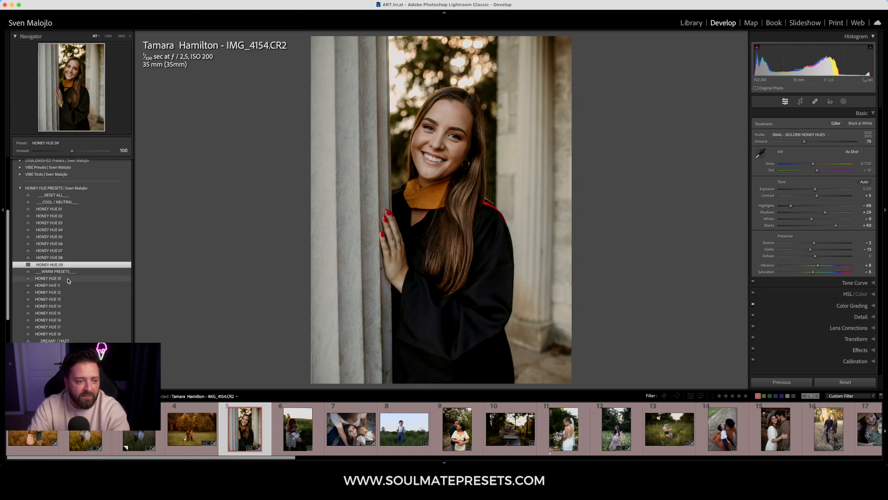
left_click(68, 278)
left_click(70, 285)
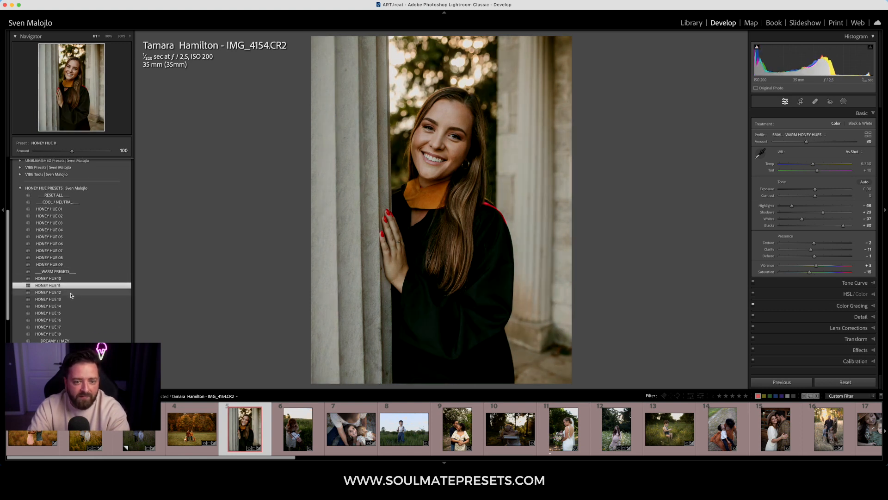
left_click(71, 292)
left_click(72, 298)
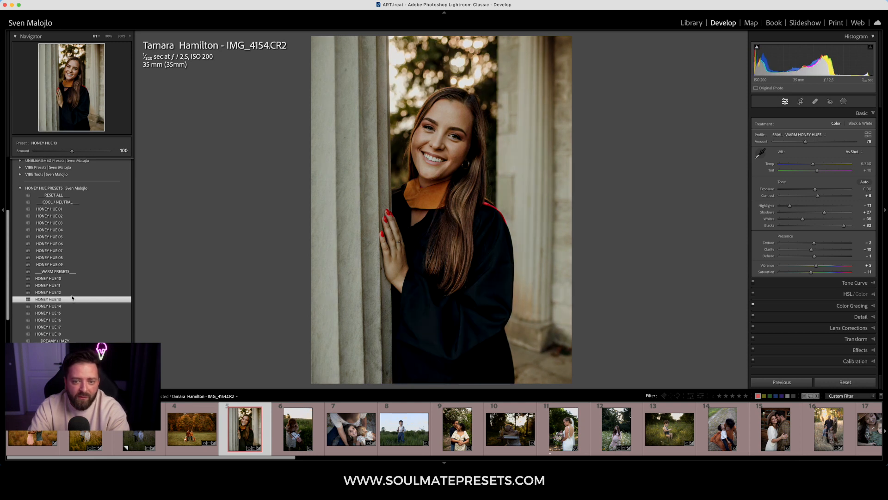
left_click(74, 307)
left_click(77, 313)
left_click(74, 319)
scroll(74, 310, "down", 2)
left_click(74, 298)
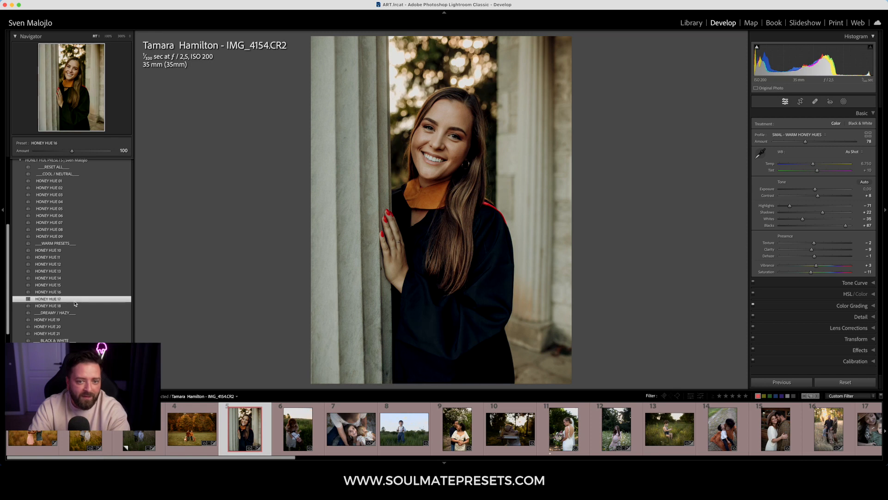
left_click(74, 306)
- Try the dreamy/hazy presets HONEY HUE 19 to 21 and the black-and-white presets HONEY HUE 22 to 24 on the portrait
scroll(74, 313, "down", 2)
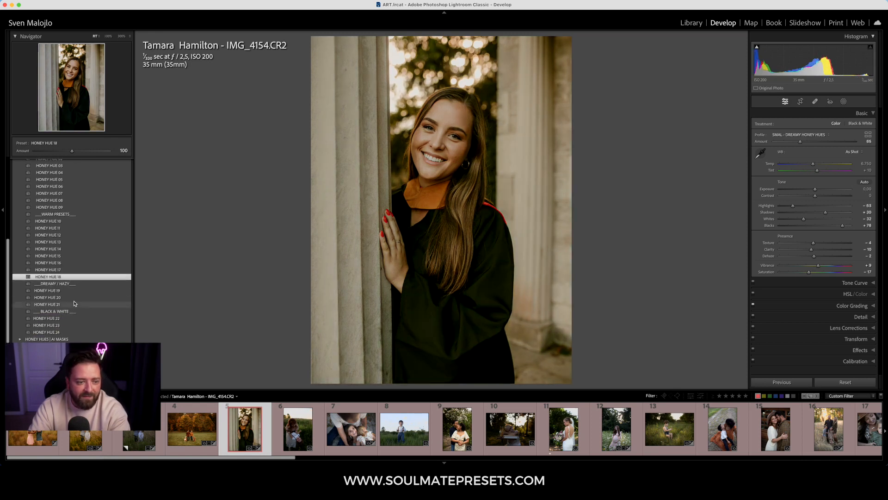
left_click(69, 290)
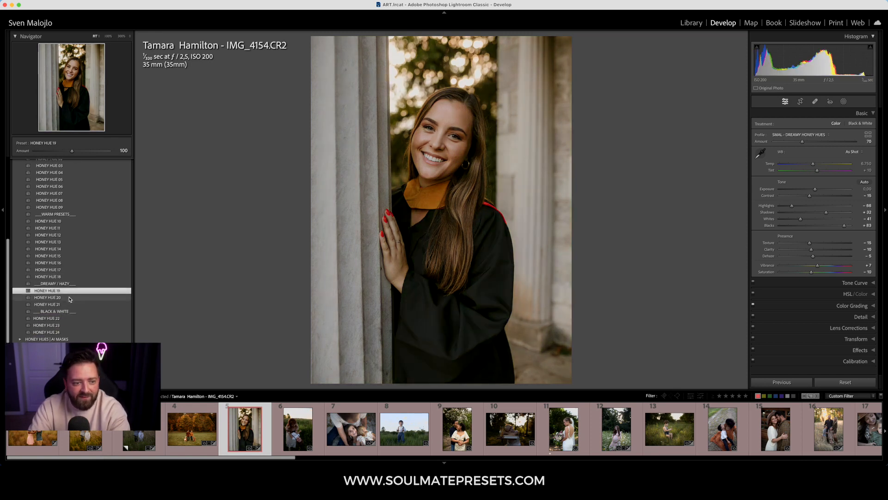
left_click(69, 299)
left_click(72, 306)
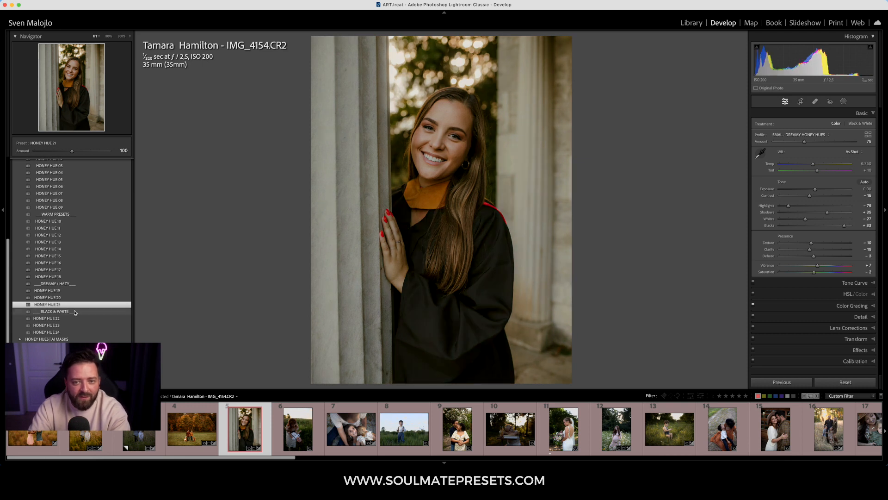
left_click(71, 318)
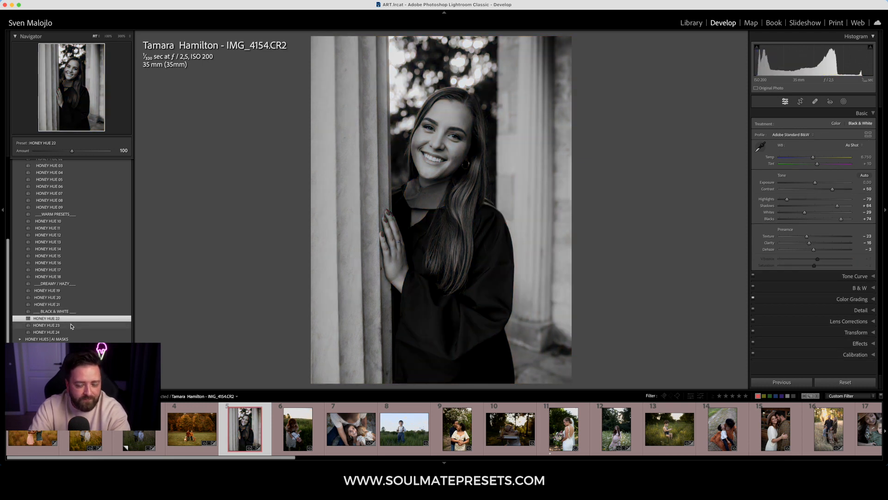
left_click(72, 326)
left_click(71, 333)
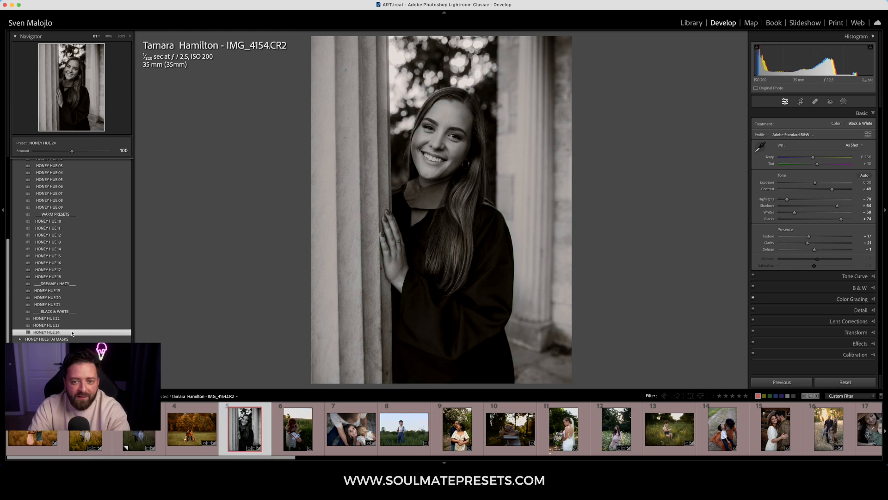
- Apply HONEY HUE 09 to the portrait and fine-tune it with profile amount 106 and exposure +0.15
scroll(71, 332, "up", 3)
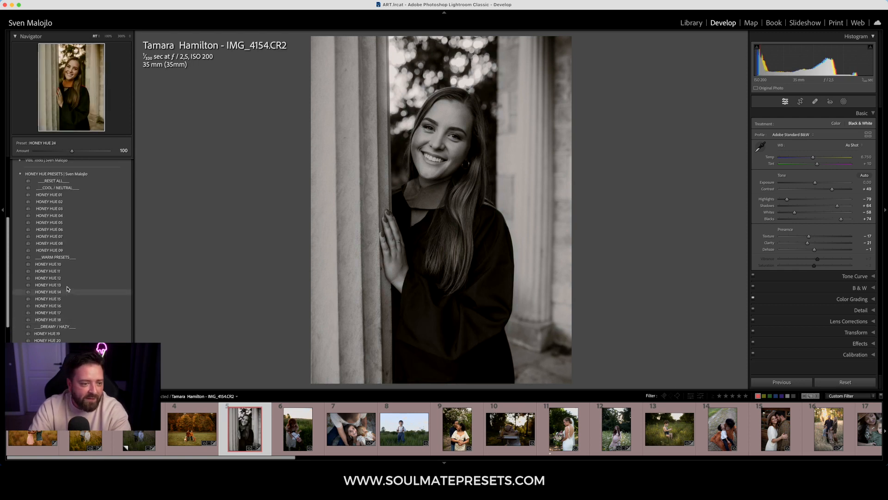
left_click(66, 250)
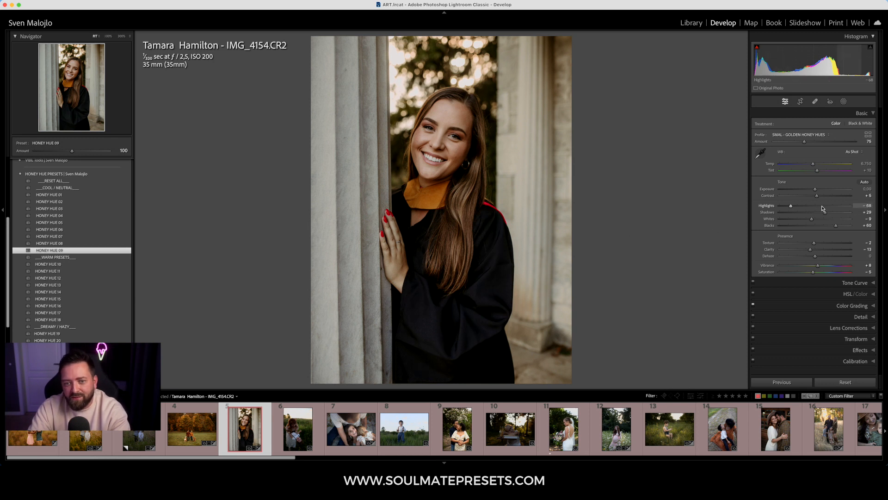
left_click_drag(817, 191, 818, 191)
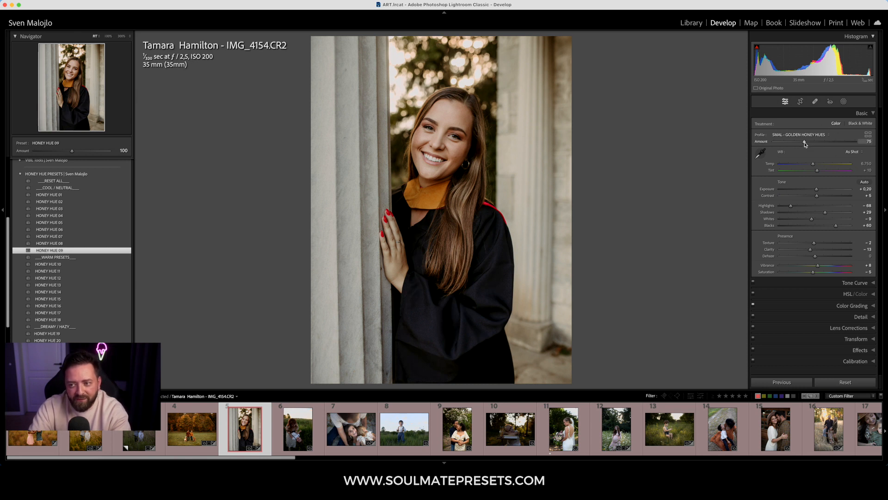
left_click_drag(805, 144, 816, 146)
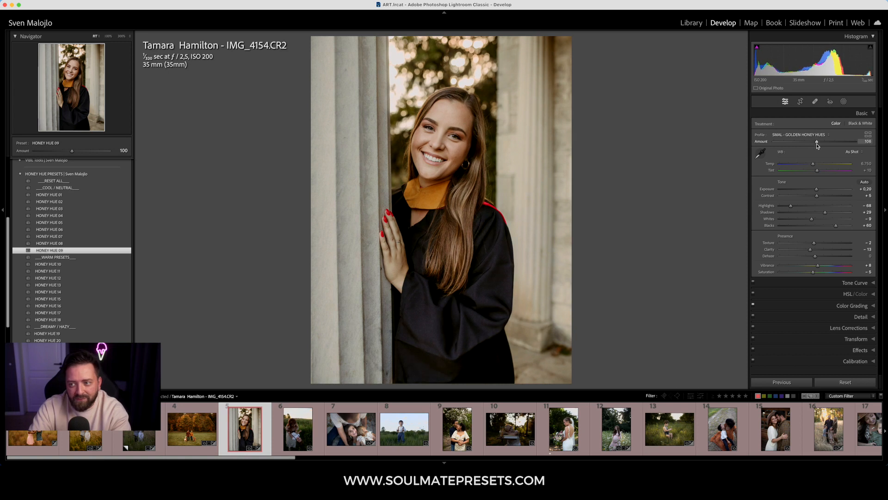
left_click_drag(818, 191, 816, 191)
left_click(437, 132)
left_click(490, 160)
left_click(492, 158)
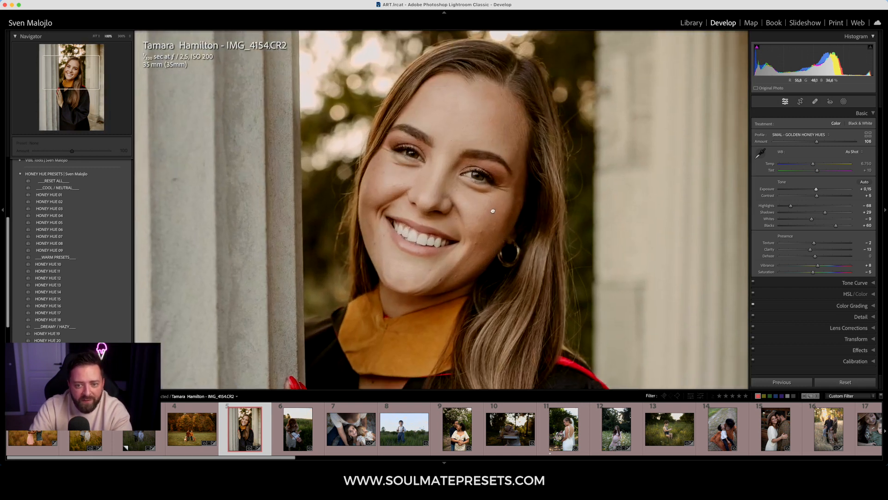
left_click(492, 200)
- Collapse the HONEY HUE PRESETS group and apply ***COMPLETE PORTRAIT RETOUCH from HONEY HUES | AI MASKS
left_click(20, 175)
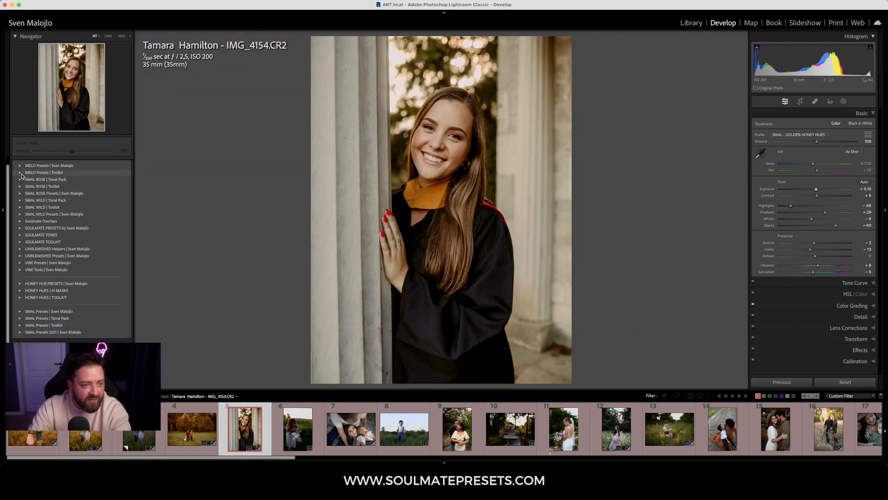
left_click(21, 291)
scroll(74, 272, "down", 2)
scroll(76, 265, "down", 7)
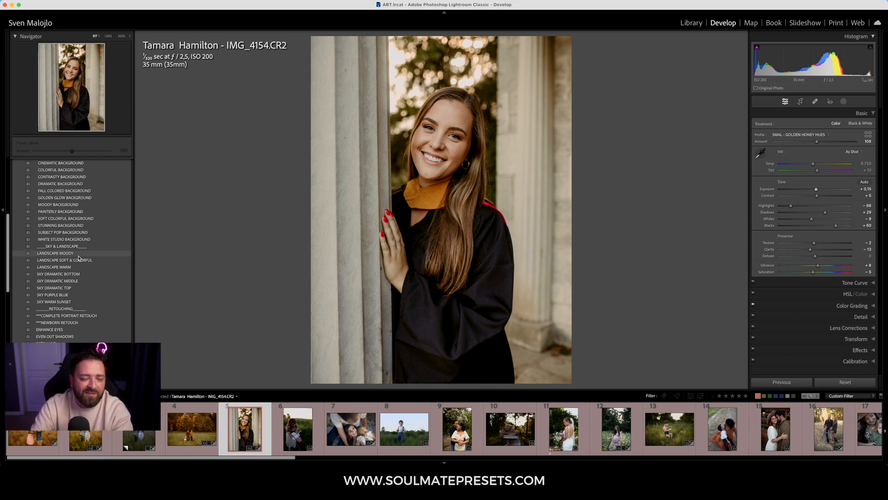
scroll(76, 268, "down", 2)
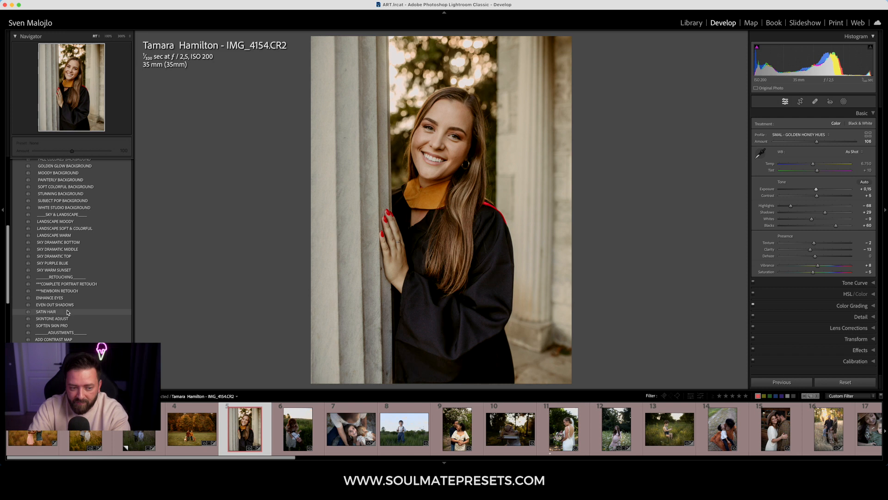
left_click(77, 284)
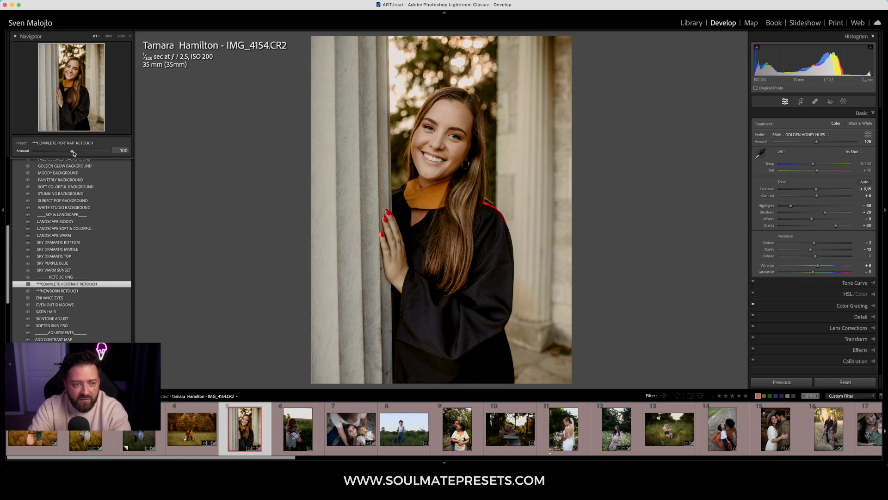
- Inspect the face up close, test the portrait retouch at amount 200, and set its amount to 101
left_click(443, 133)
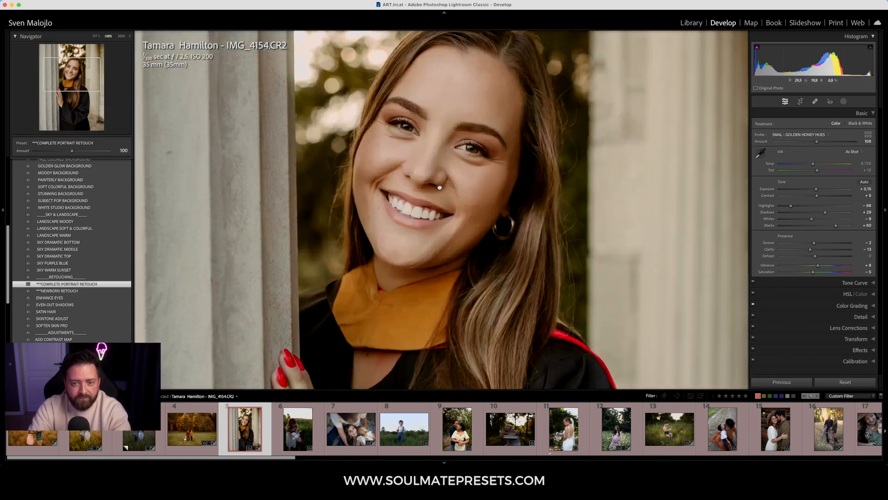
left_click_drag(439, 188, 438, 221)
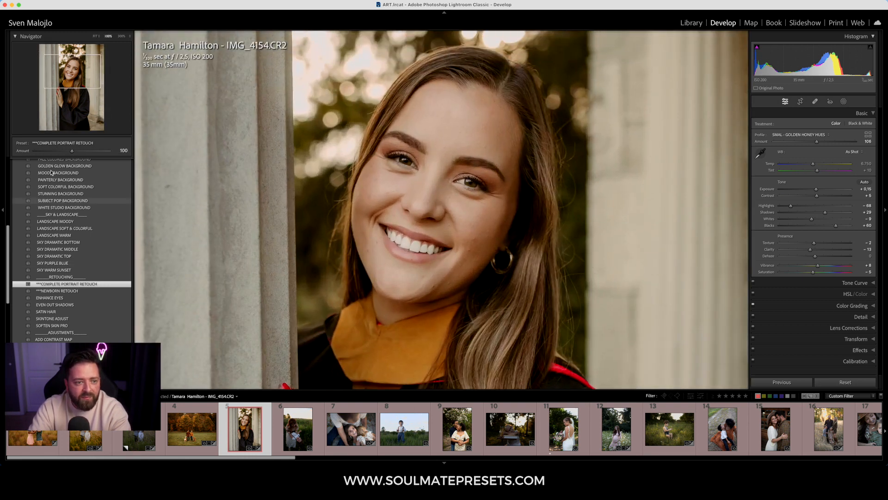
mouse_move(72, 153)
left_mouse_down()
mouse_move(7, 157)
mouse_move(70, 160)
left_mouse_up()
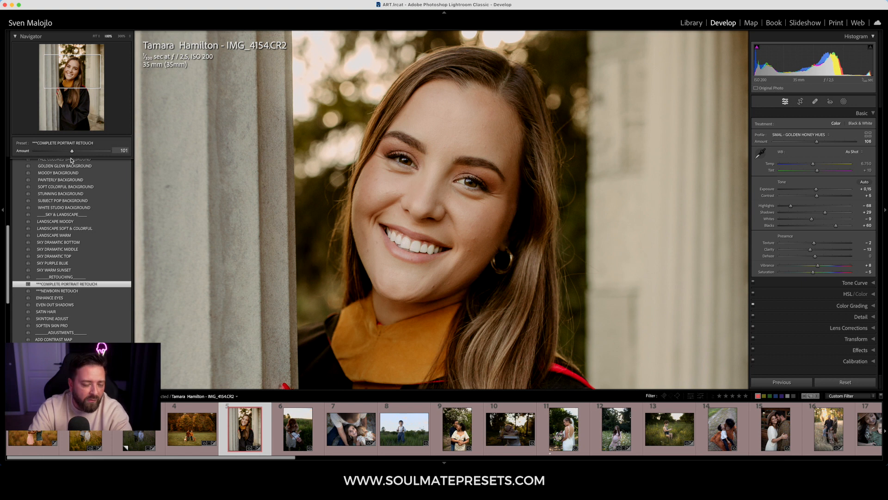
left_click_drag(71, 160, 119, 163)
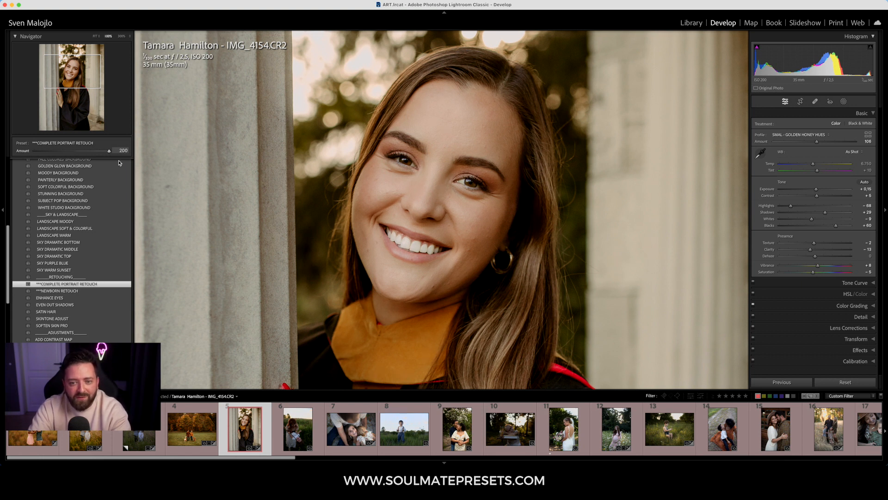
left_click(422, 203)
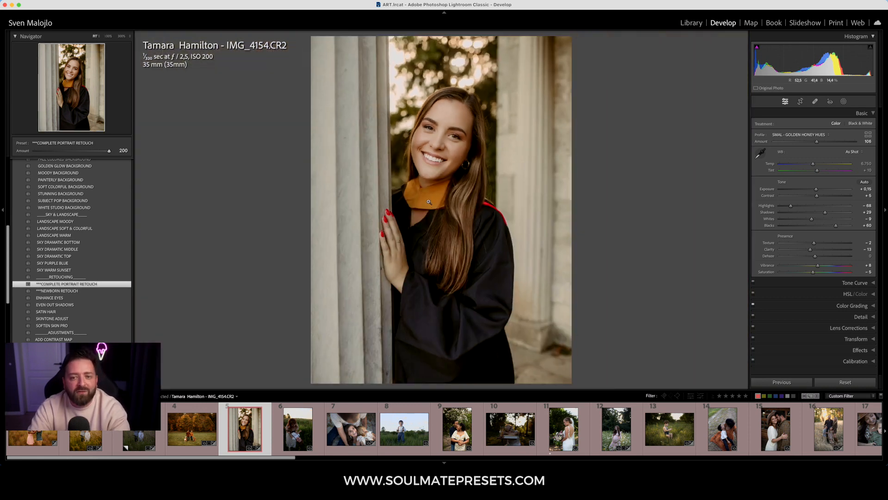
left_click(442, 142)
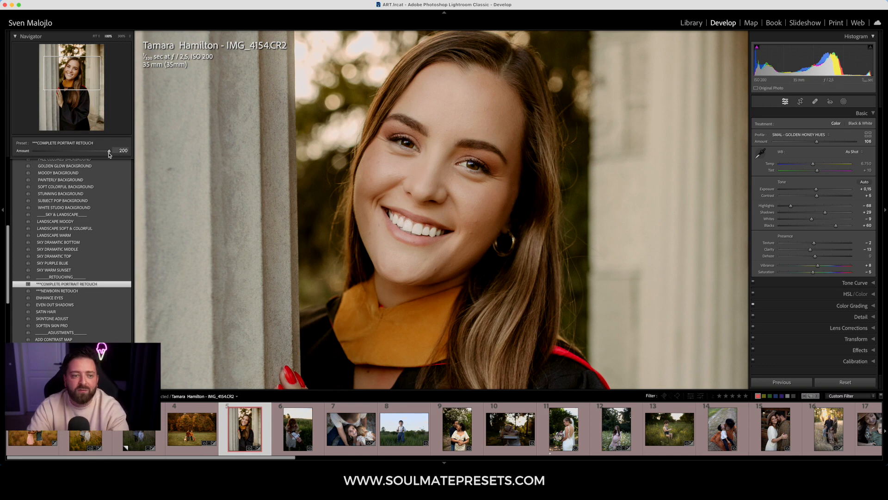
left_click_drag(109, 154, 72, 160)
left_click(409, 167)
left_click(419, 154)
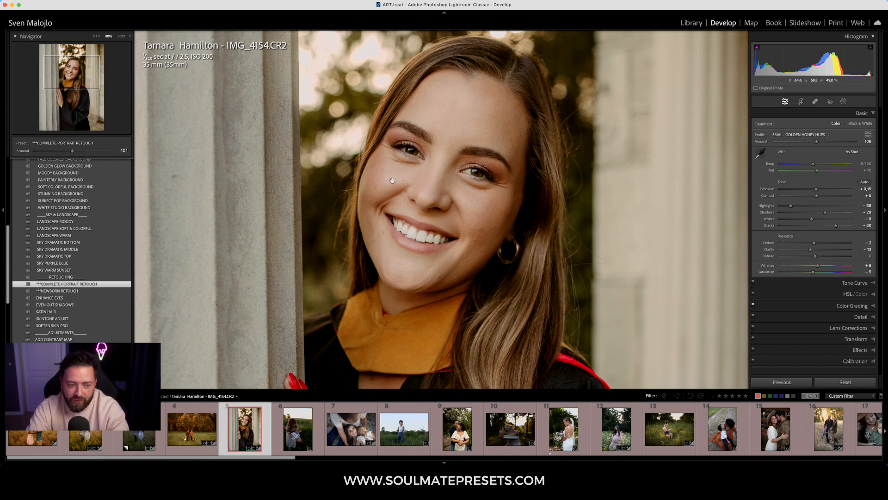
- Apply the ENHANCE EYES retouching mask to the portrait and test its effect at amounts 0, 143 and 200
left_click(42, 298)
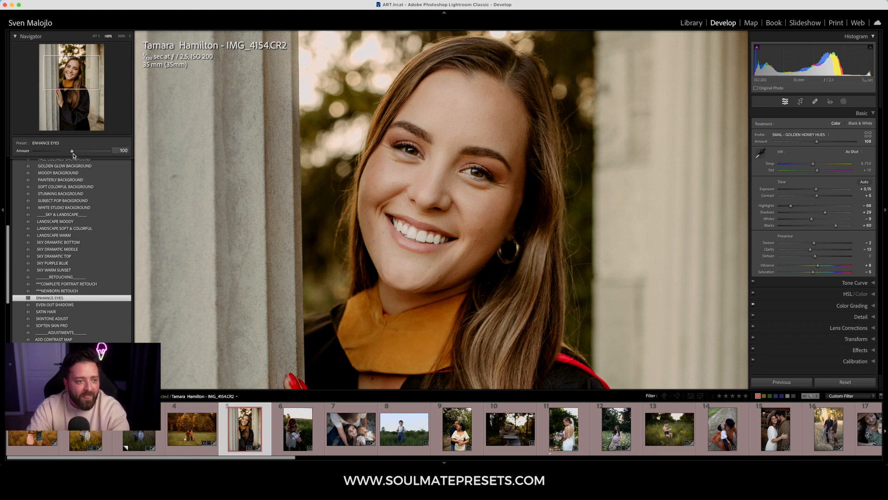
left_click_drag(73, 154, 37, 154)
left_click_drag(103, 159, 14, 161)
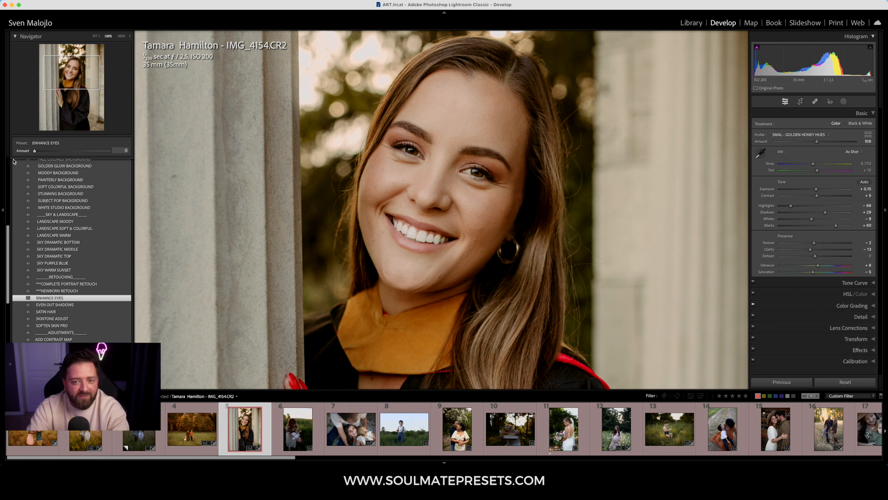
left_click_drag(91, 166, 89, 185)
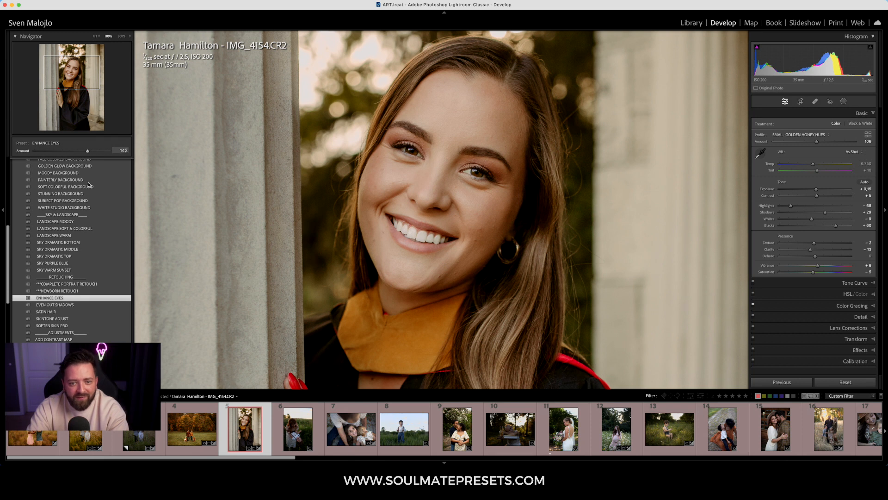
left_click_drag(1, 192, 121, 193)
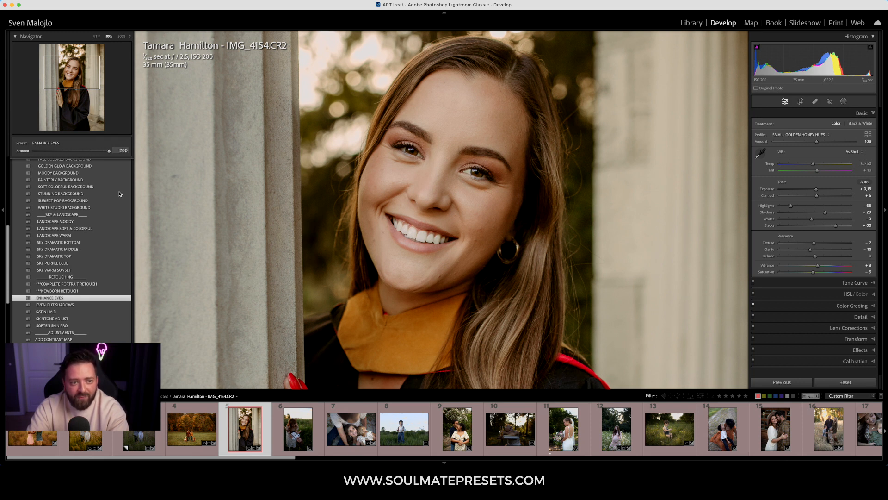
- Inspect the eyes up close while comparing ENHANCE EYES at amounts 51 and 200, and set its amount to 109
left_click(122, 35)
left_click_drag(513, 94, 338, 254)
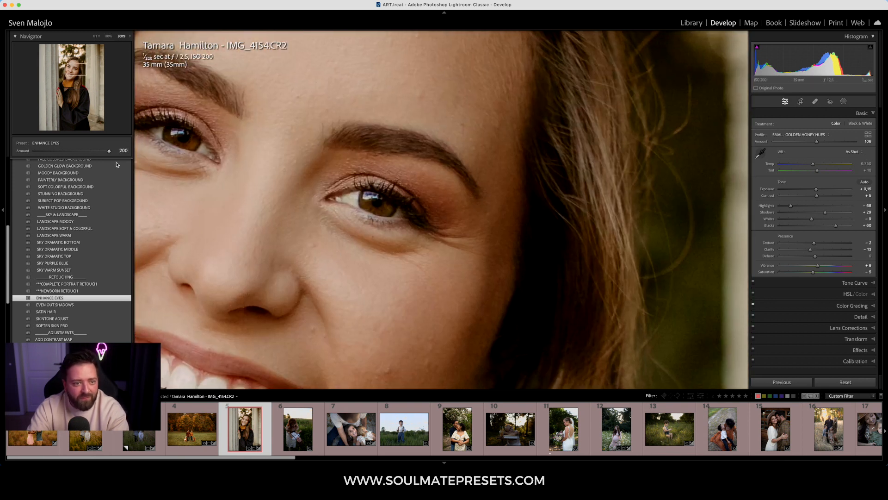
left_click_drag(109, 151, 53, 157)
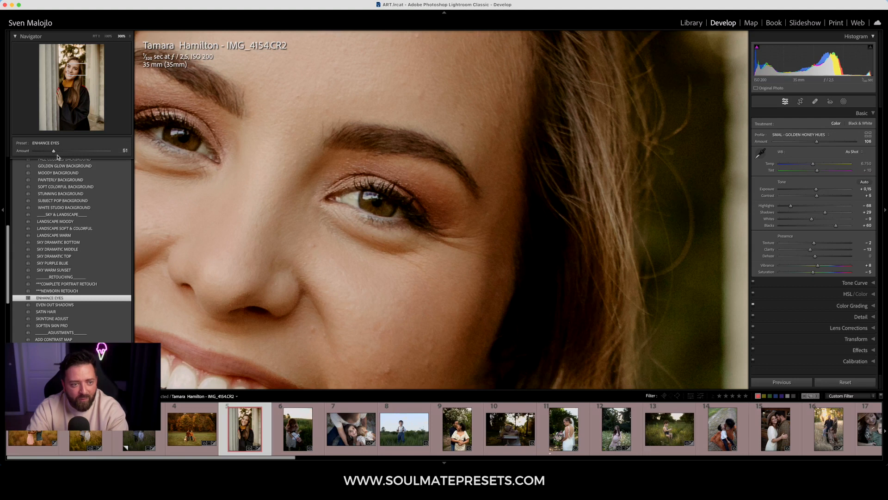
left_click_drag(55, 152, 120, 157)
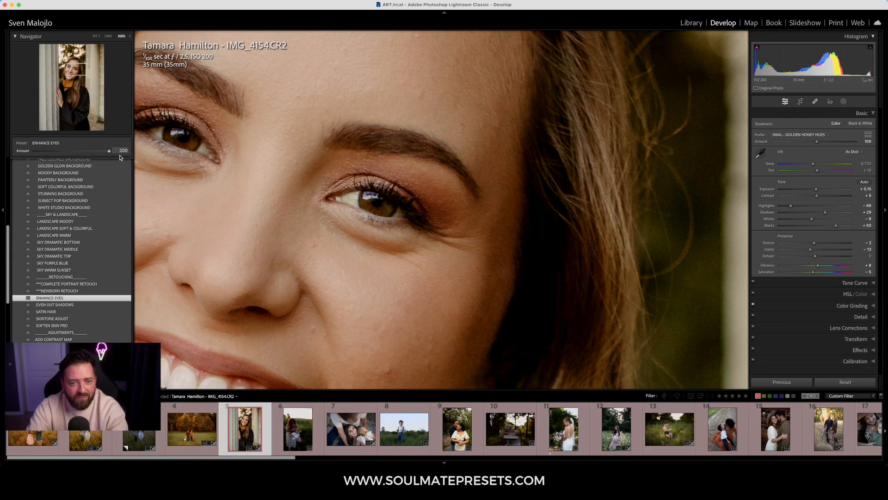
left_click(464, 130)
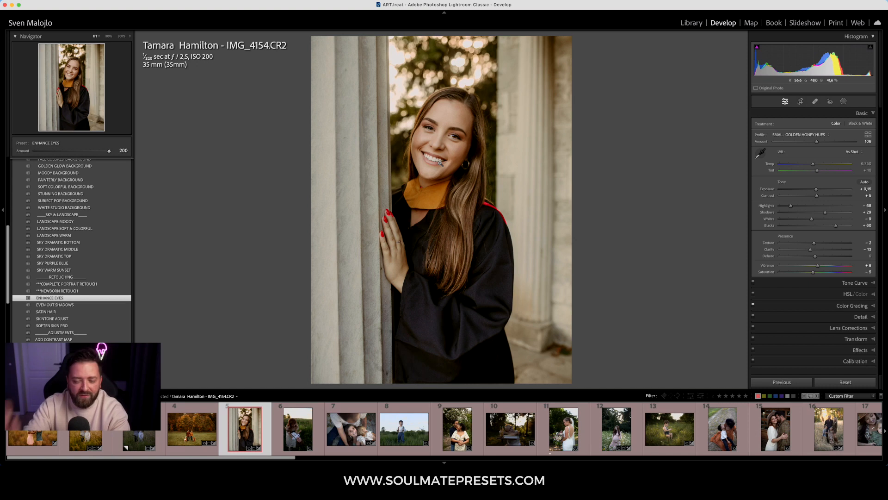
left_click_drag(109, 152, 75, 153)
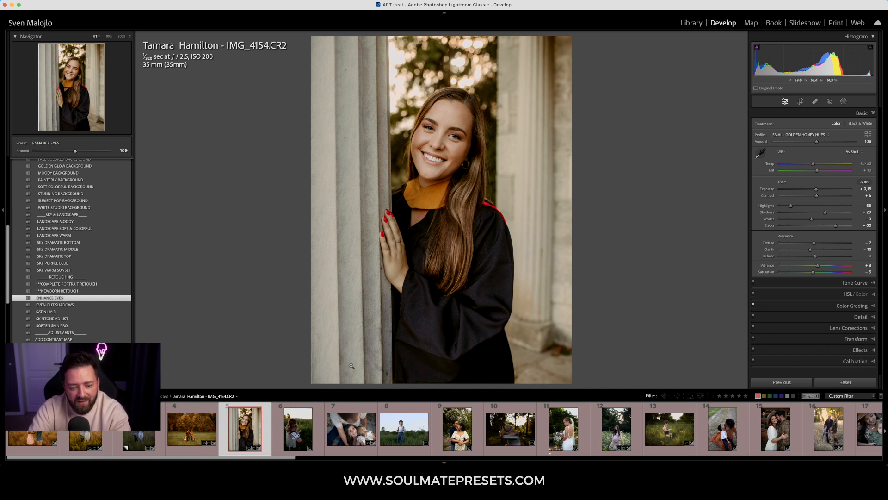
- Open the mother-and-child photo CHP_4899.NEF, and collapse HONEY HUES | AI MASKS in favour of the expanded HONEY HUE PRESETS group
left_click(316, 411)
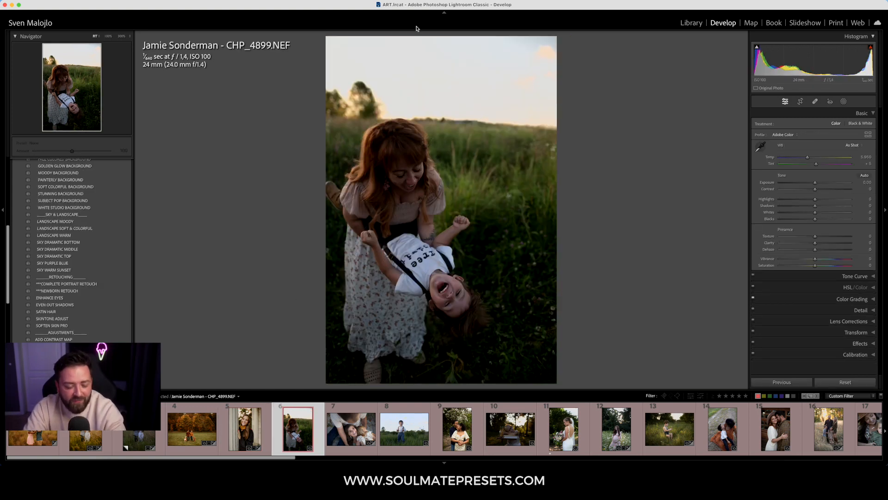
scroll(17, 284, "up", 5)
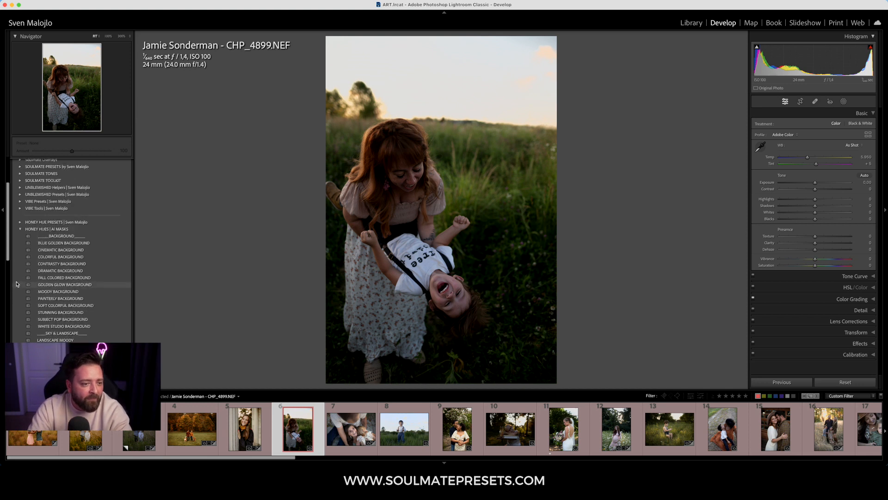
left_click(21, 230)
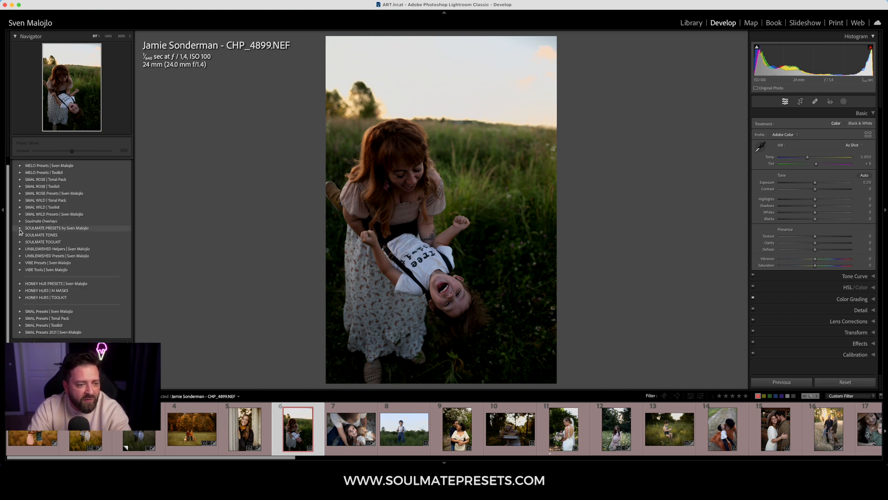
left_click(20, 283)
scroll(28, 259, "down", 2)
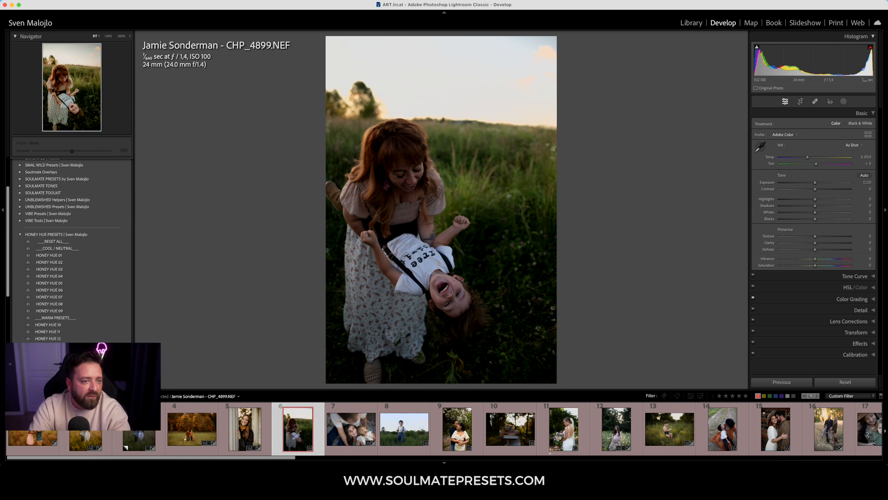
- Apply HONEY HUE 04 to the mother-and-child photo and compare it side by side with the original
left_click(70, 276)
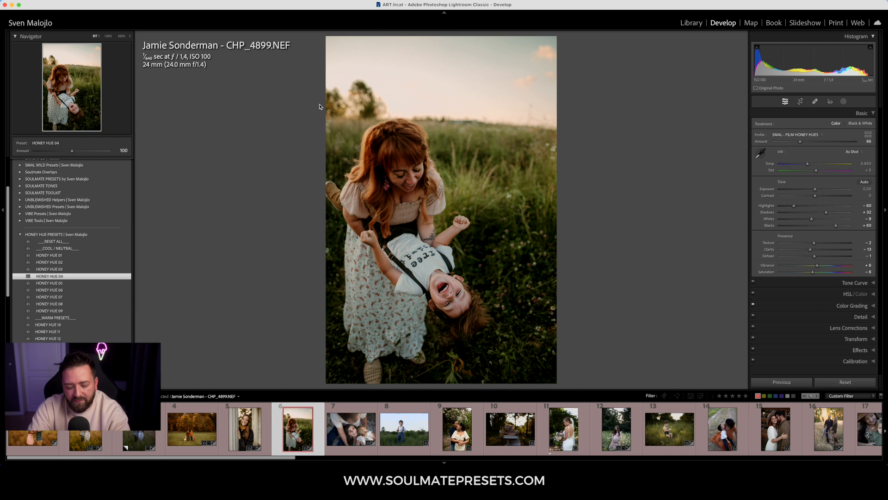
key("y")
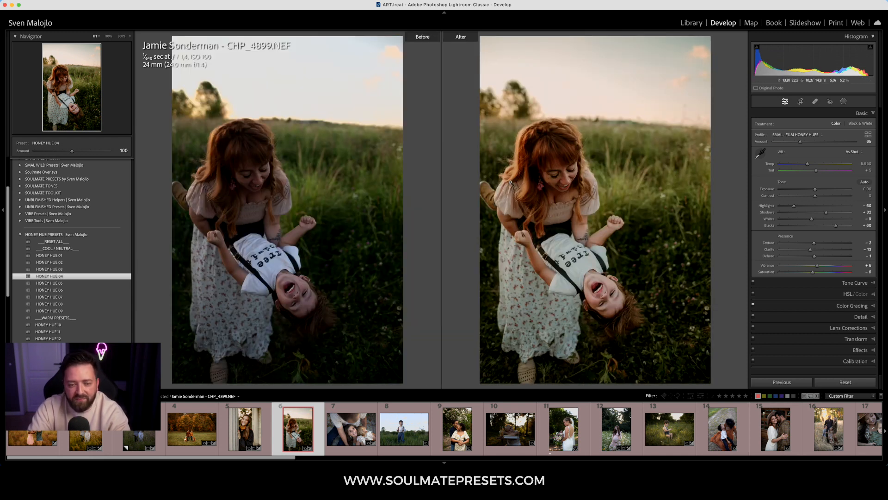
key("y")
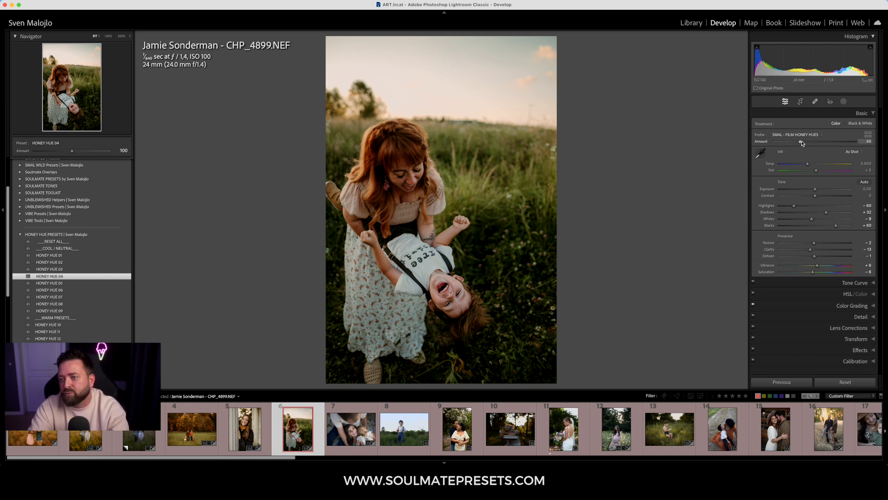
- Fine-tune the photo with profile amount 99, exposure +0.20, white balance temperature 6.085 and tint +15
left_click_drag(802, 144, 814, 144)
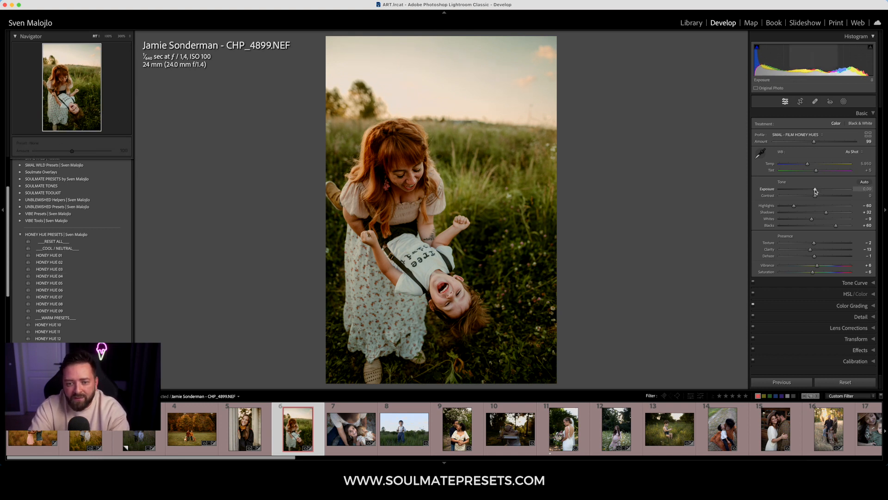
left_click_drag(816, 191, 816, 191)
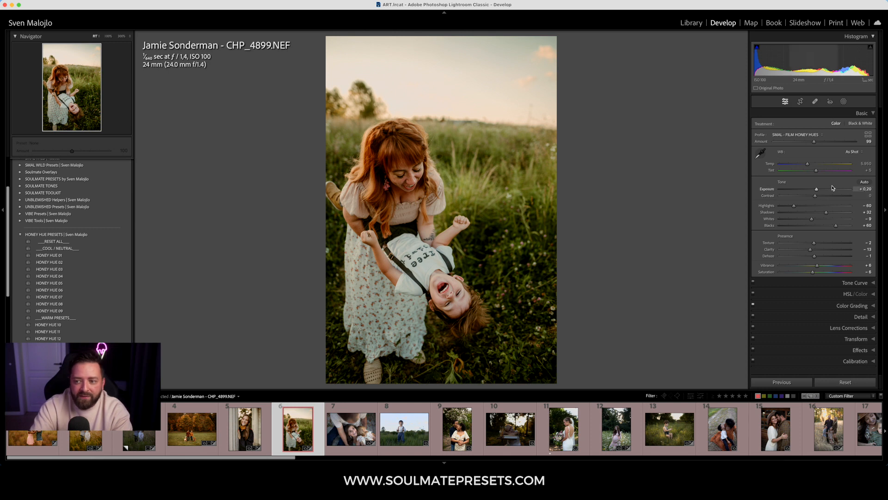
left_click_drag(808, 165, 809, 166)
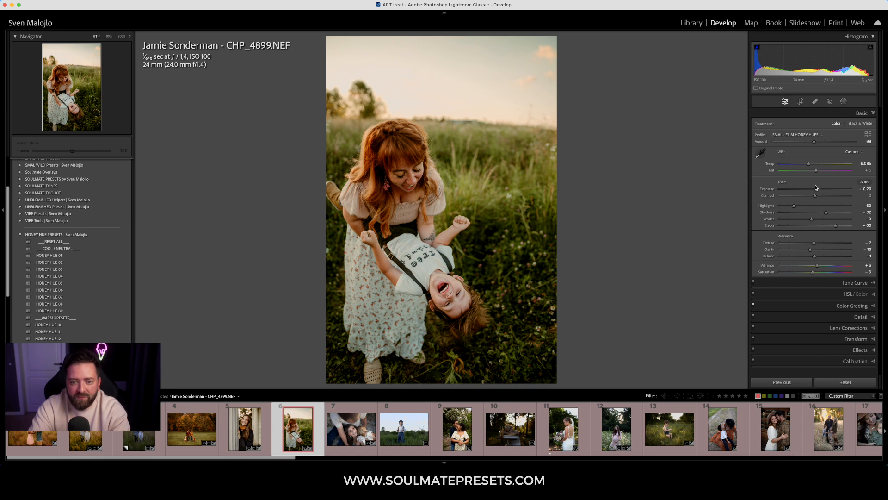
left_click_drag(816, 171, 818, 172)
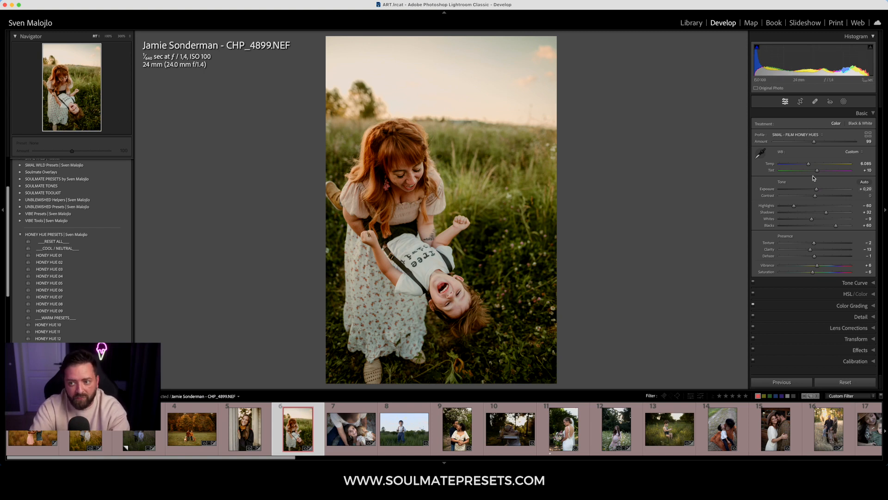
left_click_drag(818, 172, 819, 172)
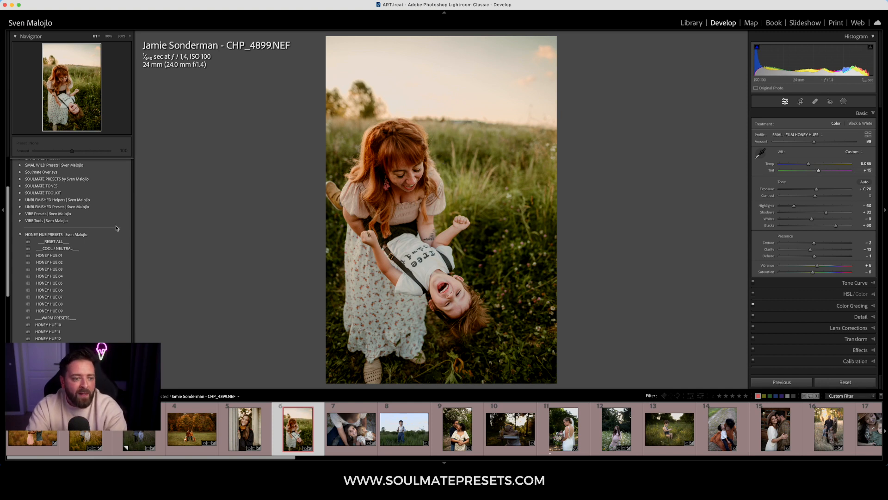
- Apply BLUE GOLDEN BACKGROUND from HONEY HUES | AI MASKS, test it at a lower amount, and restore its amount to 100
left_click(19, 236)
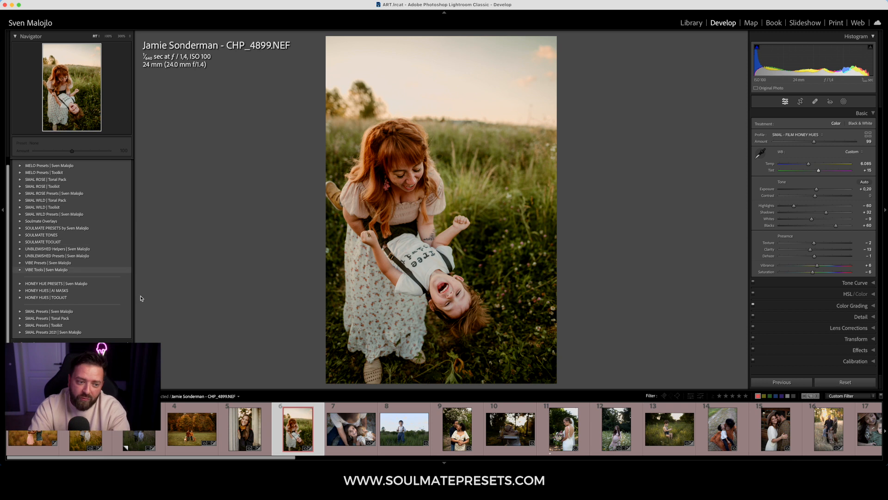
left_click(20, 291)
scroll(53, 259, "down", 3)
scroll(54, 258, "down", 3)
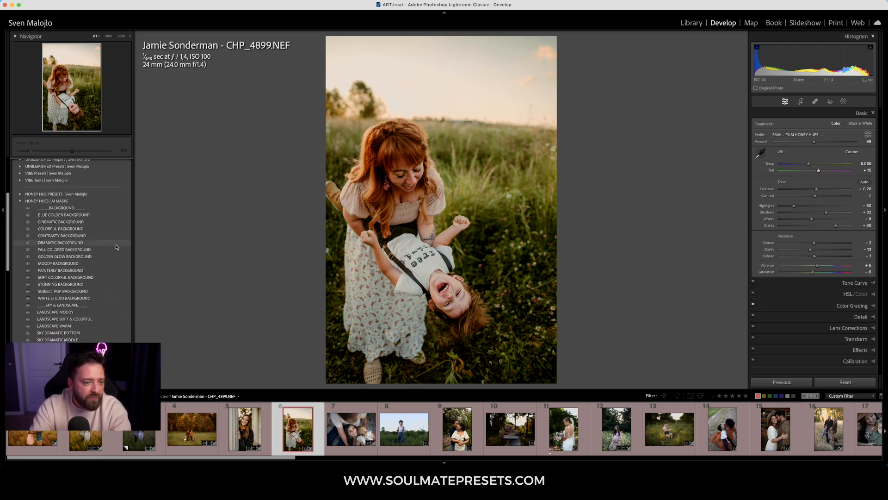
left_click(79, 215)
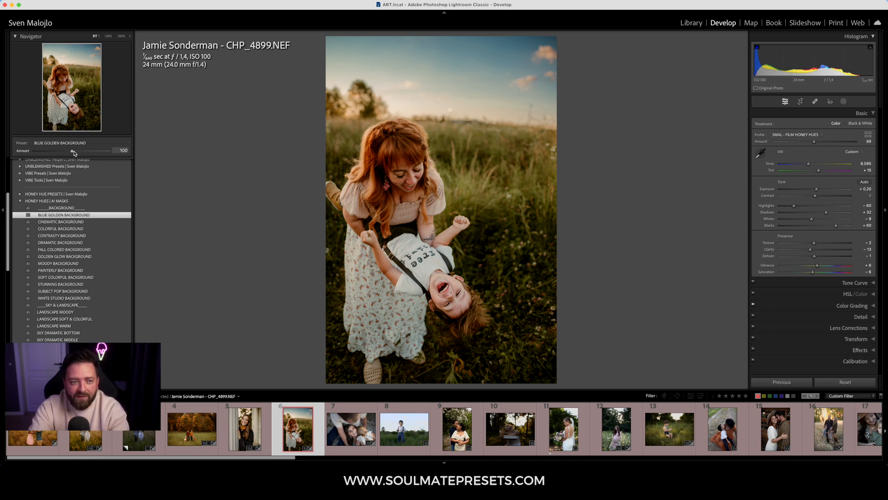
left_click_drag(74, 153, 55, 160)
double_click(58, 152)
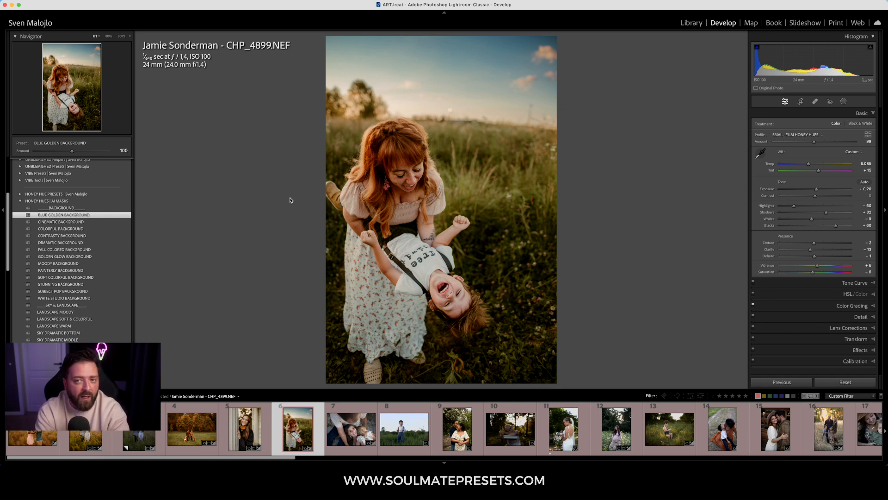
scroll(100, 259, "down", 4)
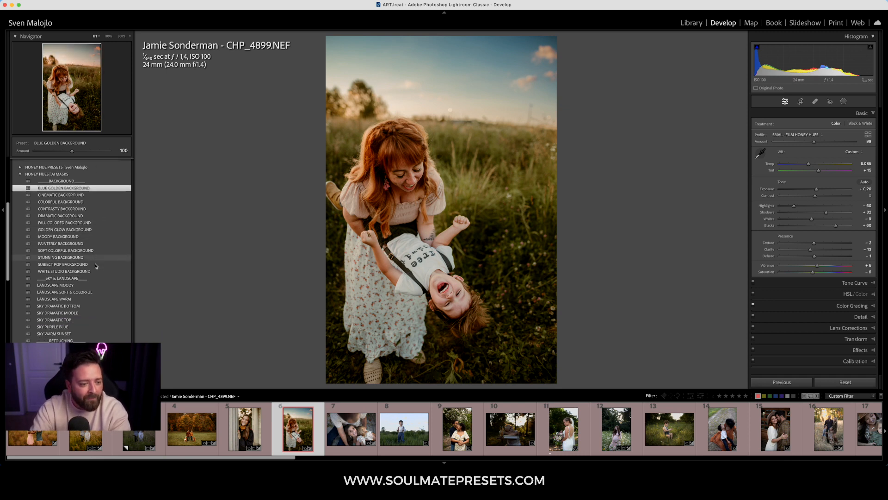
scroll(98, 272, "down", 6)
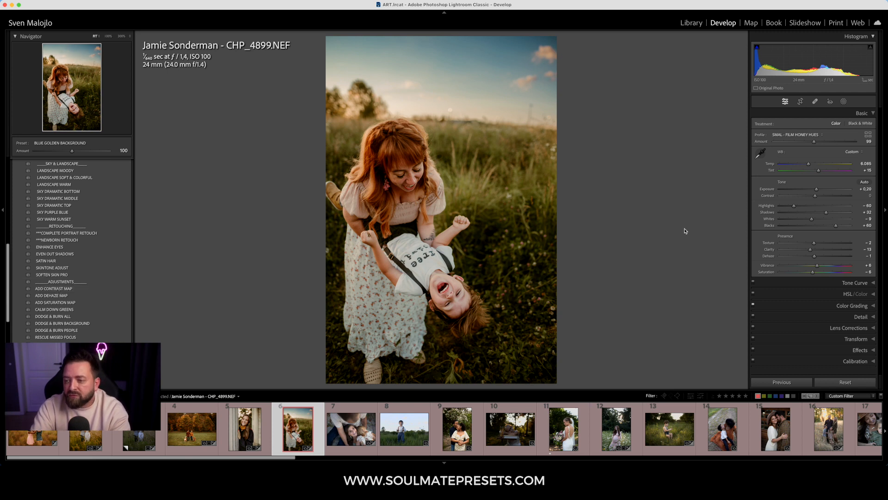
- Try global contrast at +58 and +23 on the photo, and undo the change
left_click(837, 196)
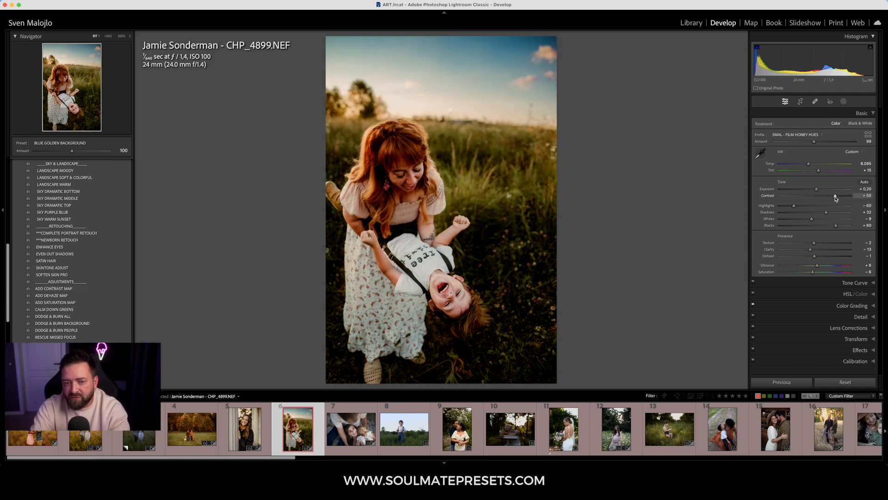
left_click_drag(837, 198, 823, 201)
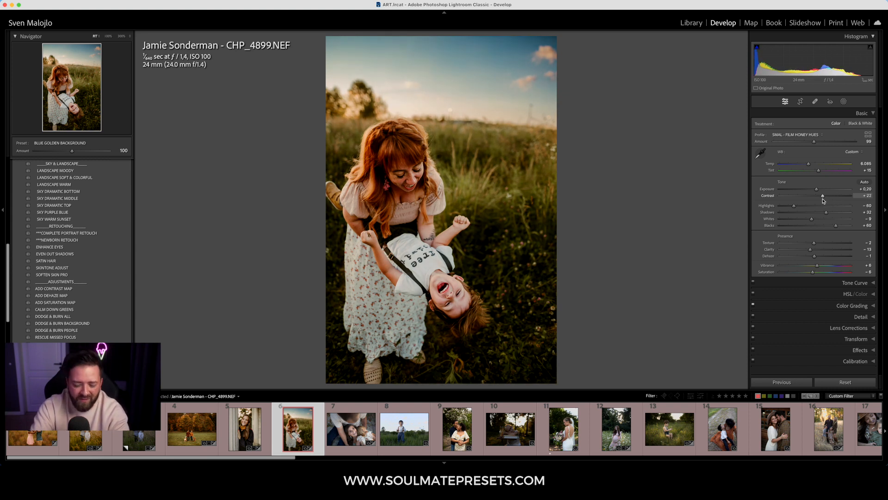
key("super+z")
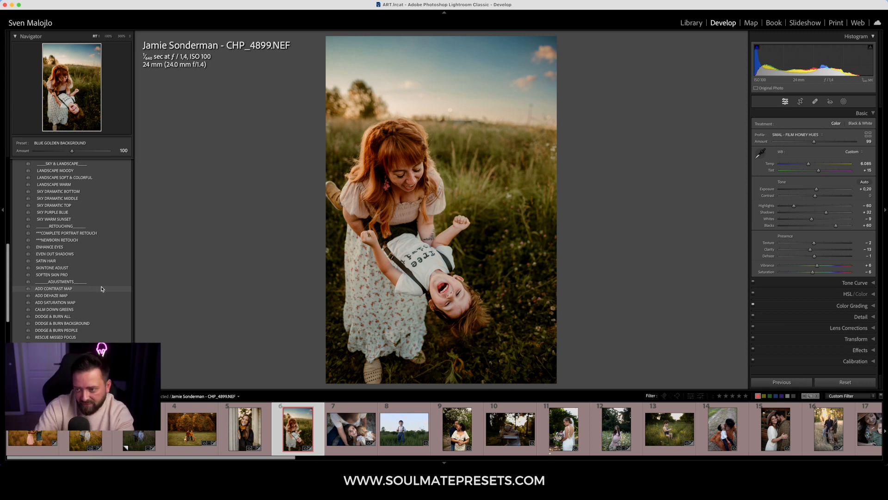
- Apply the ADD CONTRAST MAP adjustment at amount 152 and set the photo's exposure to +0.45
left_click(78, 289)
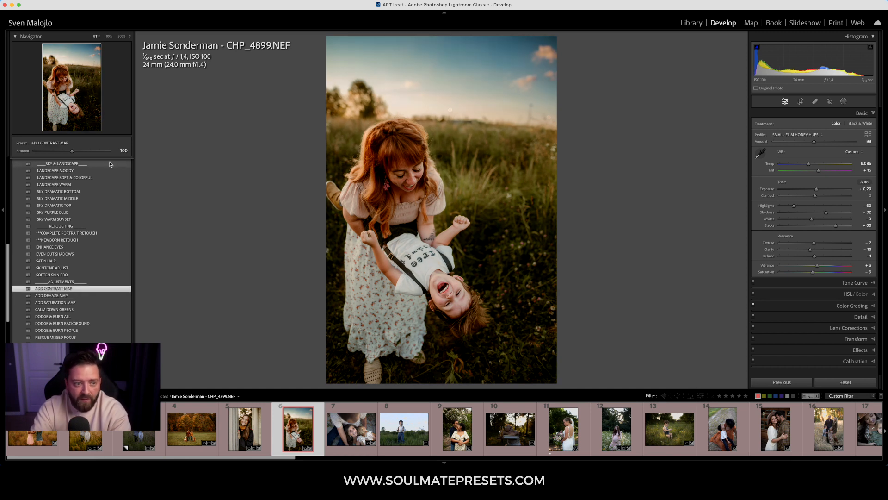
left_click_drag(72, 151, 120, 174)
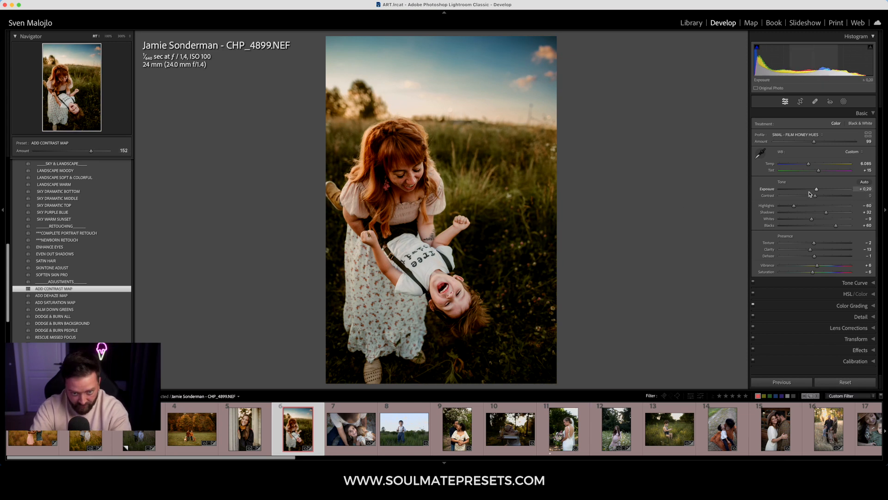
left_click_drag(817, 191, 819, 191)
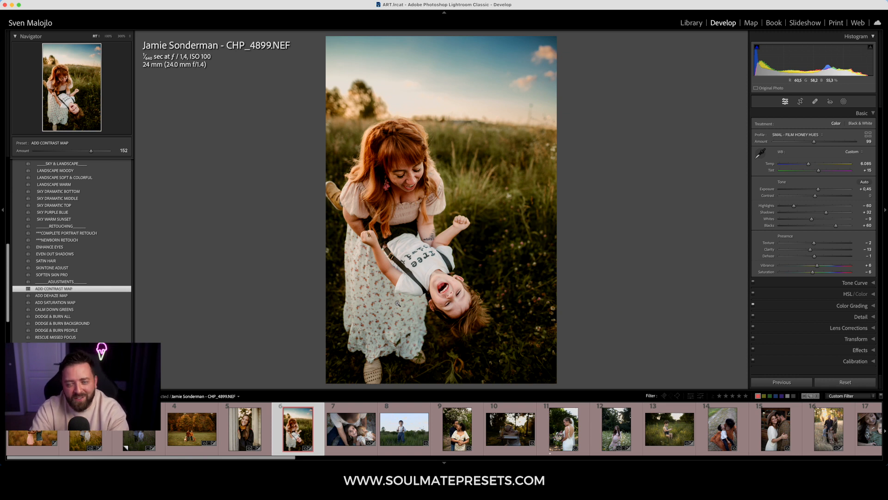
- Test the GOLDEN BACKGROUND mask's amount and set the BLUE SKY mask's amount to 94
left_click(844, 102)
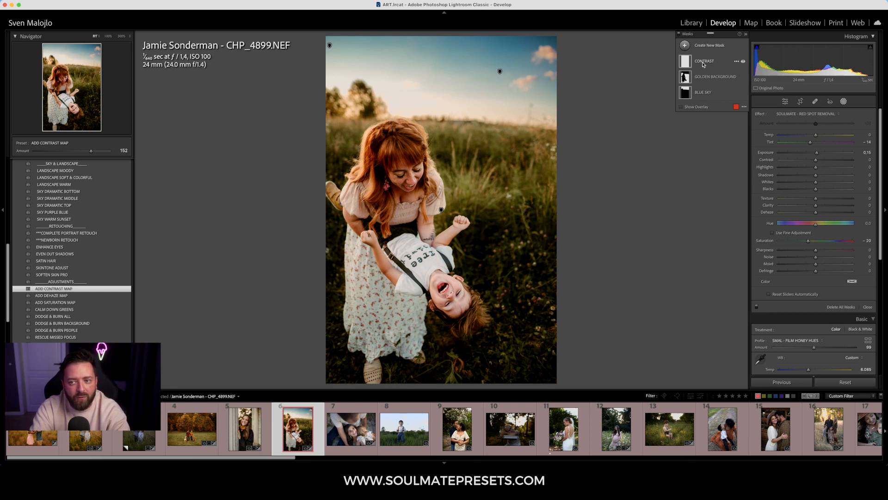
left_click(708, 77)
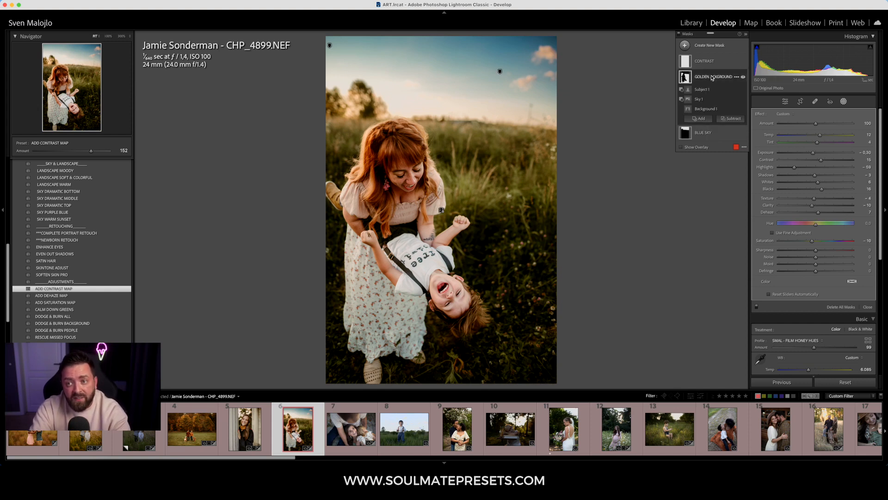
left_click(703, 133)
left_click(710, 78)
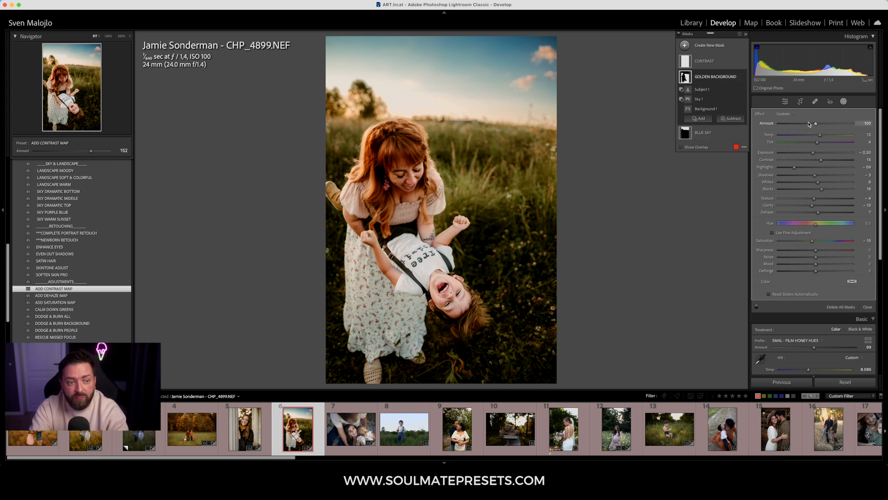
mouse_move(816, 125)
left_mouse_down()
mouse_move(786, 134)
mouse_move(839, 129)
mouse_move(802, 131)
mouse_move(815, 132)
left_mouse_up()
left_click(708, 135)
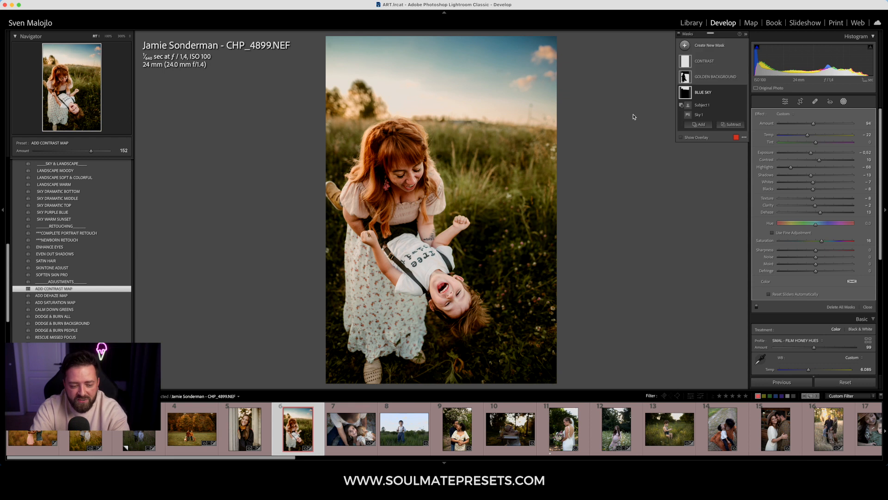
- Try subtracting brushed areas around the child and grass from the CONTRAST mask at size 19, feather 28 and flow 18, and undo the brushing
left_click(701, 62)
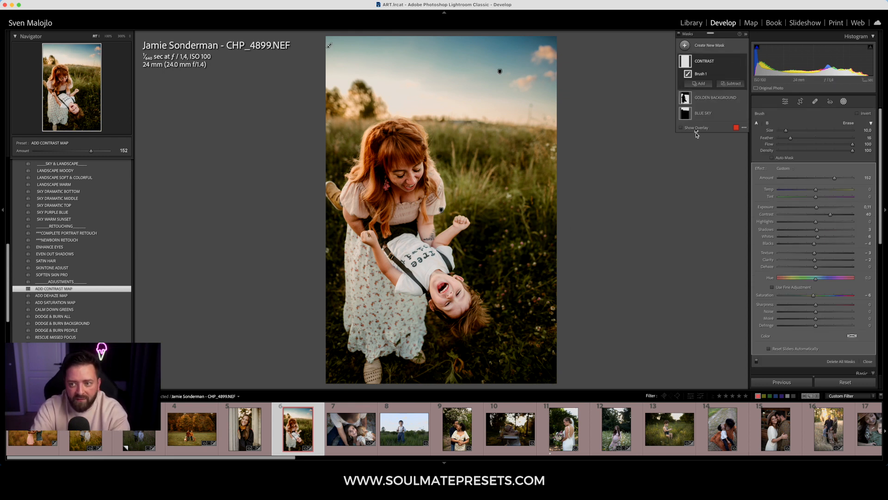
left_click(731, 85)
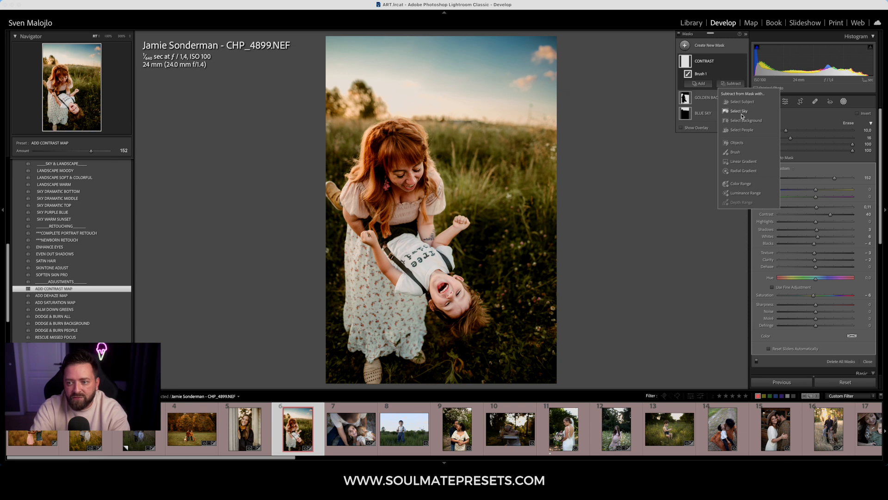
left_click(736, 152)
left_click_drag(822, 145, 814, 147)
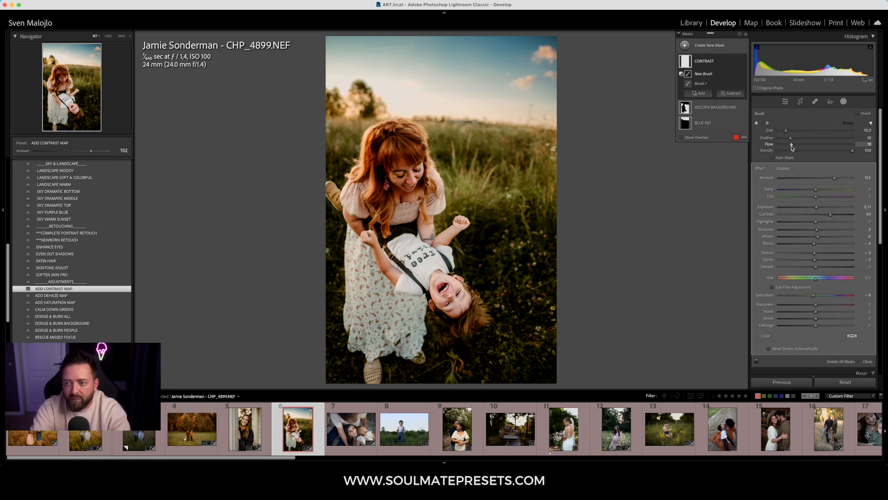
scroll(491, 260, "up", 5)
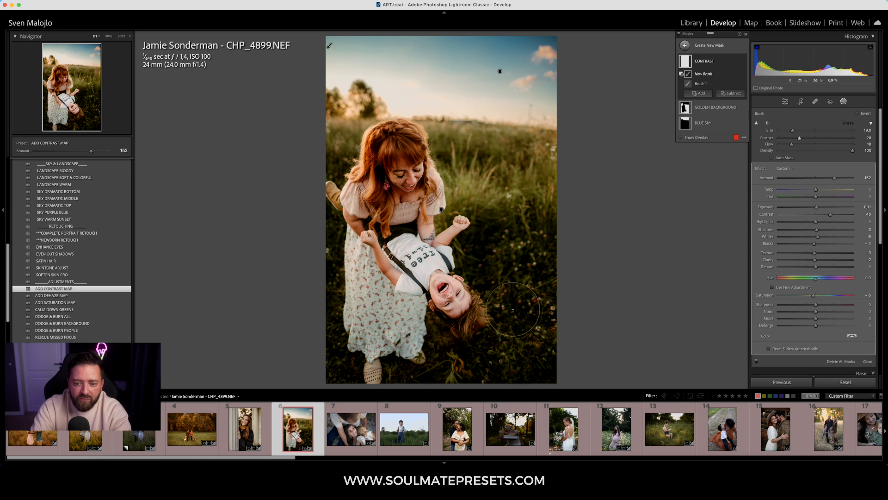
mouse_move(500, 259)
left_mouse_down()
mouse_move(476, 255)
mouse_move(503, 243)
mouse_move(533, 249)
mouse_move(495, 316)
left_mouse_up()
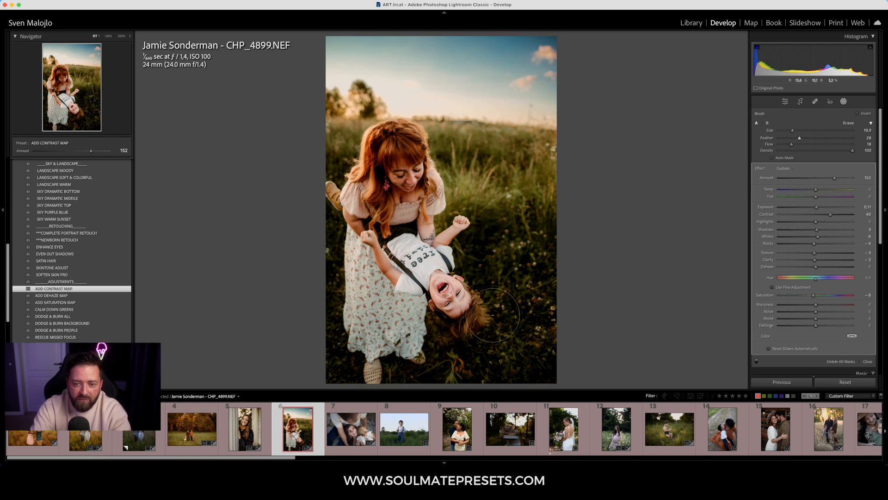
mouse_move(319, 252)
left_mouse_down()
mouse_move(487, 320)
mouse_move(513, 279)
mouse_move(488, 250)
mouse_move(471, 286)
mouse_move(486, 308)
mouse_move(477, 330)
mouse_move(555, 341)
mouse_move(339, 318)
mouse_move(452, 353)
mouse_move(434, 354)
mouse_move(532, 316)
left_mouse_up()
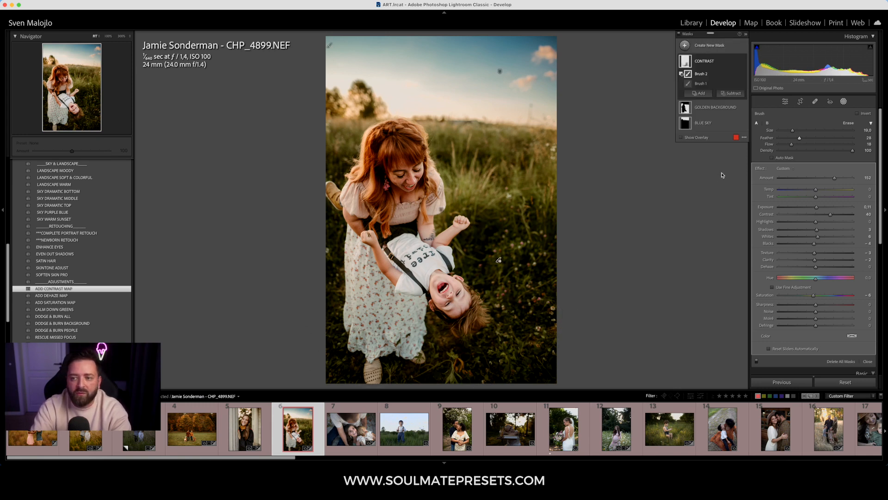
mouse_move(531, 298)
left_mouse_down()
mouse_move(531, 246)
mouse_move(478, 213)
mouse_move(458, 227)
mouse_move(460, 211)
mouse_move(483, 236)
mouse_move(523, 217)
mouse_move(583, 248)
left_mouse_up()
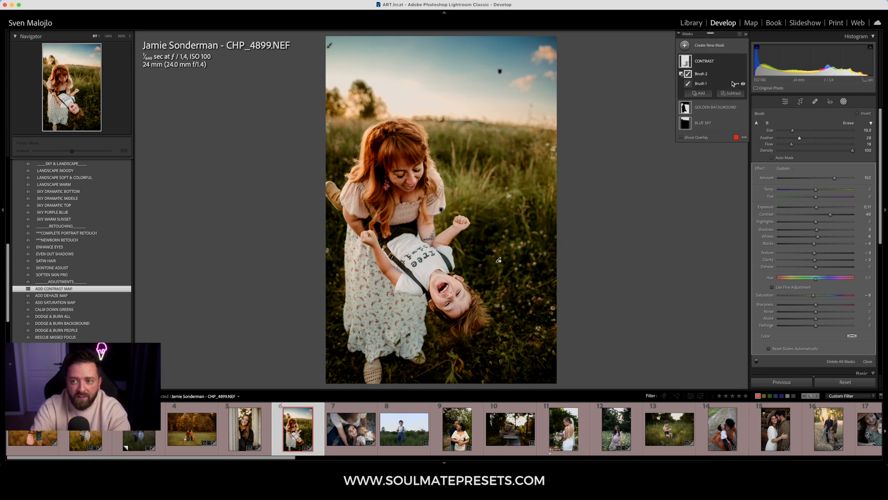
key("super+z")
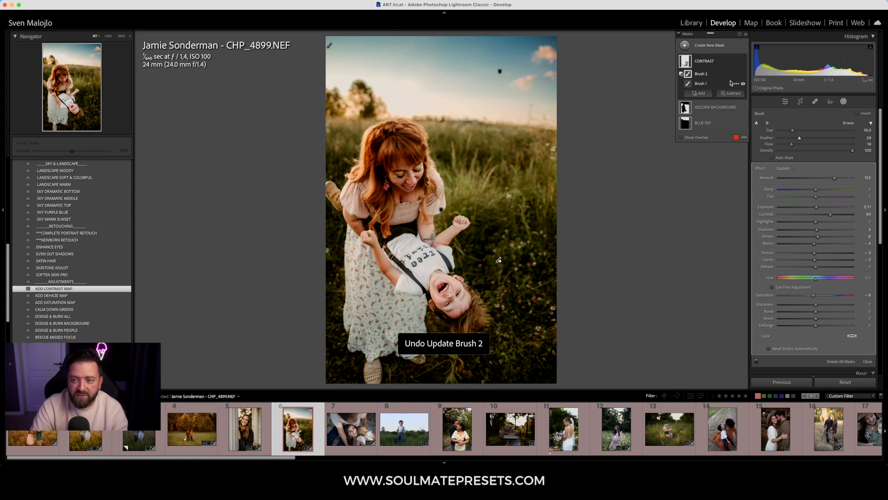
key("super+z")
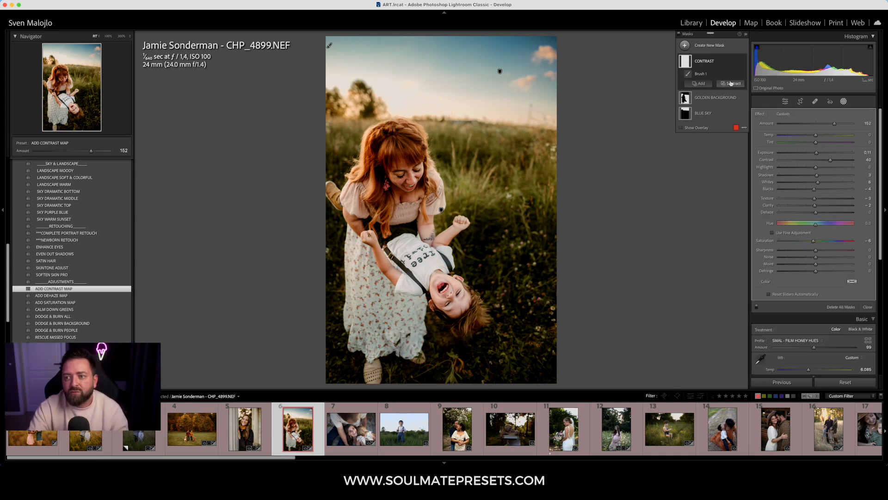
- Subtract a diagonal linear gradient over the photo's lower-right corner from the CONTRAST mask and adjust its position and spread
left_click(735, 86)
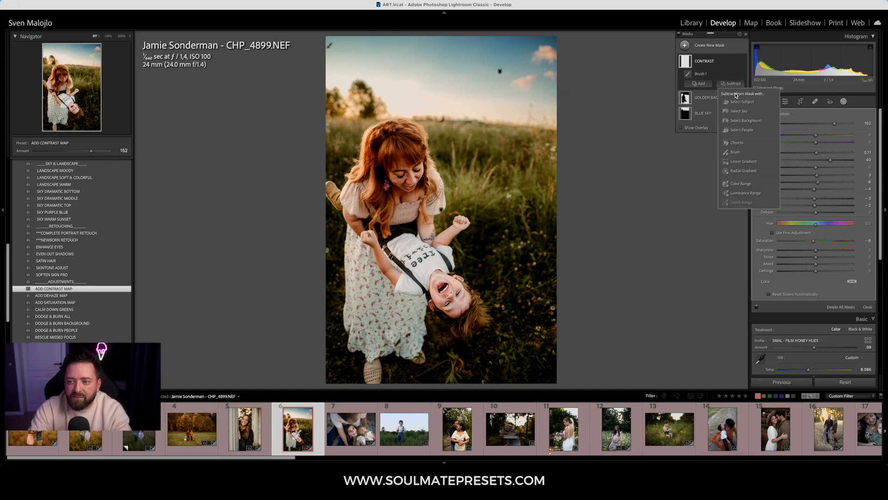
left_click(743, 161)
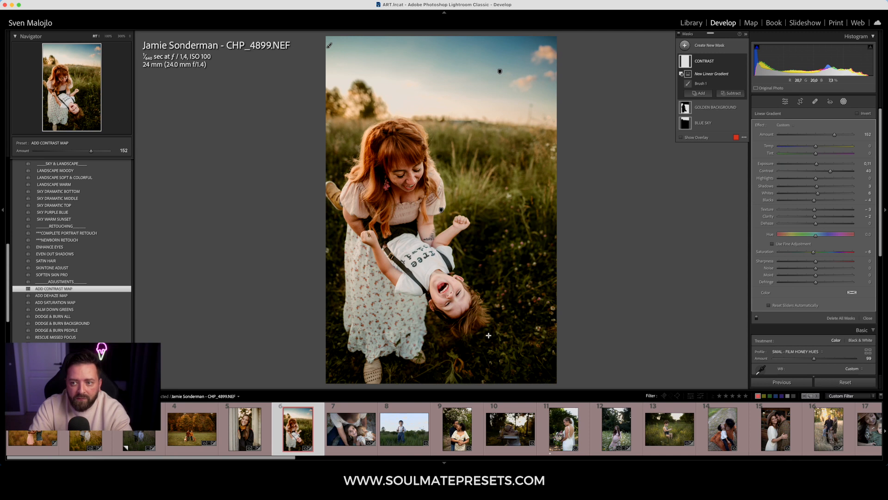
mouse_move(487, 345)
left_mouse_down()
mouse_move(488, 271)
mouse_move(446, 268)
left_mouse_up()
left_click_drag(466, 305, 448, 291)
left_click_drag(470, 332, 477, 344)
left_click_drag(452, 297, 430, 273)
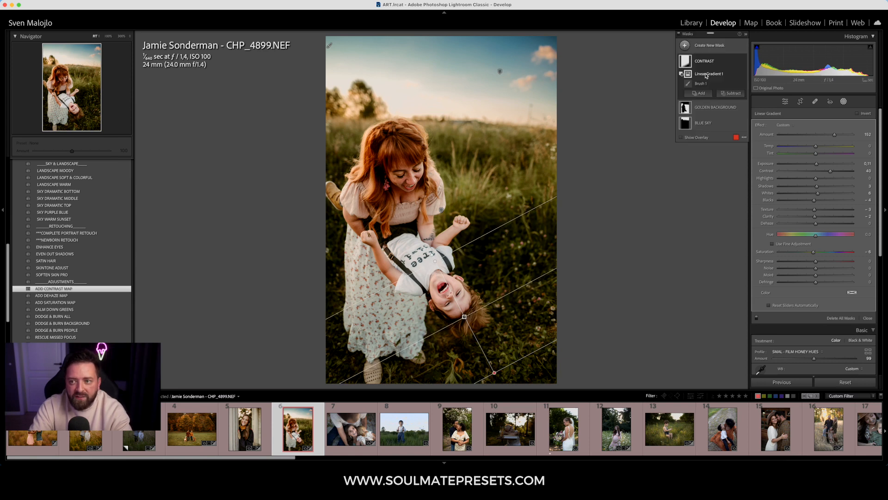
- Set the CONTRAST mask's amount to 83, leave masking, and compare the photo before and after
left_click(710, 66)
left_click_drag(836, 124, 805, 148)
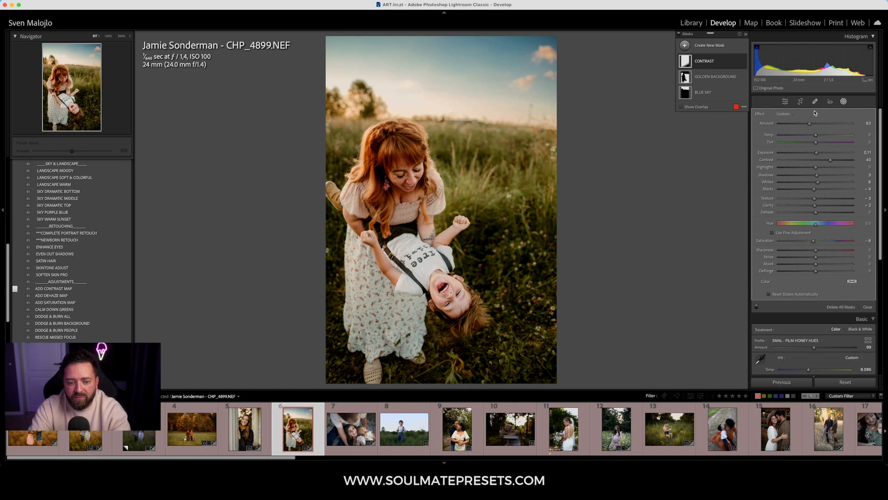
left_click(785, 101)
key("y")
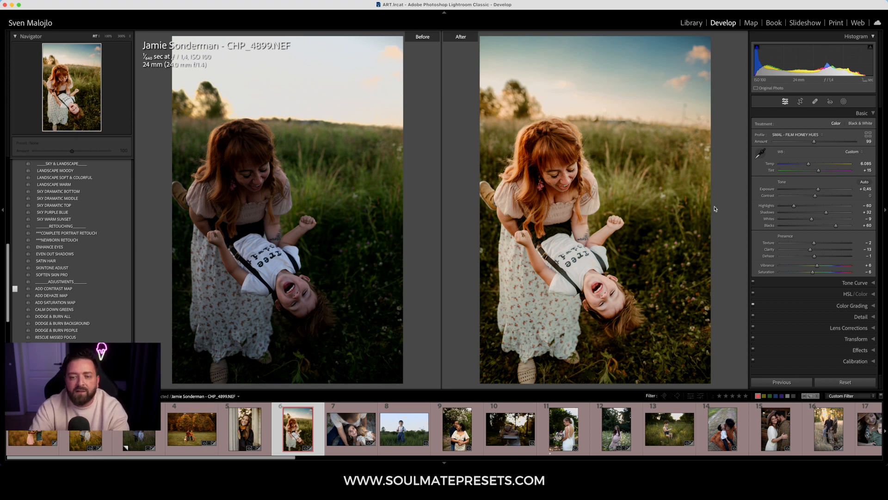
key("y")
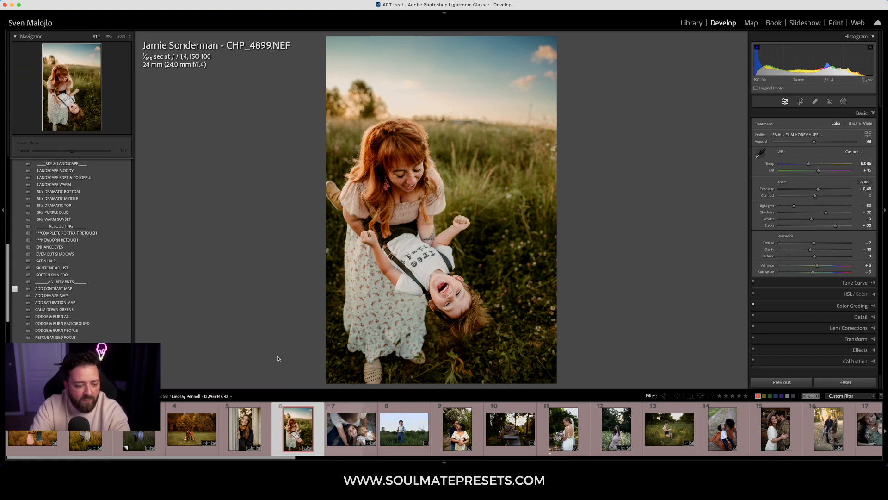
- Open the family close-up photo 122A5914.CR2 and expand the HONEY HUE PRESETS group
scroll(100, 269, "up", 3)
scroll(101, 269, "down", 5)
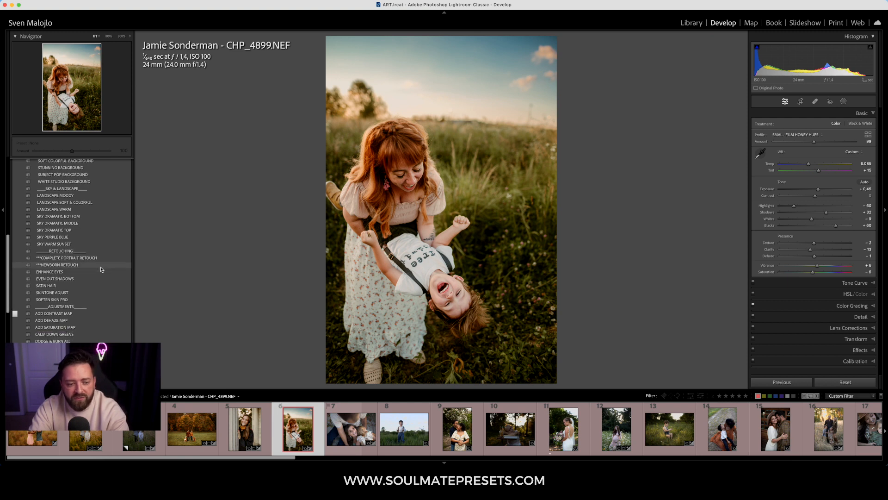
scroll(101, 269, "up", 8)
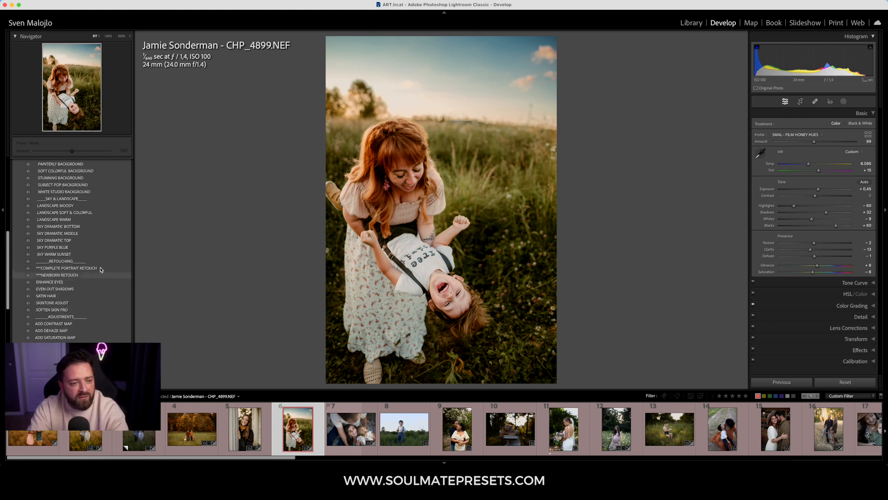
scroll(100, 269, "down", 2)
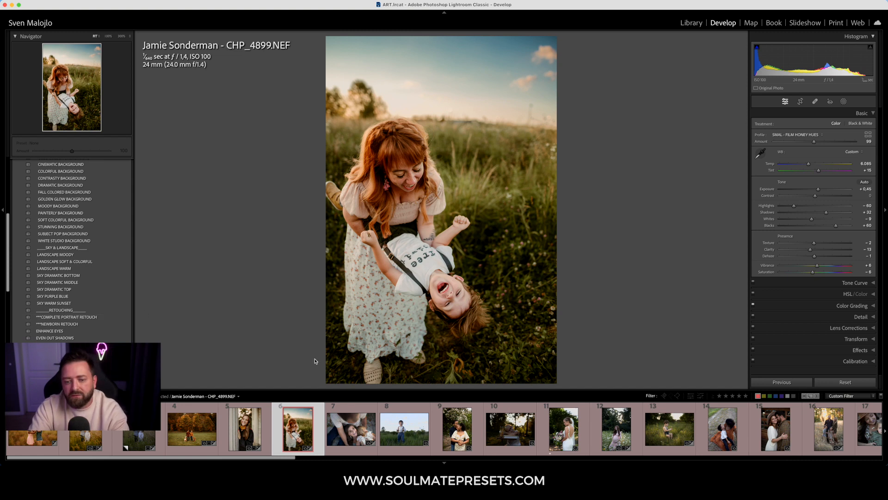
left_click(360, 452)
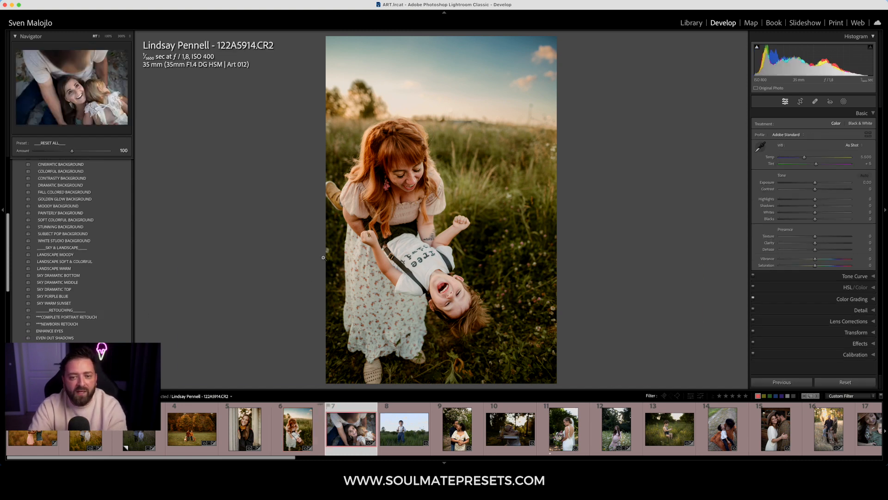
scroll(69, 255, "up", 5)
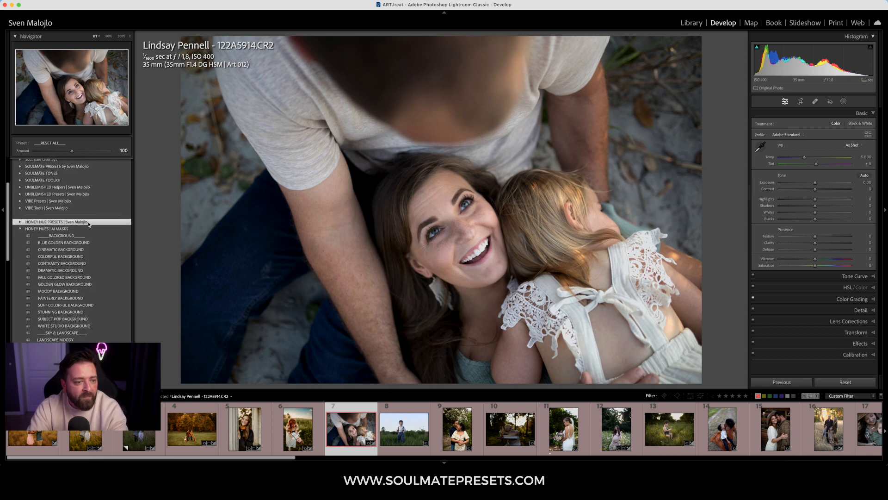
left_click(21, 298)
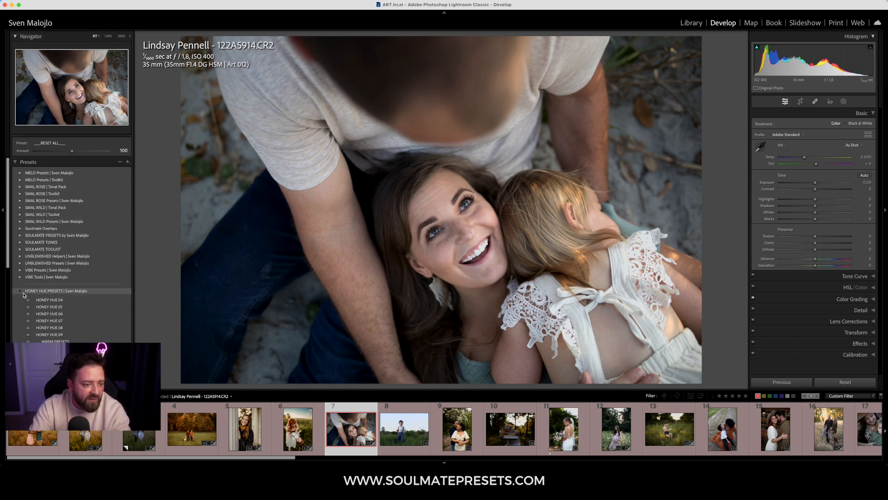
left_click(45, 291)
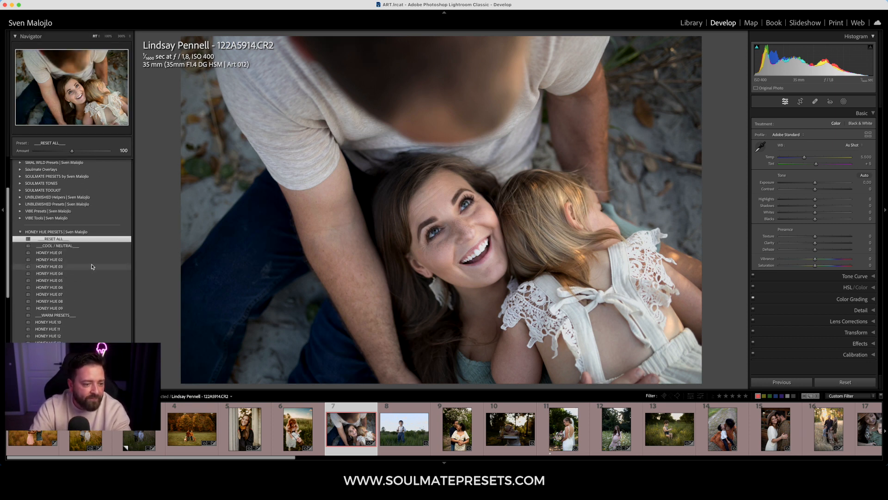
- Try the cool and neutral presets HONEY HUE 01 through 09 one after another on the photo
left_click(61, 255)
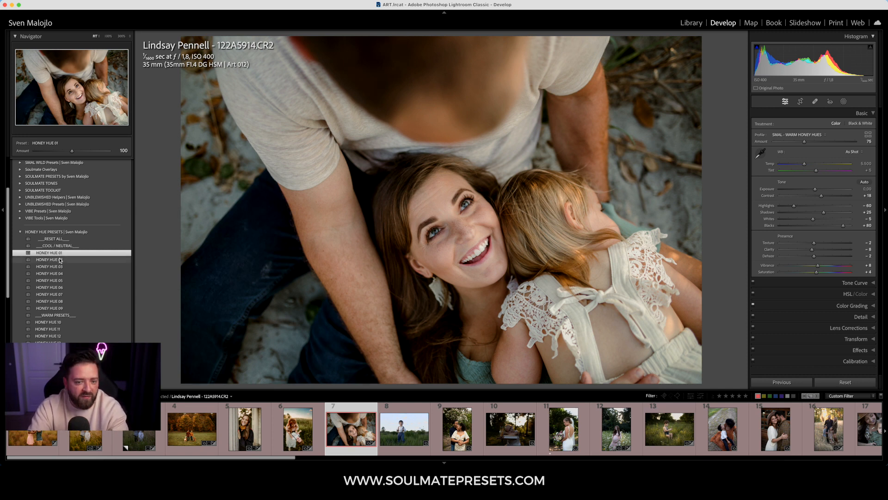
left_click(60, 260)
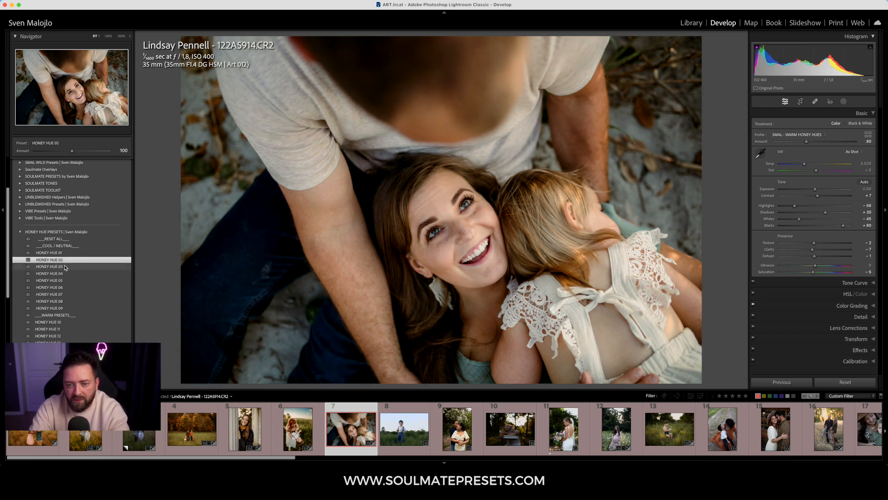
left_click(60, 267)
left_click(63, 275)
left_click(65, 281)
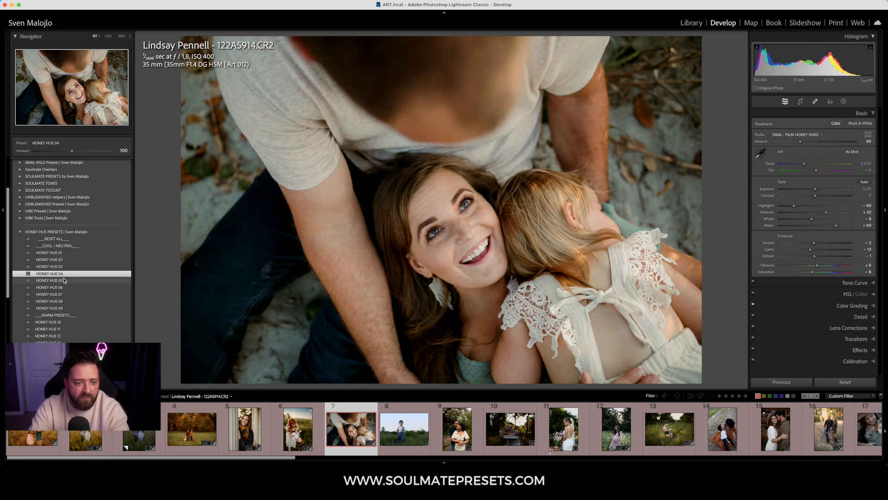
left_click(68, 288)
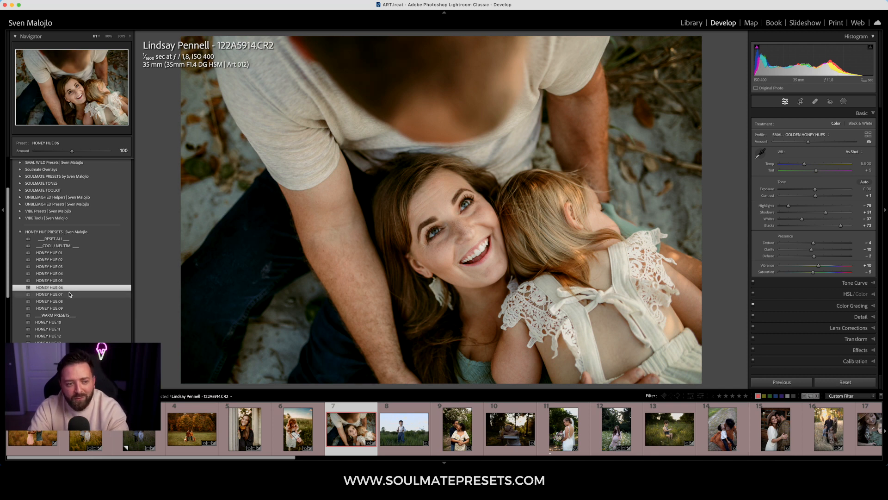
left_click(67, 294)
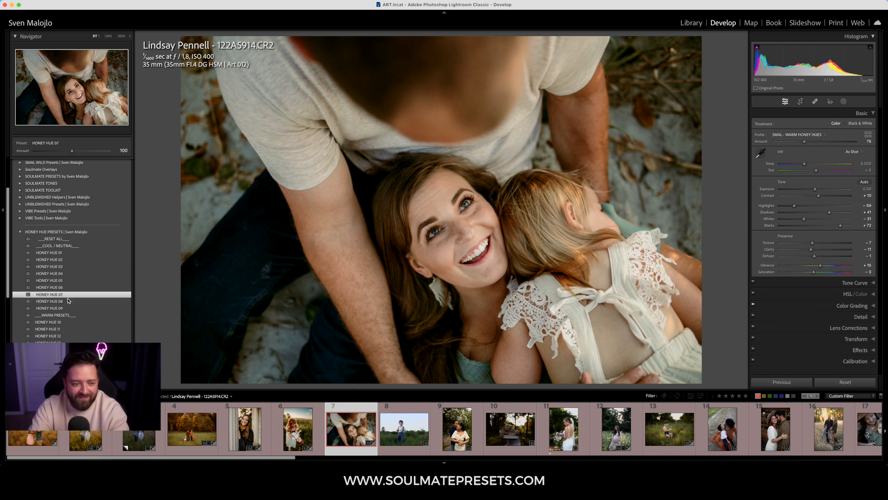
left_click(67, 301)
left_click(68, 308)
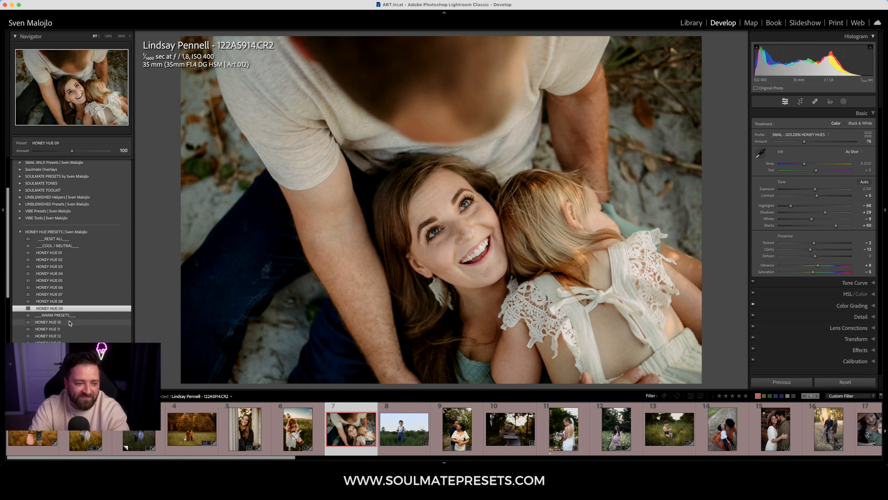
- Try the warm presets HONEY HUE 10 through 18 on the family close-up
left_click(69, 322)
left_click(69, 336)
scroll(80, 304, "down", 3)
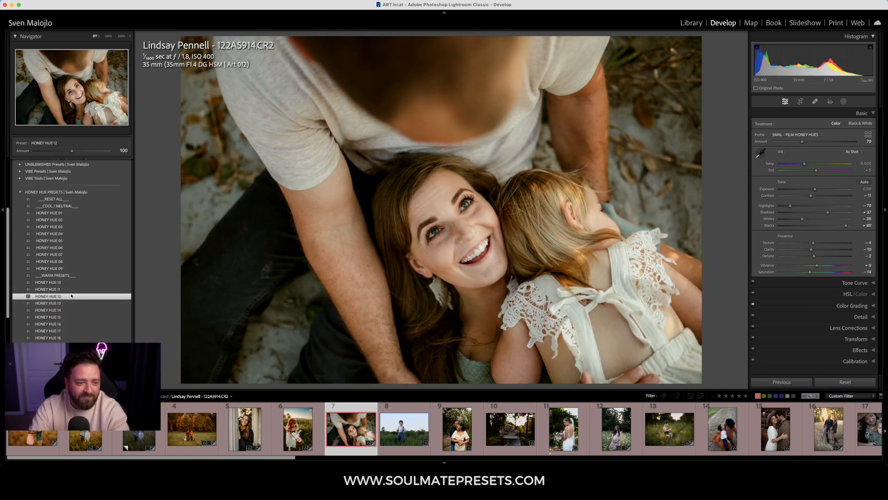
left_click(69, 289)
left_click(66, 304)
left_click(67, 310)
left_click(67, 319)
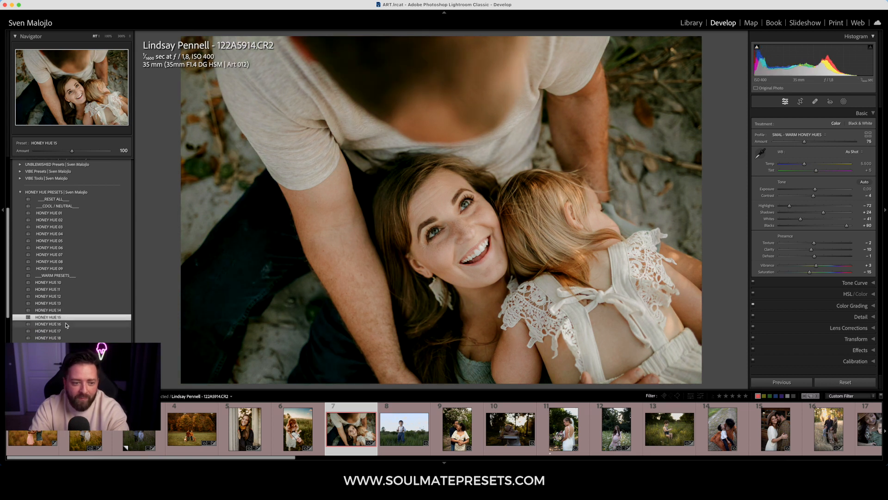
left_click(66, 324)
left_click(67, 332)
left_click(68, 339)
- Go back through the warm presets HONEY HUE 16, 15 and 14 and apply HONEY HUE 13
left_click(66, 324)
left_click(65, 317)
left_click(65, 311)
left_click(65, 304)
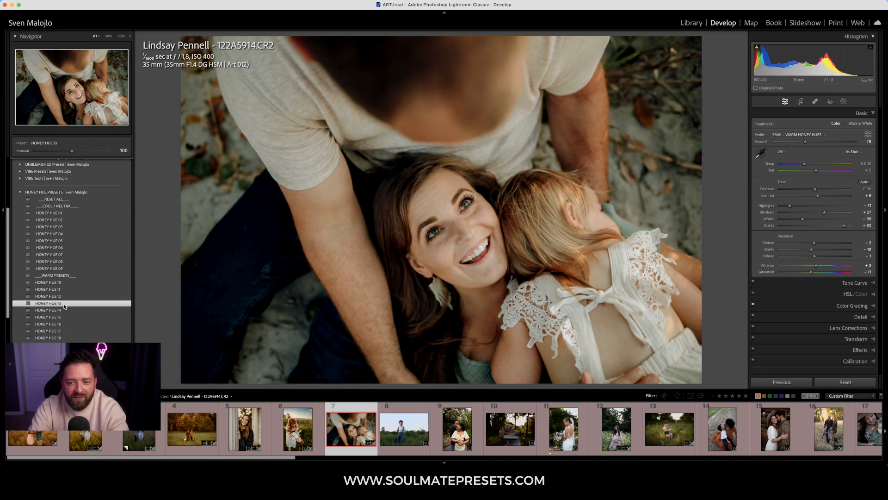
- Go back through the presets HONEY HUE 12 to 07 one by one on the family close-up
left_click(66, 296)
left_click(65, 290)
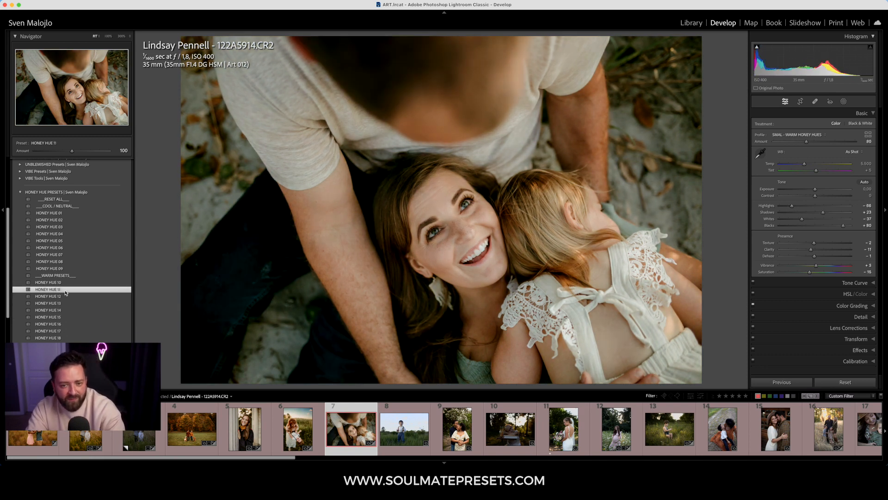
left_click(65, 282)
left_click(64, 268)
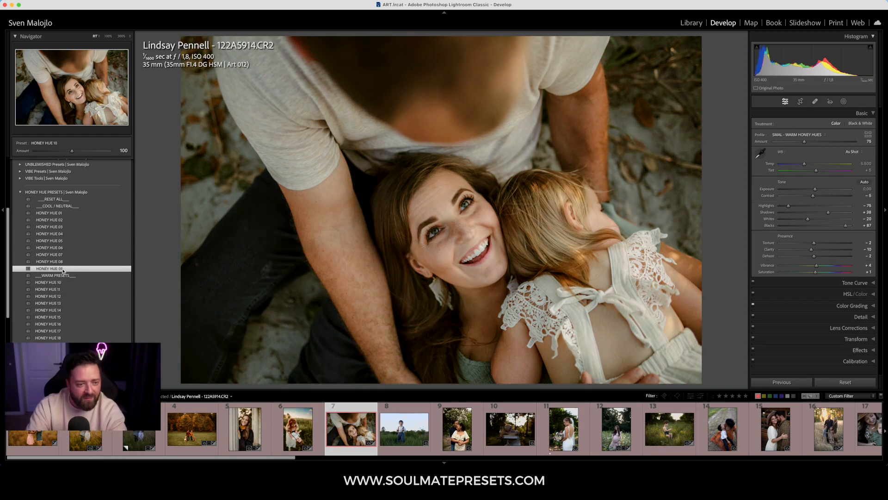
left_click(63, 262)
left_click(62, 255)
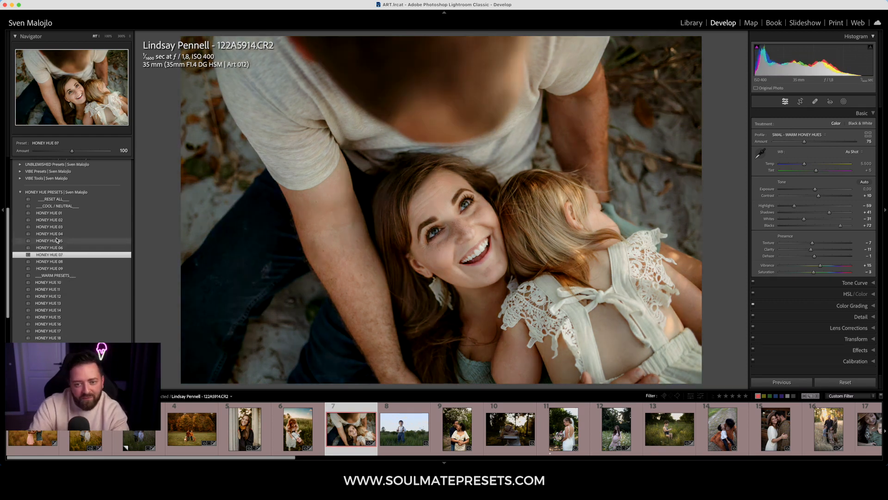
- Step forward through the cool and neutral presets from HONEY HUE 04 to 09 again
left_click(62, 234)
left_click(62, 240)
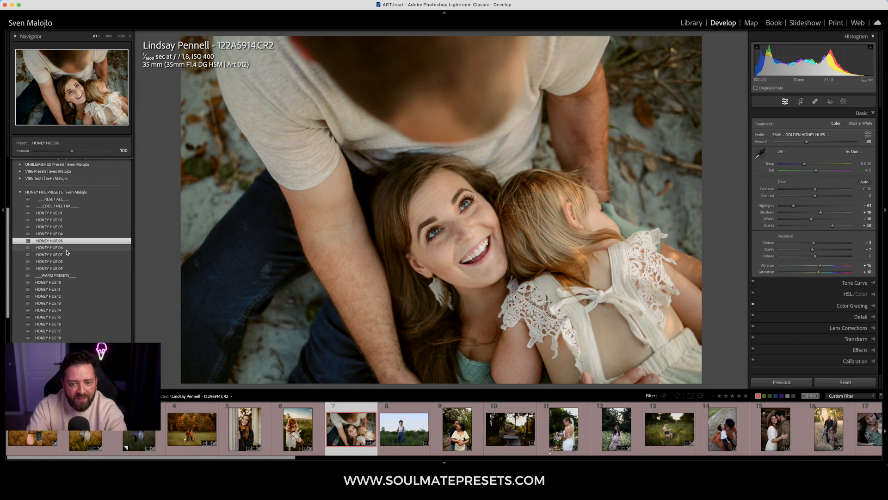
left_click(63, 248)
left_click(65, 261)
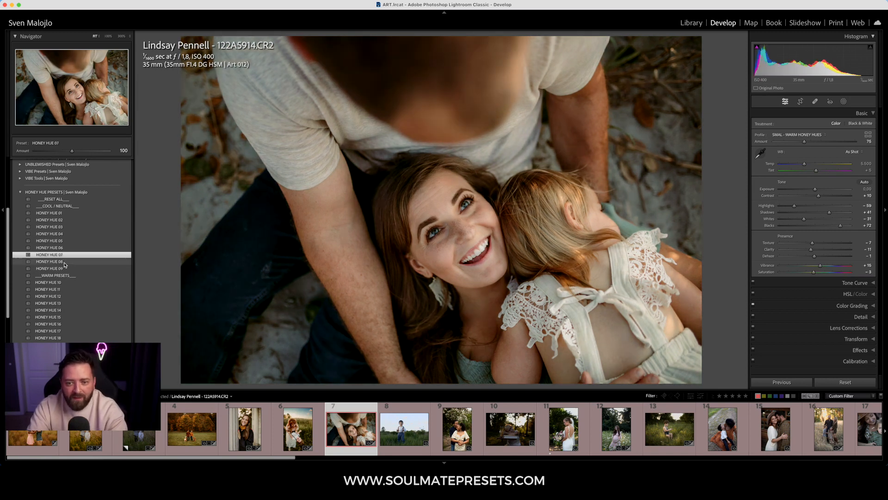
left_click(68, 268)
- Compare the warm presets HONEY HUE 12, 11, 10, 14, 16 and 17 on the photo
left_click(62, 296)
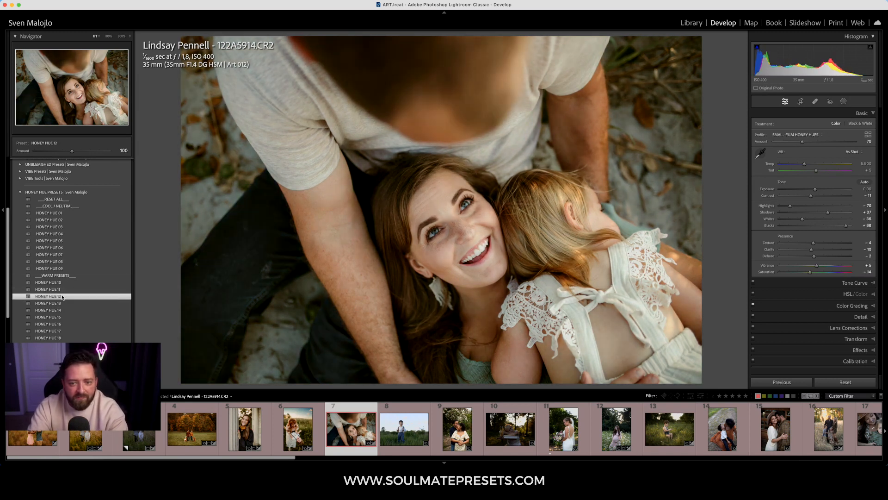
left_click(62, 289)
left_click(63, 282)
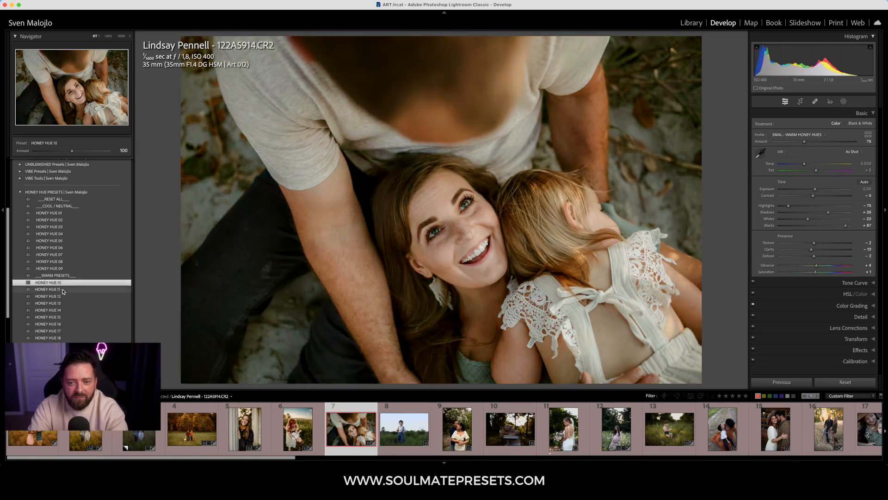
left_click(66, 303)
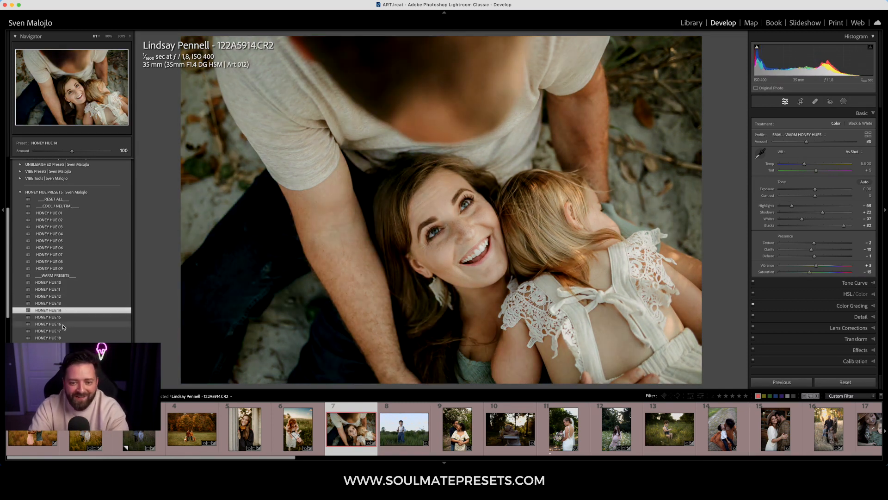
left_click(63, 324)
left_click(63, 331)
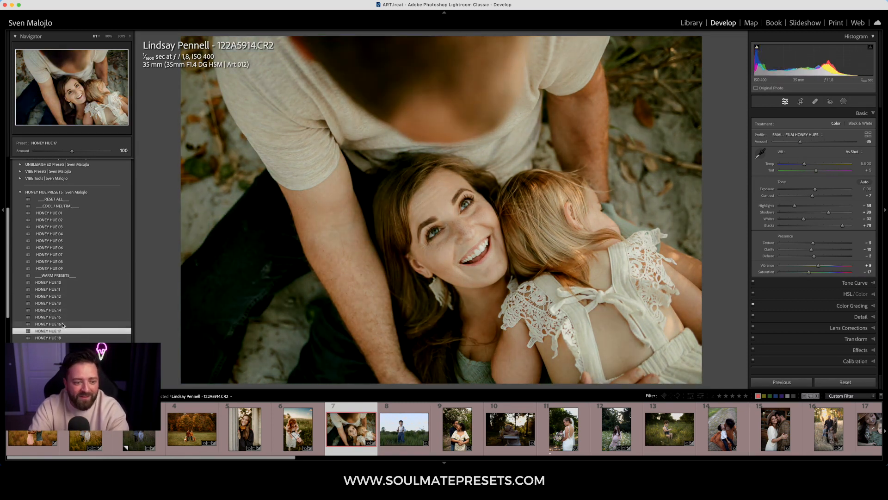
- Go back through HONEY HUE 16, 15, 14 and 13, and settle on HONEY HUE 14
left_click(62, 323)
left_click(62, 317)
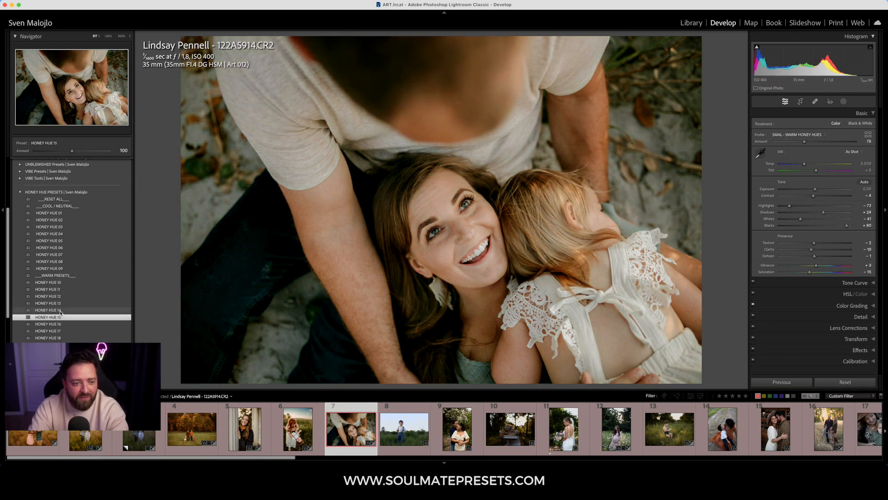
left_click(61, 311)
left_click(59, 304)
left_click(60, 310)
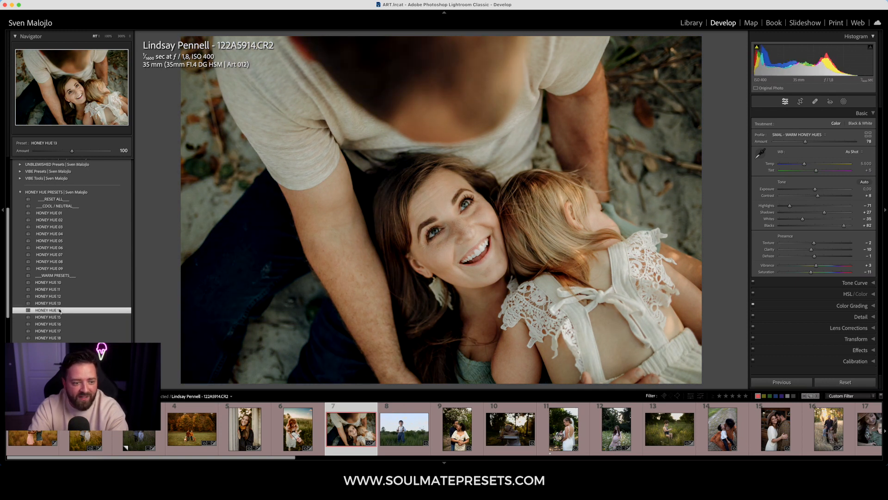
- Raise the profile amount to 102 and set the white balance temperature to 5.666
left_click_drag(464, 198, 431, 243)
left_click(108, 36)
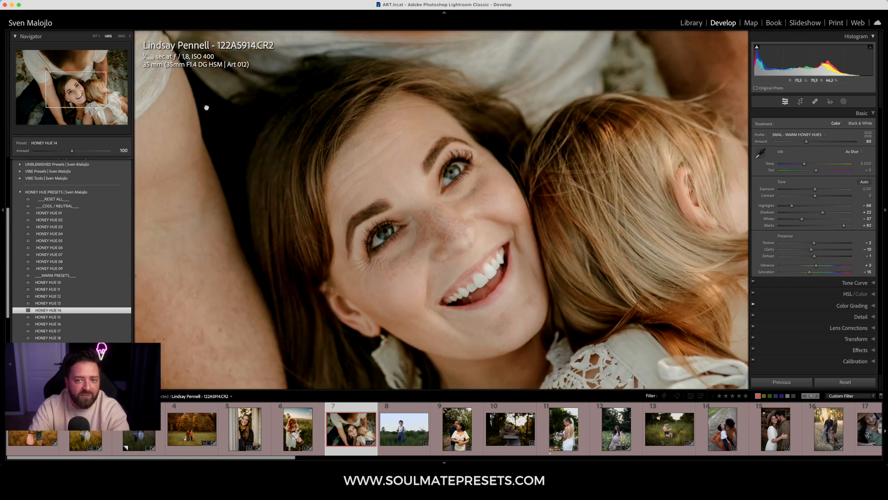
left_click_drag(399, 217, 401, 203)
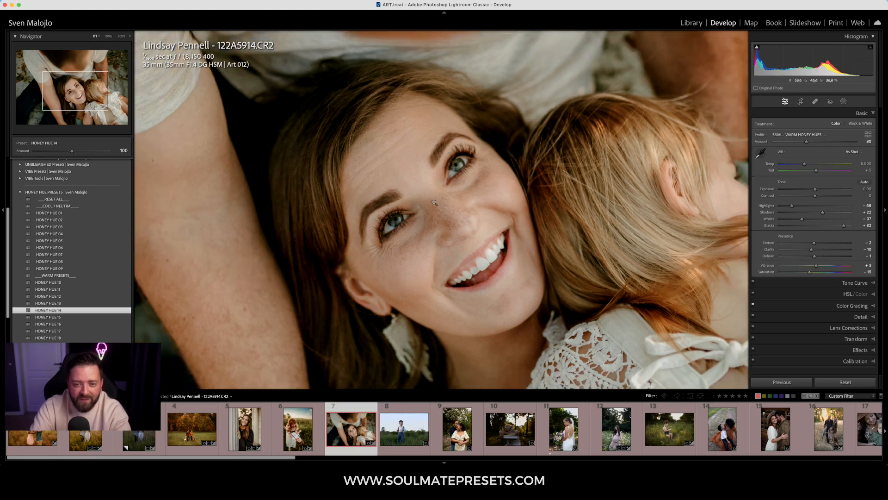
left_click(435, 202)
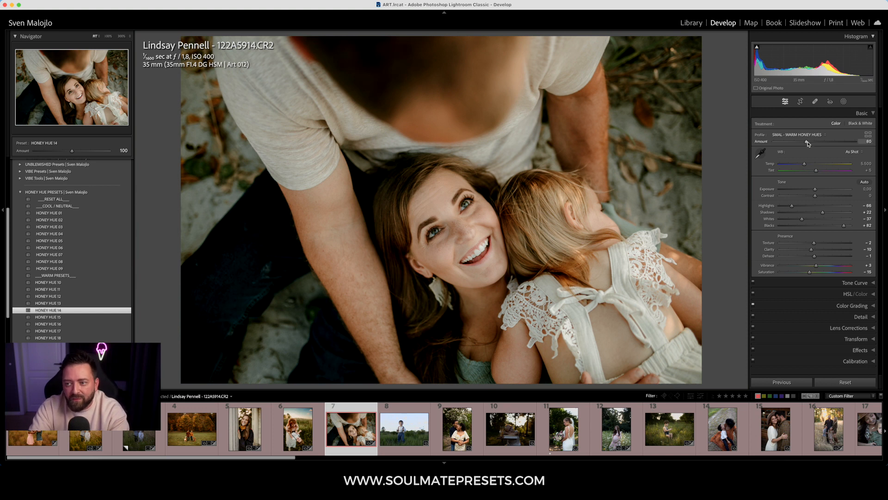
left_click_drag(808, 143, 807, 166)
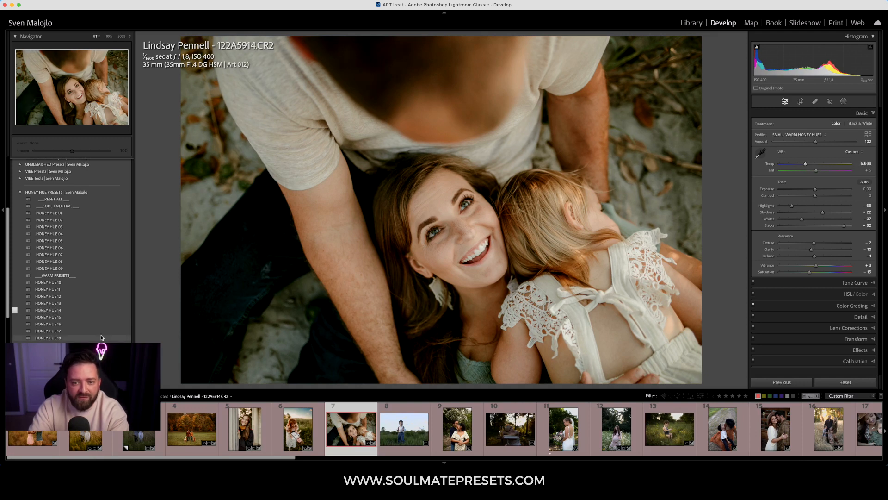
- Collapse the HONEY HUE PRESETS group and apply GOLDEN GLOW BACKGROUND from the HONEY HUES | AI MASKS group
left_click(21, 194)
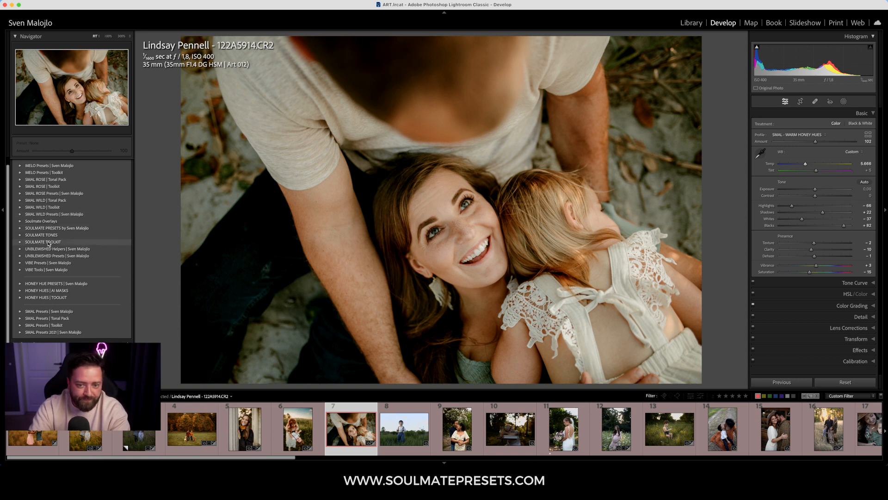
left_click(20, 291)
scroll(53, 315, "down", 3)
scroll(53, 314, "down", 1)
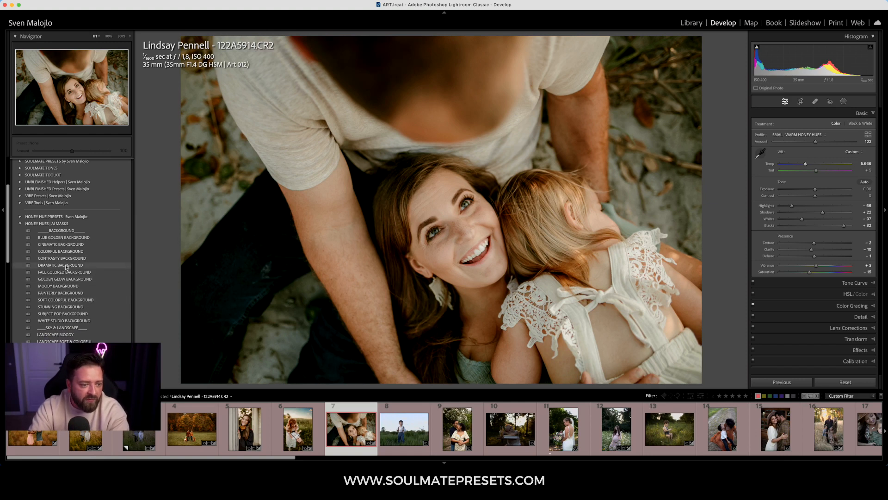
left_click(61, 280)
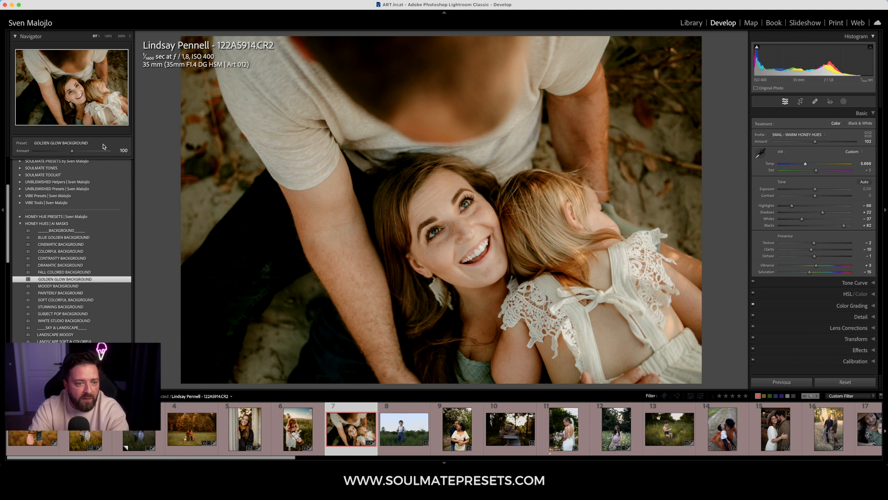
- Compare the golden glow background mask at amounts 0 and 200, then set it to 141
left_click_drag(71, 151, 1, 160)
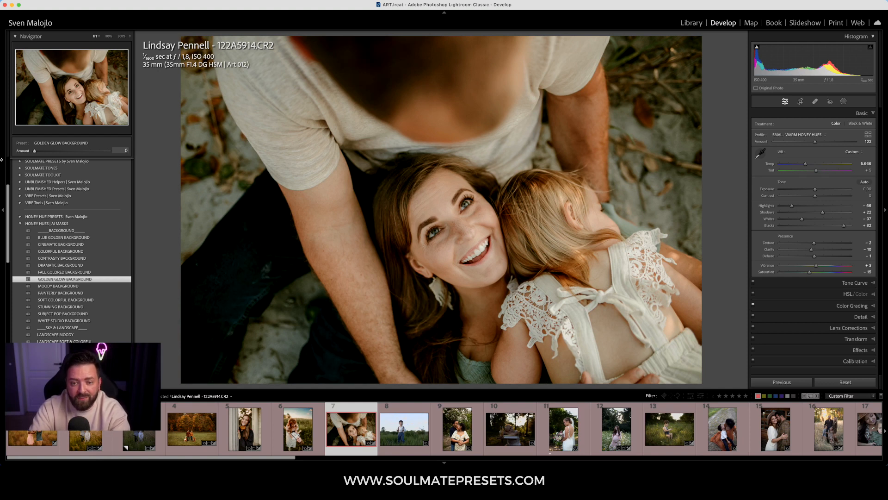
left_click_drag(35, 161, 112, 169)
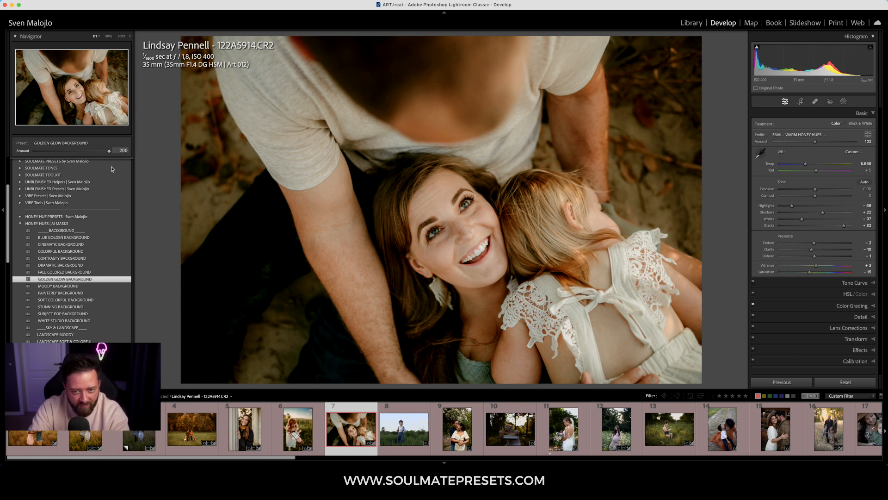
left_click_drag(112, 169, 89, 171)
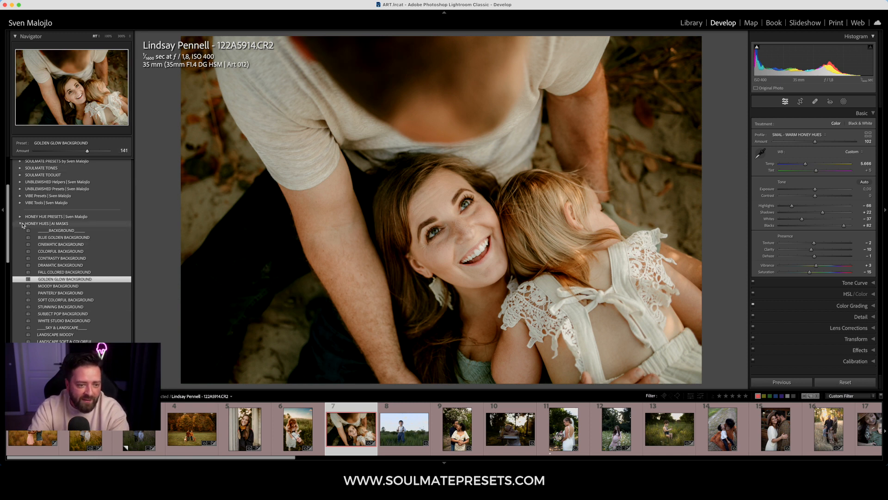
- Apply the RESCUE MISSED FOCUS adjustment from the AI masks and set its amount to 168
scroll(86, 252, "down", 6)
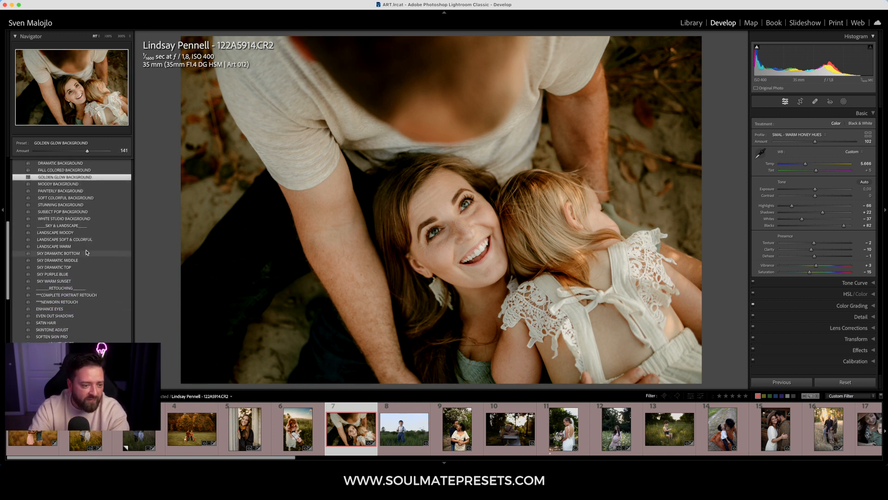
scroll(86, 253, "down", 3)
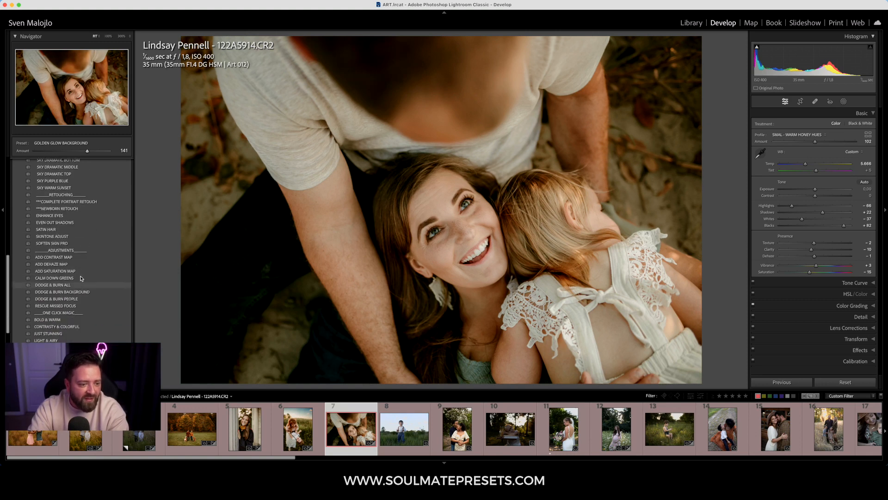
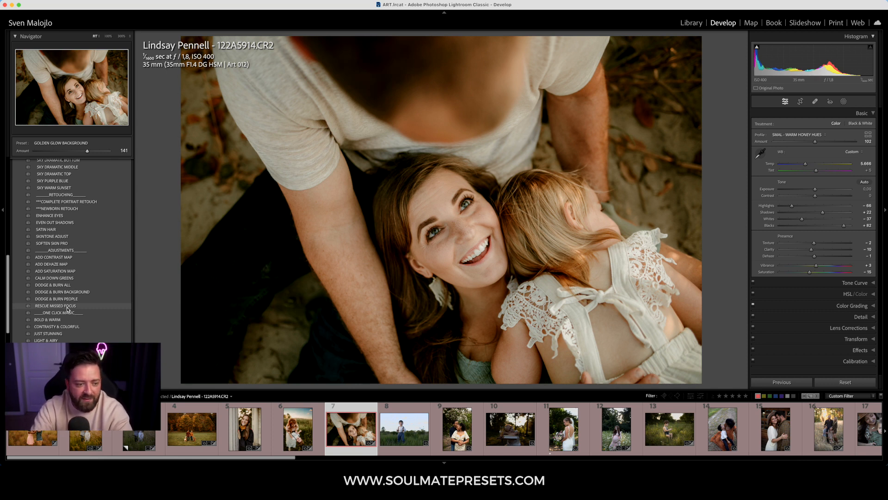
left_click(68, 308)
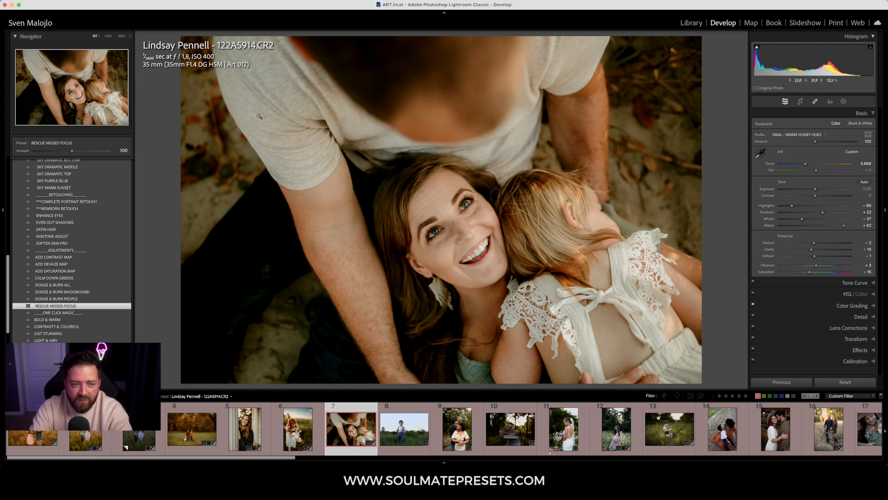
left_click_drag(65, 153, 96, 163)
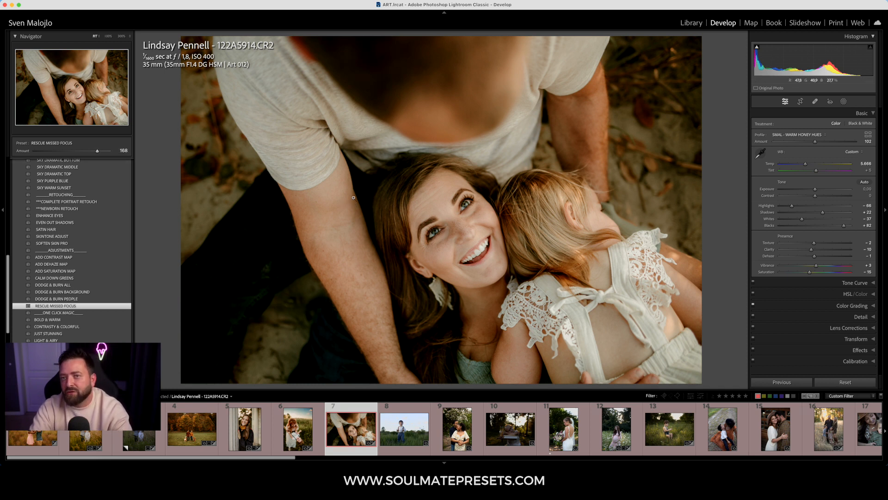
- Compare low and high amounts of the missed-focus mask on the woman's face and set it to 195
left_click(450, 203)
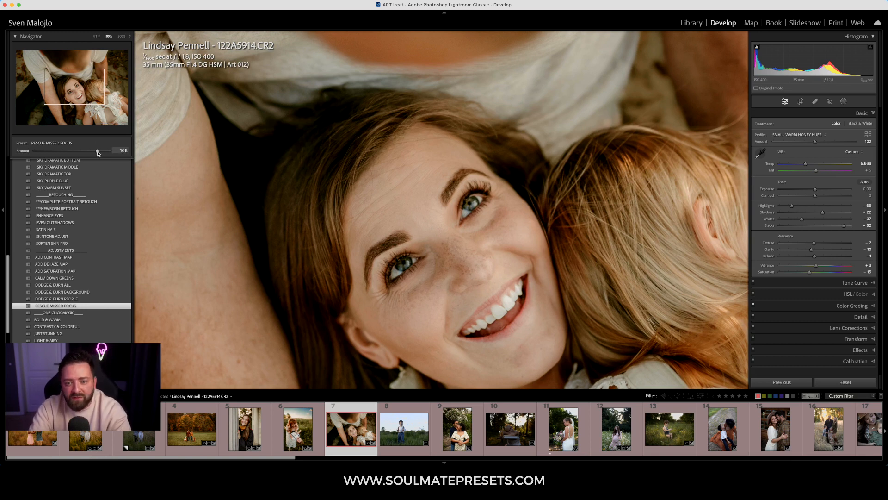
left_click_drag(13, 157, 118, 160)
left_click_drag(1, 166, 108, 178)
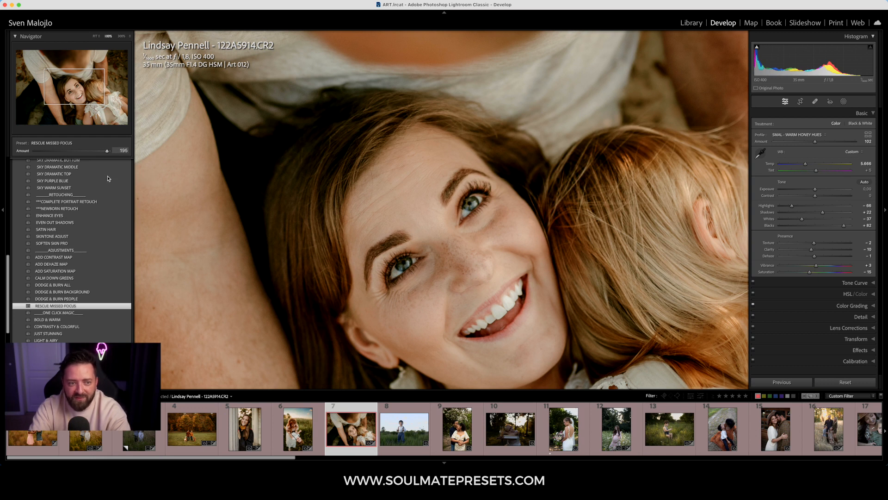
left_click(437, 207)
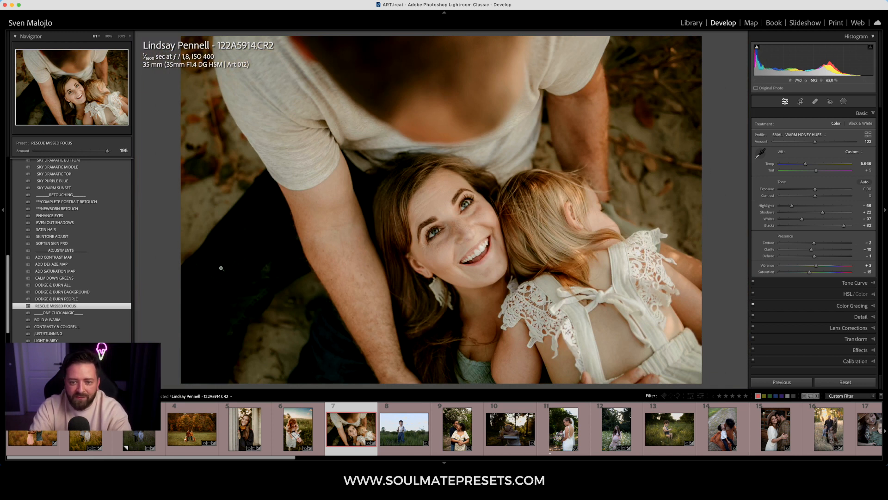
scroll(90, 285, "down", 2)
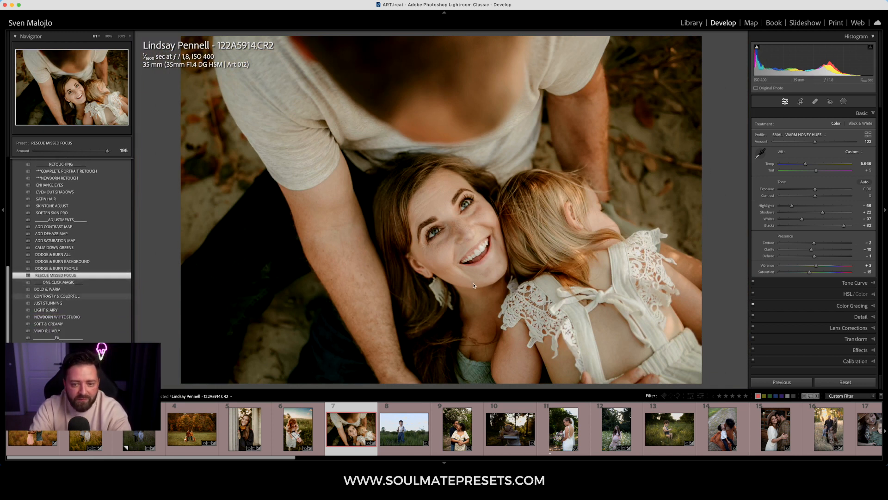
left_click(450, 272)
left_click(508, 208)
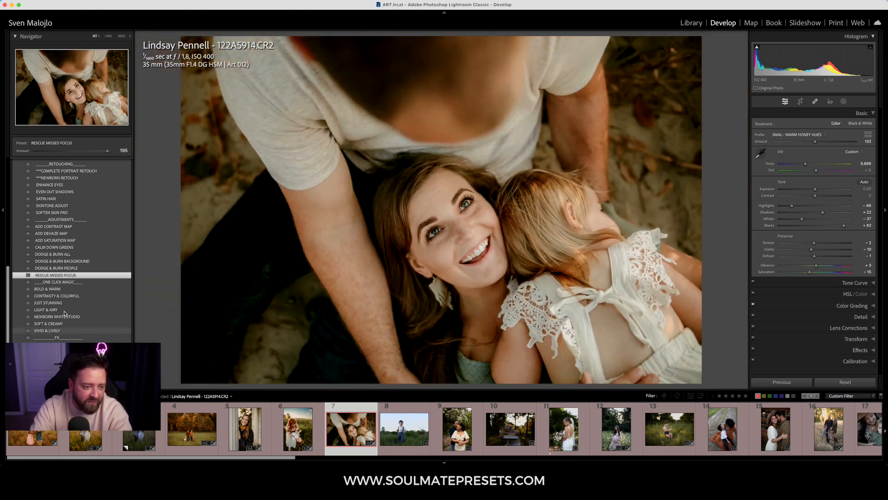
- Apply the SOFTEN SKIN PRO retouching mask with an amount of 130 and check the woman's skin up close
scroll(65, 310, "down", 1)
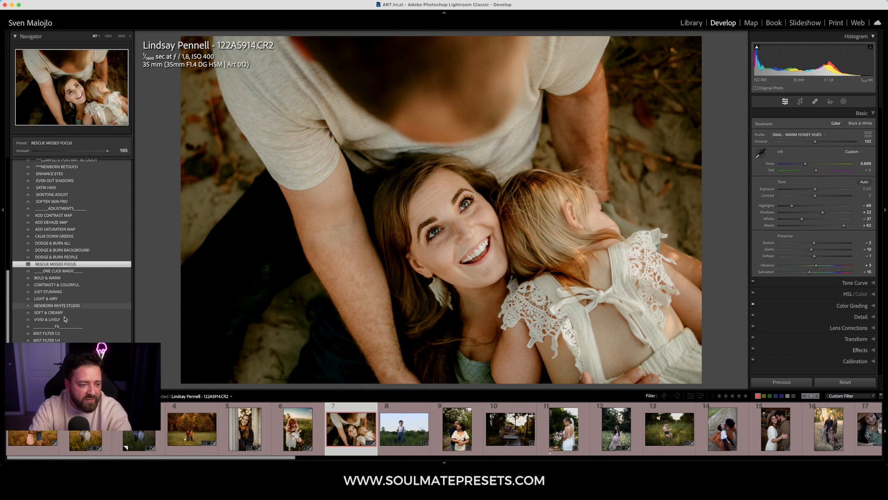
scroll(67, 196, "down", 1)
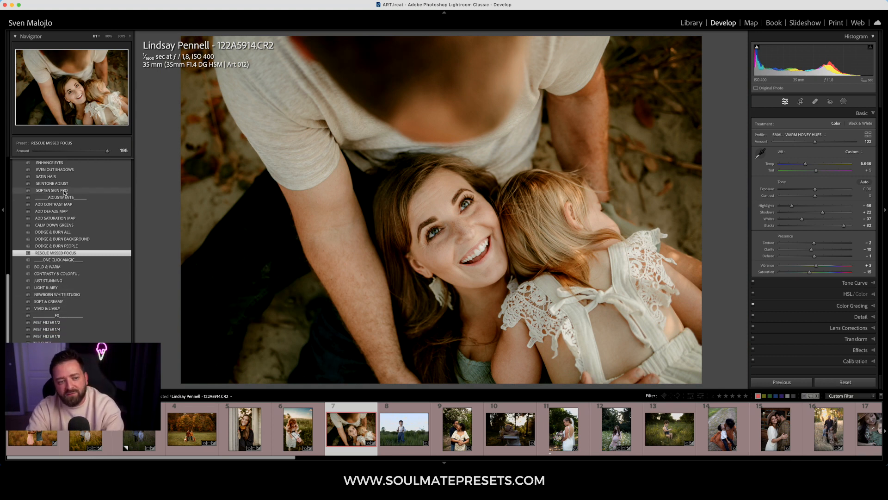
left_click(64, 191)
mouse_move(71, 151)
left_mouse_down()
mouse_move(108, 152)
mouse_move(51, 154)
mouse_move(107, 152)
mouse_move(54, 157)
mouse_move(85, 159)
left_mouse_up()
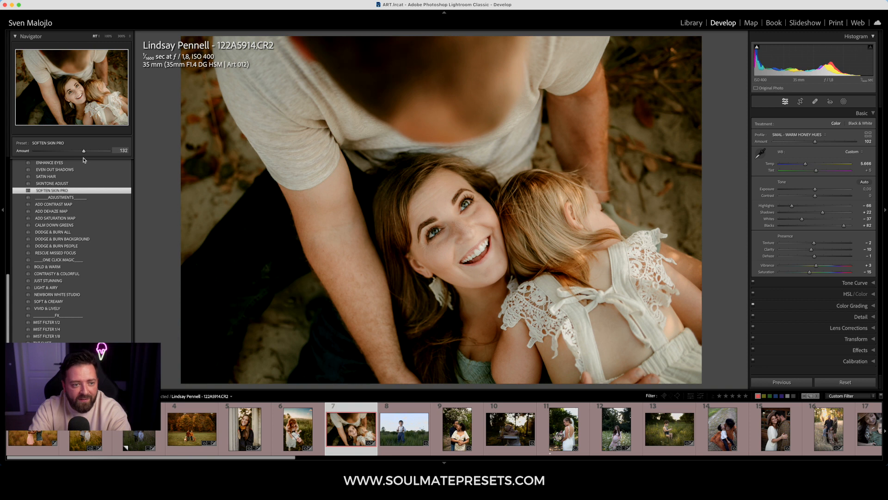
left_click(440, 236)
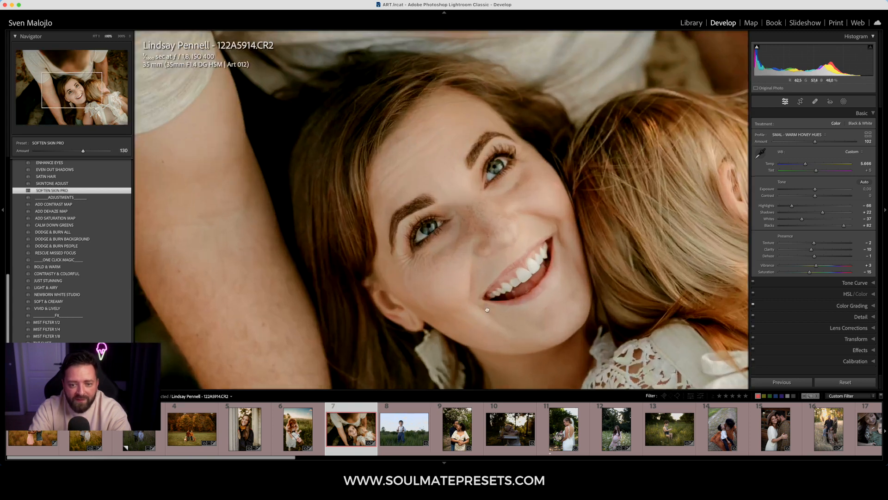
- Try the soft-skin mask at amount 154 on the woman's face, set it to 126 and view the whole photo
left_click_drag(436, 287, 446, 239)
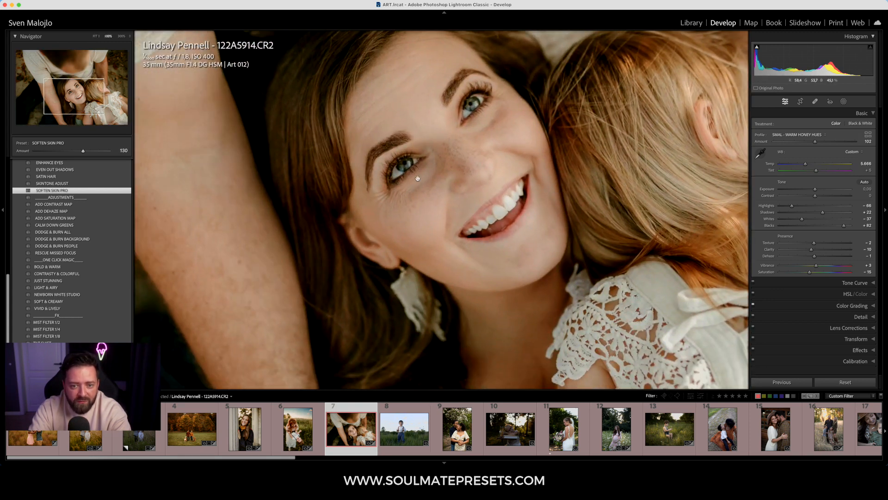
left_click_drag(84, 151, 92, 172)
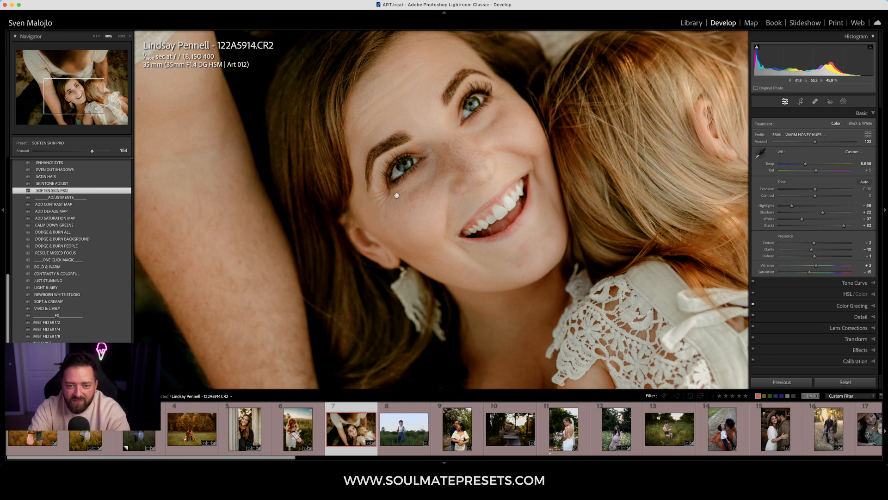
mouse_move(92, 151)
left_mouse_down()
mouse_move(102, 154)
mouse_move(65, 164)
mouse_move(86, 167)
left_mouse_up()
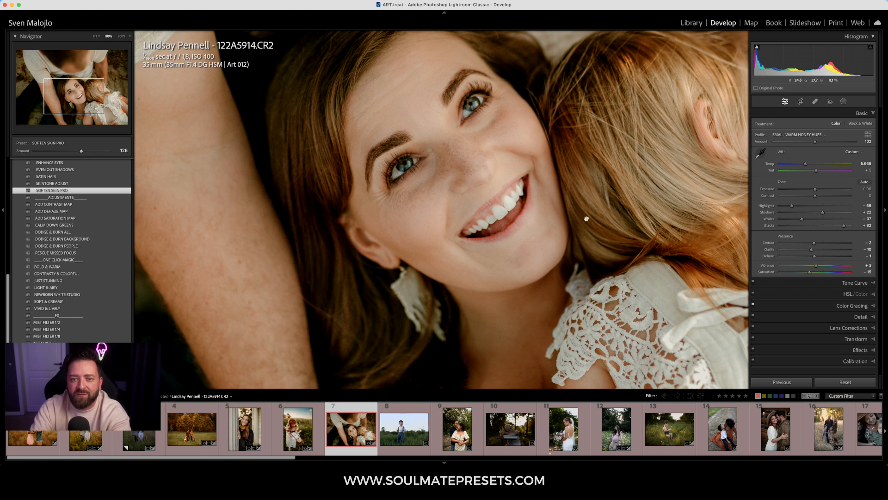
left_click(475, 207)
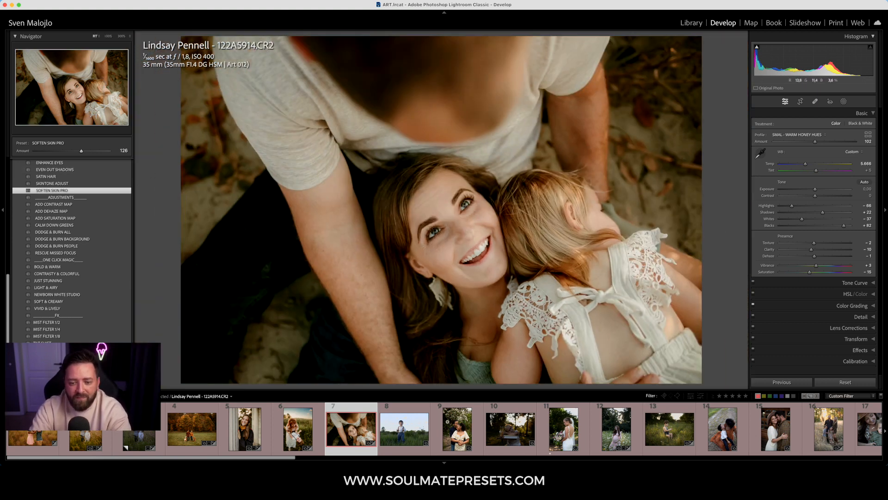
- Open the photo of the boy in the meadow, collapse the expanded preset group and inspect the boy up close
left_click(411, 449)
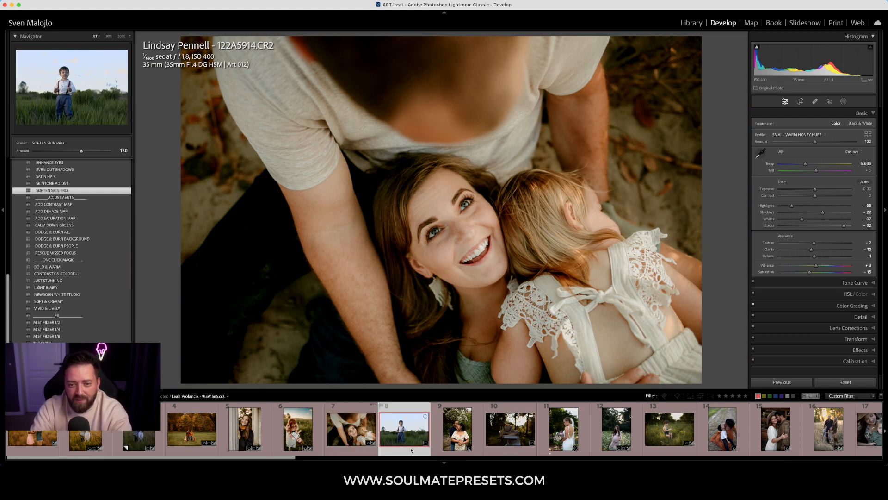
scroll(102, 258, "up", 3)
scroll(102, 258, "up", 5)
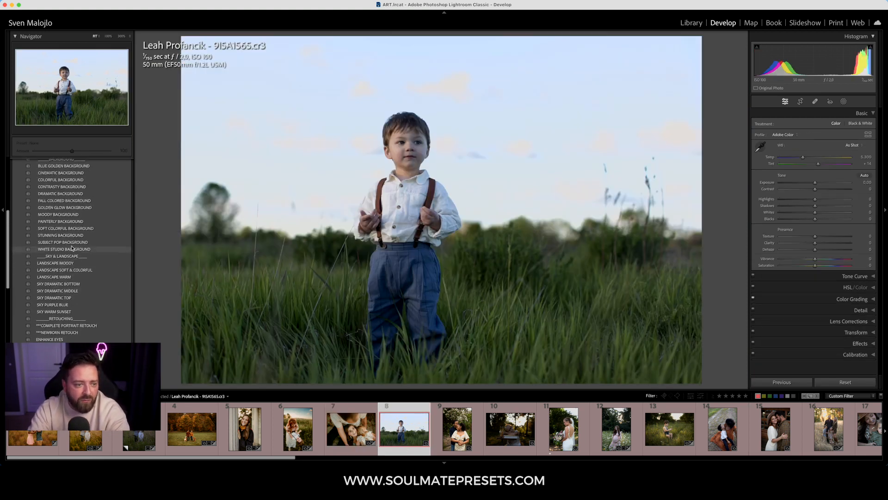
left_click(21, 197)
left_click(20, 197)
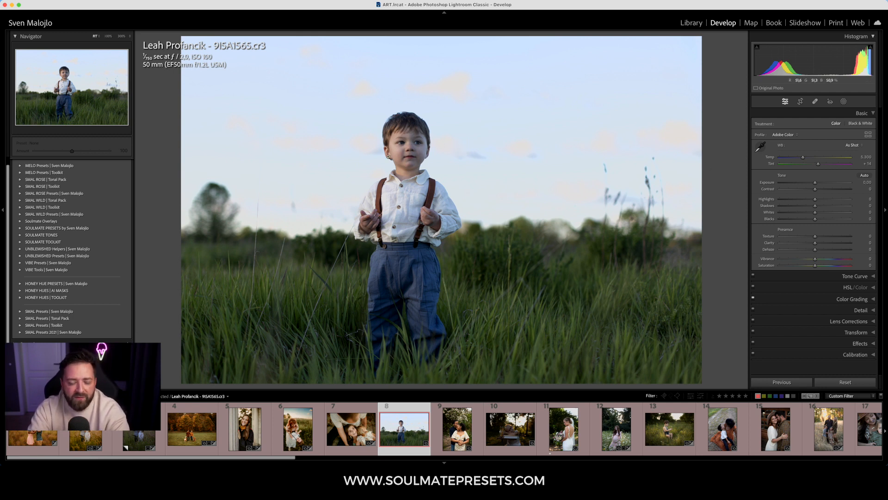
left_click(409, 195)
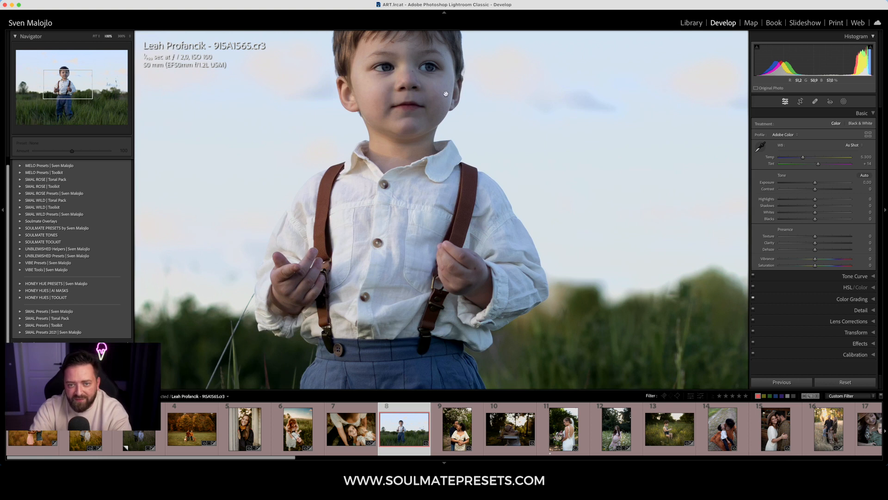
left_click_drag(408, 241, 408, 246)
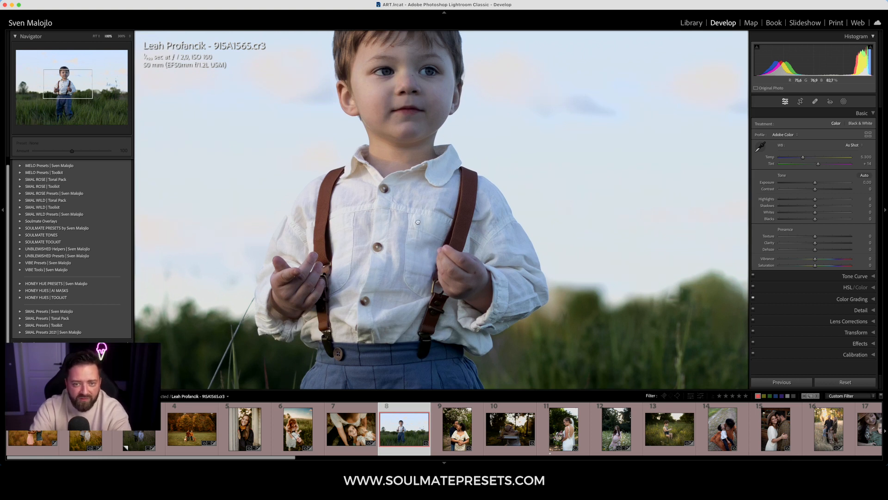
left_click(408, 246)
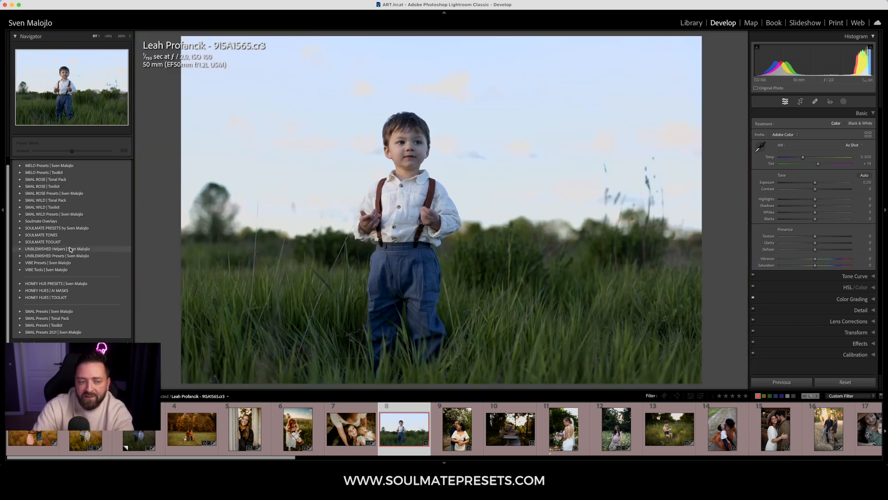
- Apply the HONEY HUE 15 preset to the boy's photo and set its white balance to Auto
left_click(20, 285)
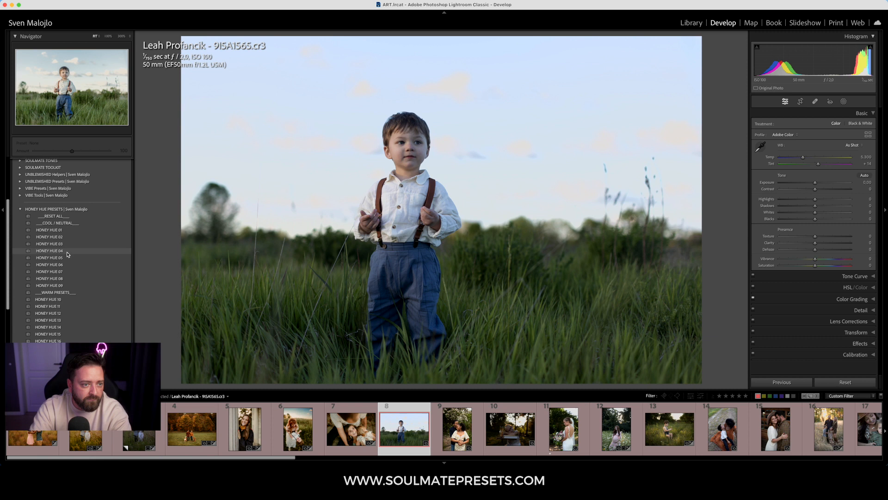
left_click(59, 335)
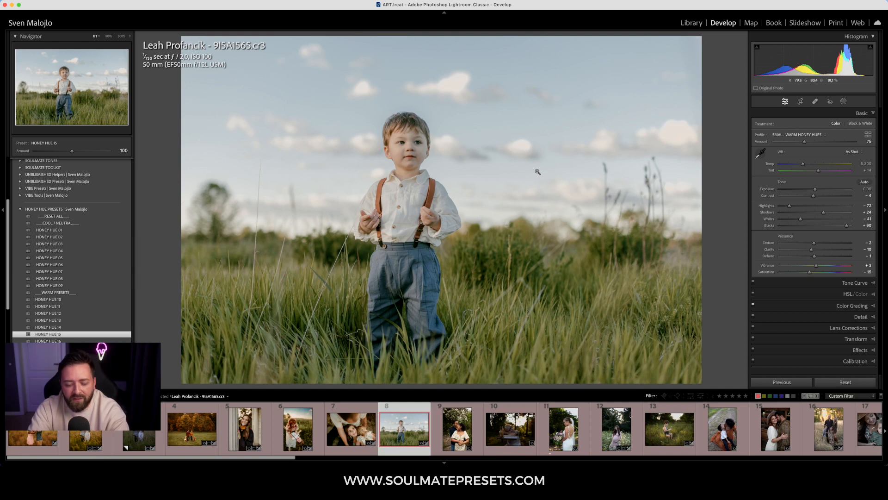
left_click(862, 152)
left_click(851, 159)
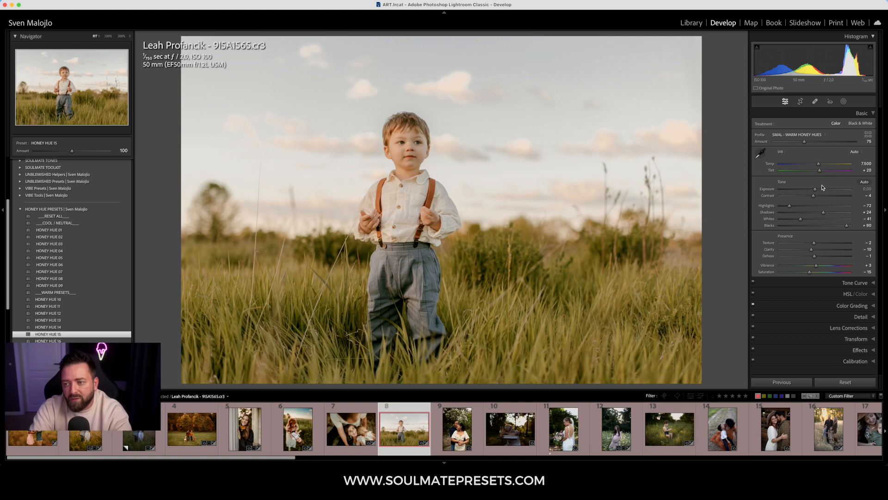
- Lower the exposure to −0.30, set the WARM HONEY HUES profile amount to 69 and the tint to +25
left_click_drag(815, 189, 814, 189)
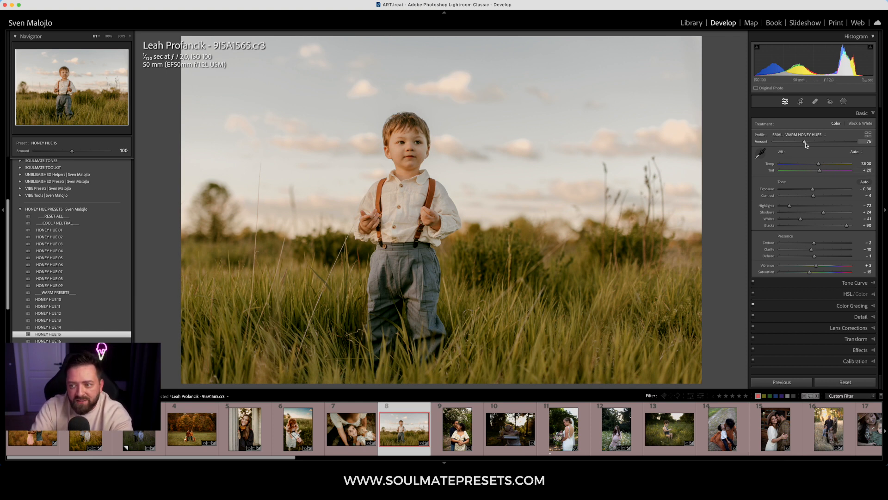
left_click_drag(806, 145, 802, 146)
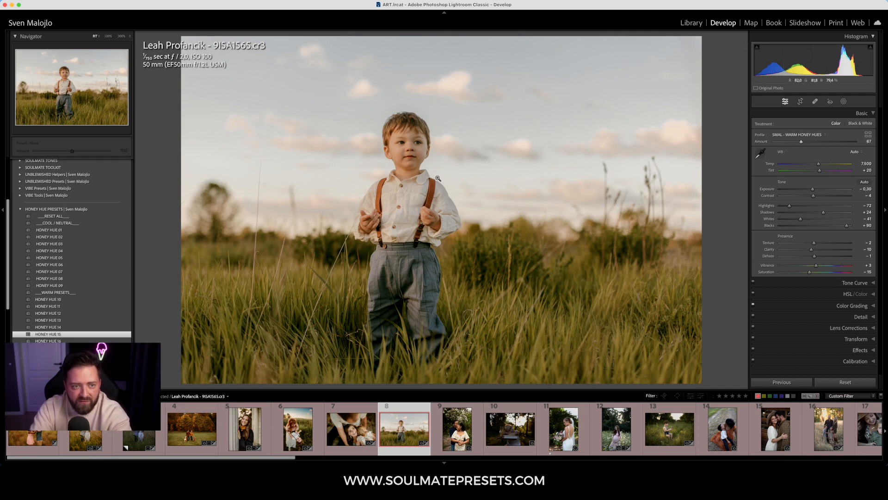
left_click_drag(800, 145, 802, 145)
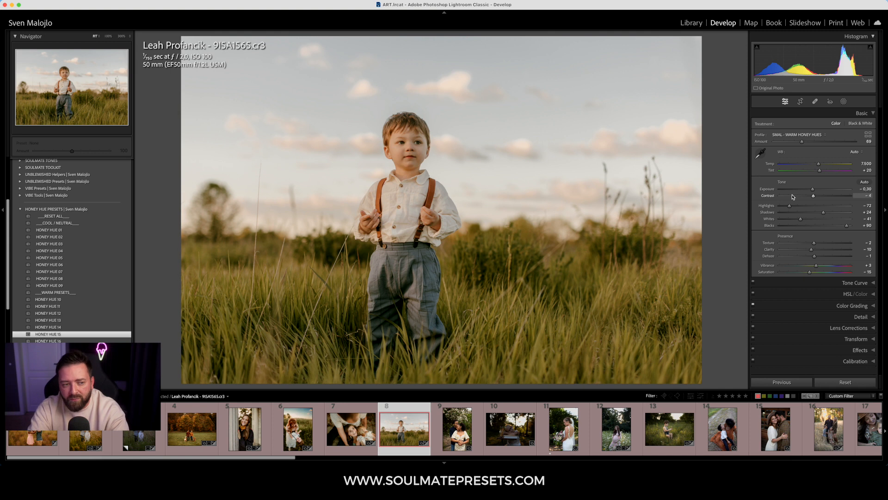
left_click_drag(819, 171, 821, 175)
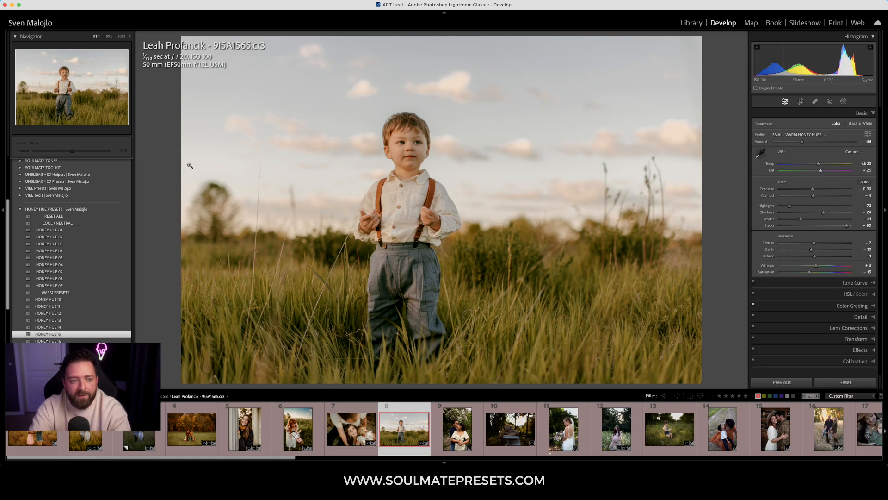
- Expand the HONEY HUES TOOLKIT presets and compare the DREAMY and FILM HONEY HUES profiles on the boy's photo
left_click(21, 208)
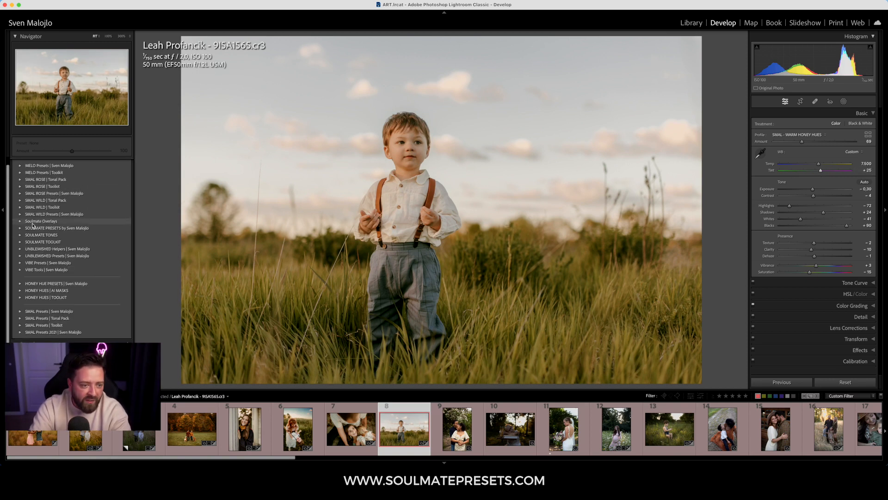
left_click(55, 297)
scroll(65, 271, "down", 5)
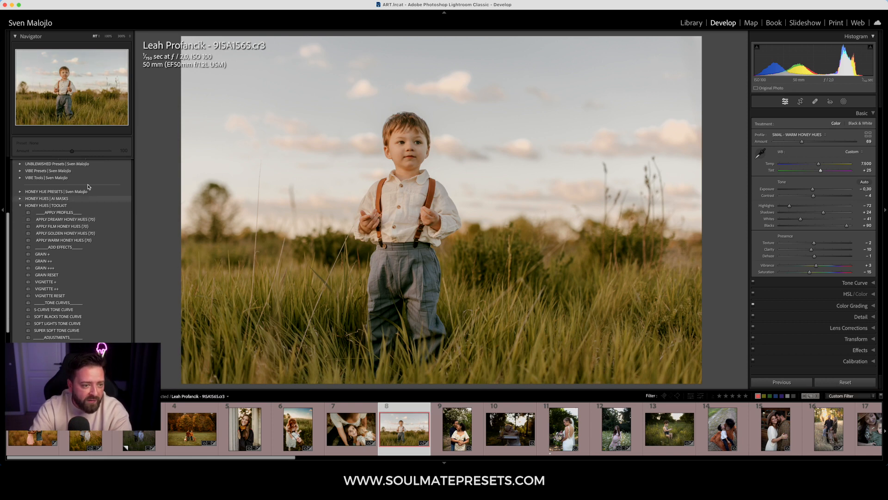
left_click(87, 220)
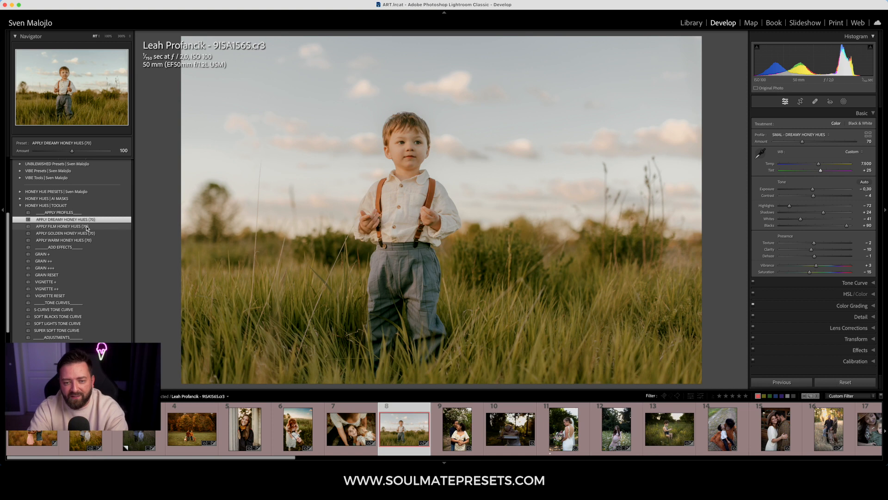
left_click(87, 227)
left_click(89, 220)
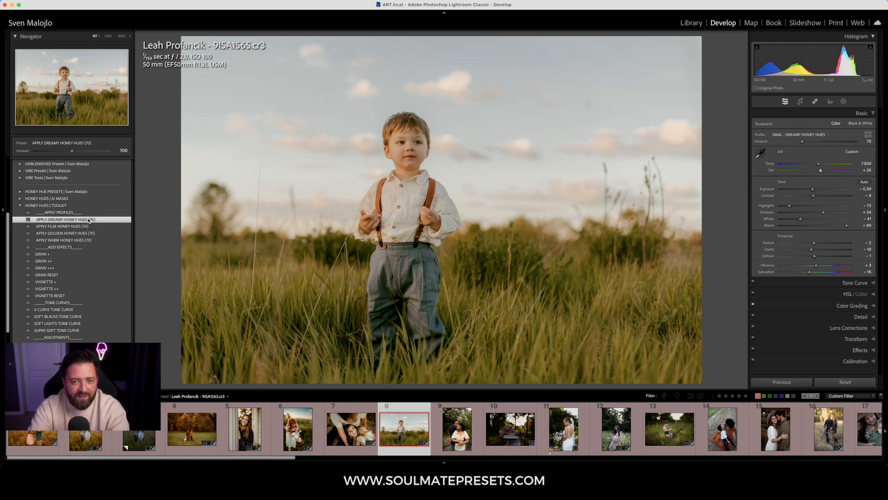
left_click(87, 226)
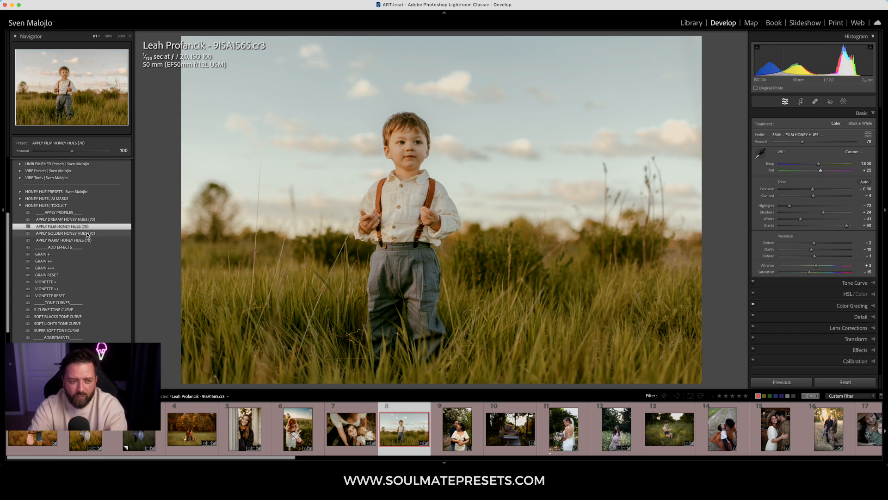
- Compare the GOLDEN profile with the WARM and DREAMY ones, then apply GOLDEN HONEY HUES (70) to the boy's photo
left_click(88, 234)
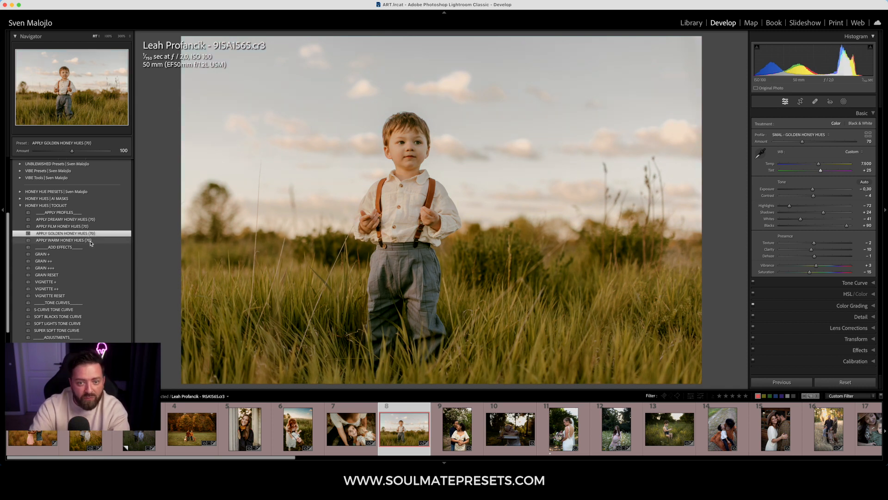
left_click(91, 240)
left_click(91, 234)
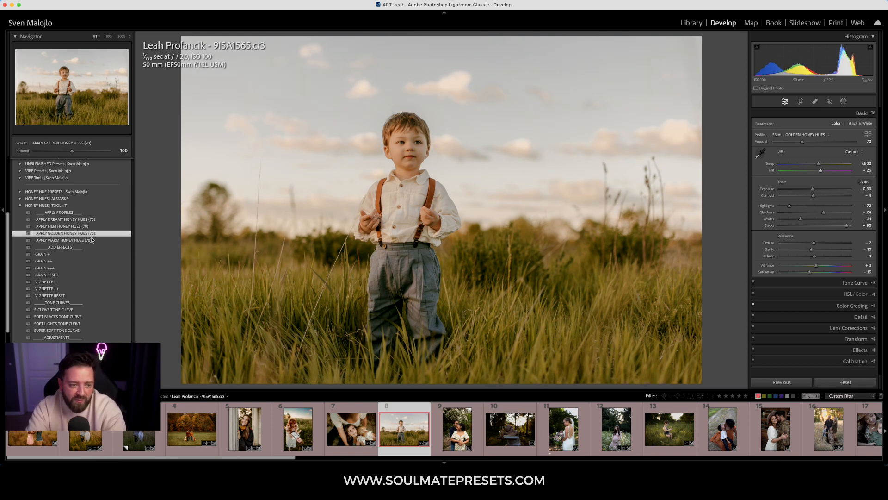
left_click(92, 241)
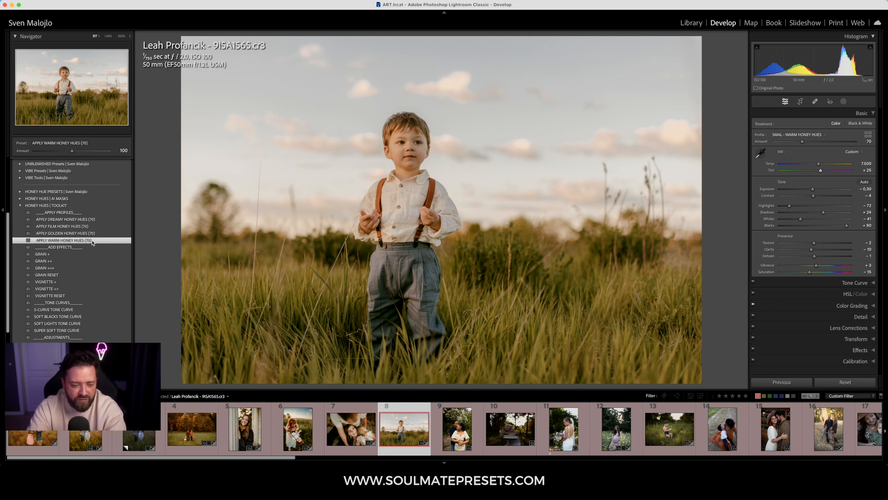
left_click(91, 235)
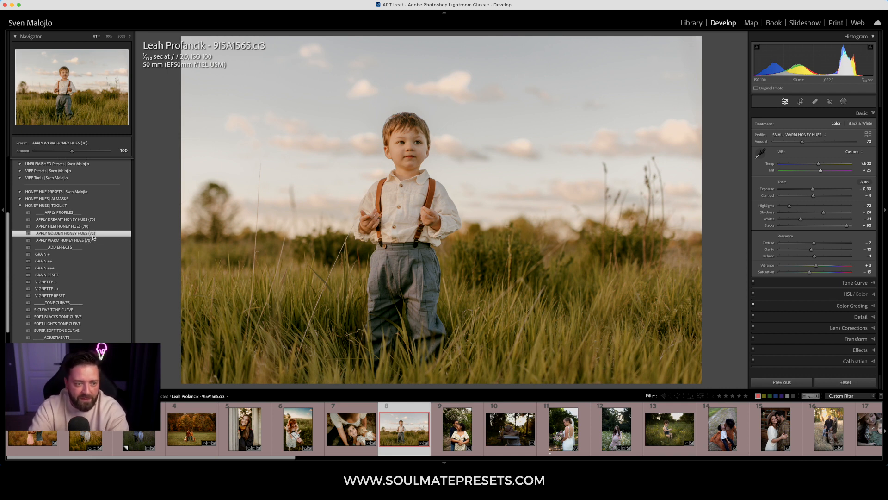
left_click(92, 241)
left_click(91, 234)
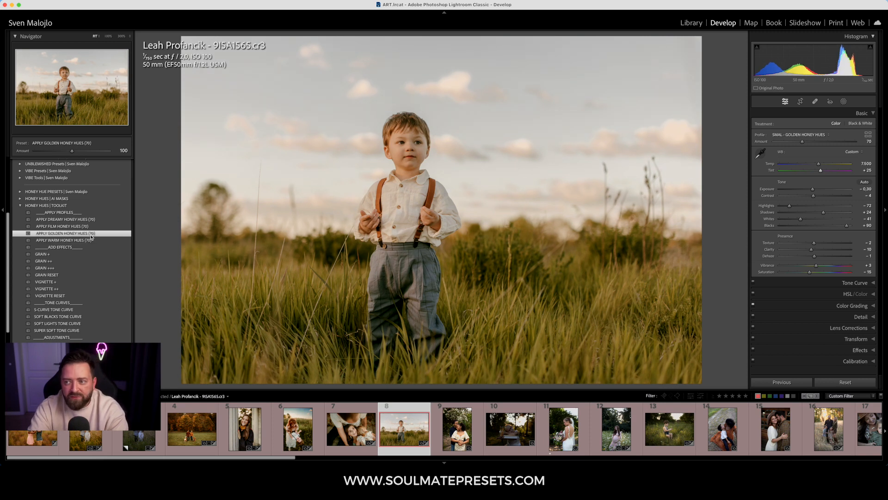
left_click(89, 220)
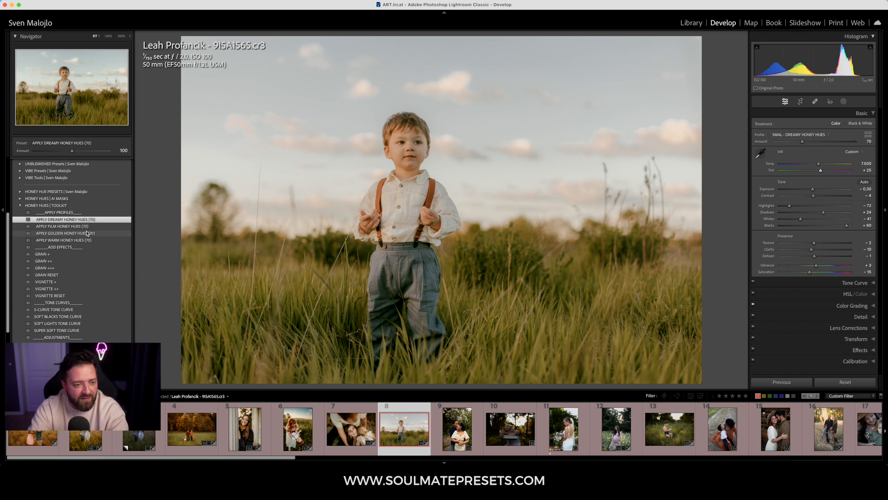
left_click(74, 234)
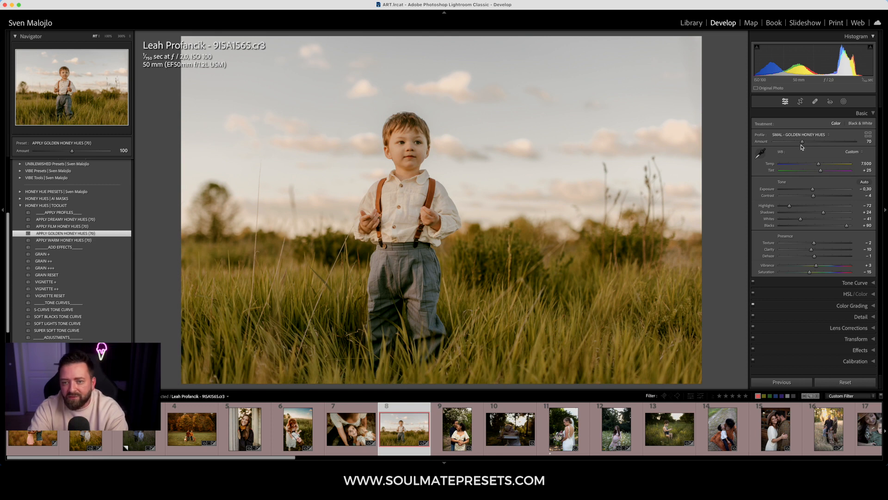
- Apply the S-CURVE TONE CURVE preset, compare amount 200 on the parametric curve and set the amount to 41
scroll(105, 298, "down", 2)
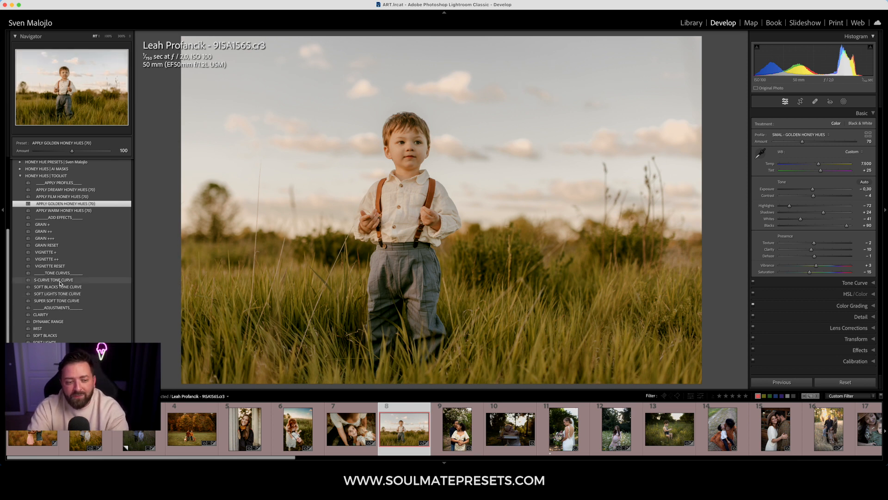
left_click(59, 280)
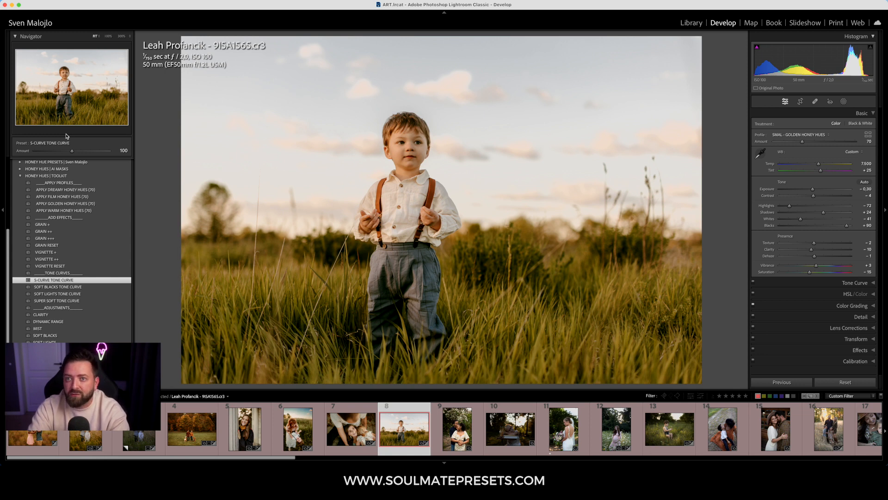
left_click(850, 283)
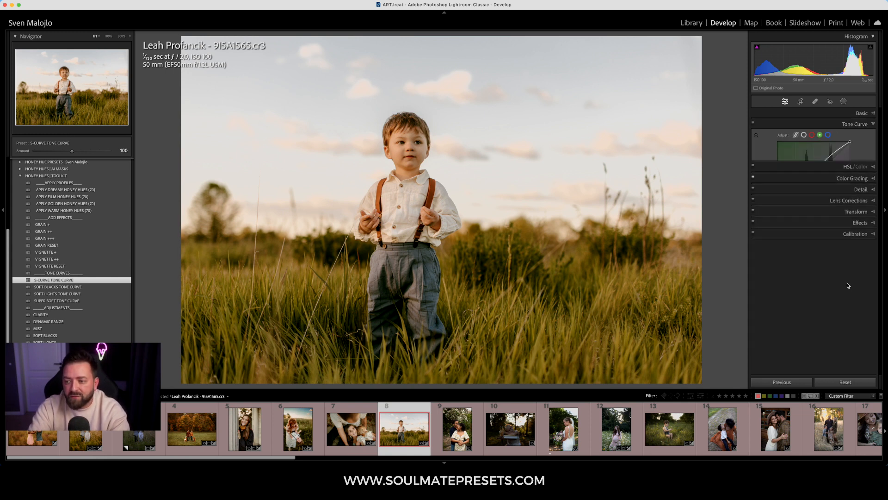
left_click(796, 135)
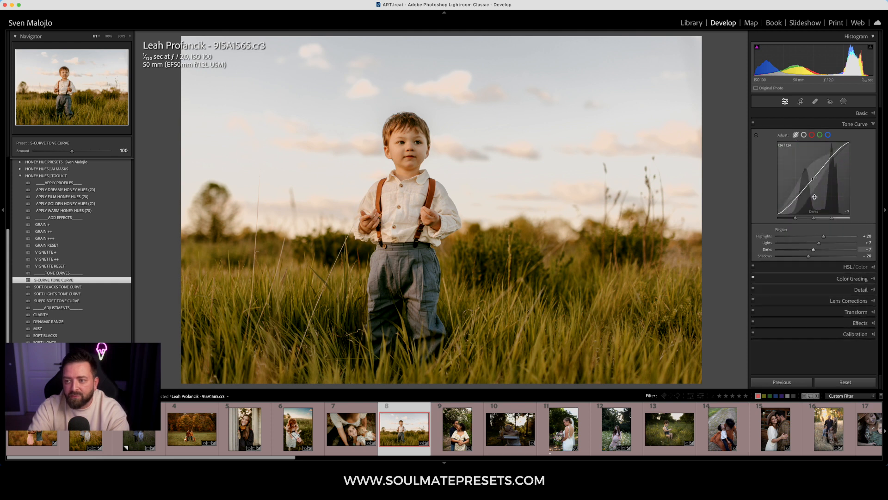
left_click_drag(72, 151, 158, 158)
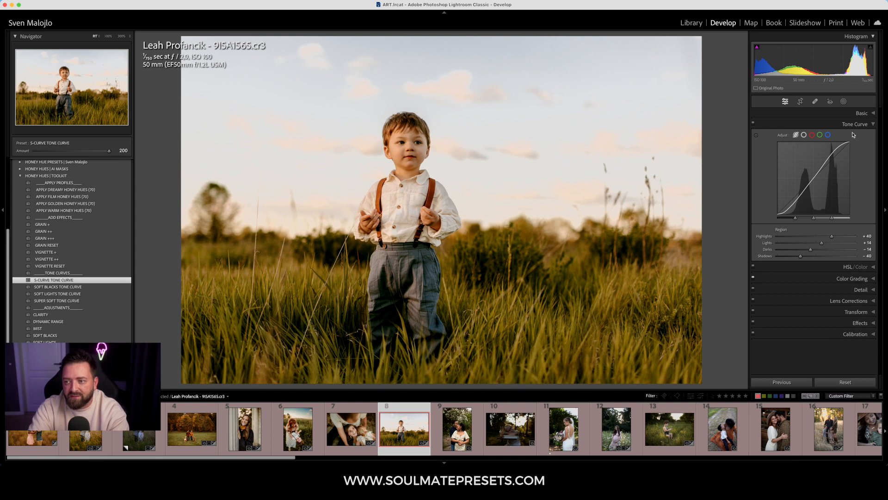
left_click_drag(122, 156, 41, 158)
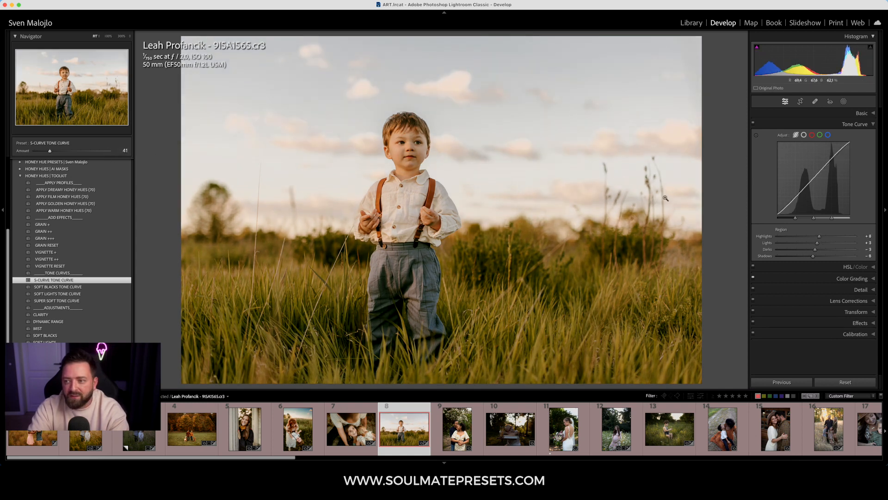
- Compare amount 0 for the S-CURVE TONE CURVE preset, set the amount to 81, and return to the Basic adjustments
left_click_drag(50, 151, 9, 157)
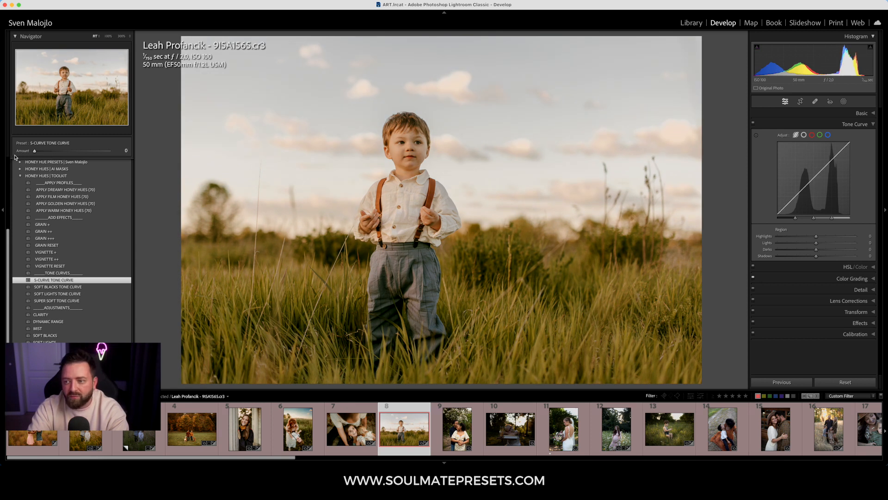
left_click_drag(36, 152, 68, 164)
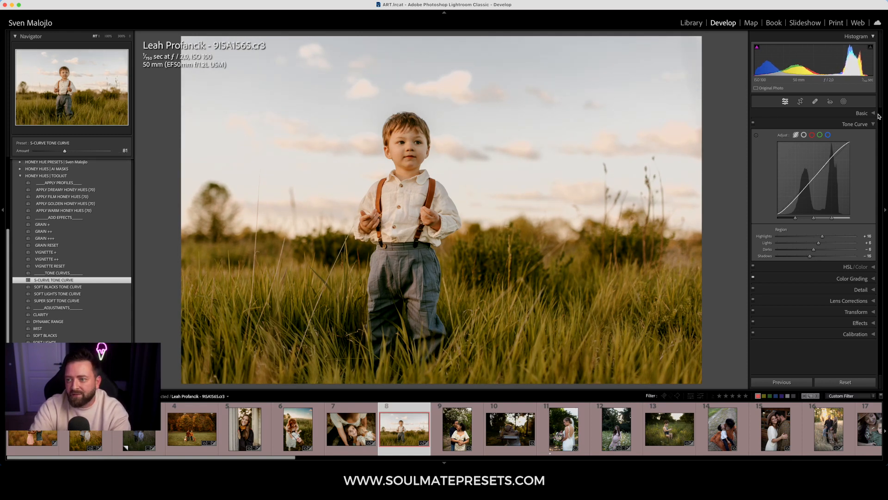
left_click(801, 114)
left_click(28, 176)
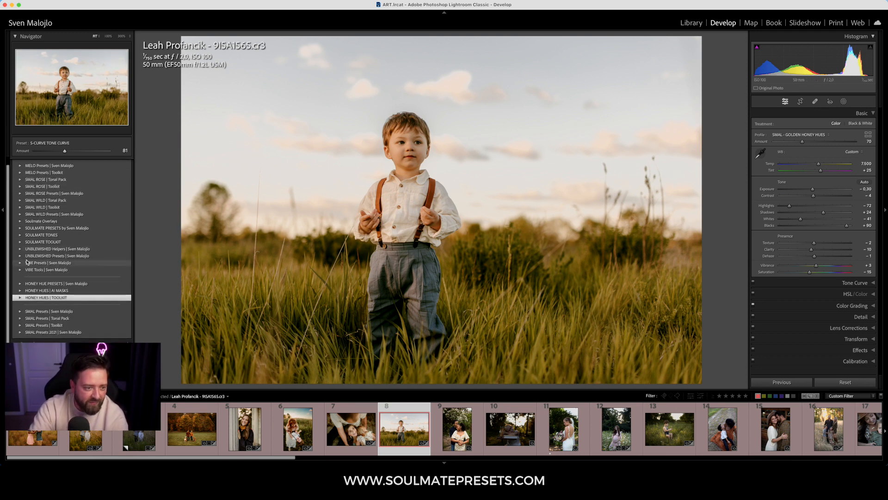
- Expand the HONEY HUES AI MASKS presets and apply SKY PURPLE BLUE to the boy's photo at amount 61
left_click(20, 291)
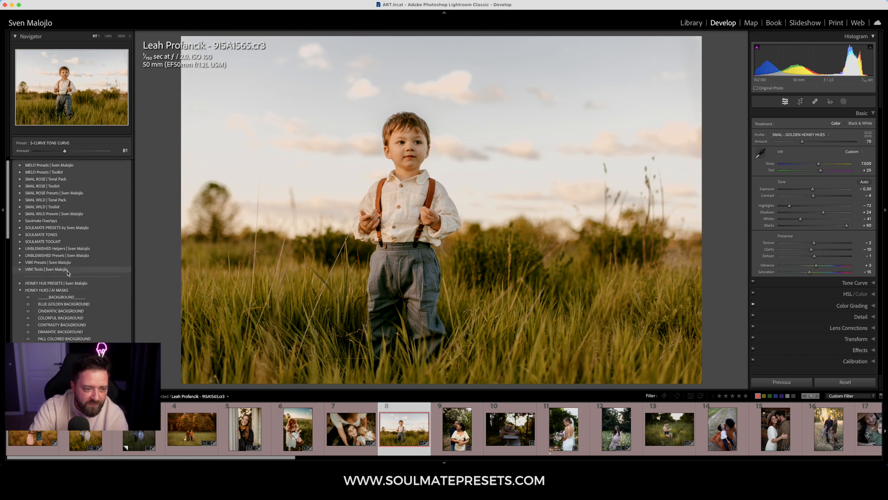
scroll(69, 260, "down", 5)
scroll(79, 242, "down", 3)
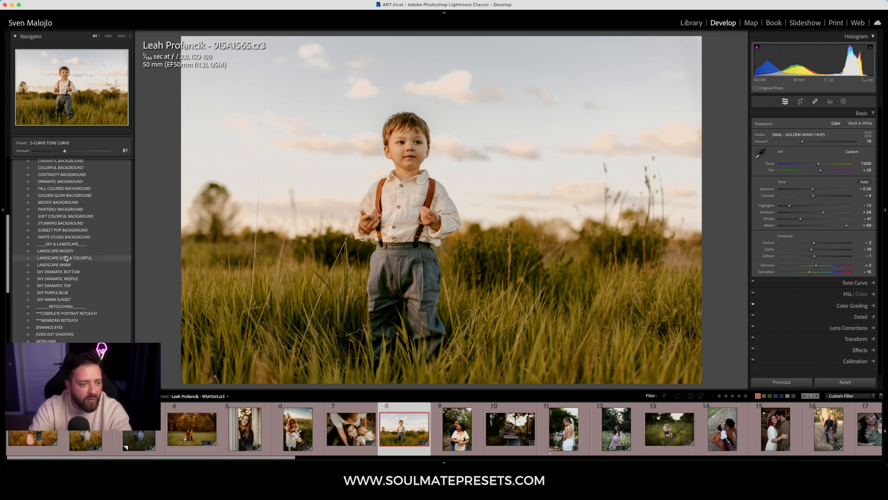
left_click(64, 294)
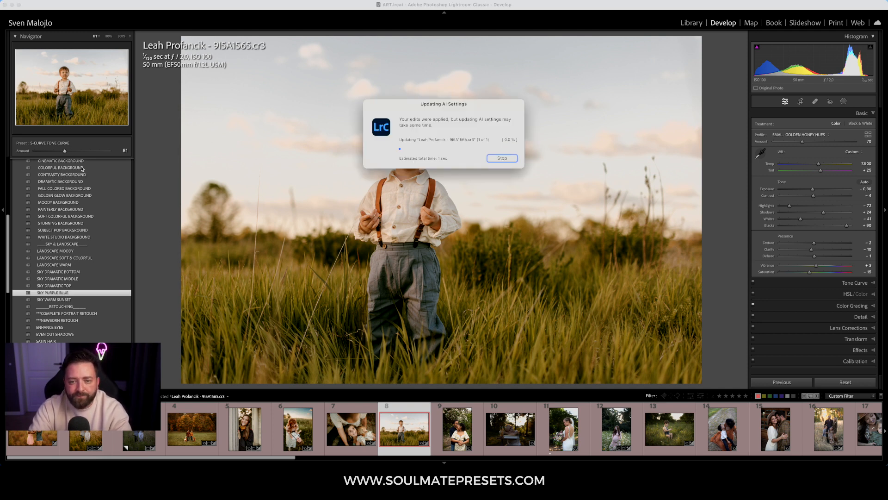
left_click_drag(71, 152, 56, 154)
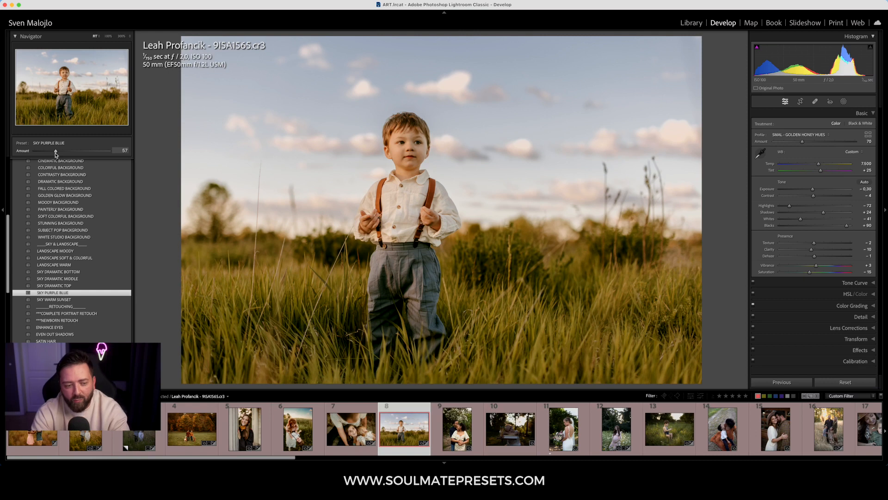
left_click_drag(56, 153, 58, 152)
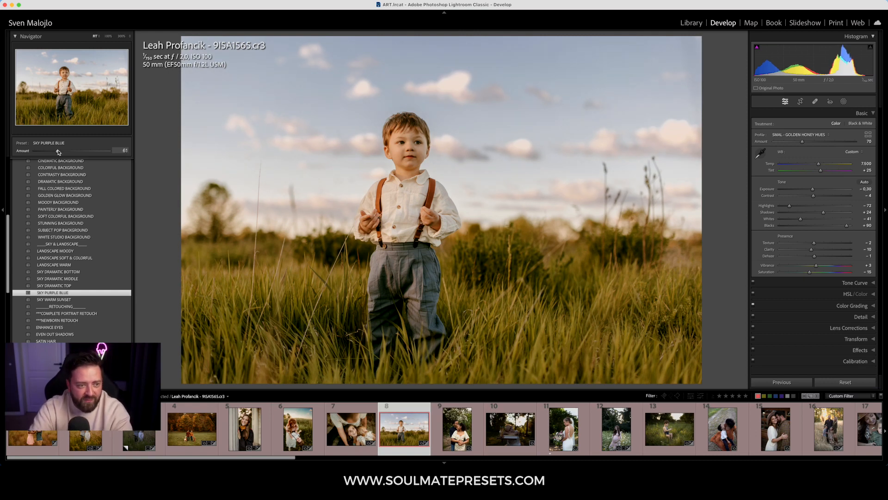
- Try the SKY WARM SUNSET mask preset on the boy's photo with the amount set to 67
left_click(57, 300)
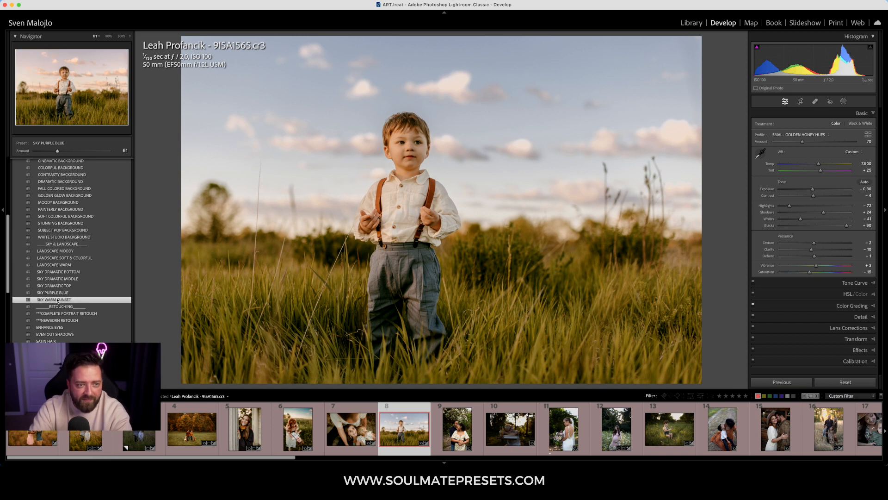
left_click(60, 152)
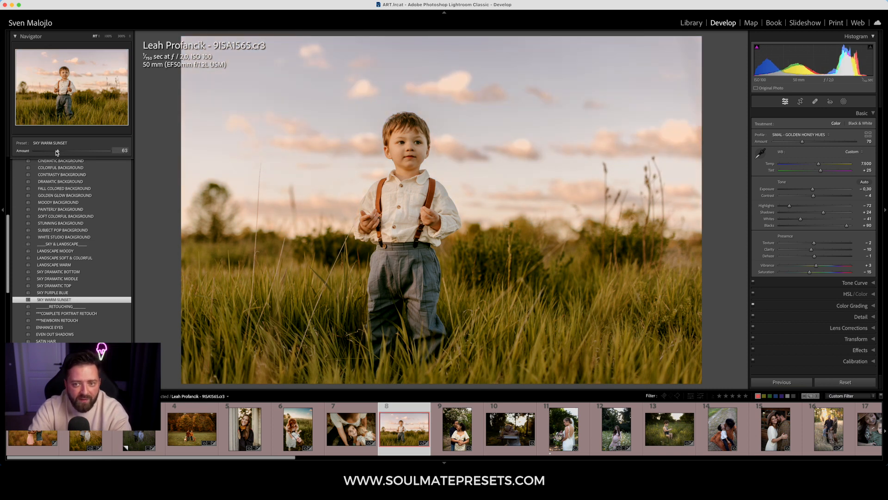
left_click_drag(60, 151, 57, 152)
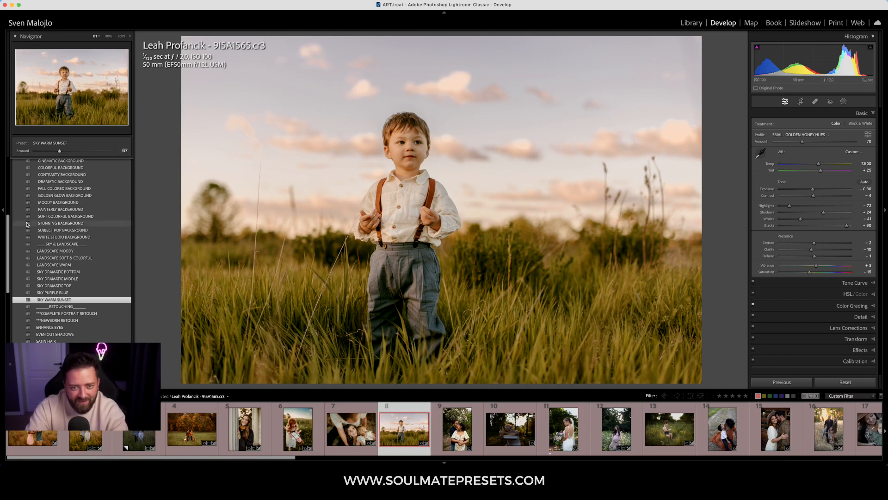
- Compare the SKY DRAMATIC BOTTOM, MIDDLE and TOP masks, apply SKY DRAMATIC MIDDLE at amount 61 and check the before/after view
left_click(61, 273)
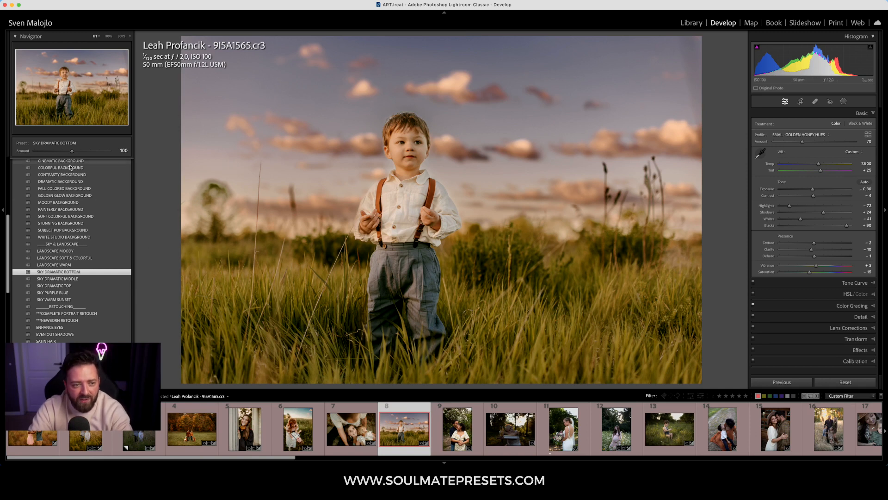
left_click(79, 279)
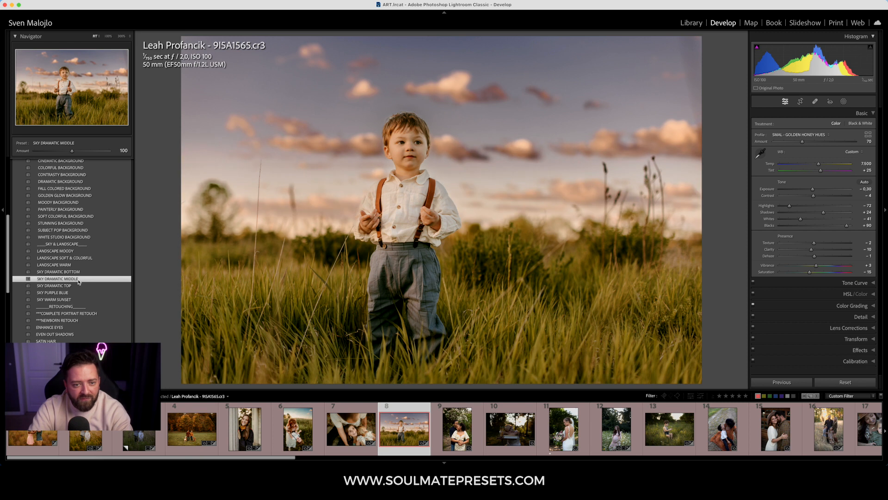
left_click(78, 285)
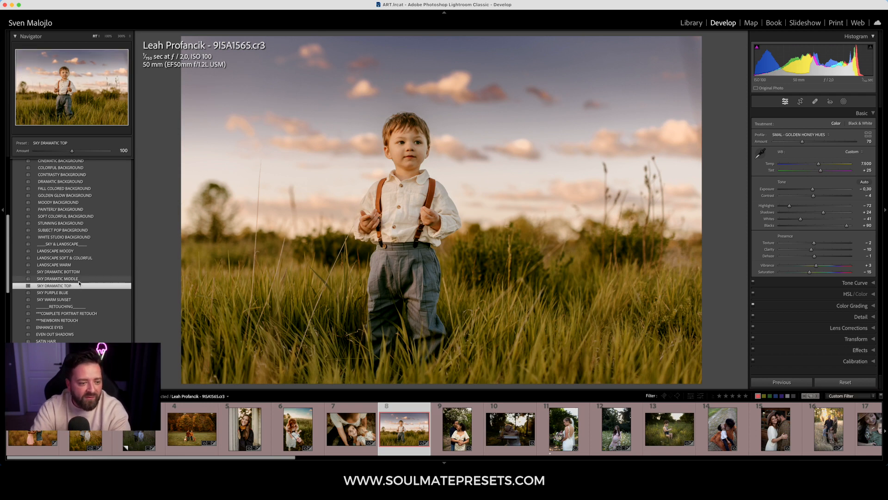
left_click(79, 280)
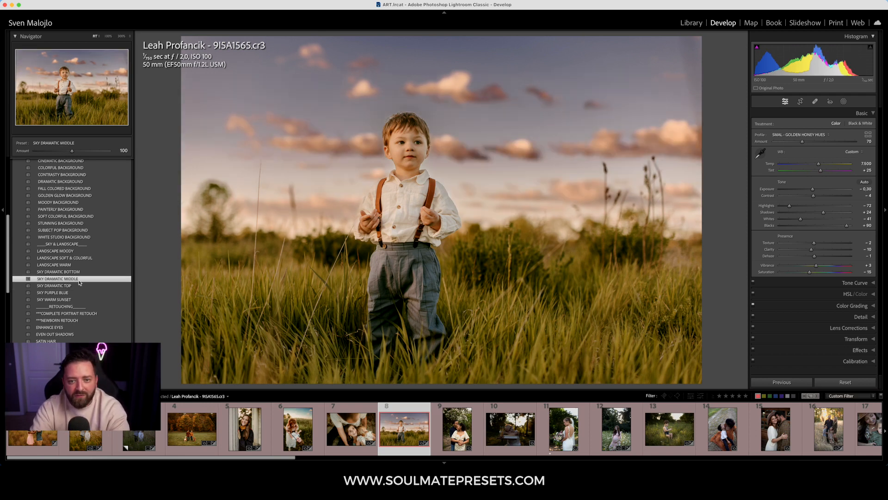
left_click_drag(71, 150, 56, 150)
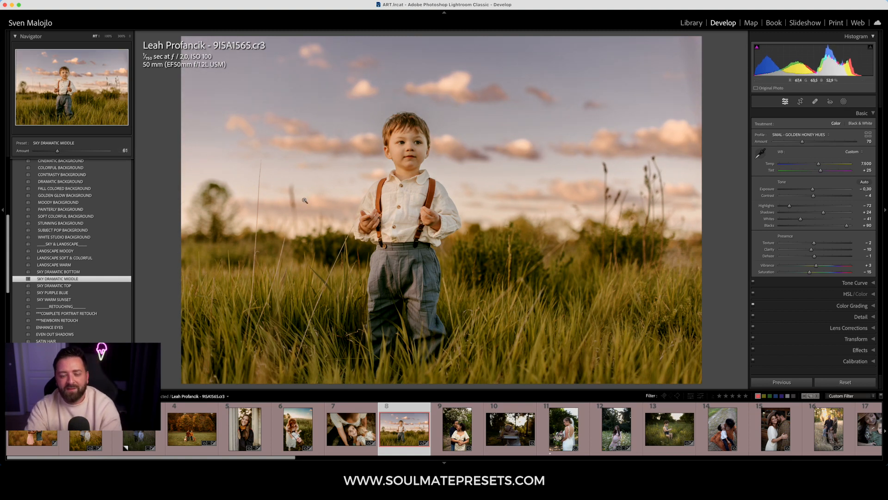
key("y")
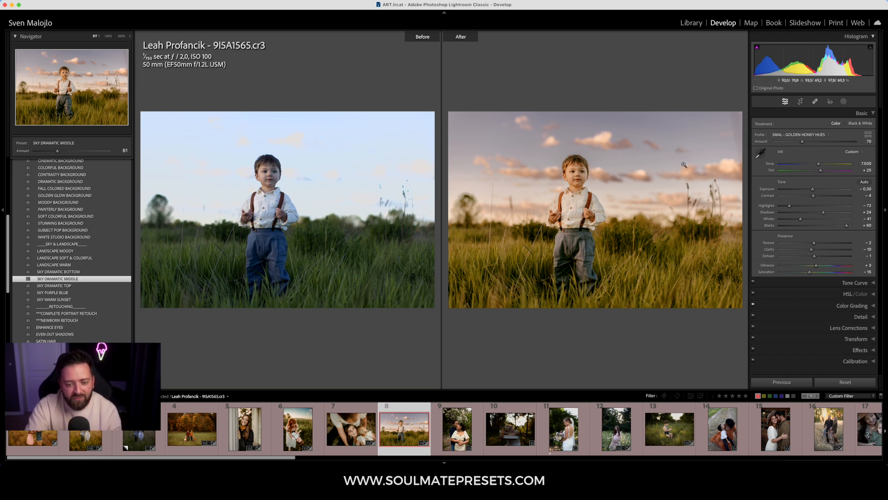
key("y")
- Collapse the HONEY HUES AI MASKS group and expand the HONEY HUE PRESETS group down to its warm presets
scroll(17, 264, "up", 5)
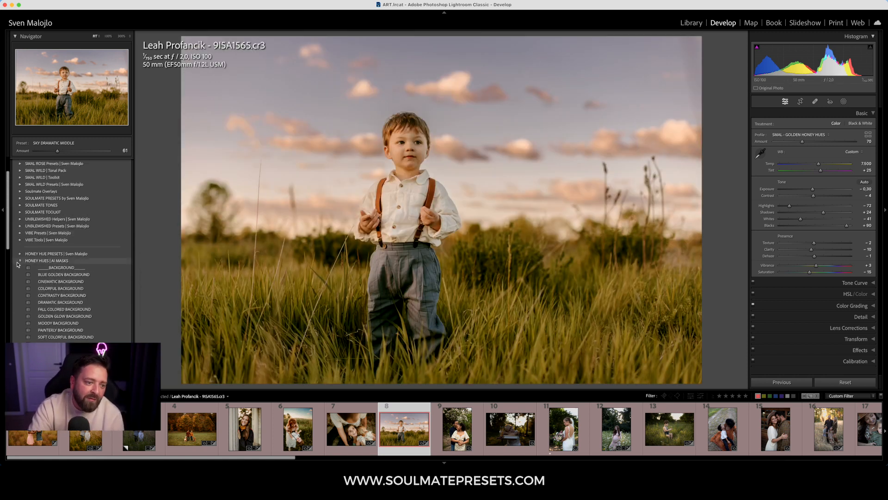
left_click(20, 262)
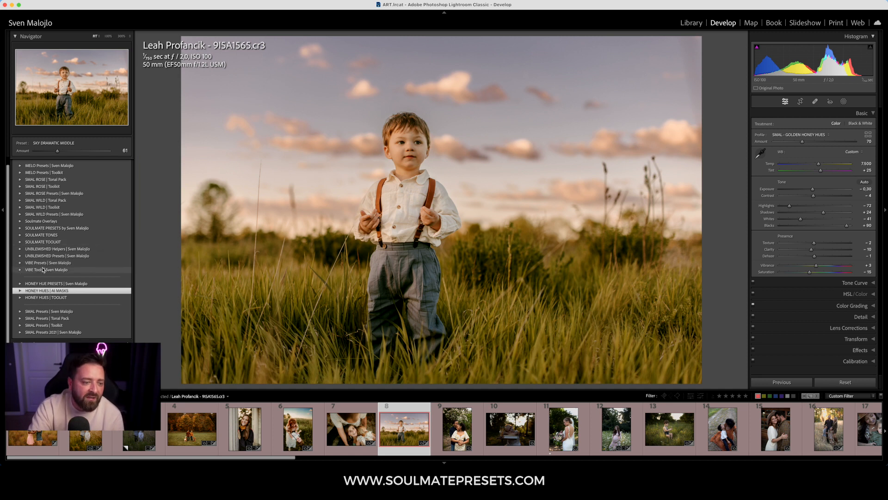
left_click(20, 283)
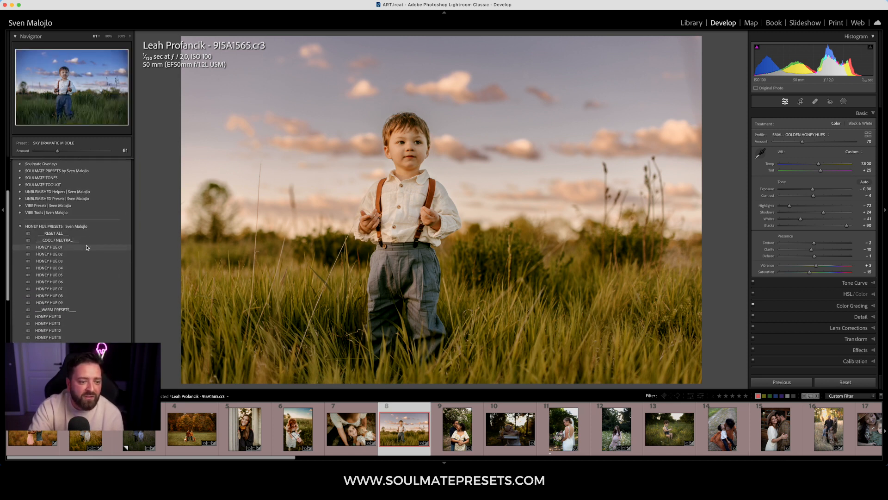
scroll(87, 247, "down", 2)
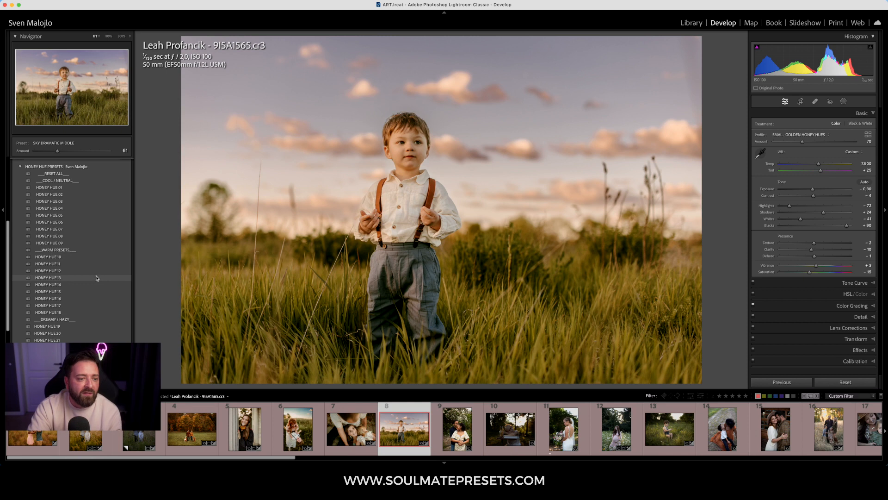
- Compare warm presets HONEY HUE 11 to 14 with cool/neutral presets such as HONEY HUE 05, 03 and 01 on the boy's photo
left_click(91, 268)
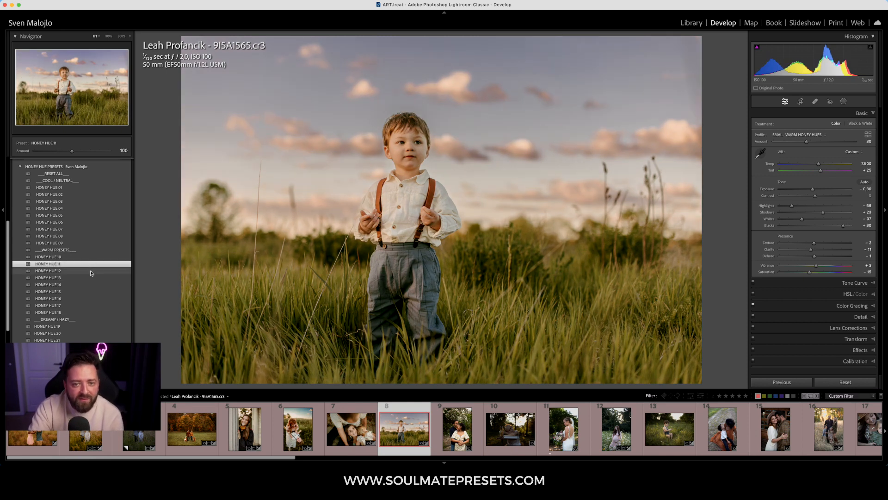
left_click(90, 270)
left_click(91, 284)
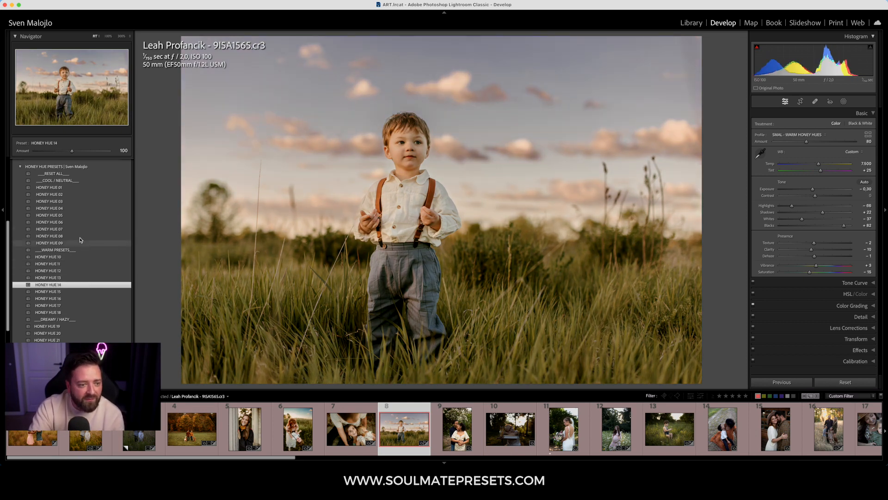
left_click(80, 229)
left_click(79, 208)
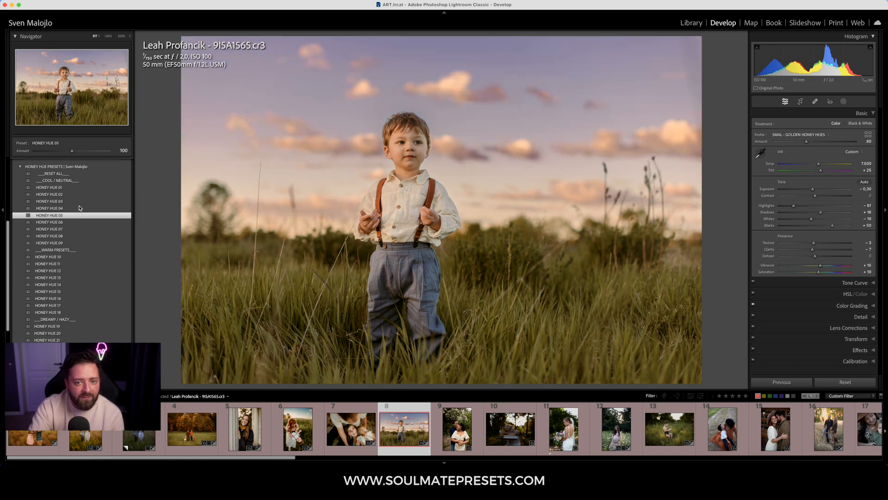
left_click(79, 202)
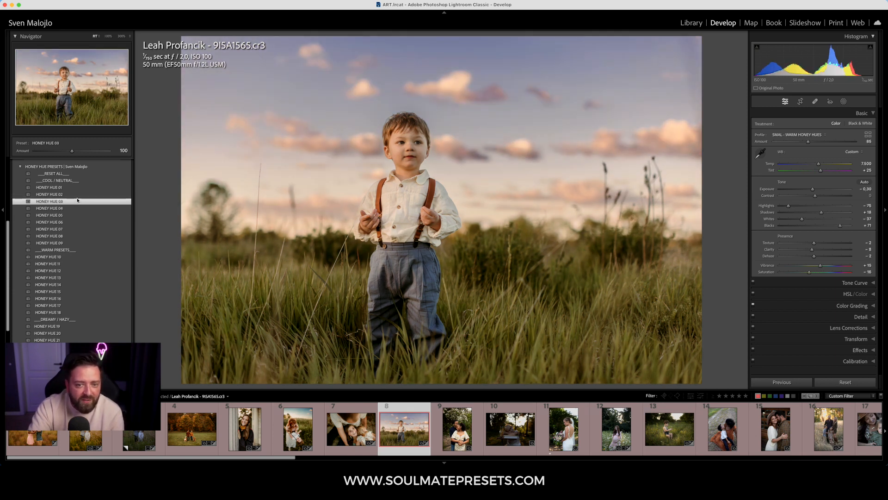
left_click(76, 195)
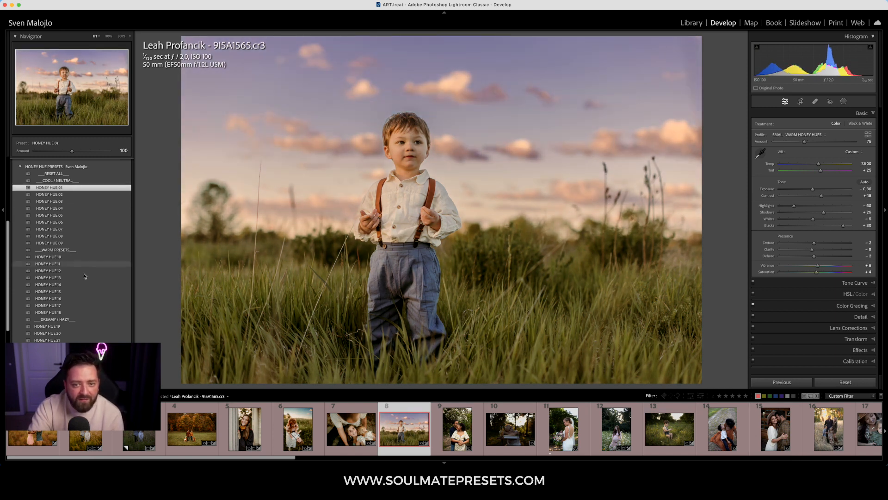
- Compare the warm presets one by one on the boy's photo, from HONEY HUE 17 back to HONEY HUE 11
left_click(71, 305)
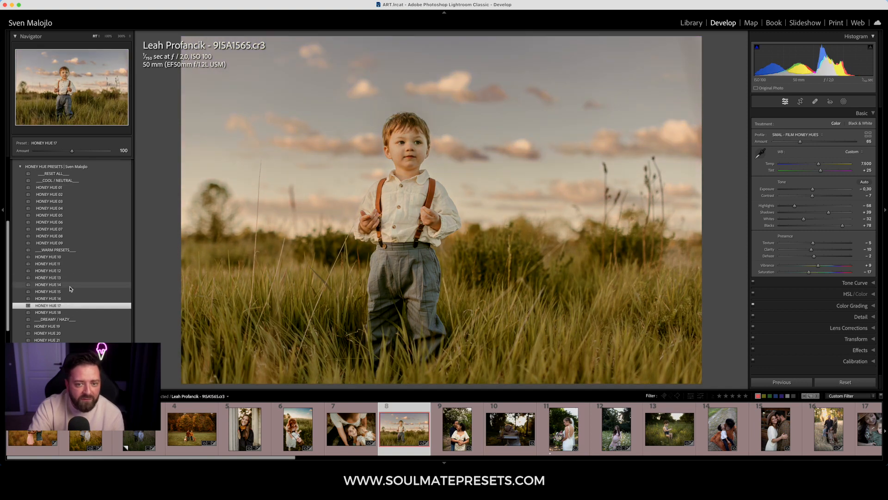
left_click(72, 299)
left_click(72, 292)
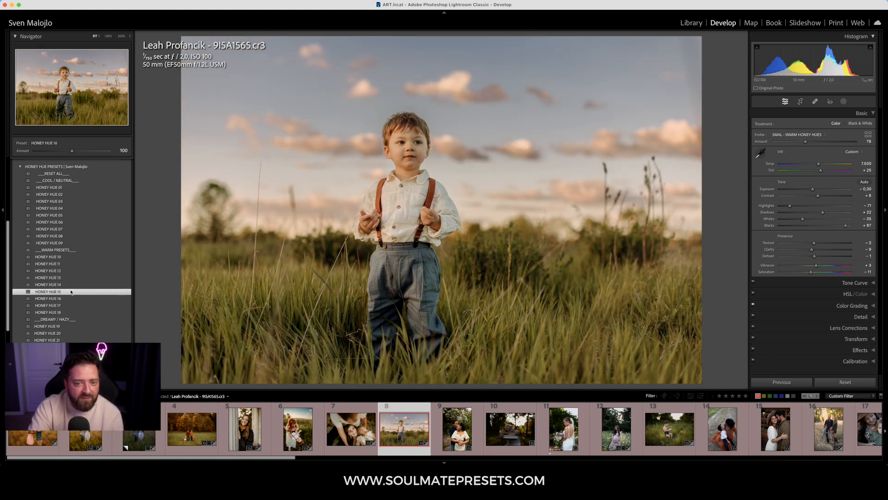
left_click(72, 286)
left_click(71, 278)
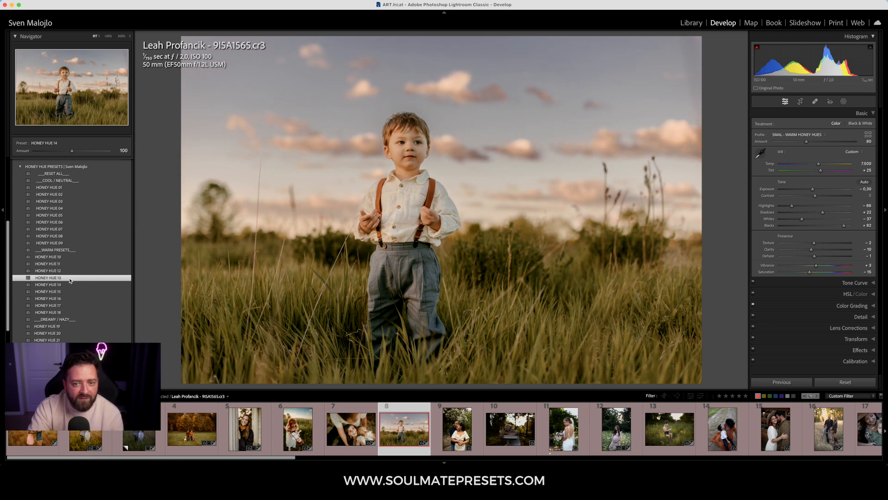
left_click(70, 271)
left_click(68, 265)
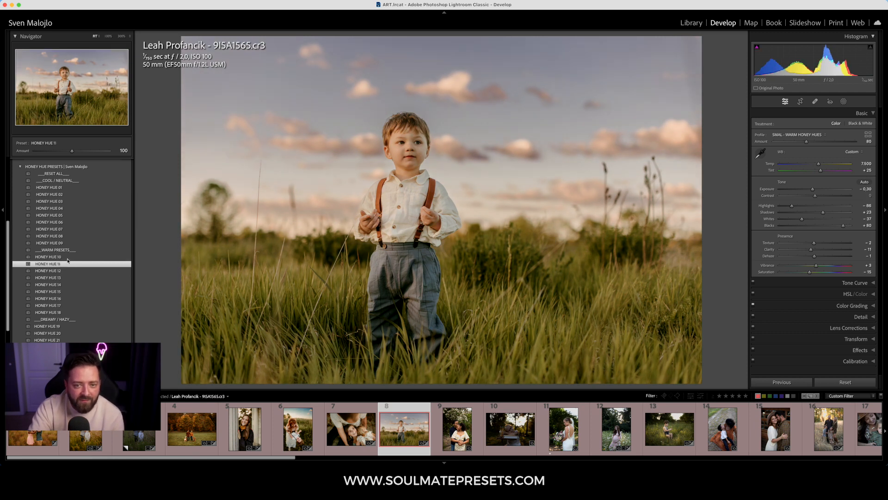
- Compare the cool/neutral presets HONEY HUE 07, 05, 03 and 02 on the boy's photo
left_click(62, 229)
left_click(61, 215)
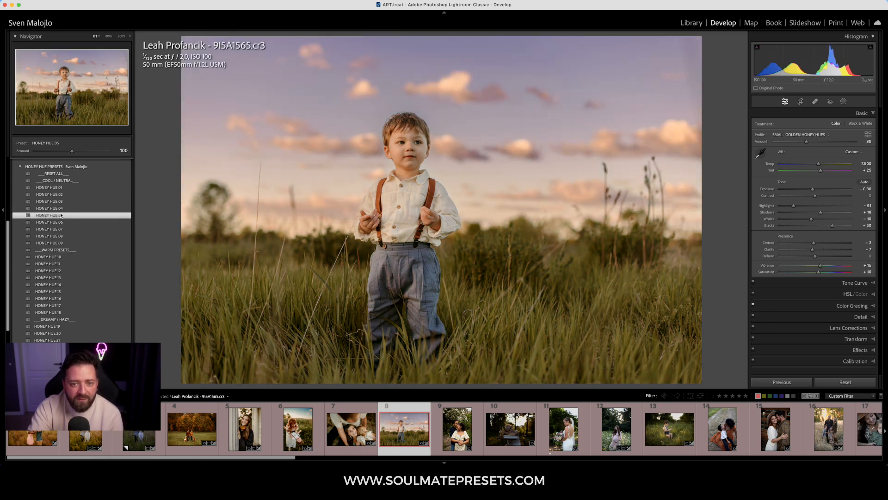
left_click(50, 202)
left_click(50, 194)
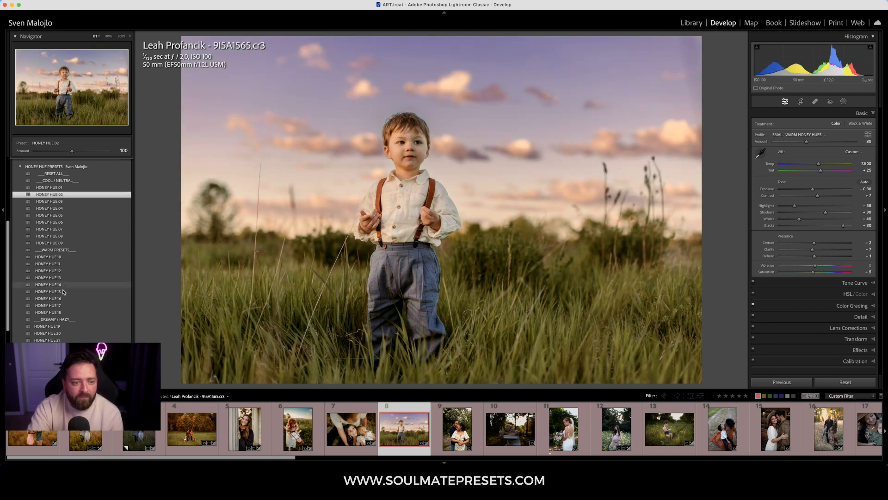
- Compare the warm presets HONEY HUE 17, 18, 12 and 13, then apply HONEY HUE 14 to the boy's photo
left_click(65, 305)
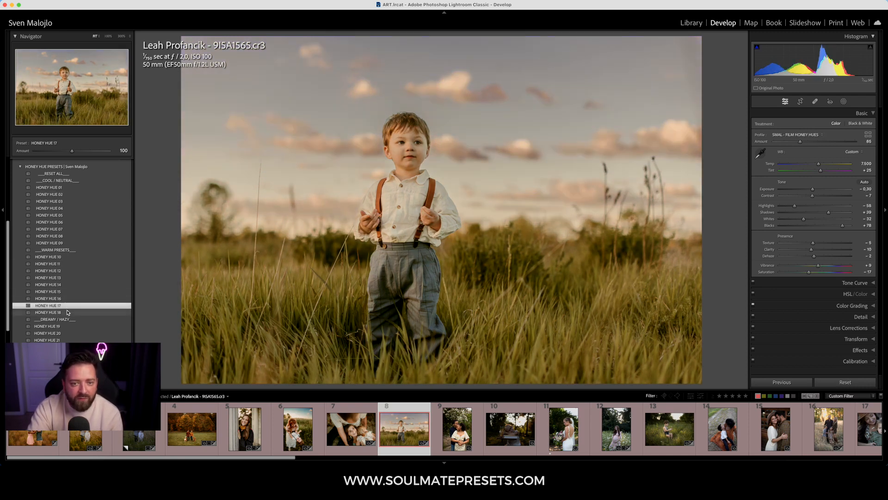
left_click(67, 313)
left_click(62, 271)
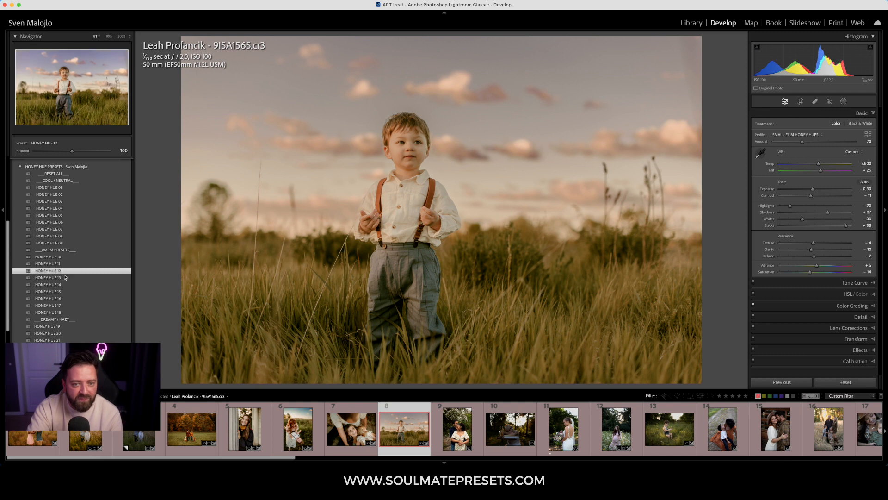
left_click(64, 277)
left_click(63, 285)
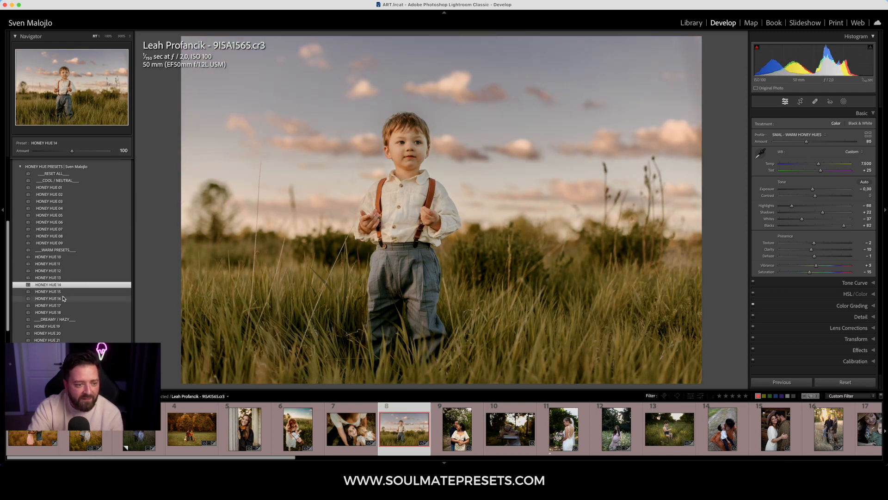
- Compare the warm presets HONEY HUE 16 and 15 on the boy's photo, then go back to HONEY HUE 14
left_click(64, 299)
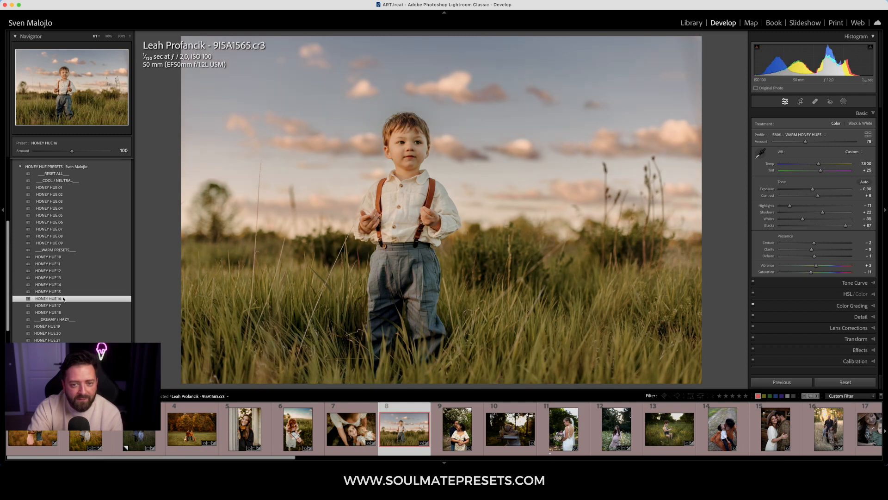
left_click(64, 292)
left_click(65, 285)
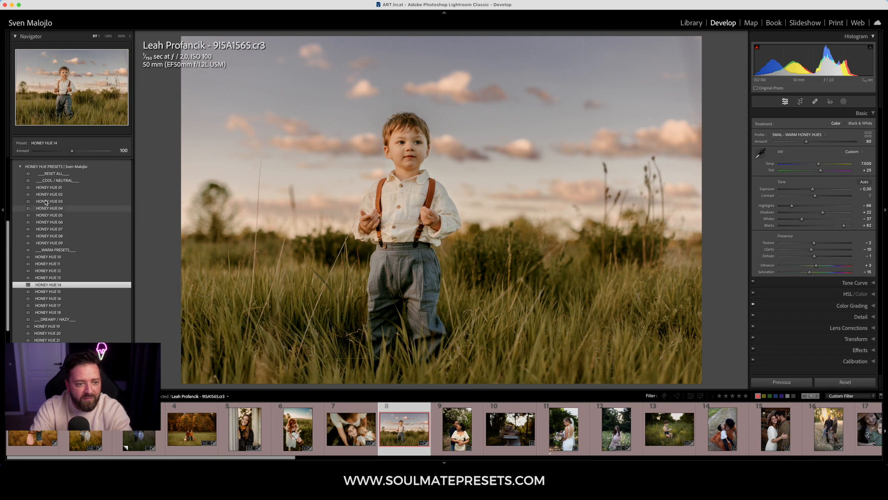
- Apply the S-CURVE TONE CURVE preset from the HONEY HUES toolkit to the boy's photo at an amount of 60
left_click(20, 168)
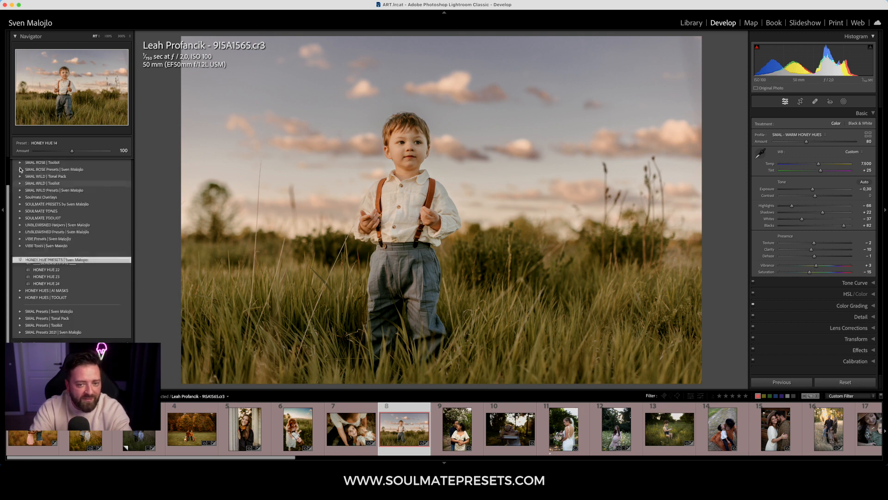
left_click(18, 297)
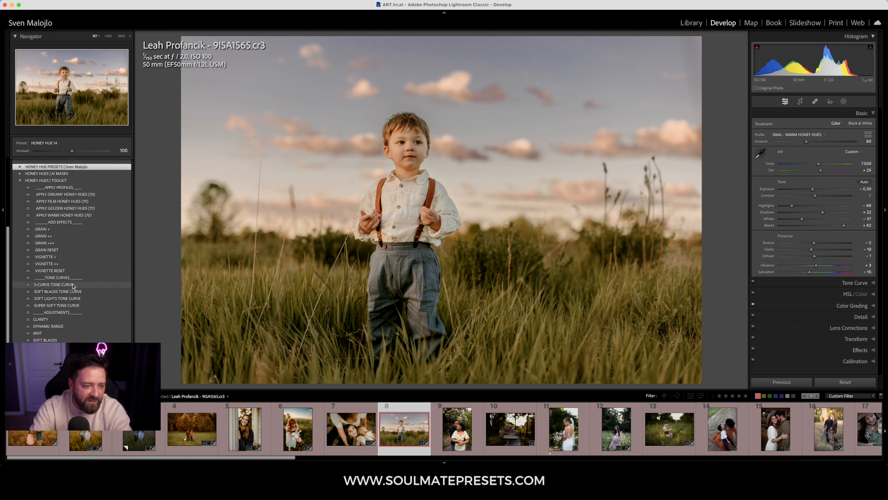
left_click(73, 285)
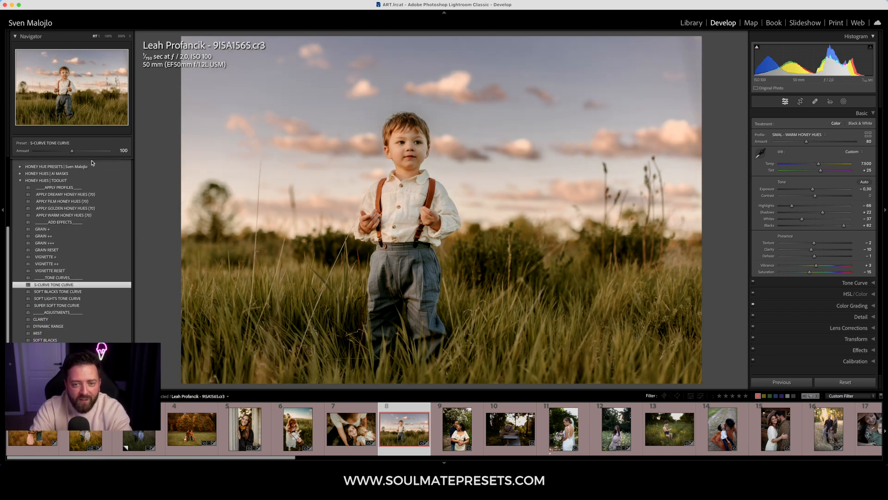
left_click_drag(76, 153, 57, 160)
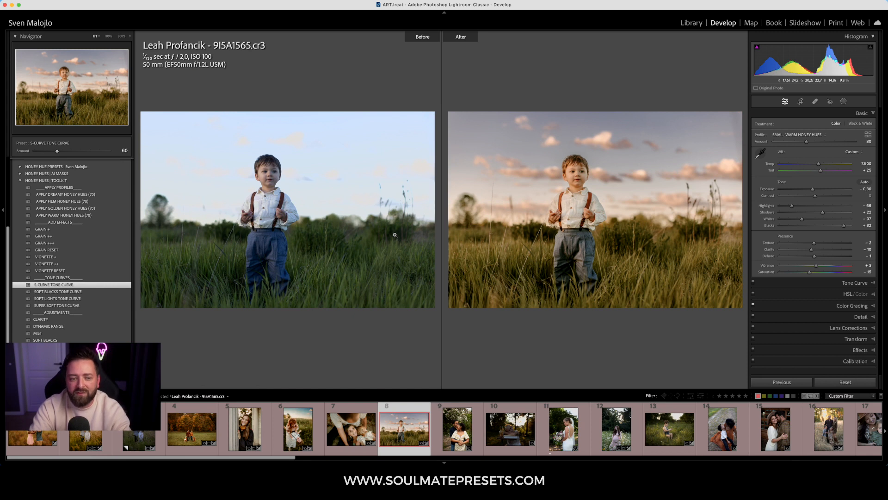
- Leave the before/after comparison and check the effect of the sky masks by switching all masks off and on repeatedly
key("y")
left_click(844, 101)
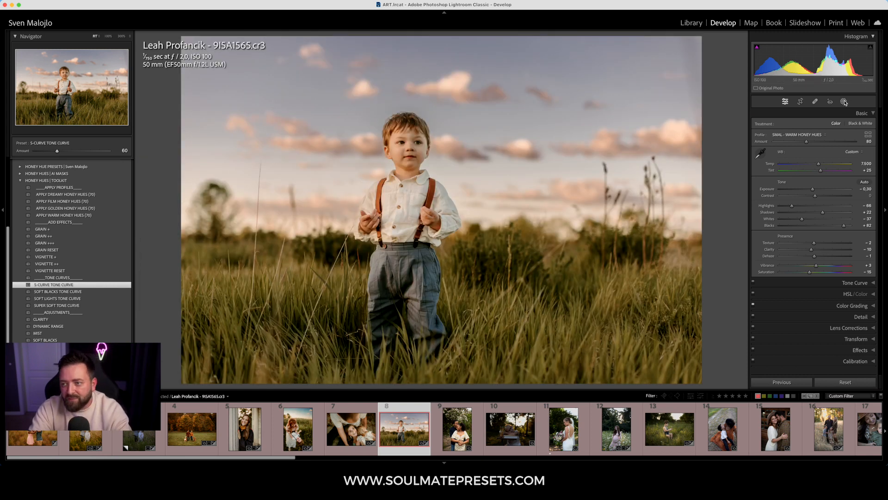
left_click(679, 35)
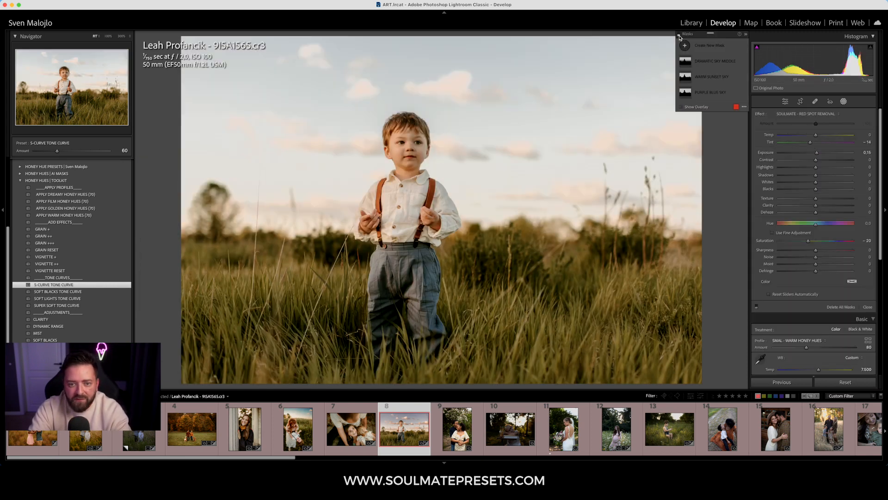
left_click(679, 35)
left_click(679, 35)
left_click(678, 35)
left_click(679, 35)
left_click(679, 35)
left_click(679, 35)
left_click(679, 35)
left_click(679, 35)
left_click(679, 35)
left_click(679, 35)
left_click(678, 36)
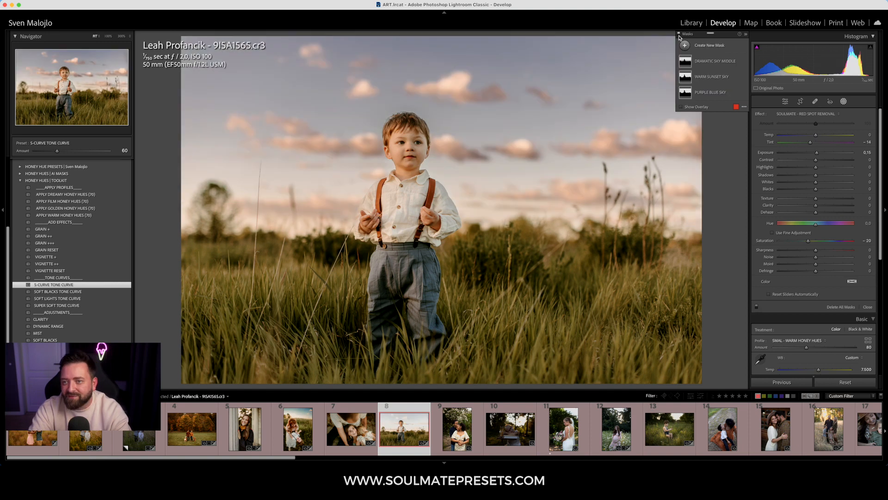
left_click(845, 102)
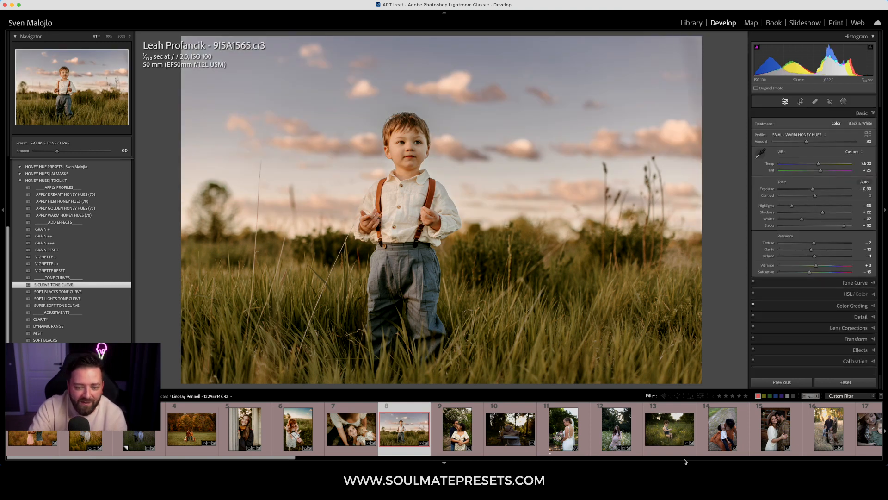
- Open the portrait of the couple under the flowering tree and check their faces close up
left_click(475, 442)
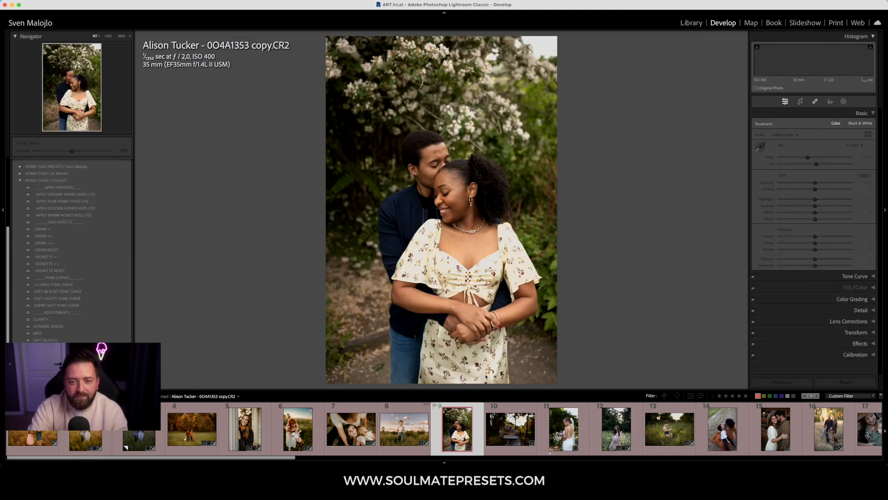
left_click(435, 185)
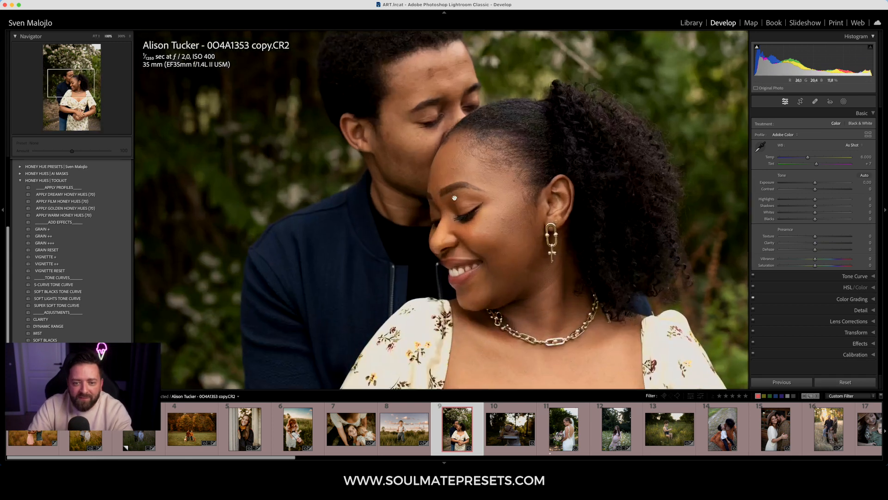
left_click(207, 144)
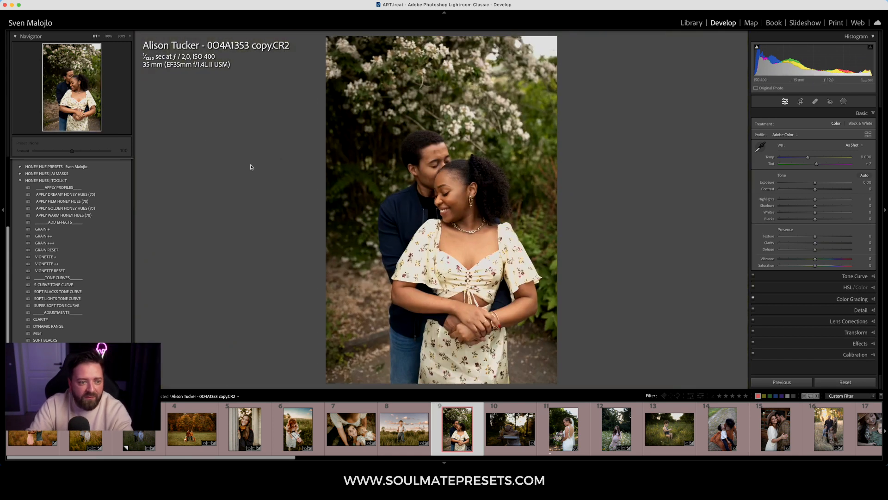
- Replace the expanded HONEY HUES toolkit with the HONEY HUE presets group and inspect the woman's floral dress close up
left_click(20, 181)
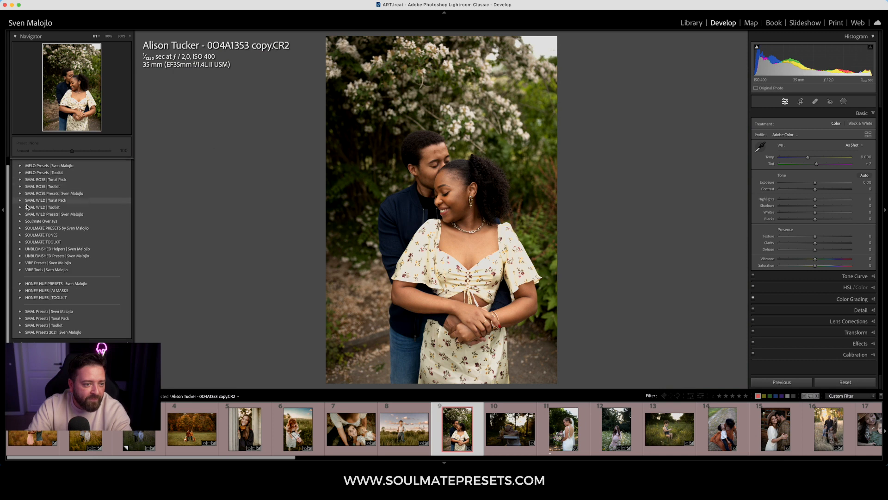
left_click(19, 284)
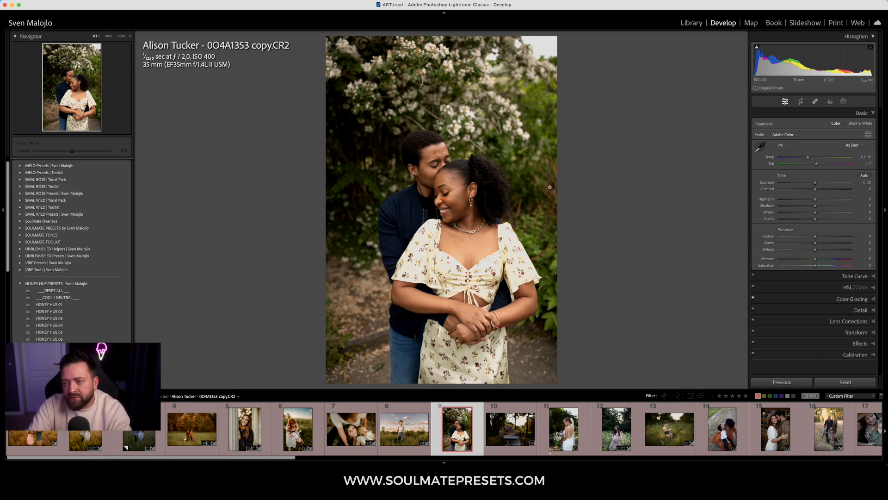
left_click(437, 244)
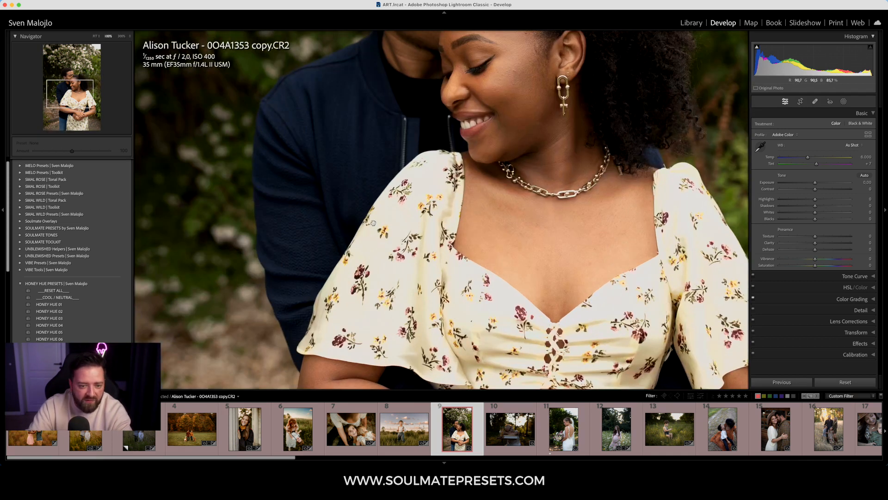
- Examine the couple's faces and the woman's dress up close, and return the photo to the full view
left_click_drag(654, 329, 560, 178)
left_click_drag(504, 379, 508, 205)
left_click(454, 234)
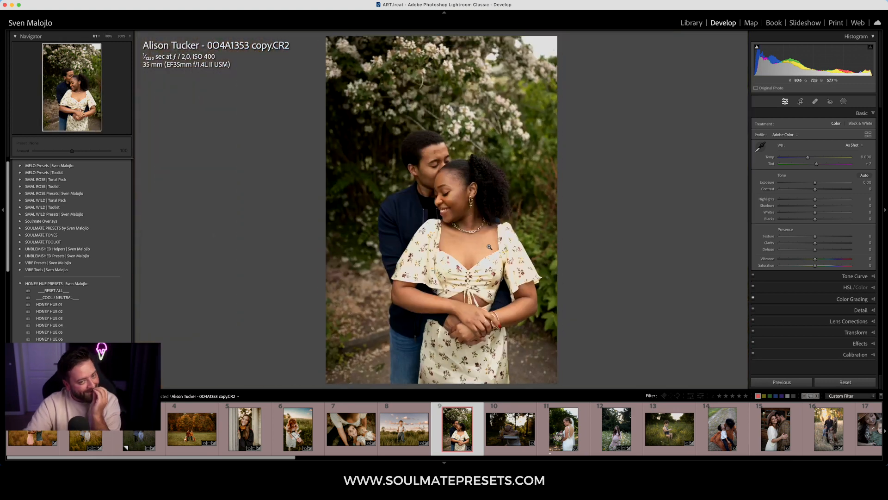
left_click(497, 61)
left_click_drag(466, 109, 493, 156)
left_click(483, 157)
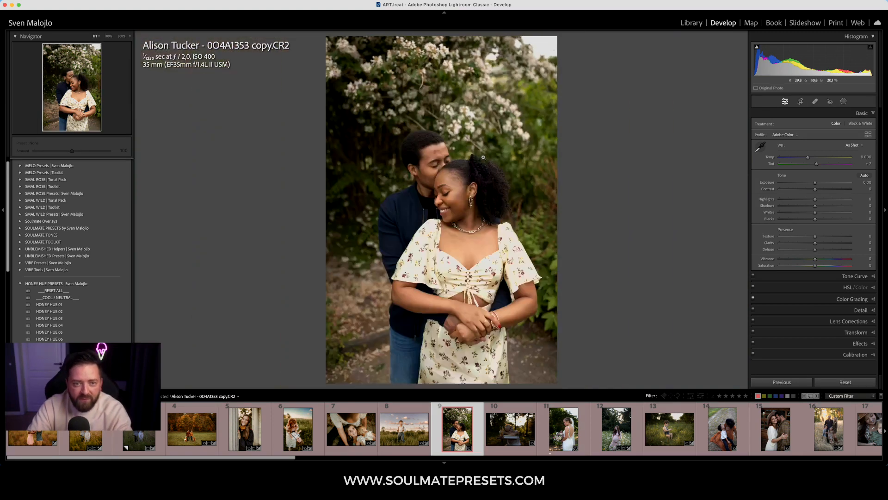
- Try the cool and neutral presets HONEY HUE 01 to 05, HONEY HUE 09 and HONEY HUE 07 on the couple's photo
scroll(101, 248, "down", 3)
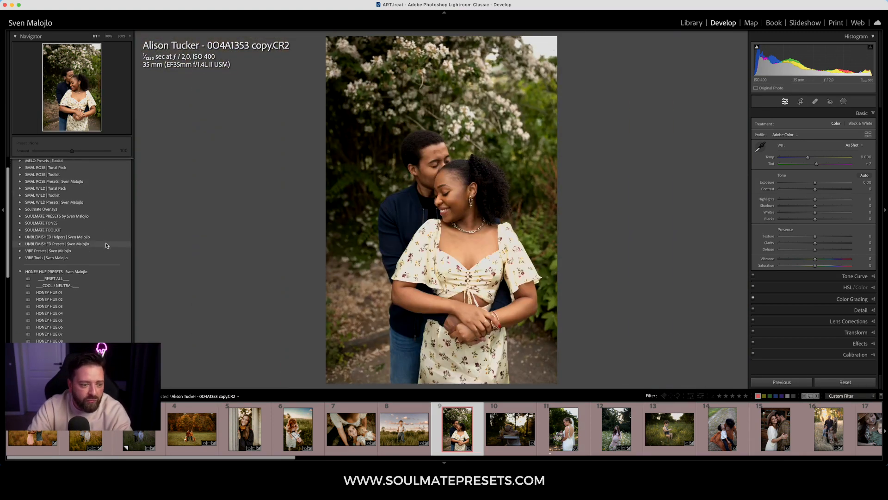
scroll(96, 254, "down", 2)
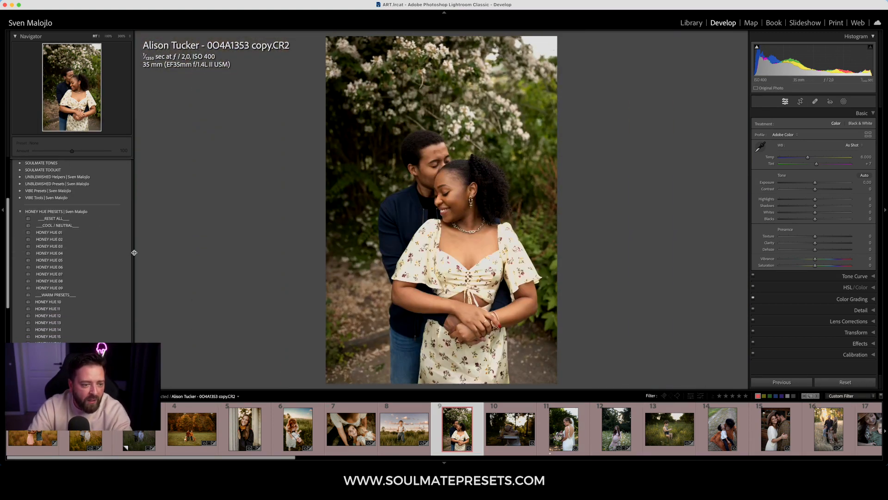
left_click(69, 236)
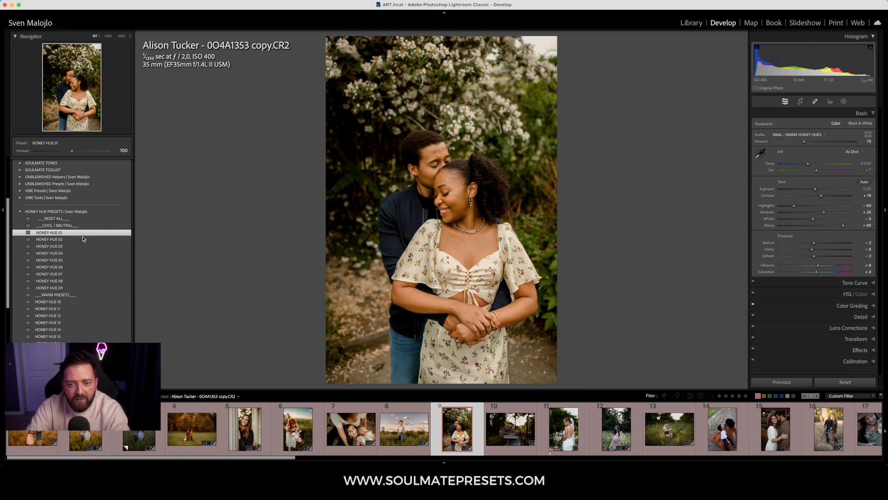
left_click(65, 240)
left_click(56, 247)
left_click(65, 253)
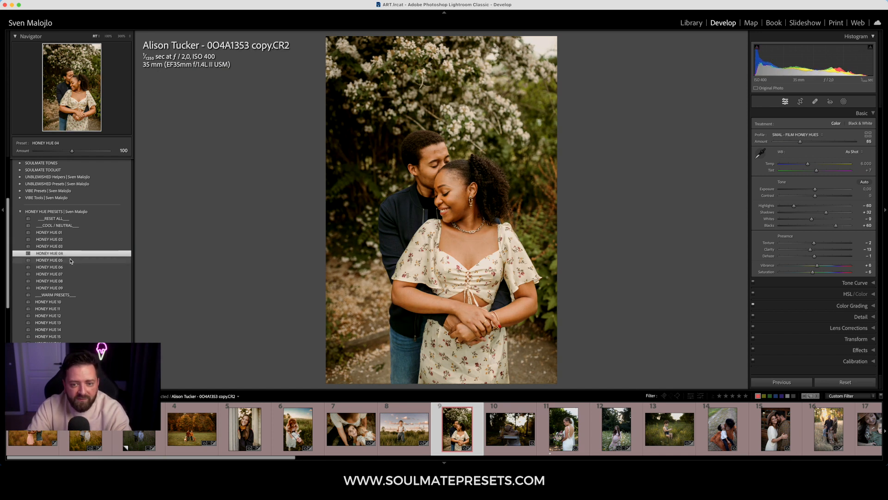
left_click(67, 260)
left_click(69, 254)
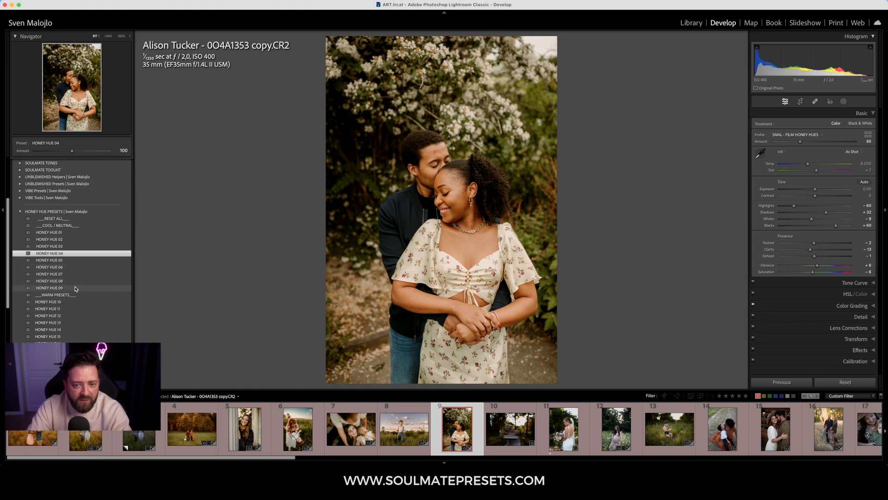
left_click(77, 288)
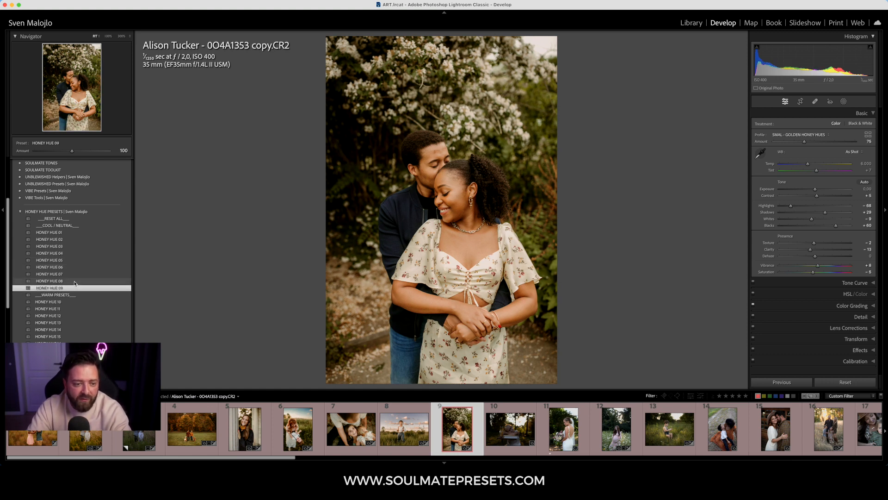
left_click(70, 274)
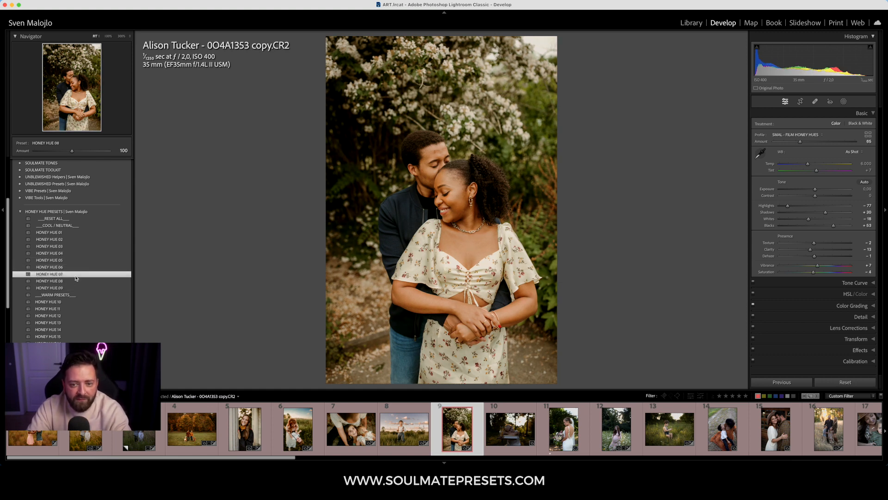
- Try the warm presets HONEY HUE 11, HONEY HUE 13 and HONEY HUE 17 on the couple's photo
left_click(61, 309)
scroll(62, 310, "down", 2)
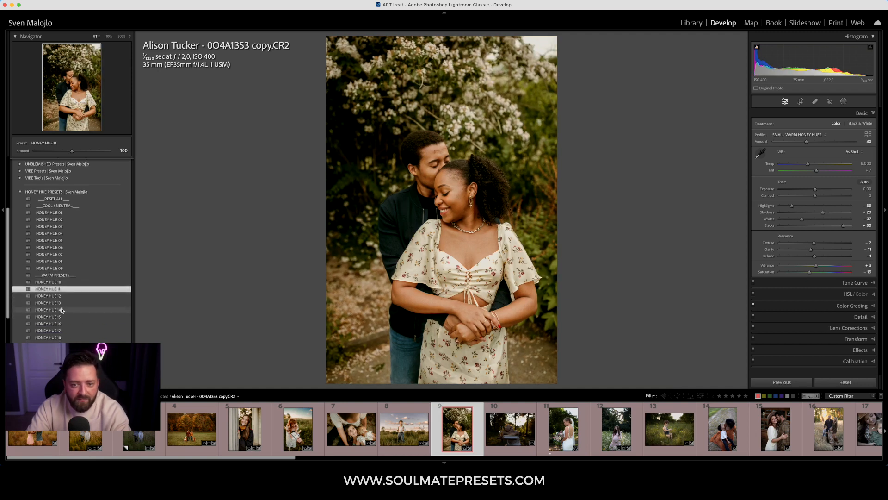
left_click(66, 304)
scroll(67, 308, "down", 2)
left_click(67, 308)
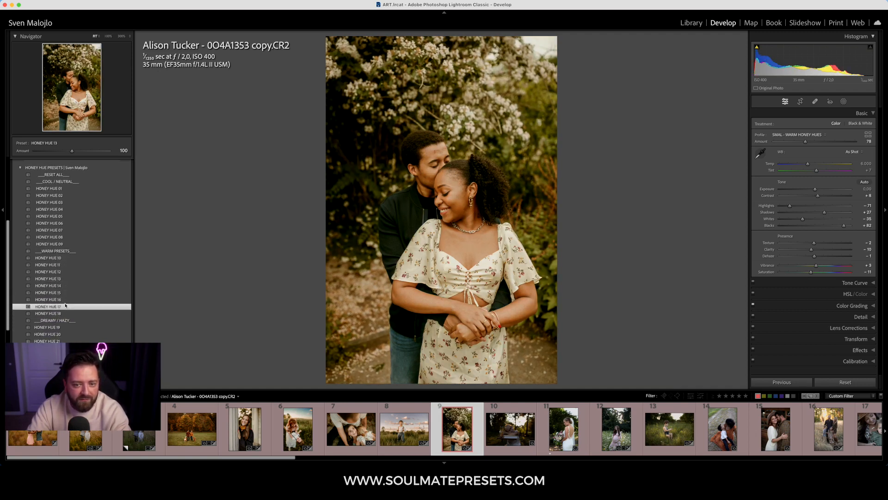
- Try the dreamy presets HONEY HUE 19 to 21 and the black-and-white presets HONEY HUE 22 and 23
scroll(67, 308, "down", 2)
left_click(67, 298)
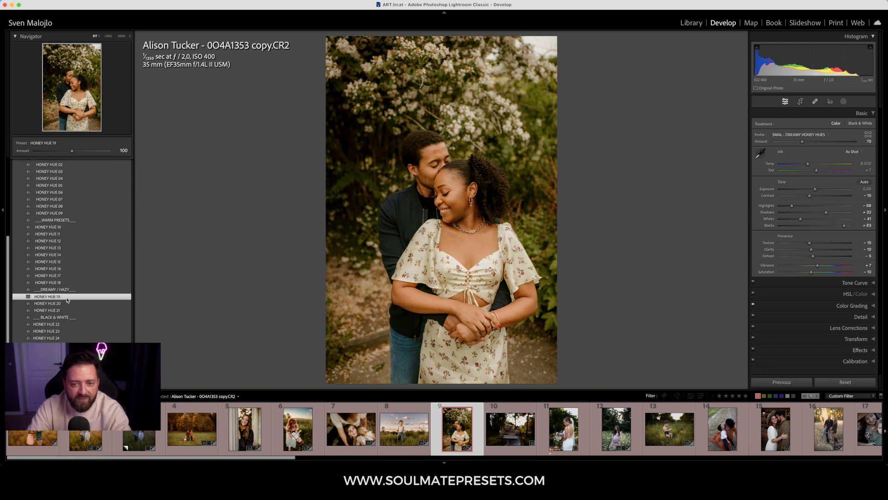
left_click(67, 303)
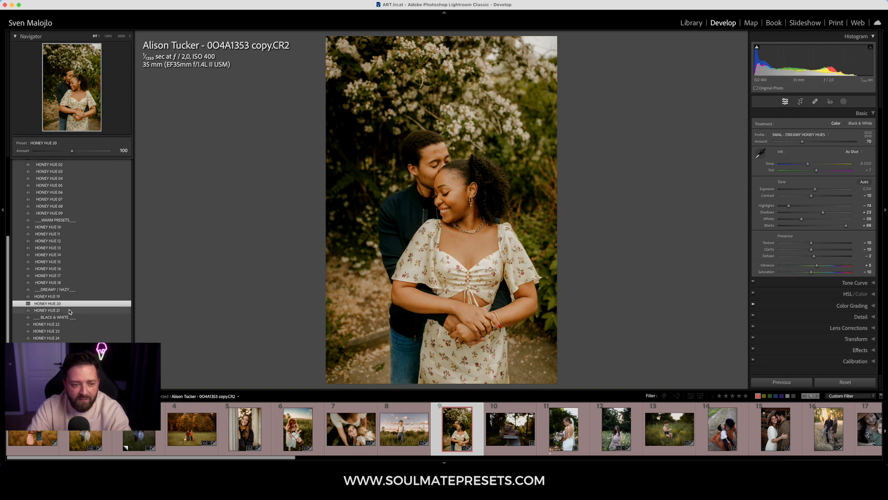
left_click(69, 311)
left_click(63, 325)
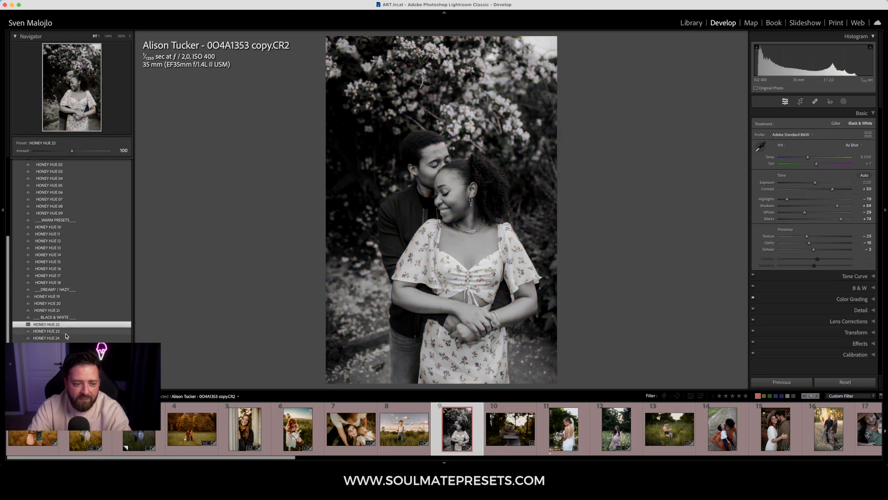
left_click(64, 332)
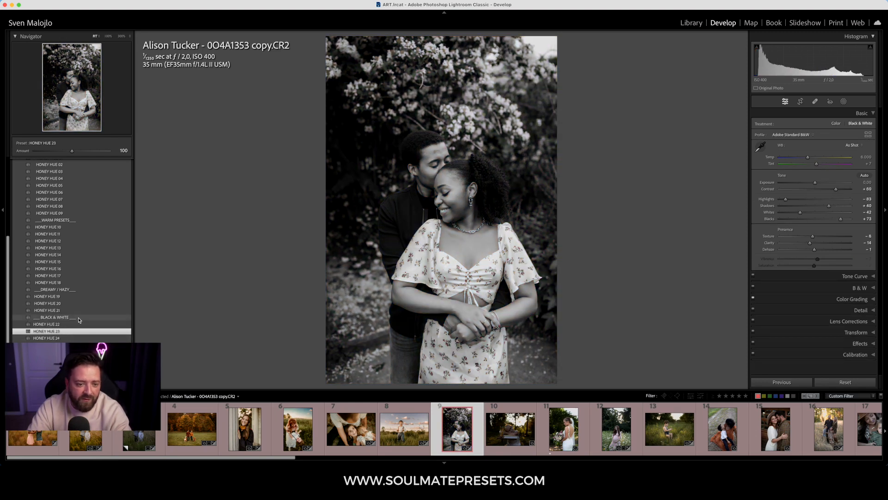
- Apply the HONEY HUE 04 preset to the couple's photo and compare it side by side with the original
scroll(79, 258, "up", 2)
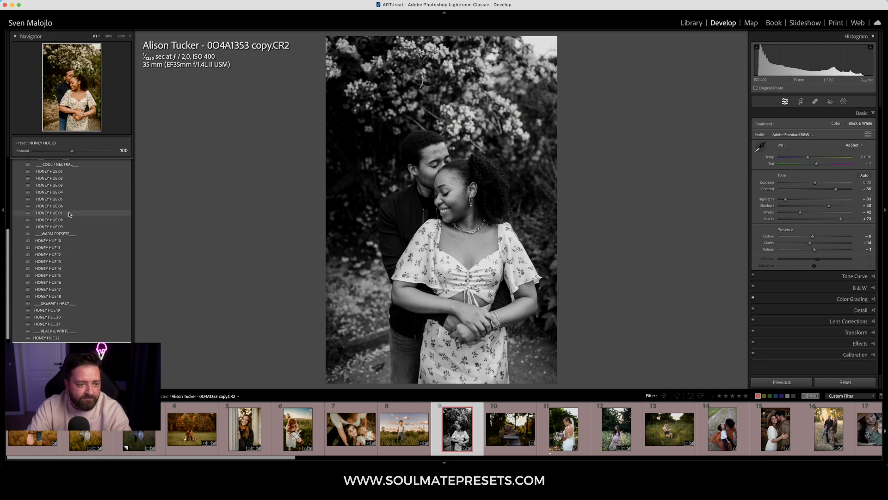
left_click(66, 193)
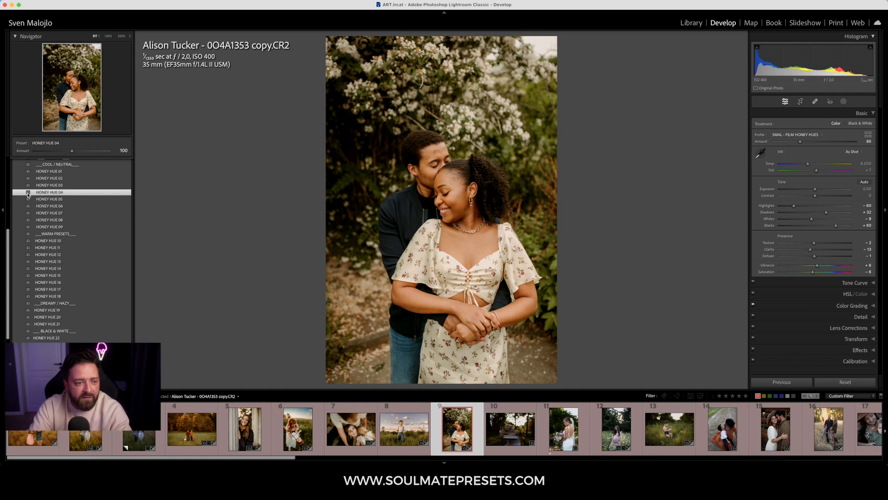
scroll(93, 195, "up", 2)
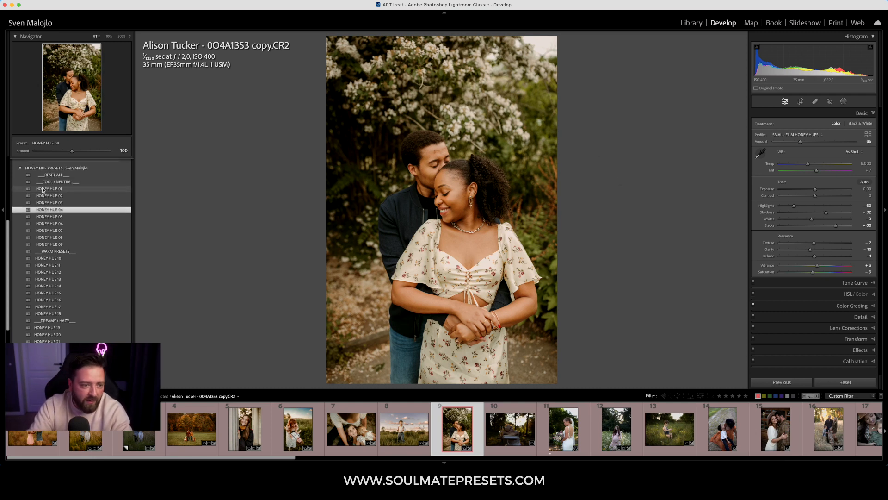
left_click(21, 173)
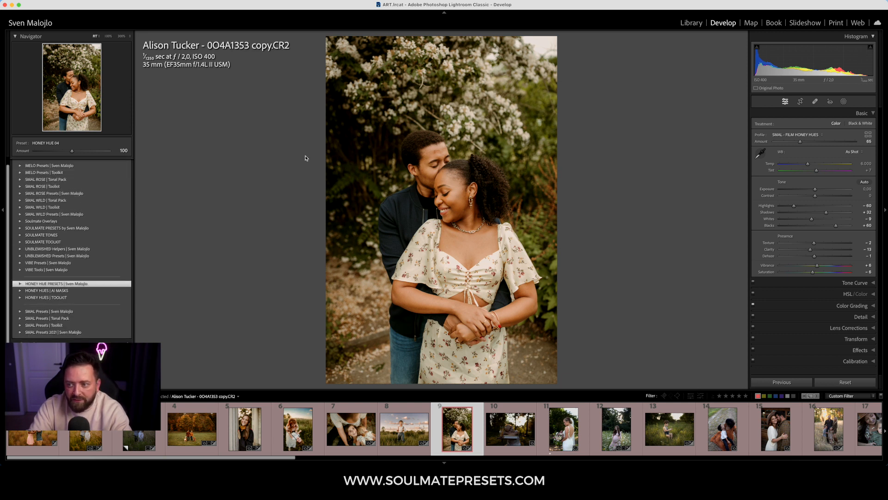
key("y")
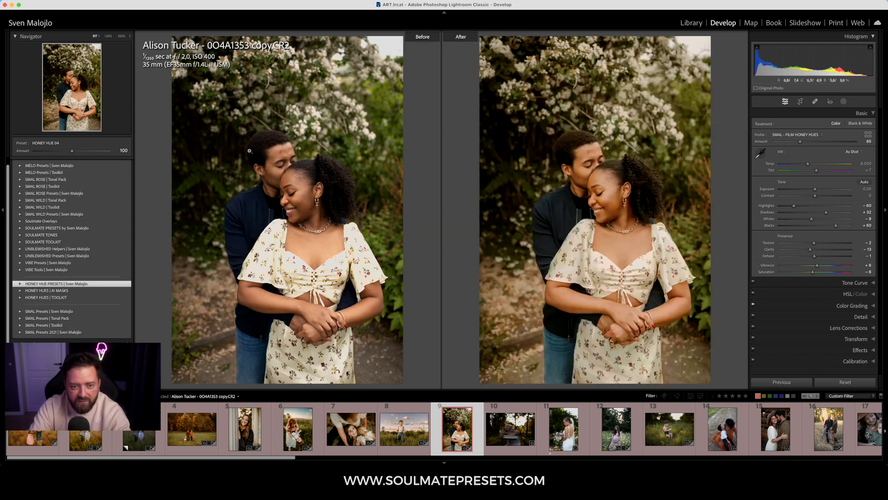
key("y")
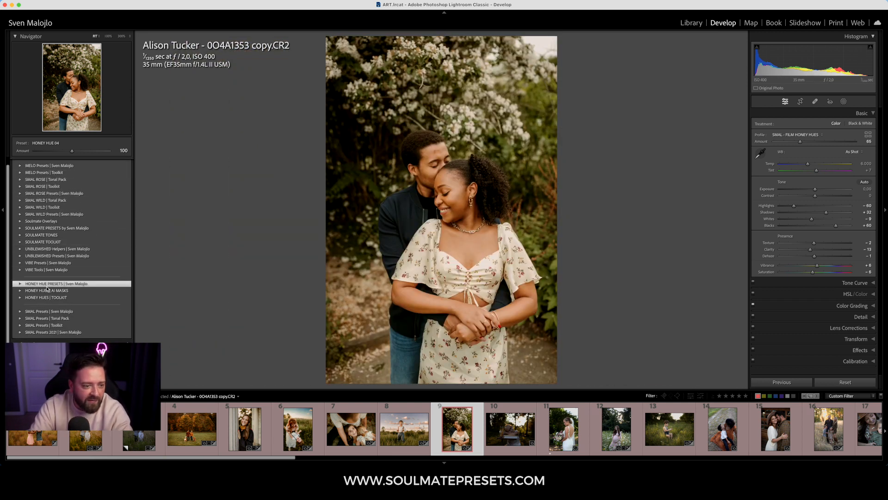
- Apply the SOFT COLORFUL BACKGROUND preset from the HONEY HUES AI masks and reduce its amount to 44
scroll(38, 221, "up", 1)
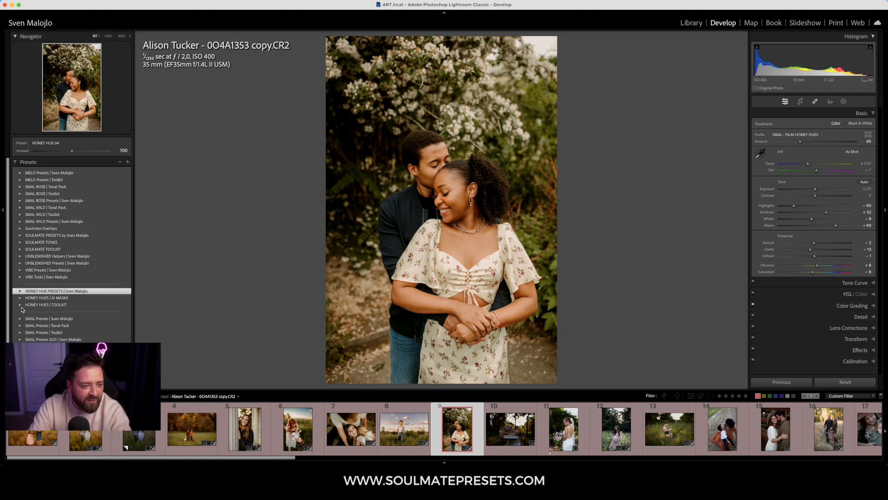
left_click(36, 297)
scroll(47, 294, "down", 10)
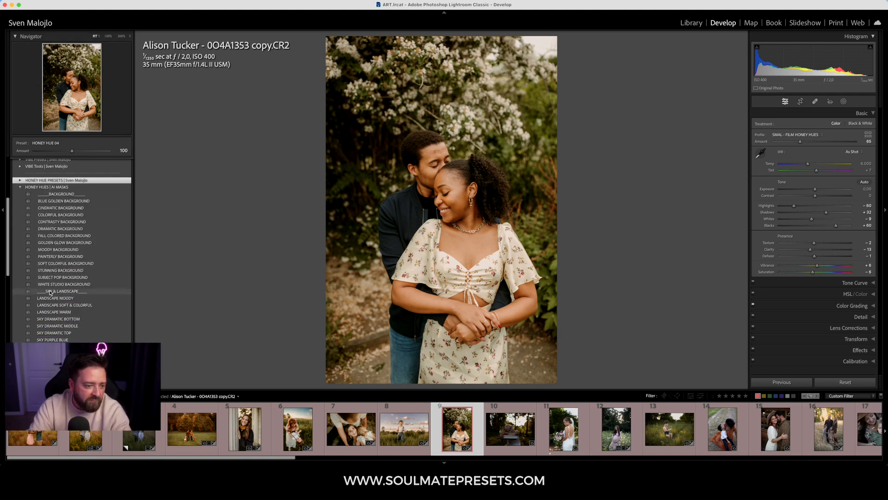
scroll(63, 290, "up", 2)
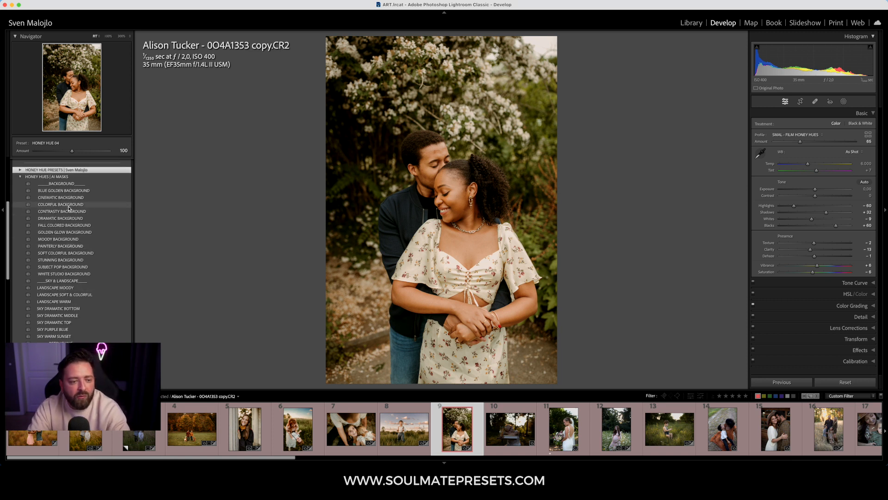
left_click(72, 254)
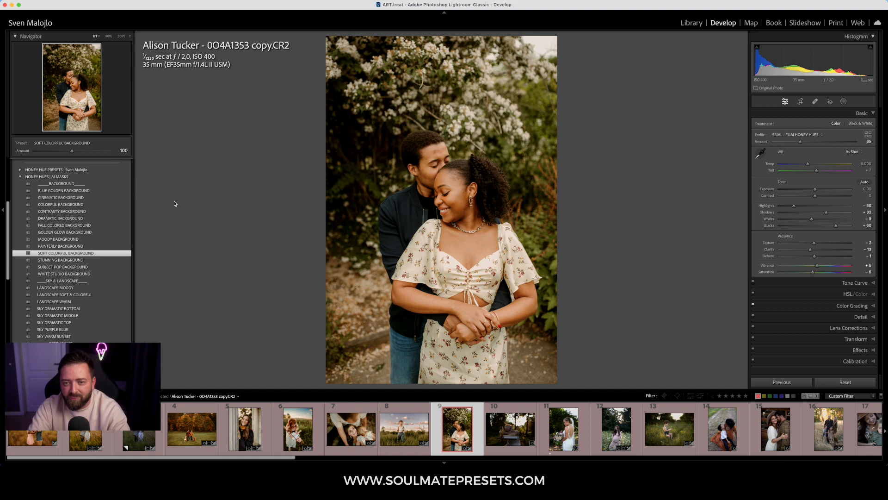
left_click_drag(73, 154, 54, 165)
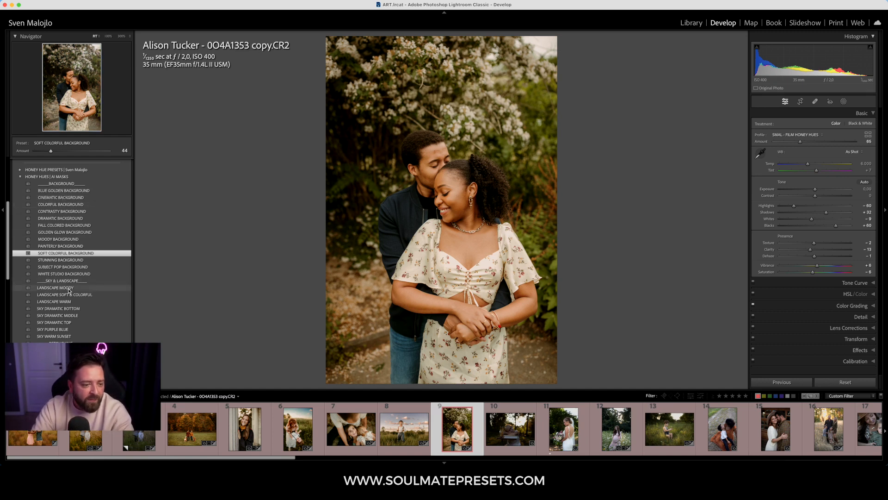
- Apply the LANDSCAPE MOODY preset at an amount of 44 and check the photo's masks
scroll(69, 303, "down", 1)
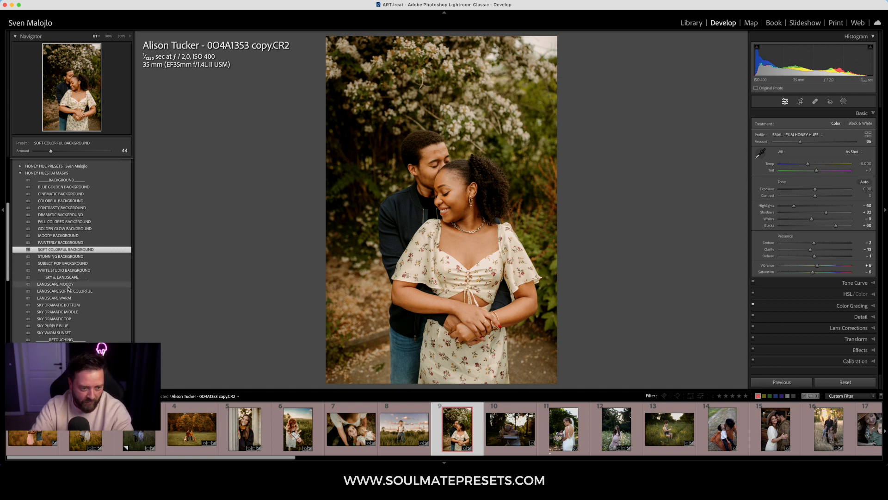
left_click(71, 284)
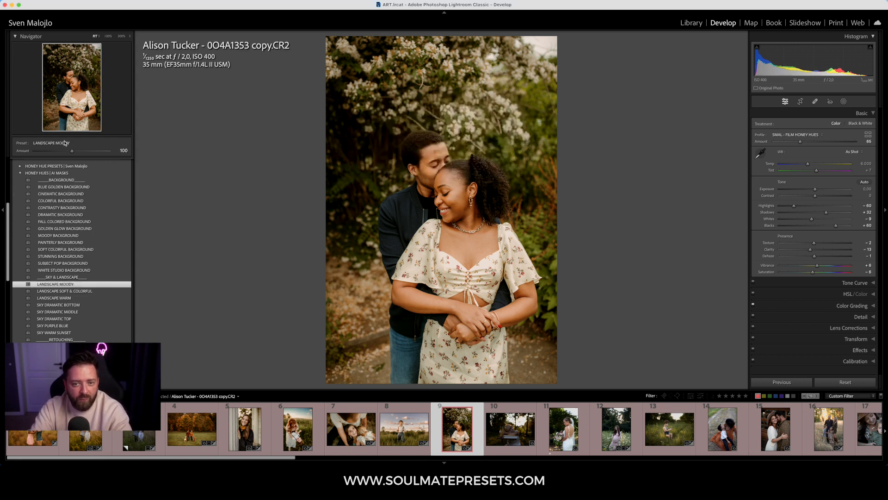
left_click_drag(73, 151, 51, 156)
left_click(843, 101)
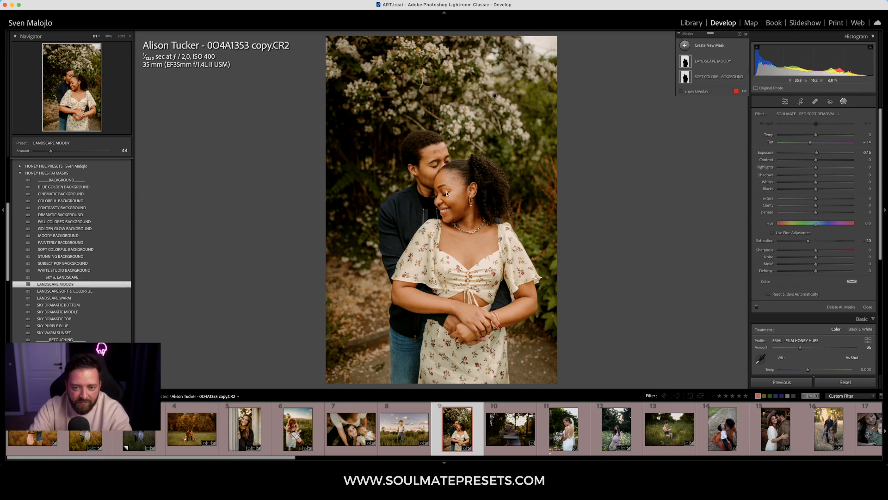
left_click(842, 101)
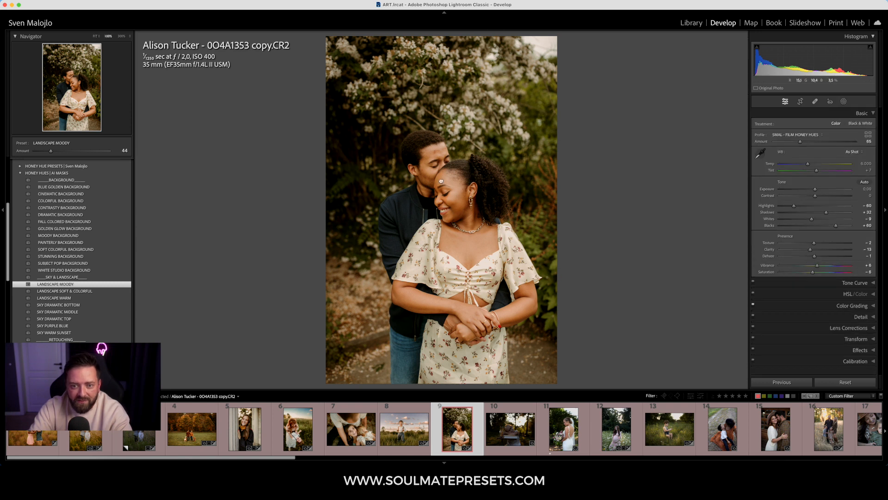
left_click(453, 198)
left_click(470, 198)
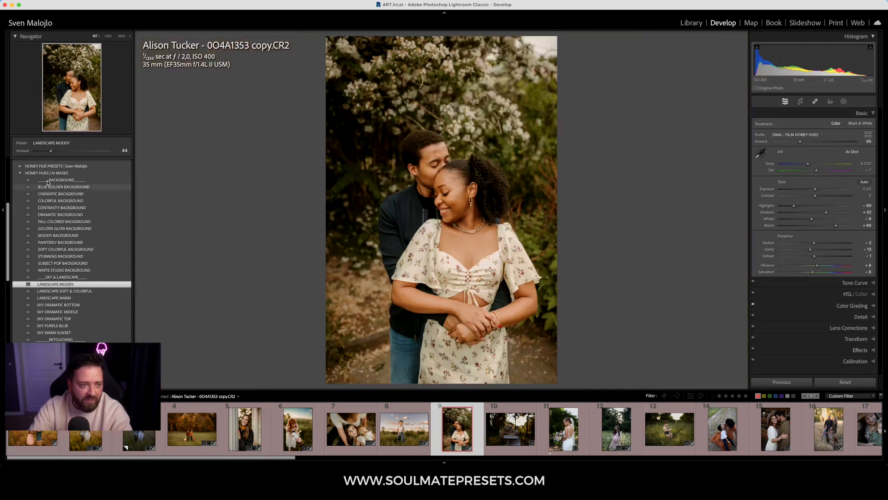
- Apply the SOFTEN SKIN PRO preset from the HONEY HUES AI masks and set its amount to 166
left_click(22, 174)
left_click(21, 280)
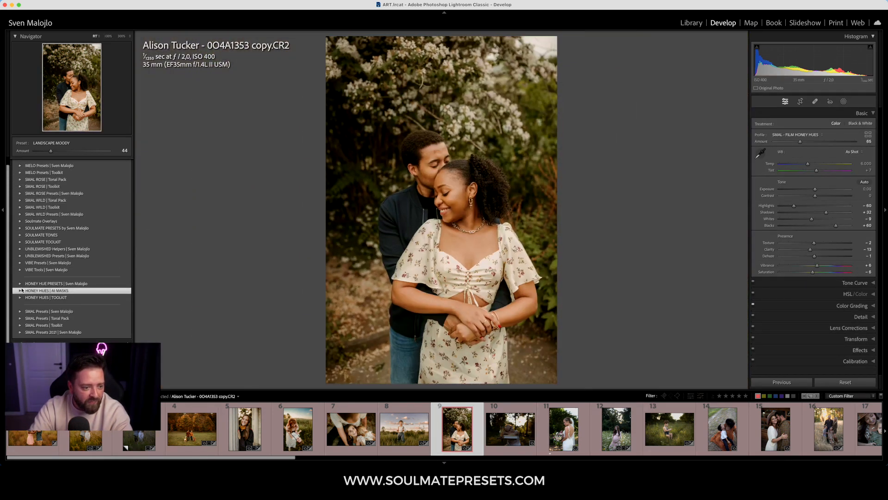
left_click(20, 290)
scroll(69, 282, "down", 5)
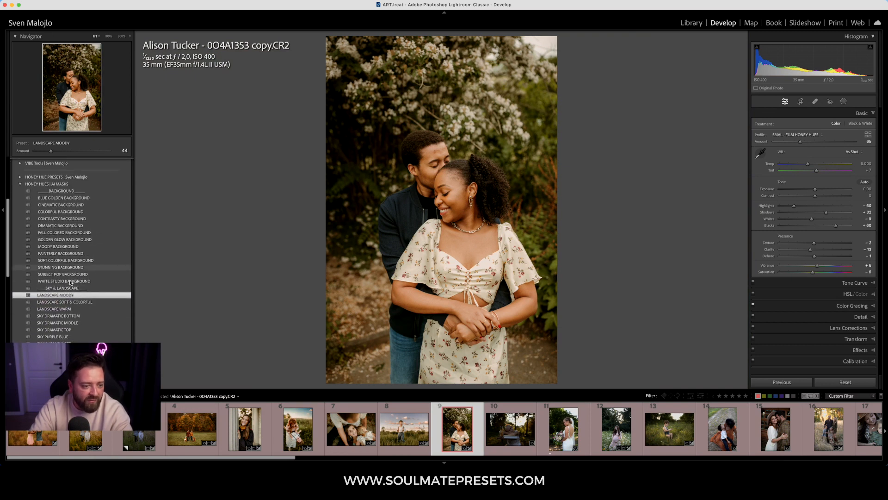
scroll(74, 284, "down", 3)
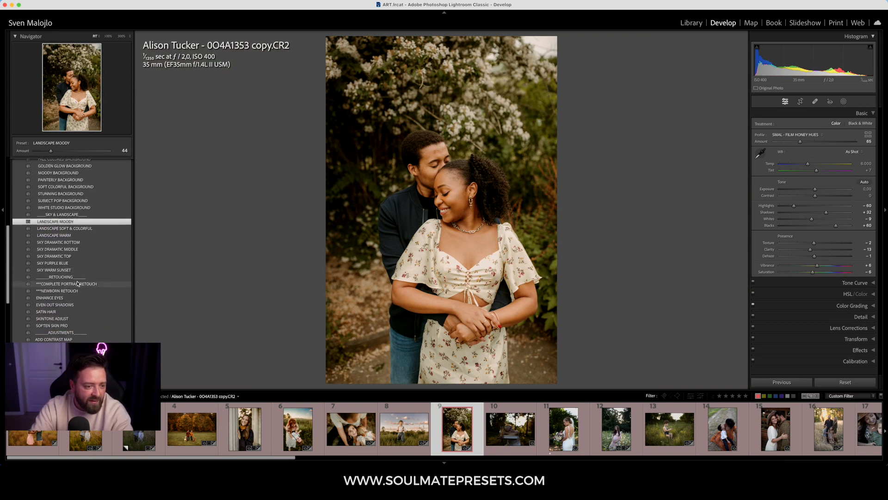
left_click(71, 325)
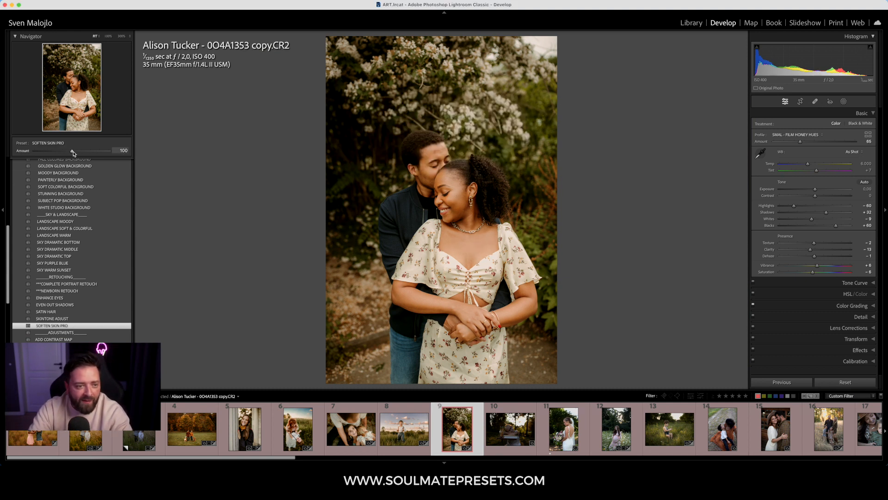
left_click_drag(110, 157, 15, 163)
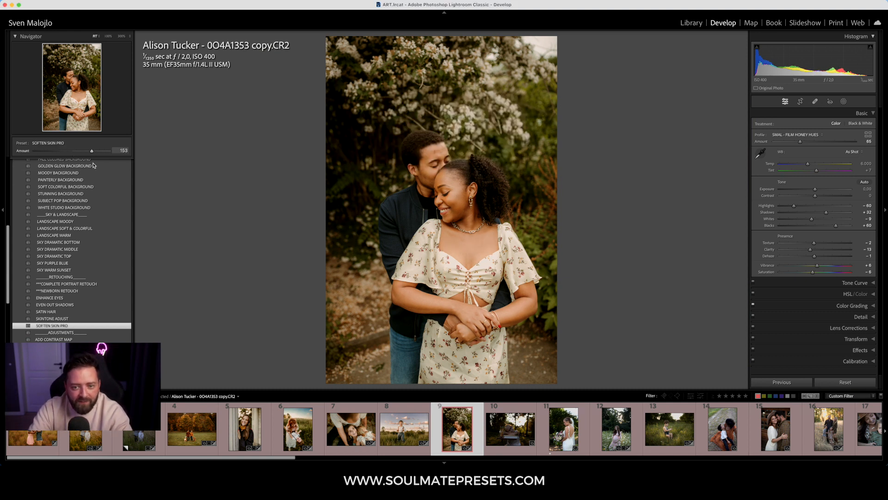
left_click_drag(98, 173, 97, 172)
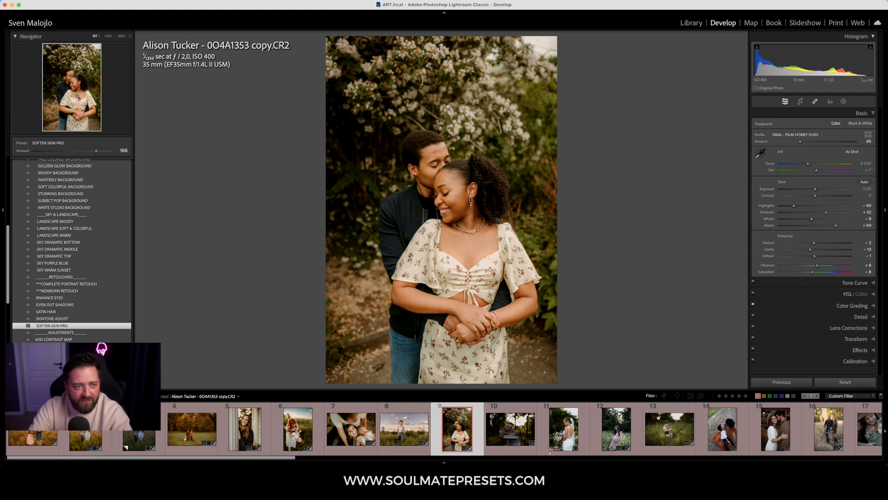
- Heal the spot on the man's forehead with the Heal tool at size 31, viewing the faces up close
left_click(79, 76)
left_click_drag(320, 320, 397, 218)
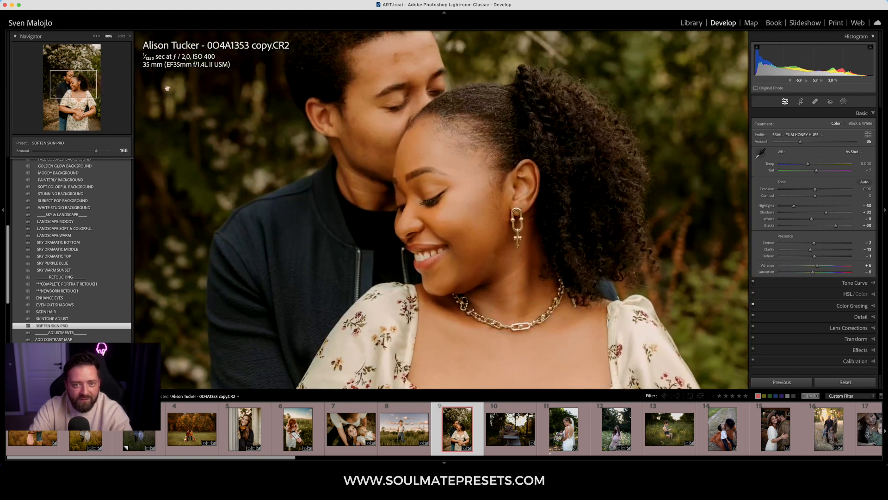
left_click(816, 102)
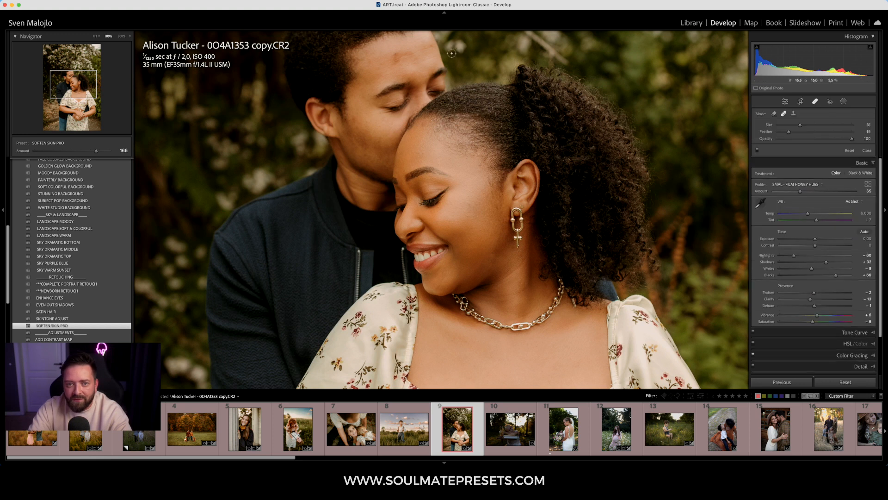
left_click(397, 60)
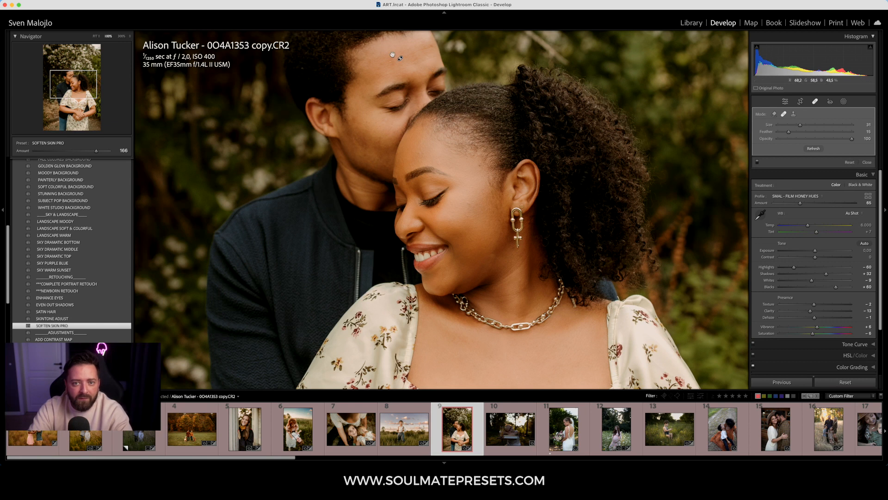
key("z")
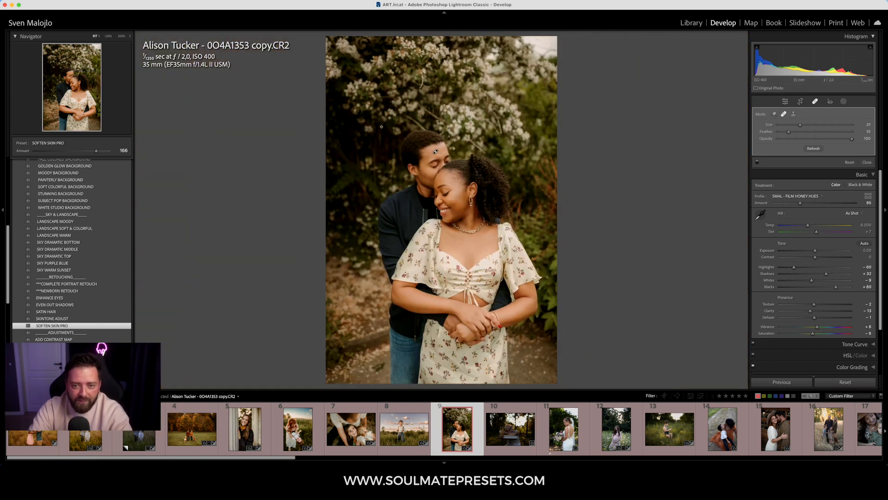
- Raise the SOFTEN SKIN PRO amount to 174 and fine-tune the temperature to 6,000 and the film profile amount to 66
mouse_move(96, 151)
left_mouse_down()
mouse_move(43, 159)
mouse_move(98, 162)
left_mouse_up()
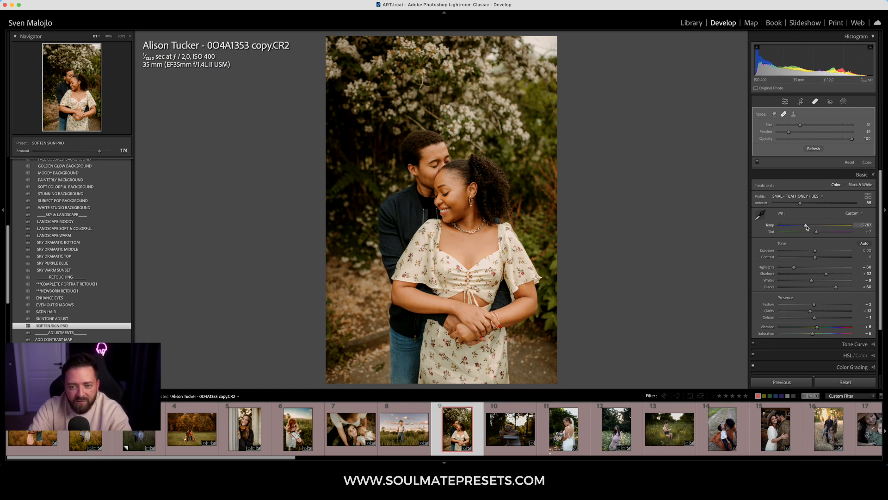
left_click_drag(803, 229, 801, 211)
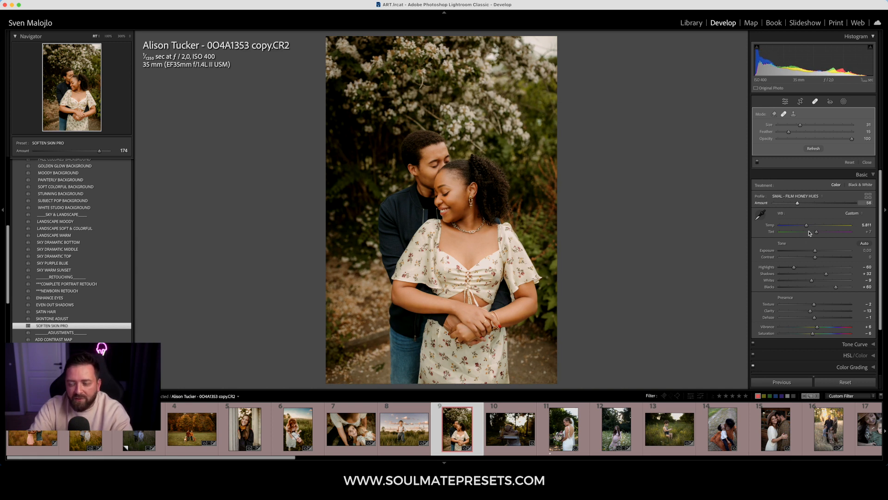
left_click(815, 102)
left_click_drag(797, 142, 802, 142)
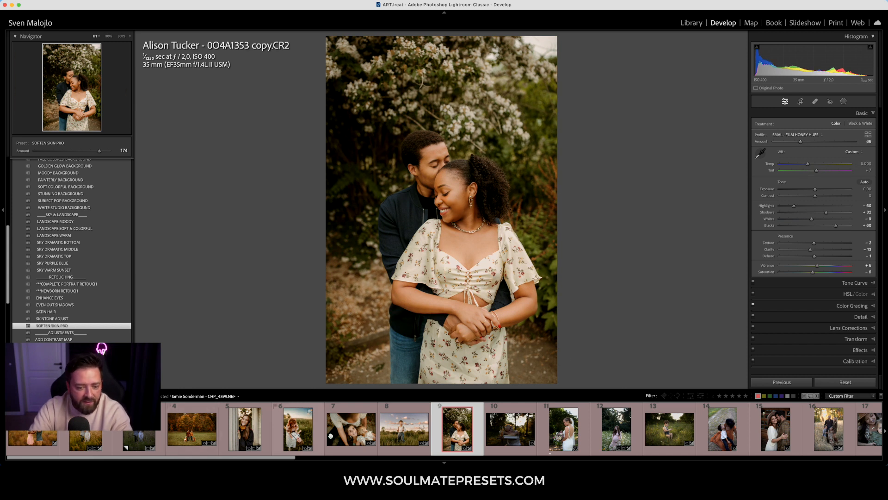
- Open the dark backlit photo of the girl at the desk and straighten it slightly with the crop angle
left_click(511, 440)
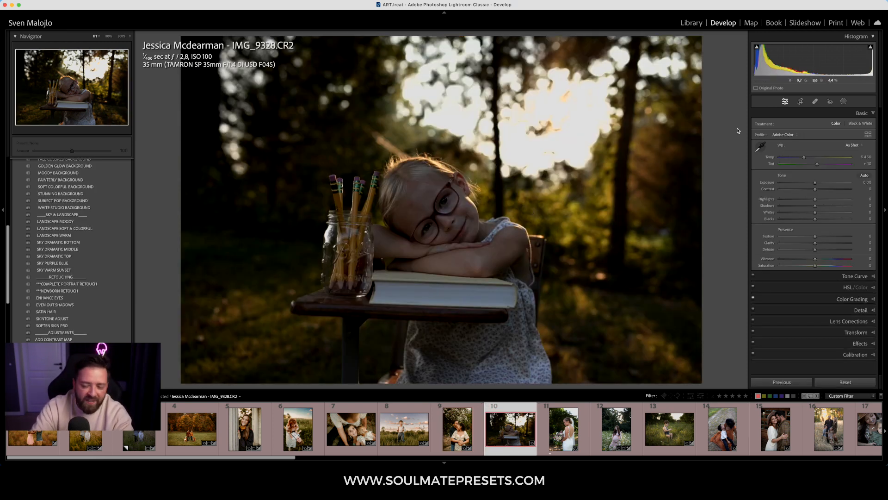
left_click(800, 101)
left_click_drag(816, 144, 815, 146)
key("Return")
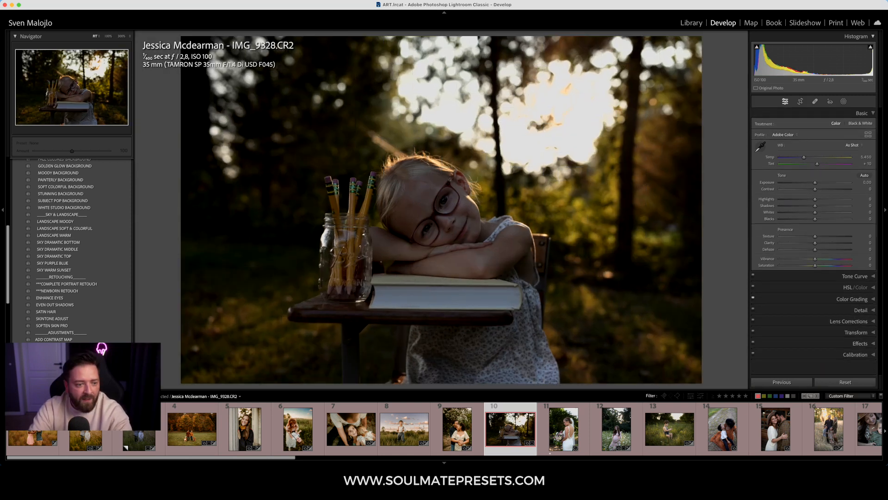
- Apply the HONEY HUE 06 preset to the girl's photo and raise its exposure to +1.30
scroll(45, 265, "up", 3)
left_click(20, 171)
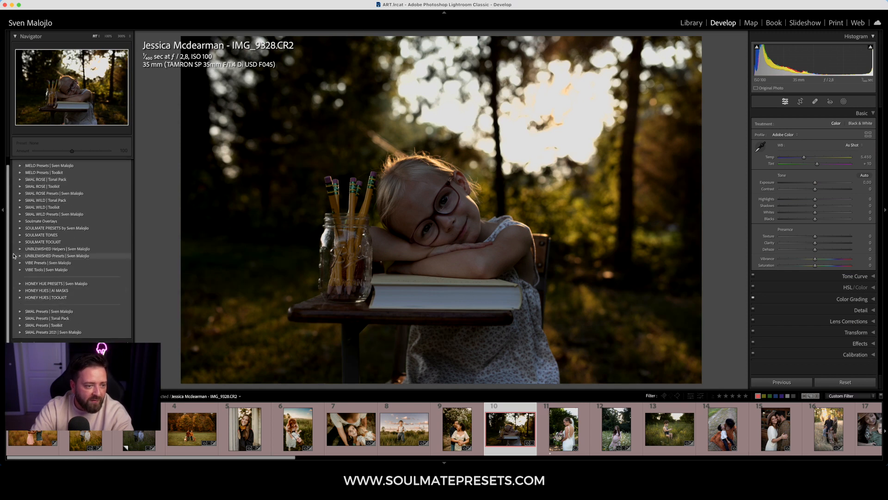
left_click(21, 283)
scroll(46, 305, "down", 1)
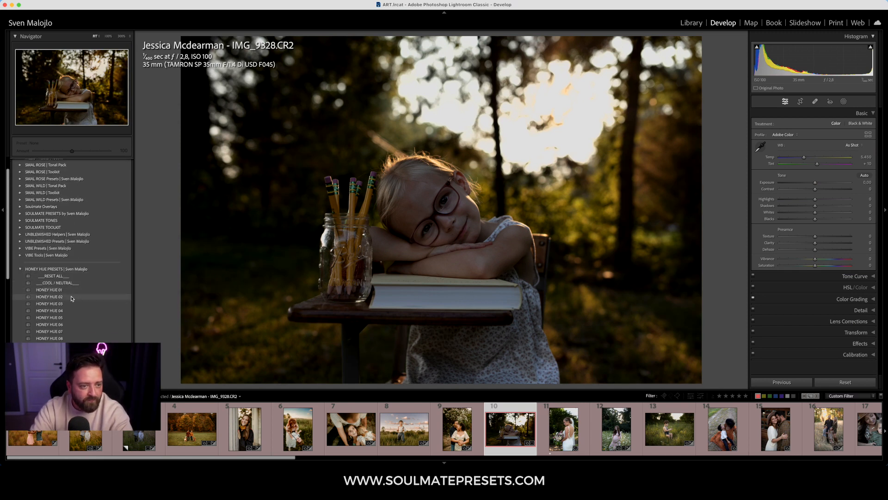
scroll(70, 324, "down", 4)
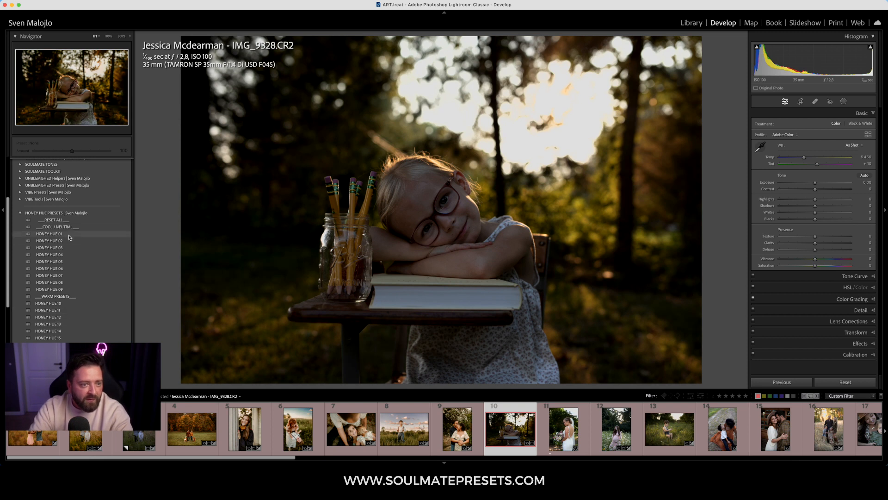
left_click(68, 268)
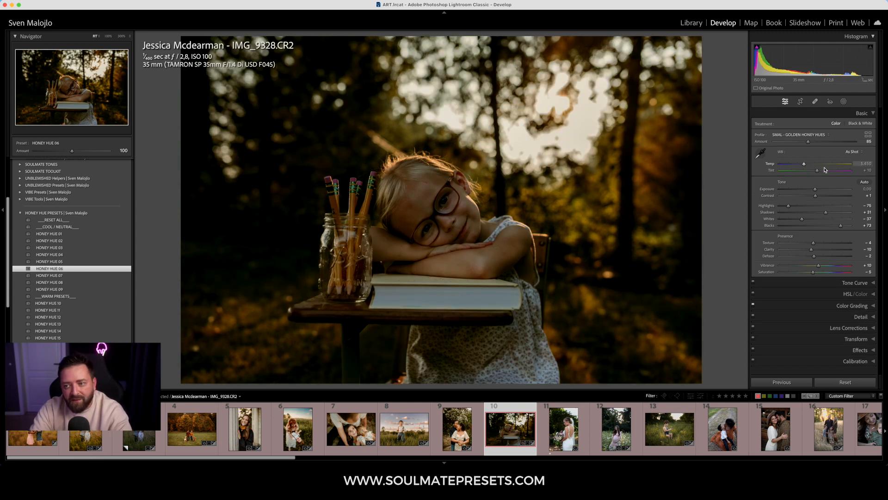
left_click_drag(818, 191, 825, 192)
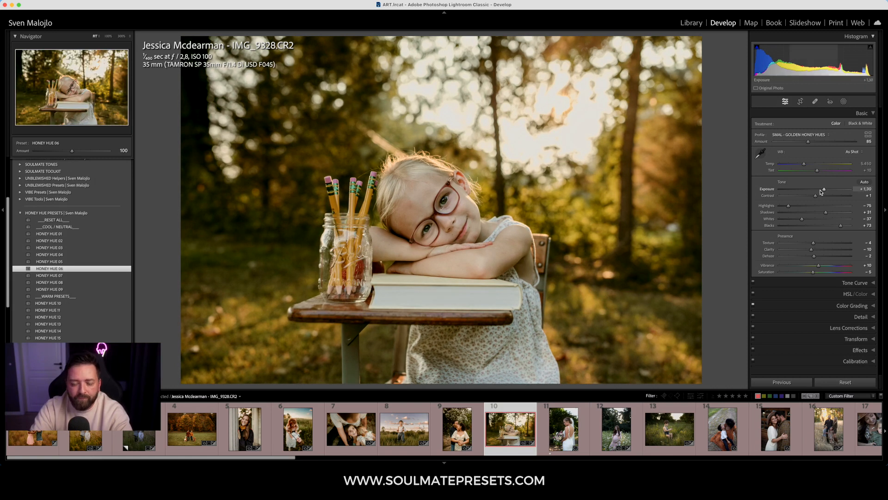
- Try the Auto white balance, reset its temperature and tint, and warm the temperature to 6,758
left_click(855, 151)
left_click(849, 158)
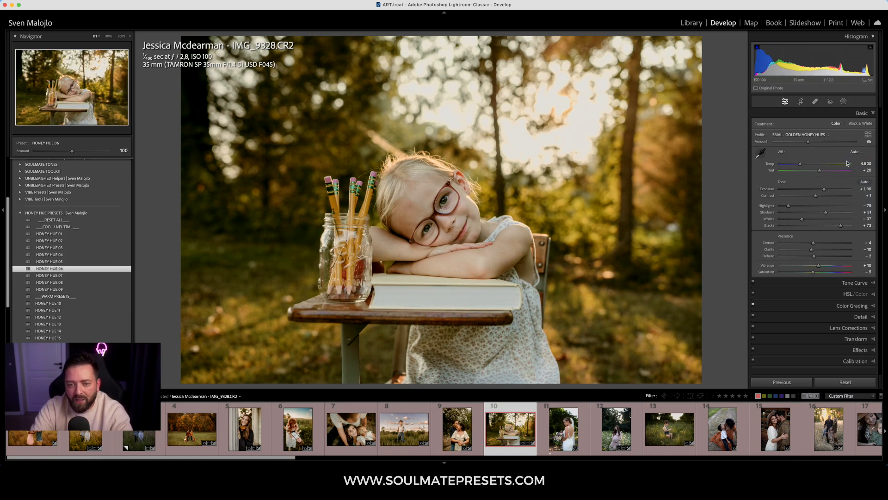
double_click(802, 164)
left_click_drag(820, 172, 819, 172)
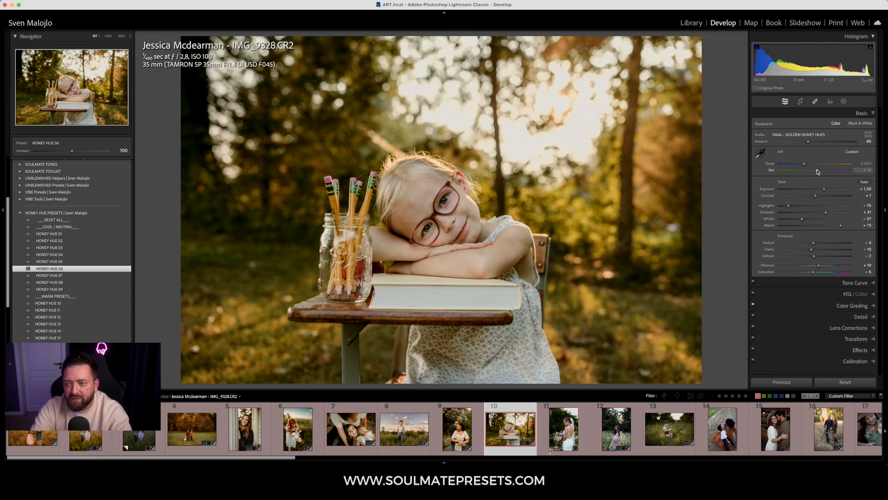
left_click(809, 164)
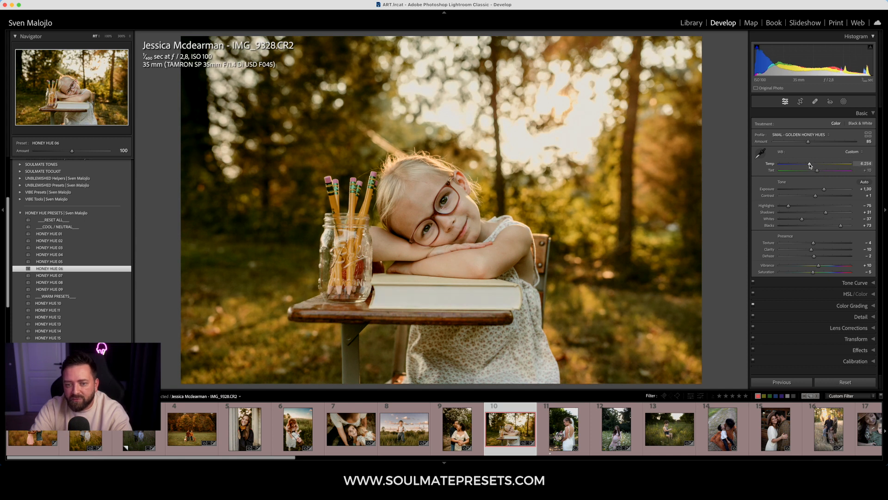
left_click_drag(810, 166, 814, 166)
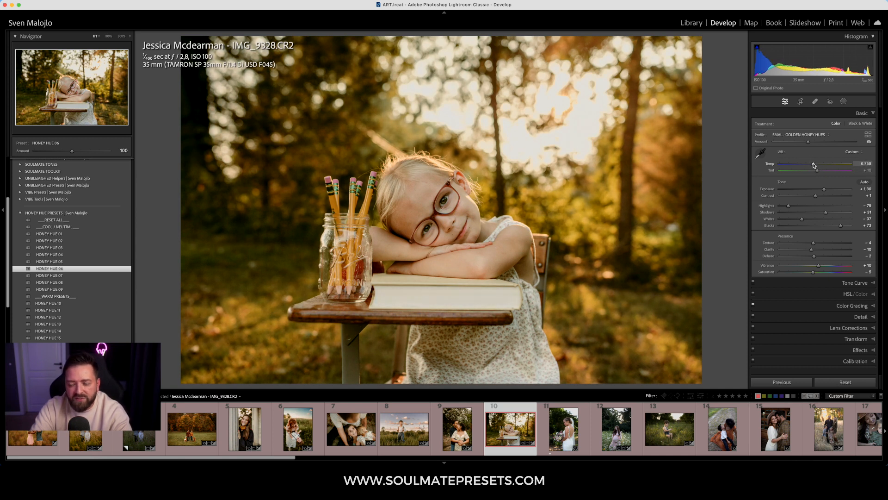
- Set the white balance of the girl's photo to Cloudy and raise the tint to +21
left_click(853, 152)
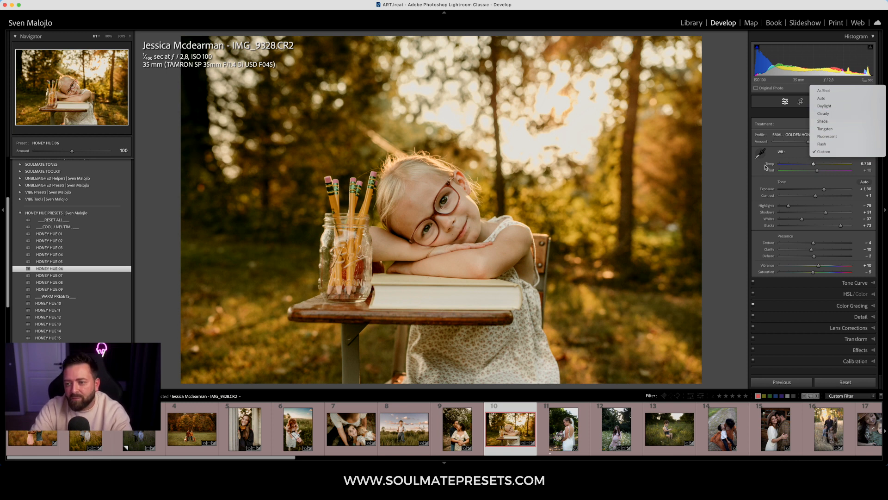
left_click(826, 113)
left_click_drag(817, 171, 821, 171)
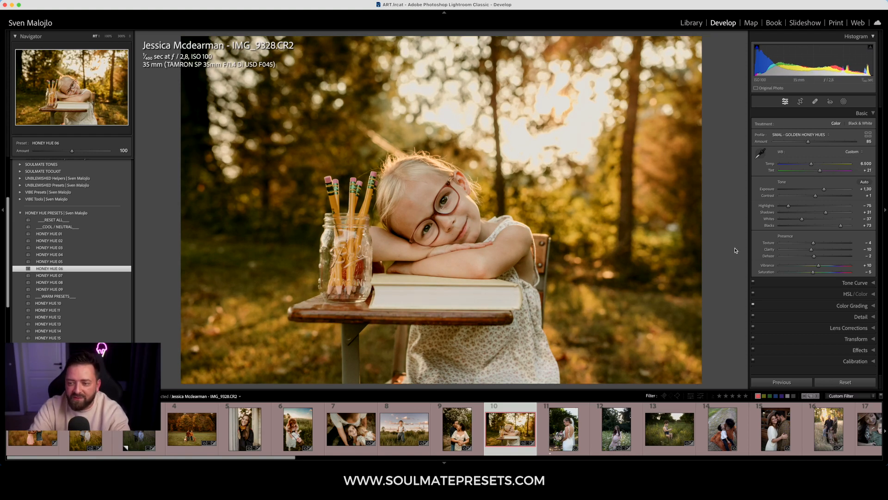
- Straighten the girl's photo further by setting the crop angle to about -2.34
left_click(801, 101)
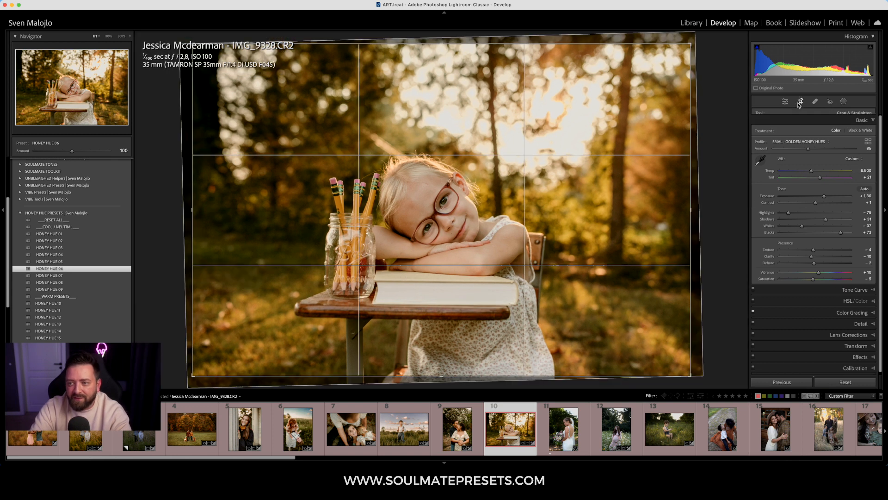
left_click_drag(813, 147, 814, 147)
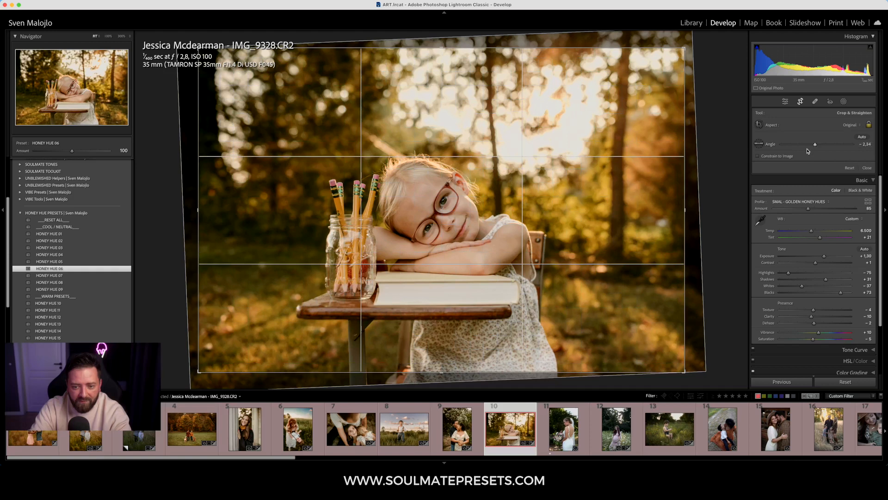
key("r")
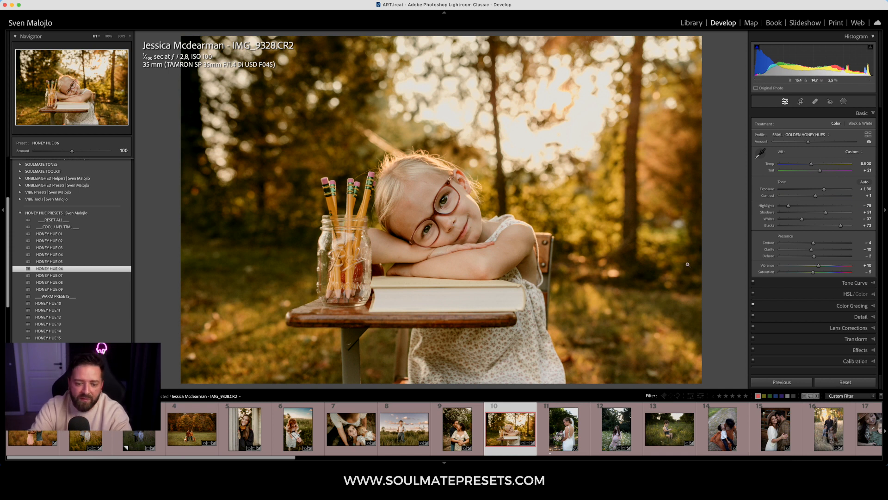
- Open the maternity photo of the woman in the wildflower field and examine her face up close
scroll(588, 427, "down", 3)
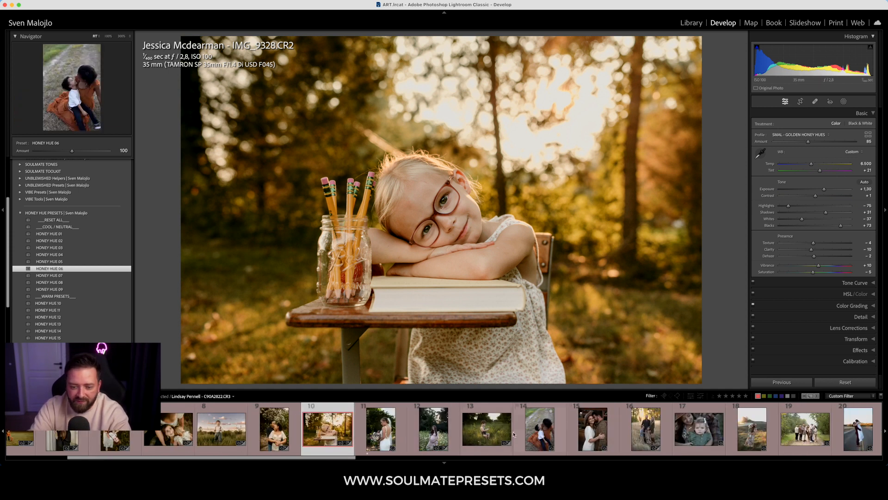
left_click(451, 439)
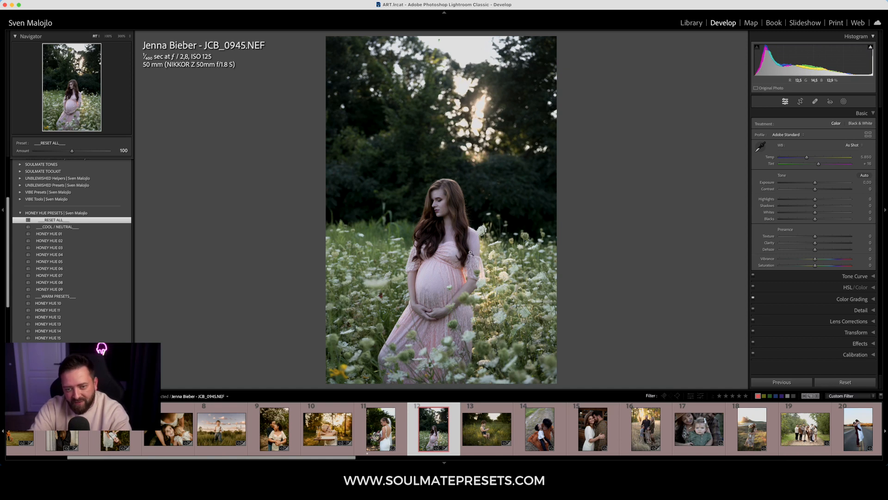
left_click(429, 213)
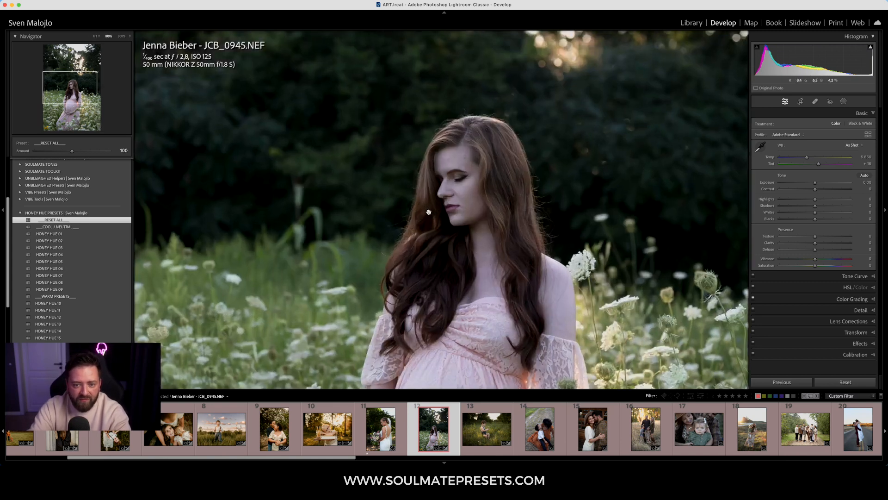
left_click(427, 211)
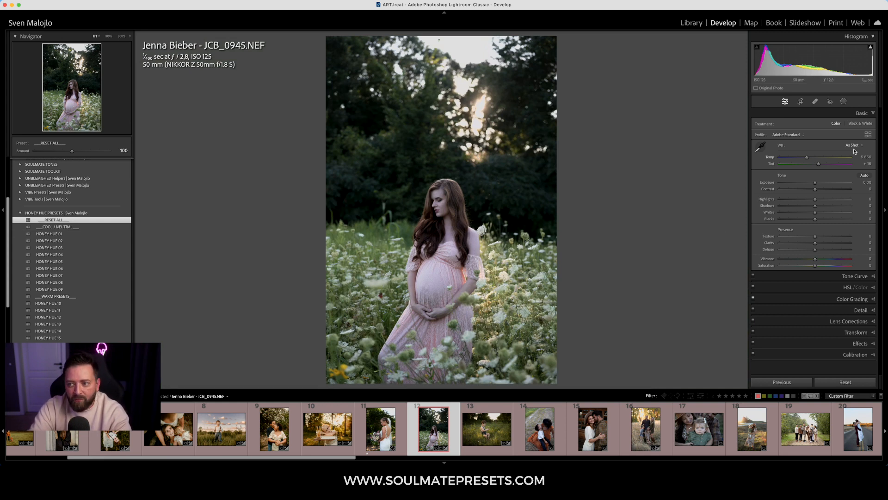
- Set the maternity photo's white balance to Auto, adjust it to temperature 7,798 and tint +21, and view the result up close
left_click(853, 145)
left_click(849, 151)
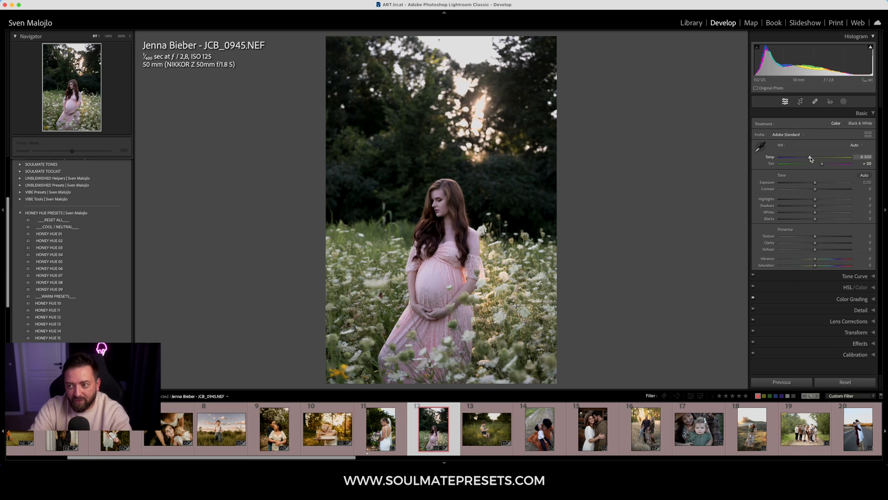
left_click_drag(823, 164, 821, 159)
left_click(404, 267)
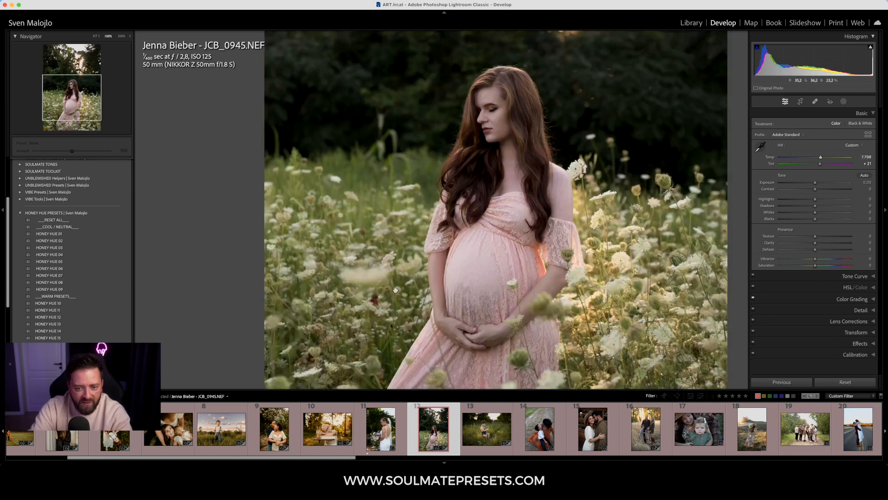
- Apply the HONEY HUE 15 preset to the maternity photo and check the result up close
left_click(404, 267)
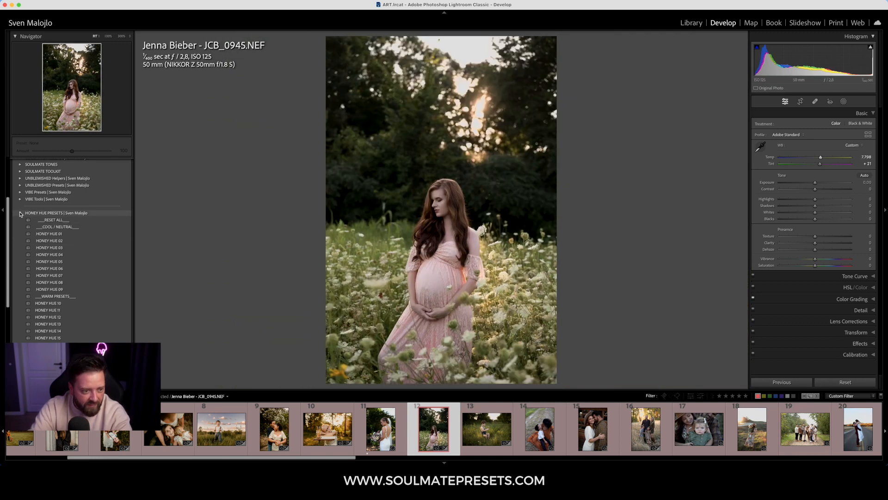
scroll(50, 245, "down", 2)
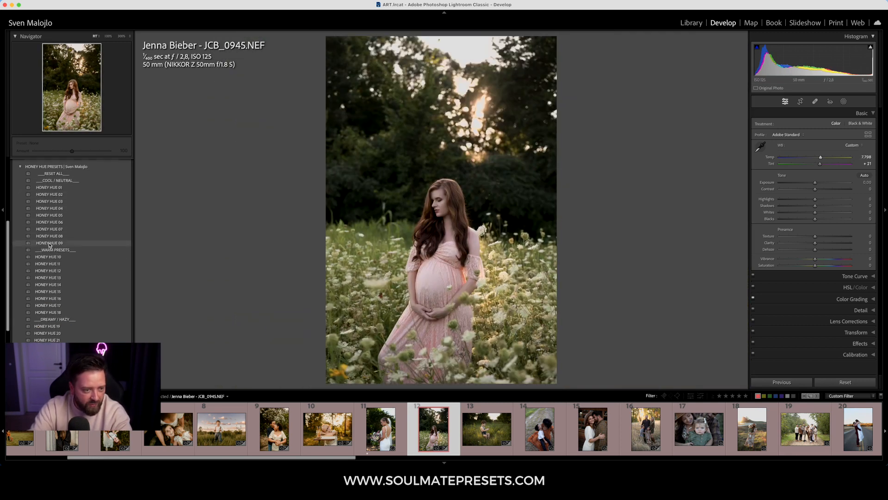
left_click(56, 291)
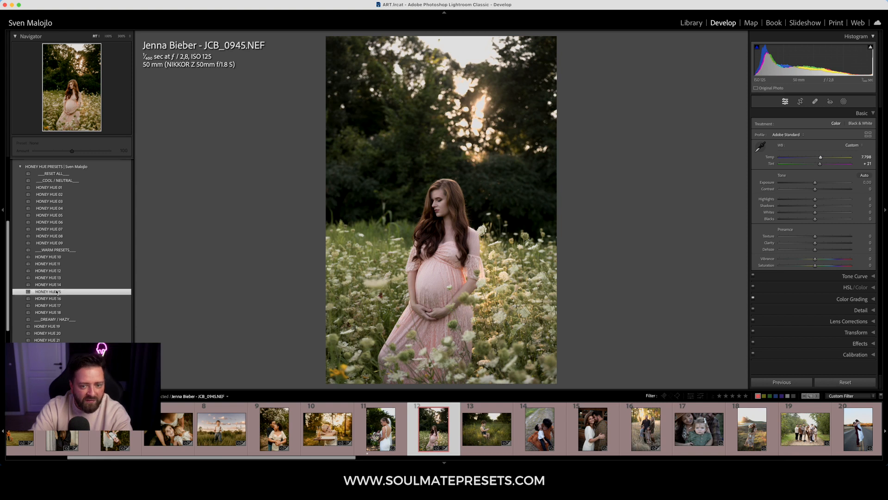
left_click(430, 288)
left_click(430, 288)
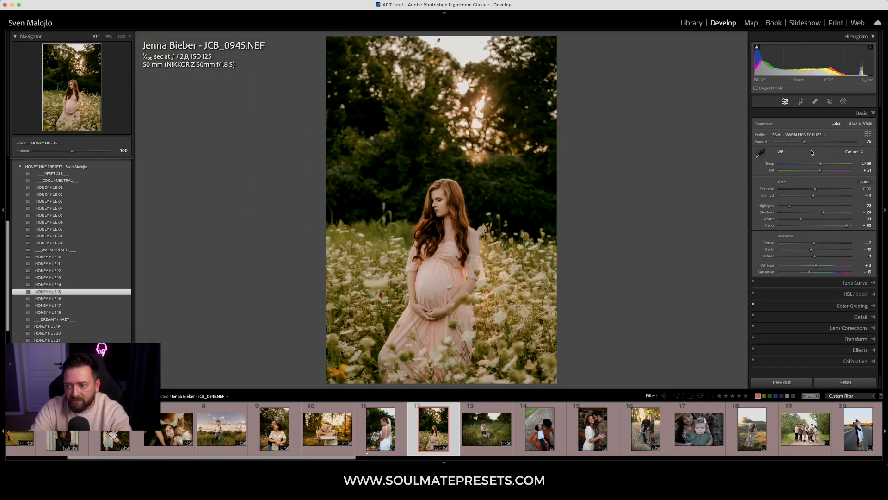
- Warm the maternity photo's white balance to temperature 8,938 and tint +40
left_click_drag(821, 173, 825, 172)
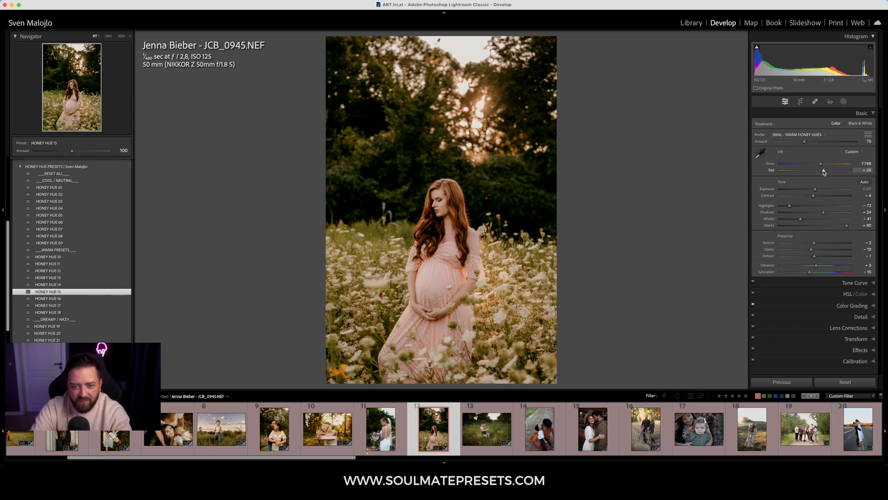
left_click_drag(822, 165, 827, 166)
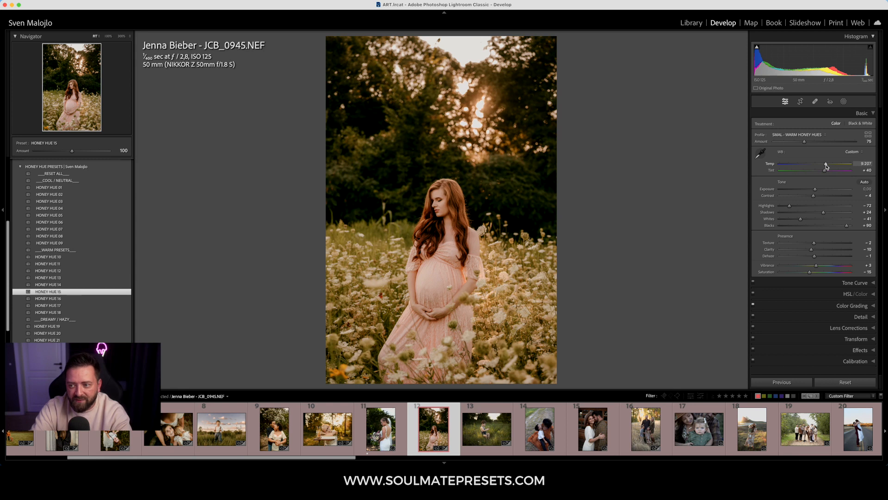
left_click_drag(827, 167, 825, 167)
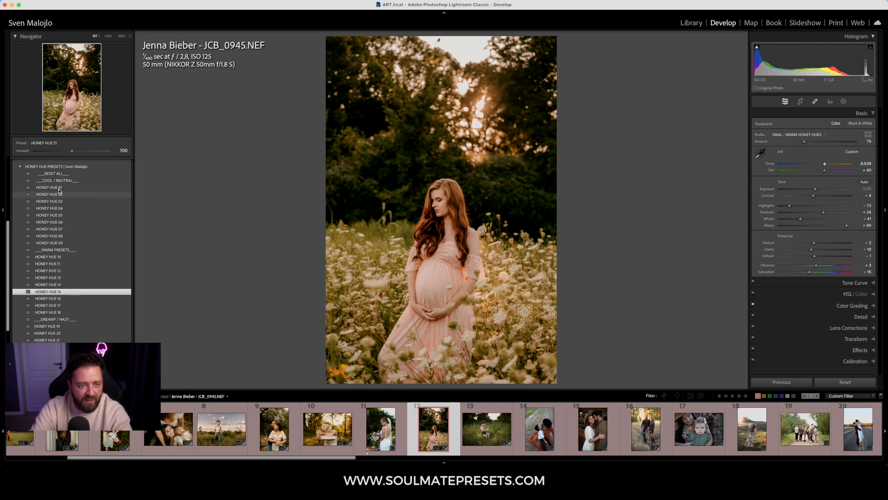
- Apply the COMPLETE PORTRAIT RETOUCH AI mask preset to the maternity photo and set its amount to 87
left_click(20, 167)
left_click(437, 193)
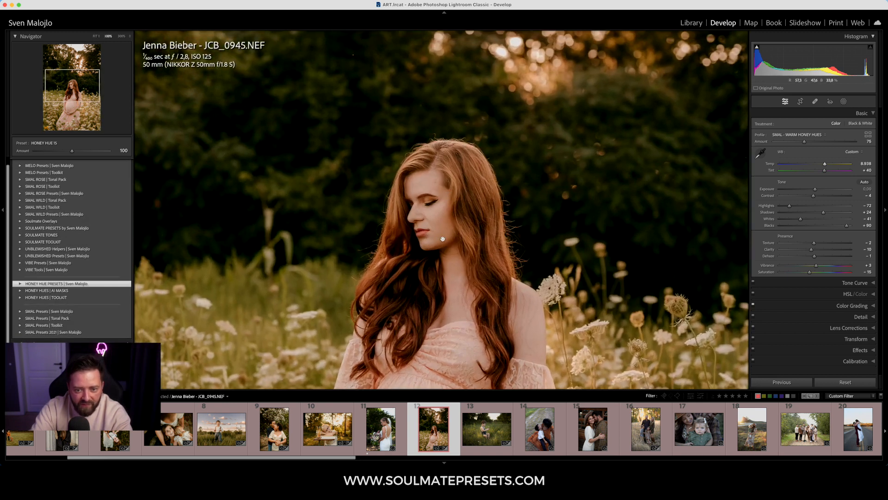
left_click(20, 291)
scroll(67, 287, "down", 7)
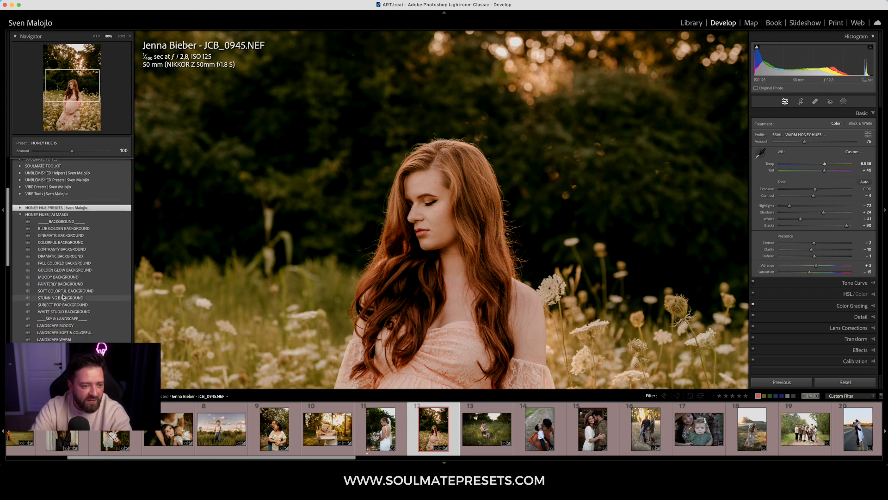
scroll(68, 287, "down", 2)
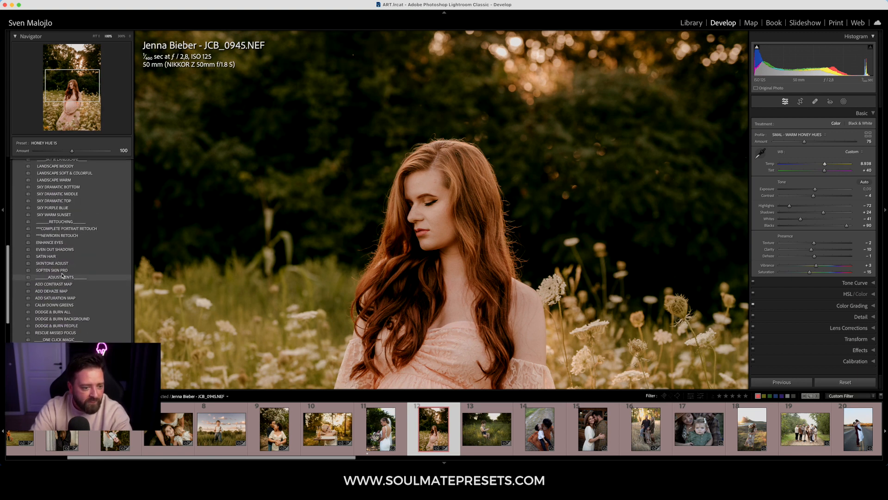
left_click(67, 229)
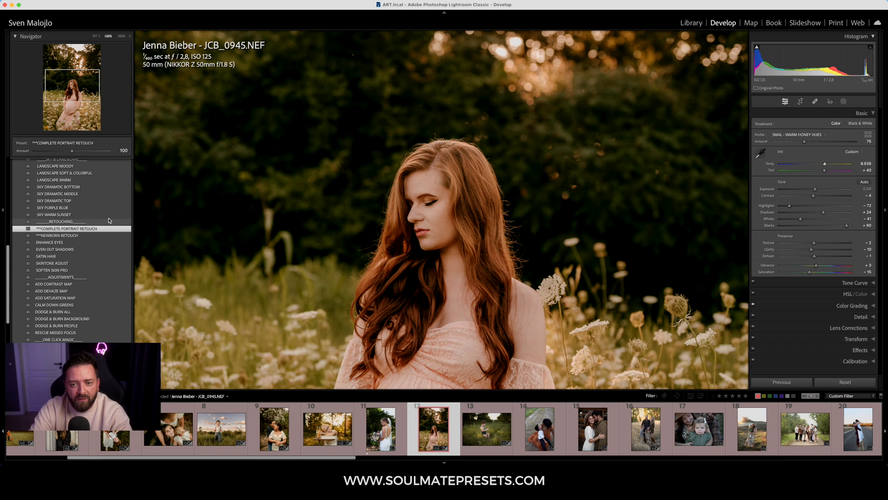
left_click_drag(427, 264, 419, 193)
left_click_drag(72, 152, 103, 164)
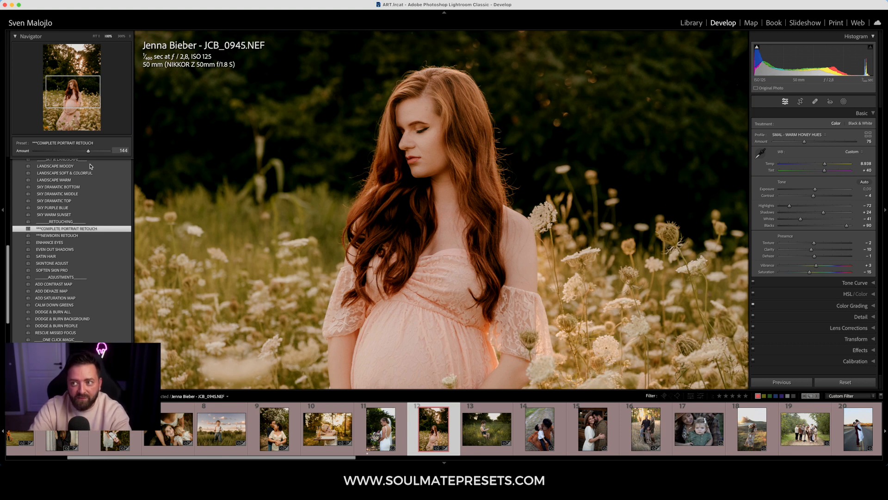
left_click_drag(47, 167, 34, 168)
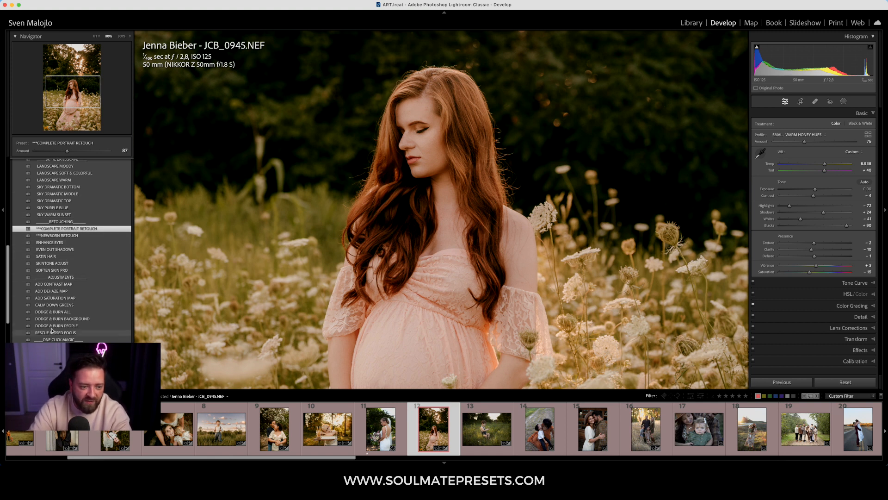
- Add the SATIN HAIR AI mask preset to the maternity photo at amount 200 and inspect the hair and face up close
left_click(53, 257)
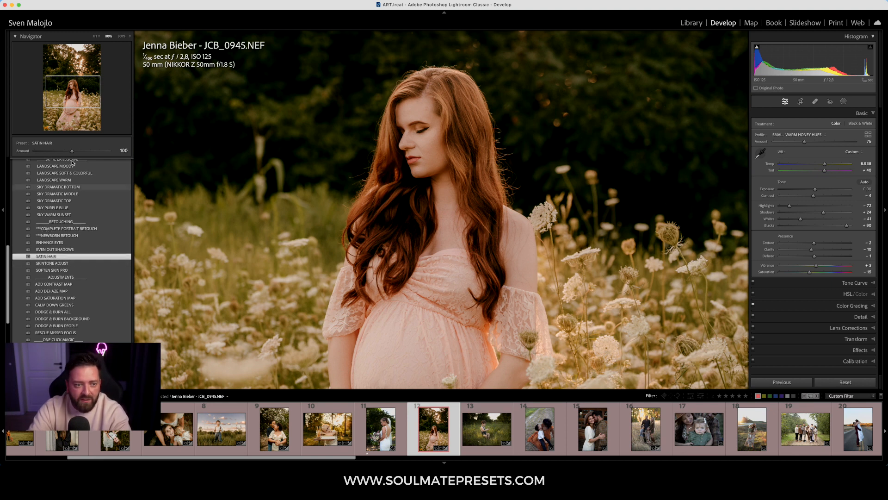
left_click_drag(106, 156, 110, 157)
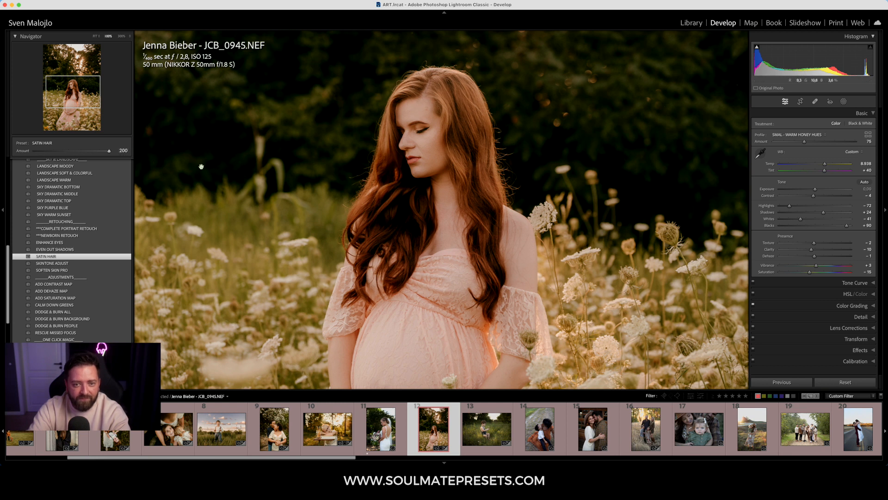
left_click(466, 142)
left_click(461, 255)
left_click(462, 255)
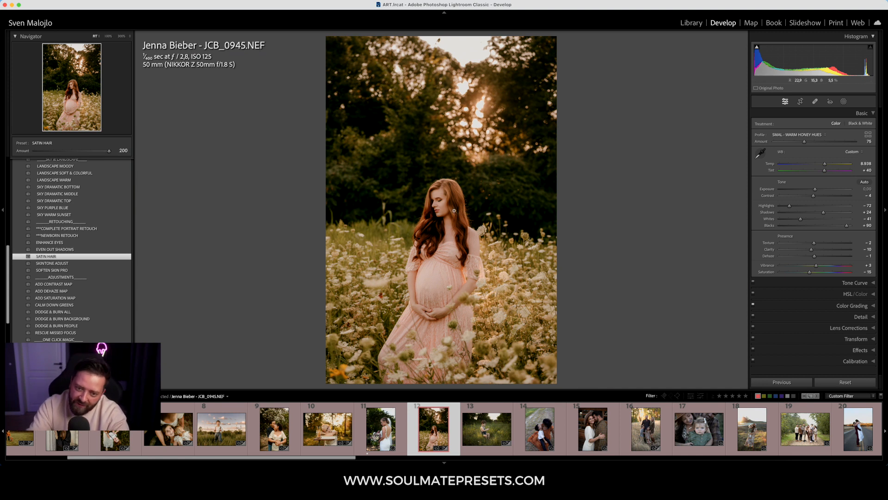
left_click(454, 207)
left_click(461, 216)
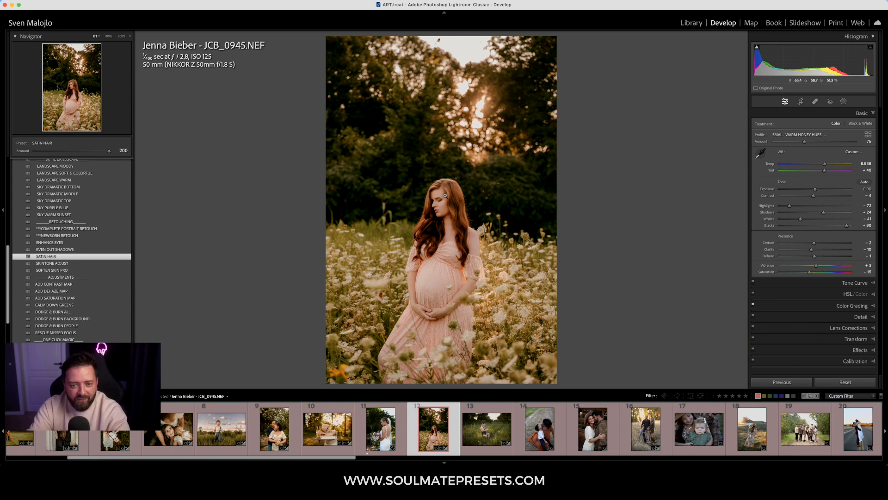
left_click(445, 196)
left_click(435, 216)
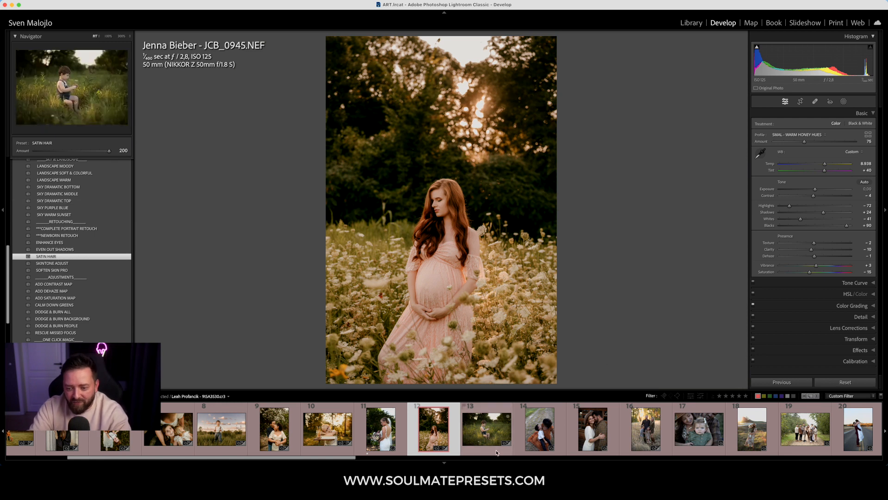
- Open the photo of the boy sitting in the grass and apply the HONEY HUE 11 preset
left_click(501, 418)
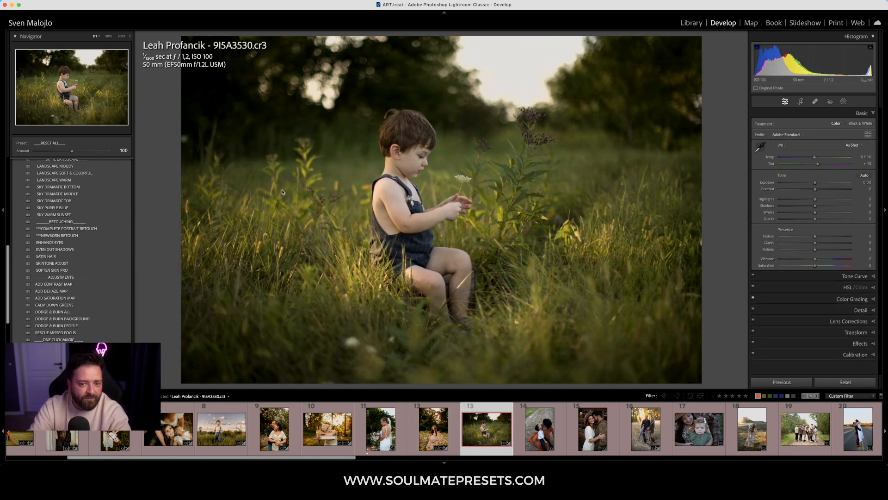
scroll(81, 235, "up", 3)
scroll(80, 235, "up", 5)
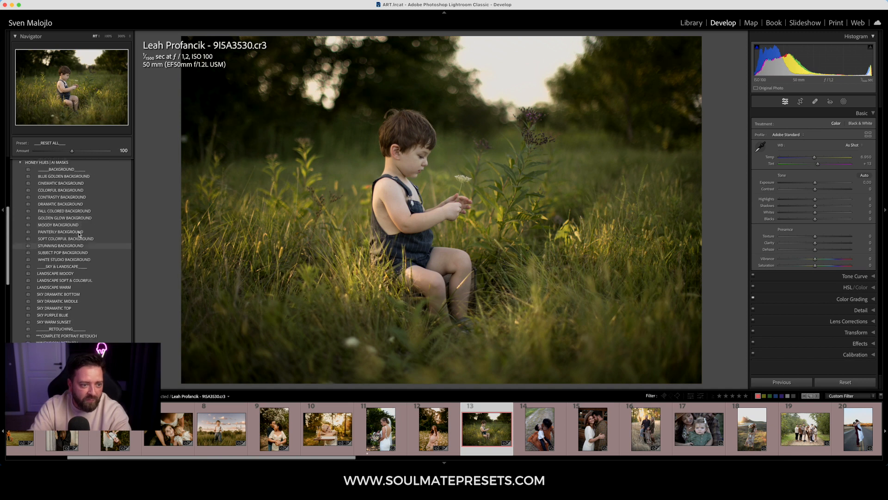
scroll(22, 167, "up", 8)
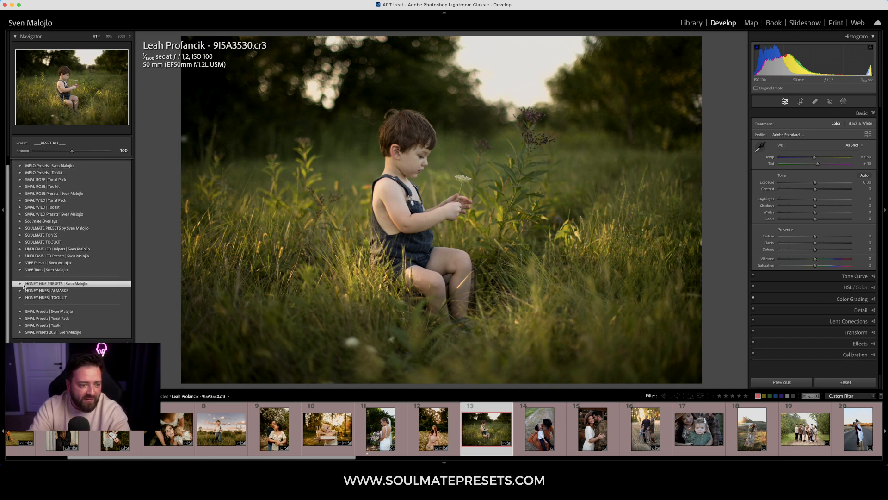
scroll(74, 265, "down", 8)
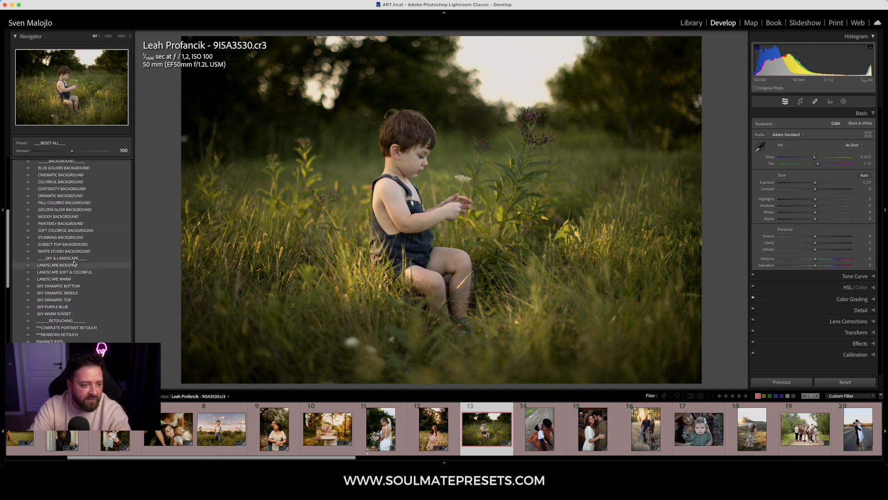
scroll(73, 265, "up", 5)
left_click(20, 227)
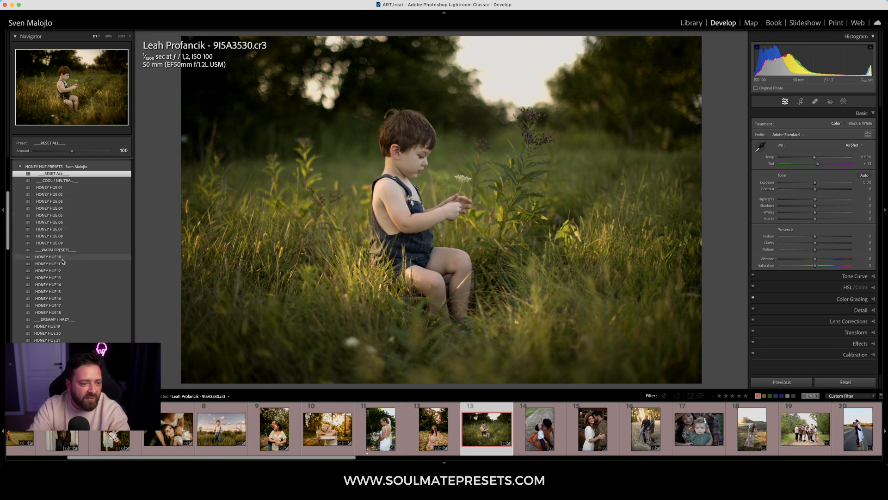
left_click(48, 264)
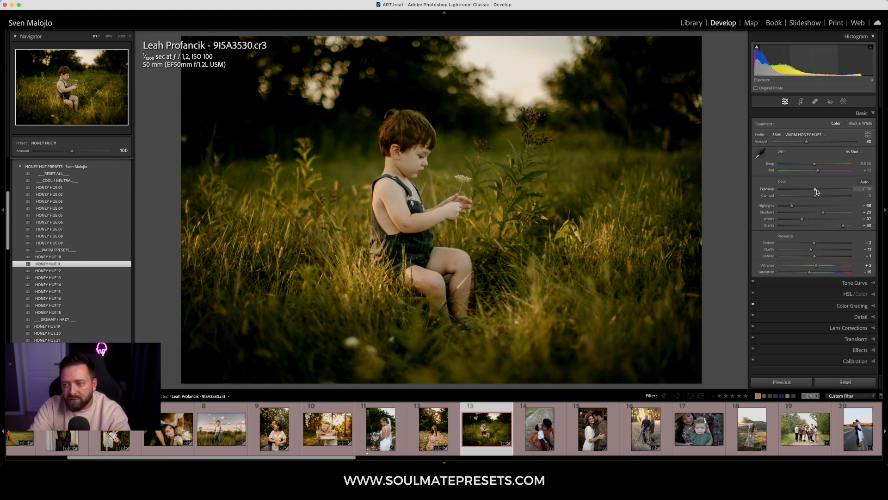
- Set the boy's photo to profile amount 110, temperature 9,429, tint +23 and exposure +0.05, and compare it side by side with the original
left_click_drag(817, 192, 818, 192)
left_click_drag(807, 142, 823, 174)
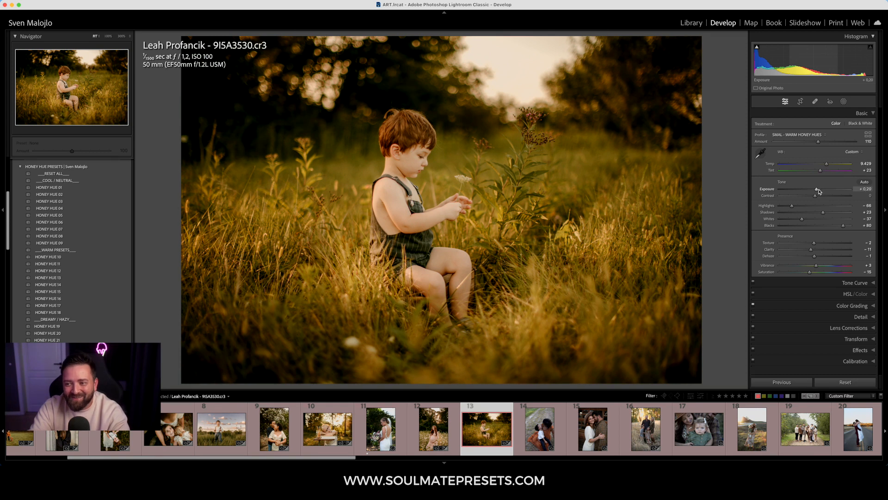
left_click_drag(817, 190, 814, 189)
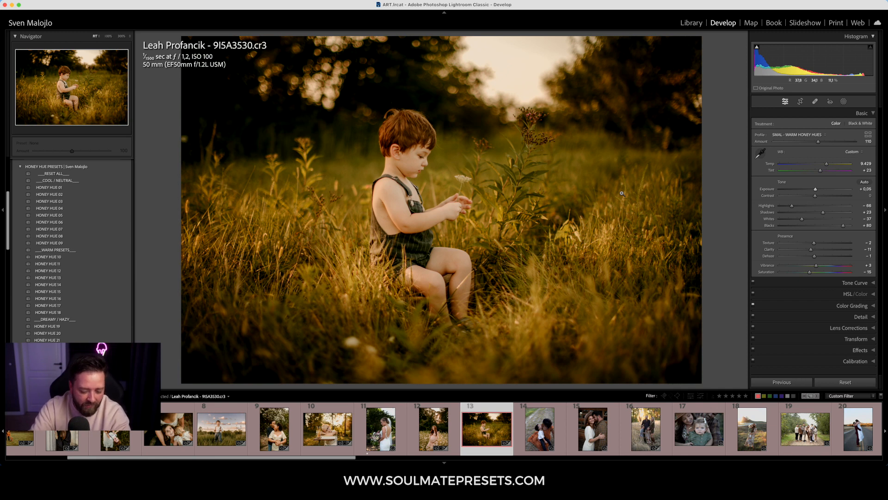
key("y")
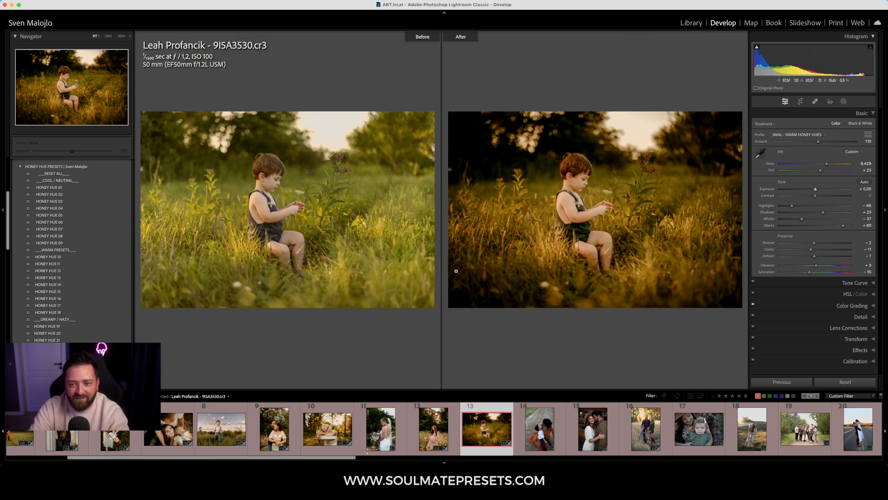
key("Tab")
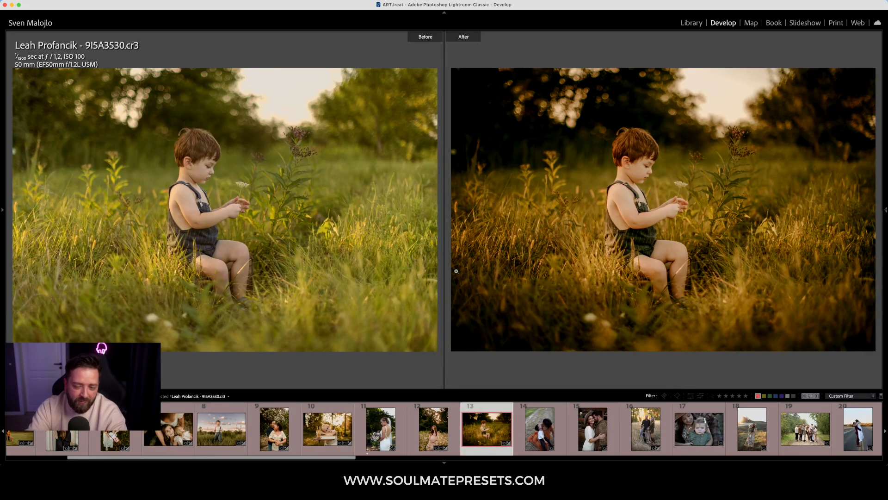
key("Tab")
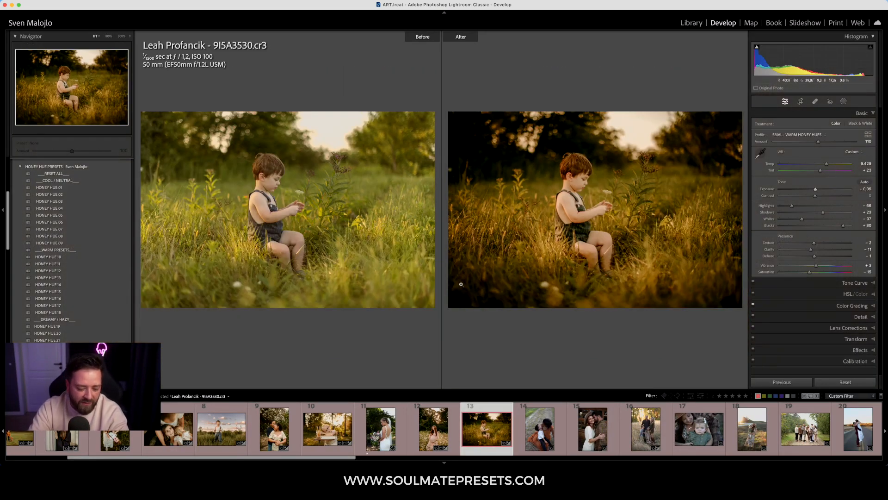
key("y")
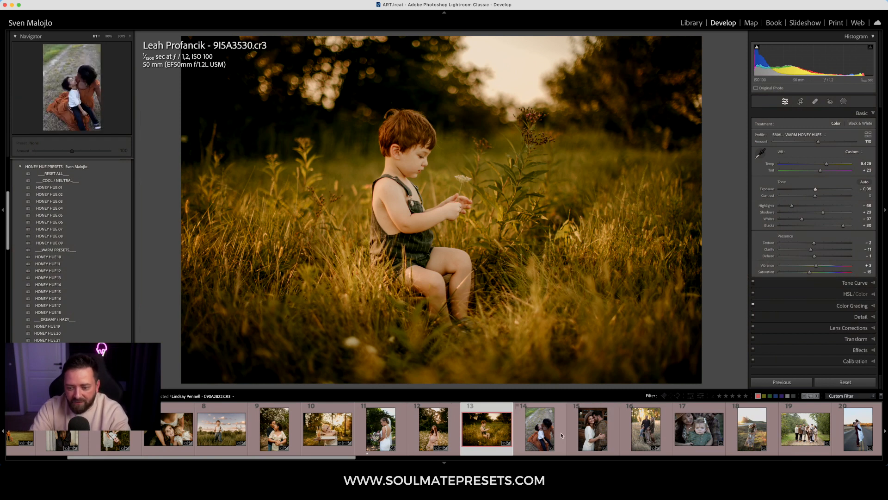
- Open the photo of the mother in the orange dress embracing her son
scroll(614, 435, "right", 3)
scroll(523, 440, "right", 1)
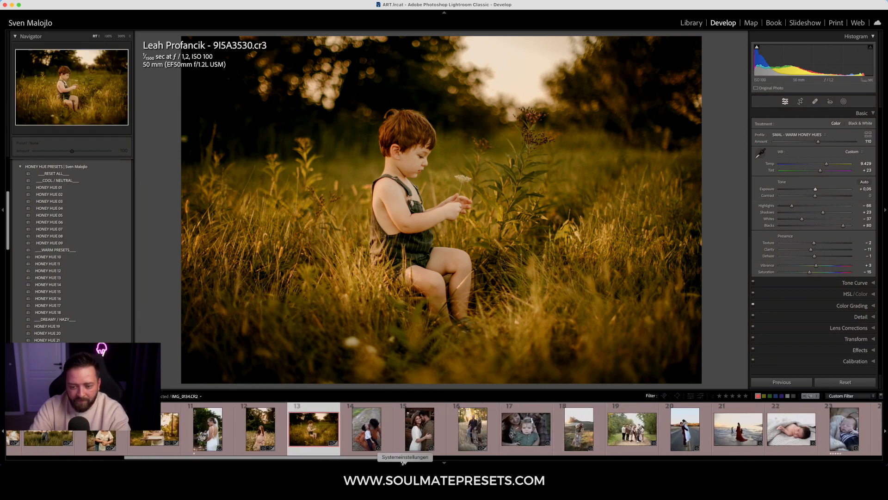
left_click(366, 429)
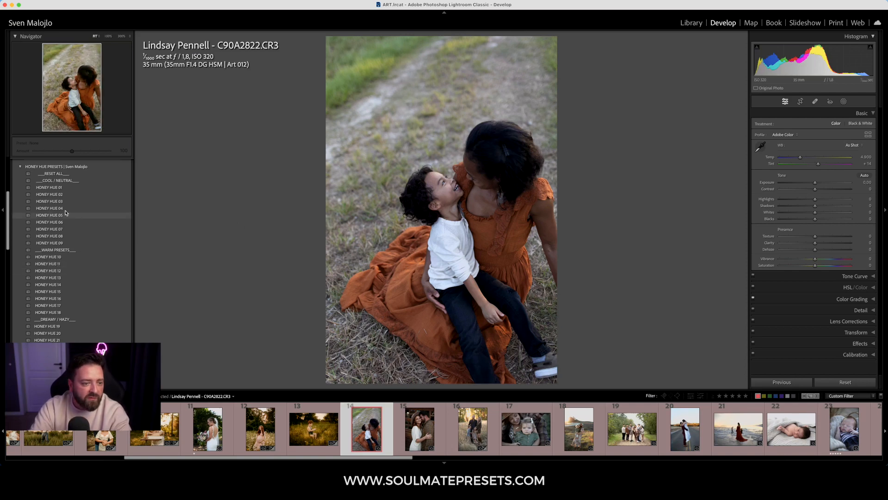
- Try the warm presets from HONEY HUE 10 through HONEY HUE 16 on the mother-and-son photo
left_click(65, 257)
left_click(74, 264)
left_click(73, 278)
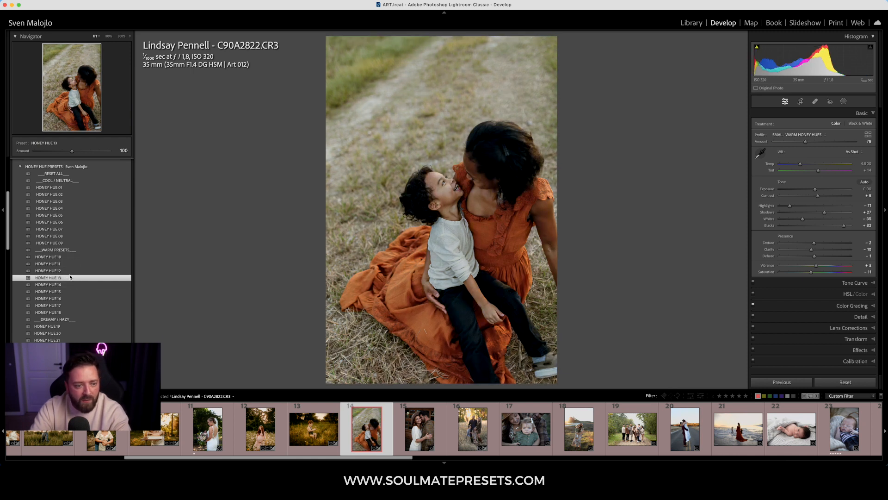
left_click(69, 271)
left_click(69, 278)
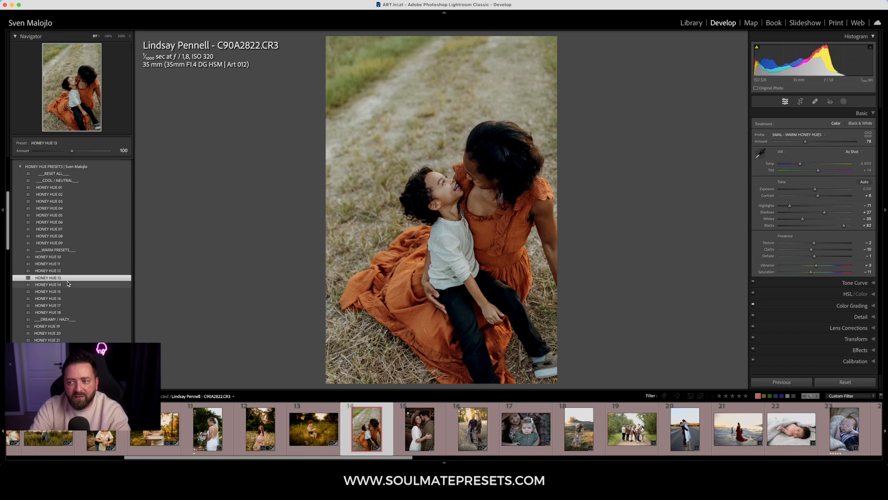
left_click(66, 285)
left_click(67, 291)
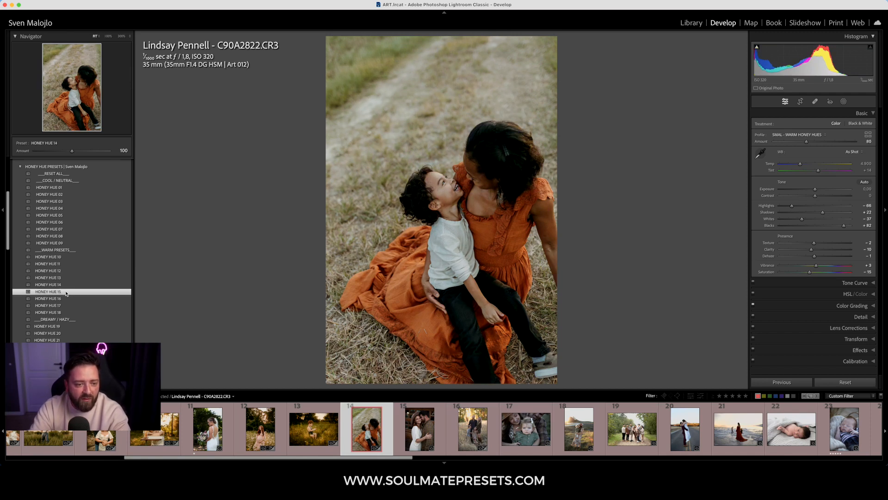
left_click(66, 285)
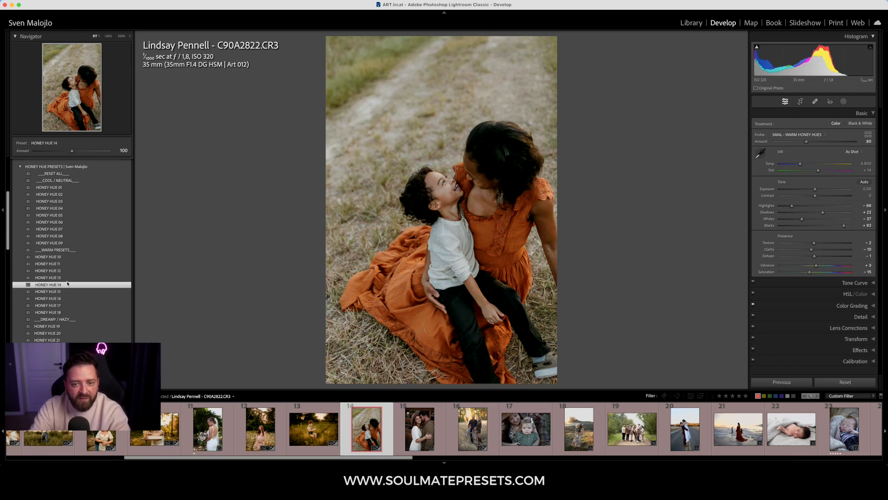
left_click(68, 299)
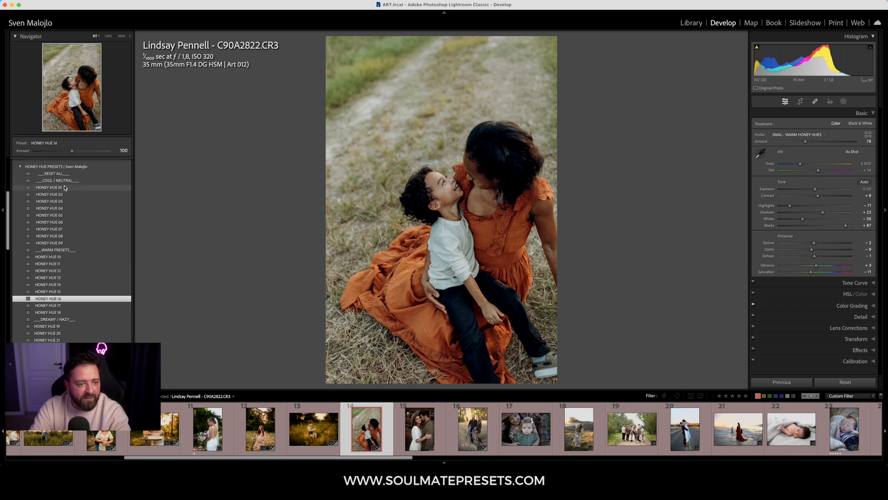
- Compare the neutral presets HONEY HUE 04 to 07 on the mother-and-son photo and apply HONEY HUE 06
left_click(65, 209)
left_click(66, 215)
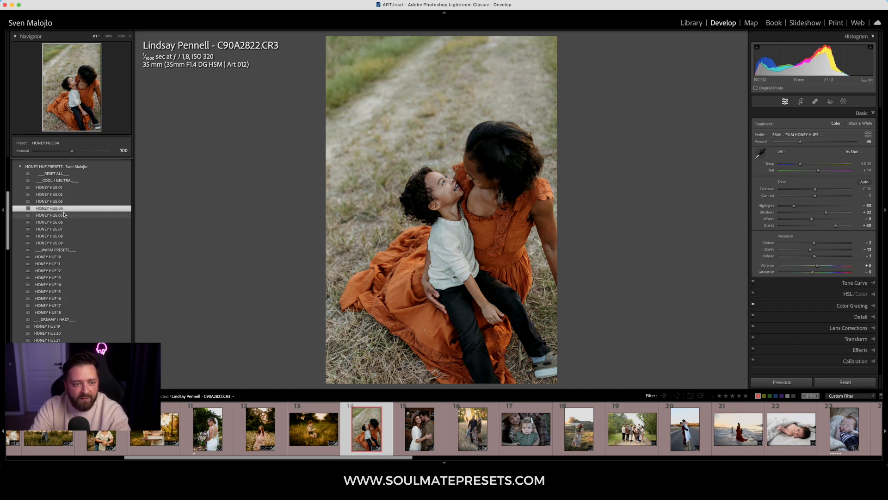
left_click(65, 223)
left_click(67, 230)
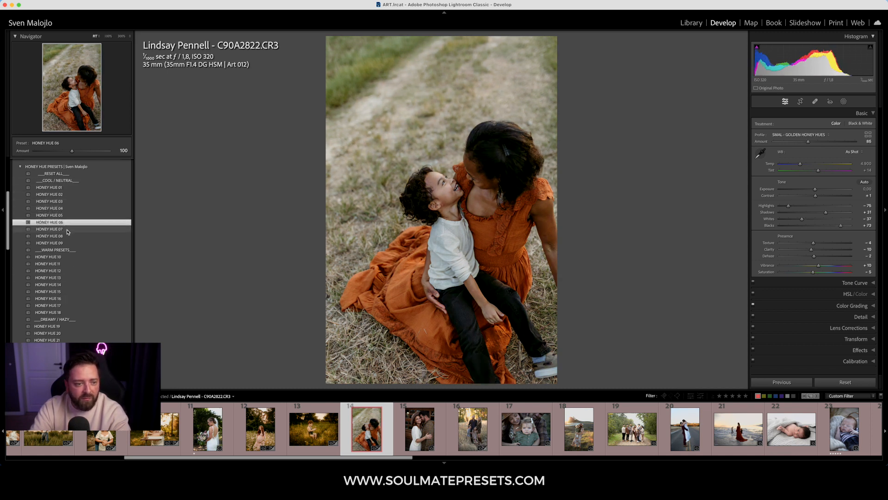
left_click(67, 223)
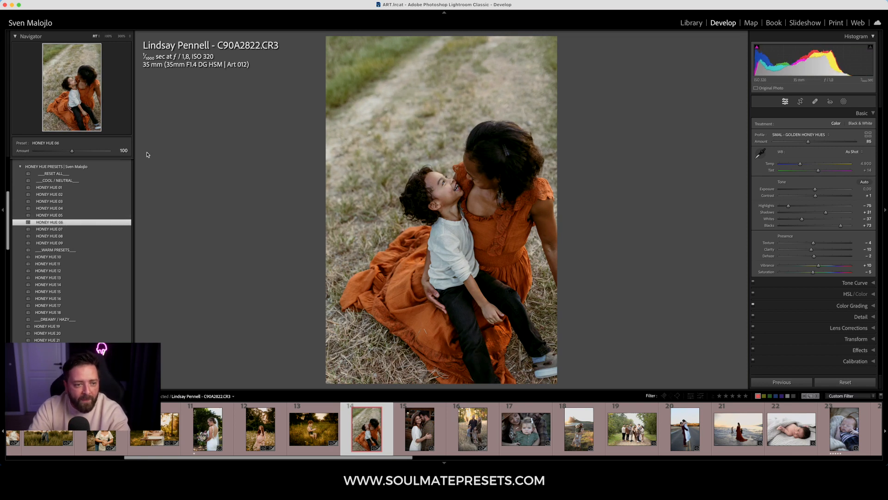
- Set the mother-and-son photo to temperature 7,033, exposure +0.15 and profile amount 82
left_click_drag(800, 165, 819, 171)
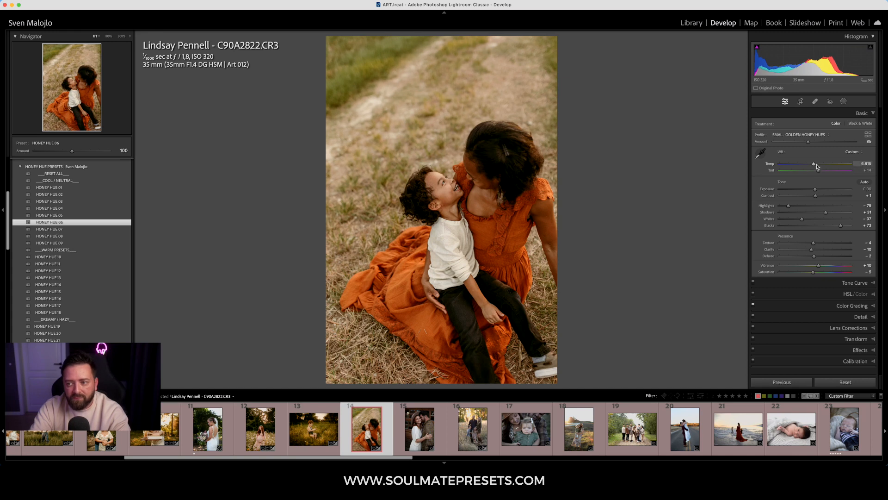
left_click_drag(815, 189, 817, 190)
left_click_drag(808, 145, 809, 147)
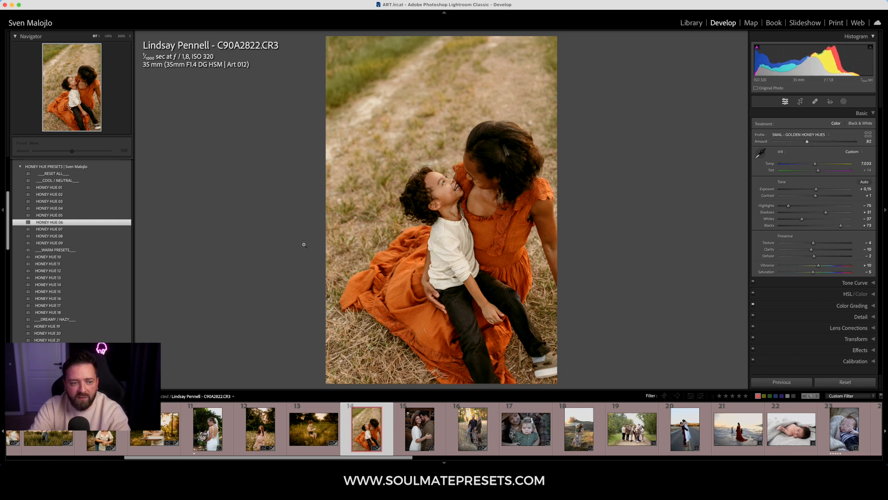
- Add the GOLDEN GLOW BACKGROUND AI mask preset to the mother-and-son photo at amount 41
left_click(20, 167)
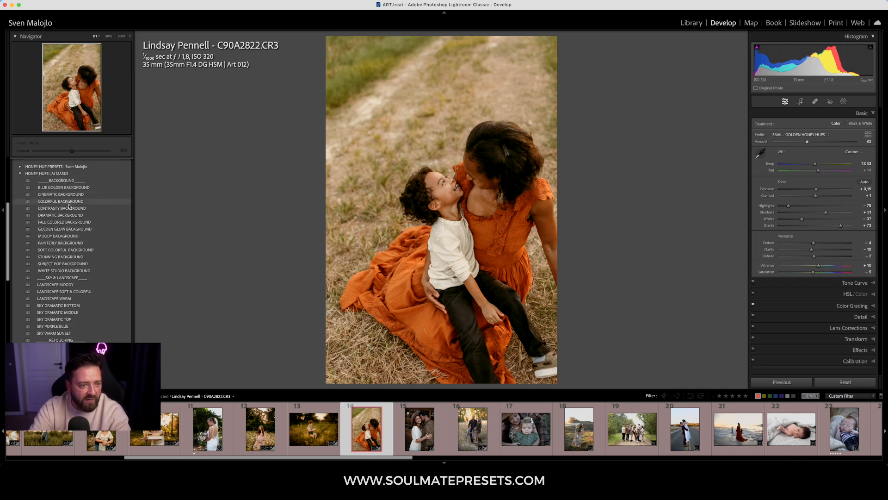
left_click(73, 229)
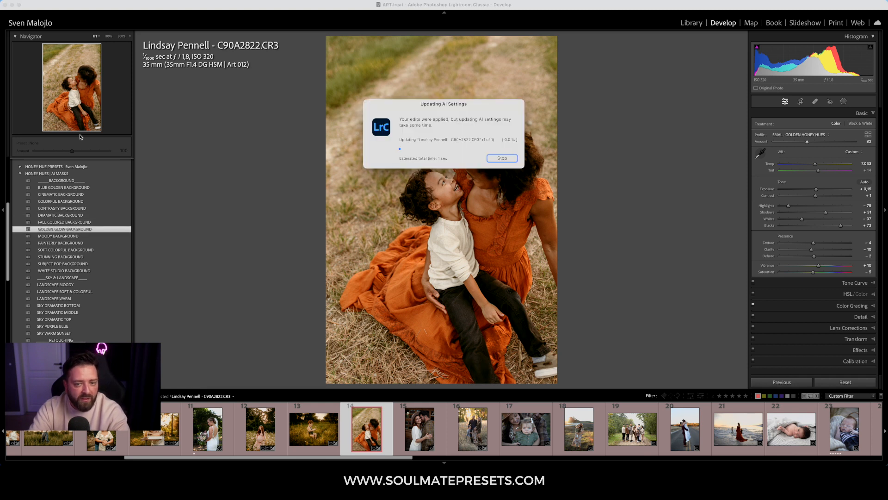
left_click_drag(74, 150, 51, 155)
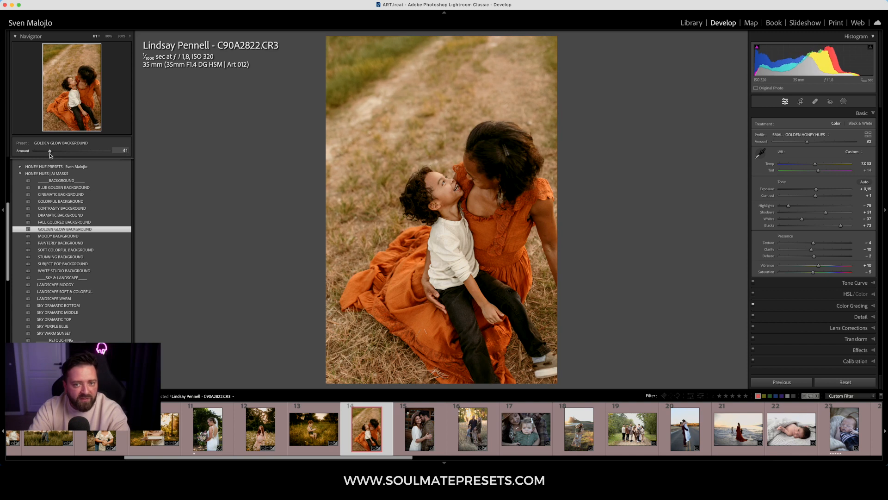
- Add the SUBJECT POP BACKGROUND AI mask preset at amount 52 and compare the mother-and-son photo side by side with the original
left_click(68, 264)
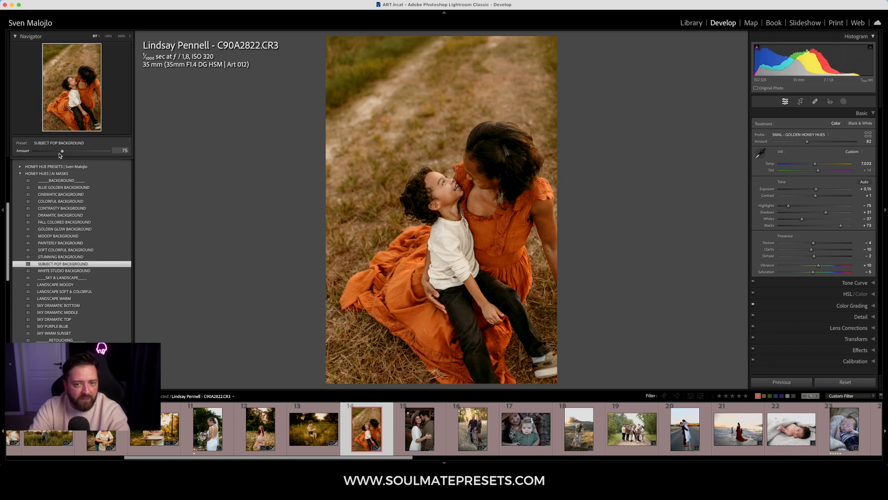
left_click_drag(55, 157, 52, 157)
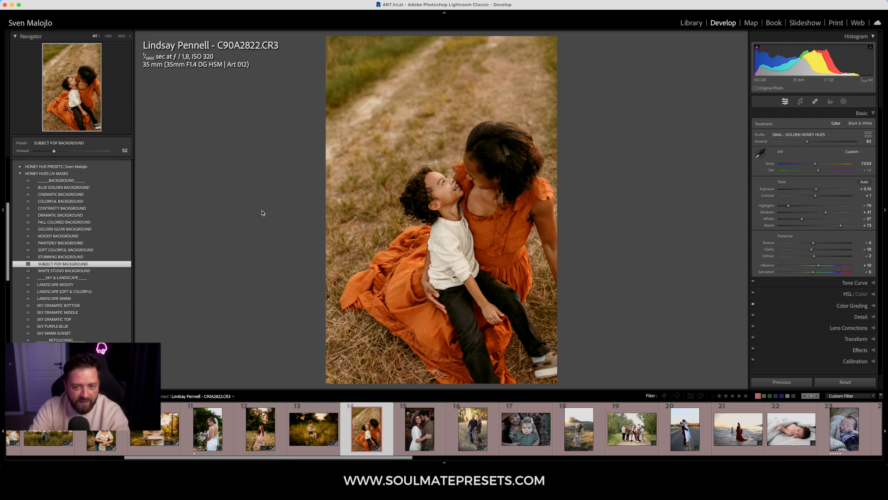
key("y")
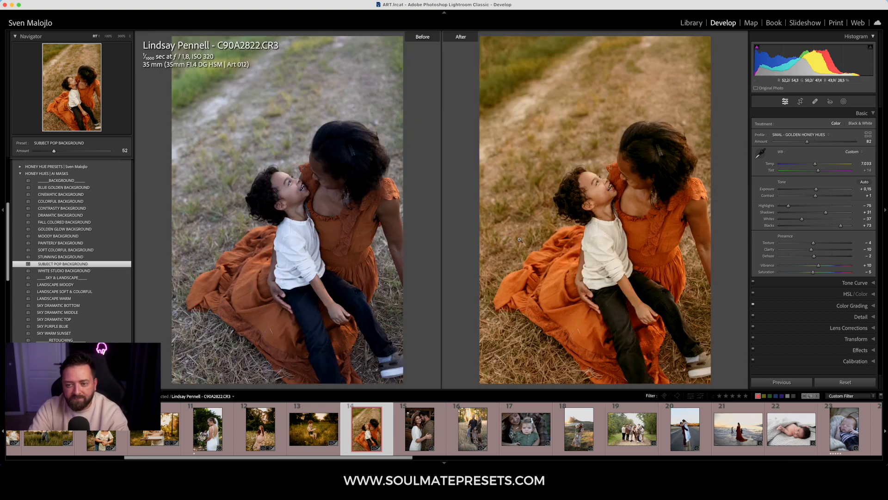
key("y")
- Open the couple's photo DSC_5996.nef, collapse the AI masks group and expand the HONEY HUE PRESETS group
left_click(436, 439)
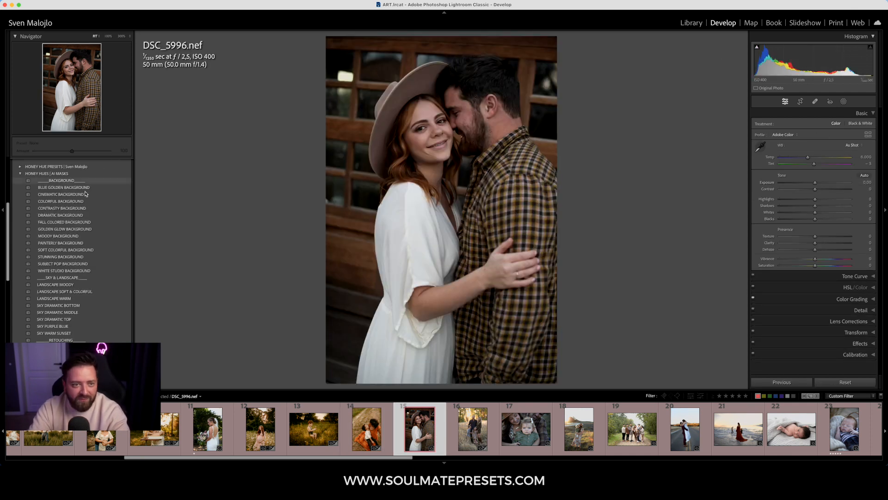
left_click(21, 174)
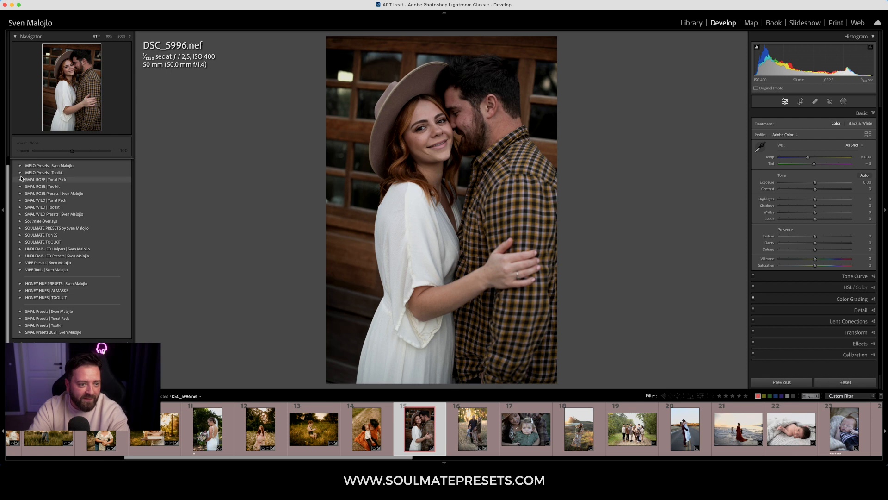
left_click(24, 284)
scroll(28, 287, "down", 4)
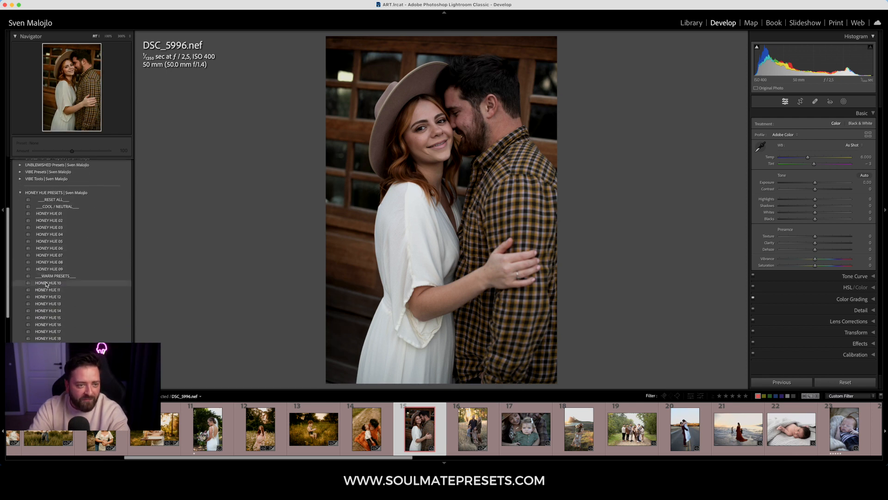
- Try the cool and neutral presets HONEY HUE 01 through 09 one by one on the couple's photo
left_click(65, 215)
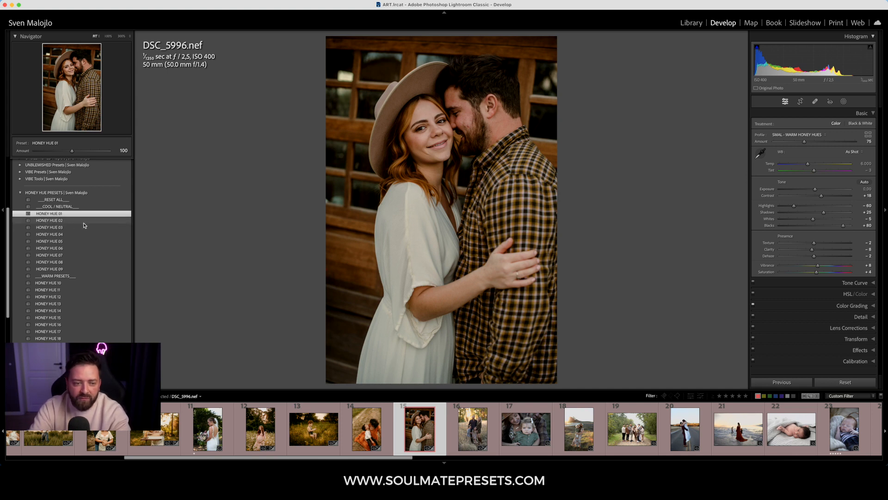
left_click(71, 222)
left_click(73, 228)
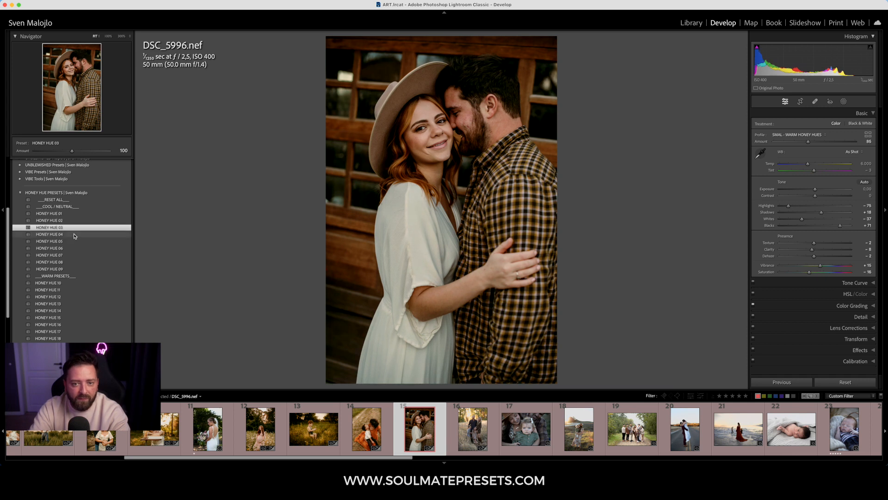
left_click(74, 234)
left_click(73, 242)
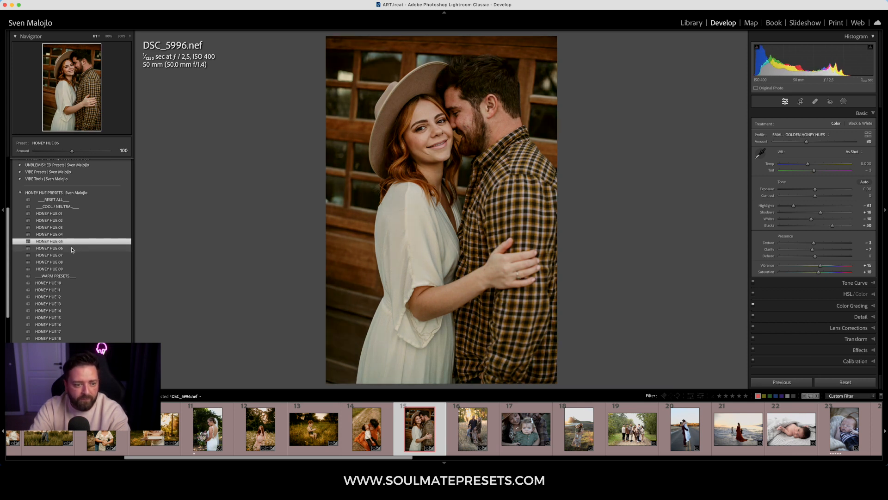
left_click(72, 248)
left_click(72, 256)
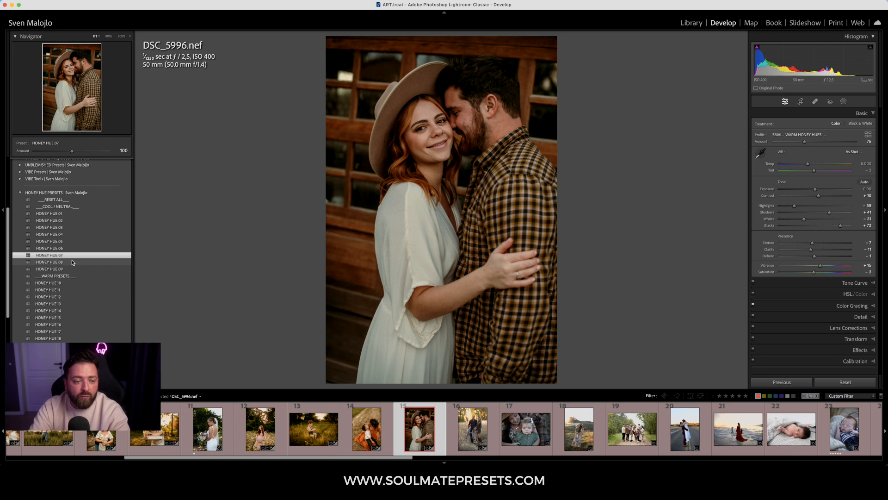
left_click(71, 262)
left_click(73, 269)
- Try the warm presets HONEY HUE 10 through 18 one by one on the couple's photo
scroll(73, 267, "down", 3)
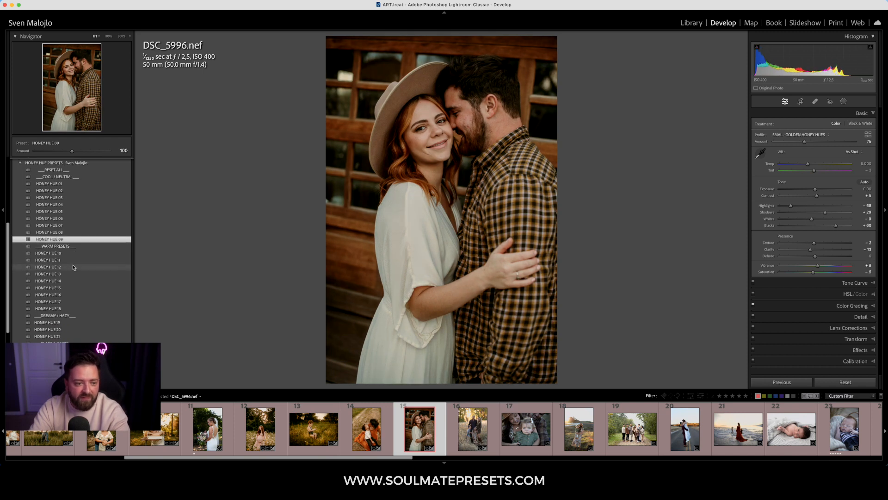
left_click(72, 253)
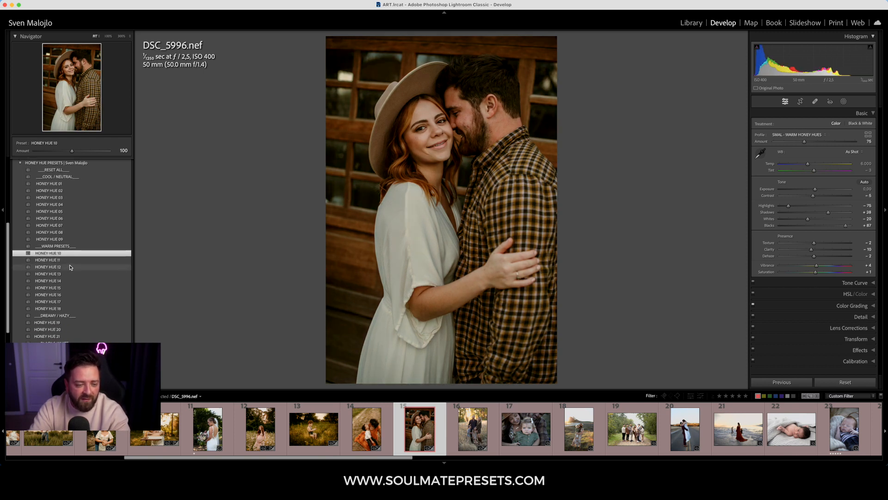
left_click(70, 260)
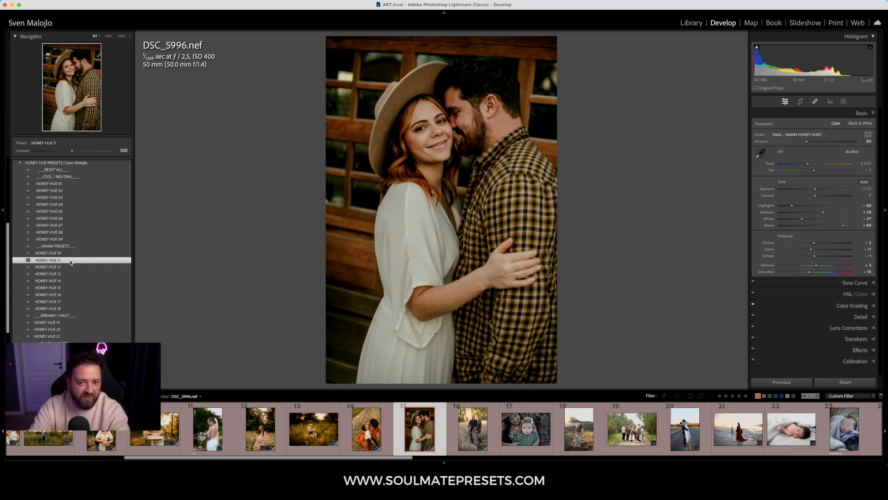
left_click(70, 268)
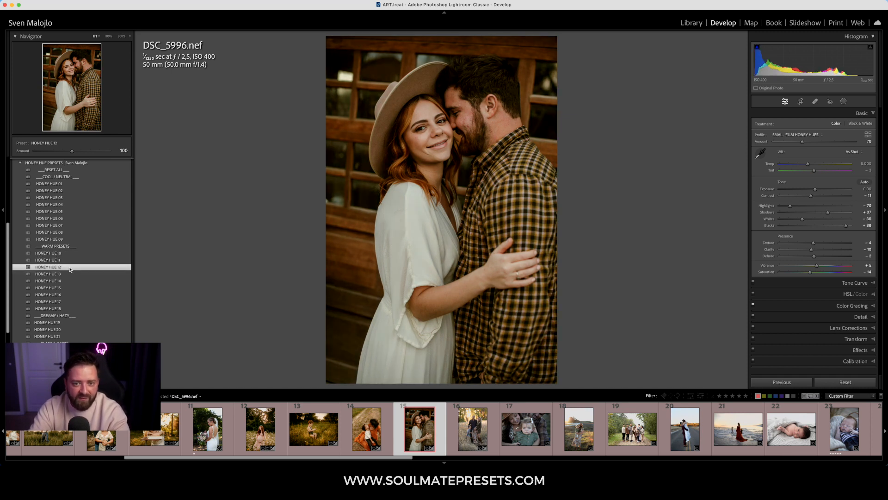
left_click(71, 275)
left_click(70, 280)
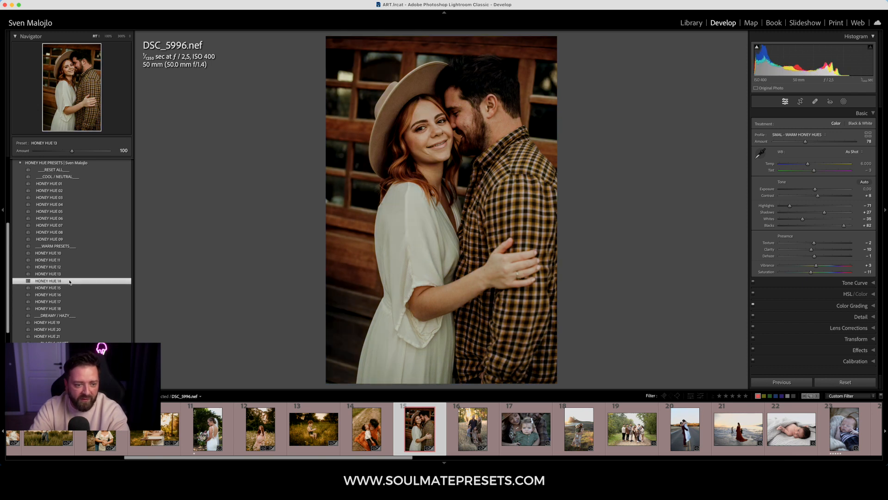
left_click(70, 288)
left_click(72, 295)
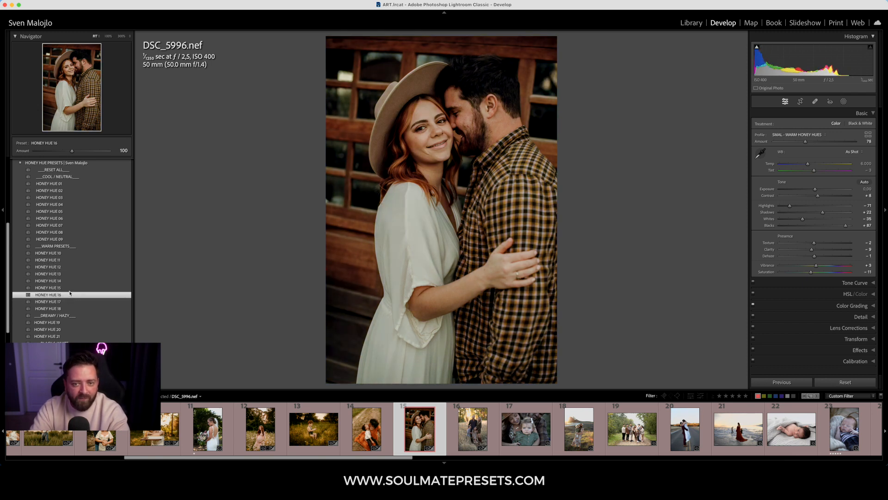
left_click(72, 301)
left_click(72, 309)
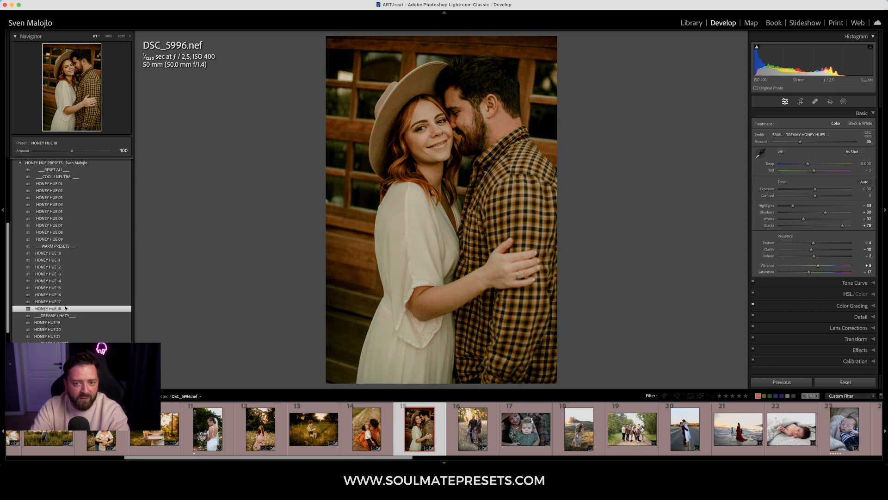
- Try the dreamy presets HONEY HUE 19, 20 and 21 on the couple's photo
left_click(69, 322)
left_click(68, 330)
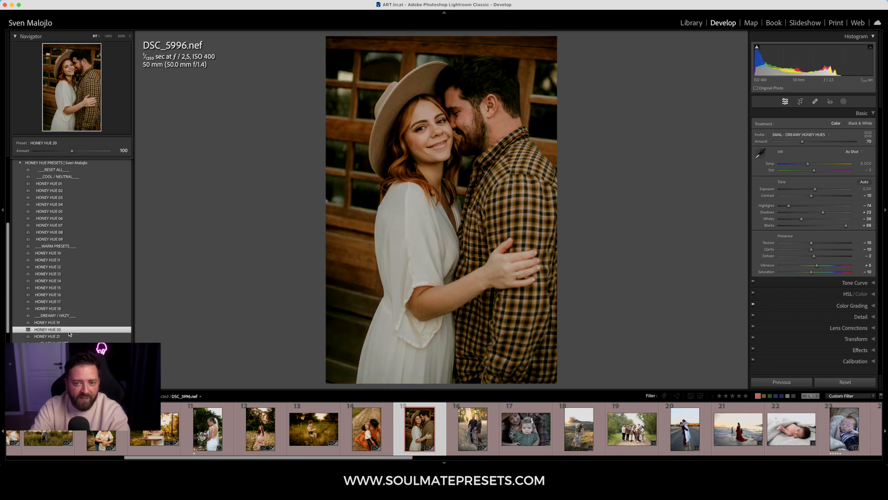
left_click(69, 337)
left_click(69, 329)
left_click(69, 338)
- Apply the black-and-white preset HONEY HUE 22 to the couple's photo
scroll(70, 339, "down", 5)
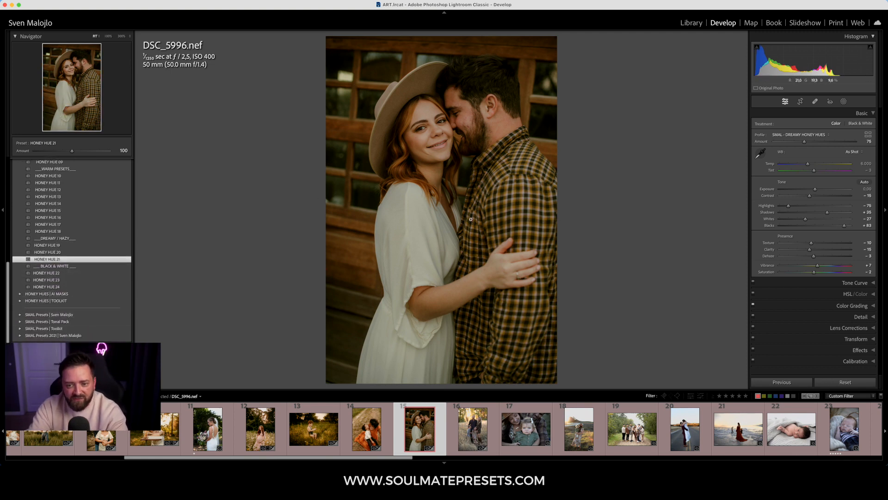
left_click(68, 273)
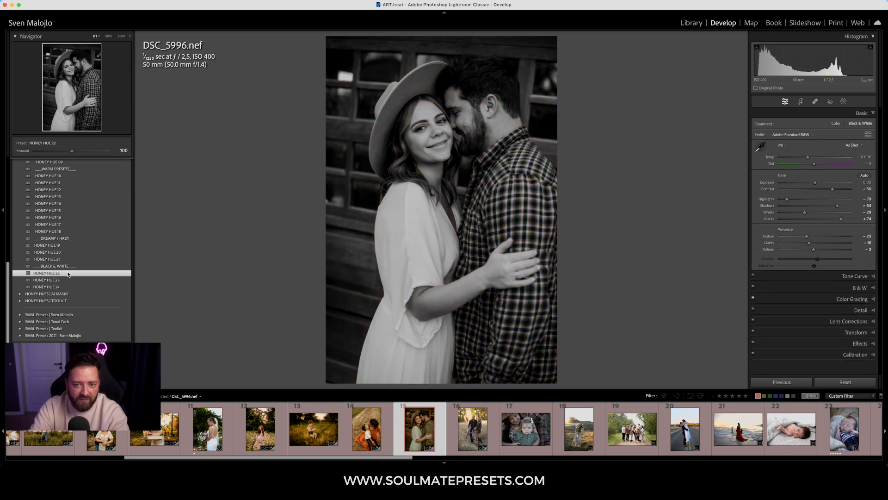
- Try the black-and-white presets HONEY HUE 23 and 24 on the couple's photo
left_click(68, 280)
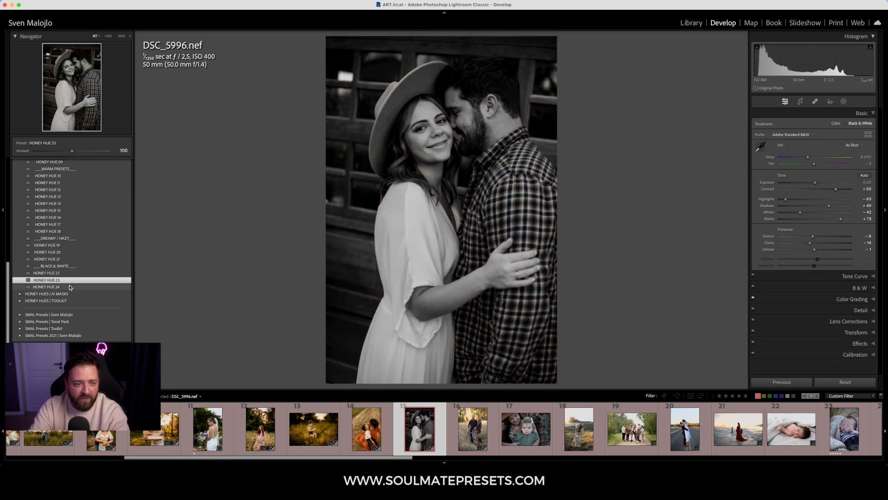
left_click(69, 286)
- Try the warm presets HONEY HUE 10 and 11 on the couple's photo, settling on HONEY HUE 12
scroll(67, 284, "up", 6)
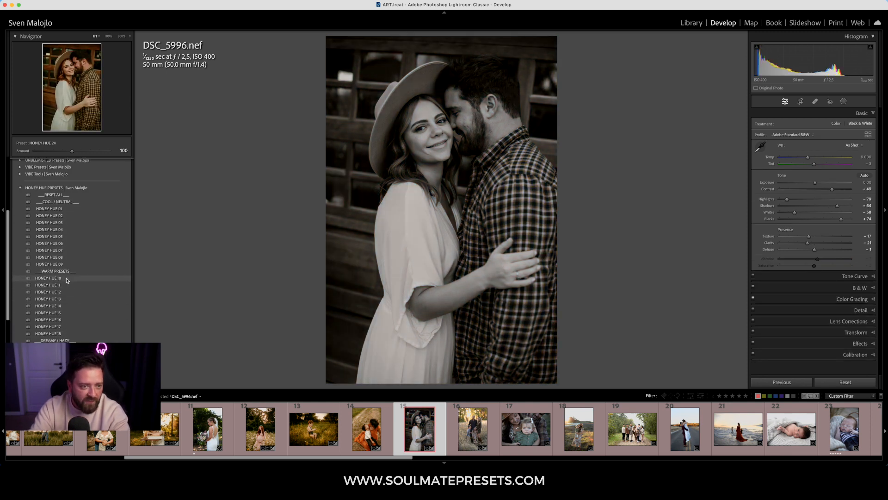
left_click(65, 278)
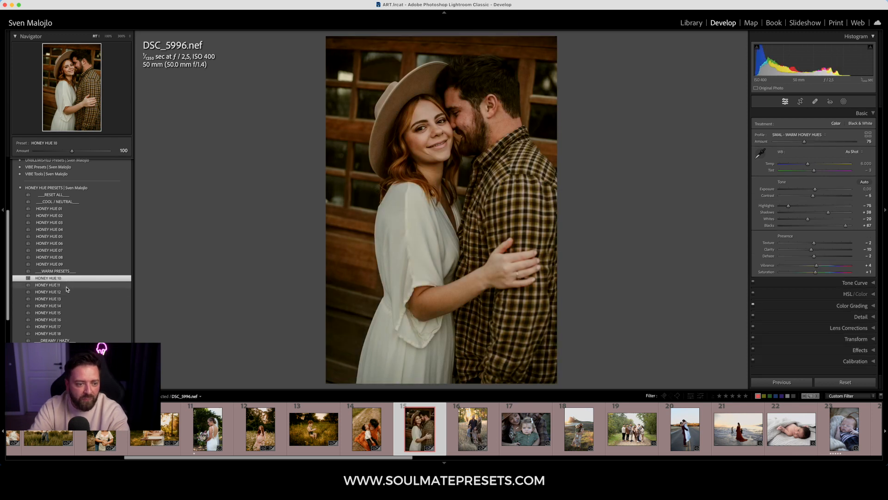
left_click(69, 285)
left_click(69, 292)
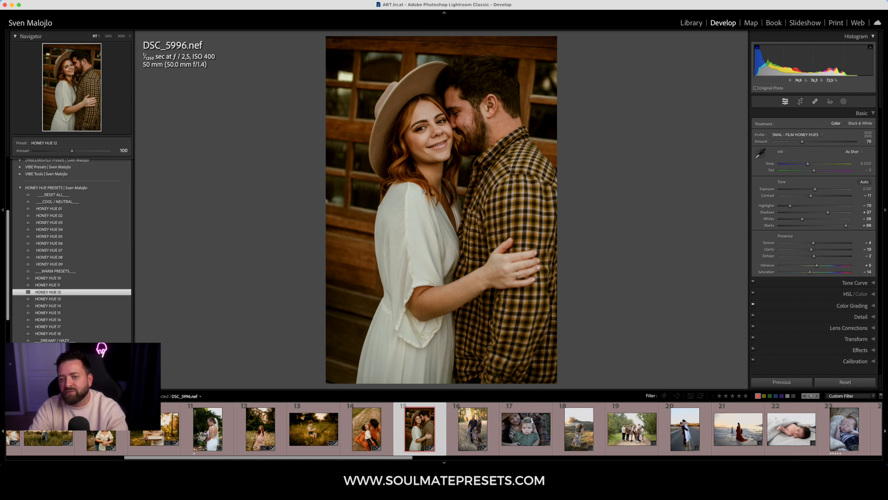
- Check the couple's faces up close, and set the profile amount to 100 and the temperature to 6,330
left_click(444, 132)
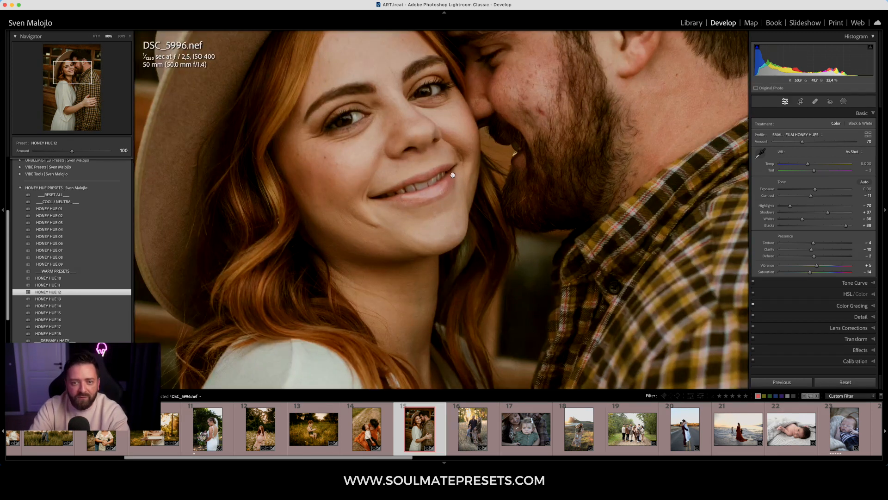
left_click_drag(415, 135, 428, 168)
left_click(457, 130)
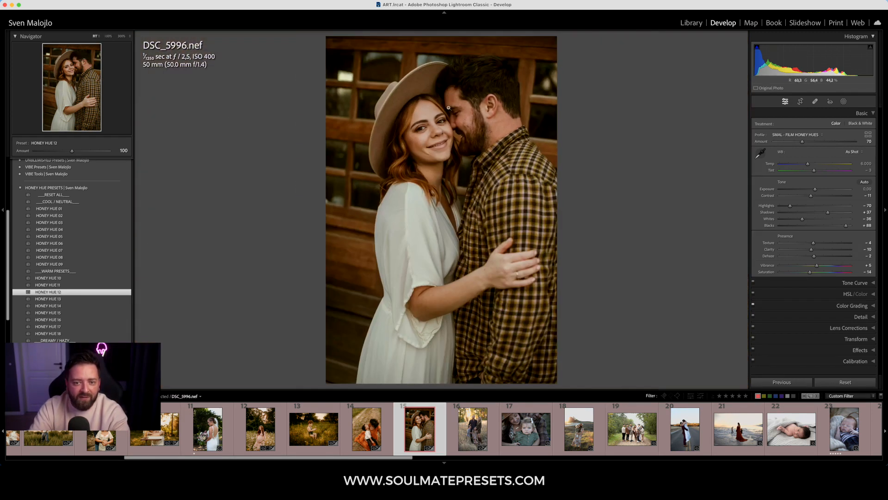
left_click(445, 124)
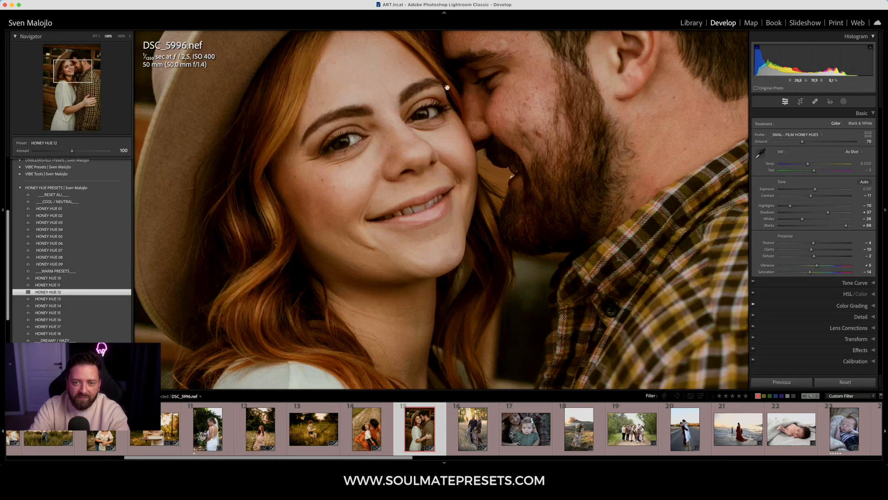
left_click(467, 106)
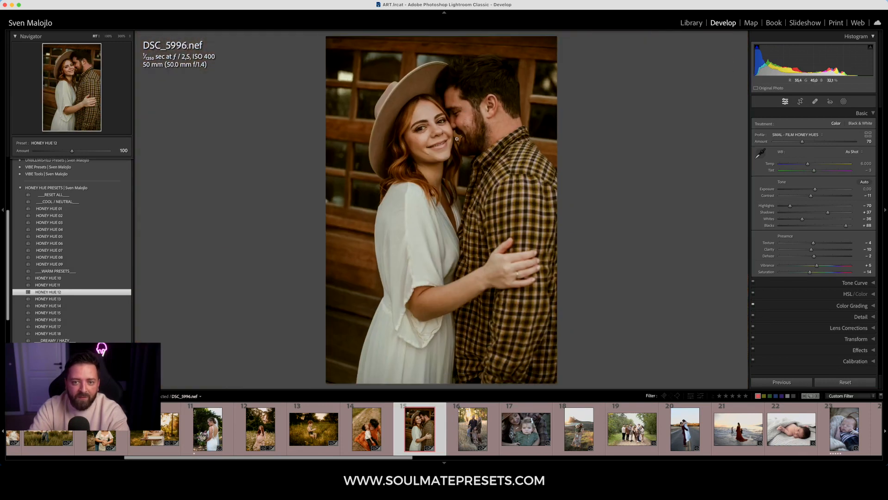
left_click(21, 190)
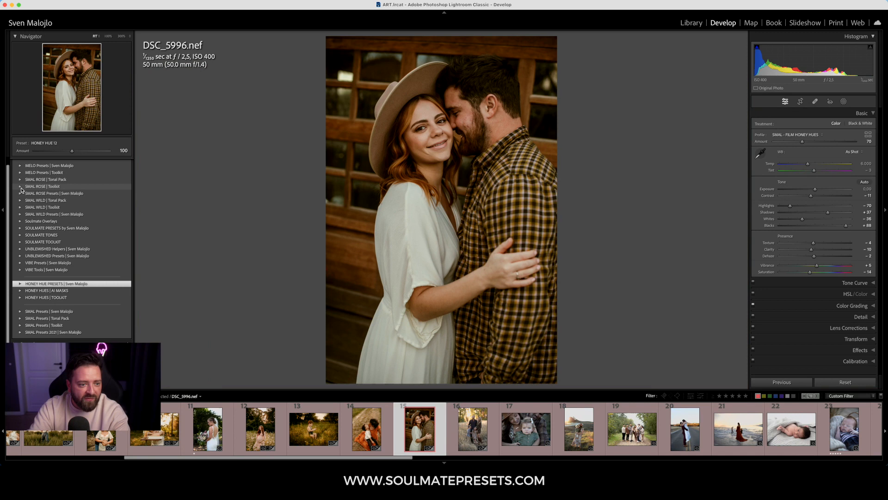
left_click_drag(804, 144, 817, 146)
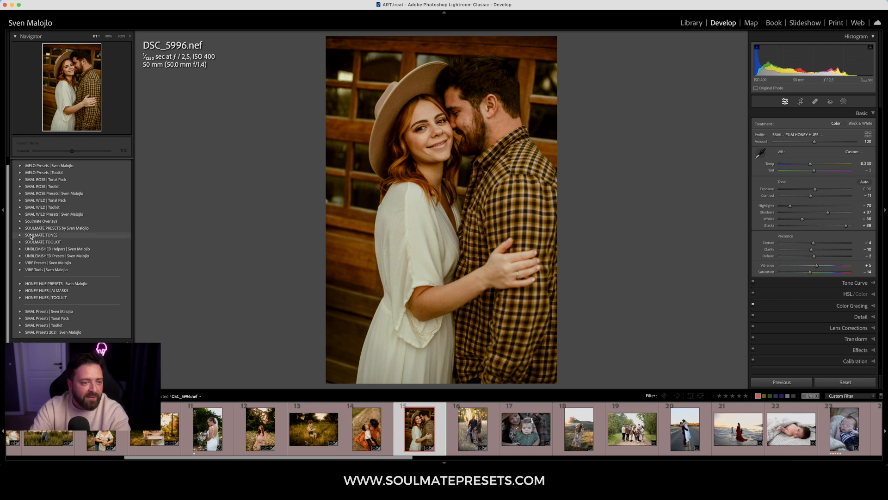
- Apply the AI mask preset SOFTEN SKIN PRO to the couple's photo at an amount of 65
left_click(20, 291)
scroll(69, 264, "down", 10)
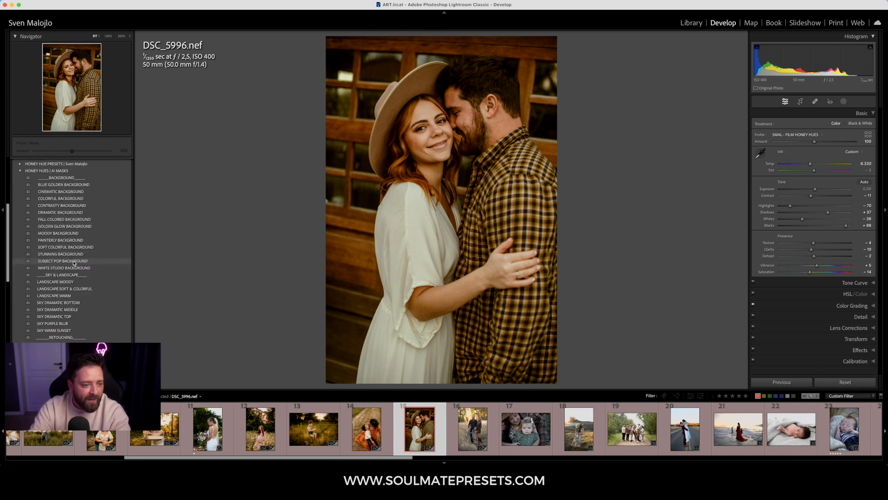
left_click(70, 269)
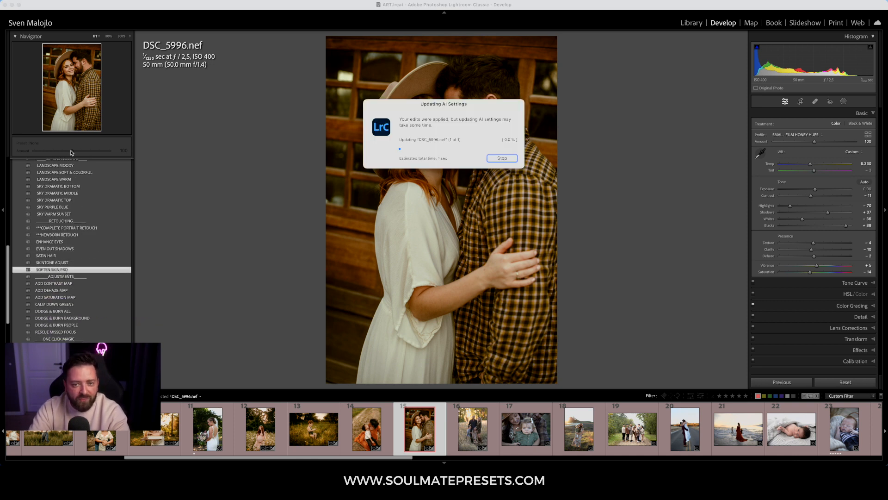
left_click_drag(68, 151, 59, 155)
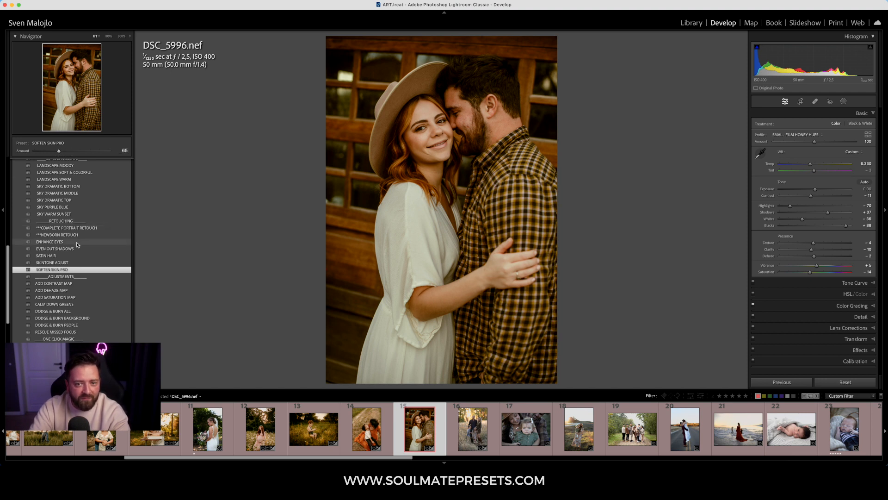
- Apply the AI mask preset RESCUE MISSED FOCUS to the couple's photo at an amount of 140
scroll(77, 324, "down", 1)
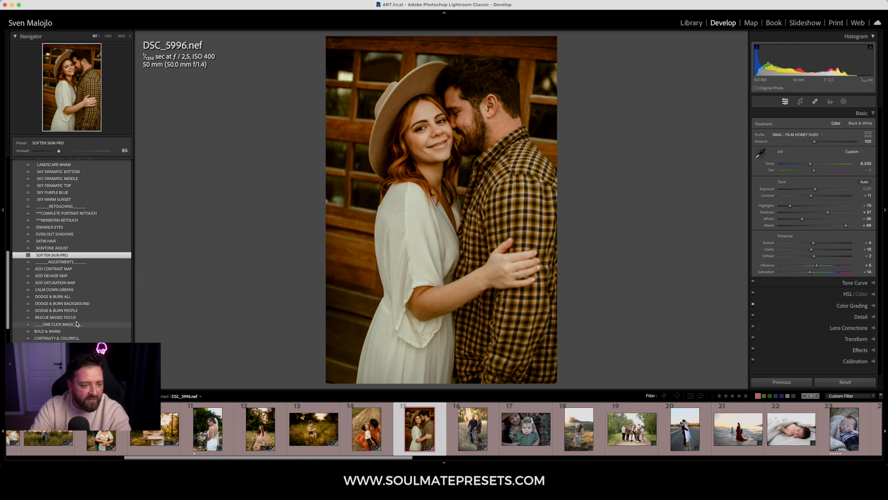
left_click(76, 319)
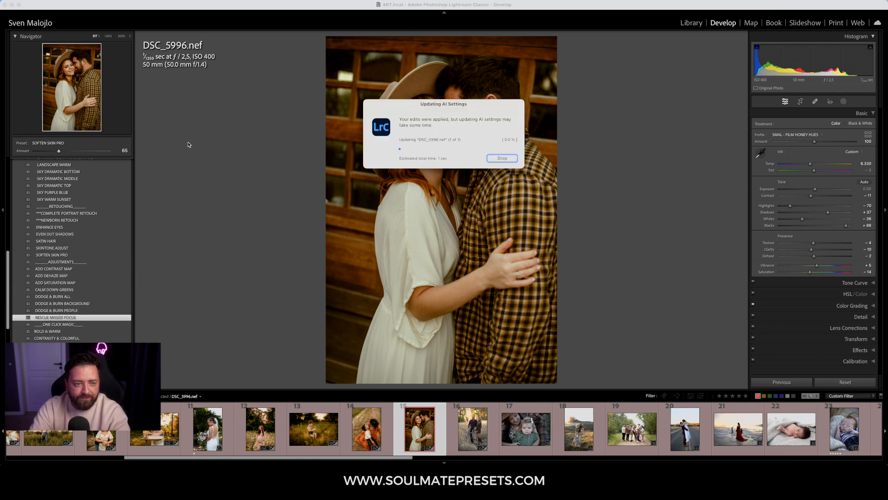
key("Return")
mouse_move(73, 151)
left_mouse_down()
mouse_move(88, 154)
mouse_move(62, 158)
mouse_move(88, 156)
left_mouse_up()
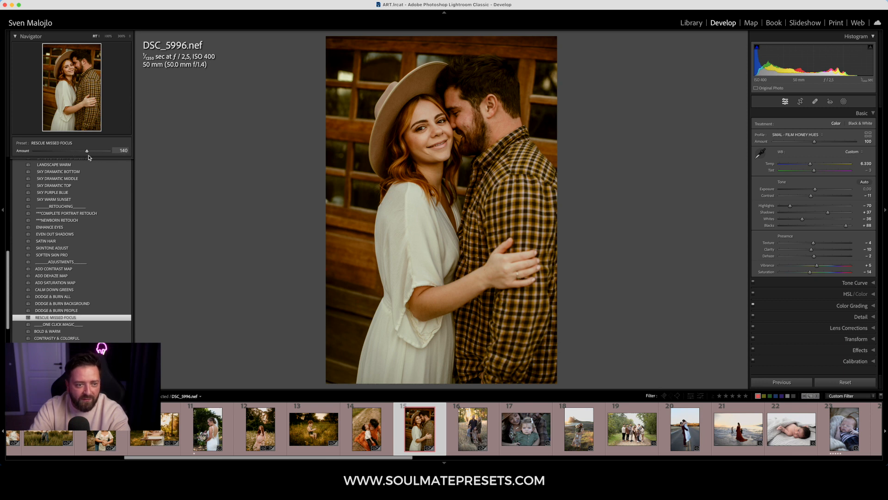
- Compare the RESCUE MISSED FOCUS effect on the faces at amount 0 and at full strength, and set its amount to 200
left_click(71, 66)
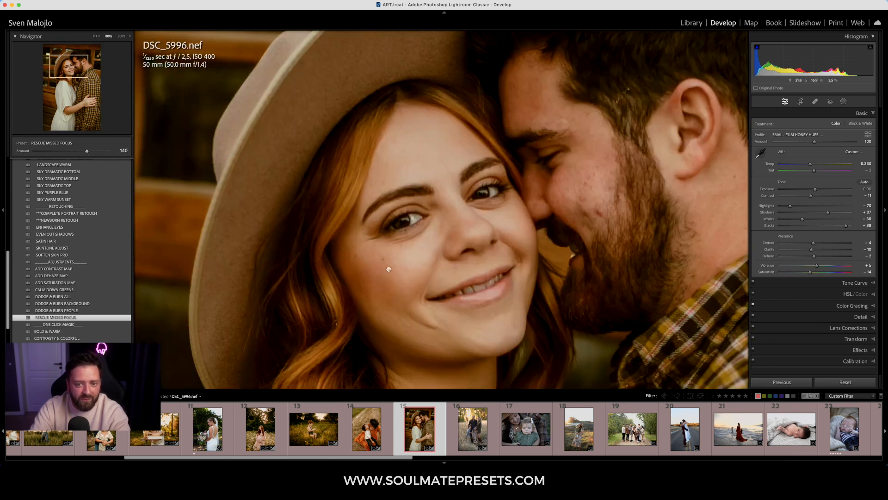
left_click_drag(86, 152, 109, 162)
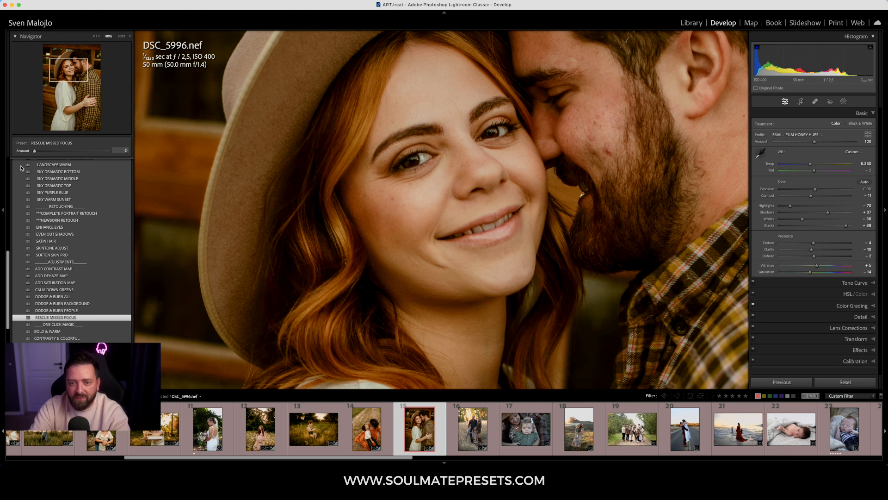
left_click_drag(35, 169, 119, 163)
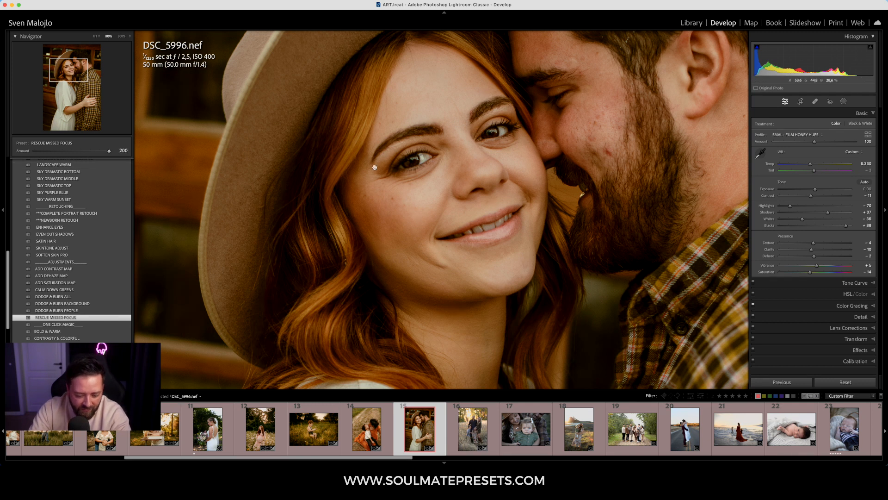
left_click(498, 149)
left_click(421, 131)
left_click(430, 147)
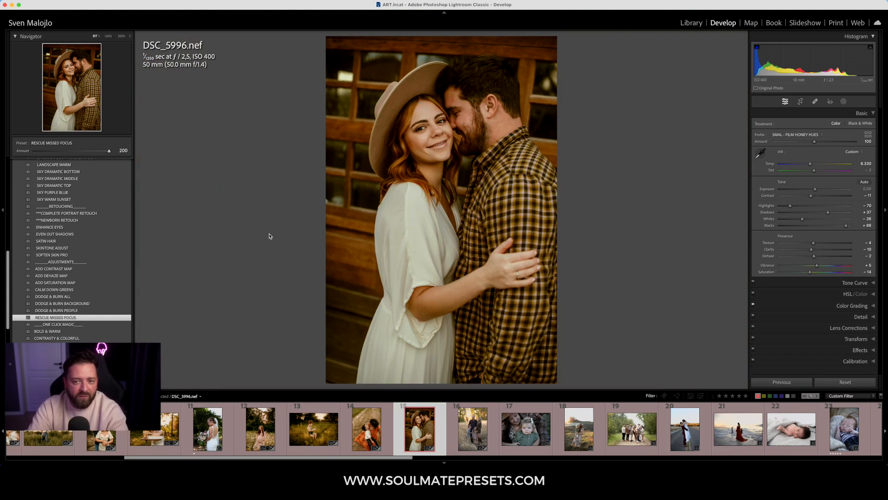
- Open the portrait of the family of four in the grass field and try the presets HONEY HUE 04 and 11
left_click(495, 426)
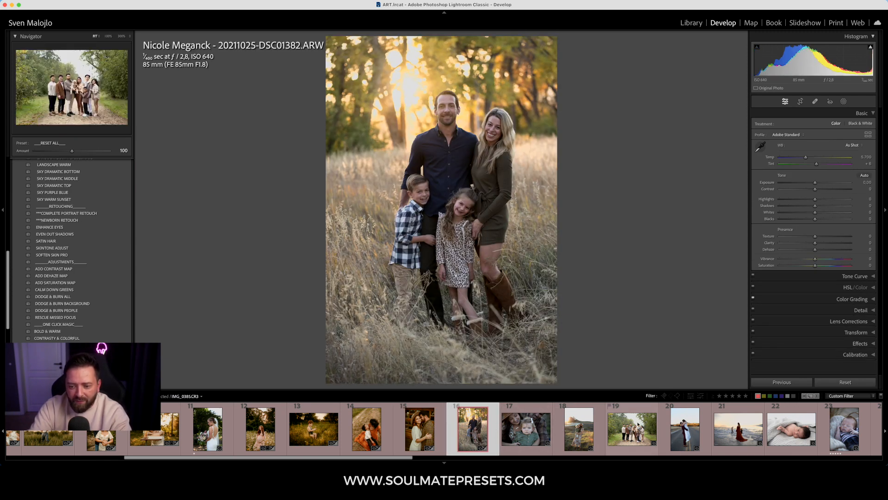
scroll(55, 198, "up", 2)
scroll(56, 198, "up", 10)
left_click(20, 194)
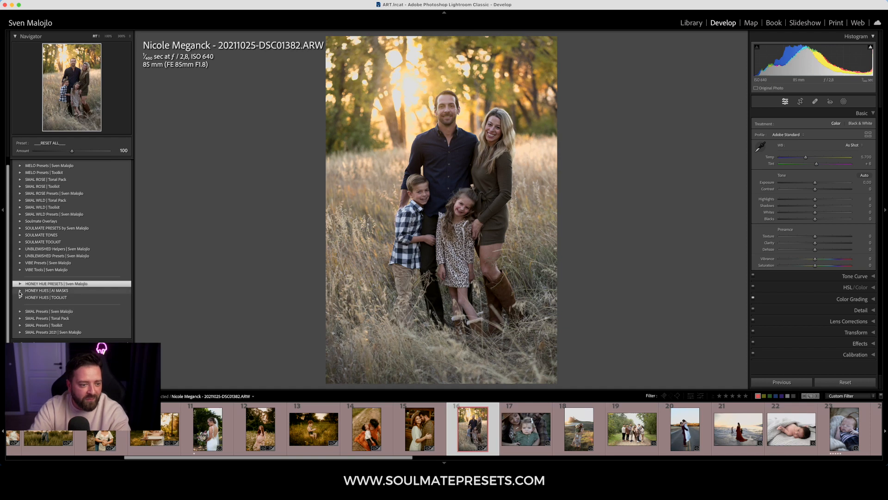
left_click(19, 283)
scroll(46, 267, "down", 8)
scroll(47, 267, "down", 1)
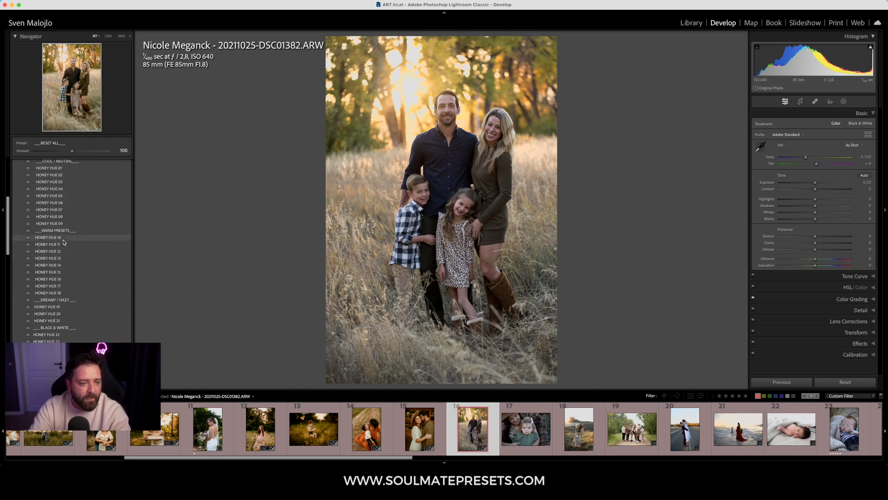
left_click(63, 189)
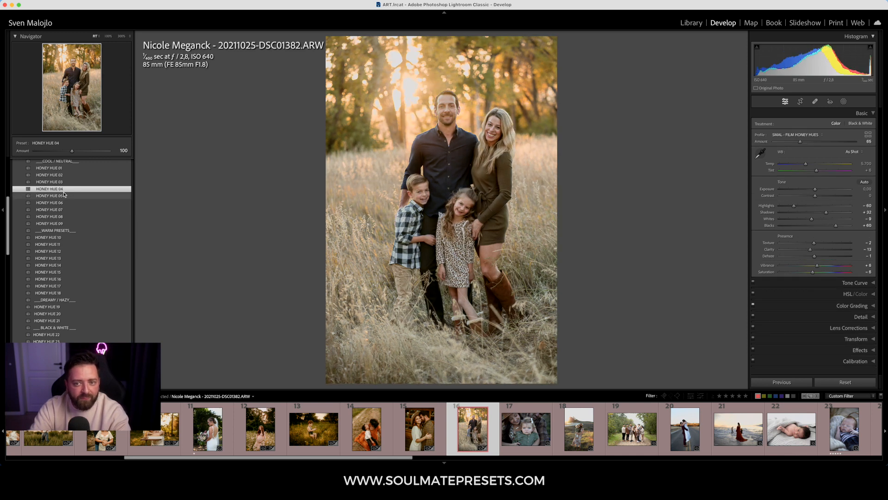
left_click(63, 244)
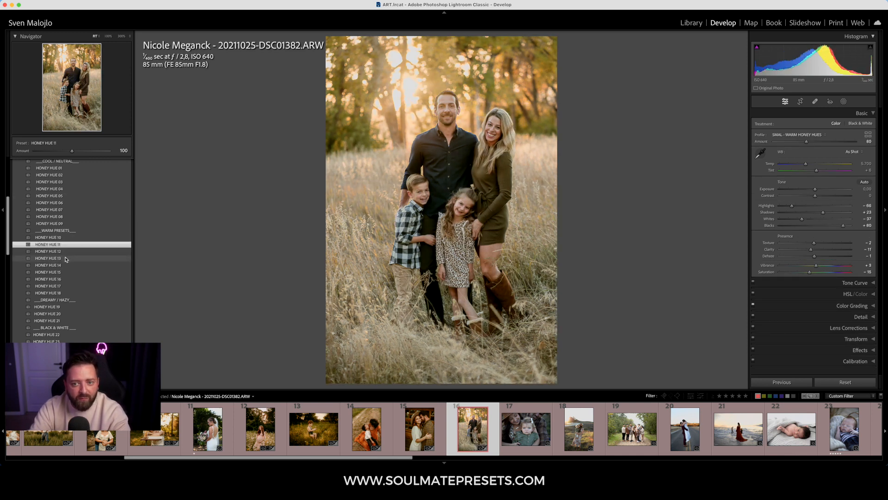
- Compare the unedited family portrait with HONEY HUE 11 by alternating between RESET ALL and the preset
scroll(65, 209, "up", 3)
left_click(65, 175)
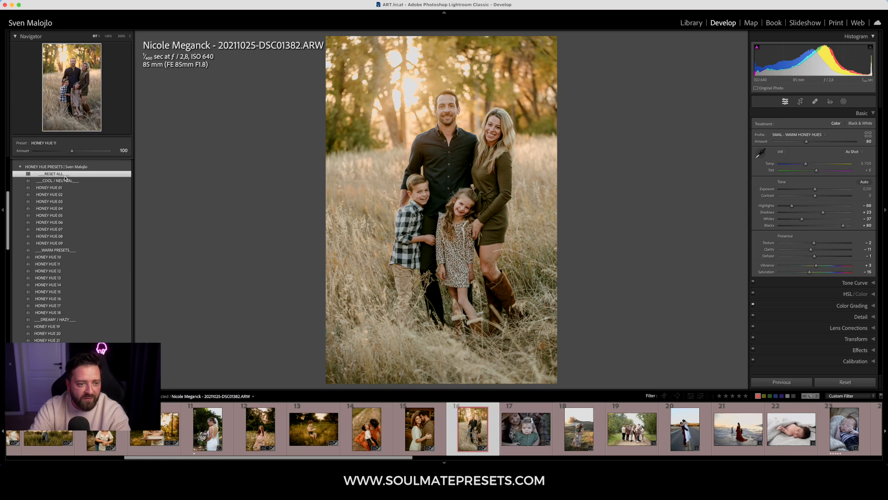
left_click(67, 264)
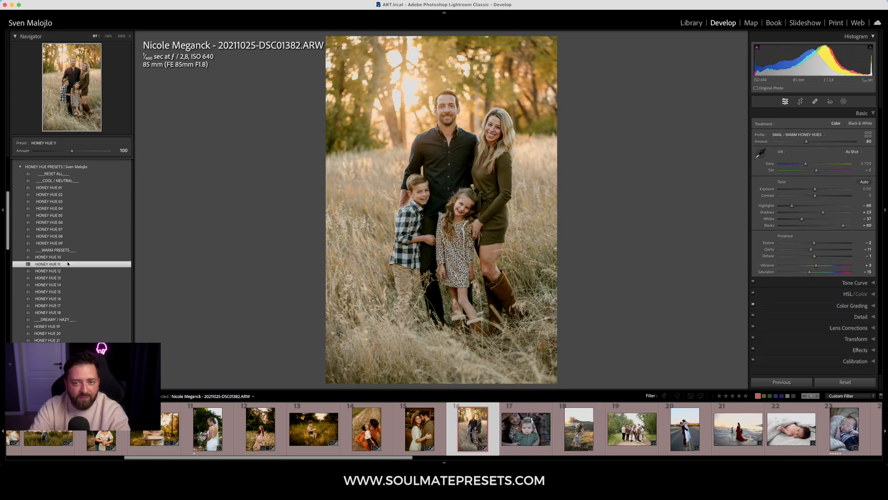
left_click(67, 174)
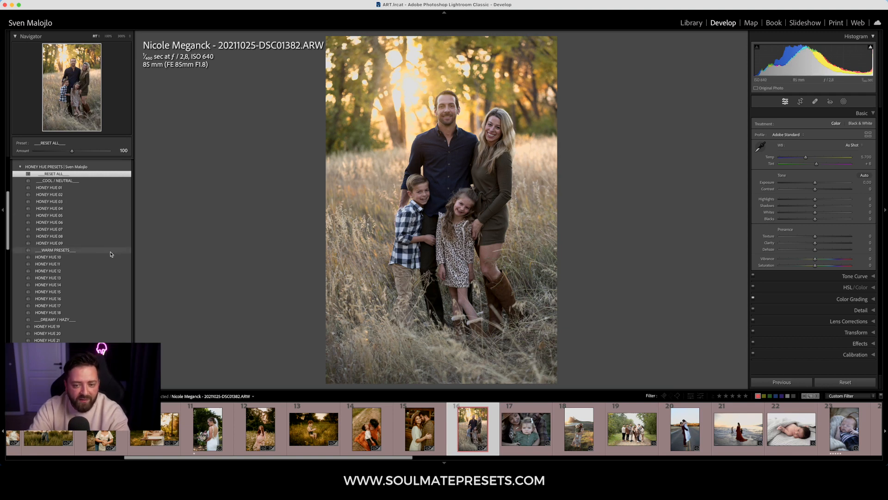
left_click(77, 265)
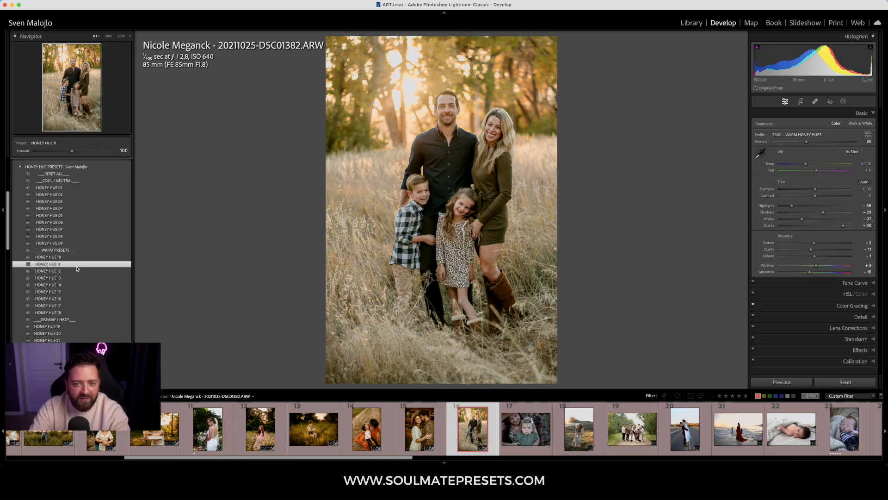
- Compare the warm presets HONEY HUE 11 through 15 on the family portrait, settling on HONEY HUE 12
left_click(77, 271)
left_click(76, 277)
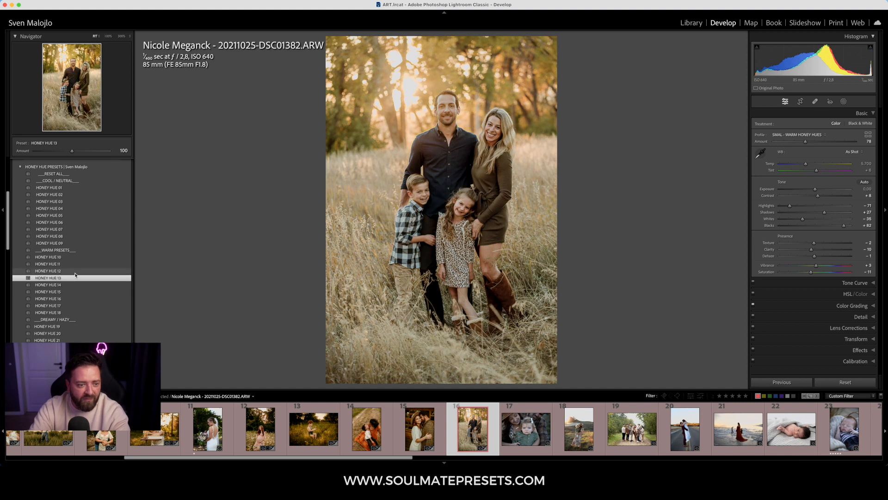
left_click(77, 272)
left_click(76, 263)
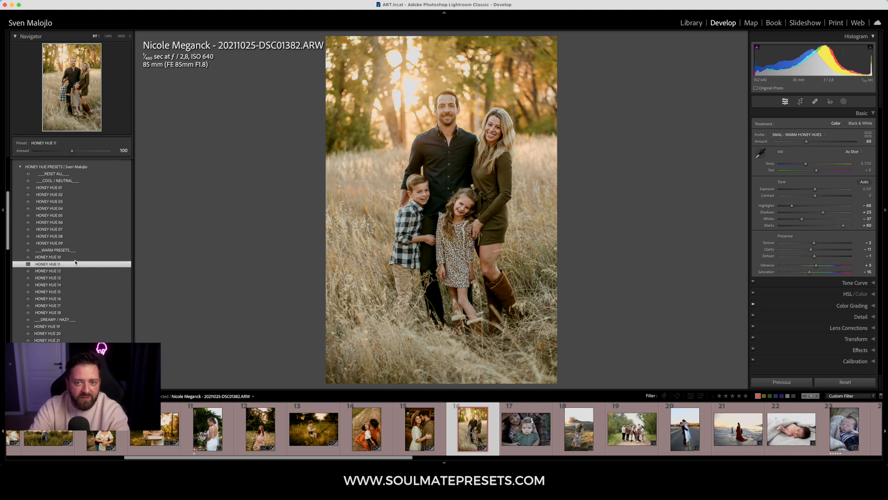
left_click(74, 270)
left_click(72, 285)
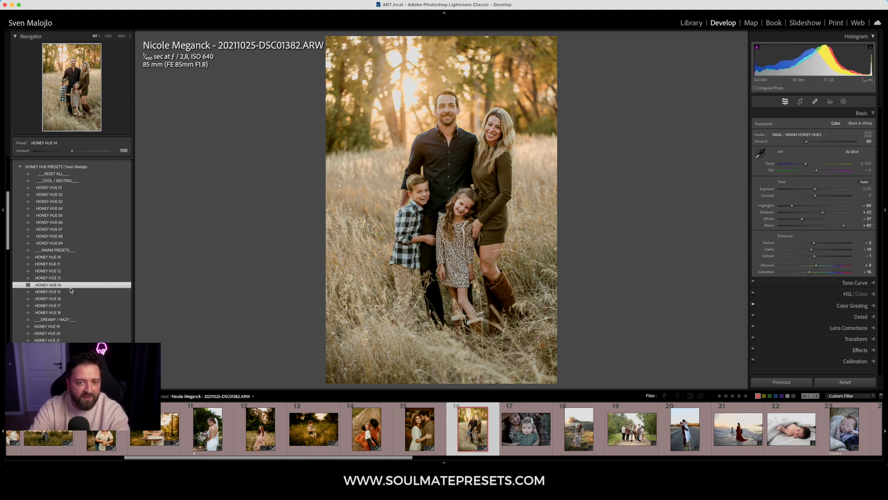
left_click(70, 291)
left_click(69, 271)
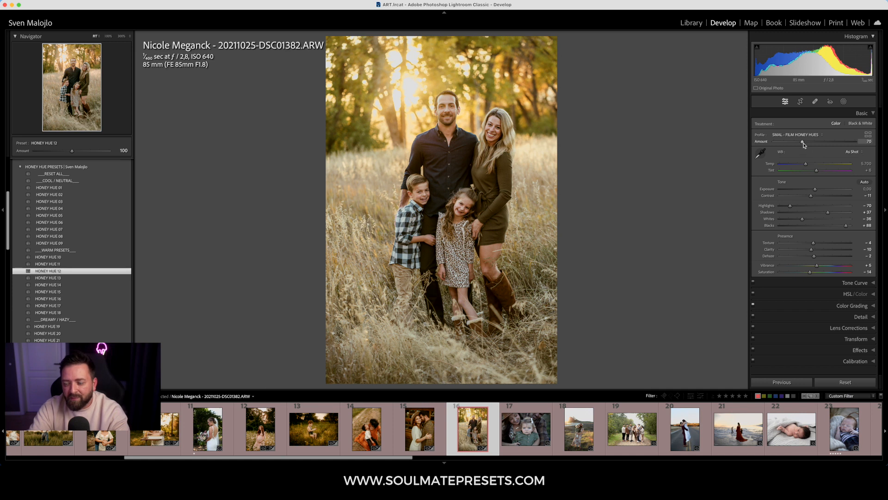
- Set the family portrait's profile amount to 60, exposure to +0.20 and temperature to 7,097
left_click_drag(803, 144, 799, 144)
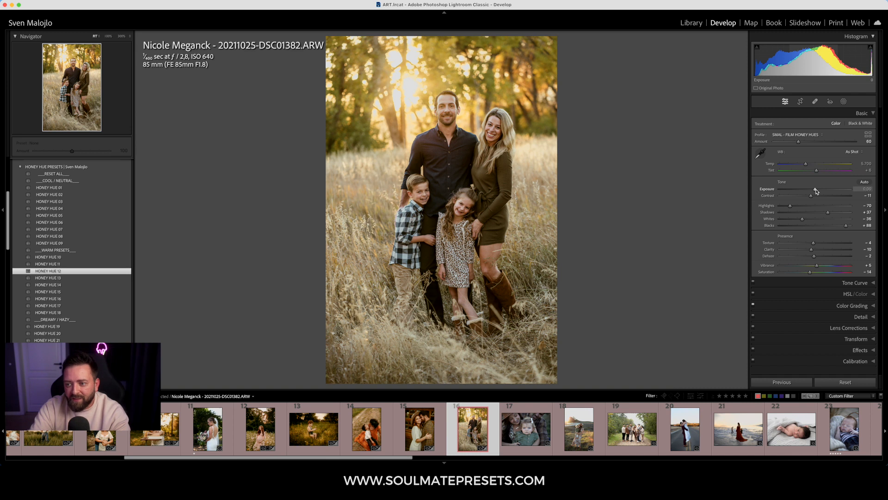
mouse_move(806, 164)
left_mouse_down()
mouse_move(817, 192)
mouse_move(818, 165)
left_mouse_up()
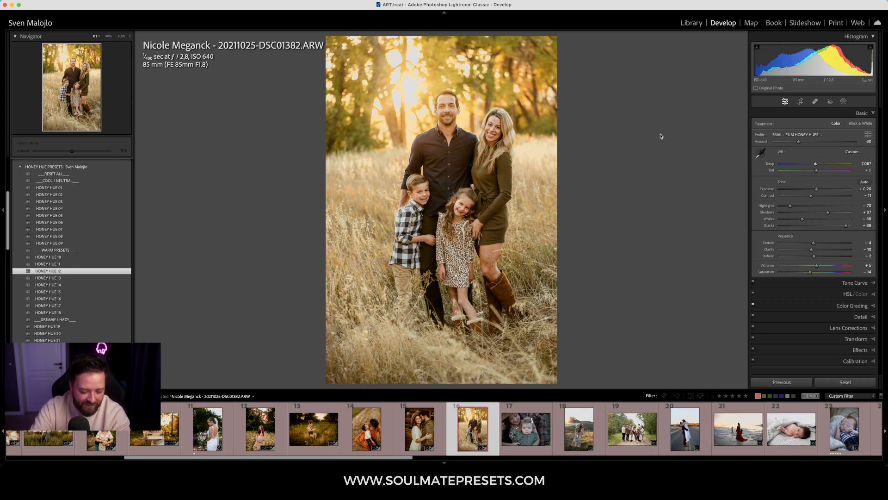
- Compare the edited family portrait with its original side by side, and return to the single view
key("y")
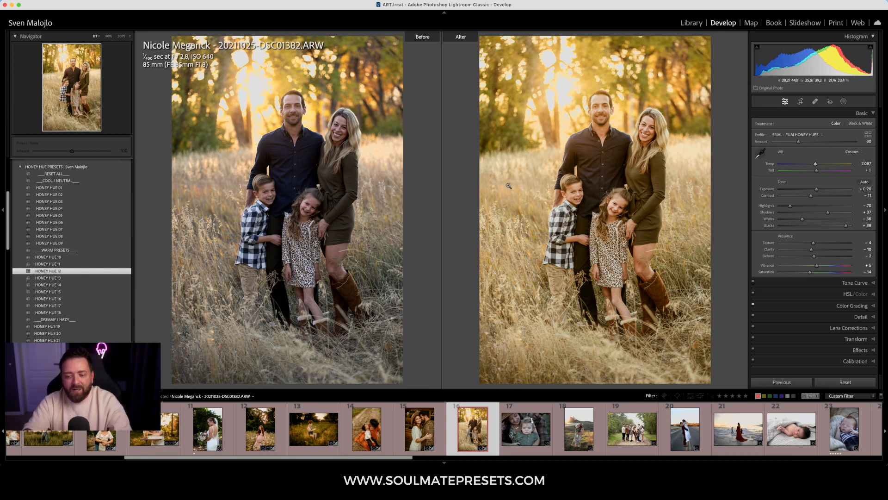
key("y")
- Open the close-up of the toddler in the green dress and apply HONEY HUE 07 with Auto white balance
left_click(535, 452)
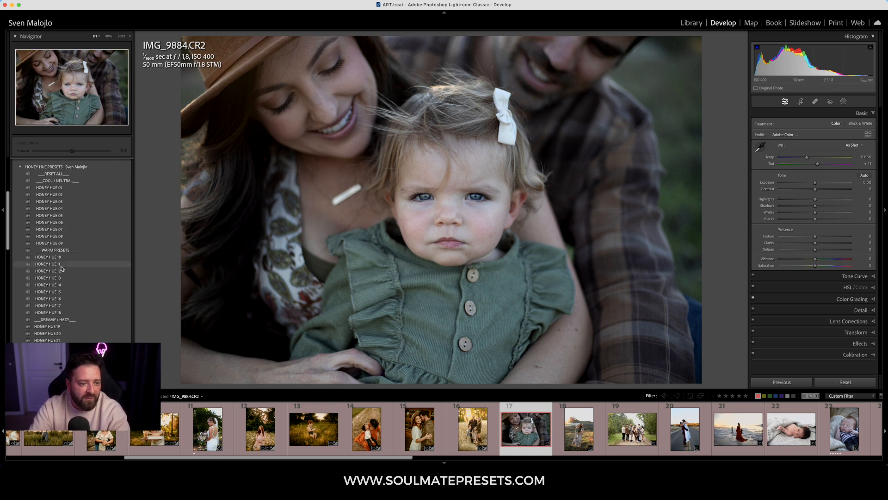
left_click(67, 230)
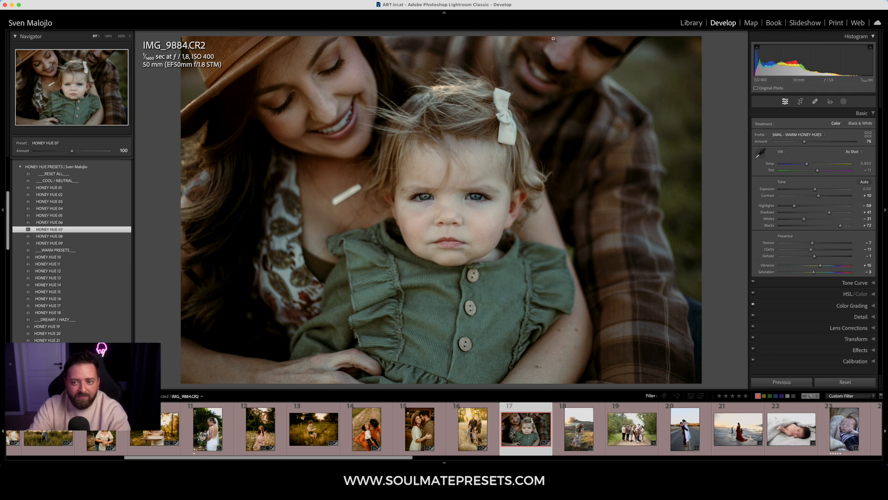
left_click(851, 152)
left_click(842, 158)
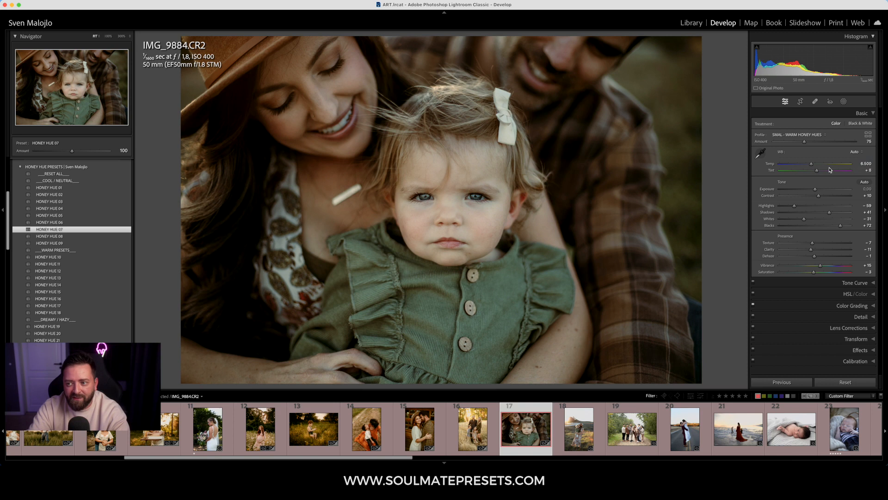
- Set the toddler portrait's temperature to 8,500, tint to +18 and exposure to +0.15, and check the face up close
left_click_drag(816, 171, 825, 166)
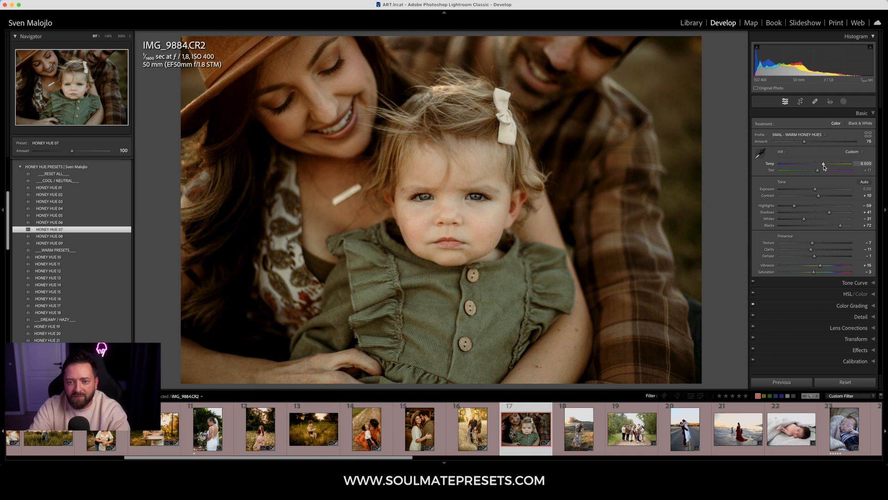
left_click_drag(817, 173, 816, 189)
left_click(434, 199)
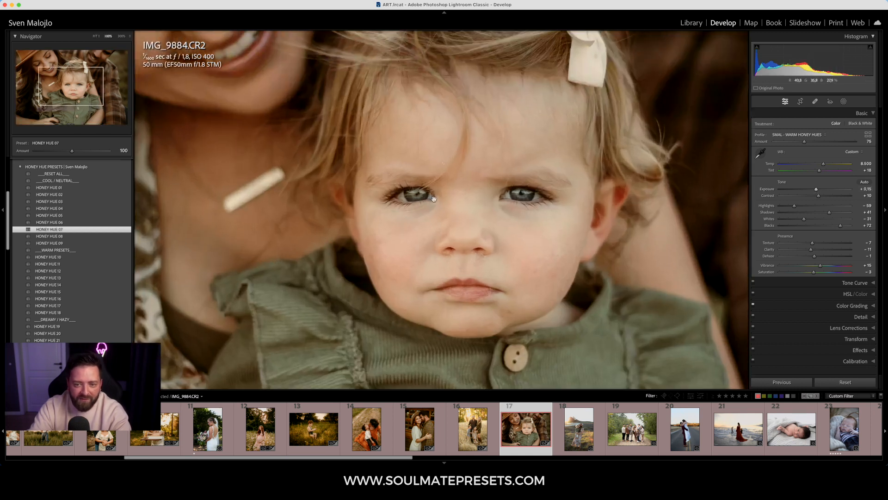
left_click(433, 199)
- Apply the AI masks ENHANCE EYES at amount 107 and SOFTEN SKIN PRO at amount 96 to the toddler portrait
left_click(20, 167)
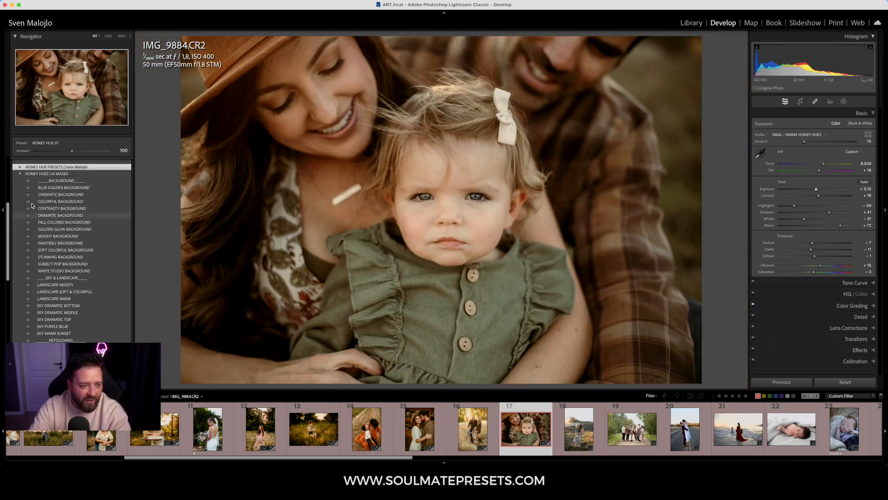
scroll(86, 308, "down", 3)
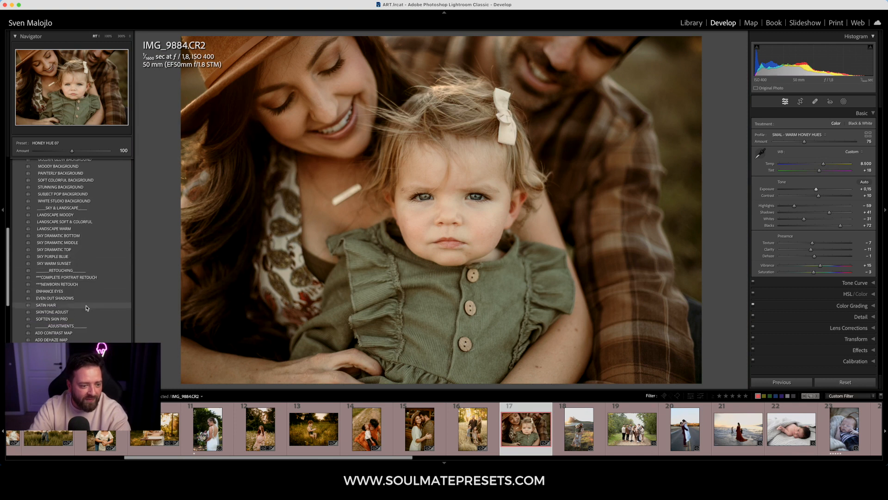
left_click(51, 291)
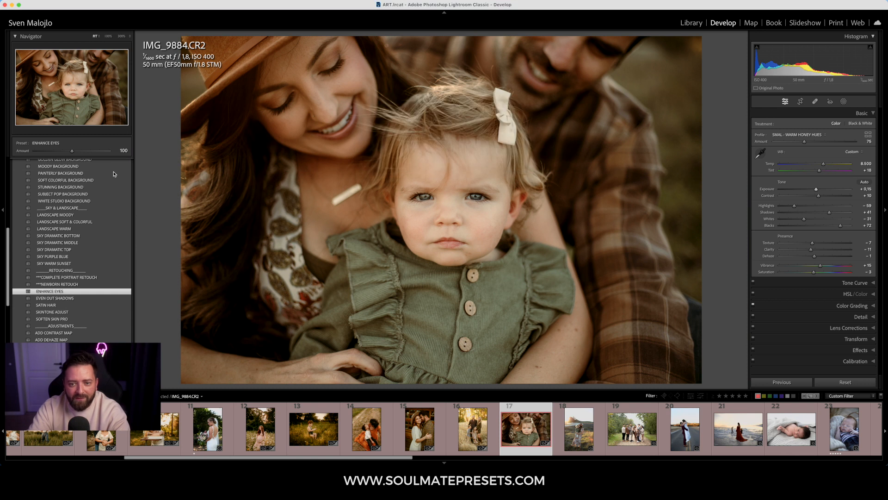
mouse_move(74, 153)
left_mouse_down()
mouse_move(106, 153)
mouse_move(35, 154)
mouse_move(76, 158)
left_mouse_up()
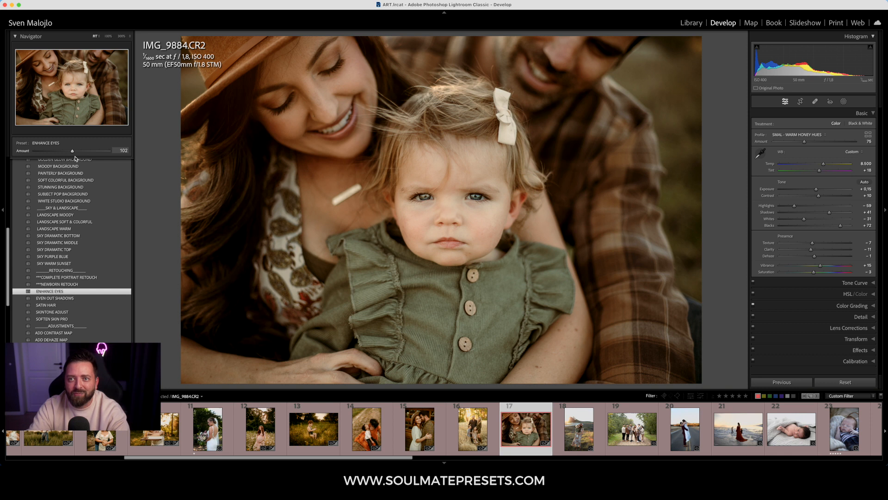
left_click_drag(75, 158, 77, 160)
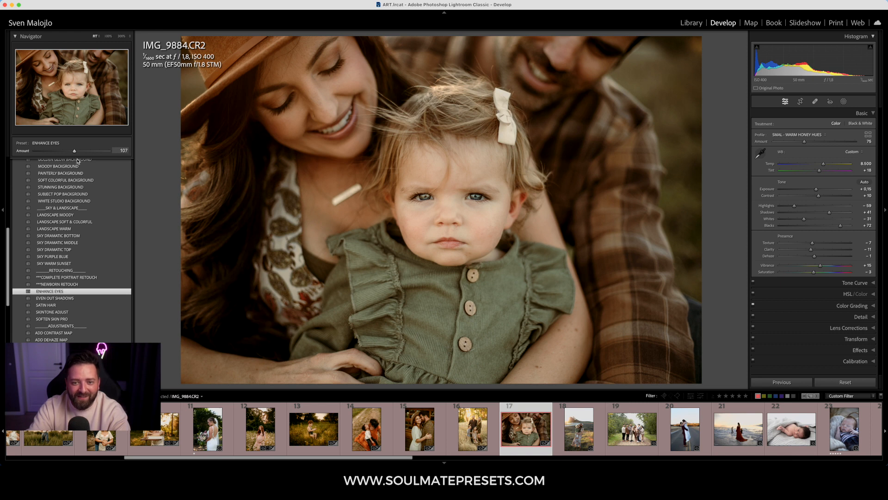
left_click(61, 319)
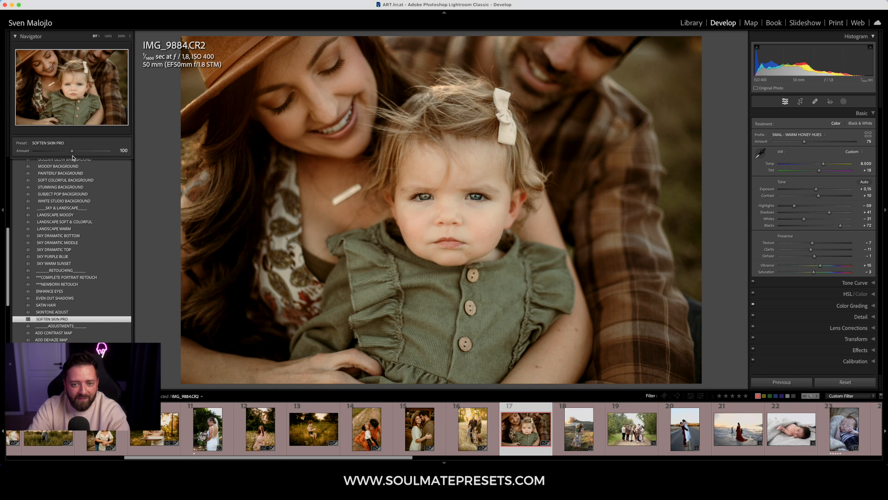
mouse_move(72, 153)
left_mouse_down()
mouse_move(40, 158)
mouse_move(71, 163)
left_mouse_up()
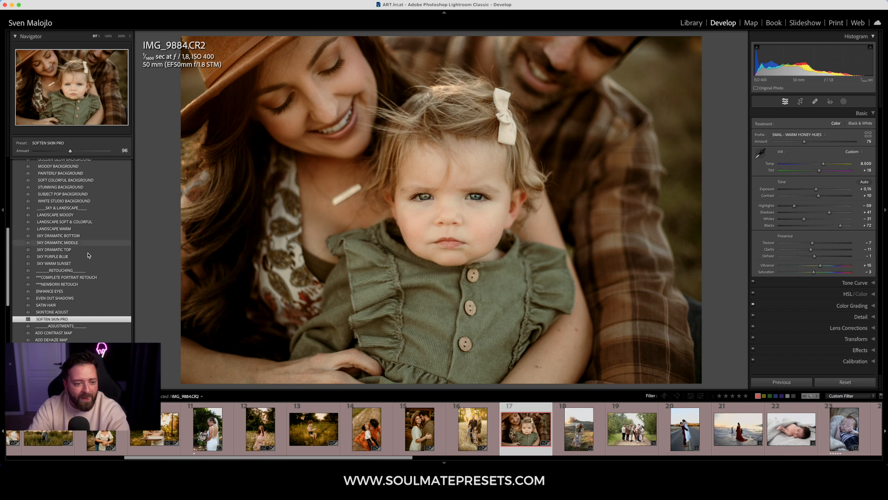
- Add the ADD CONTRAST MAP adjustment mask to the toddler portrait at amount 60
scroll(83, 253, "down", 5)
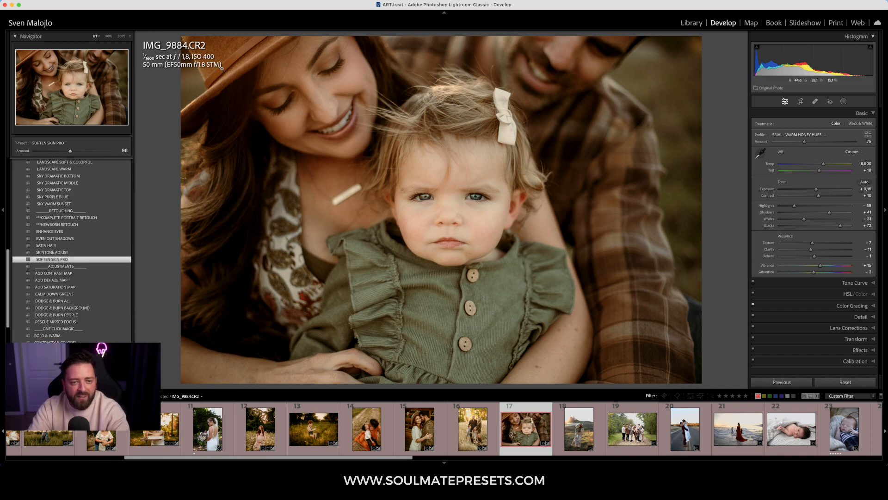
scroll(47, 217, "up", 7)
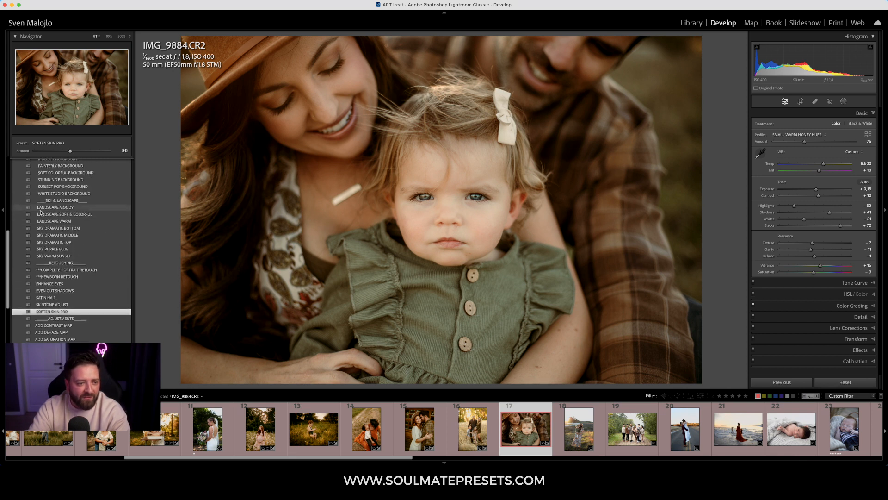
scroll(41, 213, "up", 3)
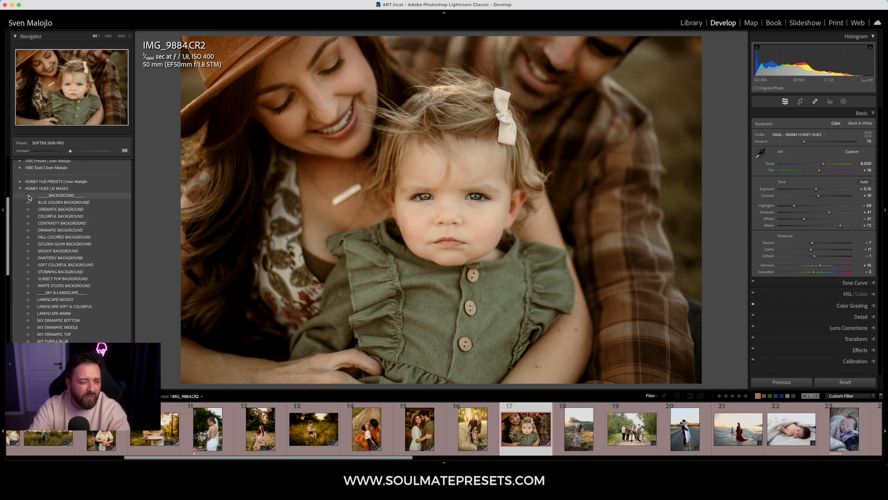
left_click(21, 190)
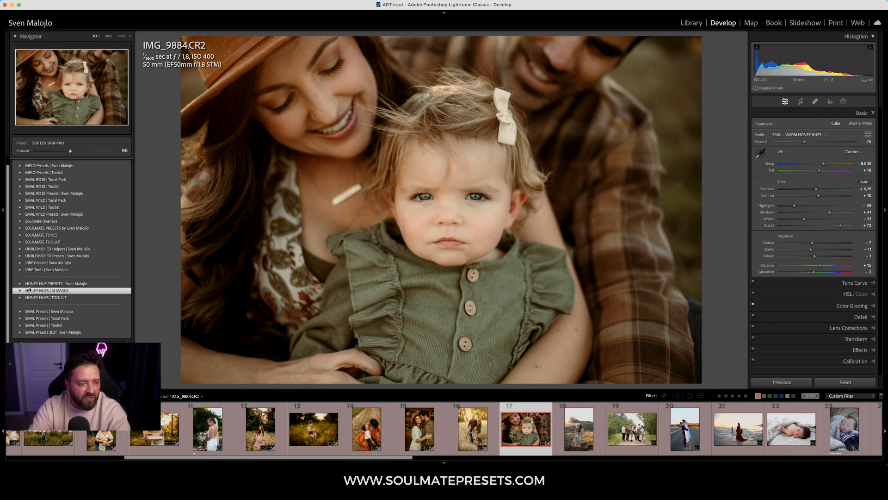
left_click(21, 284)
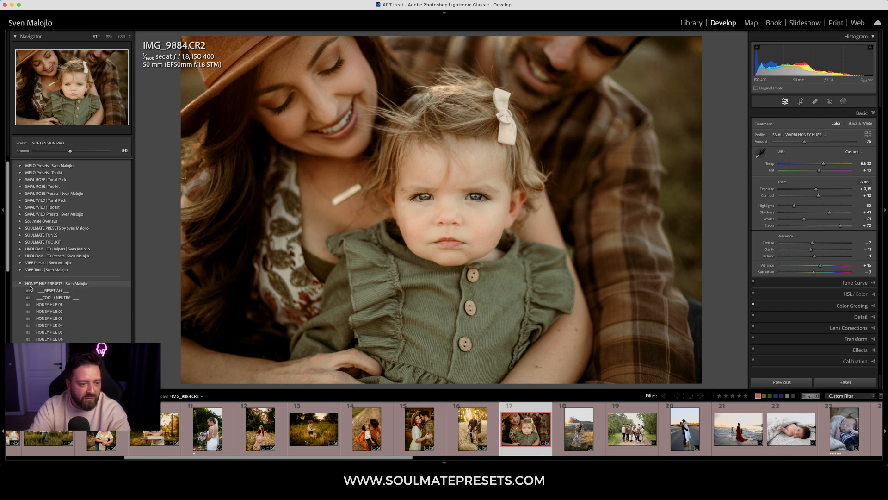
scroll(96, 290, "down", 10)
scroll(96, 290, "down", 6)
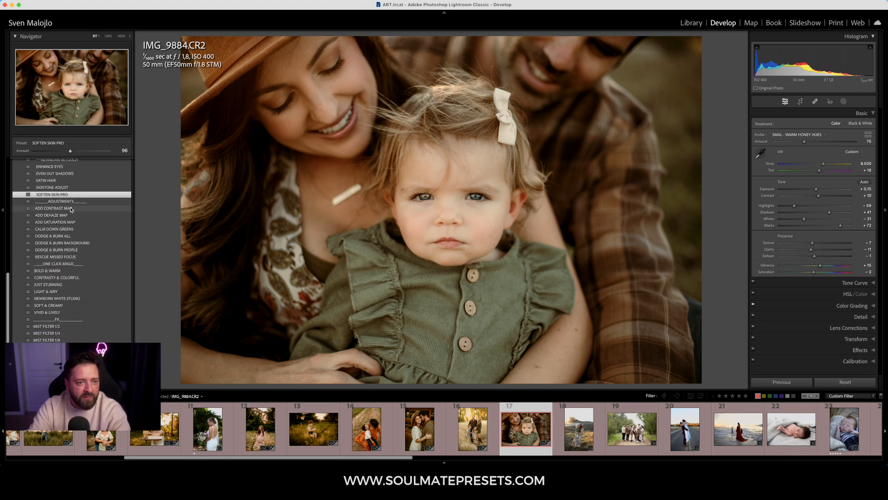
left_click(71, 209)
left_click_drag(72, 151, 56, 155)
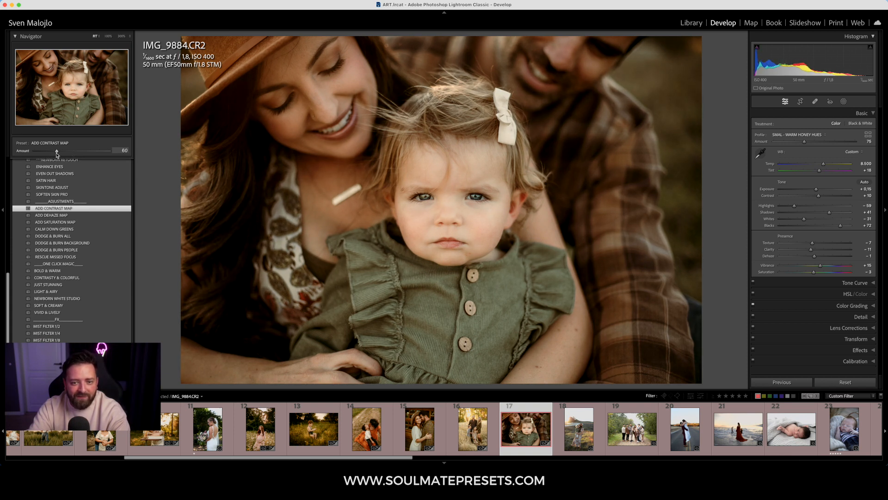
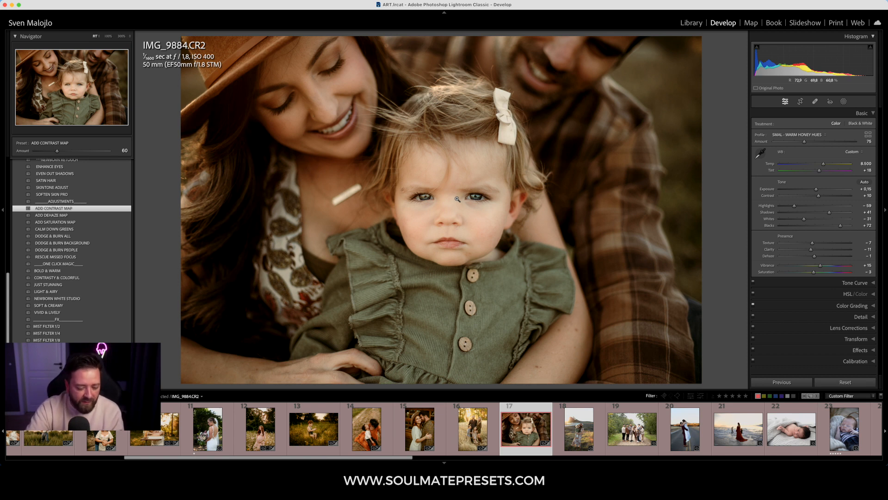
- Compare the toddler portrait before and after editing side by side, and return to the single view
key("y")
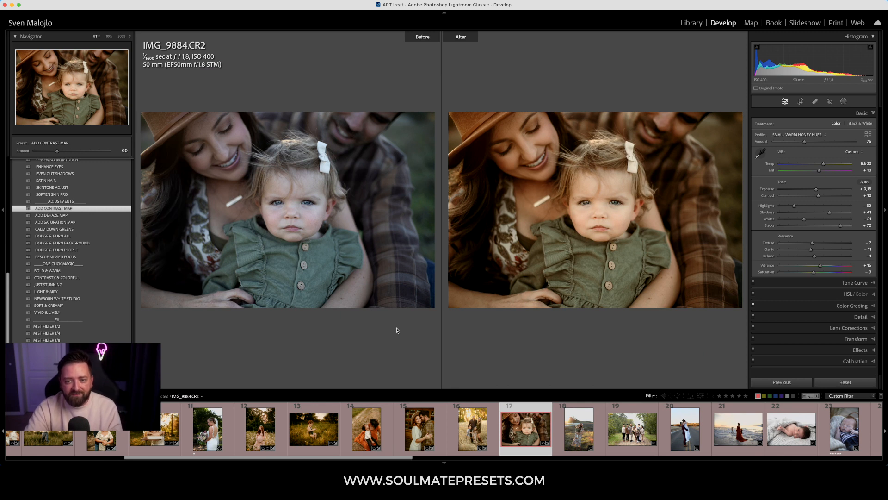
key("y")
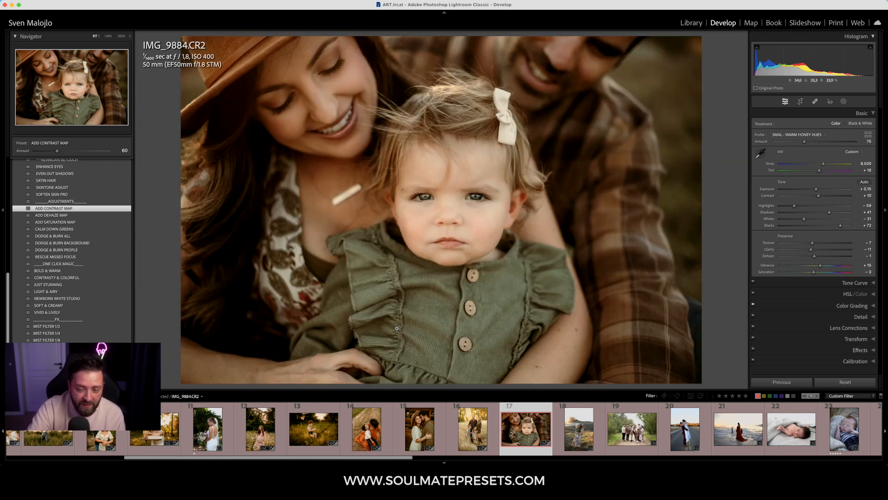
- Select IMG_0134.CR2 together with the toddler portrait IMG_9884.CR2, keeping the toddler portrait as the source photo
left_click(600, 434)
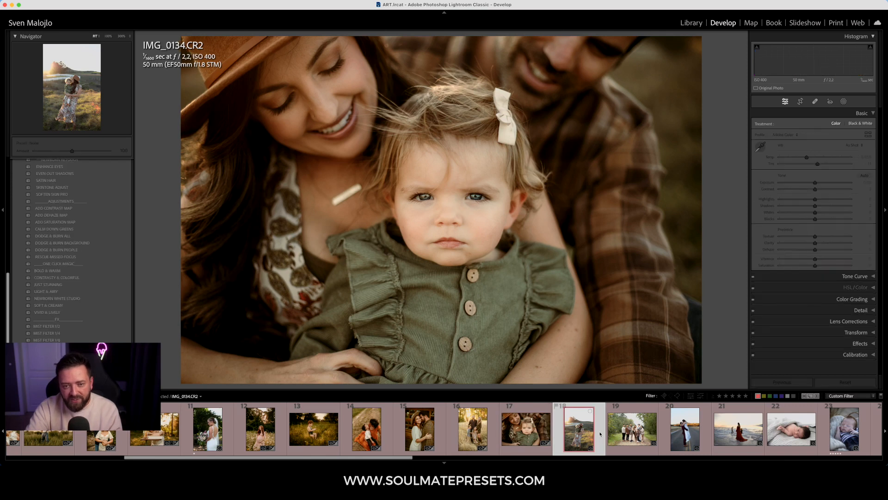
left_click(528, 445)
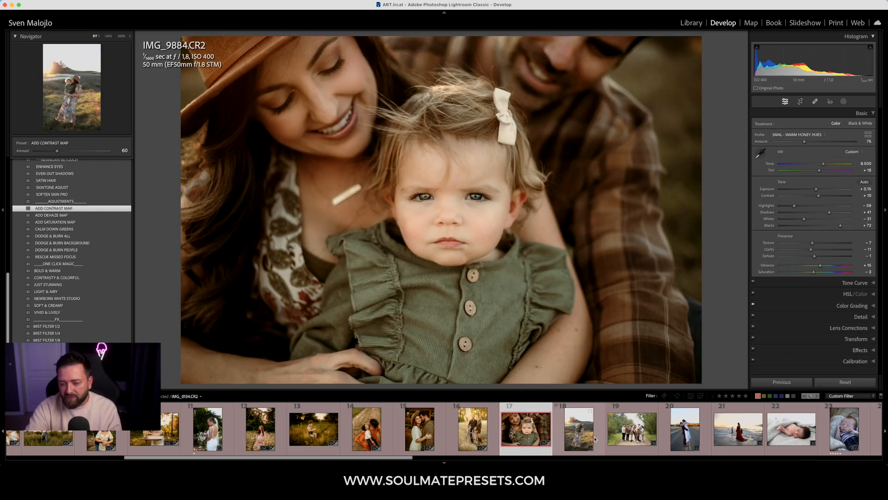
left_click(595, 442)
key("Left")
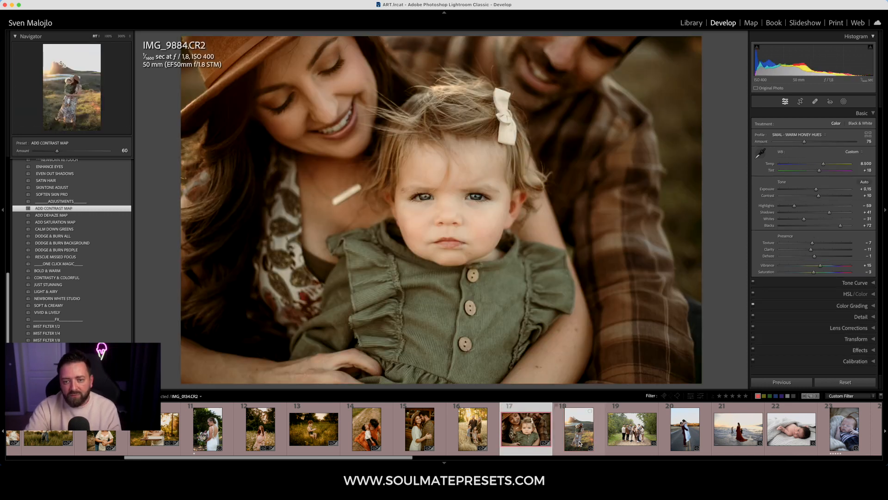
left_click(601, 433, "shift")
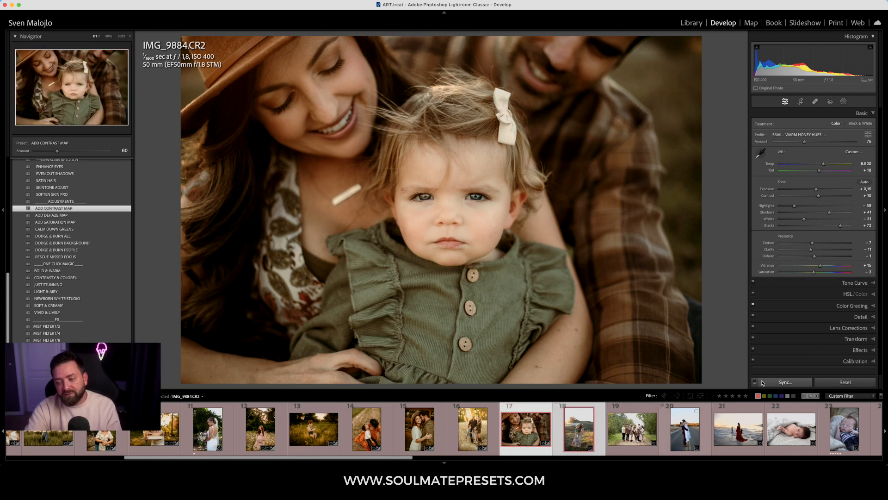
- Set up synchronization with all settings and masks included except Lens Corrections, Transform, Healing and Crop
left_click(785, 383)
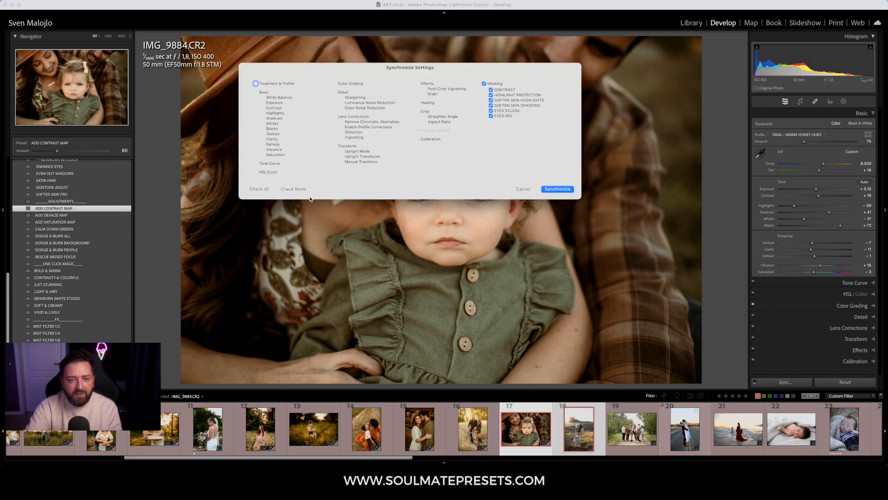
left_click(292, 189)
left_click(264, 189)
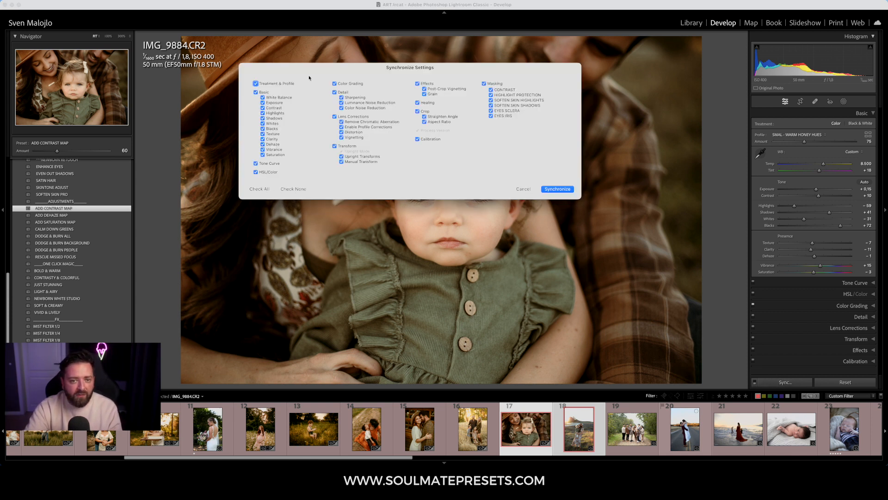
left_click(335, 117)
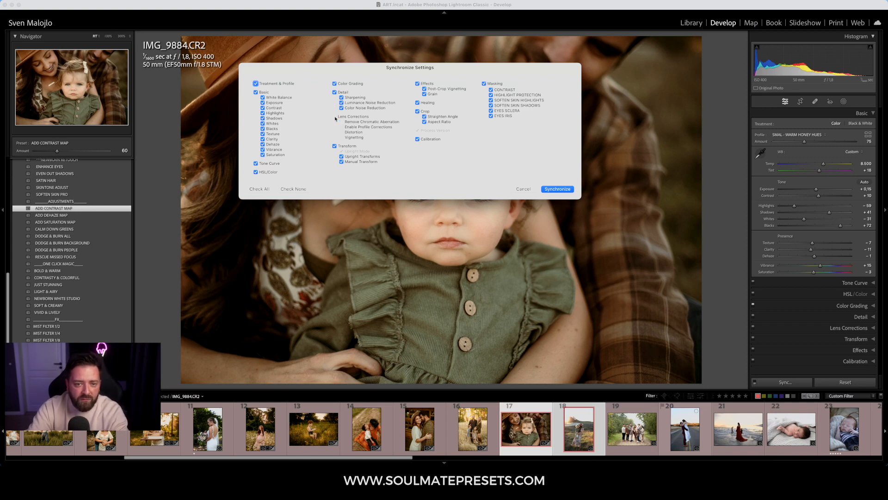
left_click(335, 146)
left_click(418, 112)
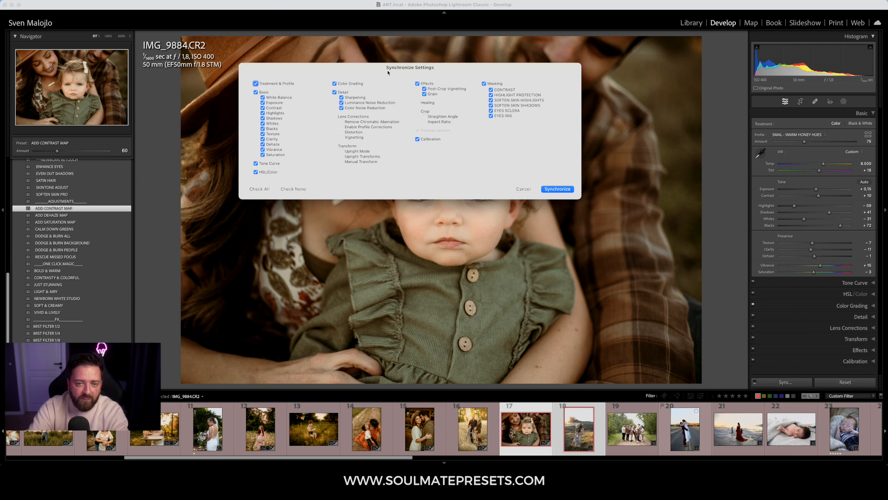
- Exclude Luminance Noise Reduction and Color Noise Reduction, and synchronize the toddler portrait's edits to IMG_0134.CR2
left_click_drag(388, 73, 408, 58)
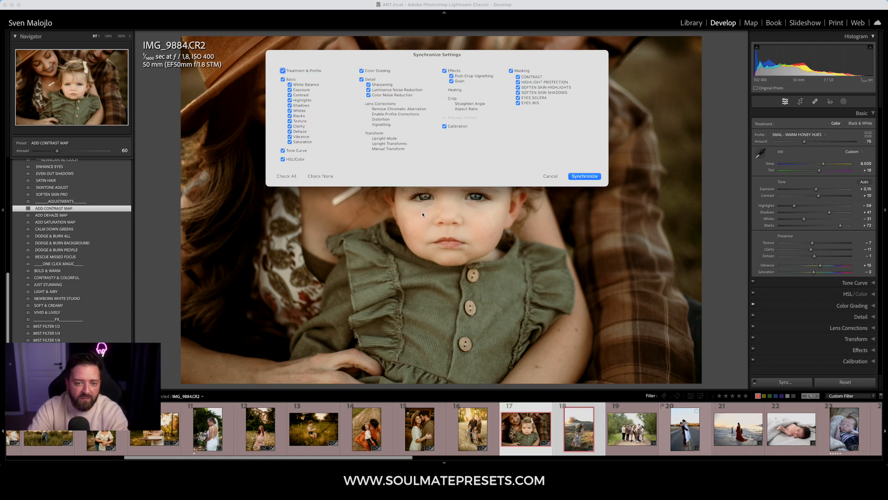
left_click_drag(346, 54, 355, 112)
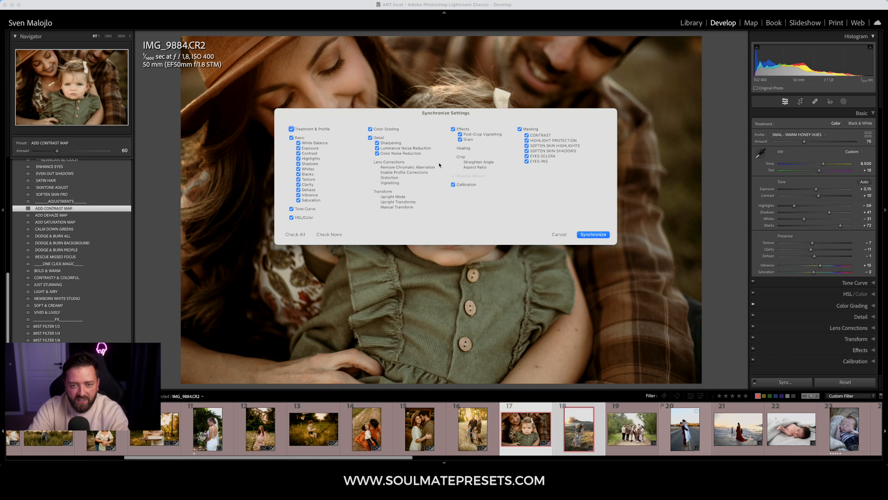
left_click(377, 148)
left_click(377, 153)
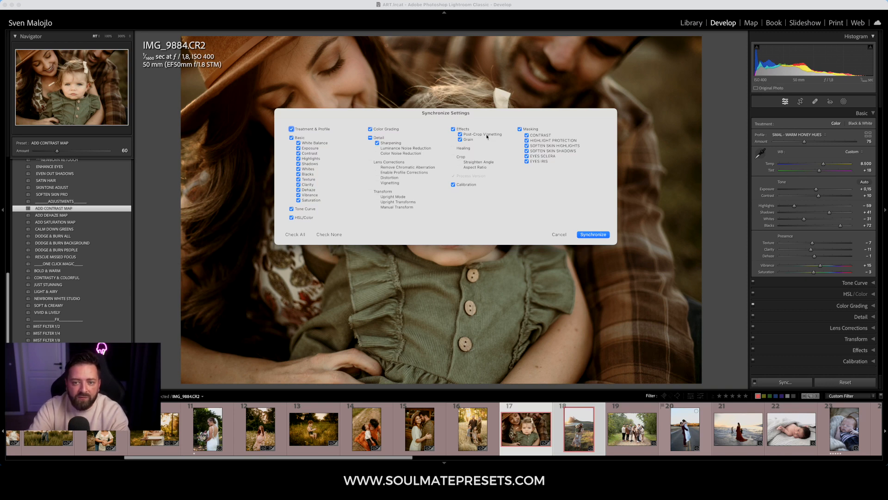
left_click(591, 235)
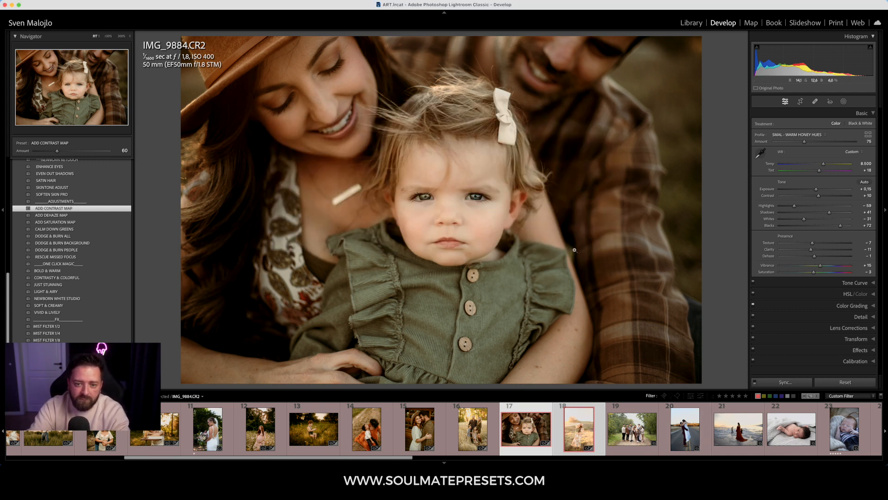
- Open IMG_0134.CR2 on its own and lower its Exposure to −0.80
left_click(601, 430)
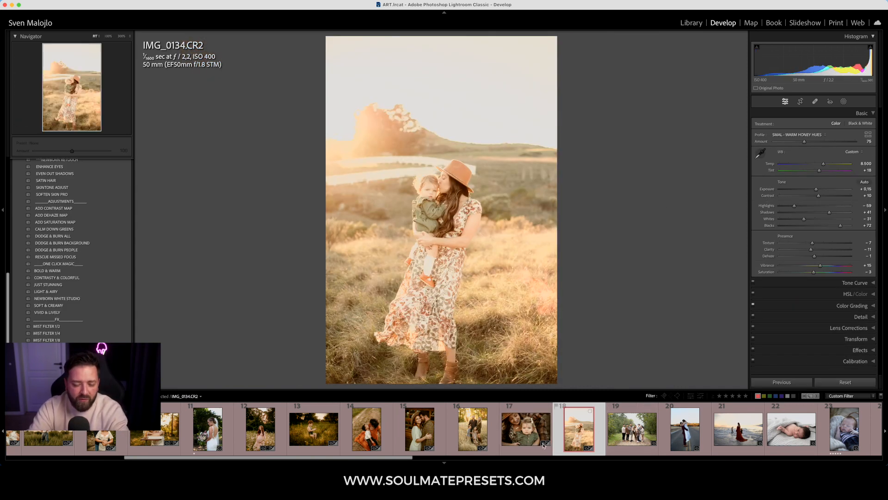
left_click_drag(819, 191, 807, 193)
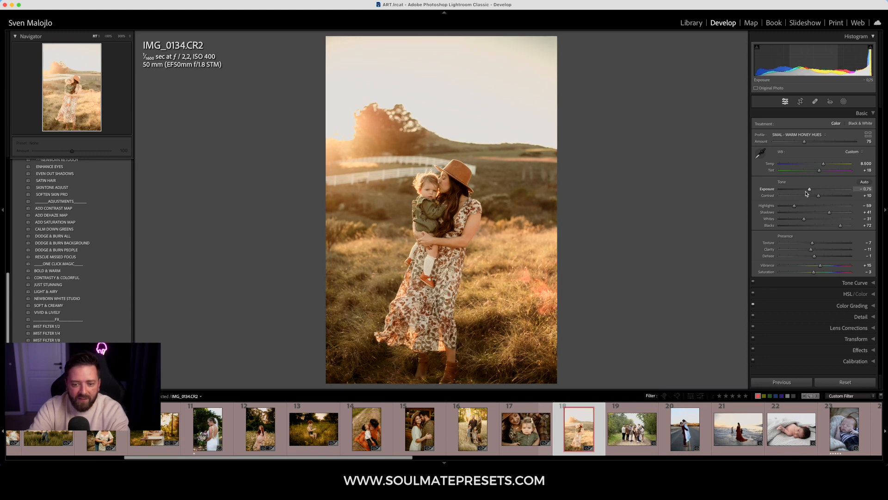
key("Left")
key("Right")
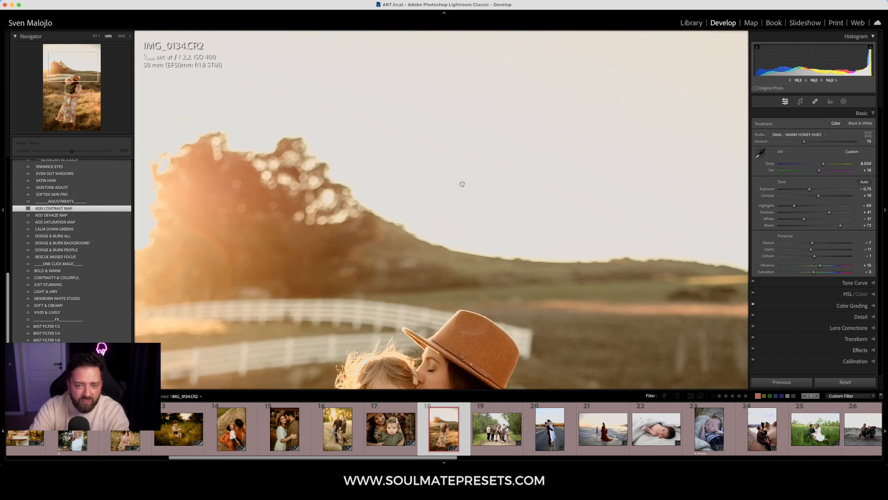
left_click(462, 183)
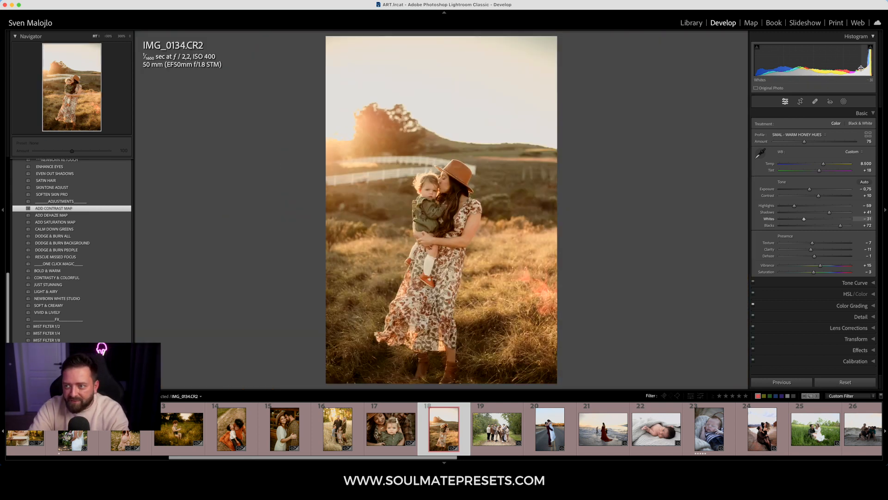
mouse_move(810, 189)
left_mouse_down()
mouse_move(785, 197)
mouse_move(813, 195)
left_mouse_up()
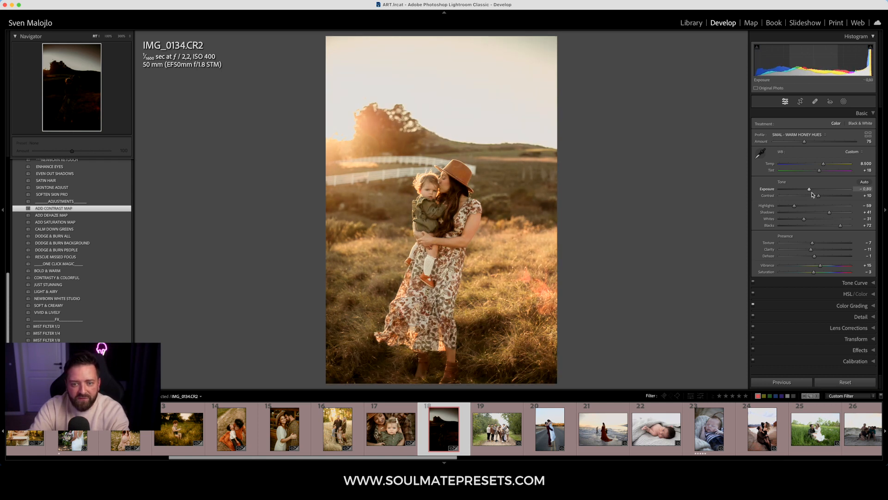
- Crop IMG_0134.CR2 tighter around the mother and toddler at the original aspect ratio, trimming mostly the sky and the sides
left_click(800, 102)
left_click_drag(445, 40, 452, 86)
left_click_drag(493, 188, 493, 182)
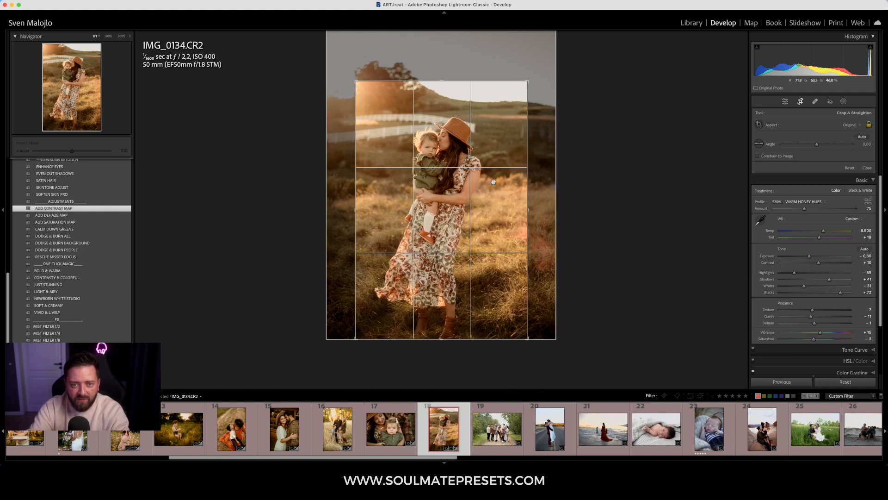
key("Return")
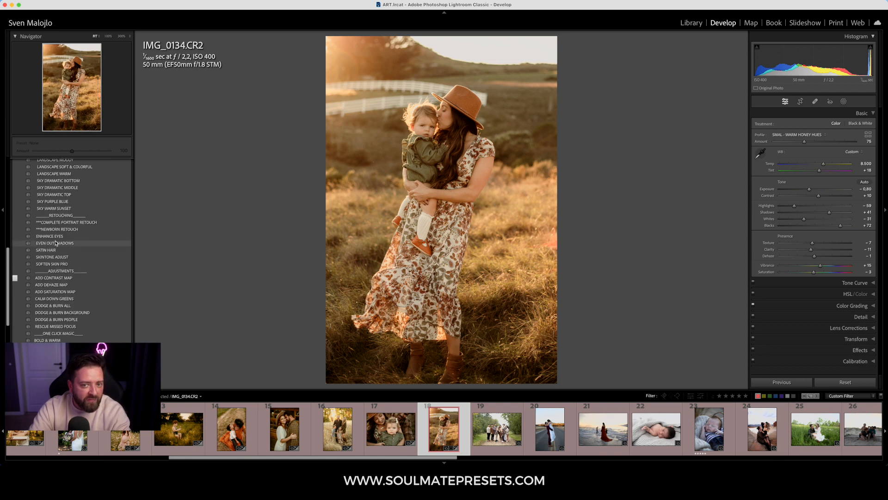
- Try the CONTRASTY BACKGROUND preset from the HONEY HUES AI masks at an amount of 57, and undo it
scroll(55, 242, "up", 5)
scroll(55, 242, "up", 3)
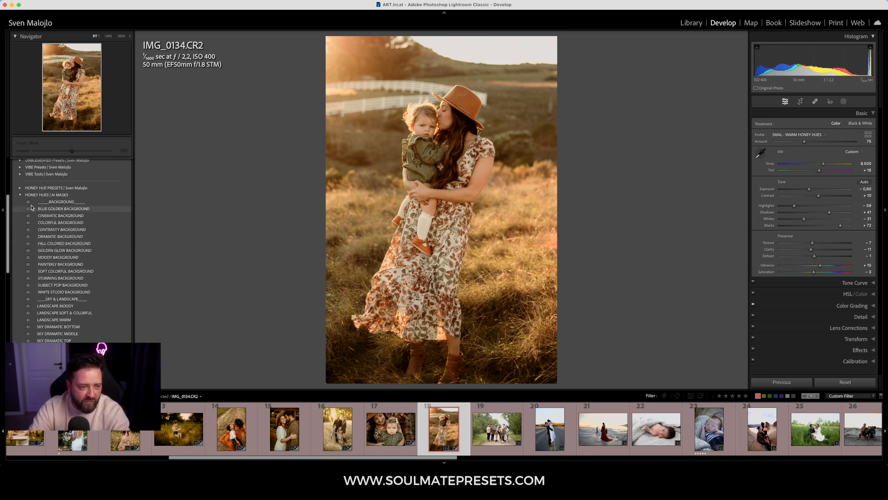
left_click(18, 196)
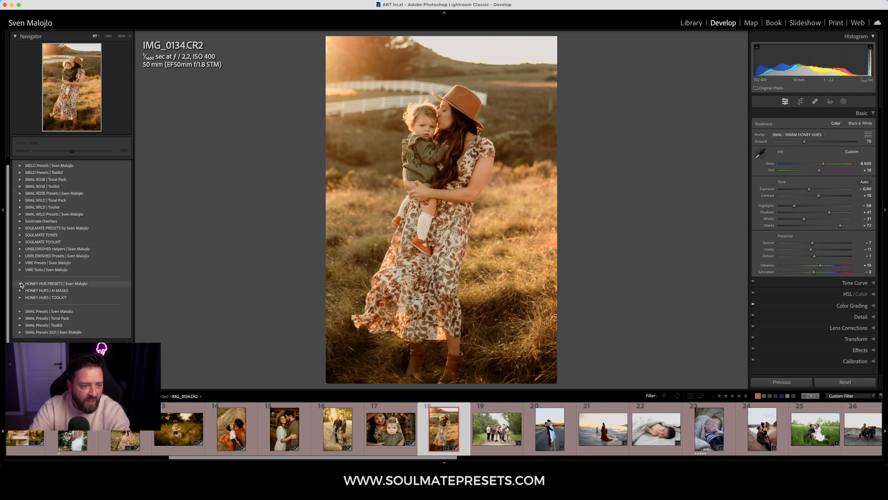
left_click(20, 283)
left_click(20, 284)
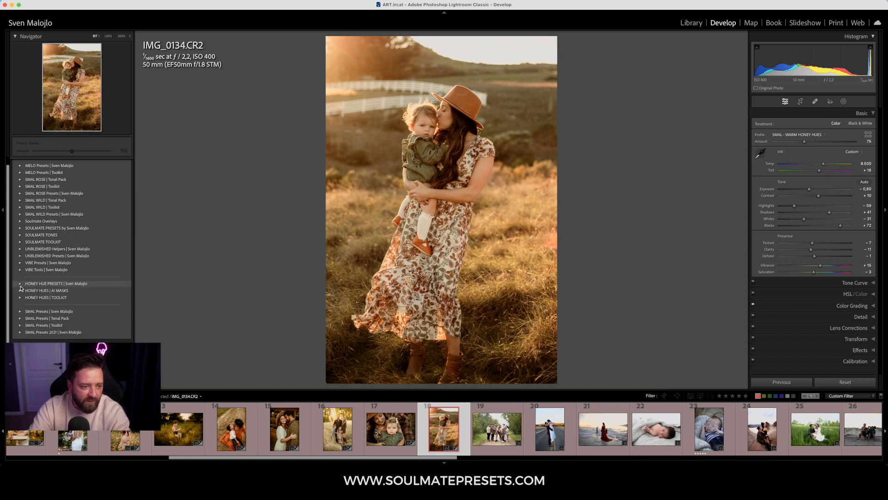
left_click(21, 290)
scroll(69, 277, "down", 3)
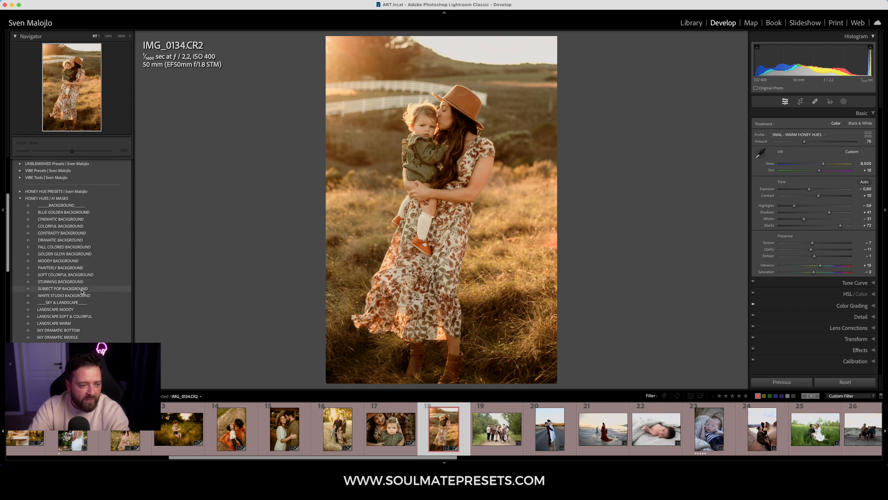
left_click(65, 236)
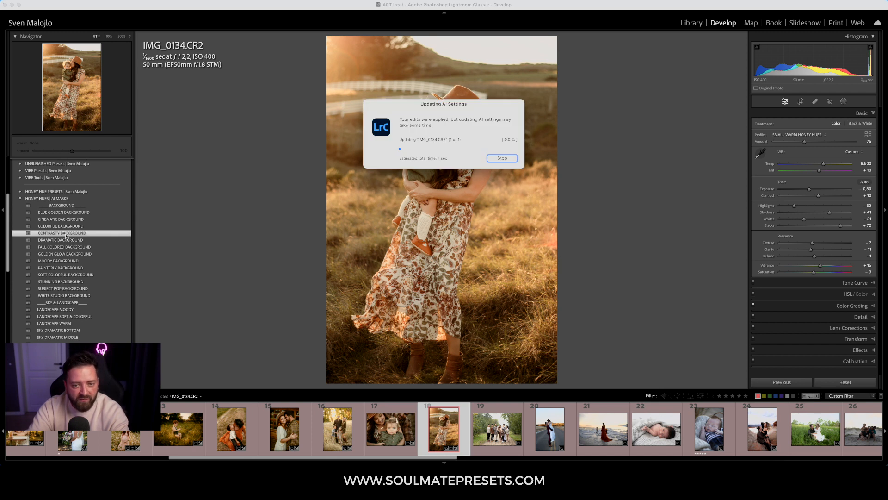
left_click_drag(72, 152, 54, 165)
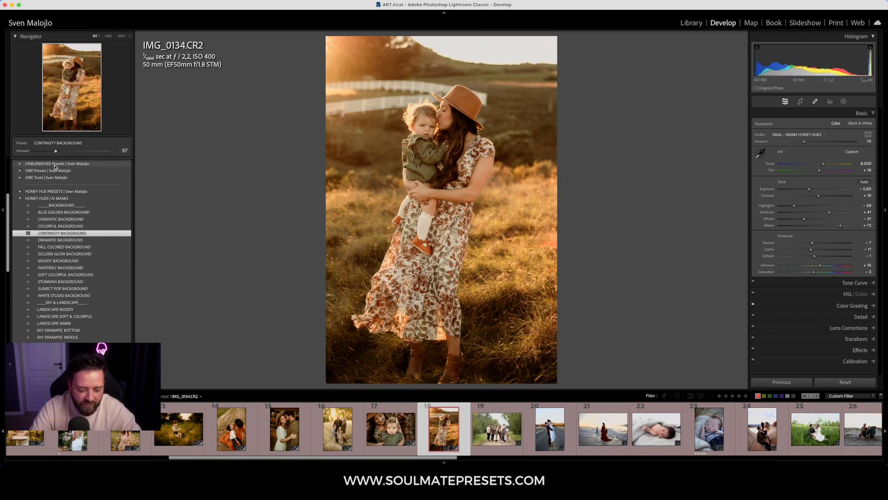
key("cmd+z")
key("super+z")
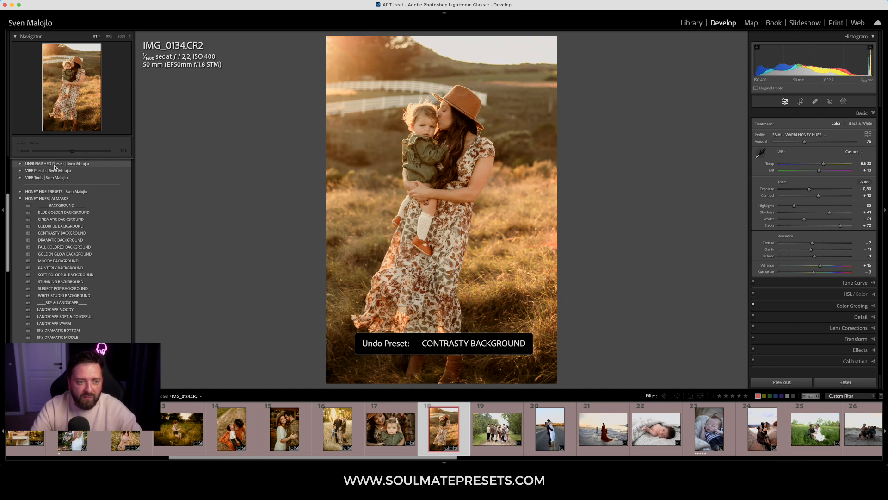
- Apply the SUBJECT POP BACKGROUND AI mask preset to IMG_0134.CR2 with an amount of 51
left_click(88, 288)
left_click_drag(71, 151, 58, 161)
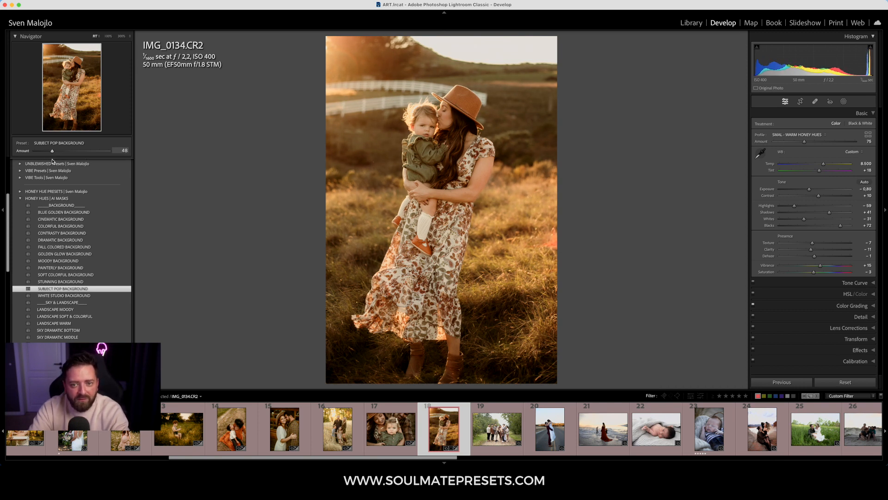
left_click_drag(52, 160, 53, 161)
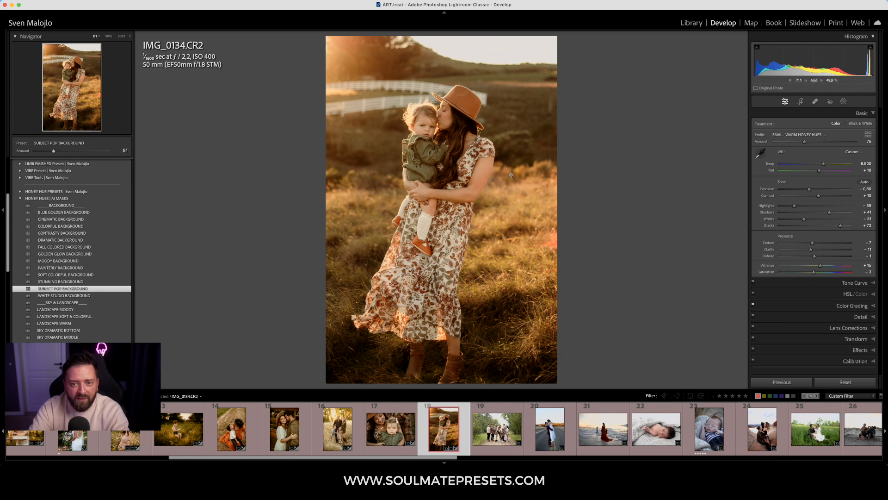
- Compare IMG_0134.CR2 side by side with the toddler portrait IMG_9884.CR2, and return to the Develop module
left_click(379, 453, "shift")
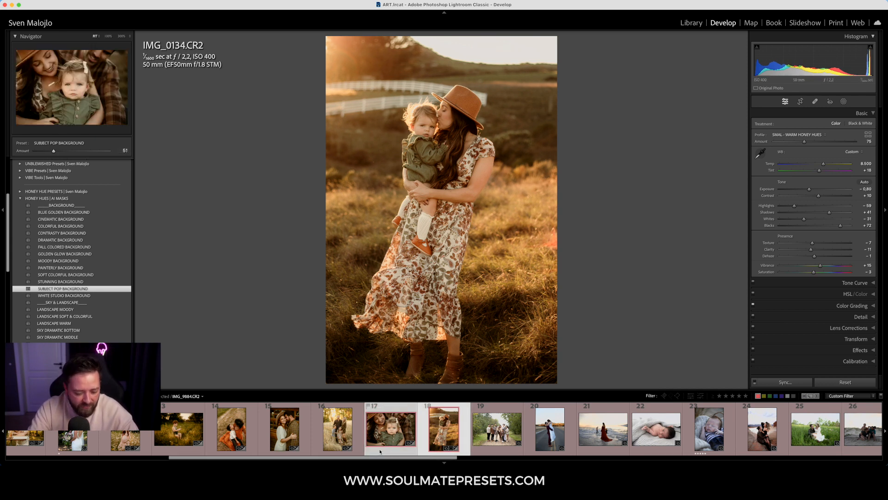
key("c")
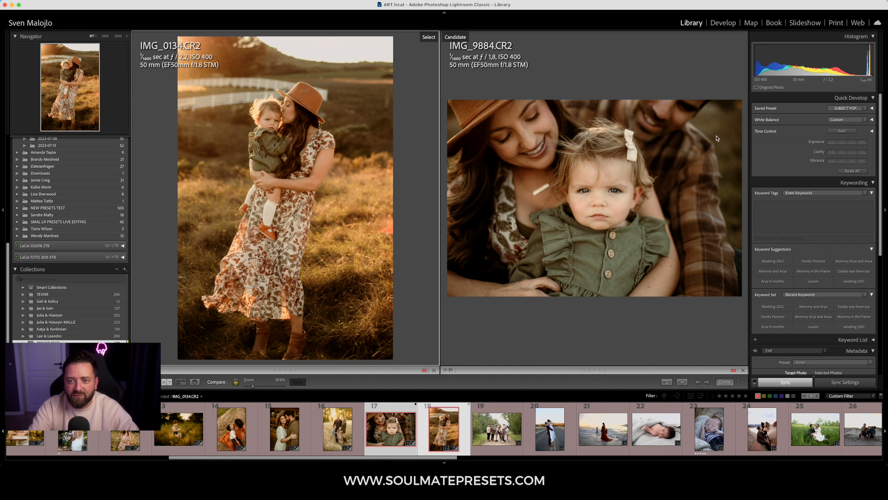
left_click(726, 24)
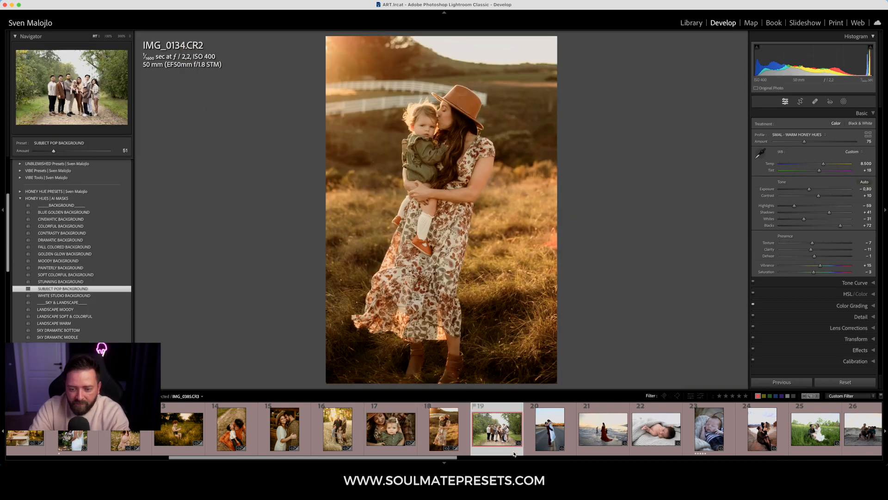
- Open the family group photo IMG_0385.CR3, apply the HONEY HUE 04 preset and set Exposure to −0.45
left_click(515, 454)
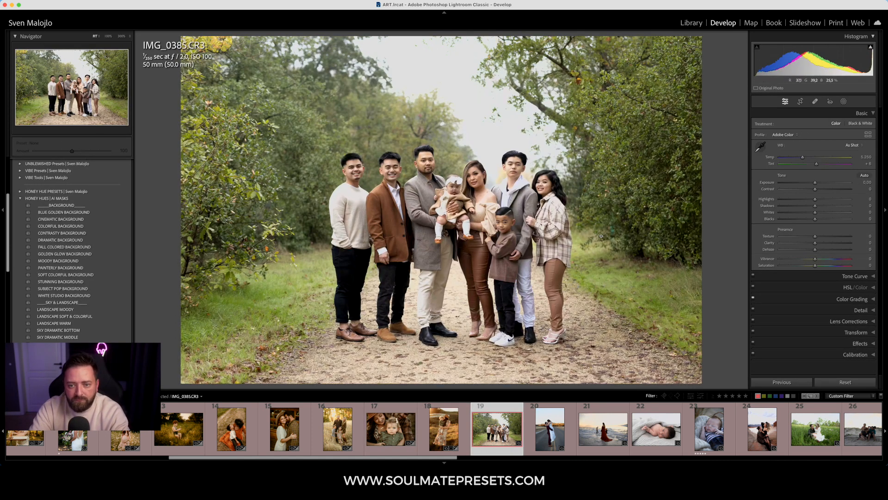
left_click(504, 197)
left_click(504, 196)
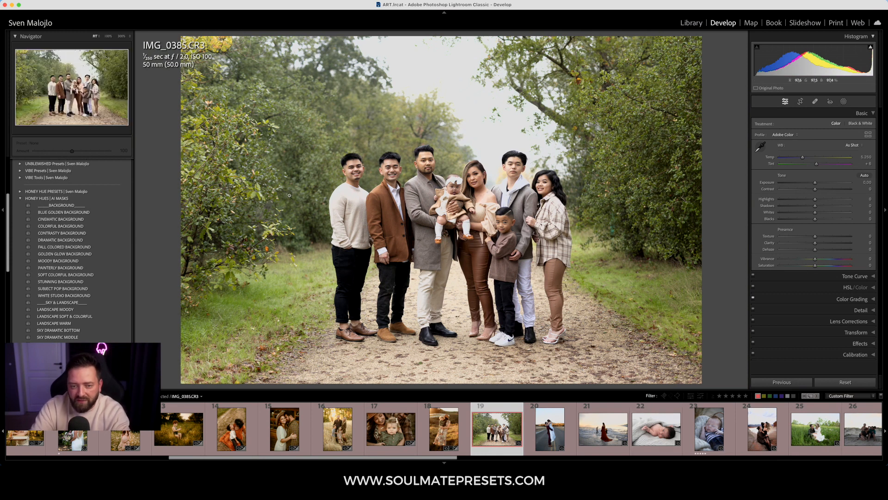
left_click(20, 200)
left_click(20, 281)
scroll(87, 239, "down", 3)
scroll(86, 239, "down", 2)
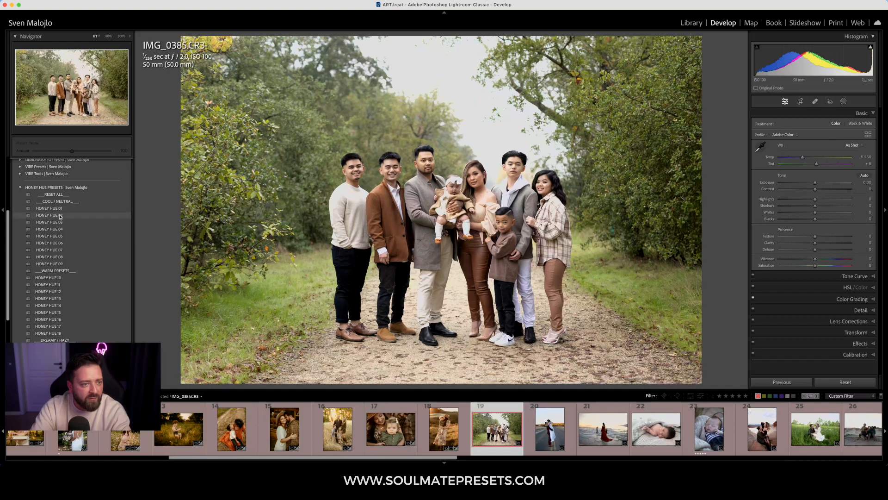
left_click(70, 230)
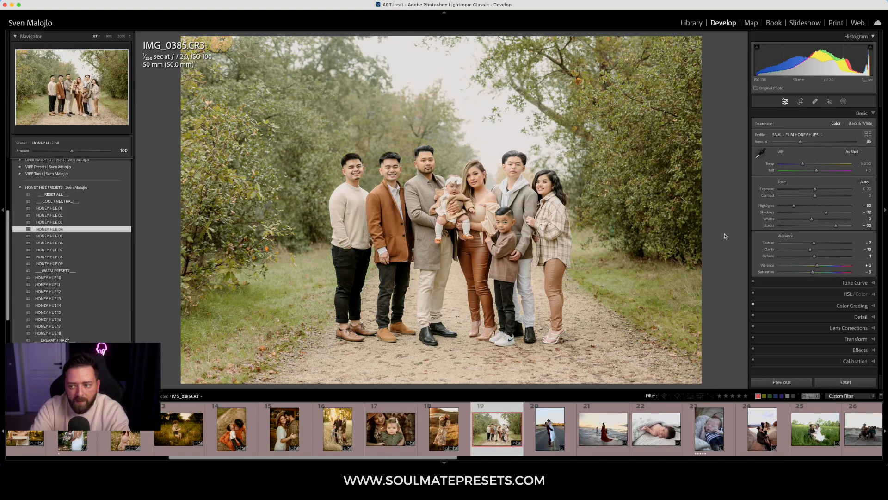
left_click(812, 190)
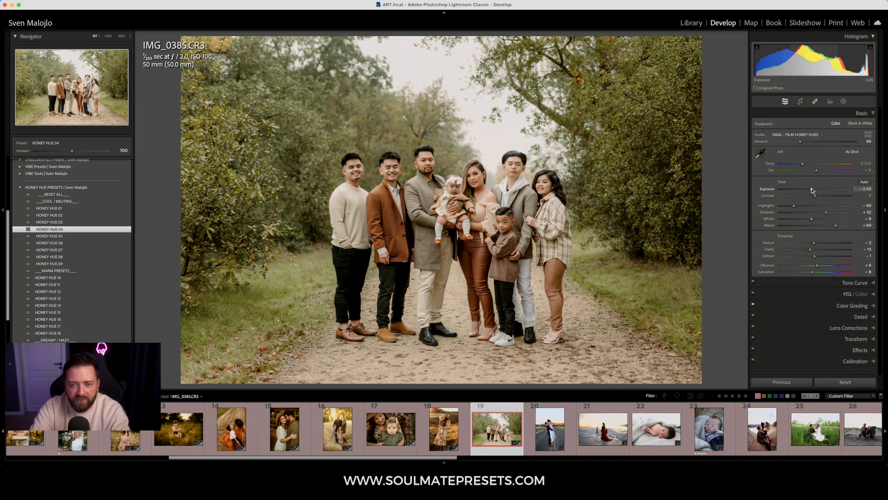
- Try HONEY HUE 07 and the warm presets HONEY HUE 10 to 15 on the group photo, settling on HONEY HUE 14
left_click(63, 250)
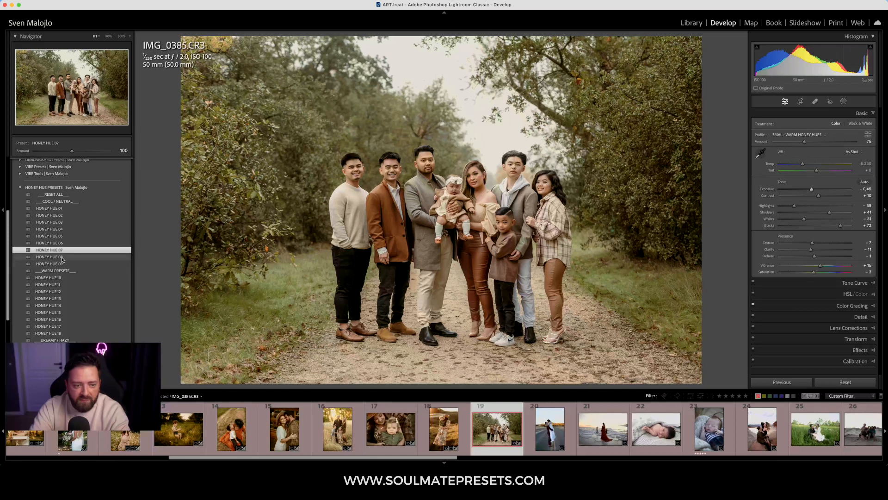
left_click(63, 278)
left_click(64, 285)
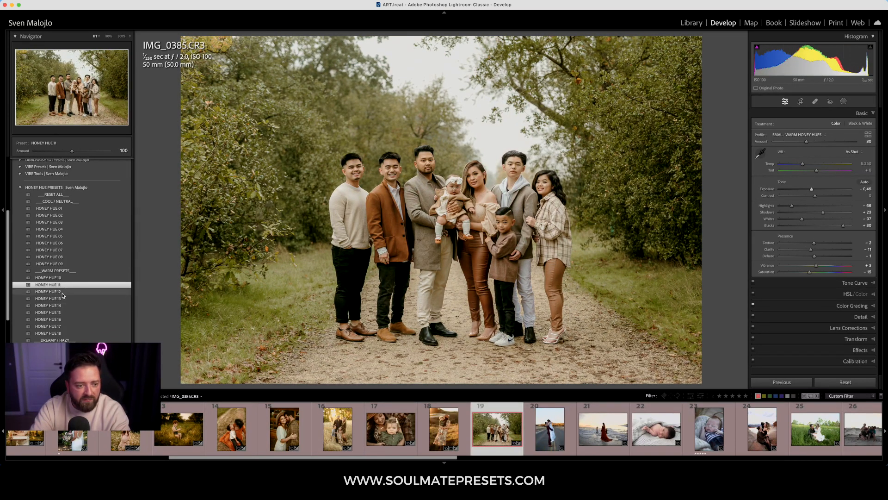
left_click(64, 292)
left_click(63, 299)
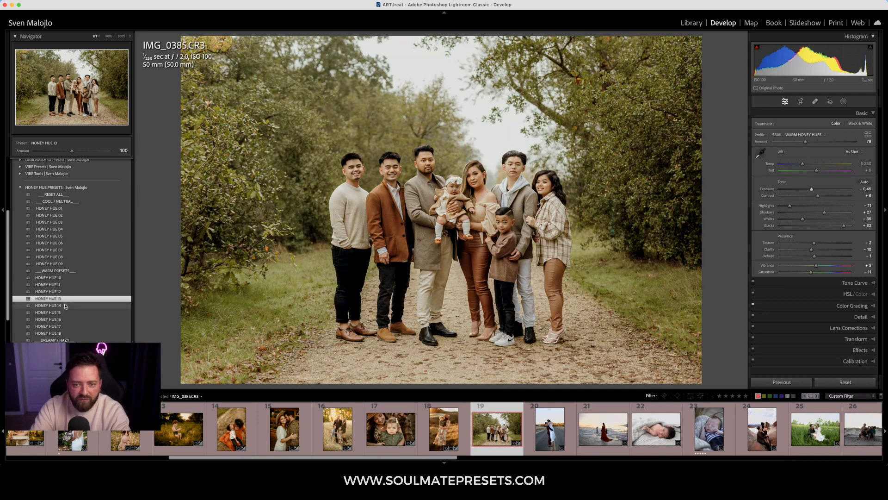
left_click(66, 306)
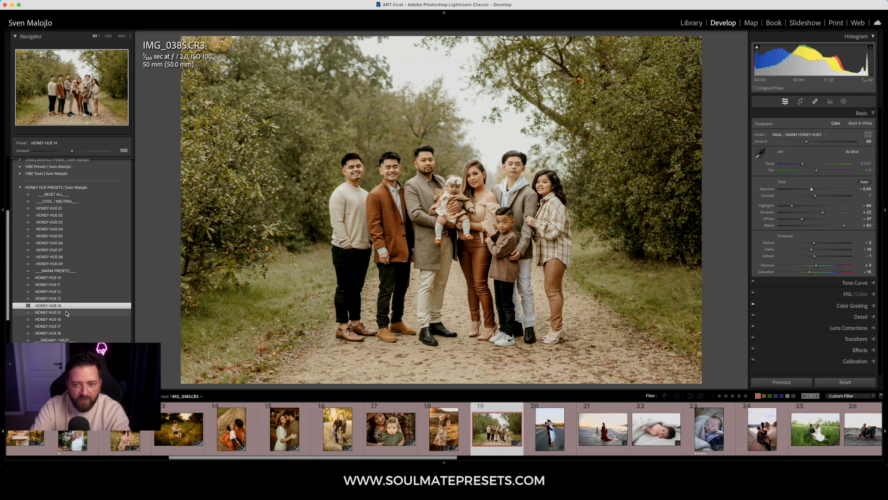
left_click(67, 313)
left_click(66, 306)
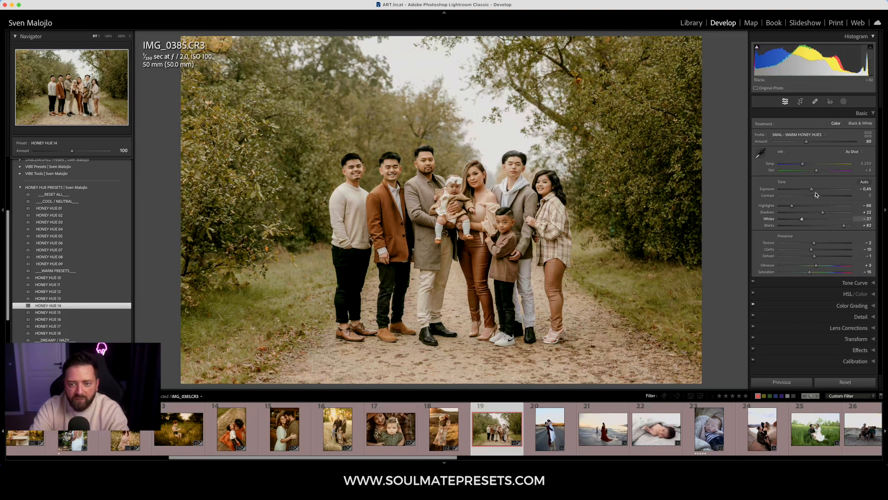
- Refine the group photo with a white balance of Temp 5,754 and Tint +11, and Exposure at −0.35
left_click_drag(813, 191, 814, 191)
left_click(445, 167)
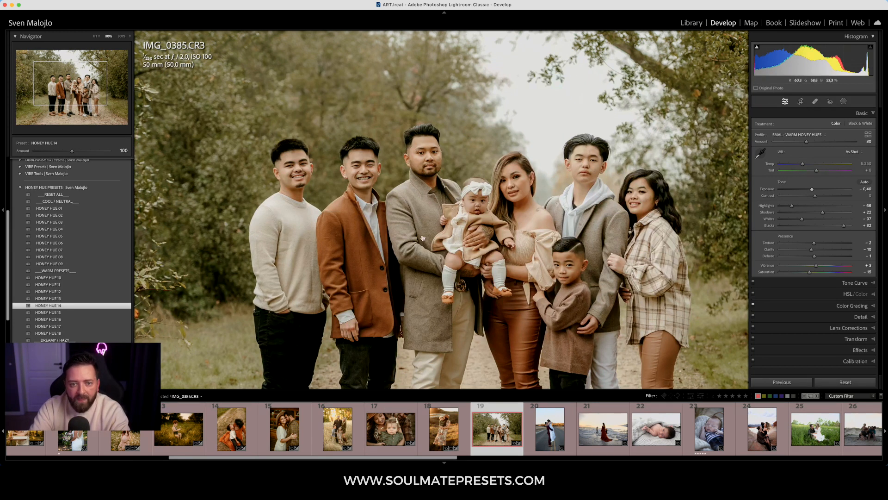
left_click(468, 235)
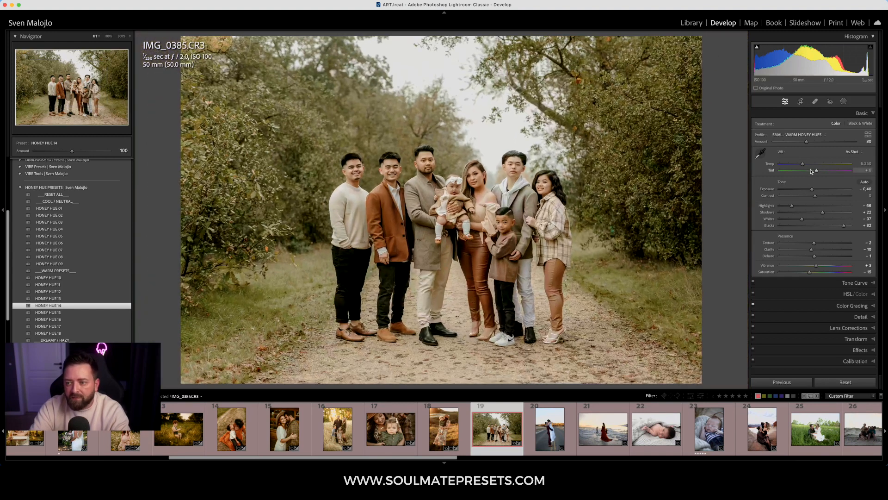
left_click_drag(805, 166, 813, 191)
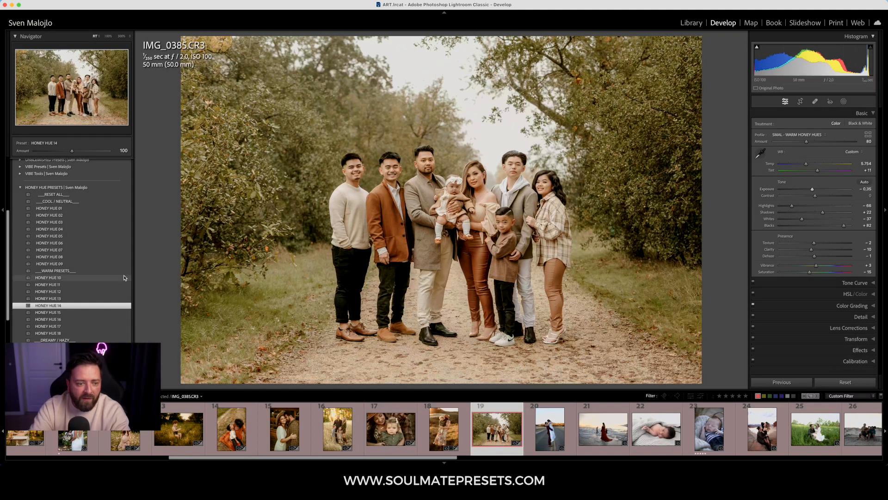
- Apply the EVEN OUT SHADOWS preset from the Honey Hues AI masks to the group photo with its Amount at 64
left_click(21, 188)
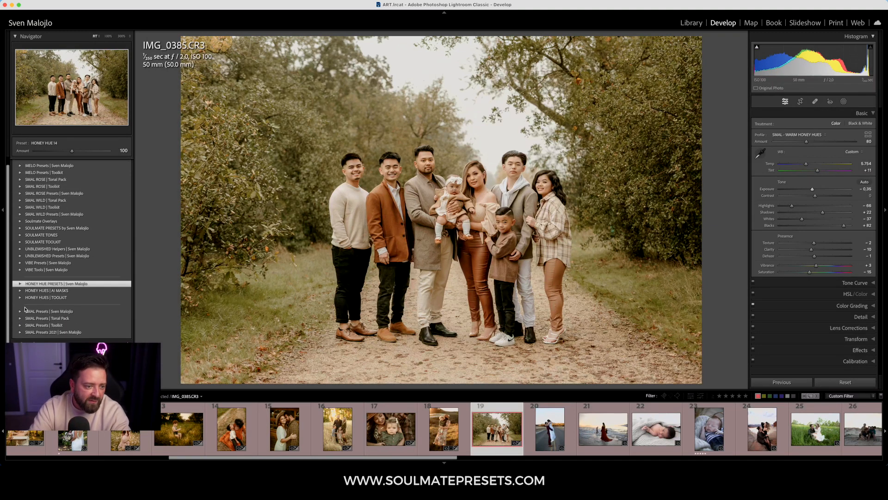
left_click(21, 291)
scroll(47, 273, "down", 8)
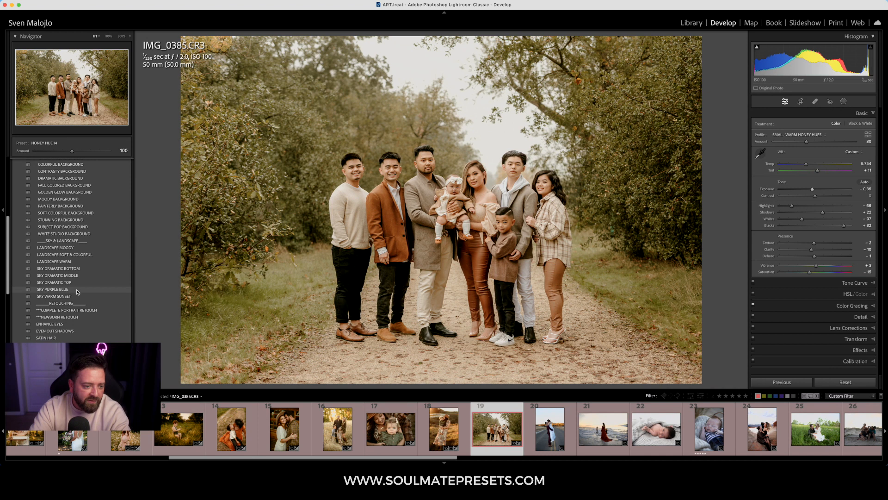
scroll(78, 258, "down", 2)
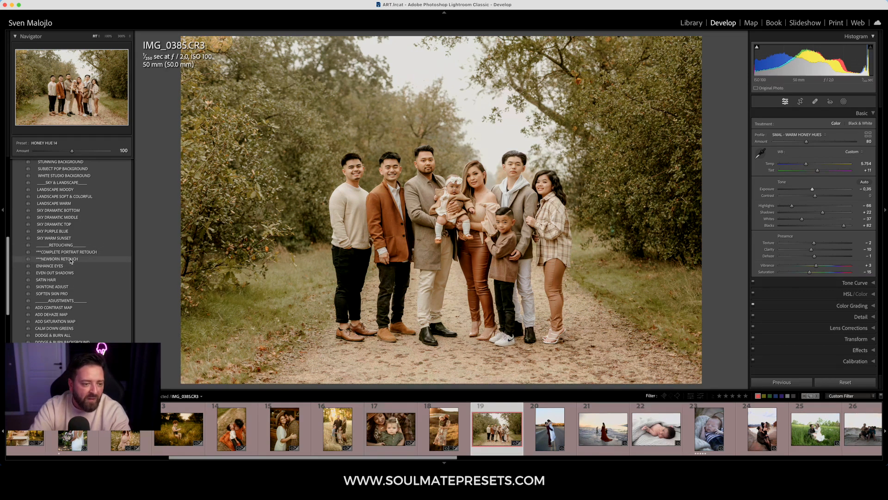
left_click(67, 274)
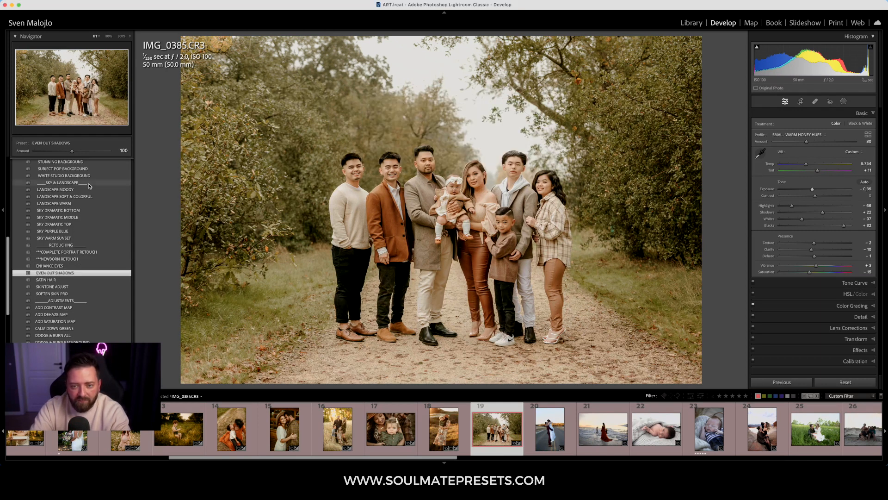
left_click_drag(73, 153, 58, 160)
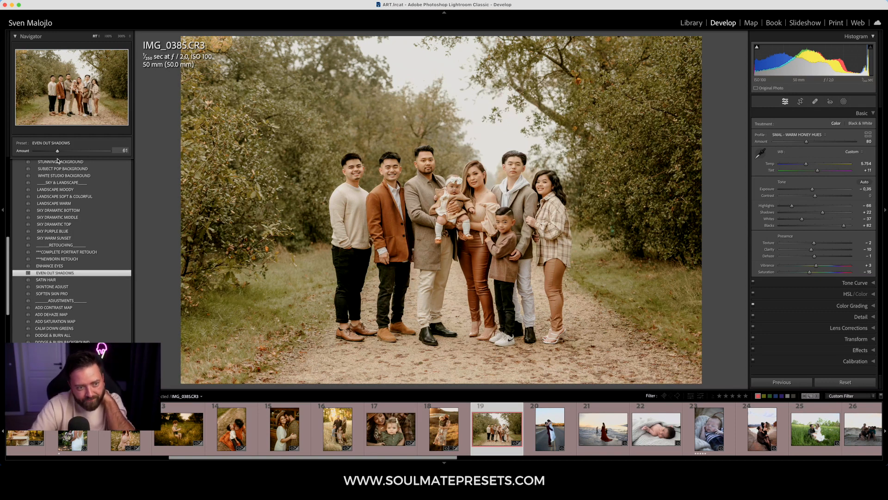
left_click_drag(37, 158, 57, 173)
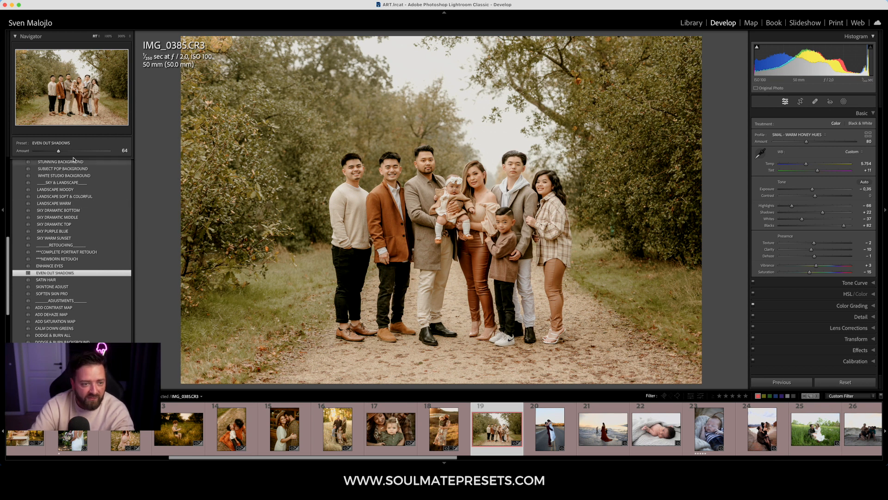
- Examine the faces up close with the EVEN OUT SHADOWS mask switched off and on, and return to the full view
left_click(453, 169)
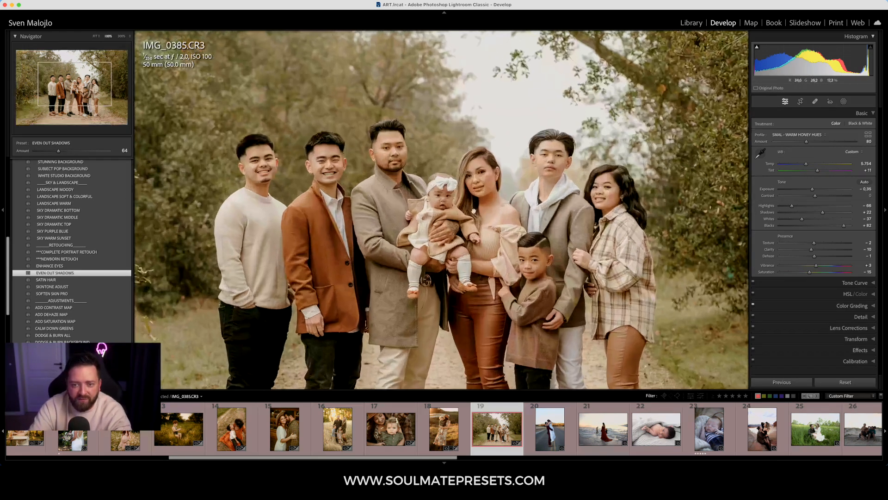
left_click(843, 101)
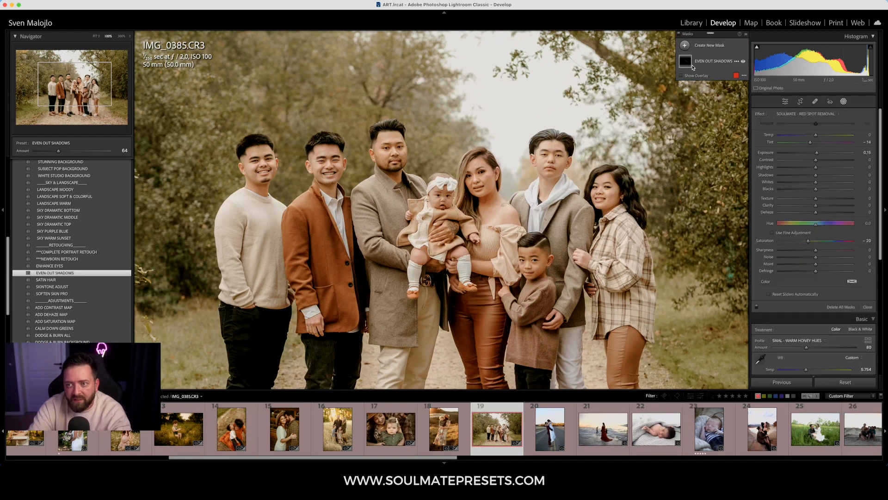
left_click(744, 62)
left_click(743, 62)
left_click(744, 62)
left_click(744, 62)
left_click(744, 62)
left_click(743, 62)
left_click(743, 62)
left_click(743, 62)
left_click(743, 62)
left_click(744, 62)
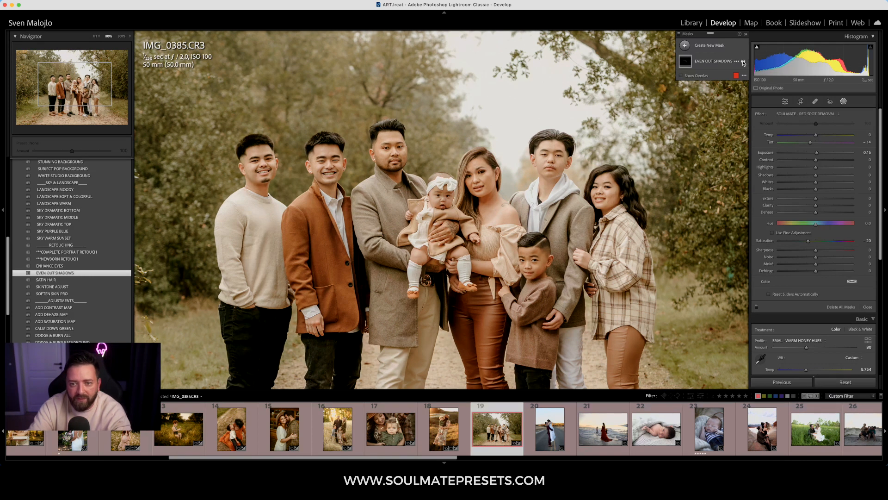
key("z")
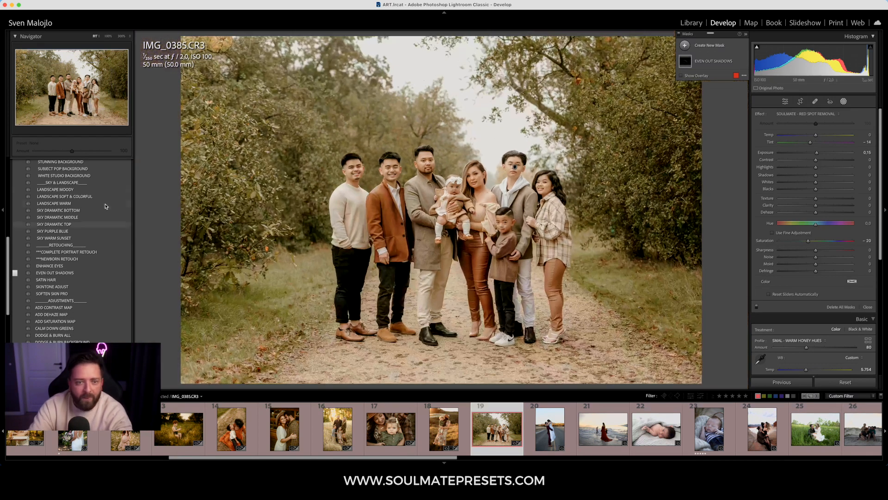
- Apply the LANDSCAPE WARM AI mask preset to the group photo and set its Amount to 62
scroll(18, 237, "up", 4)
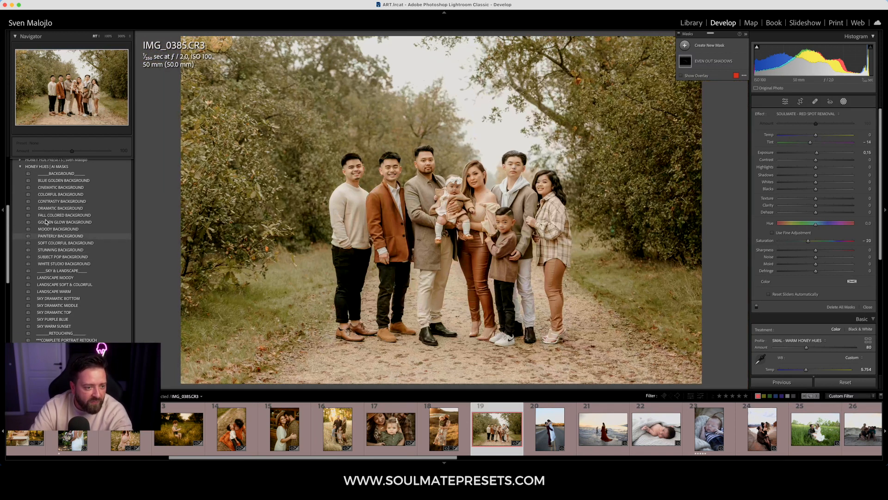
left_click(74, 291)
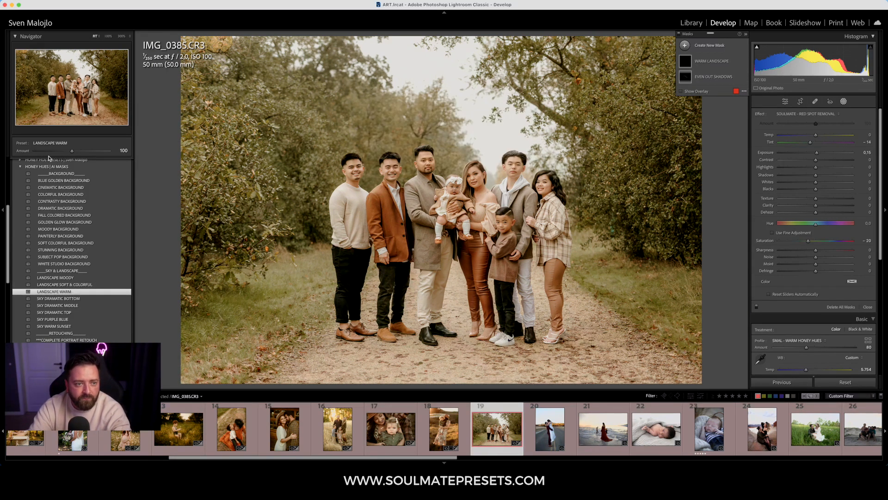
left_click_drag(59, 151, 60, 153)
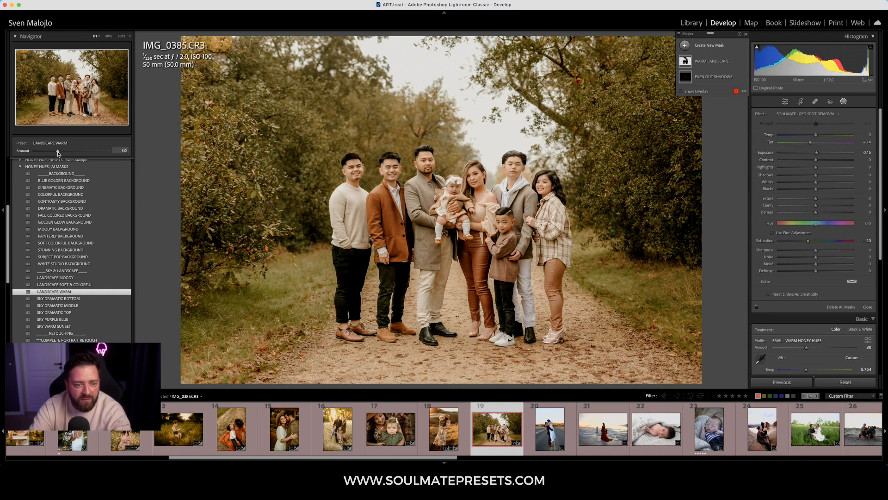
scroll(64, 303, "down", 4)
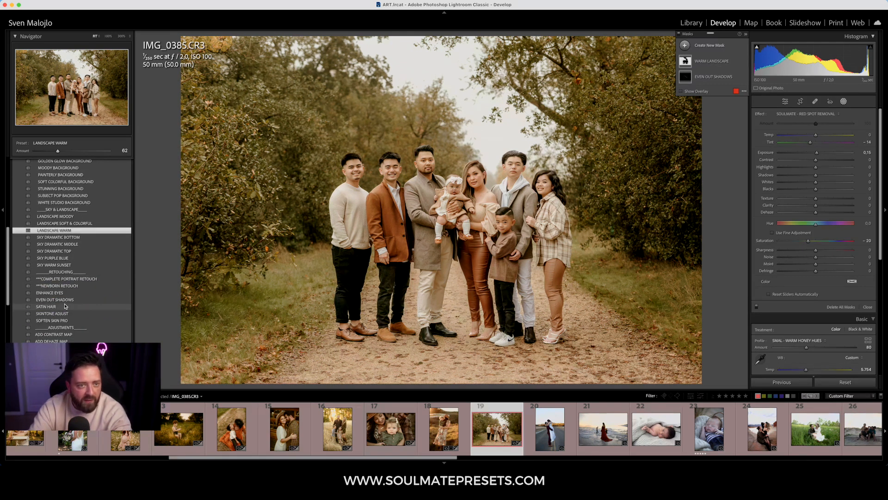
scroll(65, 306, "down", 3)
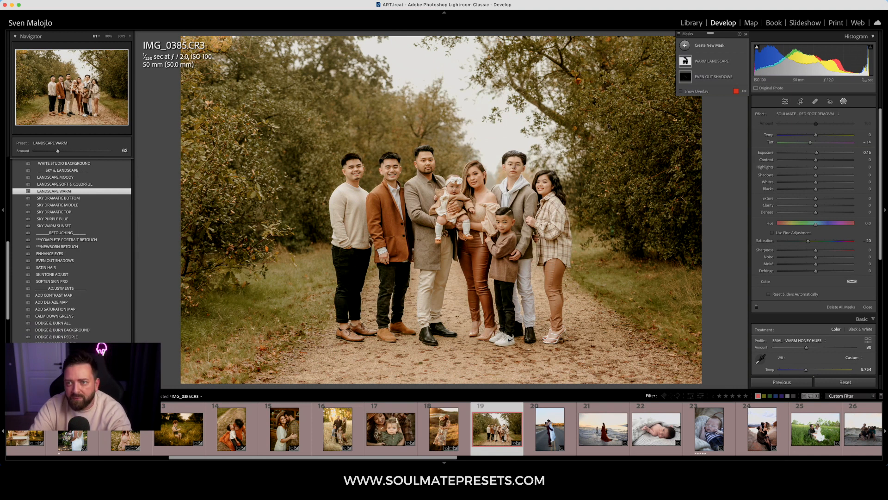
- Check the group photo's metadata in the Library, and compare its before and after versions side by side in Develop
left_click(690, 23)
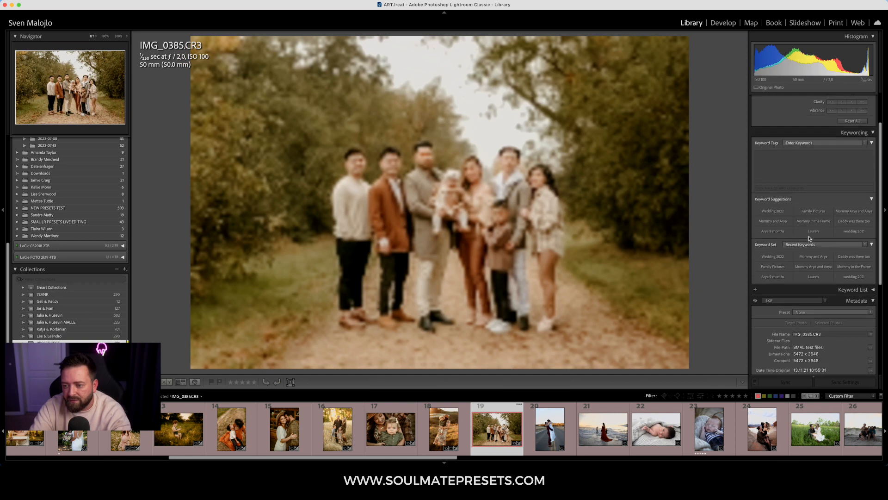
scroll(809, 239, "down", 4)
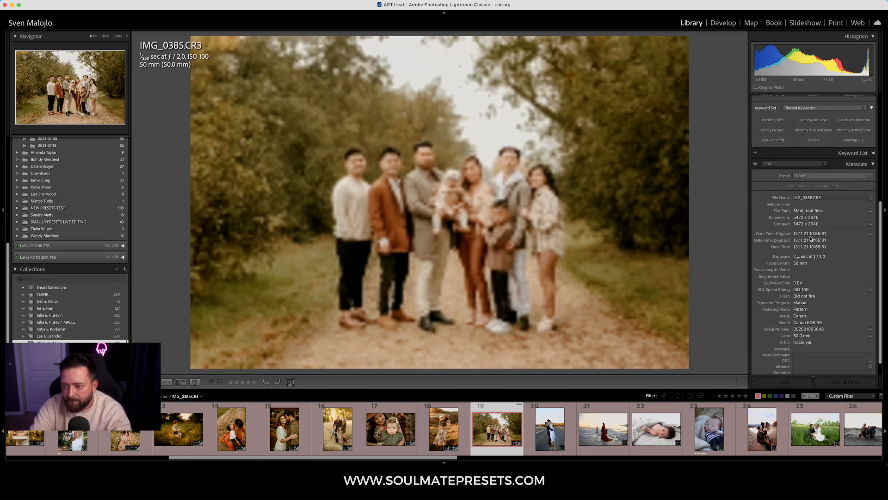
left_click(722, 24)
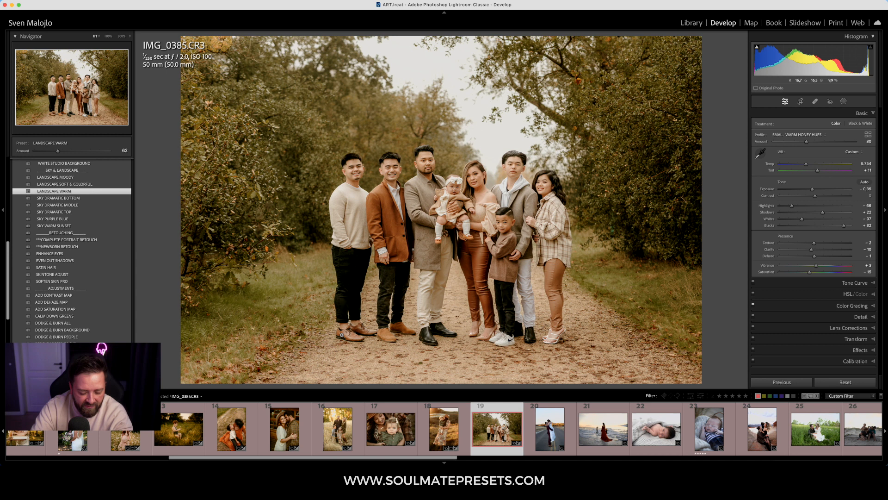
key("y")
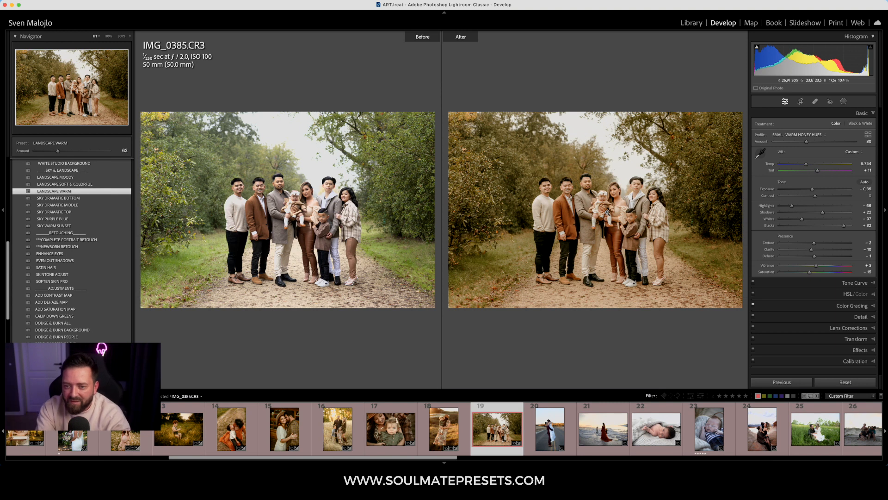
key("y")
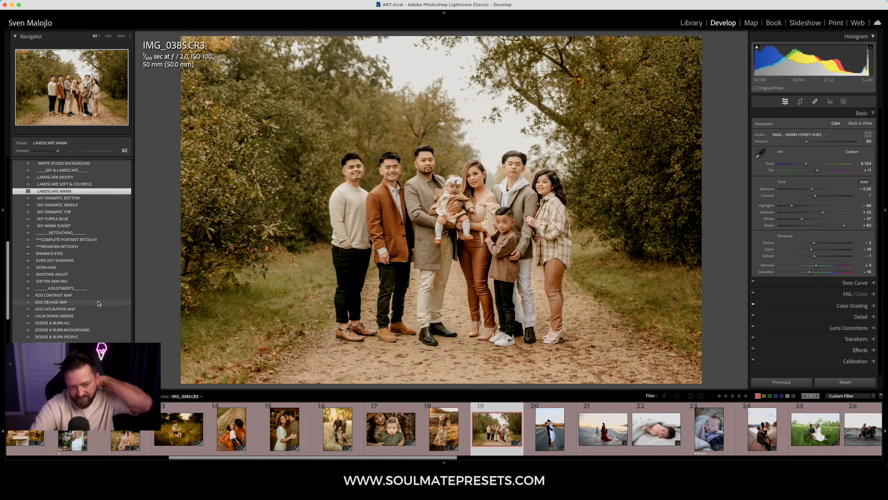
- Try the ADD CONTRAST MAP preset at Amount 122 on the group photo, and undo both the amount and the preset
scroll(97, 298, "down", 5)
scroll(98, 298, "down", 2)
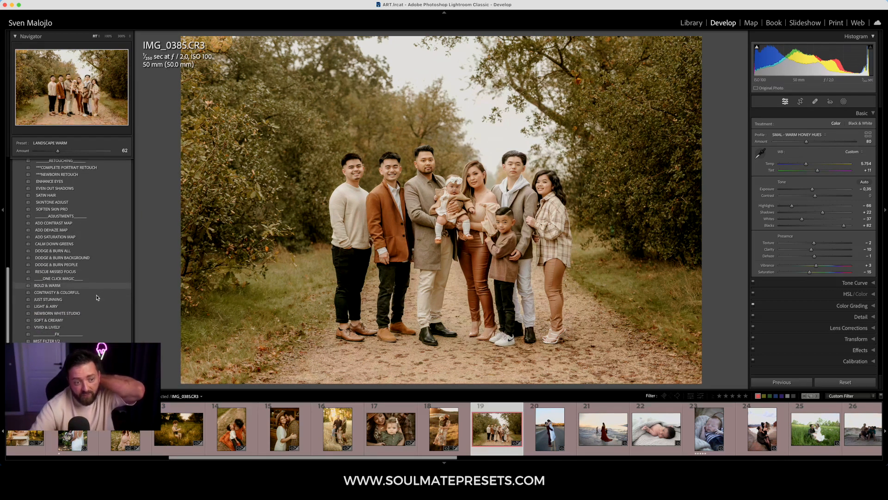
scroll(97, 292, "down", 3)
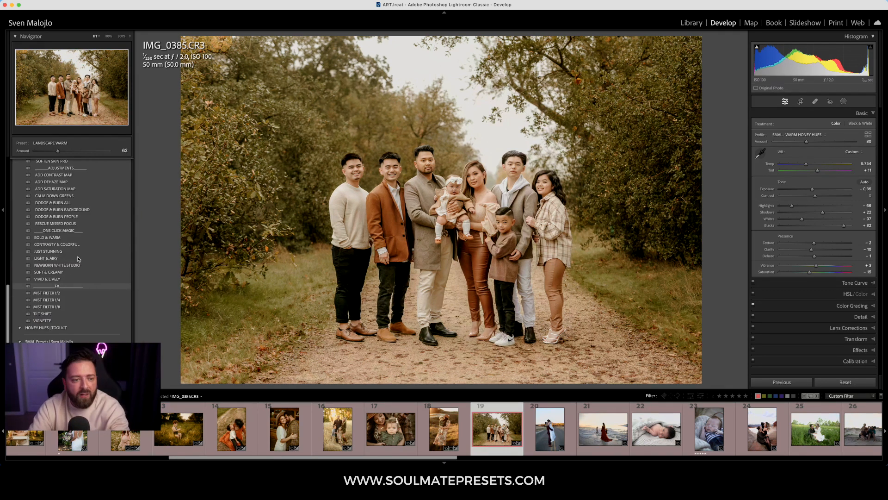
left_click(67, 177)
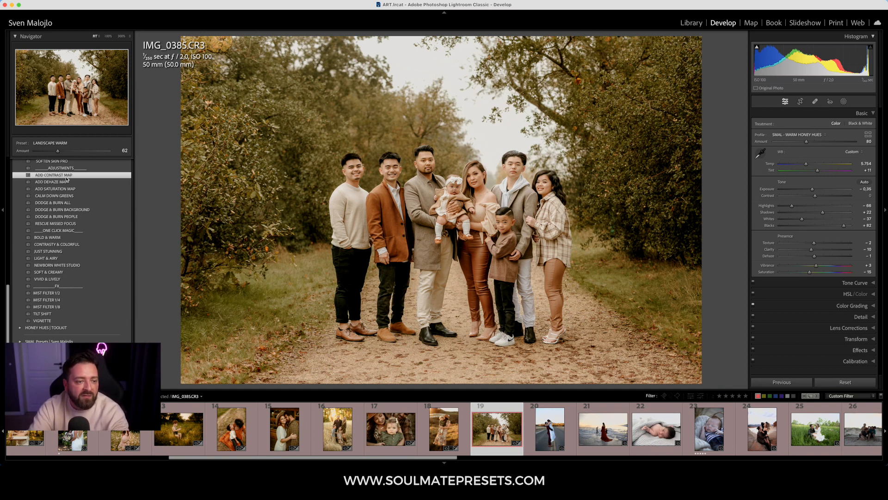
mouse_move(72, 151)
left_mouse_down()
mouse_move(89, 164)
mouse_move(81, 166)
left_mouse_up()
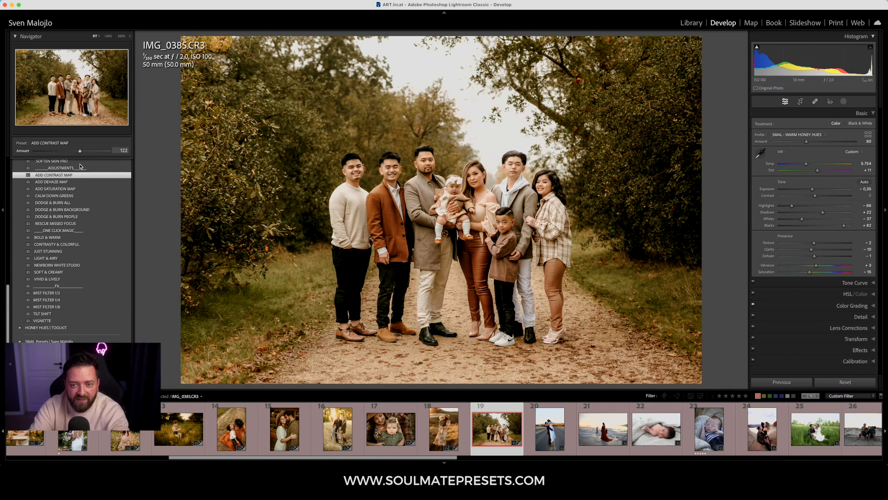
key("super+z")
key("super+z")
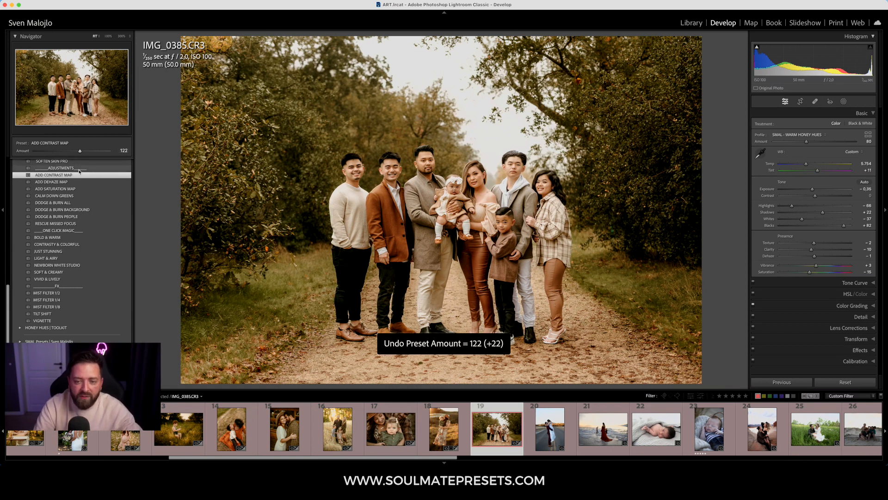
- Apply the S-CURVE TONE CURVE preset from the Honey Hues toolkit to the group photo with its Amount at 109
scroll(47, 277, "down", 3)
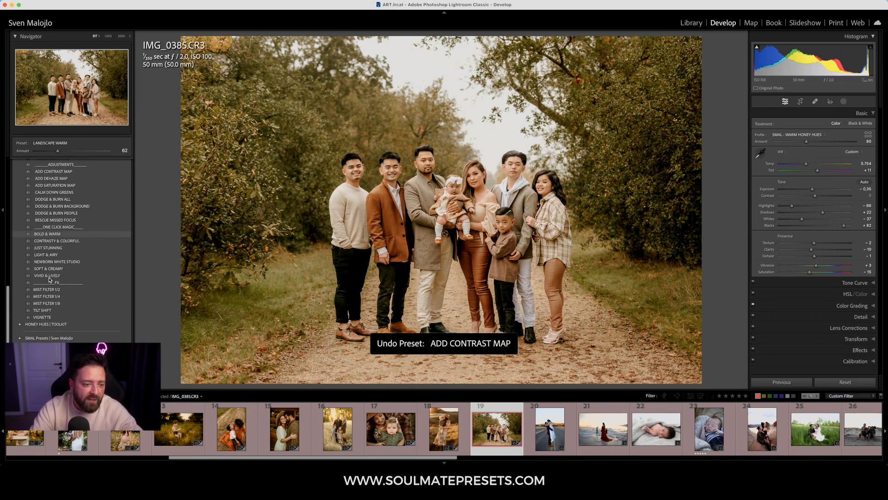
left_click(21, 297)
scroll(62, 276, "down", 5)
scroll(91, 259, "down", 3)
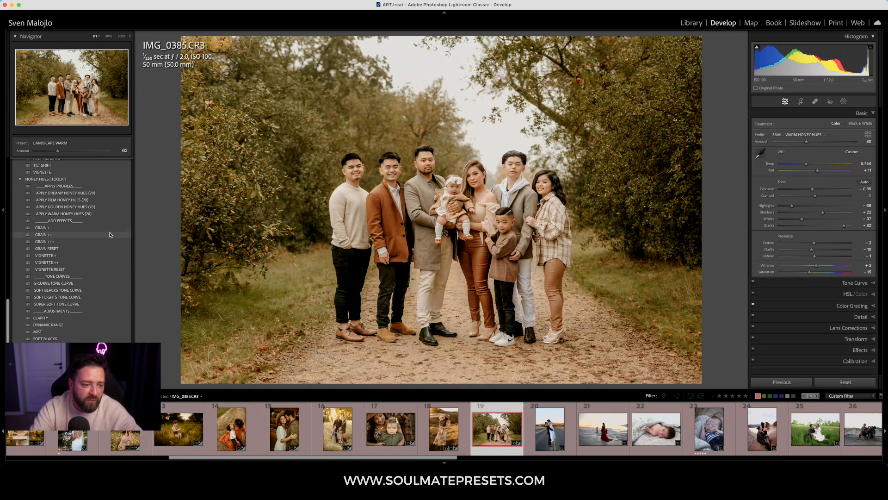
left_click(100, 284)
mouse_move(72, 151)
left_mouse_down()
mouse_move(91, 161)
mouse_move(62, 164)
mouse_move(91, 168)
mouse_move(40, 165)
mouse_move(76, 168)
left_mouse_up()
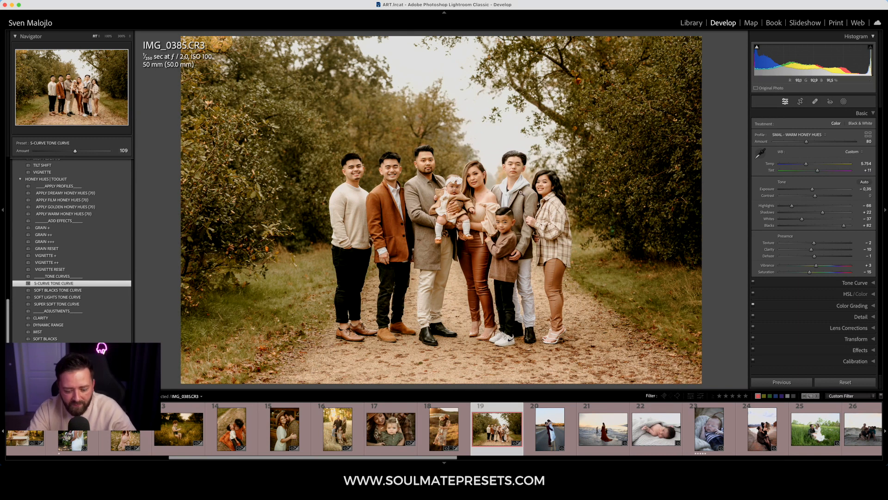
- Compare the group photo before and after the edits in an enlarged side-by-side view, and return to the normal Develop view
key("y")
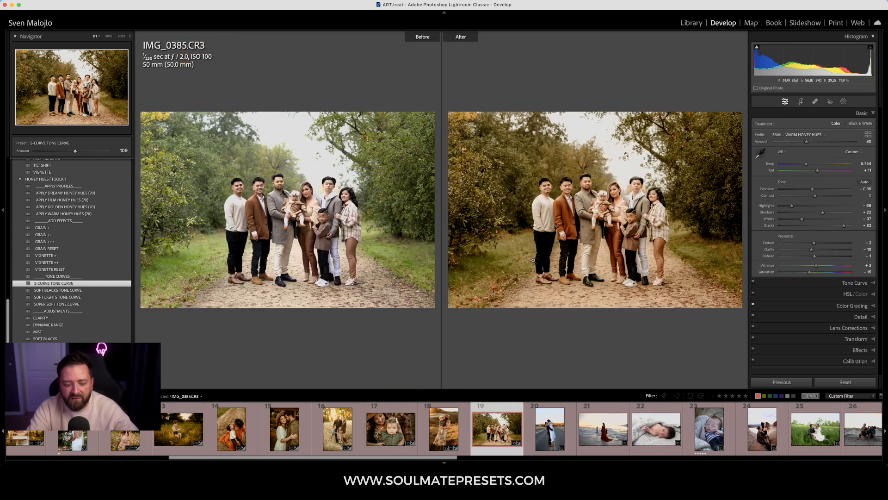
key("Tab")
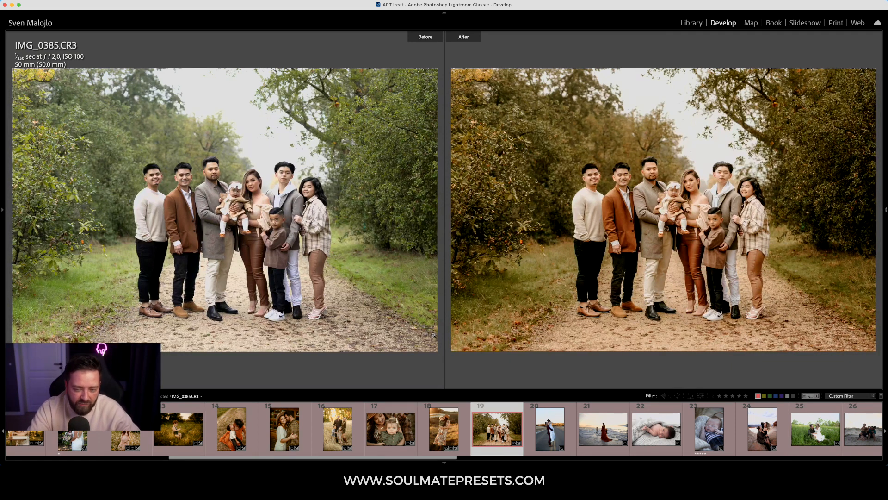
key("Tab")
key("y")
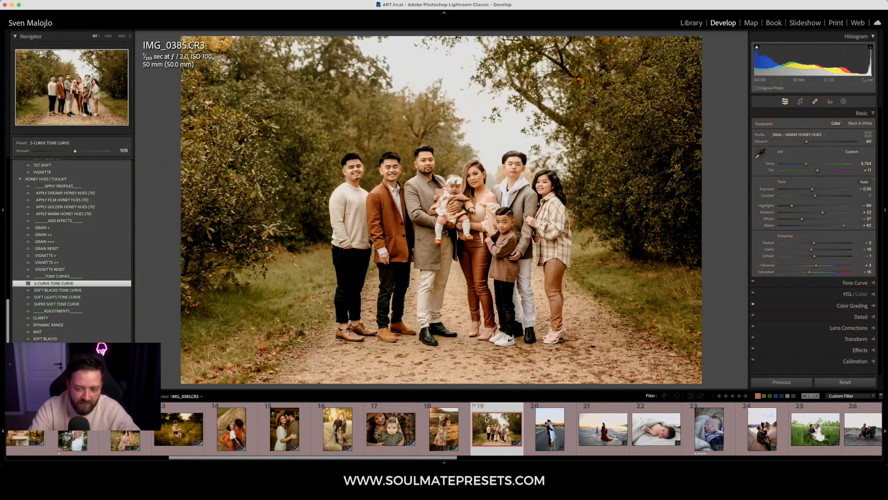
- Open the photo of the couple embracing on the road and apply the HONEY HUE 11 preset
left_click(569, 434)
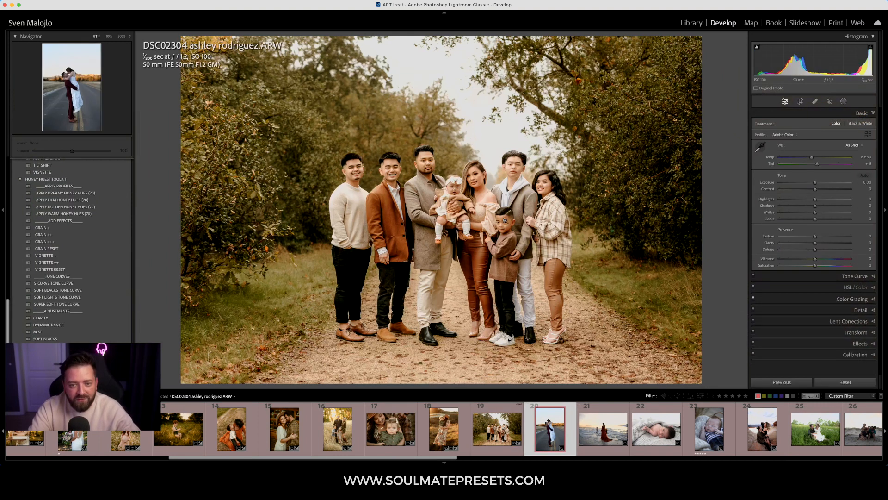
left_click(21, 179)
scroll(60, 231, "up", 5)
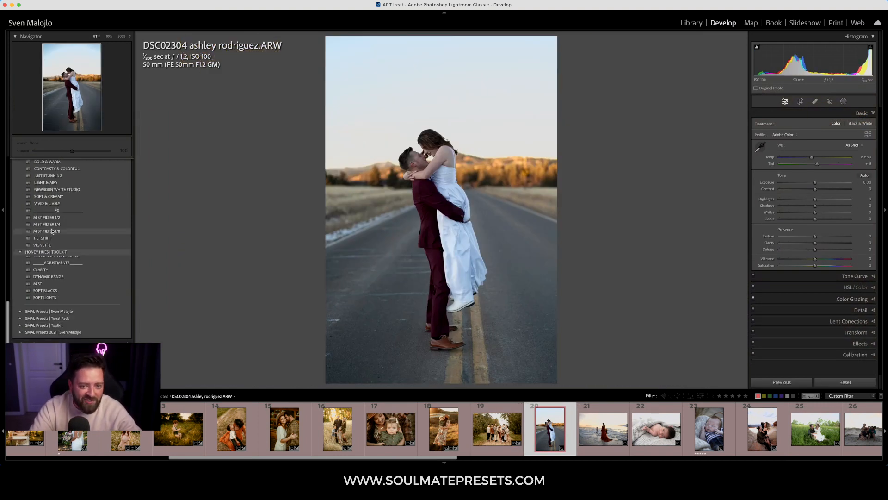
scroll(62, 243, "up", 3)
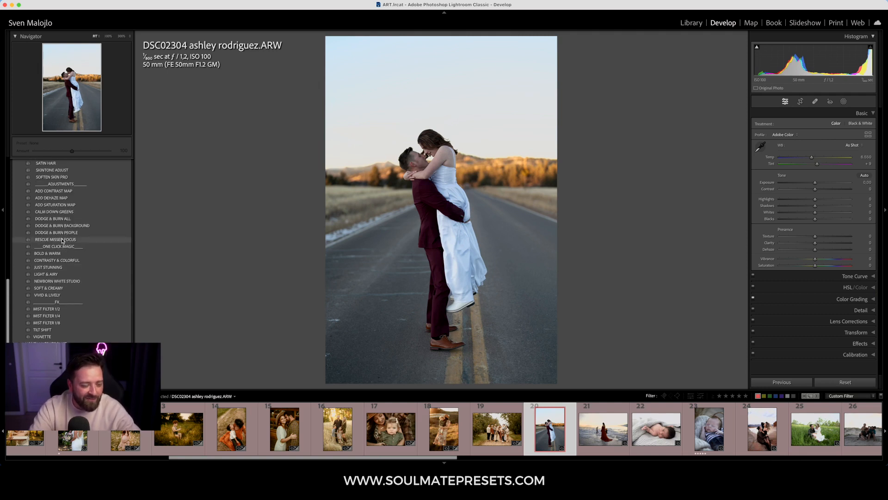
scroll(38, 200, "up", 5)
scroll(38, 200, "up", 7)
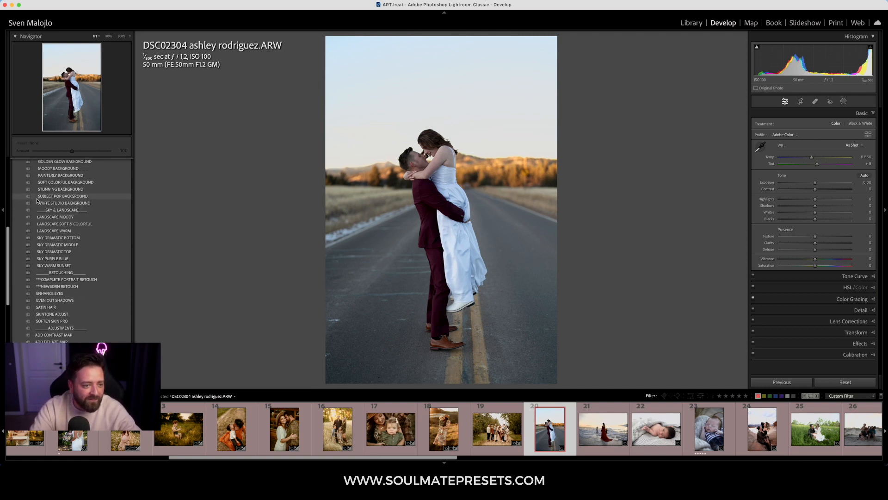
scroll(22, 217, "up", 1)
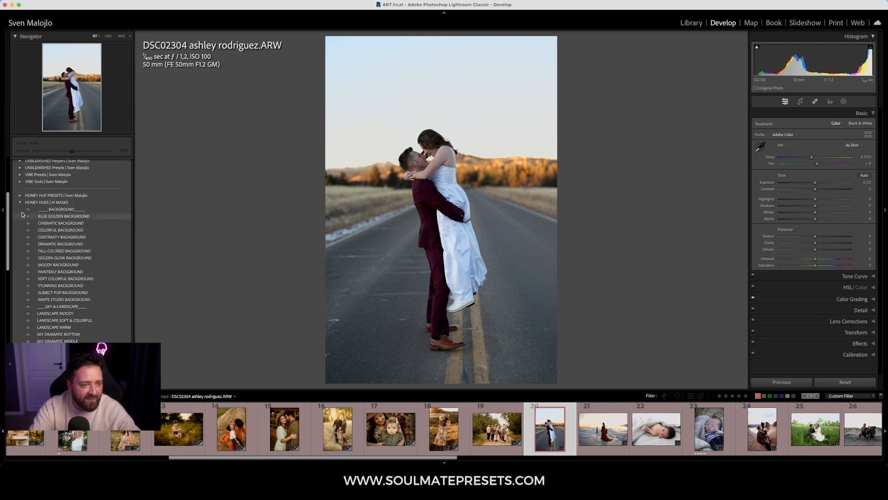
left_click(22, 202)
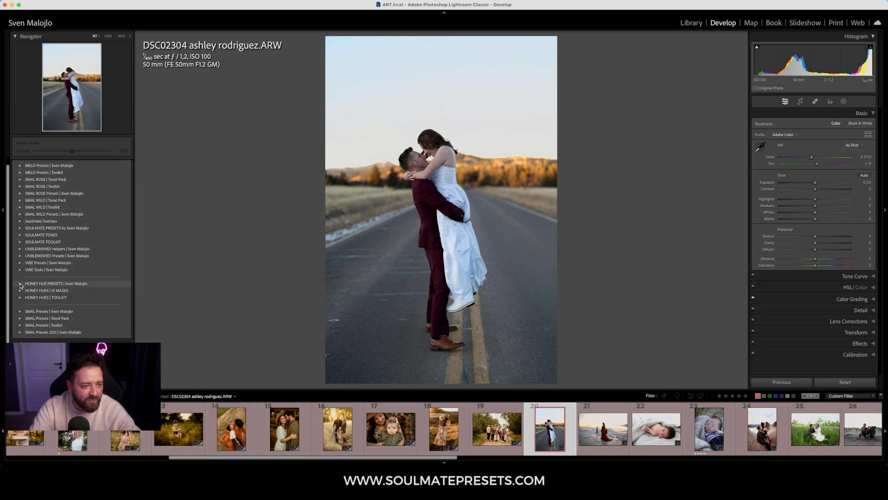
left_click(20, 284)
scroll(56, 287, "down", 5)
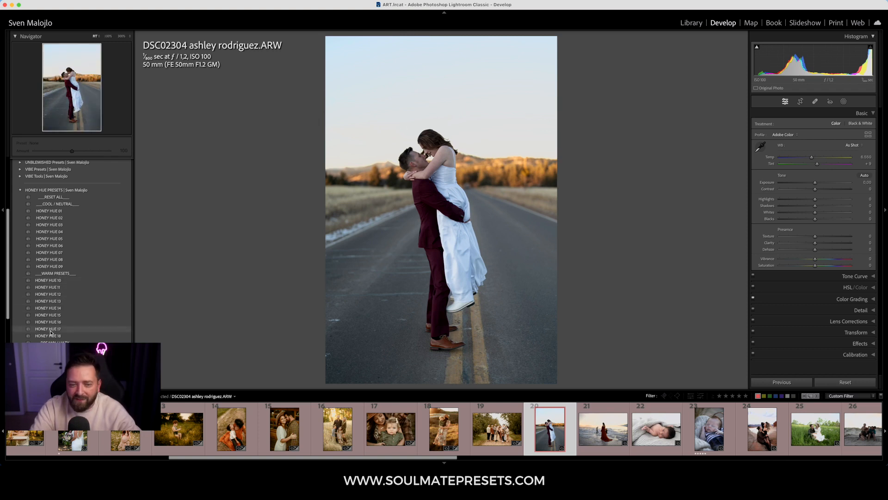
left_click(63, 289)
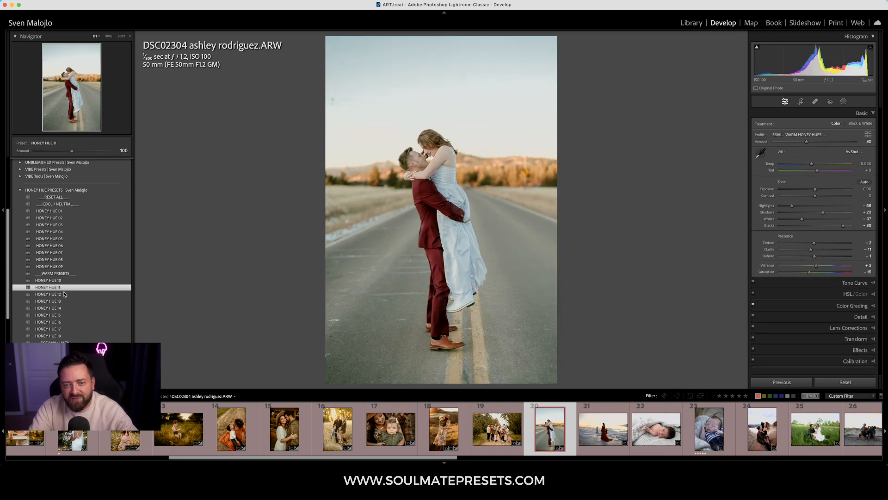
- Try the HONEY HUE 15, 16, 07 and 04 presets on the couple photo, and reapply HONEY HUE 11
left_click(72, 316)
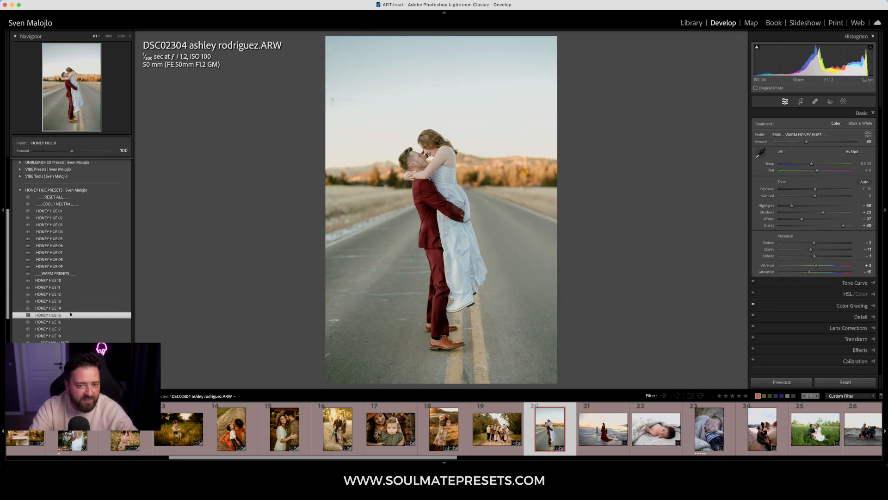
left_click(70, 309)
left_click(70, 316)
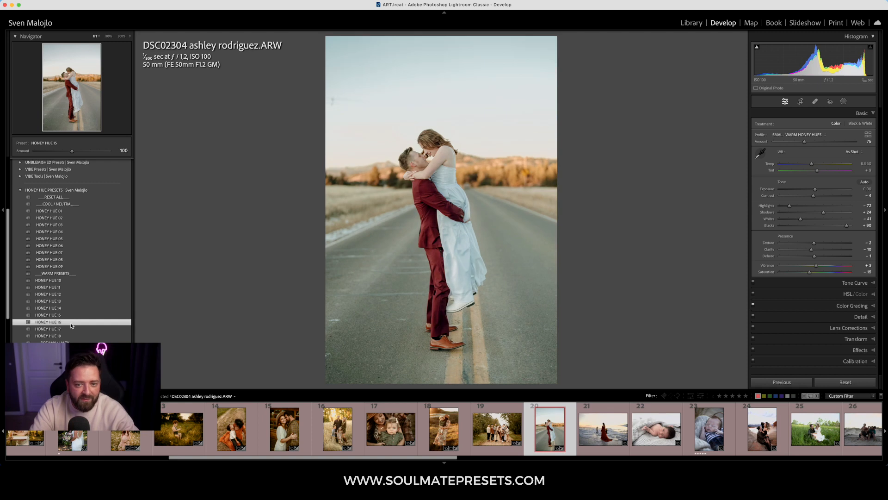
left_click(72, 251)
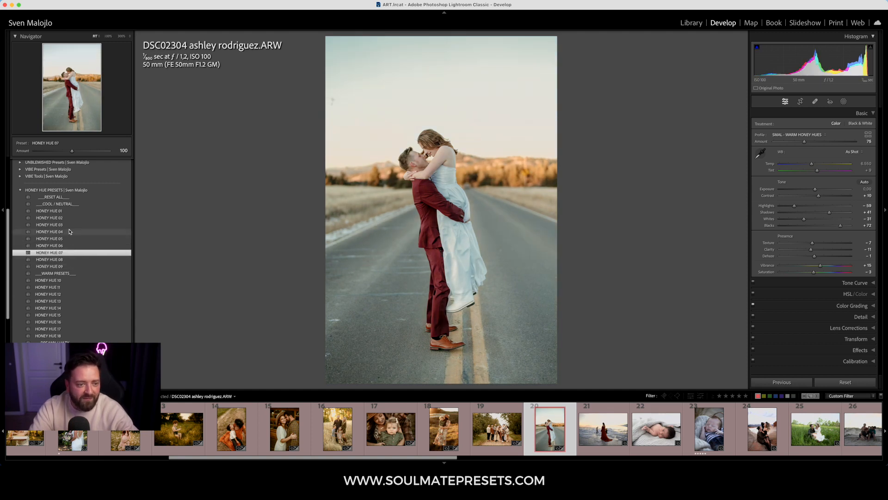
left_click(69, 231)
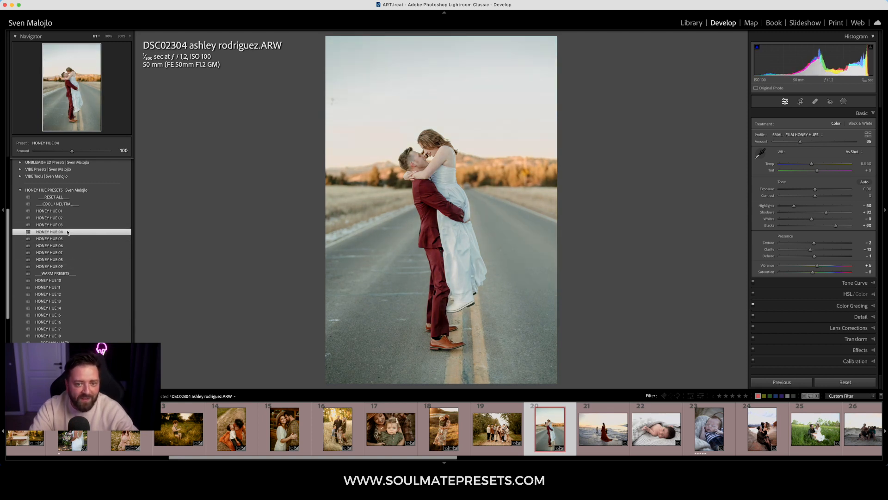
left_click(66, 287)
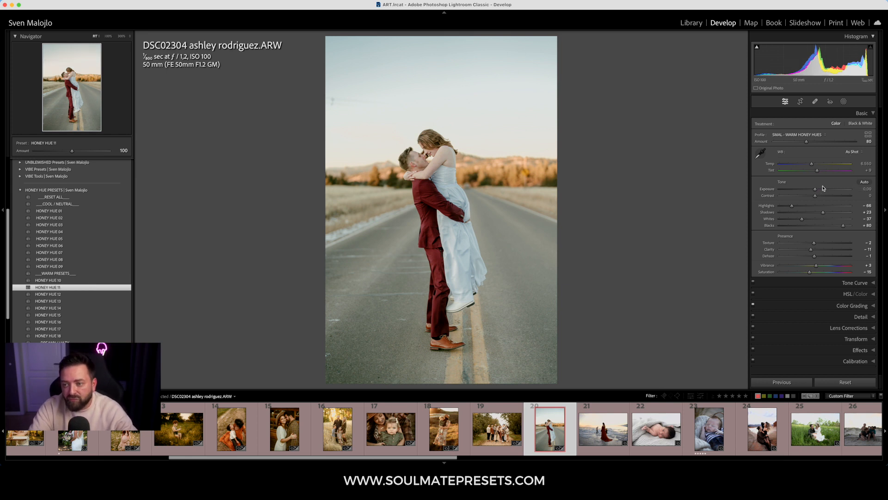
- Set the couple photo's white balance to Auto, adjust Temp to 8,564 and Exposure to −0.45, and compare it with the original
left_click_drag(815, 189, 813, 189)
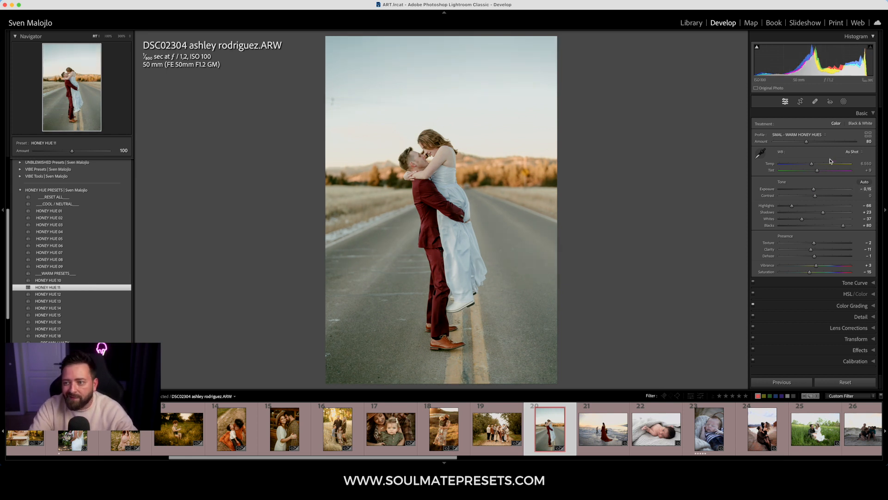
left_click(851, 152)
left_click(846, 159)
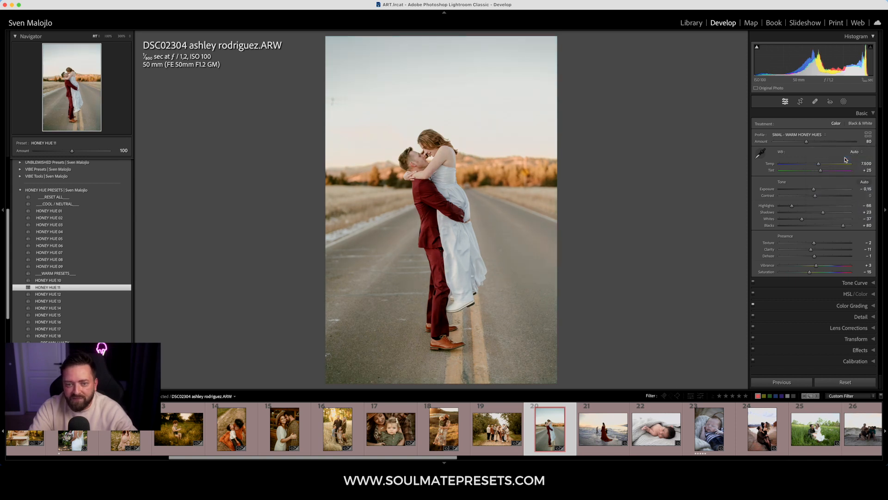
left_click_drag(814, 189, 821, 168)
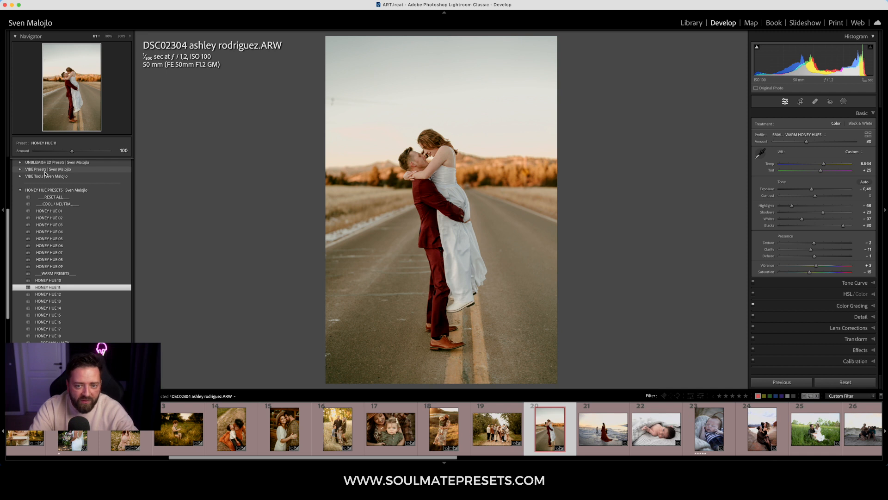
key("y")
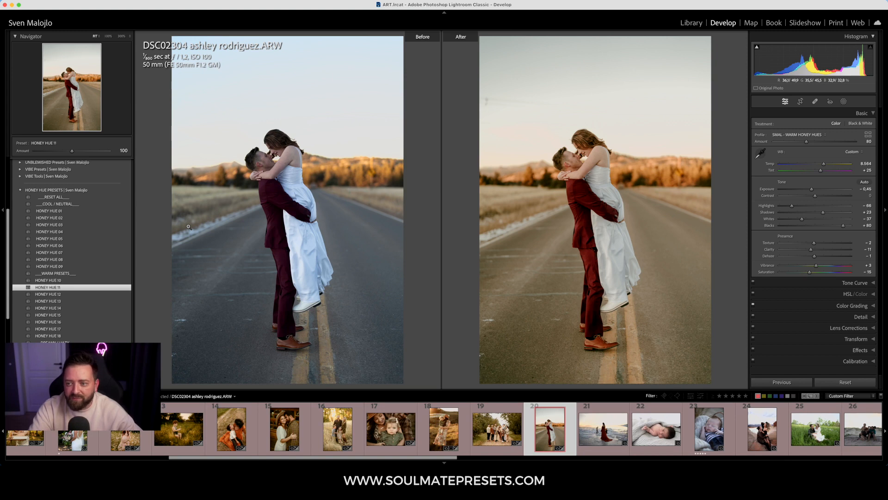
key("y")
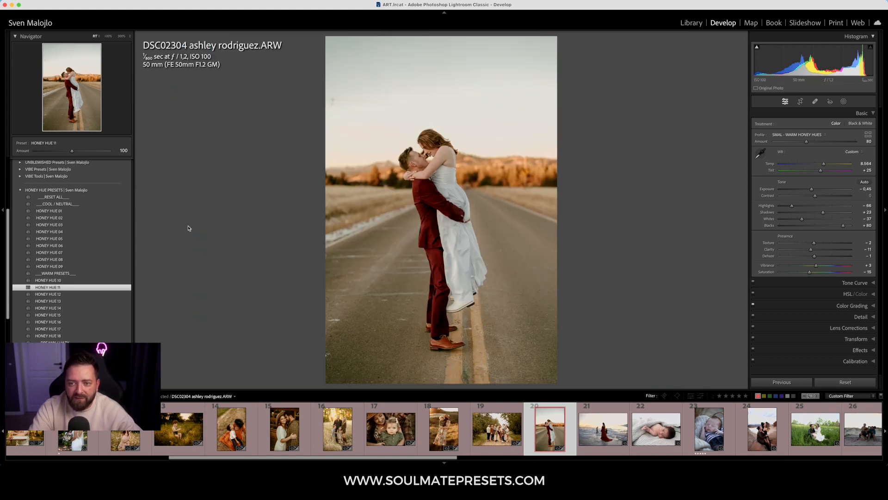
- Try the BLUE GOLDEN BACKGROUND preset from the Honey Hues AI masks at Amount 93, and undo both the amount and the preset
left_click(21, 190)
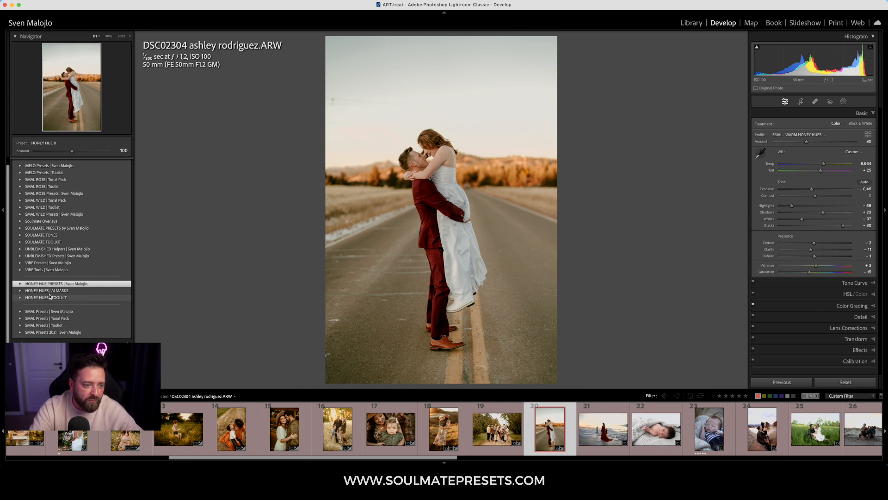
left_click(19, 293)
scroll(70, 259, "down", 3)
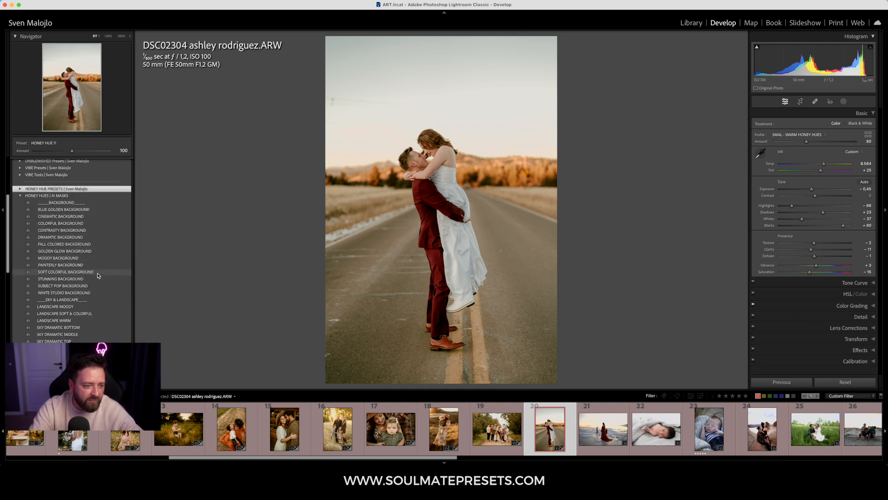
left_click(72, 211)
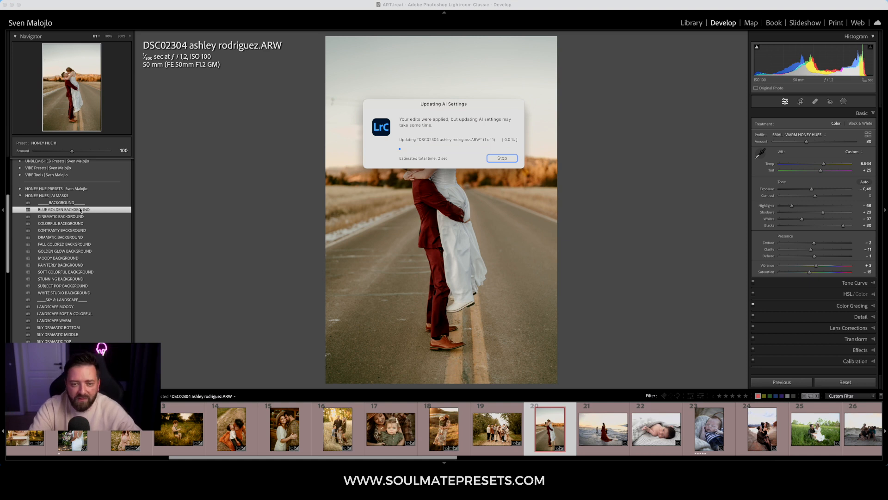
mouse_move(74, 152)
left_mouse_down()
mouse_move(52, 153)
mouse_move(70, 154)
left_mouse_up()
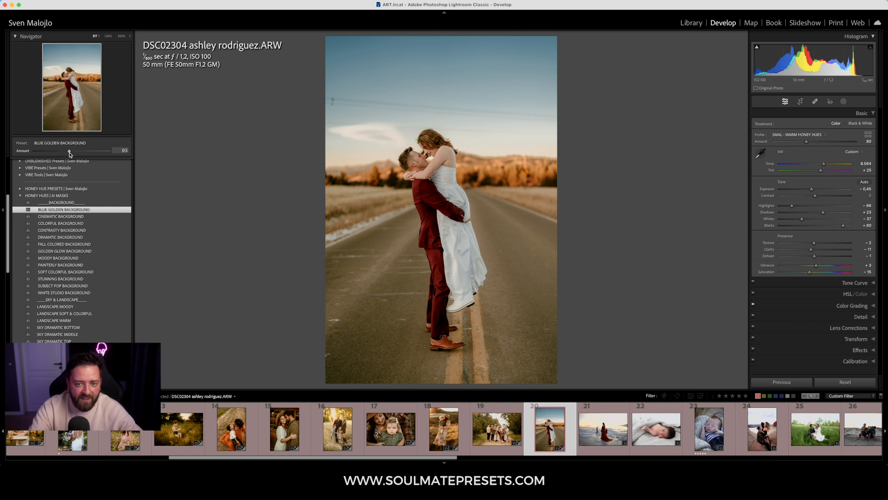
key("super+z")
key("super+z")
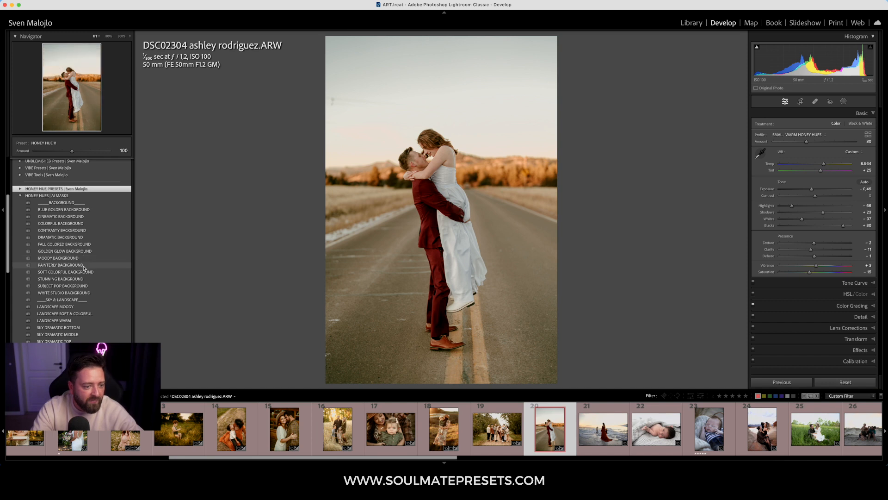
- Try the STUNNING BACKGROUND mask preset at Amount 113 on the couple photo, and undo both changes
left_click(85, 279)
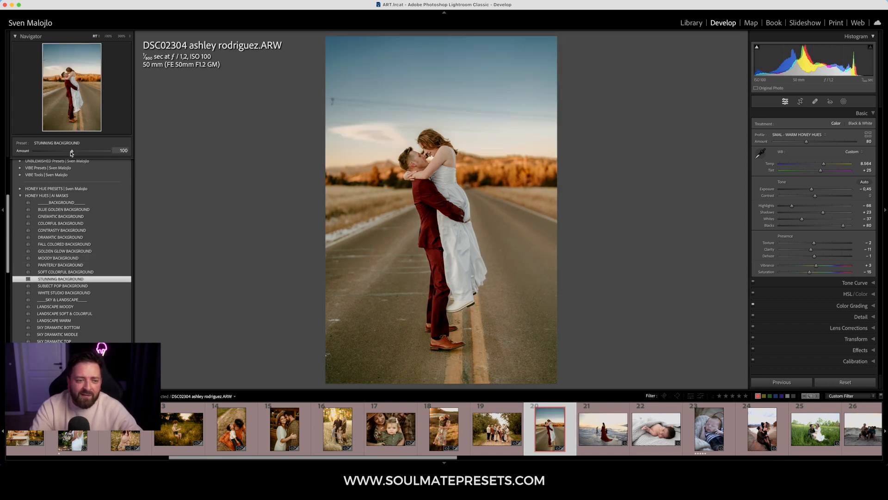
left_click_drag(72, 153, 78, 163)
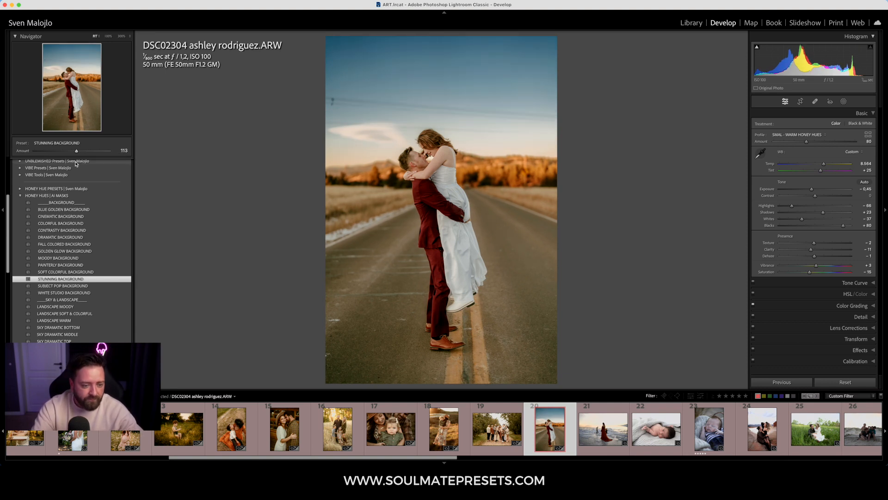
key("super+z")
key("super+z")
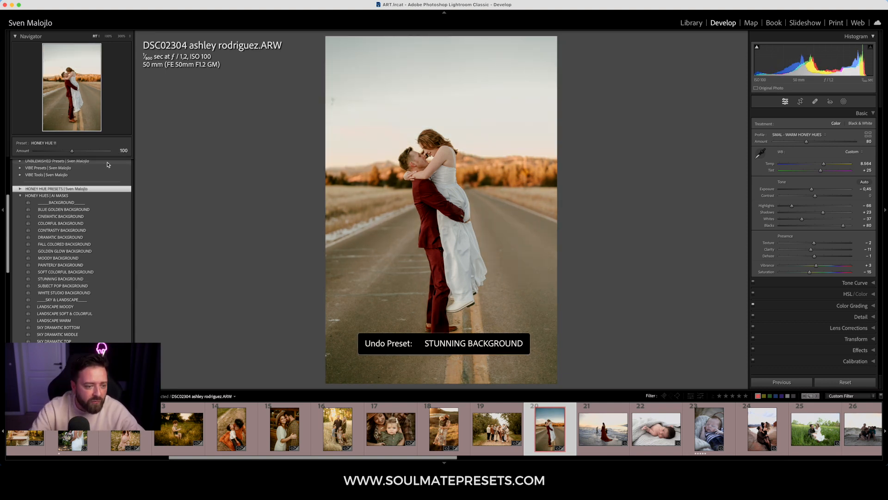
- Apply the SOFT COLORFUL BACKGROUND mask preset to the couple photo with its Amount at 172
left_click(65, 272)
left_click_drag(72, 151, 101, 166)
- Try the SKY DRAMATIC MIDDLE preset at Amounts 88 and 76 and SKY DRAMATIC TOP at 103 on the couple photo
scroll(93, 208, "down", 5)
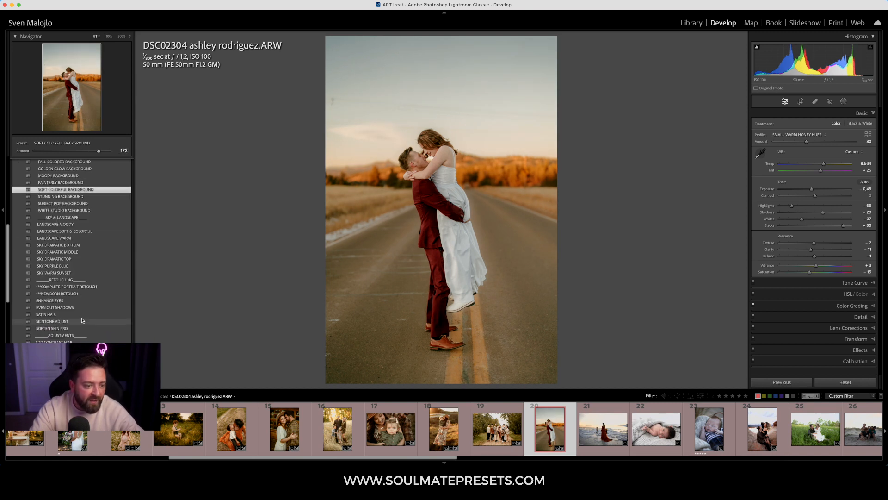
left_click(73, 254)
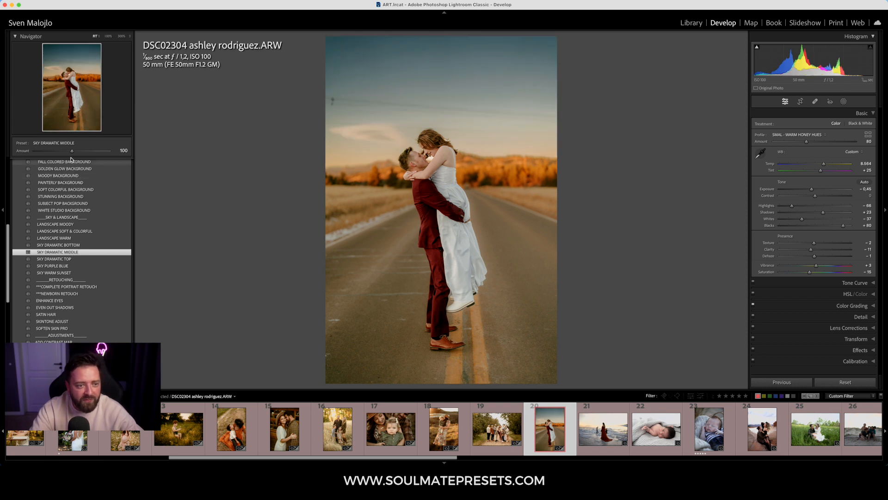
left_click_drag(72, 152, 67, 152)
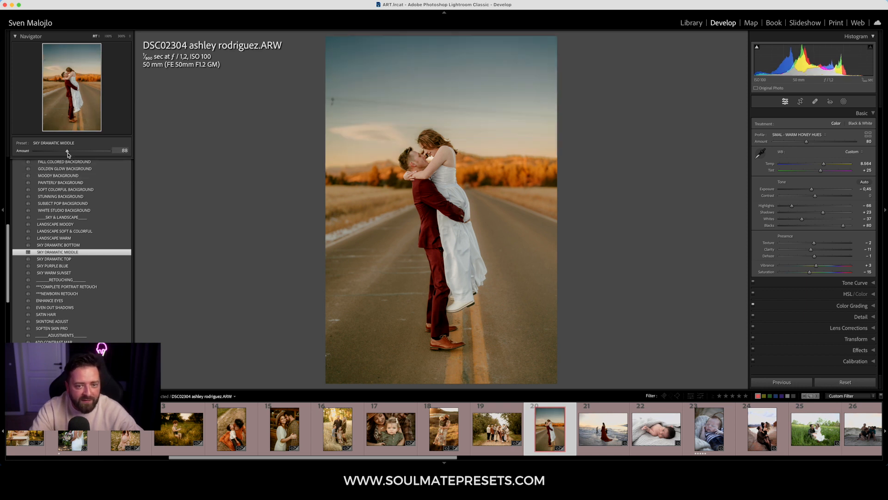
left_click(78, 258)
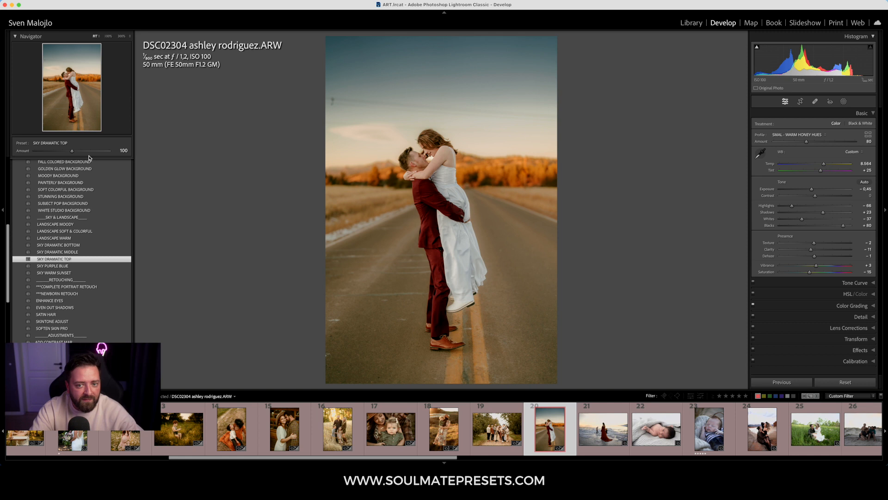
mouse_move(71, 152)
left_mouse_down()
mouse_move(87, 152)
mouse_move(72, 151)
left_mouse_up()
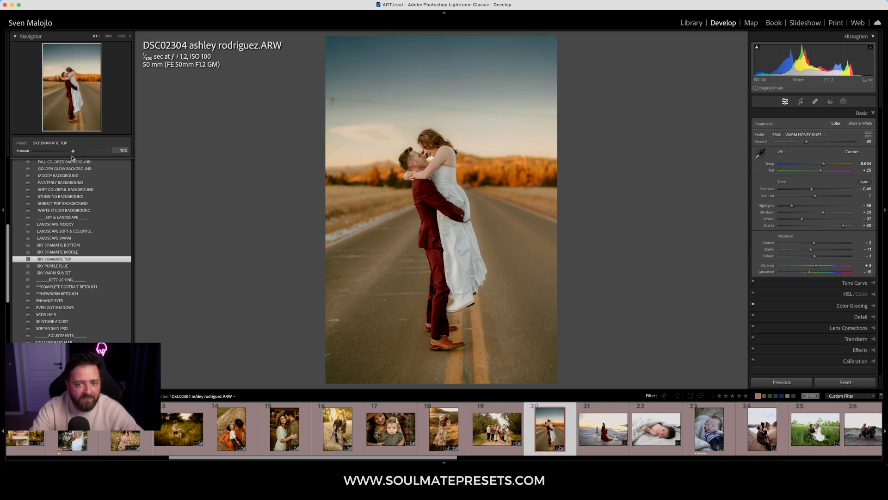
left_click(80, 253)
left_click_drag(75, 151, 64, 154)
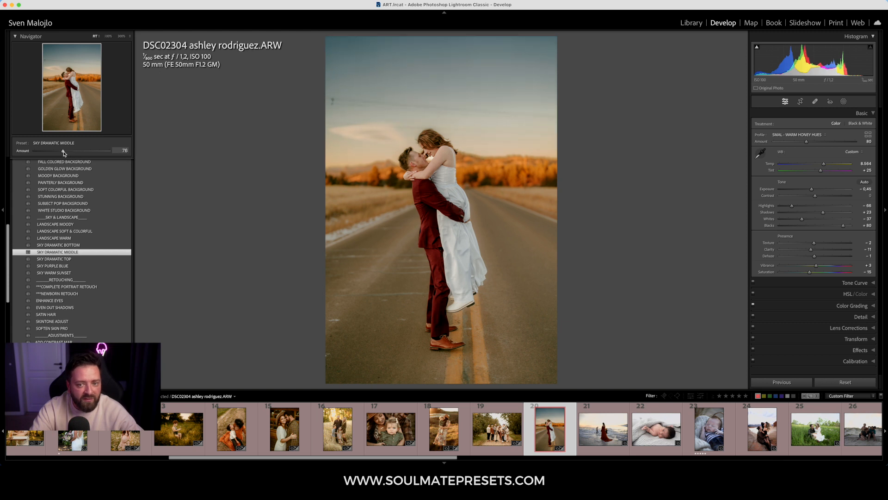
- Apply the SKY DRAMATIC TOP preset to the couple photo with its Amount at 84
left_click(74, 259)
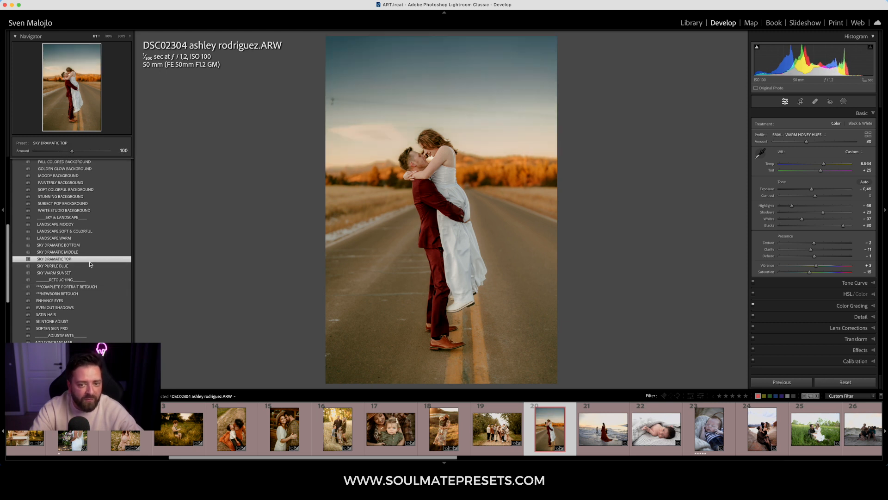
left_click_drag(73, 152, 70, 153)
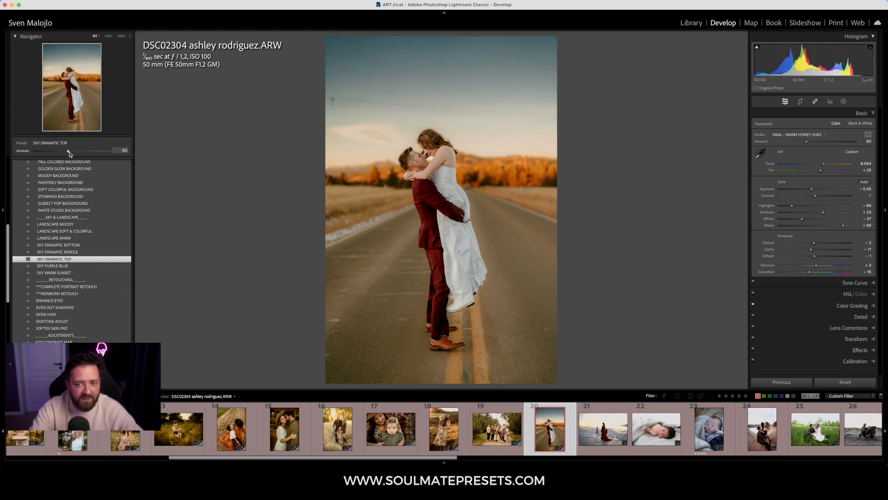
left_click_drag(64, 155, 67, 156)
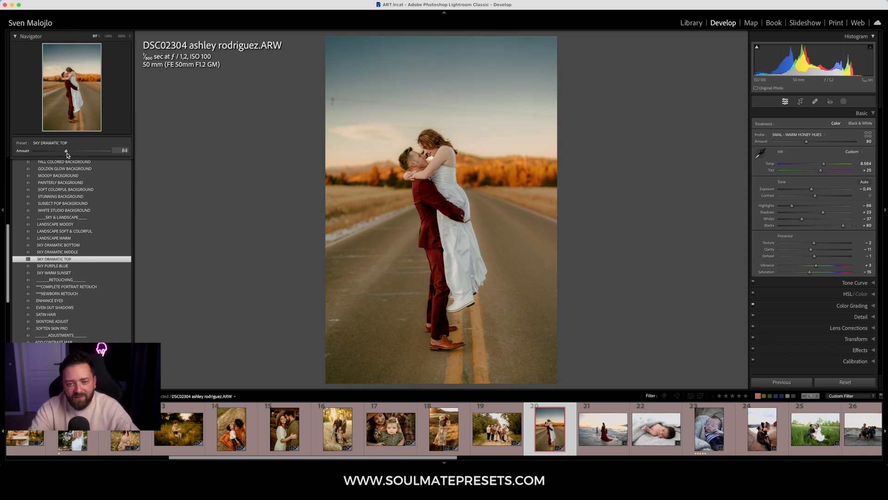
- Apply the ADD CONTRAST MAP mask preset to the couple photo with its Amount at 128
left_click(61, 341)
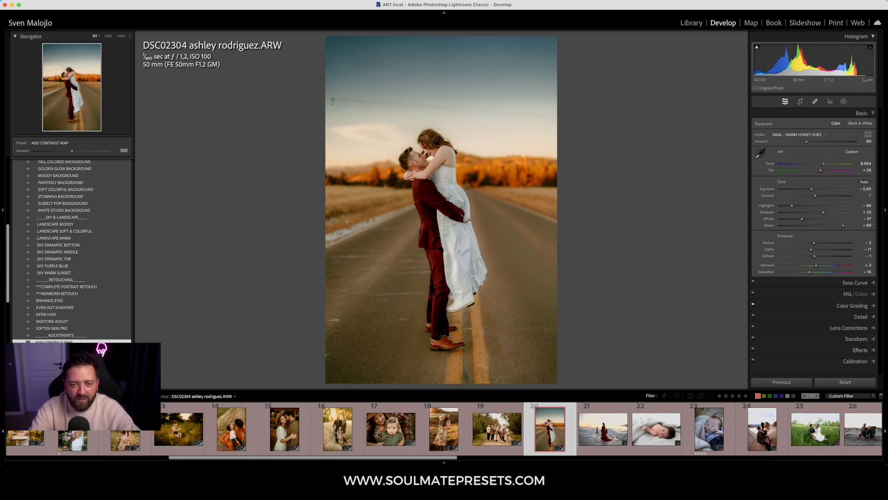
mouse_move(85, 157)
left_mouse_down()
mouse_move(66, 156)
mouse_move(84, 162)
left_mouse_up()
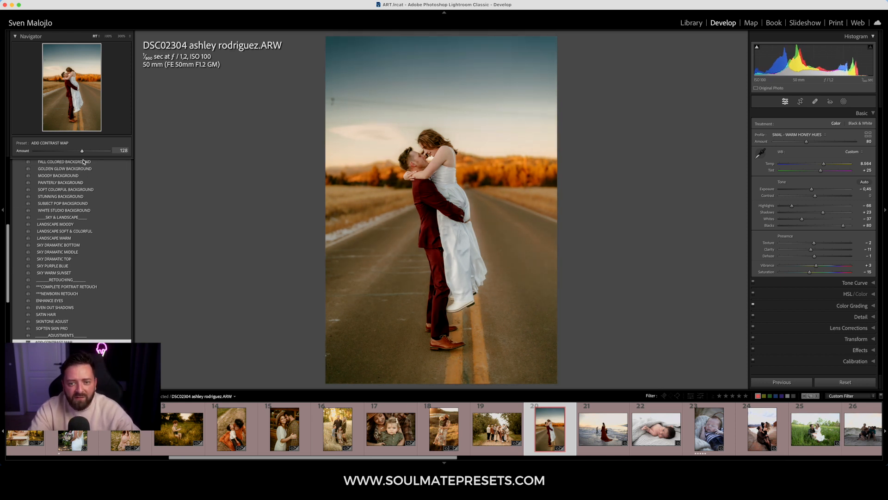
- Switch from the HONEY HUES AI MASKS group to the HONEY HUE PRESETS group and review the masks on the couple photo
scroll(31, 227, "up", 5)
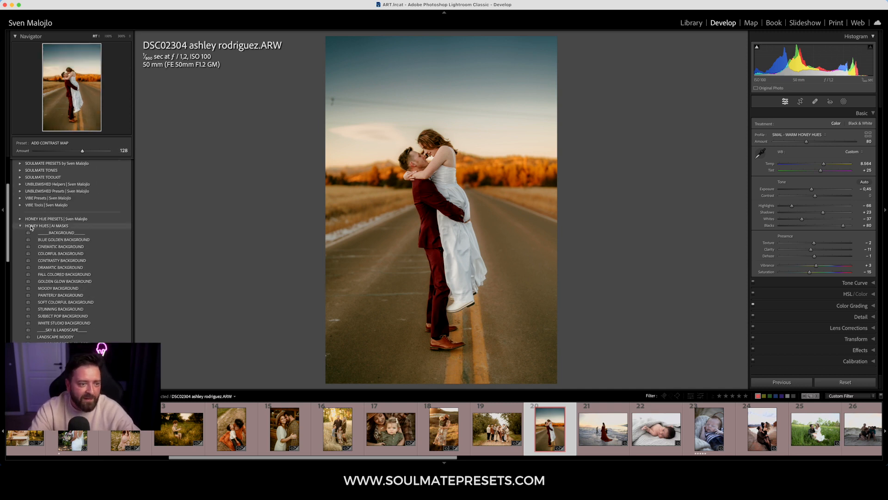
left_click(21, 227)
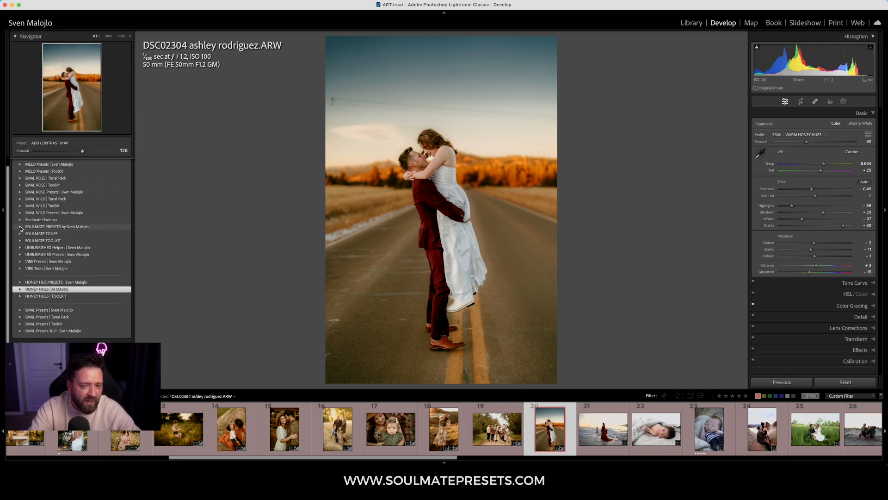
left_click(21, 284)
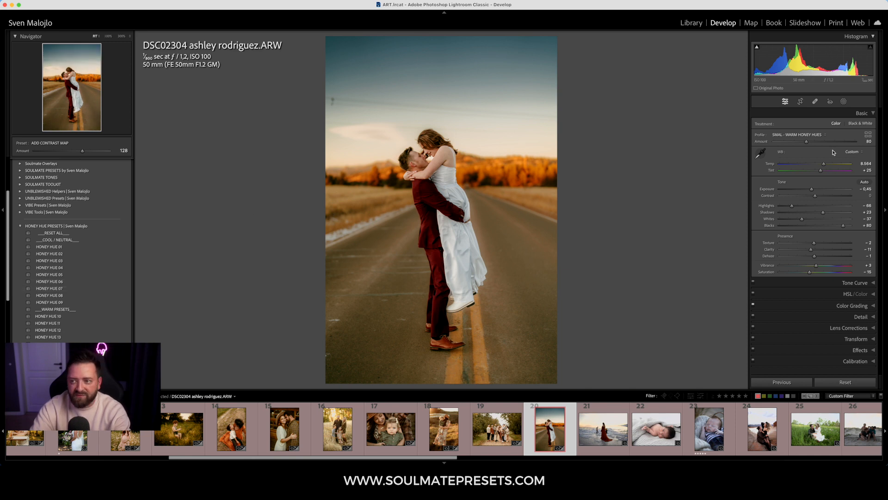
left_click(844, 101)
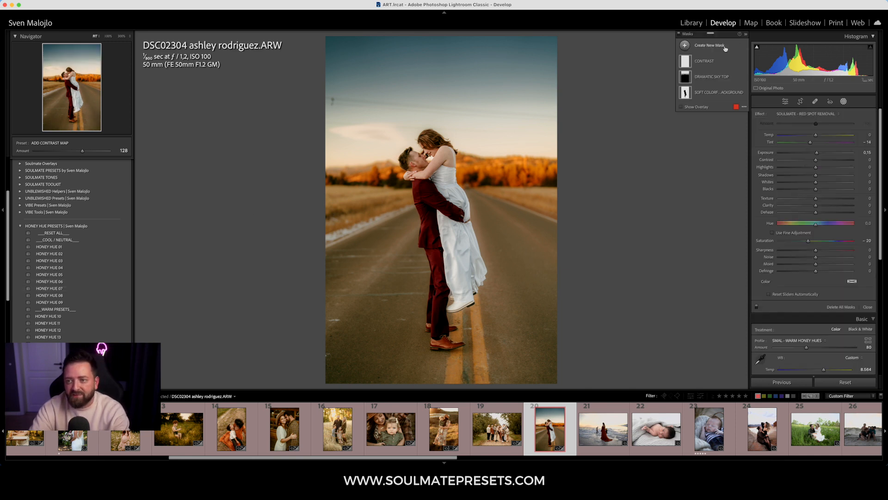
left_click(844, 102)
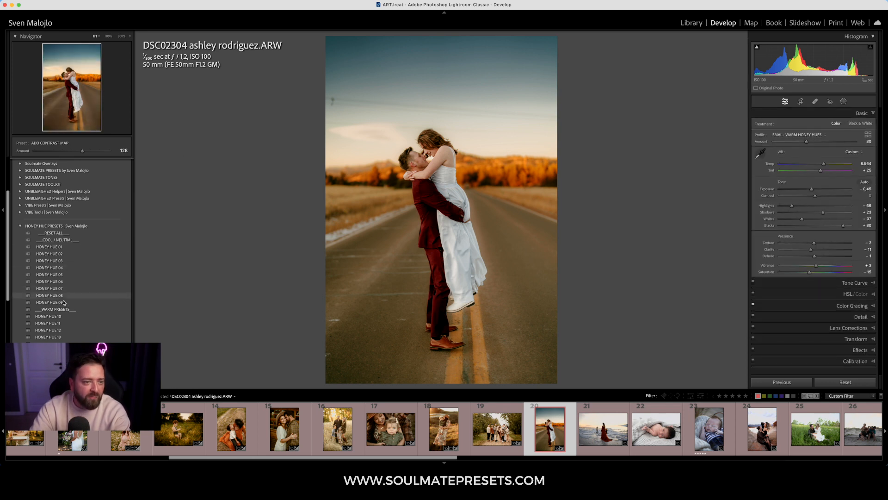
- Try the cool and neutral presets HONEY HUE 01 through HONEY HUE 09 one by one on the couple photo
left_click(65, 248)
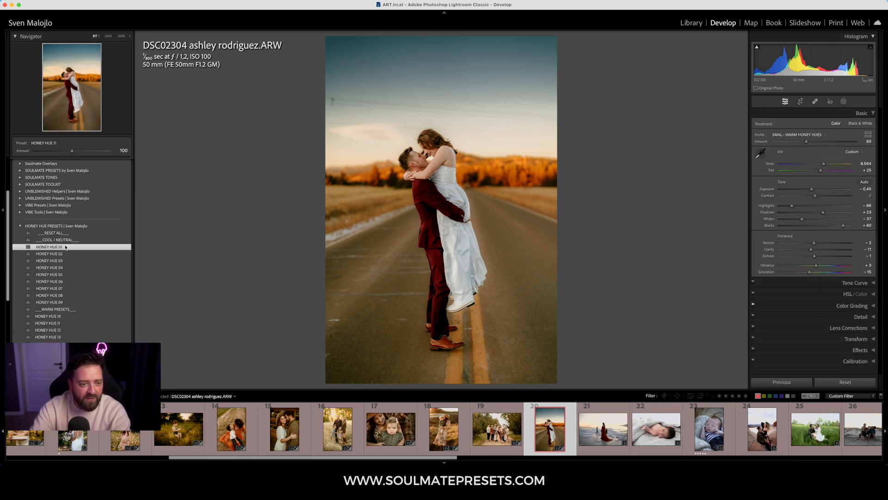
left_click(64, 254)
left_click(65, 261)
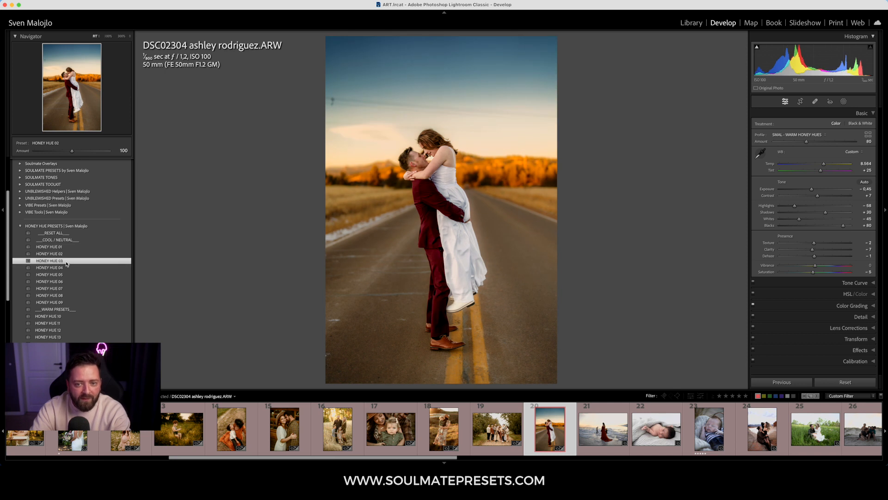
left_click(65, 268)
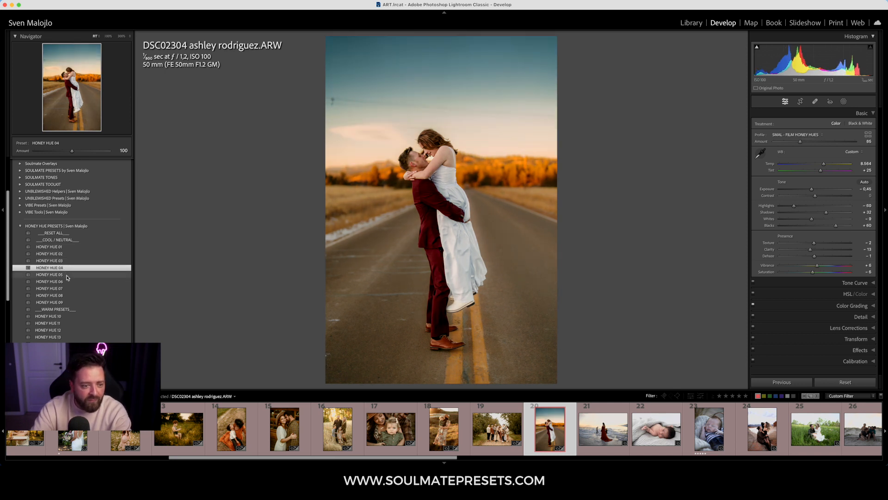
left_click(67, 275)
left_click(68, 281)
left_click(70, 288)
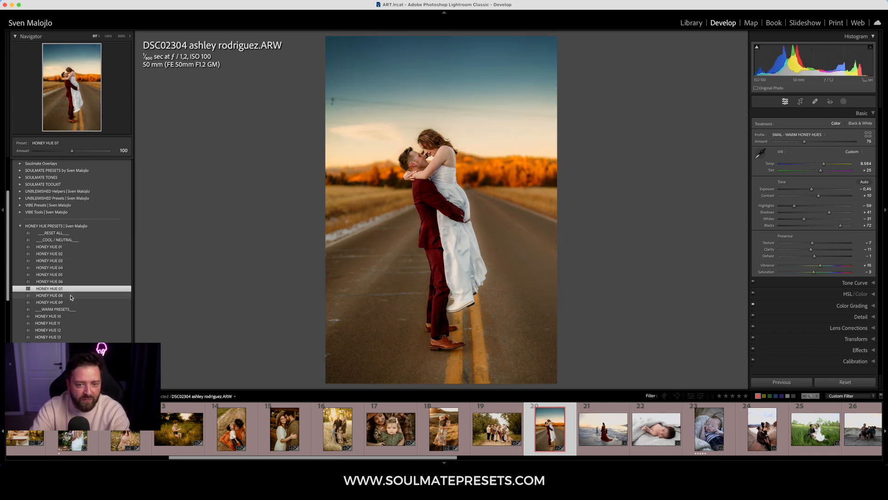
left_click(71, 296)
left_click(70, 302)
- Try the warm presets HONEY HUE 10 through HONEY HUE 18 one by one on the couple photo
scroll(71, 300, "down", 1)
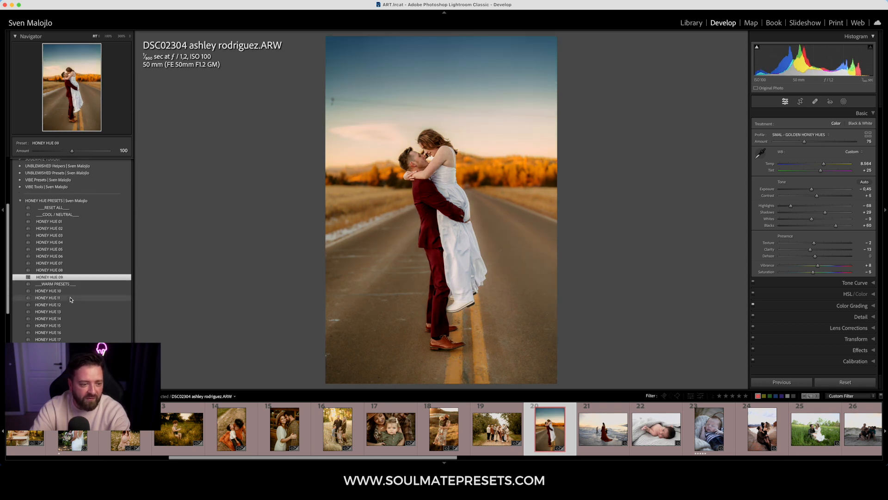
left_click(70, 291)
left_click(71, 298)
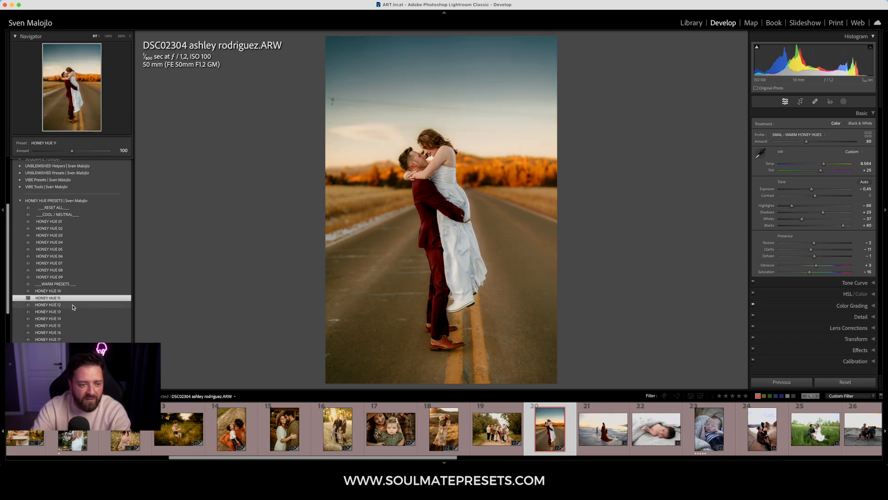
left_click(73, 305)
left_click(74, 312)
left_click(74, 319)
left_click(75, 326)
left_click(73, 332)
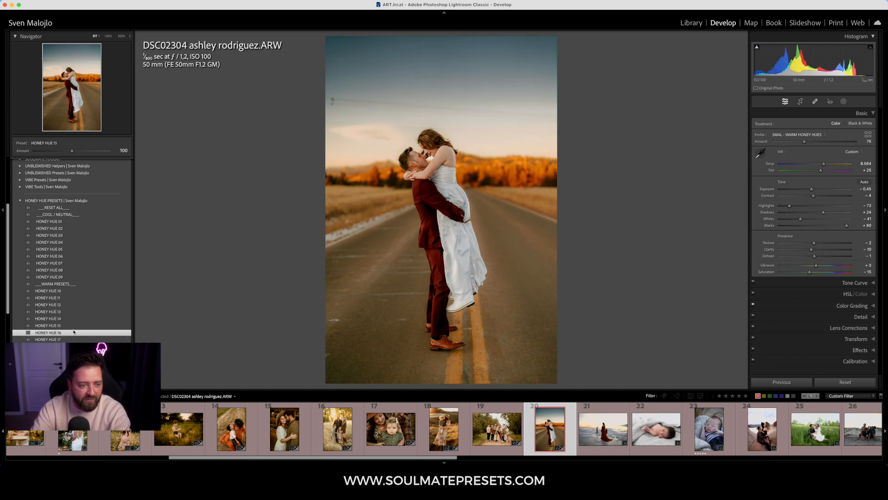
left_click(74, 339)
left_click(74, 346)
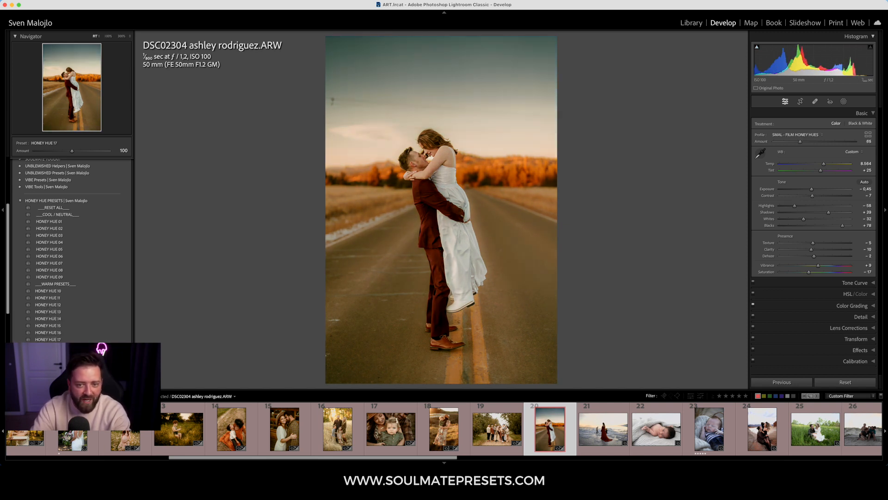
left_click(73, 339)
scroll(73, 323, "down", 3)
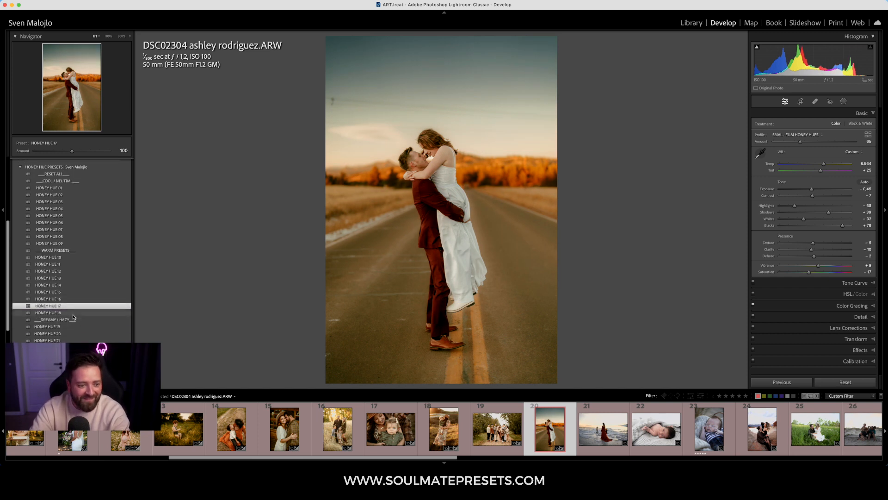
left_click(73, 313)
- Try the dreamy and hazy presets HONEY HUE 19 and HONEY HUE 20 on the couple photo
scroll(72, 310, "down", 2)
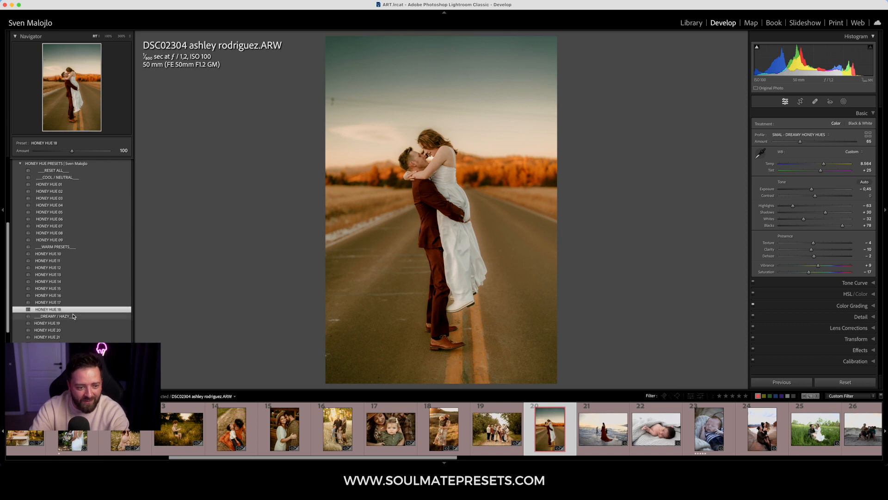
left_click(72, 298)
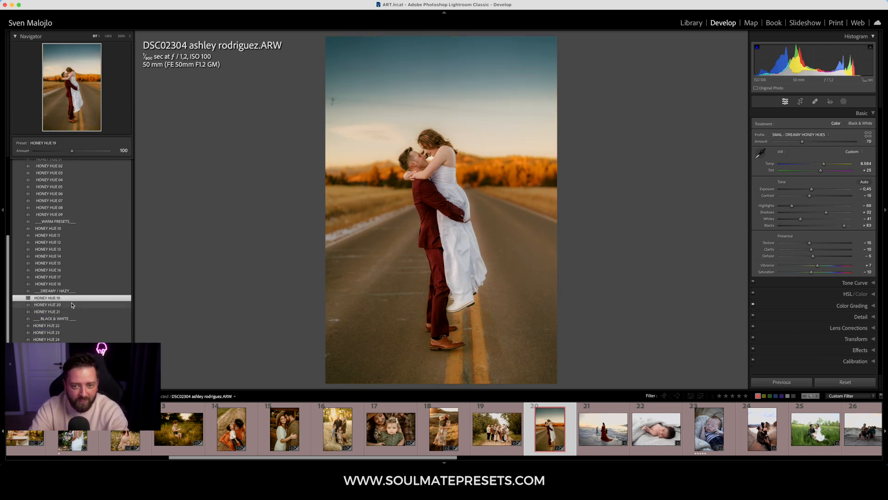
left_click(72, 306)
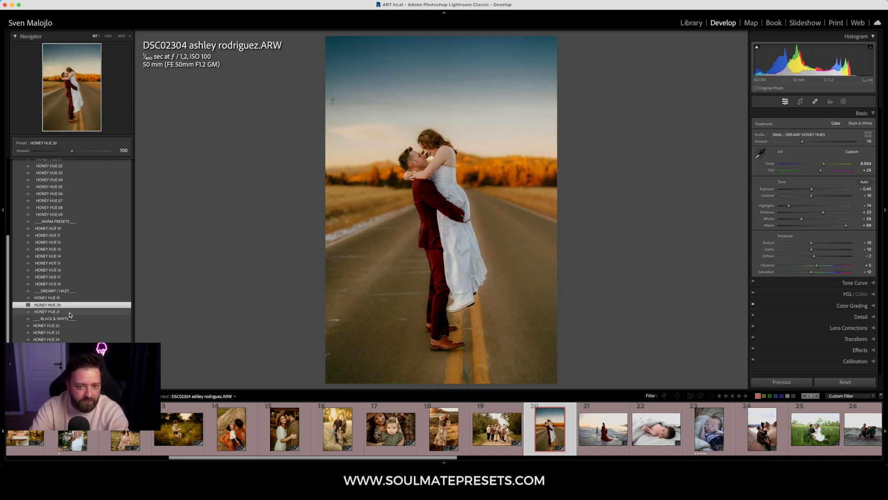
- Try HONEY HUE presets 21, 22, 23, 24 and 11 on the photo of the couple on the road, and settle on HONEY HUE 17
left_click(70, 313)
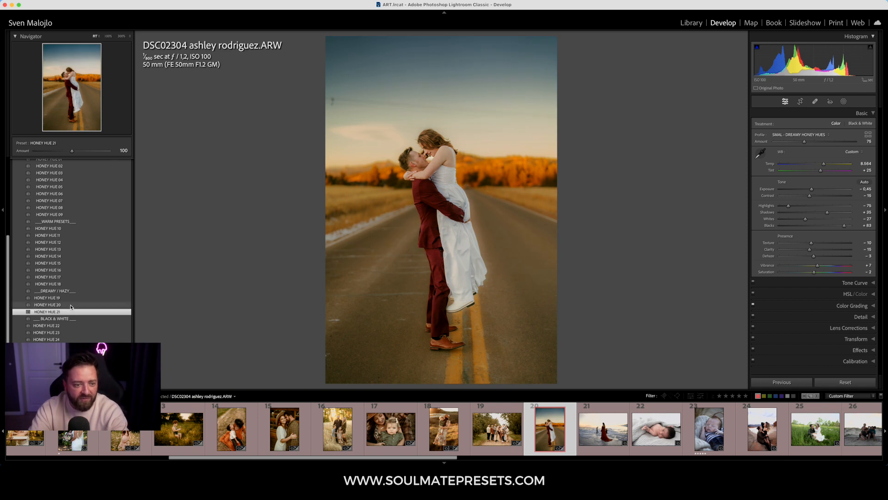
left_click(68, 326)
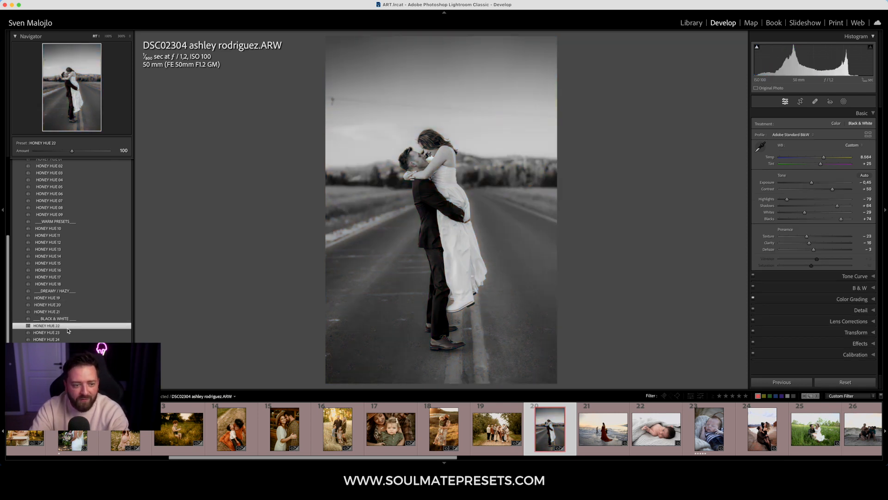
left_click(68, 332)
left_click(69, 340)
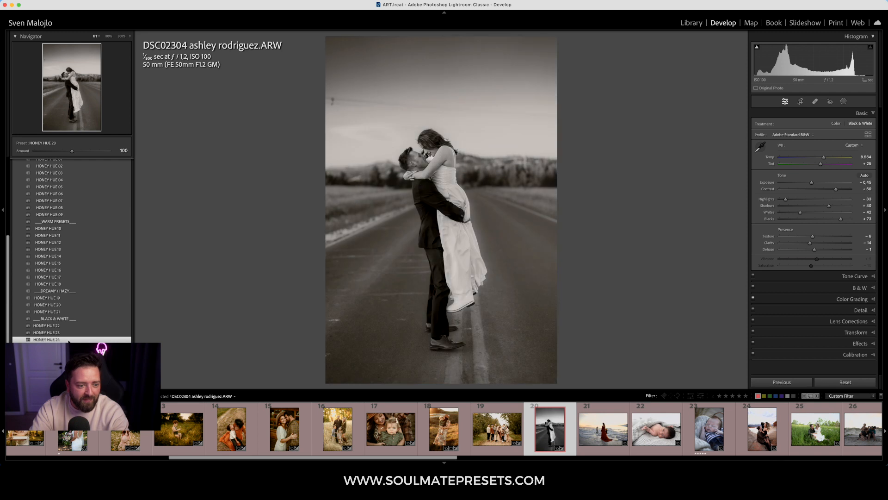
left_click(63, 236)
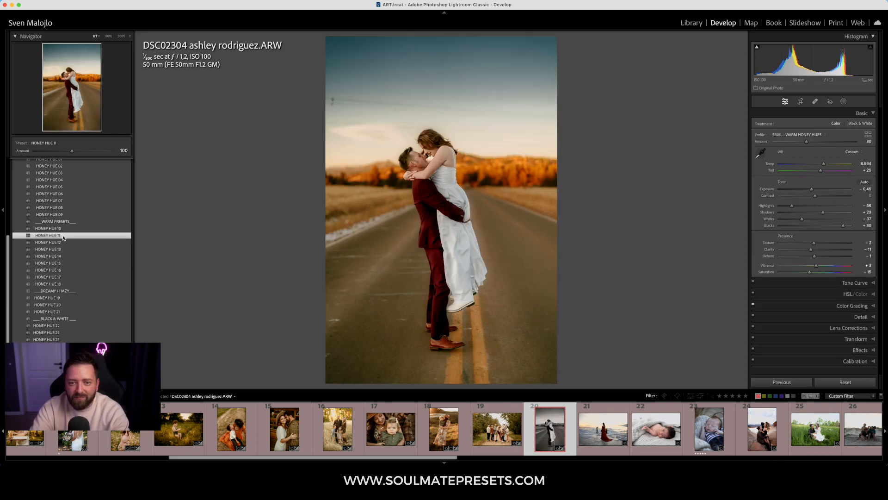
left_click(63, 277)
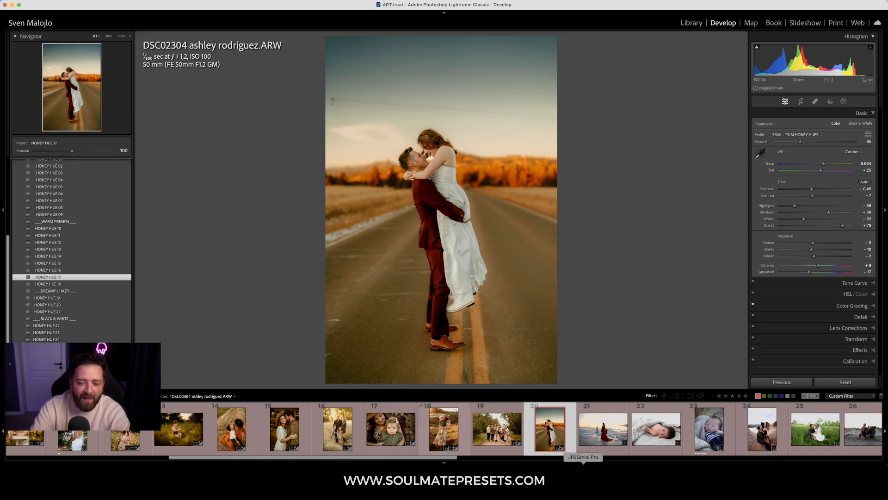
- Open the photo of the woman in the red dress on the ice and apply the HONEY HUE 05 preset
left_click(616, 431)
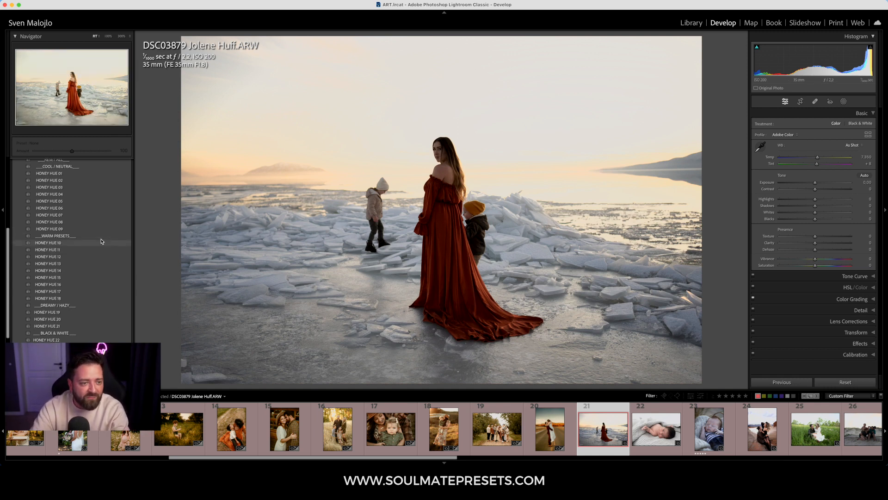
scroll(103, 232, "up", 3)
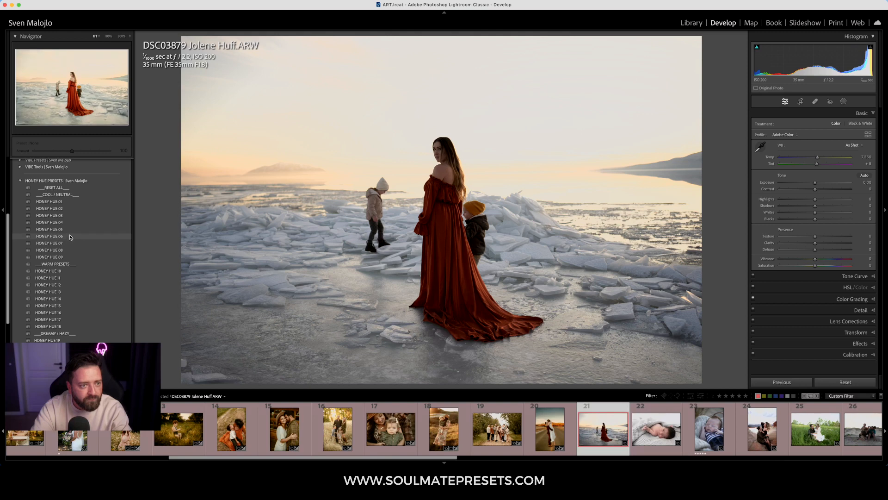
left_click(49, 230)
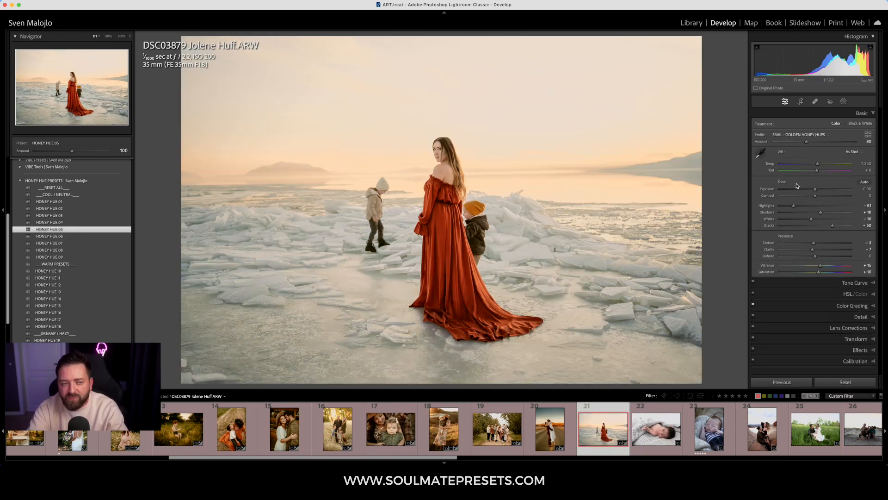
- Set the exposure to -0,30 and warm the white balance to Temp 8.495 and Tint +17
left_click_drag(814, 187, 814, 189)
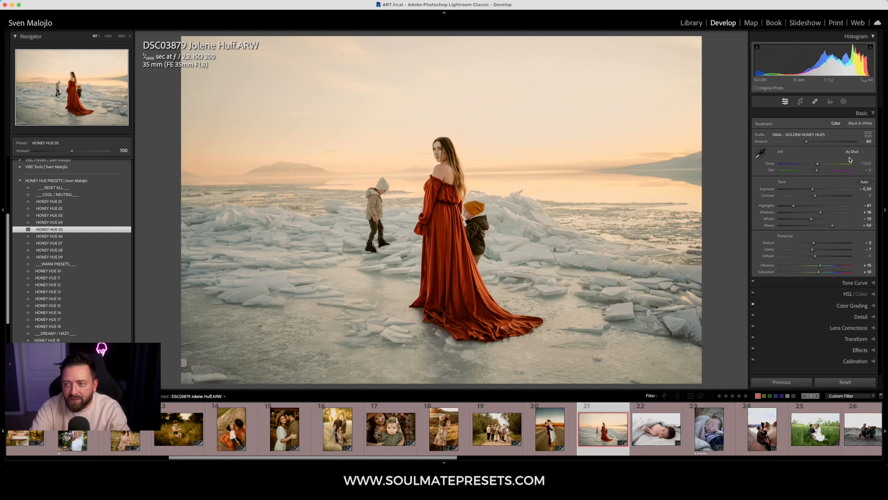
left_click_drag(822, 166, 819, 146)
- Straighten the red dress photo with a crop angle of 1,32
left_click(800, 102)
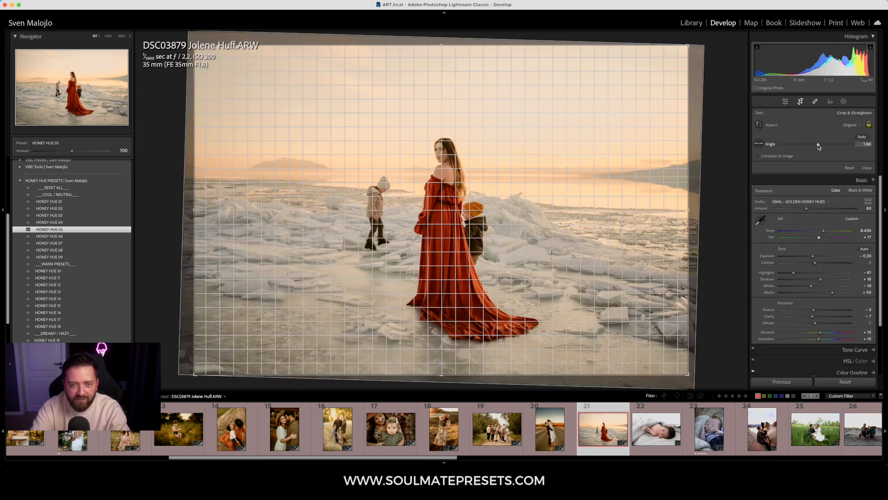
left_click_drag(819, 146, 817, 146)
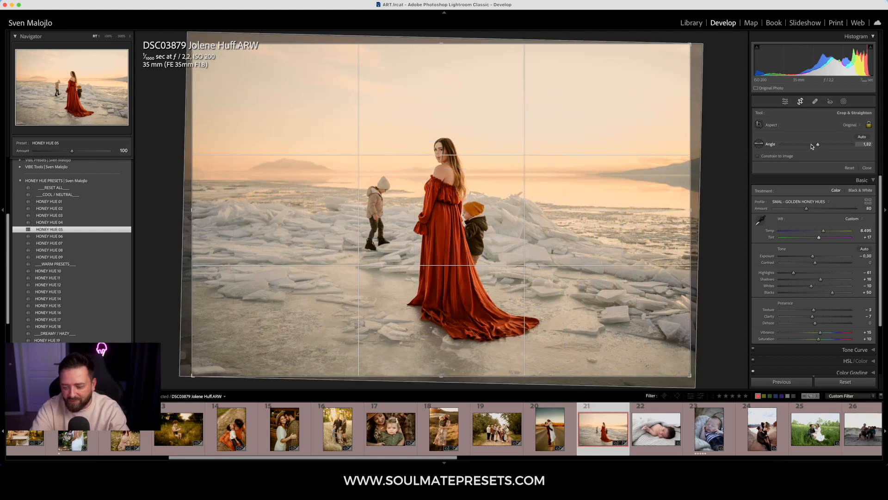
key("Return")
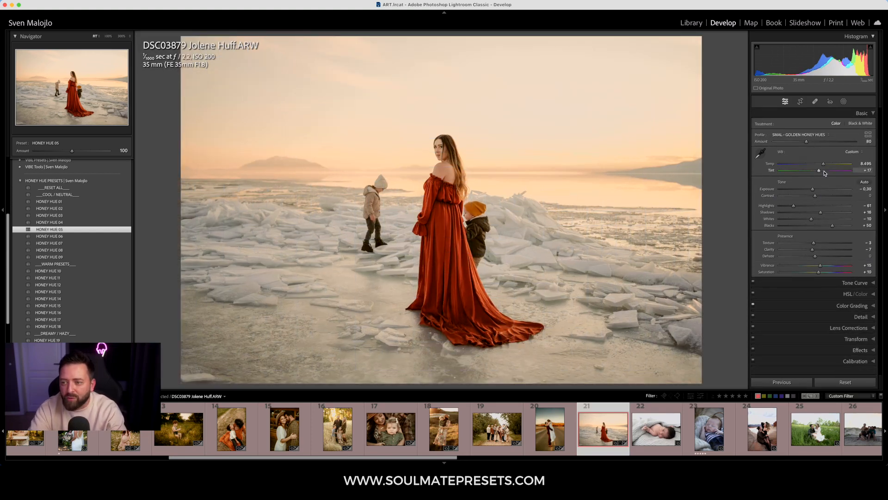
- Fine-tune the Temp to 8.887 and the exposure to -0,15, checking the woman's face at 100% zoom
left_click_drag(822, 172, 820, 173)
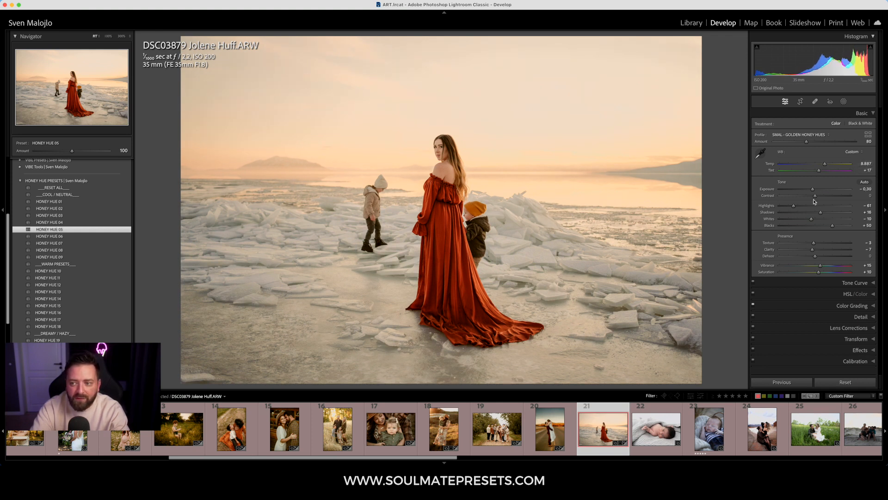
left_click_drag(813, 192, 814, 193)
left_click(450, 152)
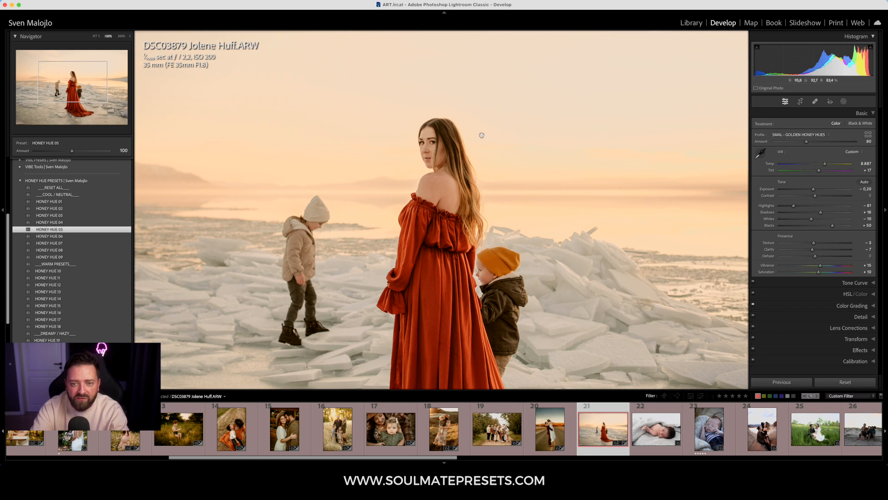
left_click(434, 150)
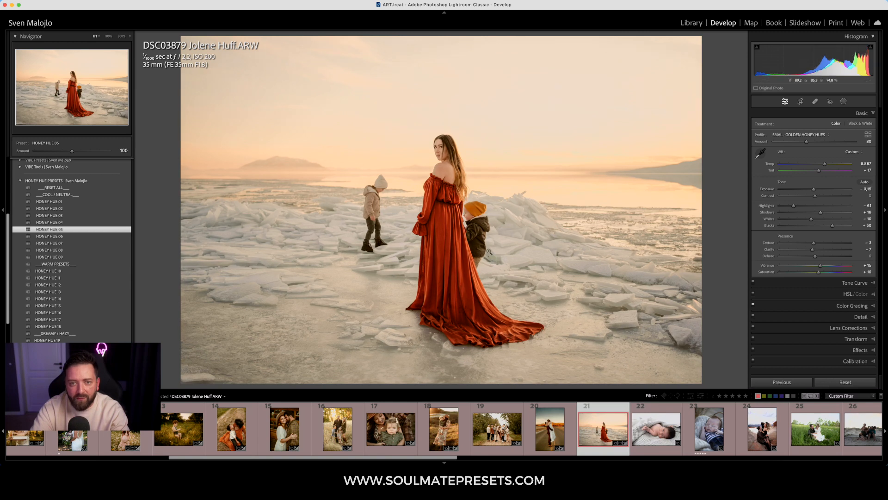
- Apply the SKY WARM SUNSET preset from the HONEY HUES AI MASKS group at an amount of 65
left_click(20, 180)
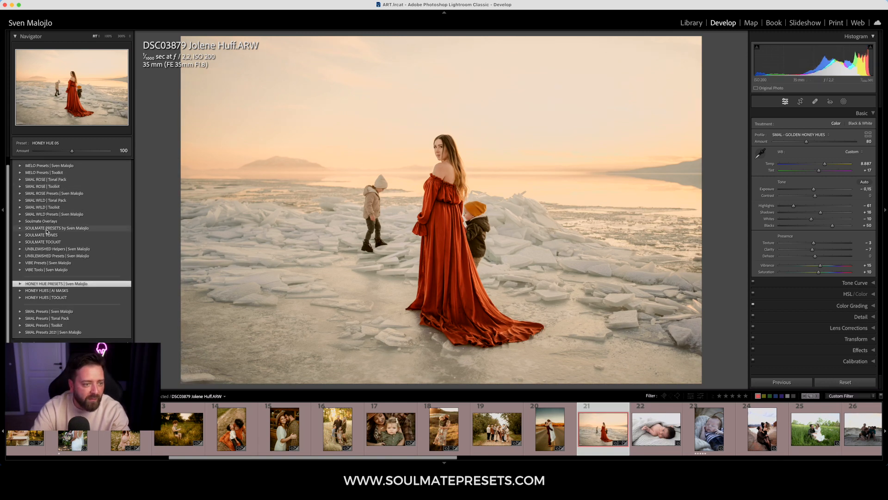
left_click(20, 290)
scroll(60, 266, "down", 4)
scroll(60, 267, "down", 5)
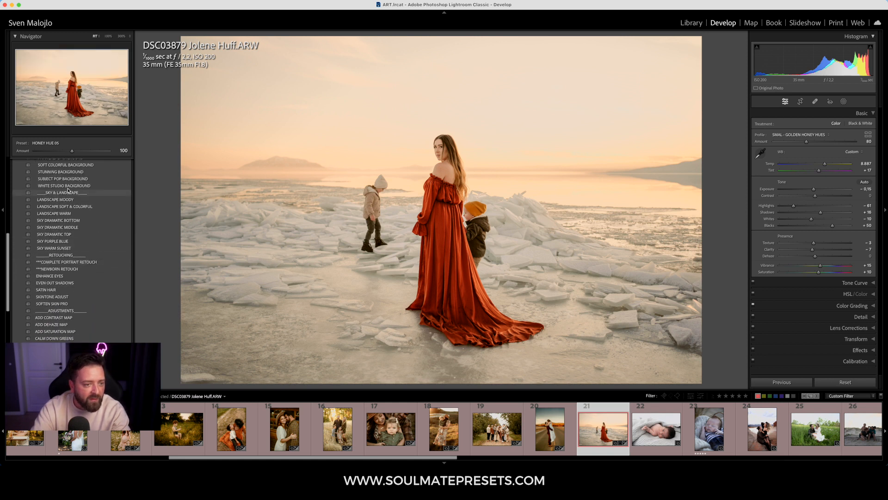
left_click(73, 249)
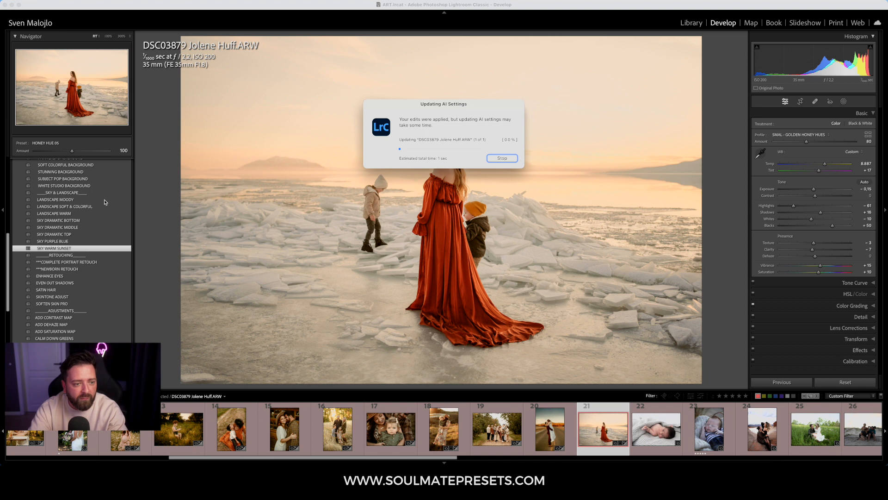
mouse_move(72, 154)
left_mouse_down()
mouse_move(48, 154)
mouse_move(57, 154)
left_mouse_up()
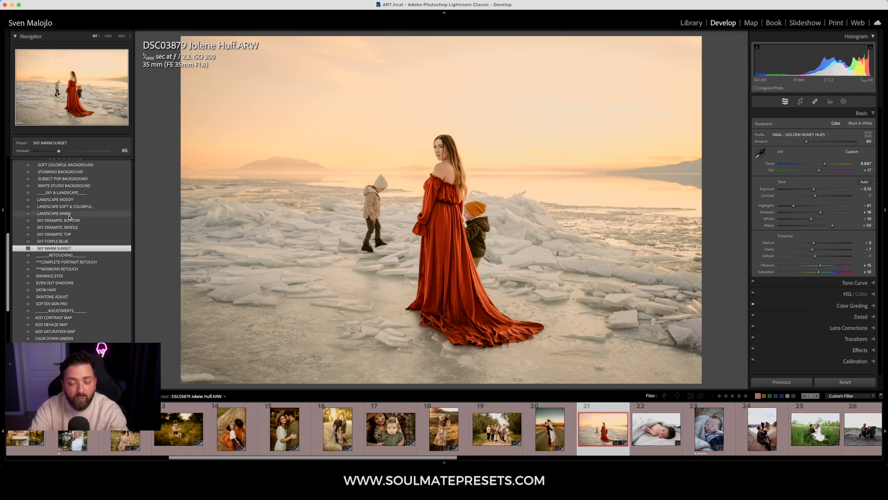
- Add the LANDSCAPE WARM mask preset and set its amount to 150
left_click(69, 216)
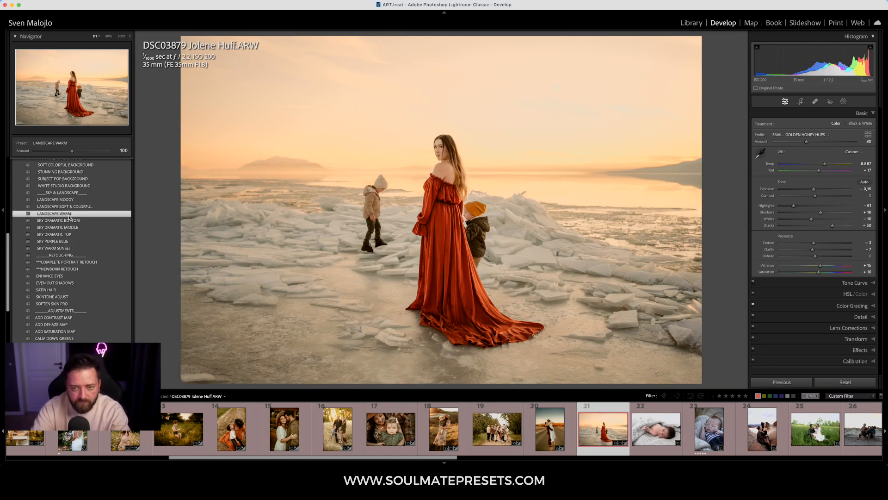
left_click_drag(72, 150, 93, 162)
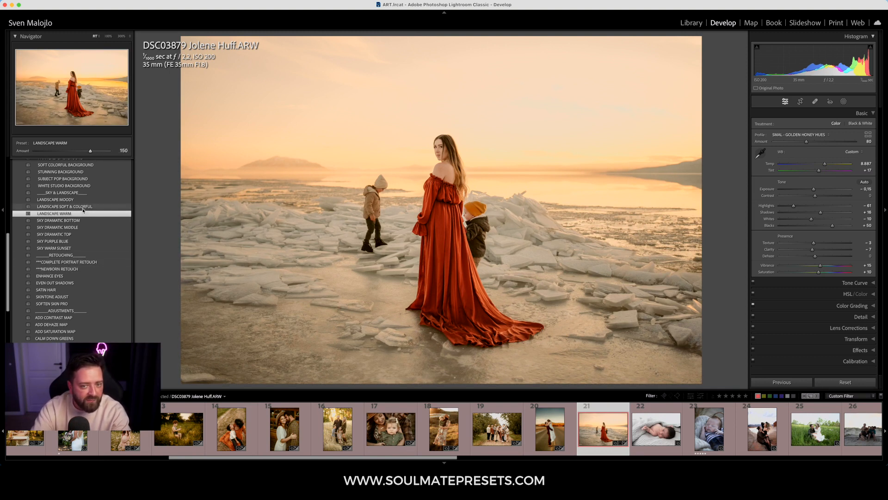
- Try the DRAMATIC BACKGROUND preset at an amount of 30, and undo it
scroll(82, 244, "up", 5)
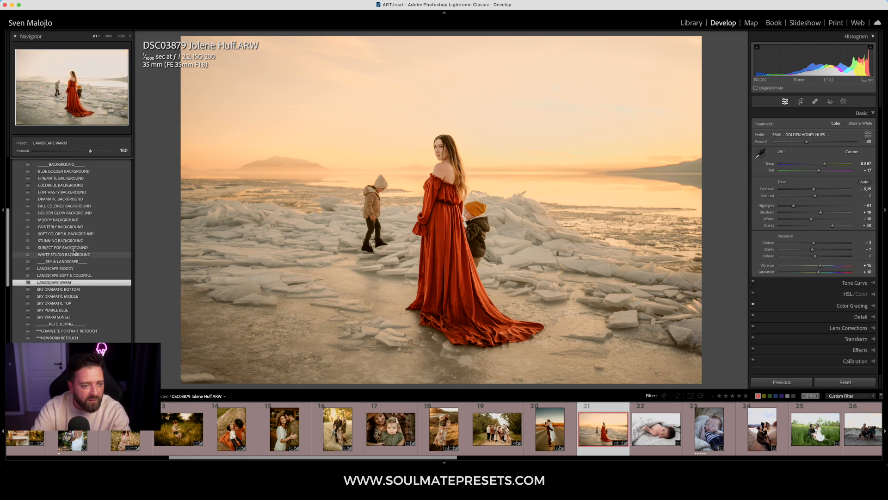
left_click(78, 199)
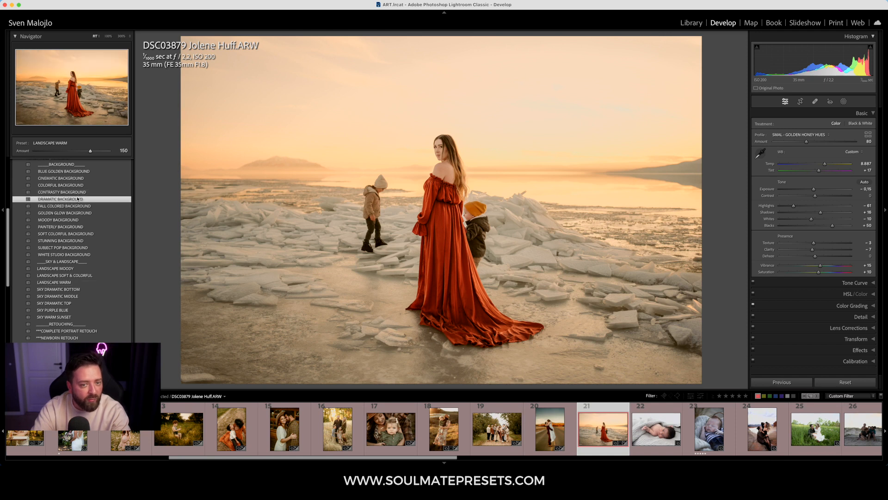
left_click(72, 152)
left_click_drag(71, 151, 46, 160)
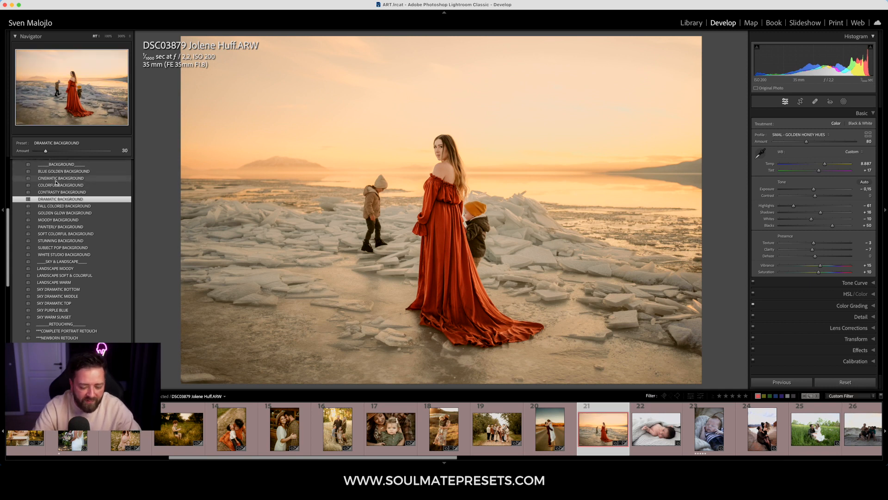
key("super+z")
key("super+z")
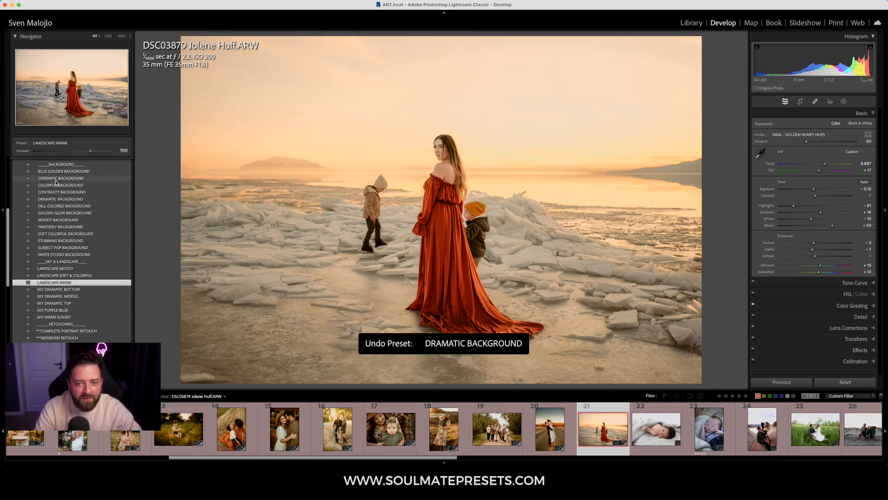
- Apply the ADD CONTRAST MAP adjustment preset and set its amount to 141
scroll(92, 240, "down", 3)
left_click(102, 254)
scroll(93, 240, "down", 15)
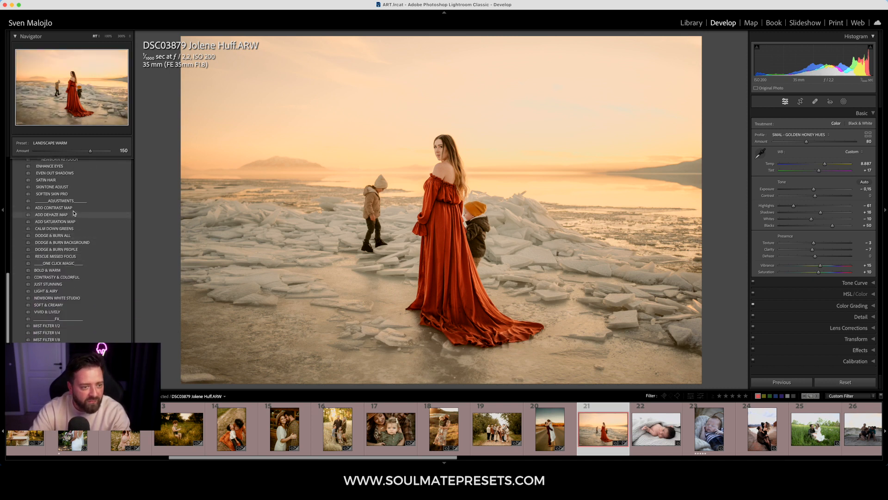
left_click(73, 209)
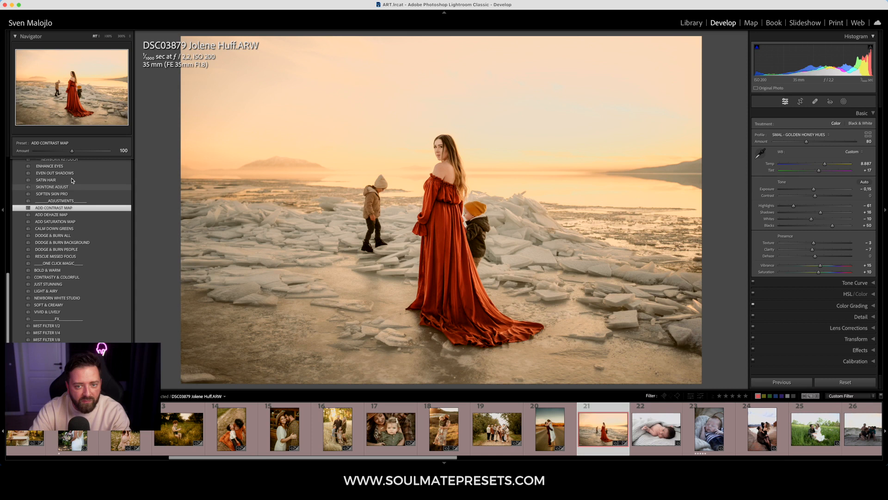
mouse_move(78, 155)
left_mouse_down()
mouse_move(65, 156)
mouse_move(88, 158)
left_mouse_up()
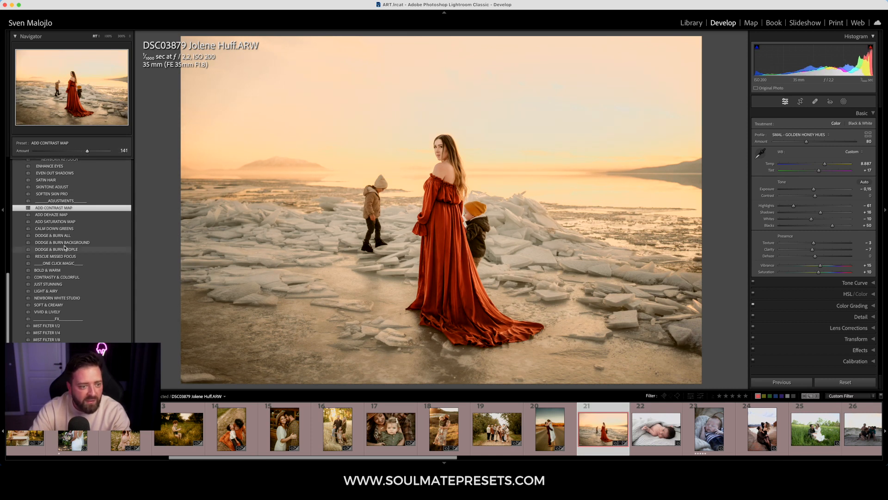
- Apply the ADD SATURATION MAP adjustment preset and reduce its amount to 29
scroll(64, 249, "up", 8)
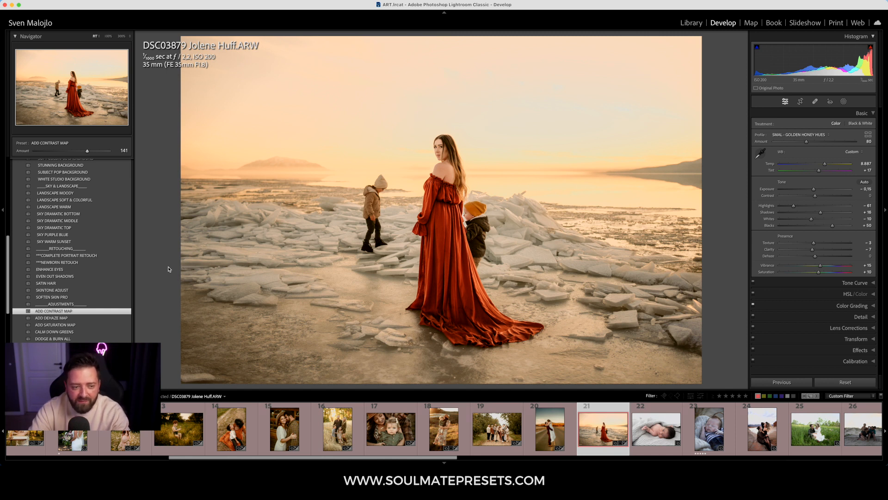
left_click(60, 325)
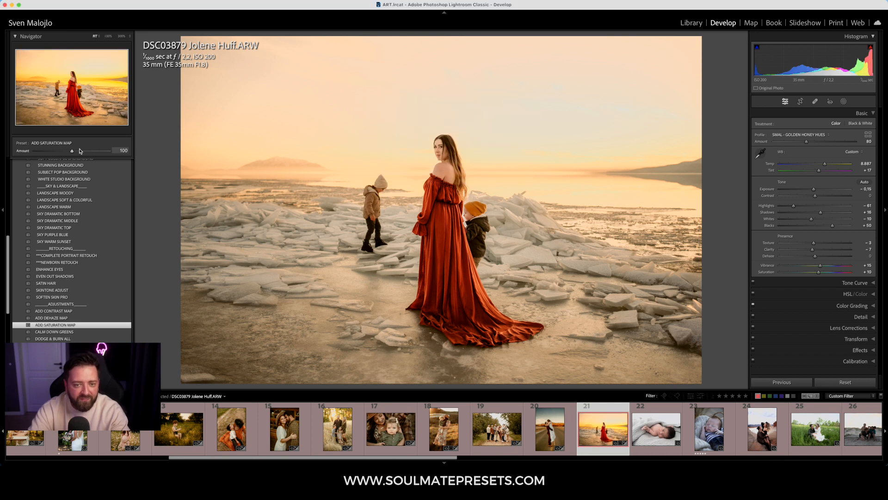
left_click_drag(72, 151, 37, 151)
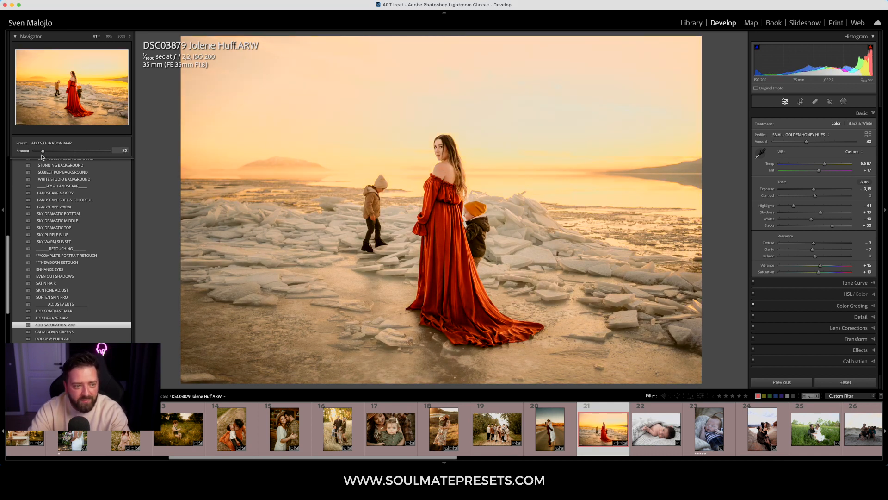
left_click_drag(44, 160, 47, 163)
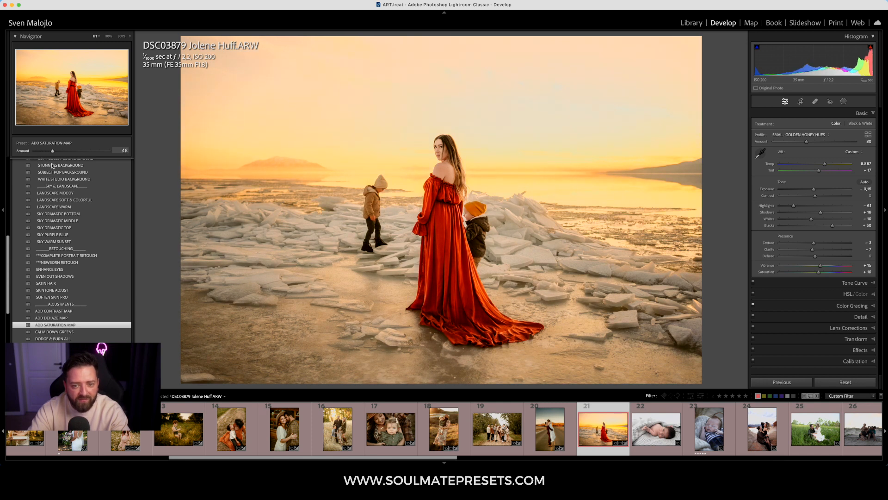
left_click(479, 211)
left_click(482, 212)
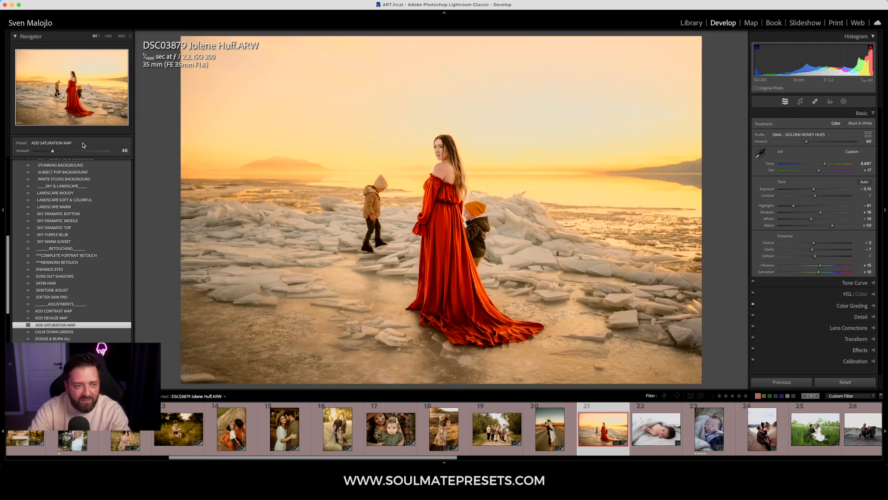
mouse_move(57, 154)
left_mouse_down()
mouse_move(65, 154)
mouse_move(48, 163)
left_mouse_up()
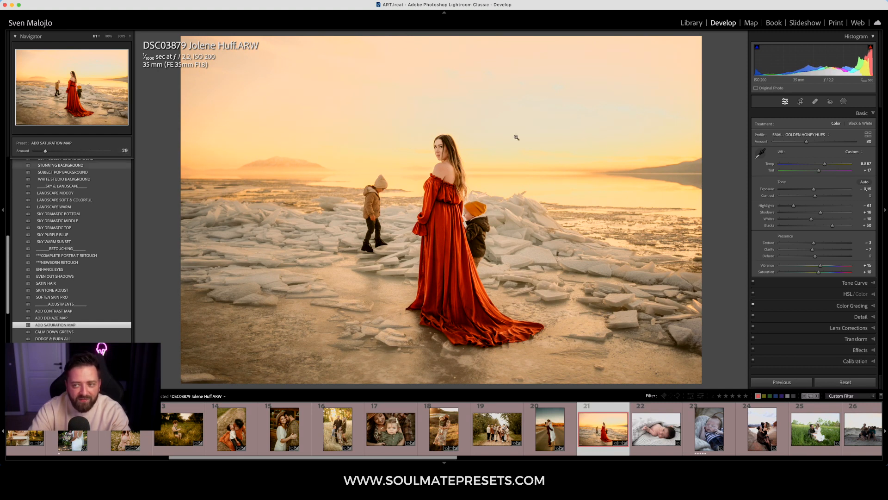
- Review the list of masks on the red dress photo and check the woman's hair up close
left_click(844, 101)
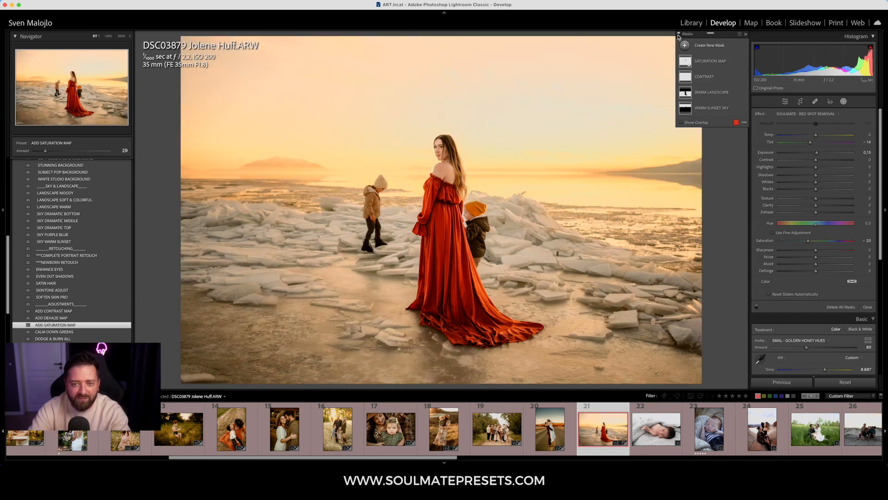
left_click(844, 102)
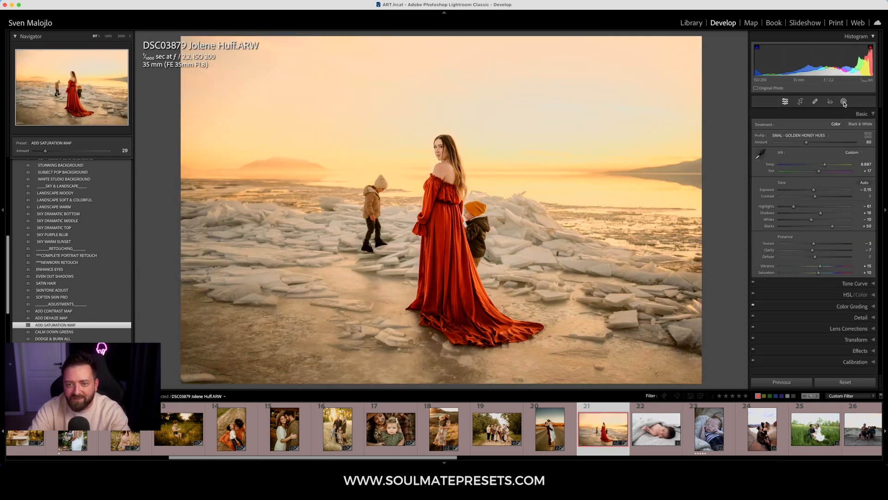
left_click(457, 168)
left_click(453, 187)
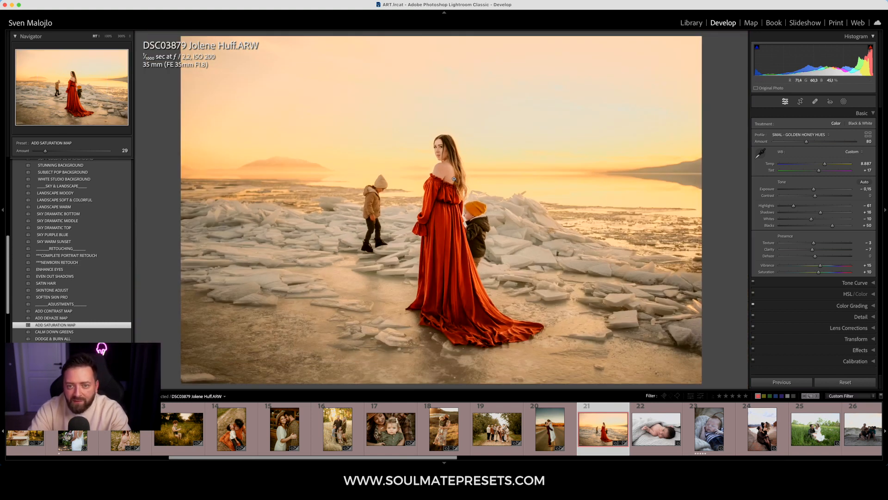
- Apply the SATIN HAIR retouching preset to the woman's hair and set its amount to 144
left_click(74, 284)
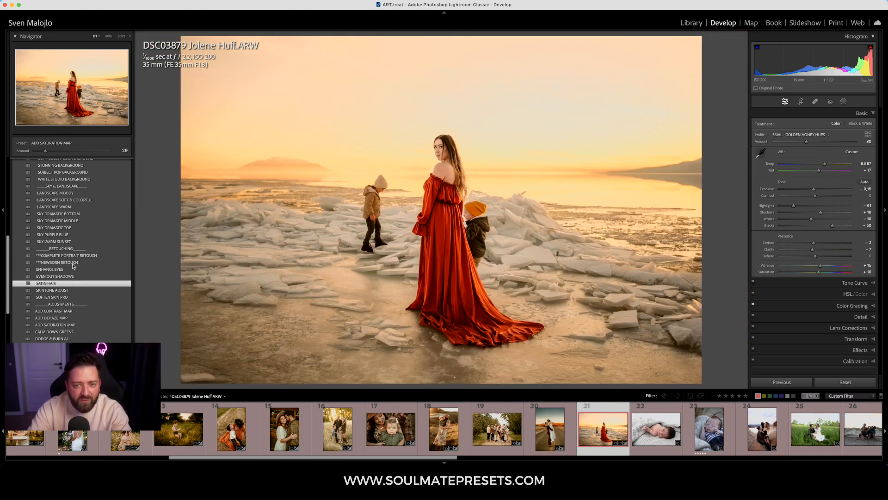
left_click_drag(94, 158, 85, 162)
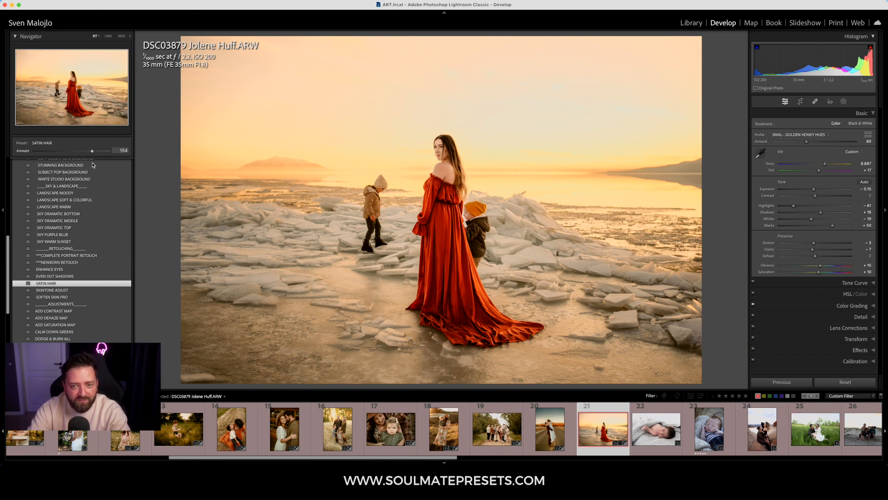
left_click(447, 154)
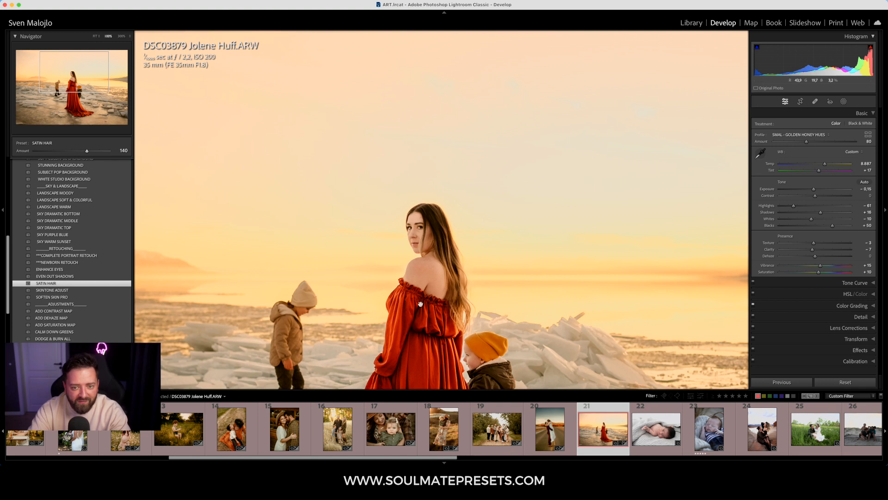
left_click_drag(455, 217, 456, 187)
left_click(454, 202)
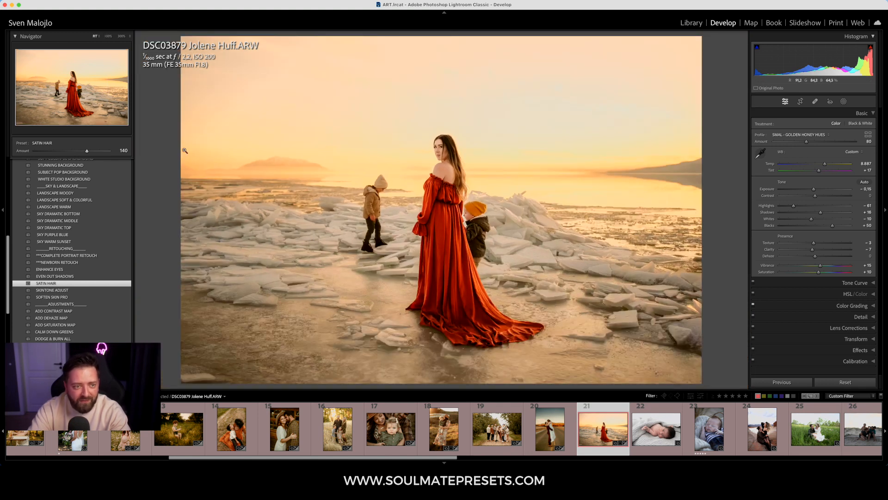
mouse_move(77, 153)
left_mouse_down()
mouse_move(95, 165)
mouse_move(80, 166)
left_mouse_up()
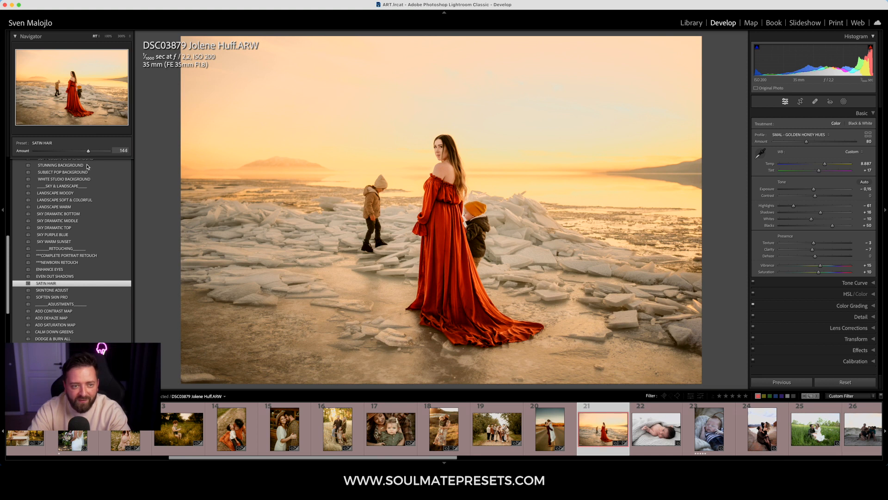
- Switch to the newborn photo, photo 22, and set its white balance to Auto
left_click(650, 448)
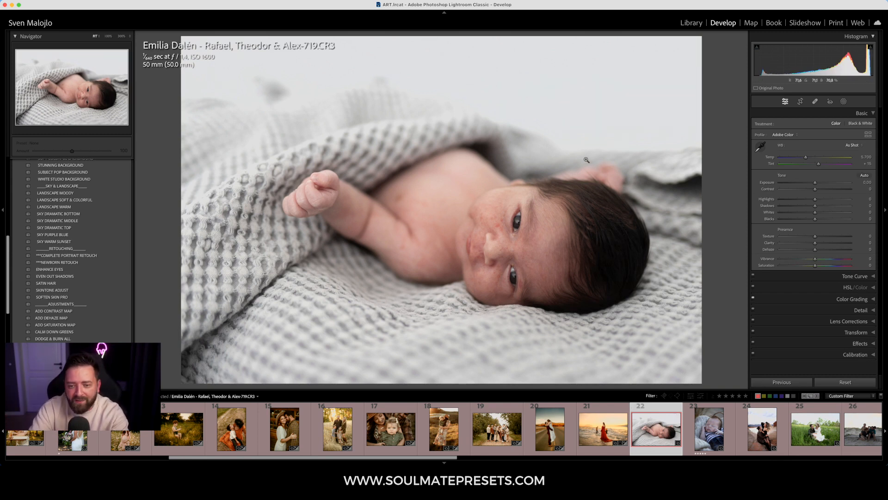
scroll(40, 243, "up", 6)
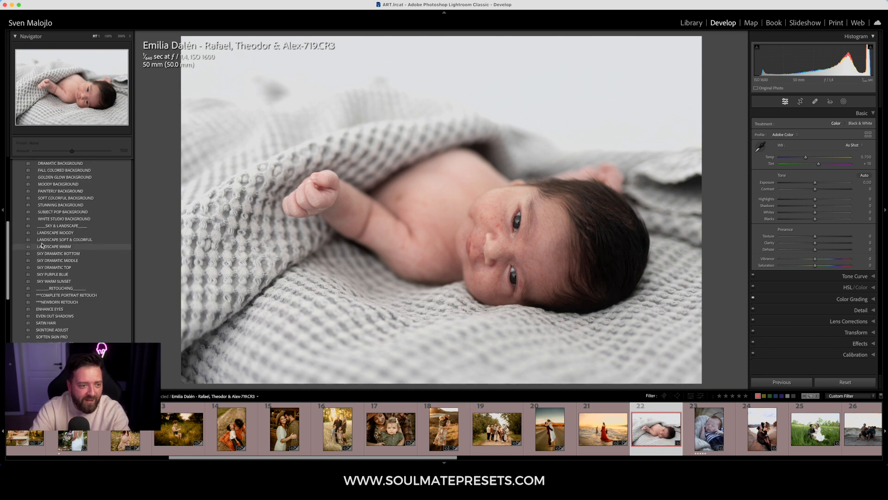
left_click(20, 207)
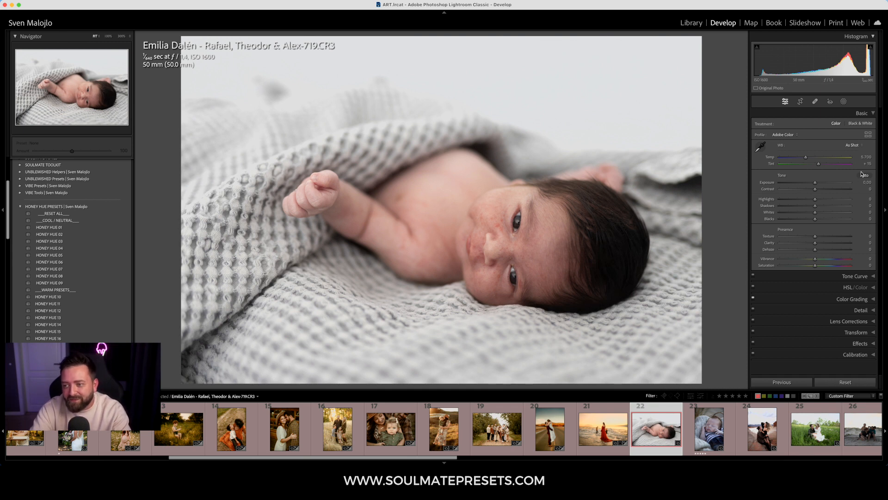
left_click(854, 145)
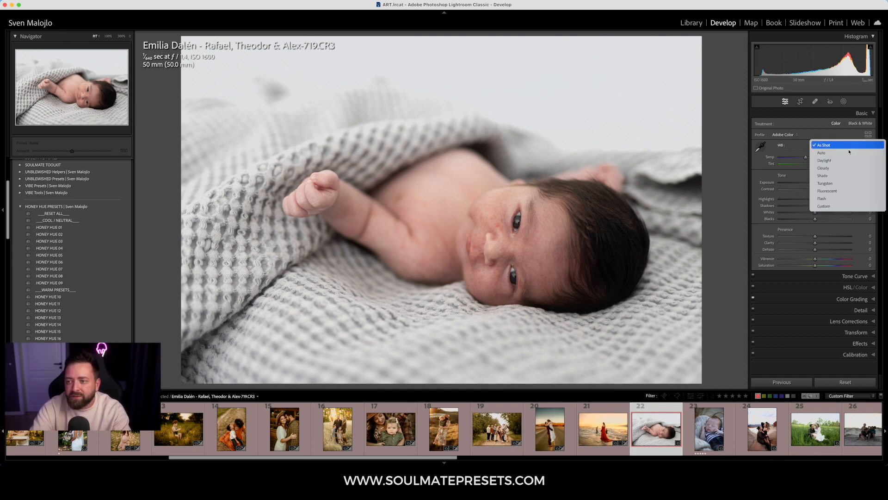
left_click(844, 156)
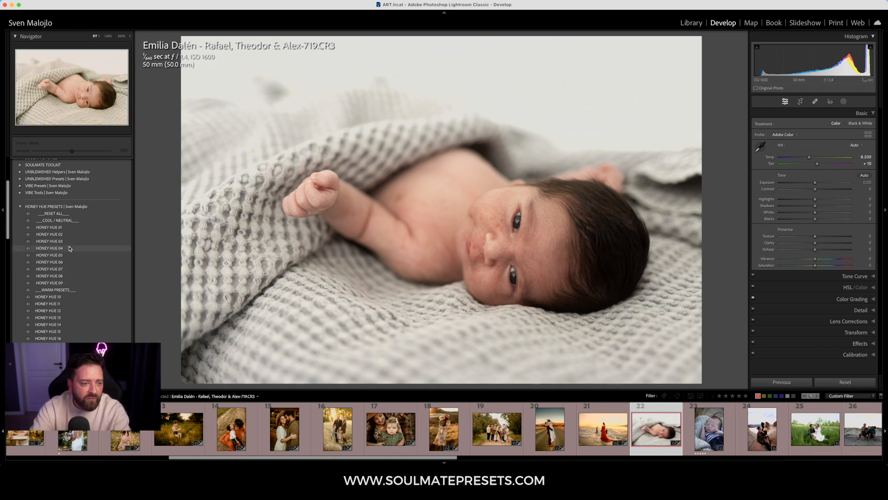
- Apply the HONEY HUE 07 preset and adjust it to temperature 6792, tint +12, exposure -0.15 and contrast +29
left_click(66, 270)
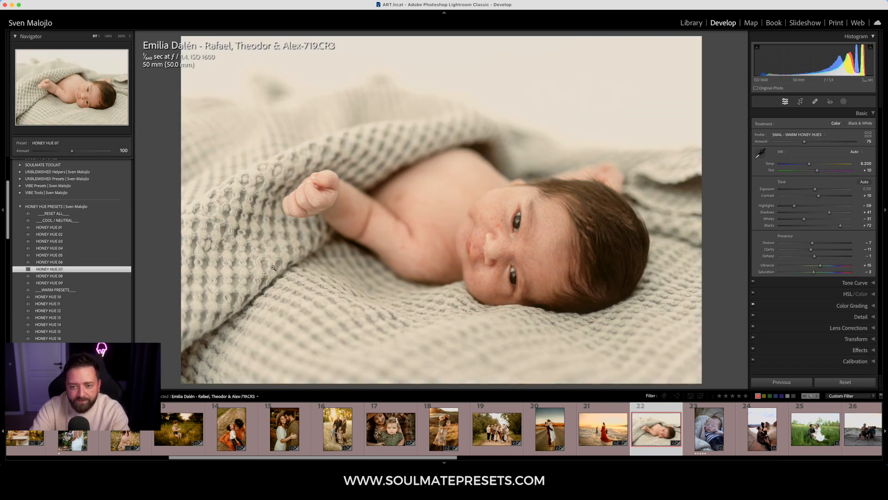
left_click_drag(815, 189, 815, 193)
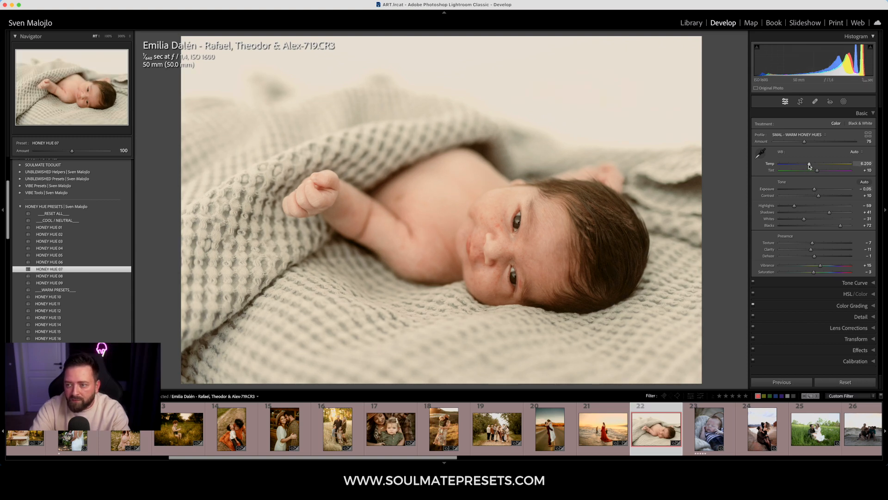
left_click_drag(807, 165, 819, 172)
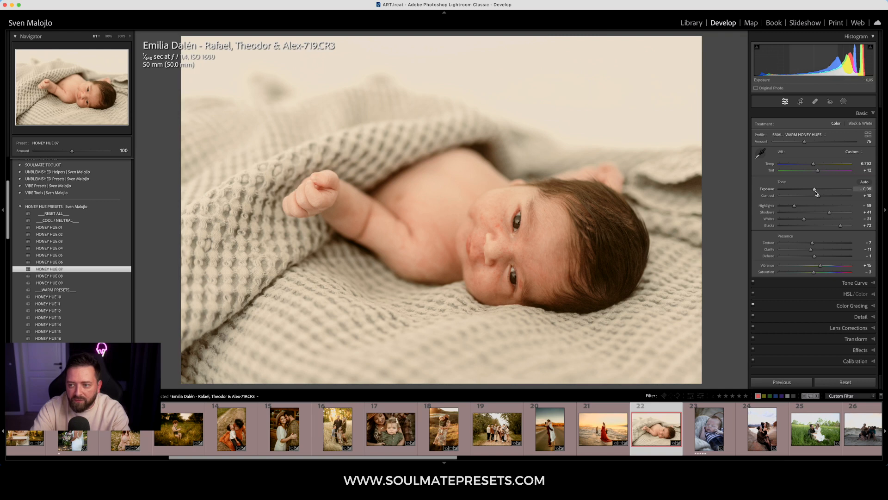
left_click_drag(817, 193, 815, 192)
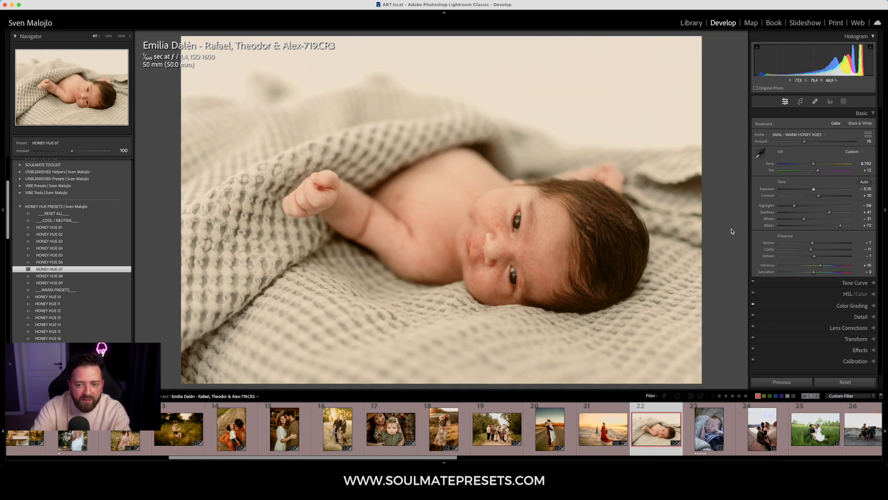
left_click_drag(818, 196, 825, 204)
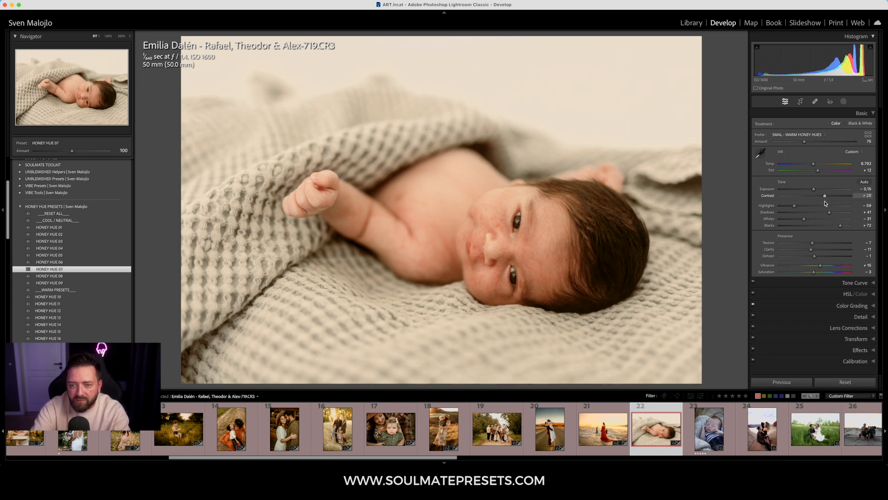
- Apply the ***NEWBORN RETOUCH mask preset to the baby photo
left_click(20, 206)
left_click(19, 213)
scroll(42, 232, "down", 5)
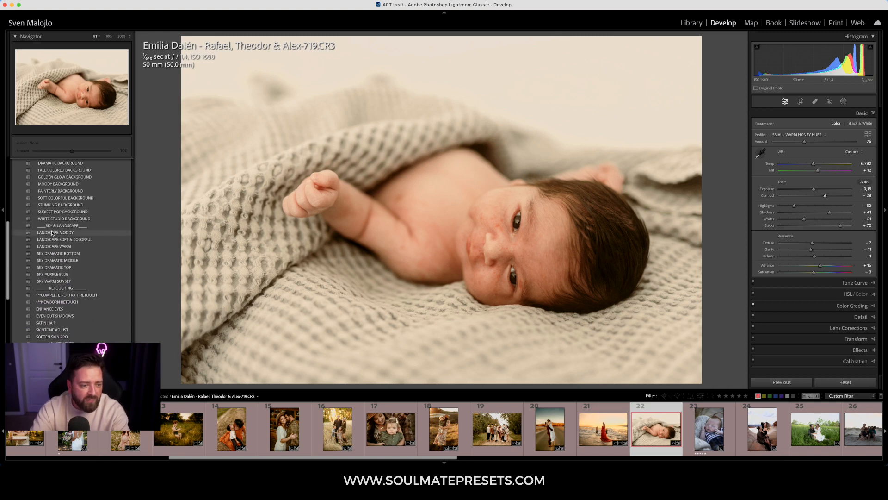
left_click(73, 303)
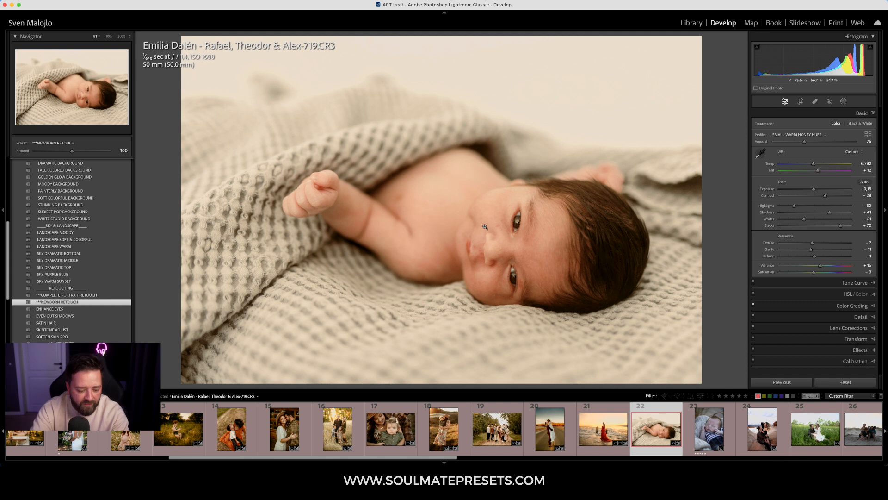
- Compare the newborn photo before and after the edit, examining the skin on the baby's face up close
key("y")
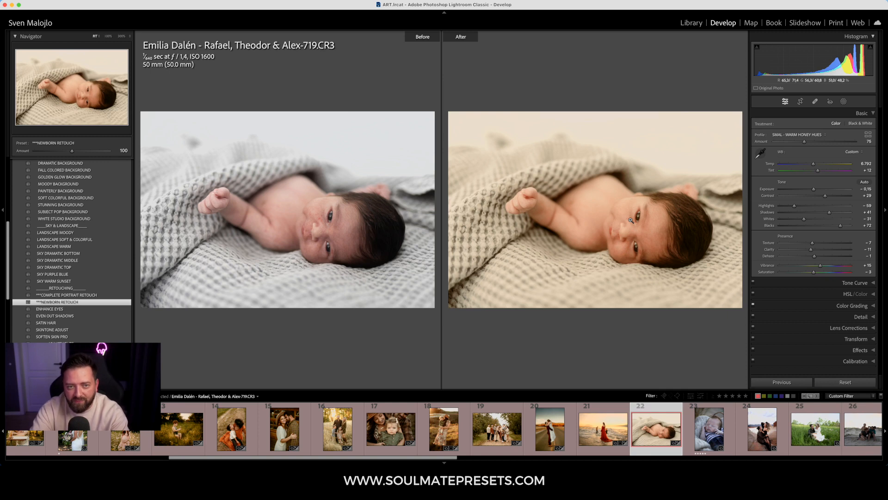
left_click(630, 220)
left_click_drag(634, 227, 605, 172)
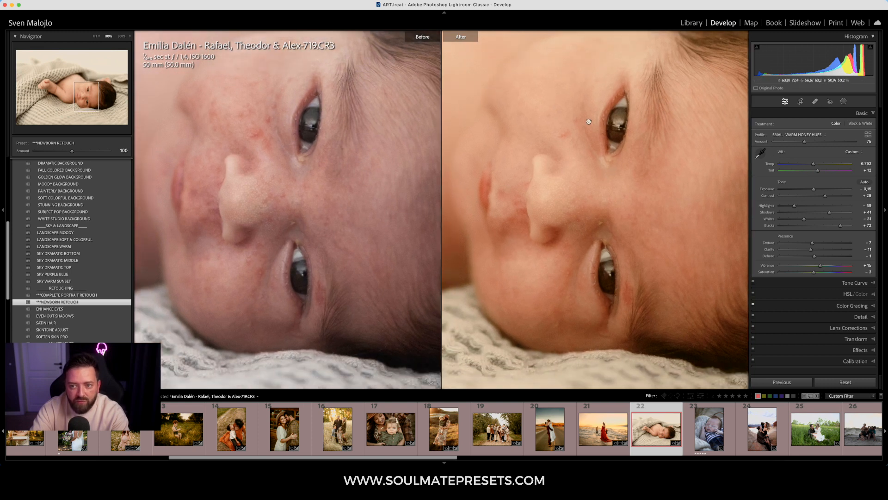
left_click(577, 174)
left_click(631, 223)
left_click(630, 224)
key("y")
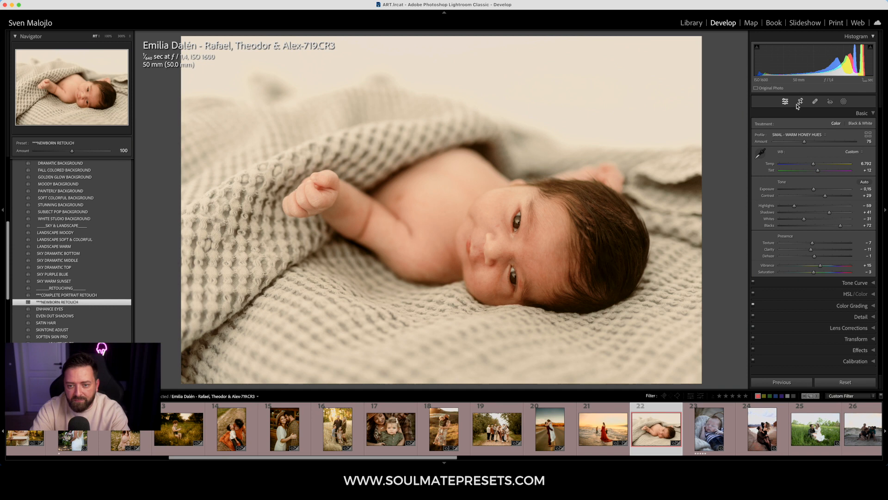
- Resample Color Range 1 of the REMOVE REDNESS mask on the reddish skin of the baby's cheek below the eye
left_click(843, 102)
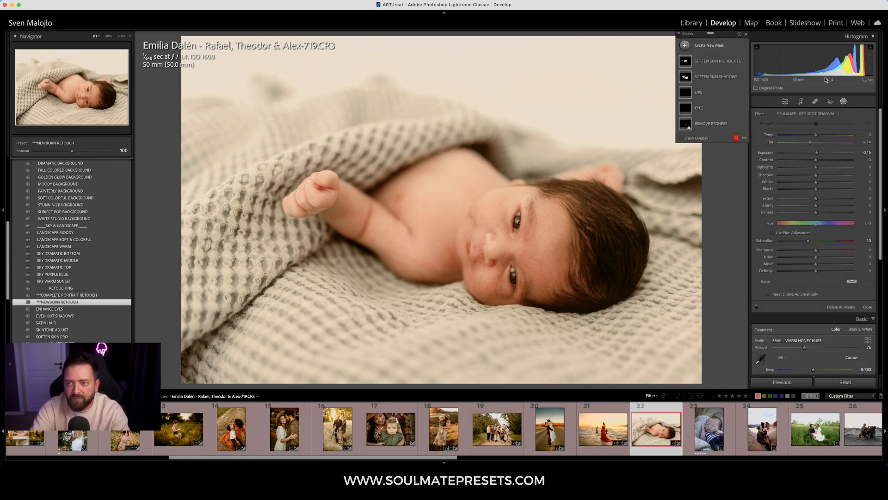
left_click(706, 126)
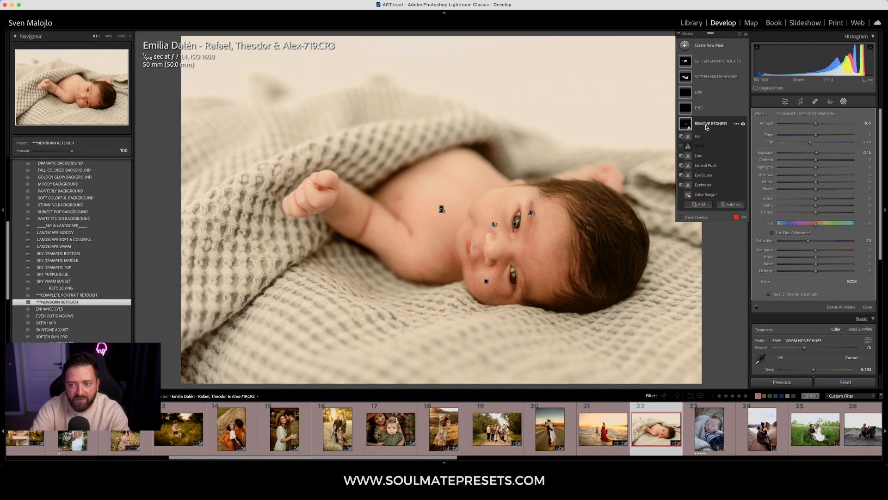
left_click(702, 195)
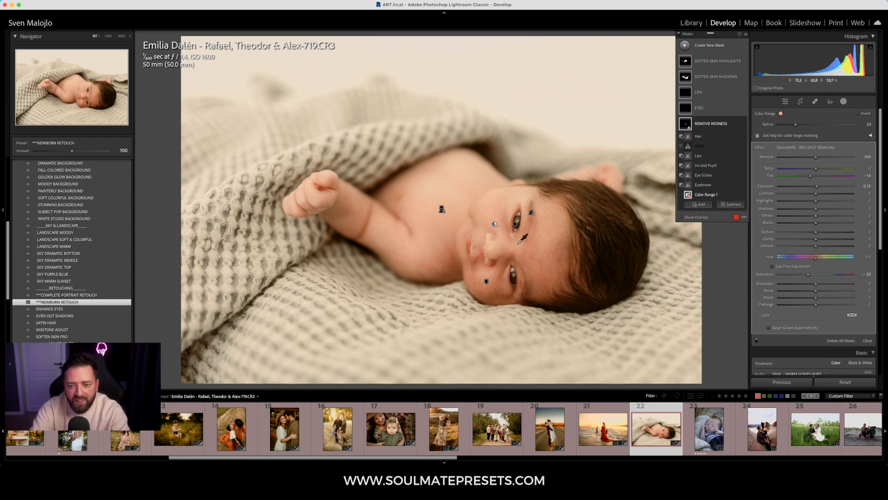
left_click(484, 252, "shift")
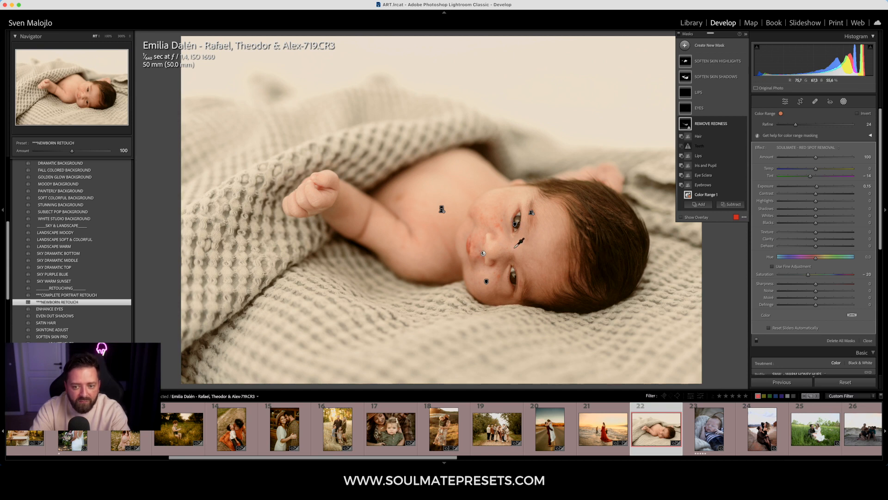
left_click(497, 226)
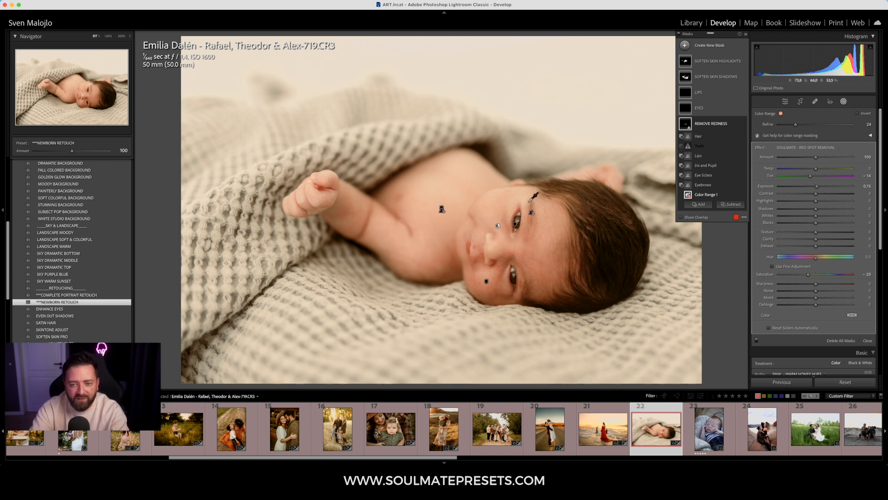
left_click(82, 89)
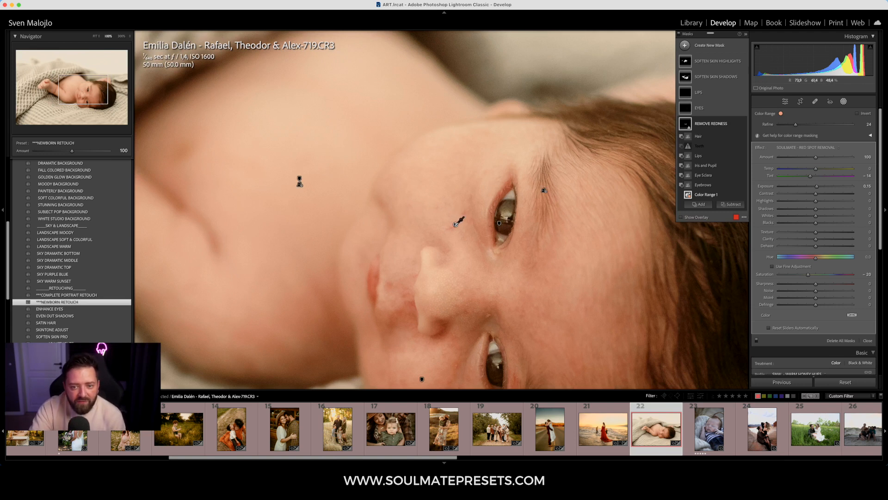
left_click(454, 226)
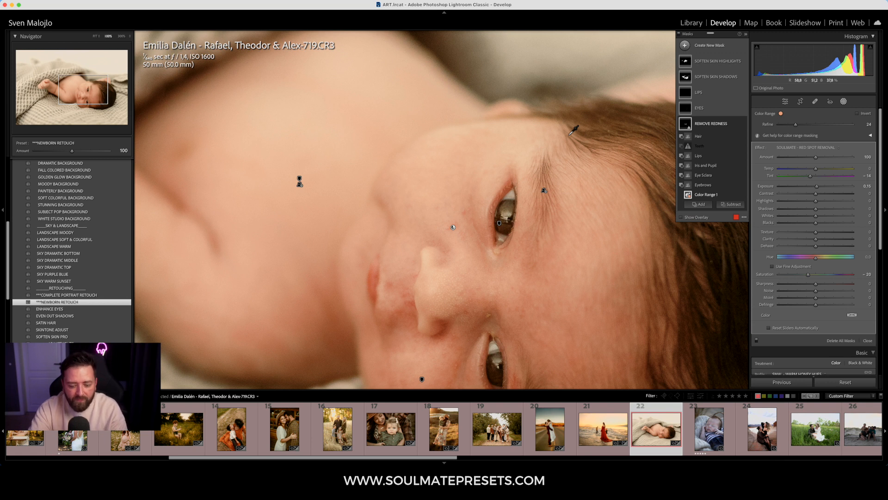
- Set the color range's Refine value to 22 and compare the photo with the REMOVE REDNESS mask off and on
key("z")
left_click_drag(795, 125, 770, 133)
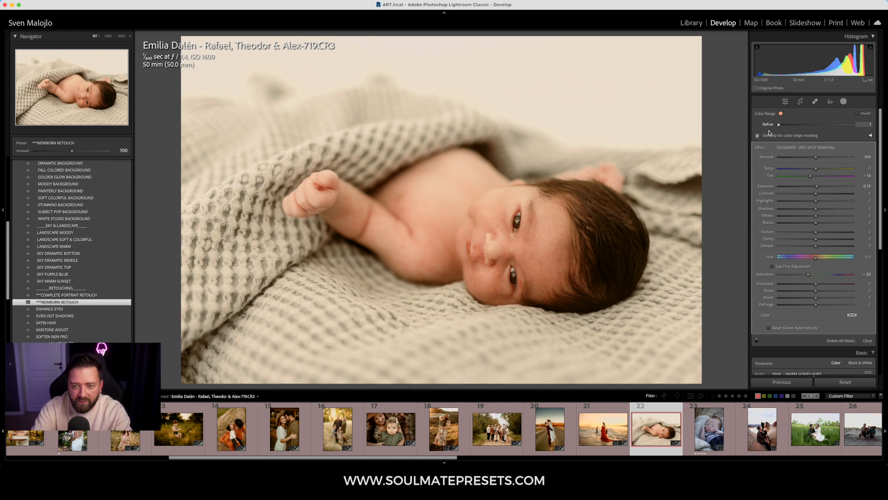
left_click_drag(848, 130, 795, 138)
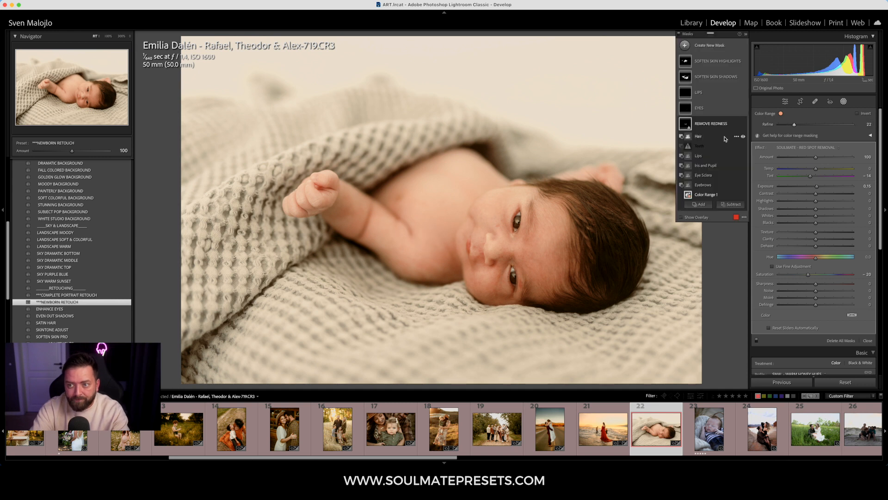
left_click(744, 124)
left_click(743, 124)
left_click(743, 124)
left_click(744, 124)
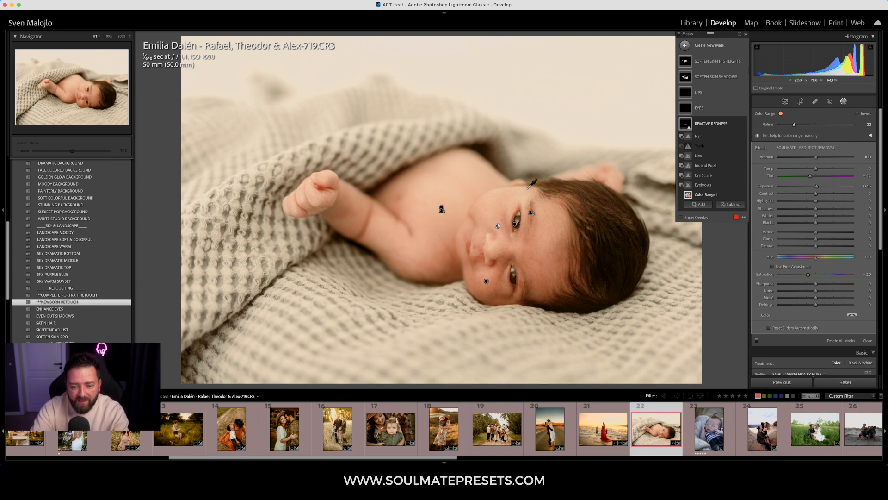
- Resample the redness color beside the baby's mouth and raise the color range's Refine value, finishing the mask edits
left_click(476, 247)
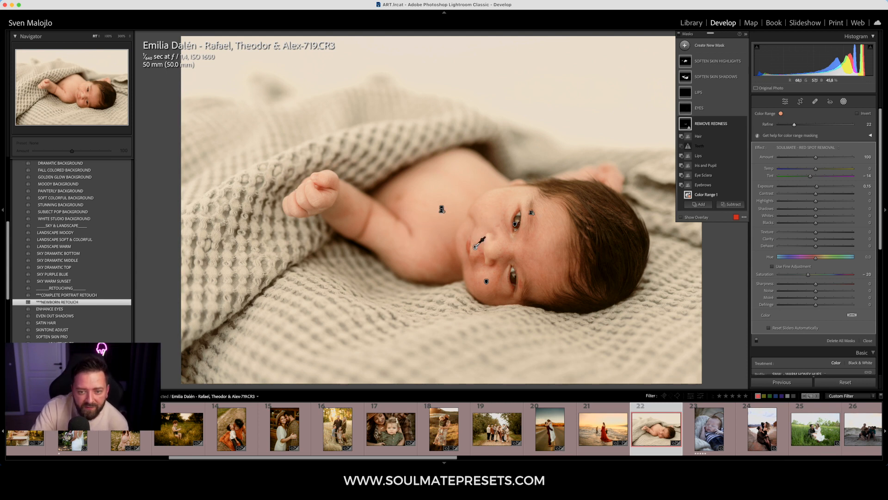
left_click_drag(795, 124, 804, 125)
left_click(844, 101)
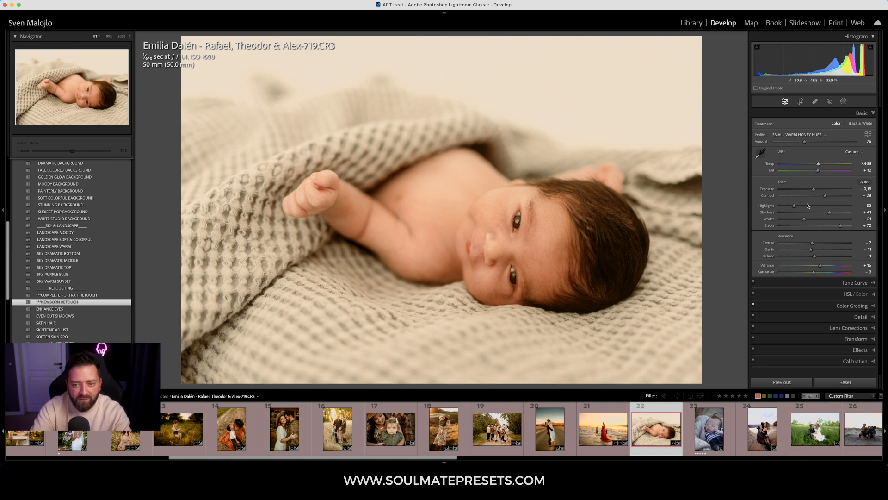
- Set the newborn photo's Exposure to −0.20 and compare the photo before and after the edit, leaving it unflagged
left_click_drag(814, 190, 814, 192)
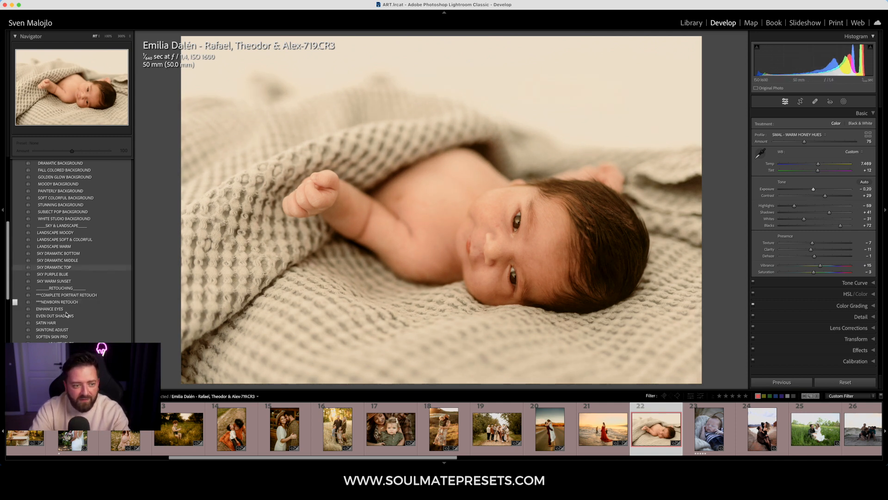
key("y")
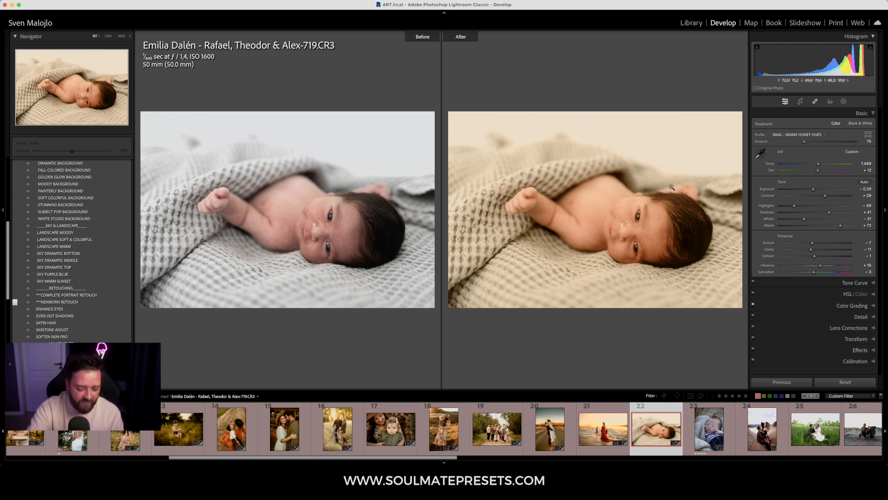
key("x")
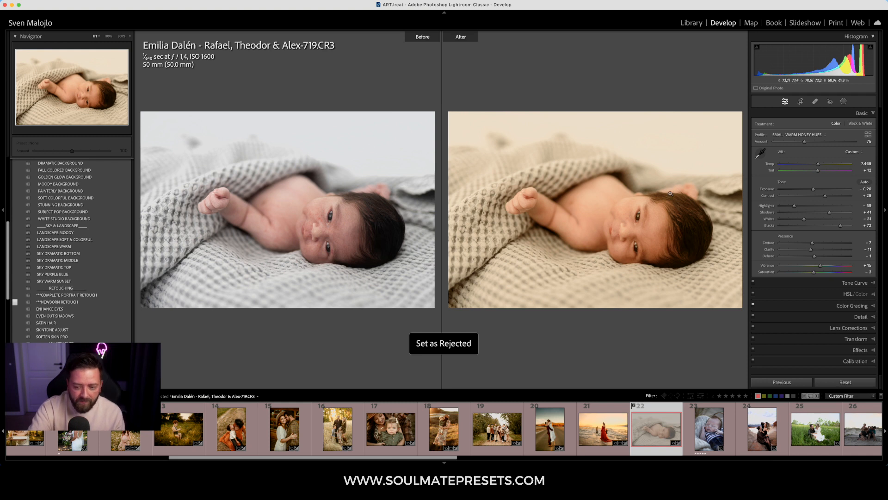
left_click(634, 407)
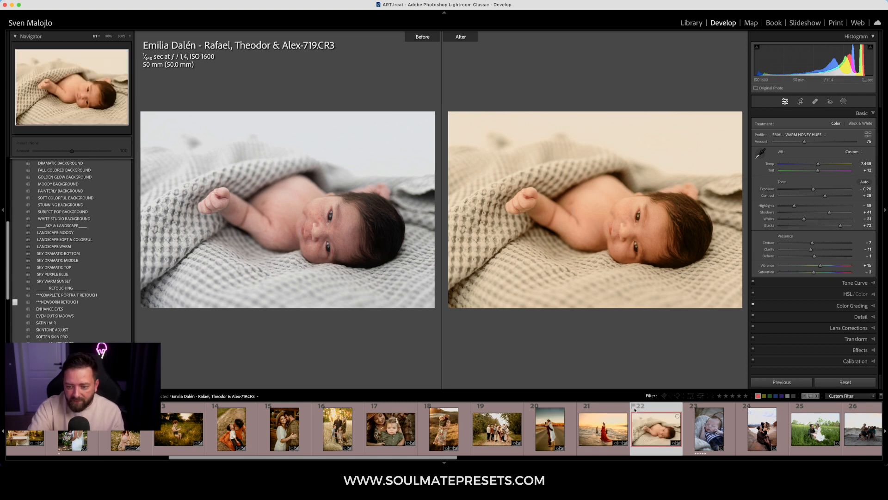
key("y")
- Open the sleeping newborn photo IMG_4843.CR2, collapse the HONEY HUES | AI MASKS presets and expand the HONEY HUE PRESETS group
scroll(53, 290, "down", 2)
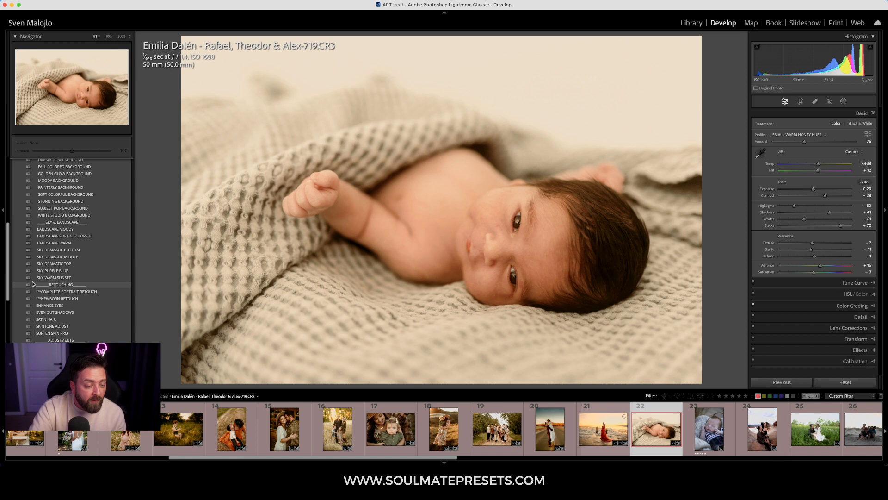
scroll(54, 290, "down", 3)
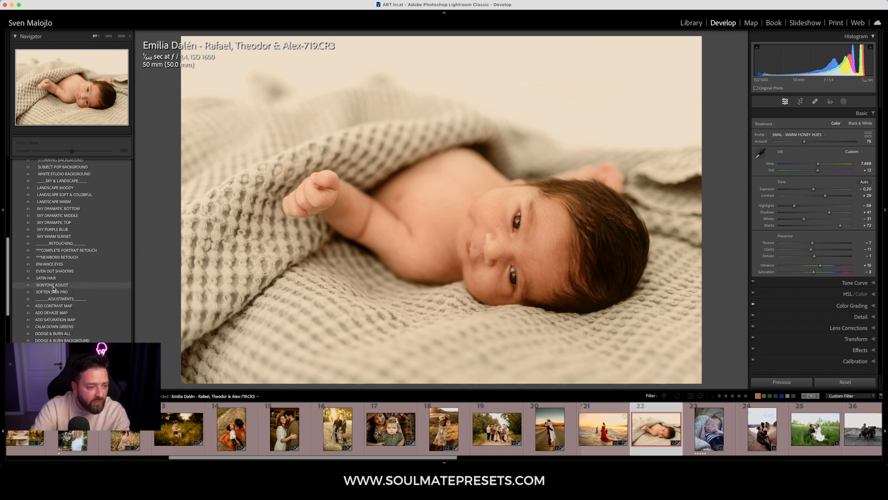
scroll(78, 259, "up", 2)
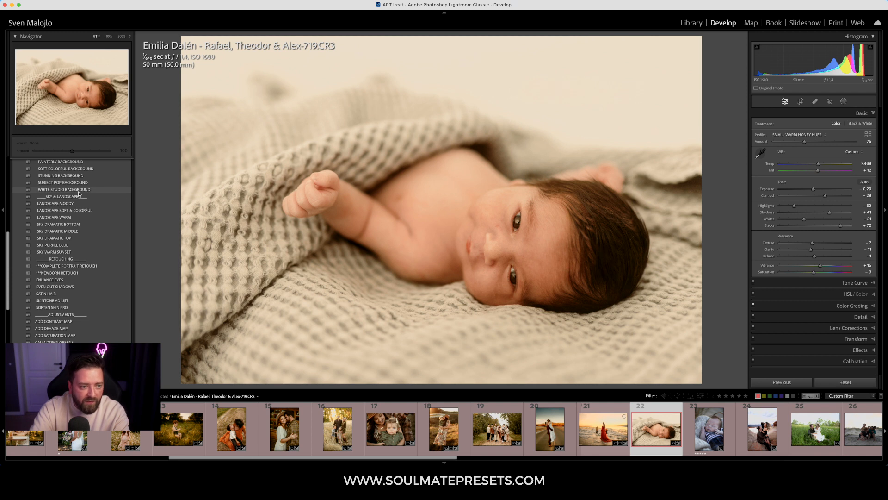
left_click(733, 434)
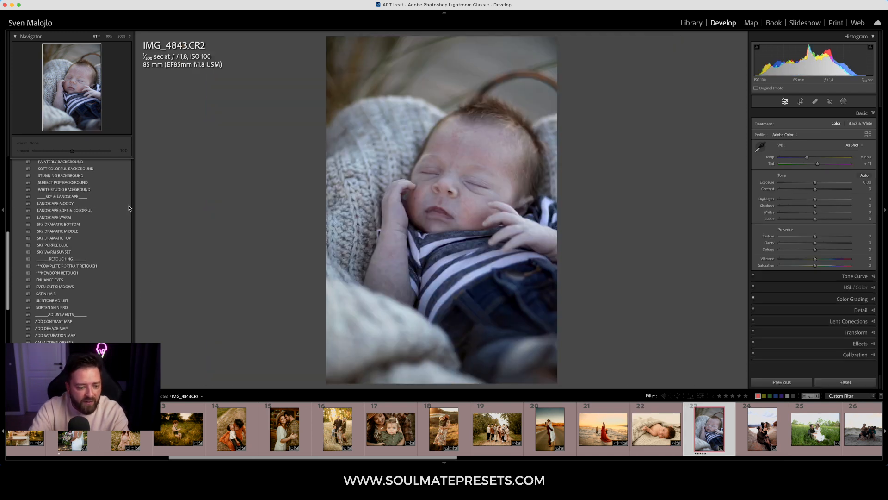
scroll(66, 244, "up", 8)
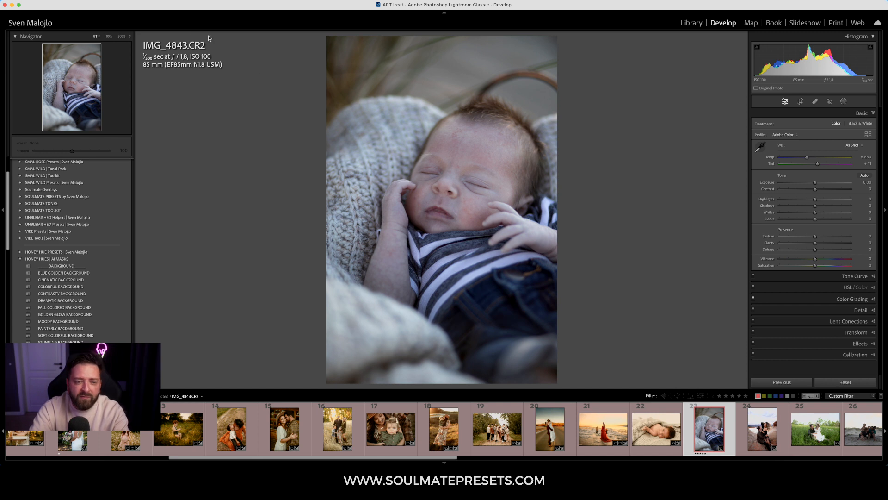
left_click(21, 262)
left_click(546, 175)
left_click(545, 175)
left_click(19, 284)
- Warm the photo's white balance to a temperature of 7,500 and raise the tint slightly
left_click(853, 146)
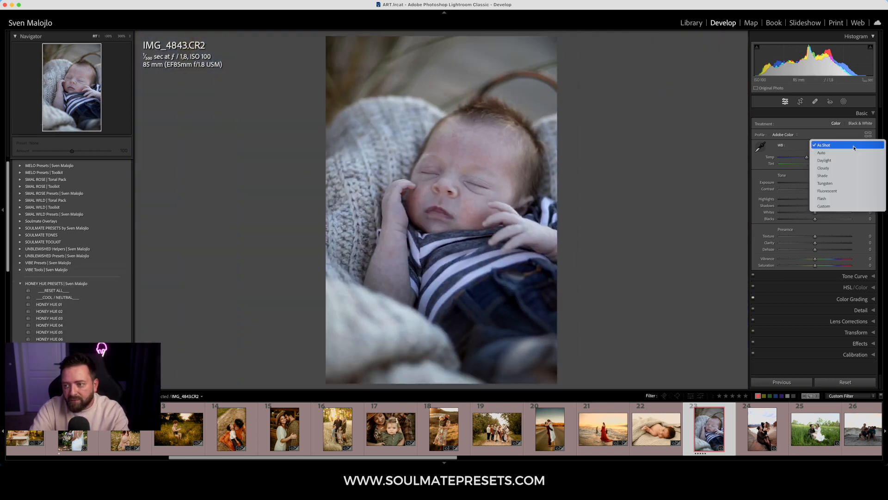
left_click(850, 153)
left_click_drag(815, 164, 818, 165)
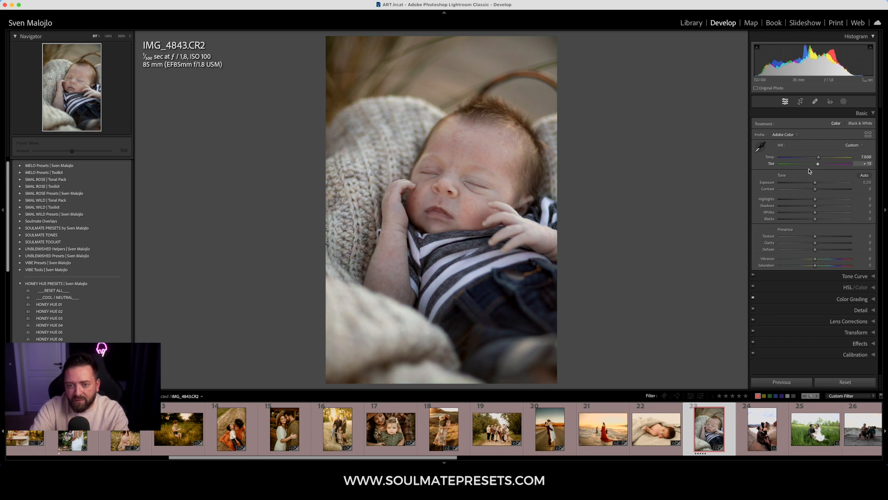
- Try the HONEY HUE 04 and HONEY HUE 02 presets on the photo and apply HONEY HUE 01
scroll(66, 308, "down", 2)
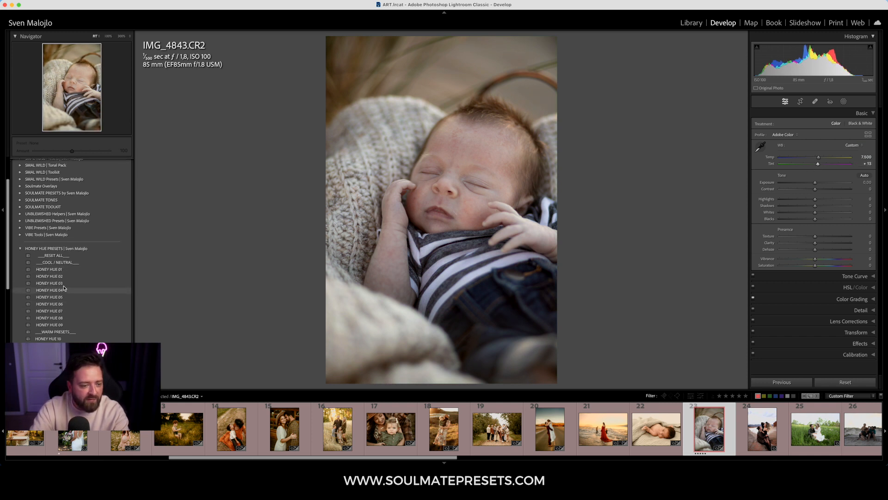
left_click(65, 291)
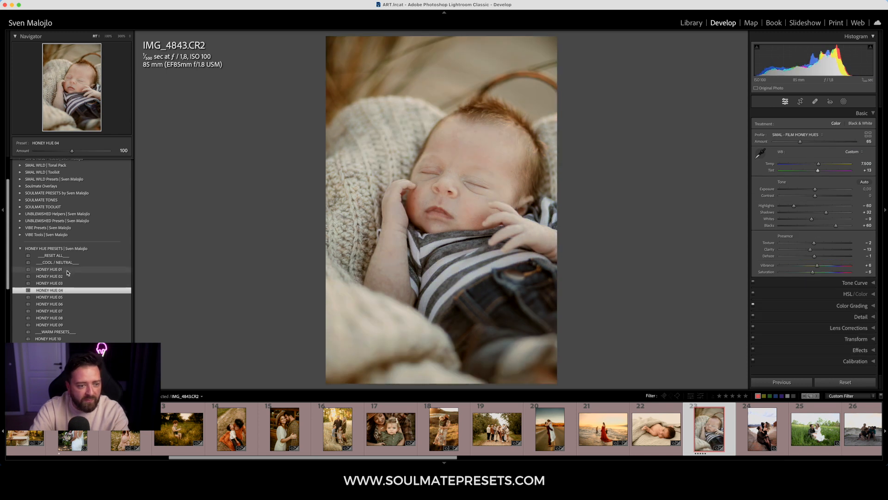
left_click(67, 276)
left_click(67, 270)
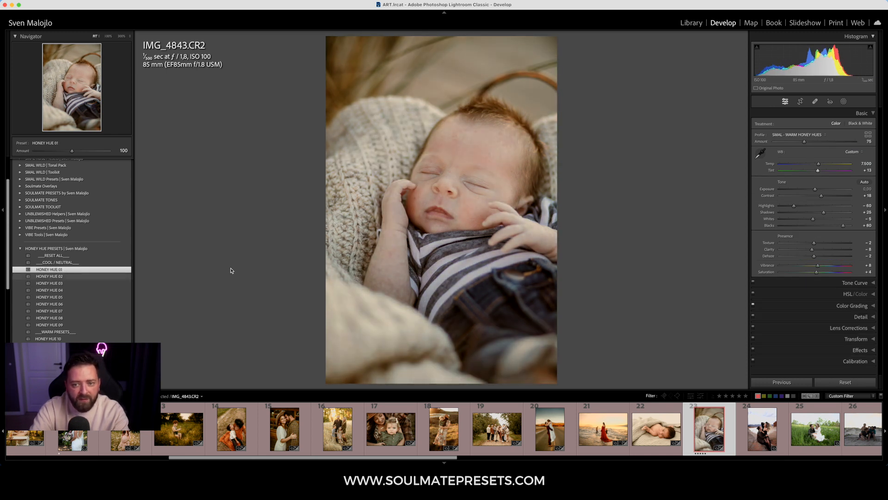
- Fine-tune the preset look with a temperature of 8,062, a slightly higher tint, a stronger profile amount and an Exposure of −0.05
double_click(815, 189)
left_click_drag(819, 171, 821, 172)
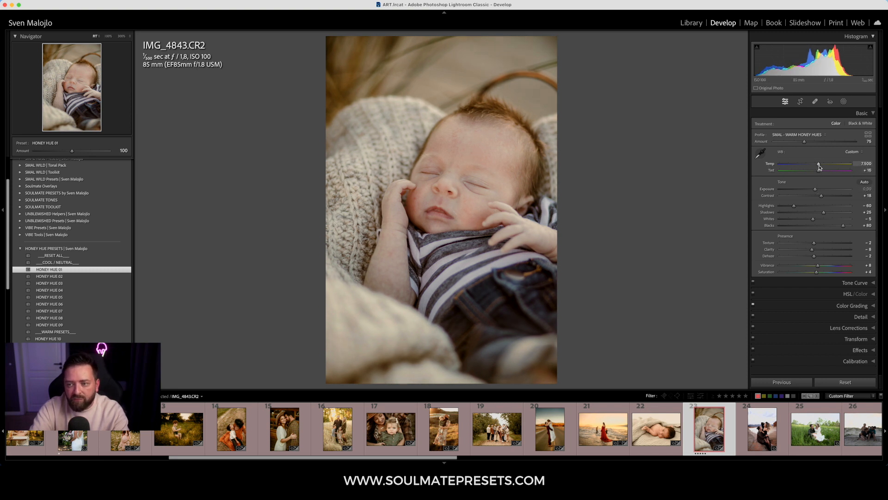
left_click_drag(805, 142, 814, 191)
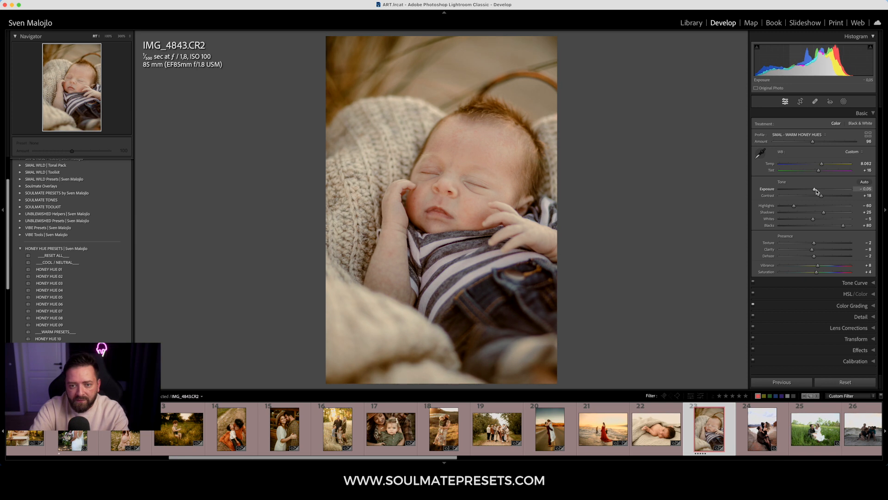
- Apply the S-CURVE TONE CURVE preset from HONEY HUES | TOOLKIT and set its Amount to 140
left_click(21, 249)
left_click(20, 290)
scroll(65, 270, "down", 5)
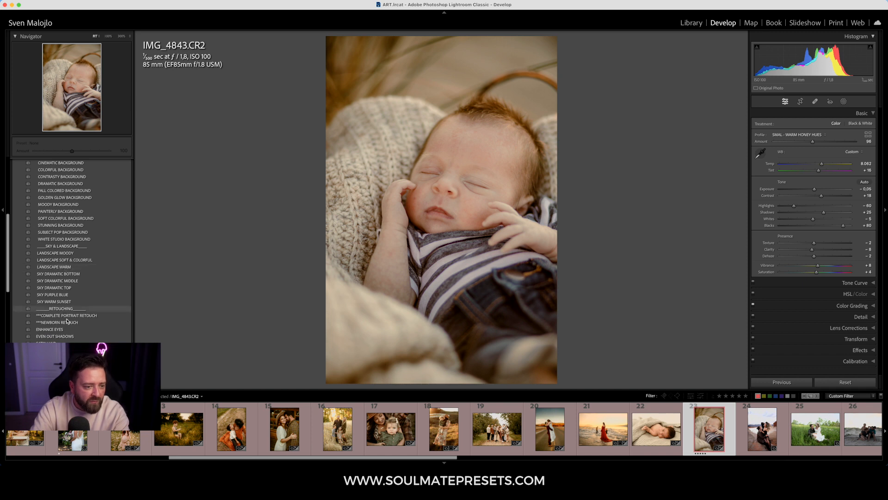
scroll(67, 287, "down", 10)
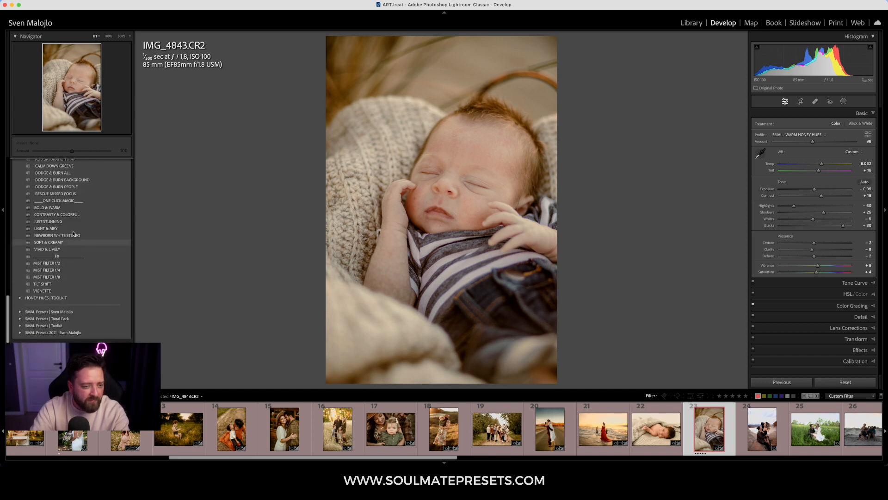
scroll(68, 218, "up", 1)
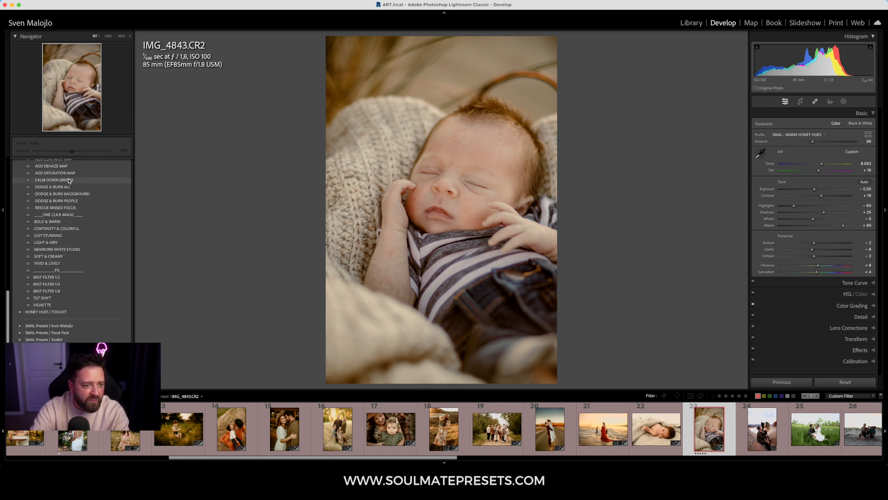
left_click(19, 312)
scroll(69, 301, "down", 3)
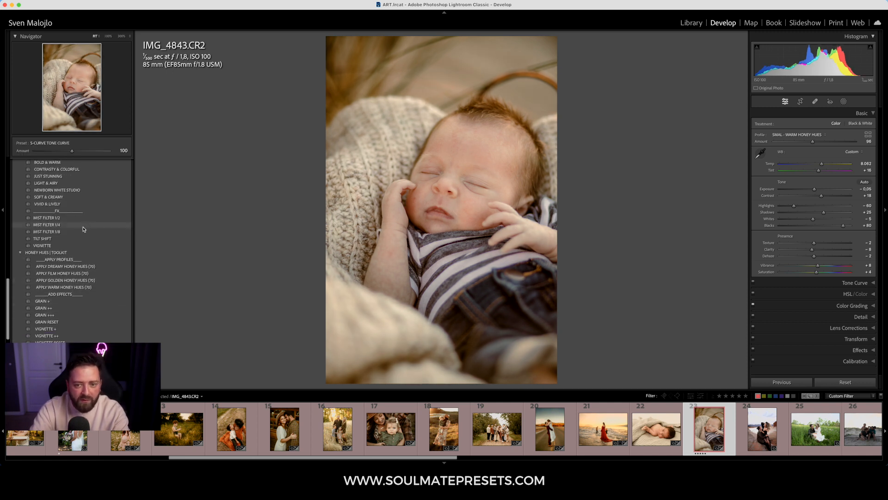
left_click_drag(72, 151, 89, 161)
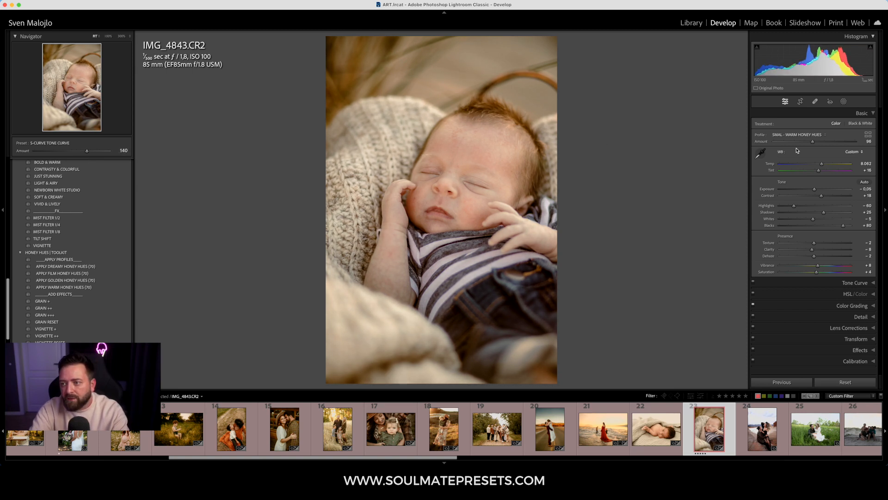
- Apply the ***NEWBORN RETOUCH preset from HONEY HUES | AI MASKS to the sleeping baby photo
scroll(21, 208, "up", 15)
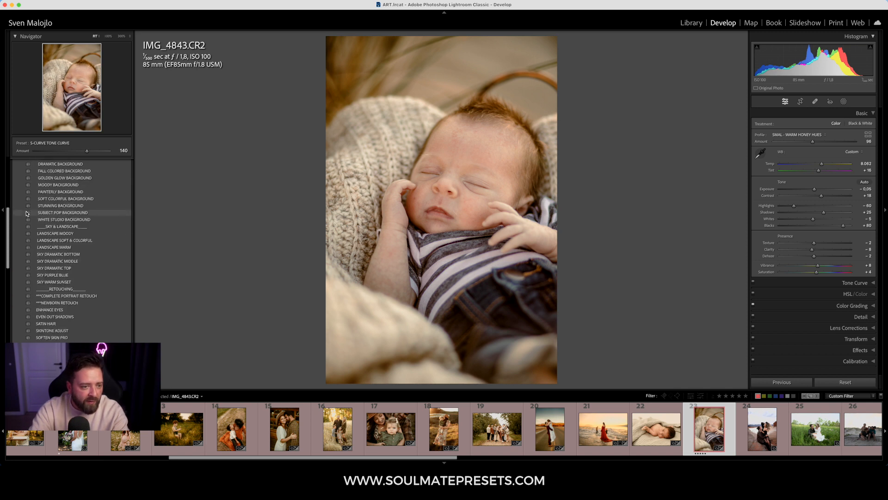
left_click(20, 219)
left_click(21, 212)
scroll(69, 282, "down", 5)
scroll(78, 289, "down", 8)
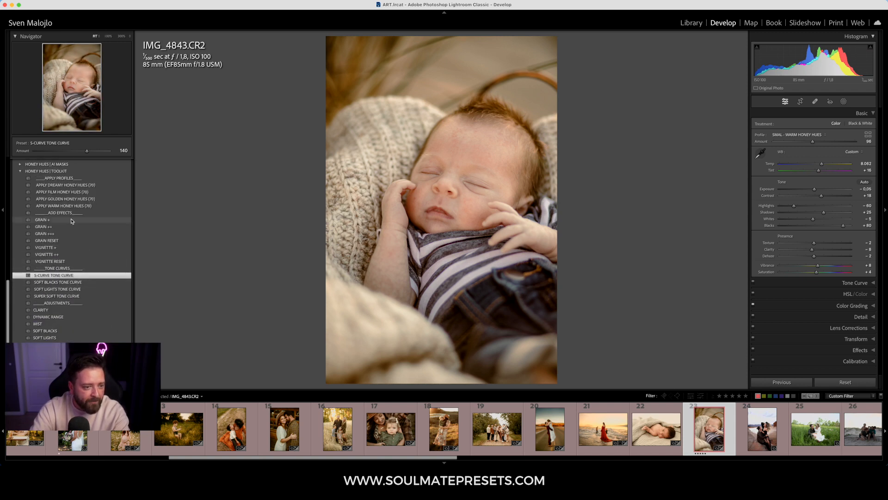
scroll(46, 269, "up", 5)
left_click(20, 273)
scroll(92, 287, "down", 5)
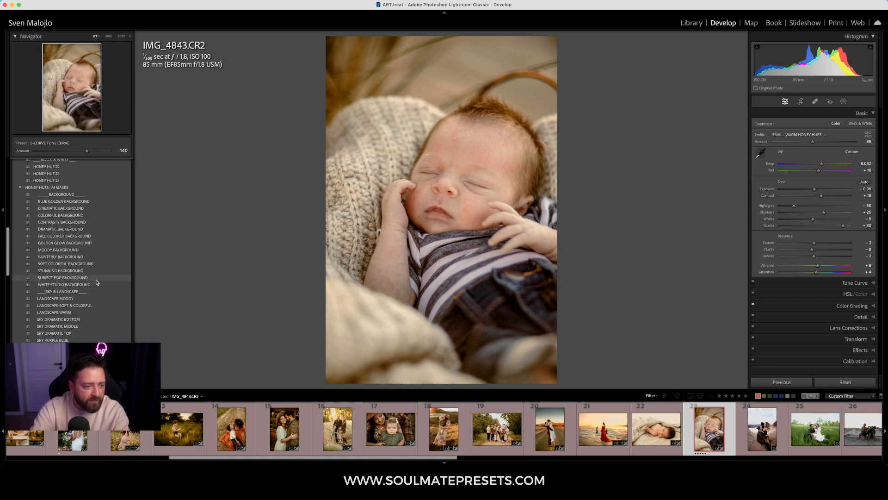
scroll(93, 296, "down", 2)
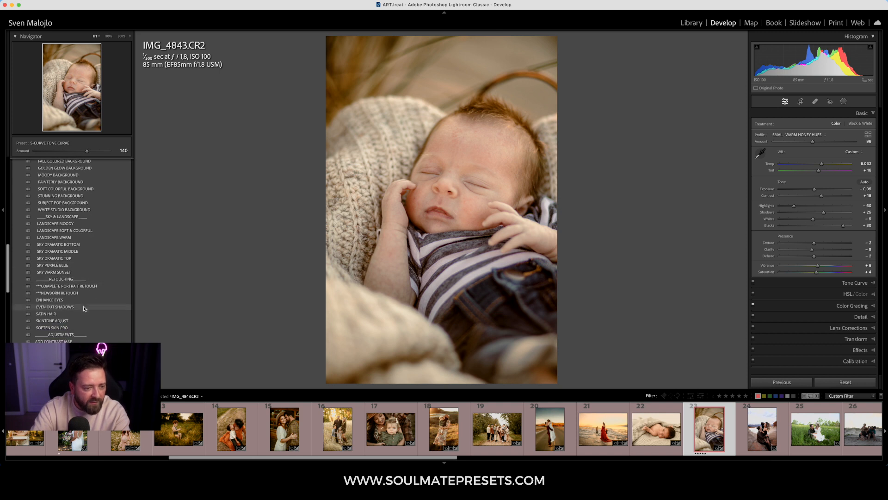
left_click(79, 282)
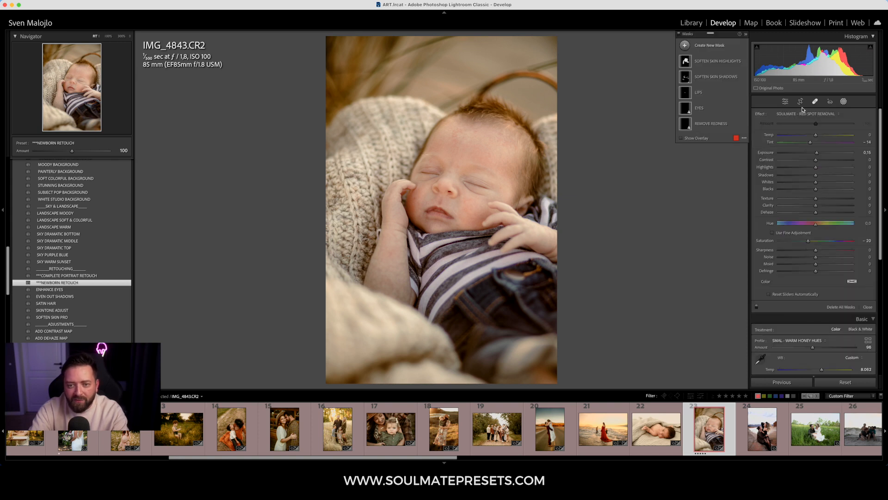
- Resample Color Range 1 of the REMOVE REDNESS mask on the reddish skin of the sleeping baby's cheek
left_click(707, 122)
left_click(711, 196)
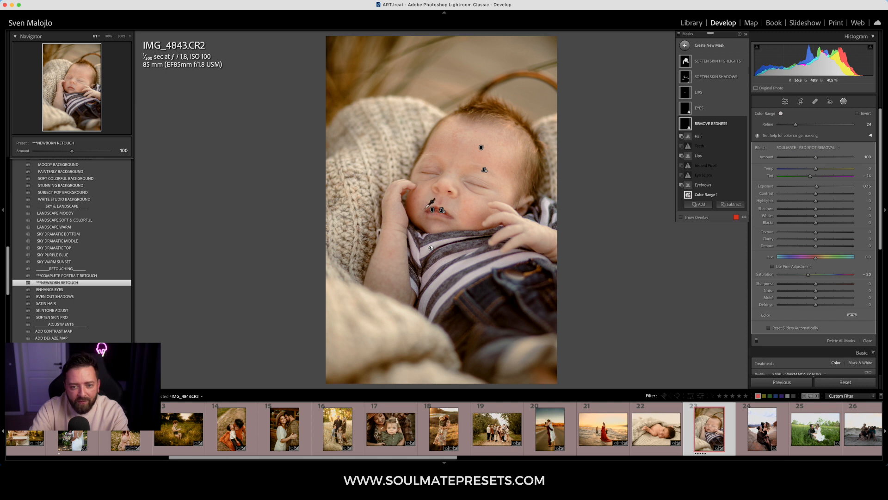
left_click(412, 204)
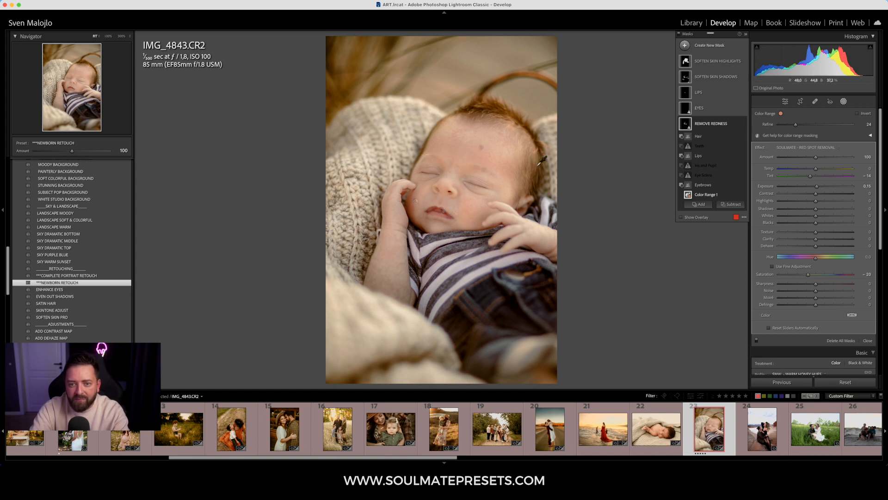
- Set the REMOVE REDNESS mask's Amount to 40 and close the masking tools
left_click(706, 123)
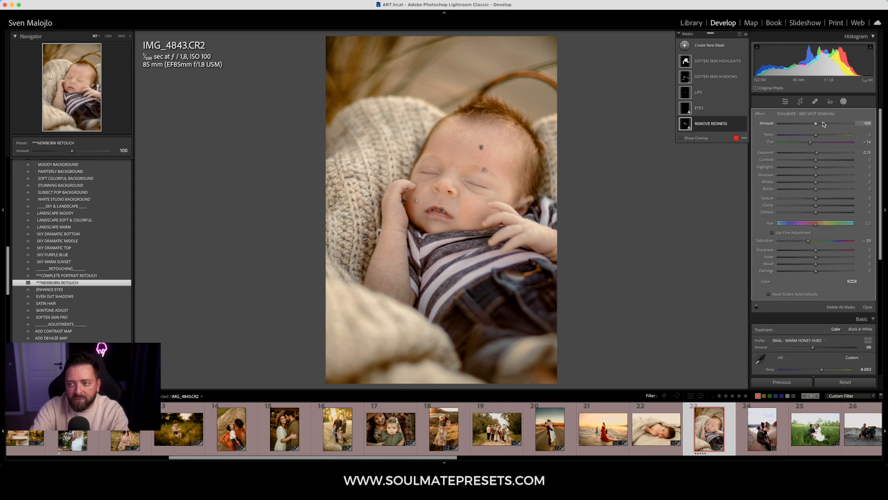
left_click_drag(815, 124, 792, 132)
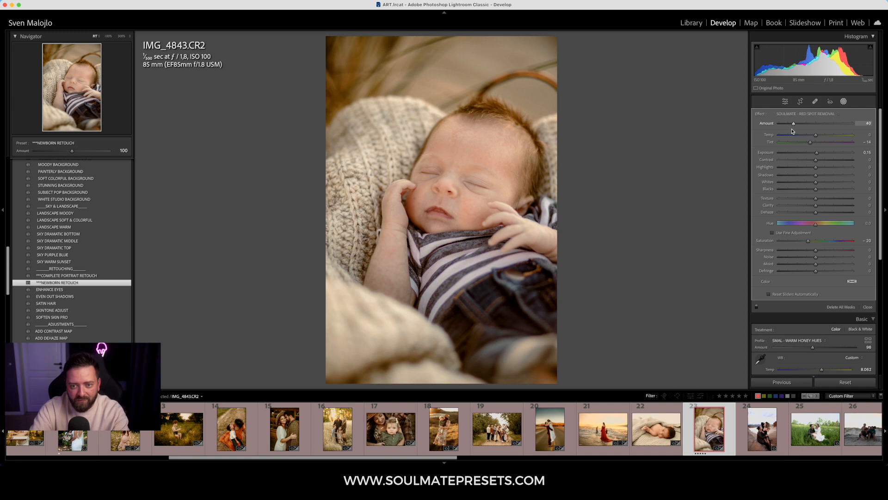
left_click(842, 102)
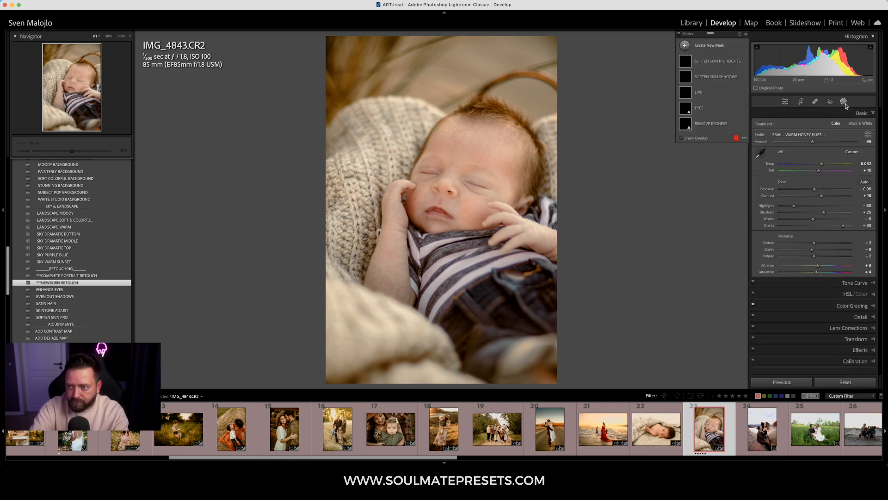
- Duplicate the REMOVE REDNESS mask and resample the copy's Color Range 1 on the sleeping baby's forehead
left_click(705, 124)
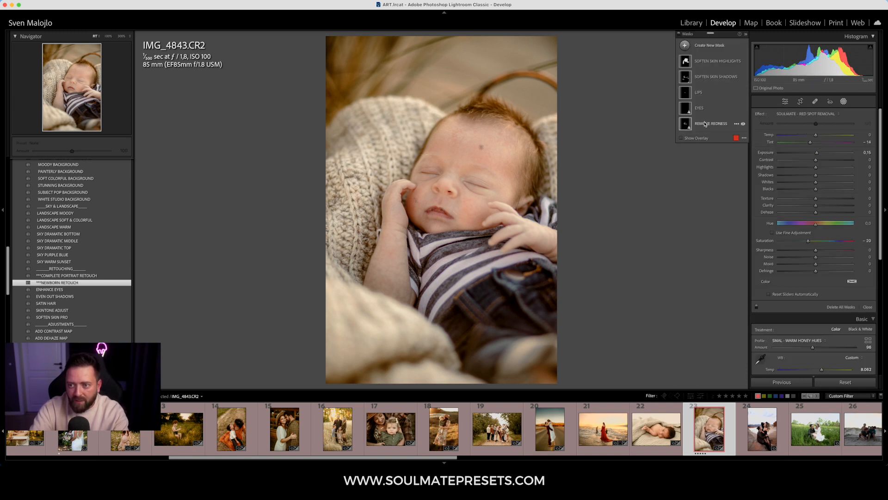
left_click(737, 124)
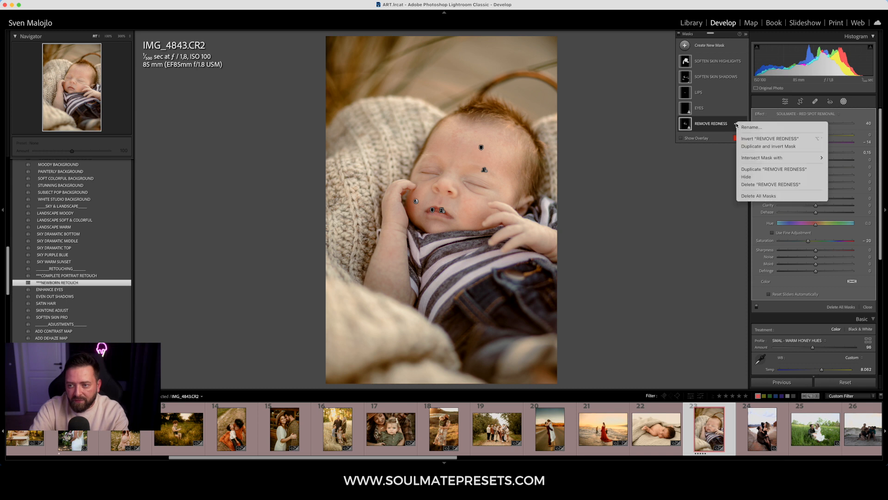
left_click(761, 169)
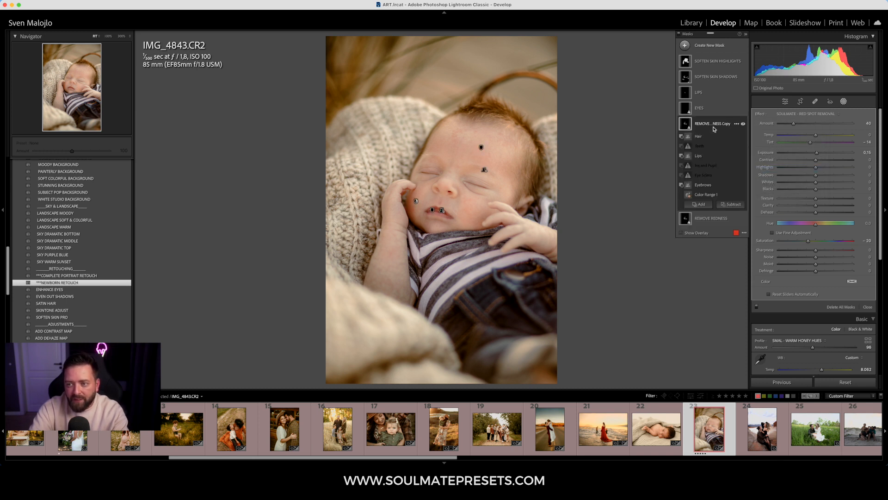
left_click(710, 197)
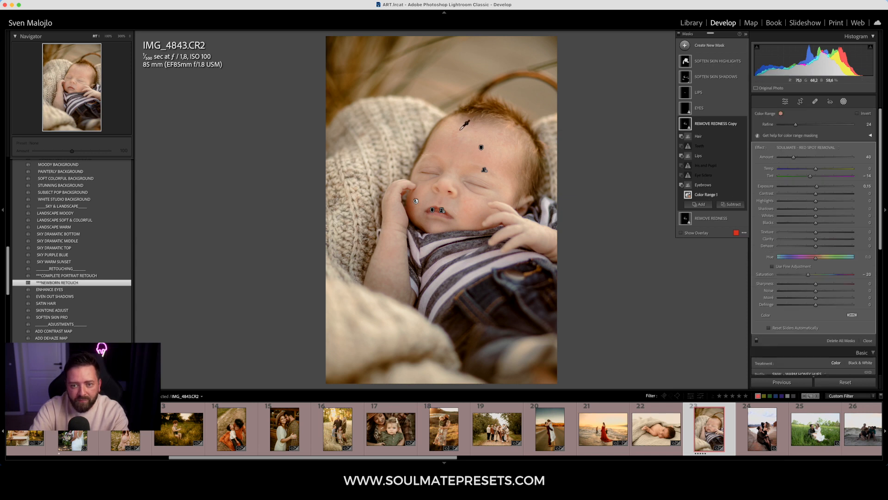
left_click(457, 135)
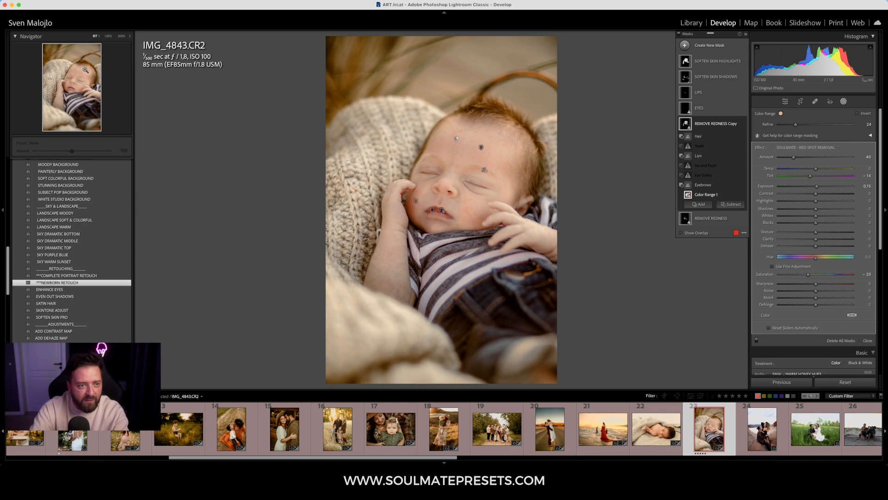
- Show the mask overlay and set the Refine value of the copied mask's Color Range 1 to 3
key("z")
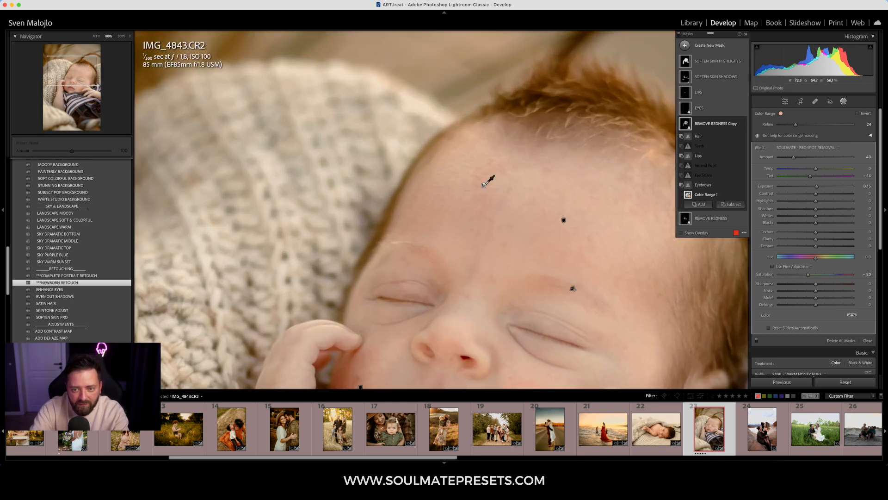
left_click_drag(796, 124, 783, 124)
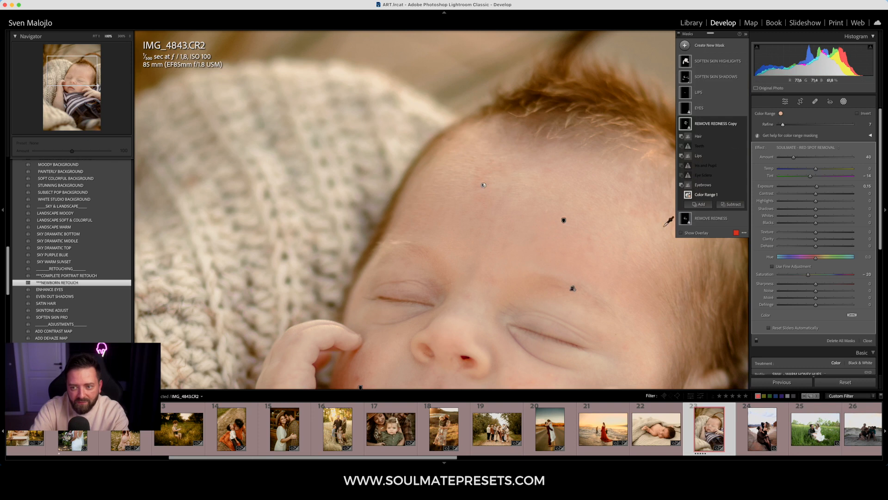
left_click(681, 233)
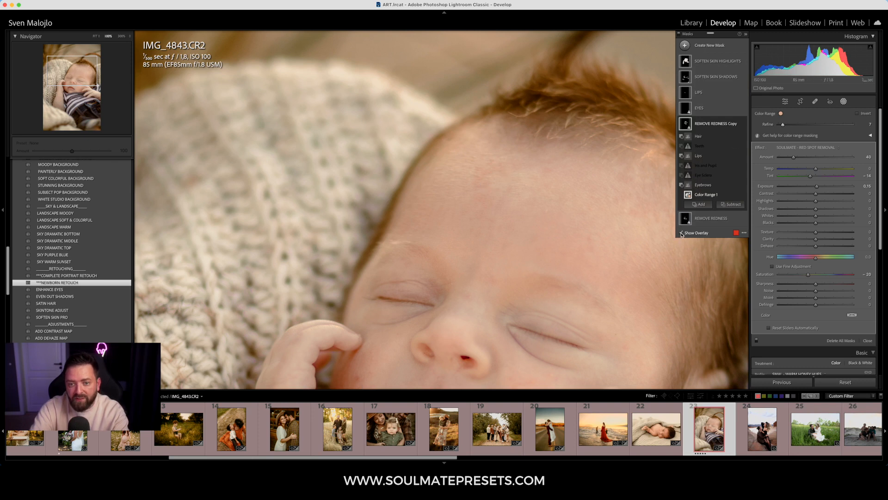
left_click_drag(782, 124, 781, 126)
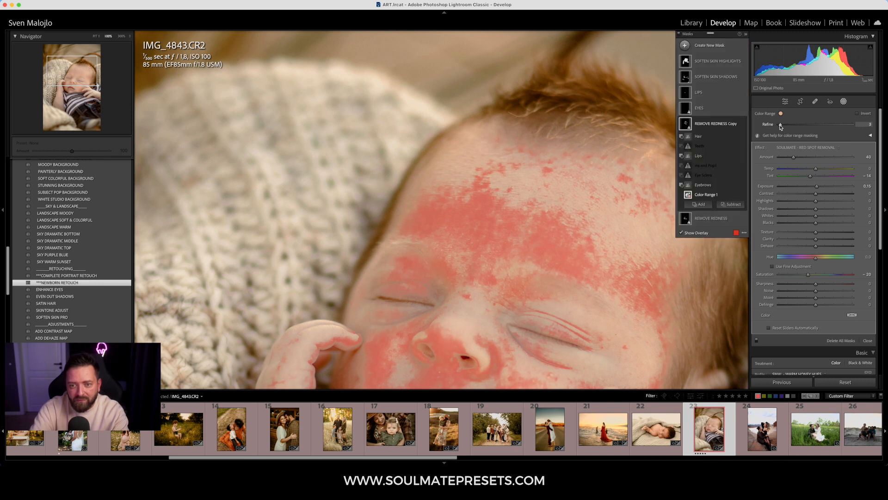
- Resample the copied mask's Color Range 1 on the reddish skin of the upper forehead until the overlay covers mainly the red areas
left_click(475, 183, "shift")
left_click_drag(476, 183, 482, 184)
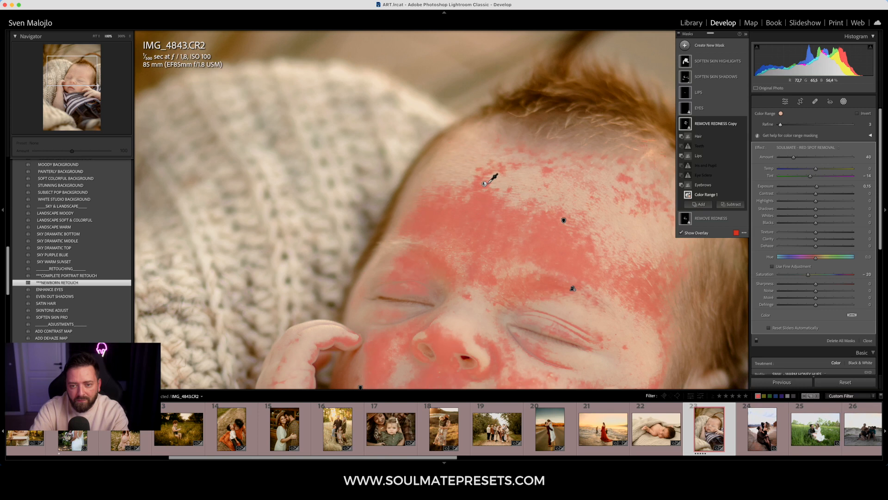
left_click(488, 183)
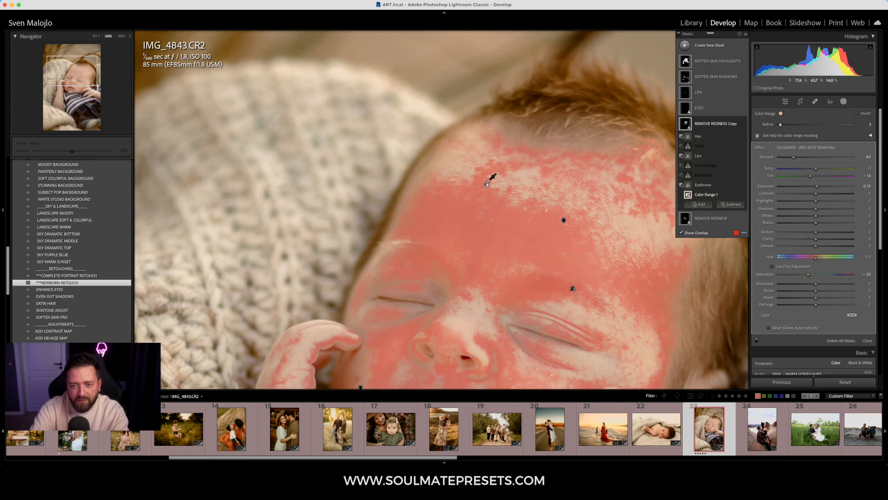
left_click(486, 184)
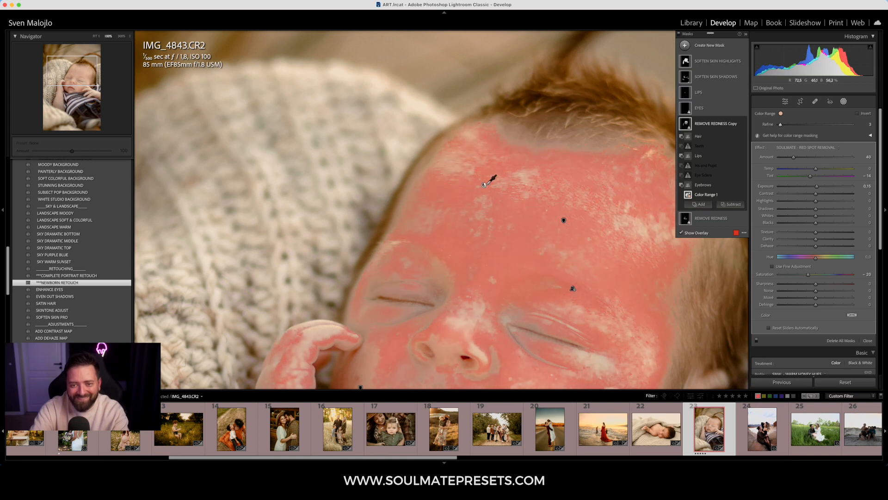
left_click(484, 184)
left_click(488, 184)
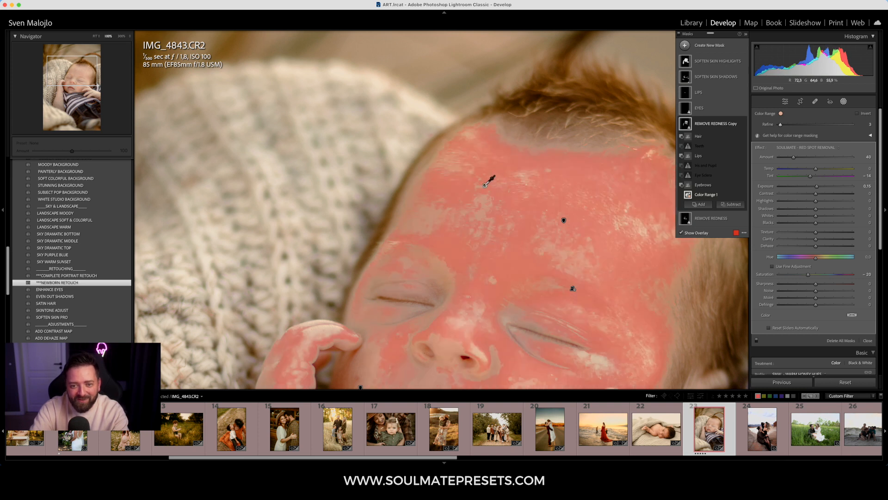
left_click(485, 185)
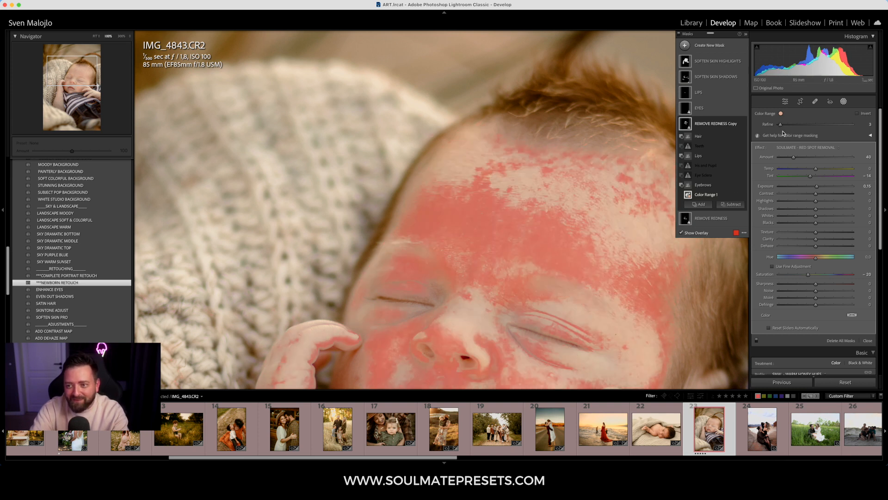
- Hide the mask overlay, raise the REMOVE REDNESS Copy mask's Amount slightly and close the masking tools
left_click(720, 127)
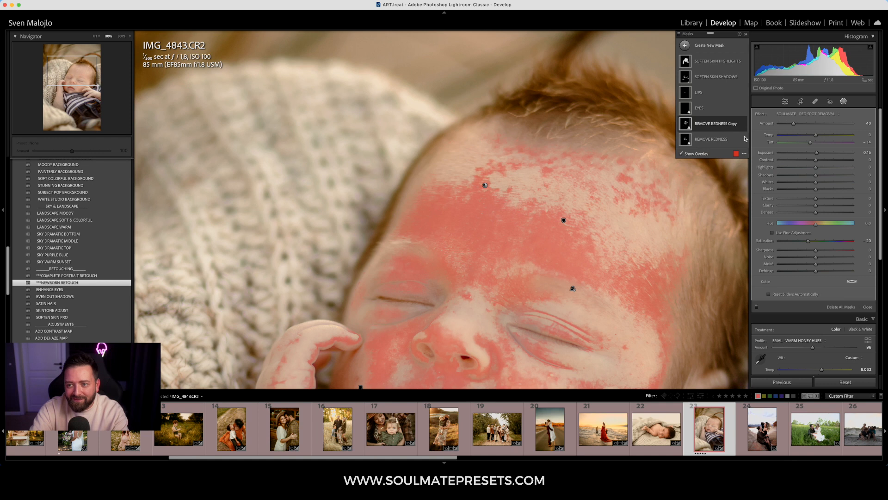
left_click(683, 155)
key("z")
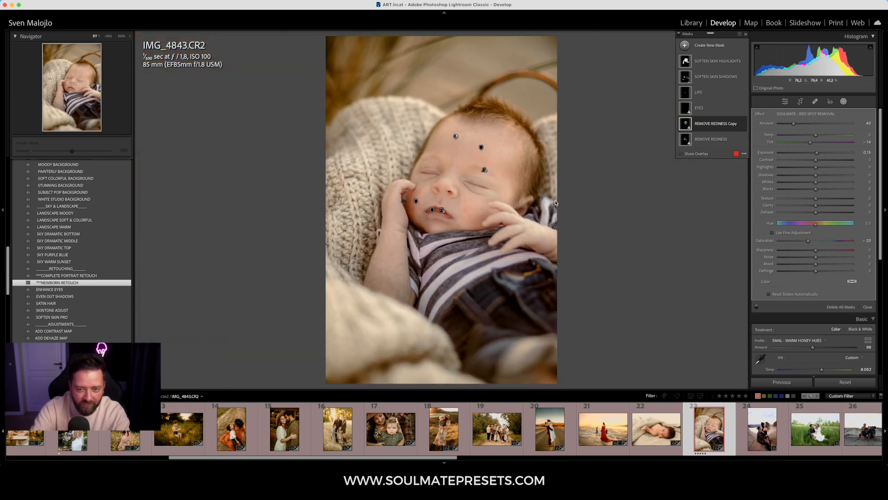
mouse_move(794, 124)
left_mouse_down()
mouse_move(814, 124)
mouse_move(794, 125)
mouse_move(801, 128)
left_mouse_up()
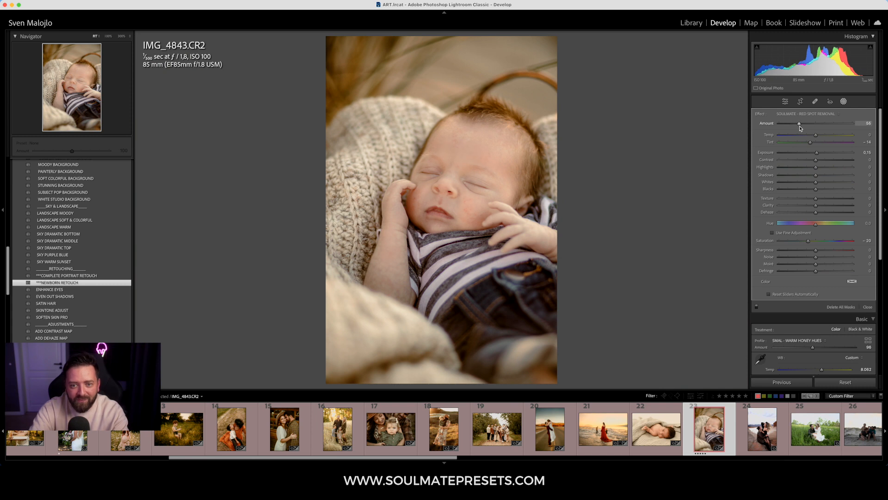
left_click(844, 101)
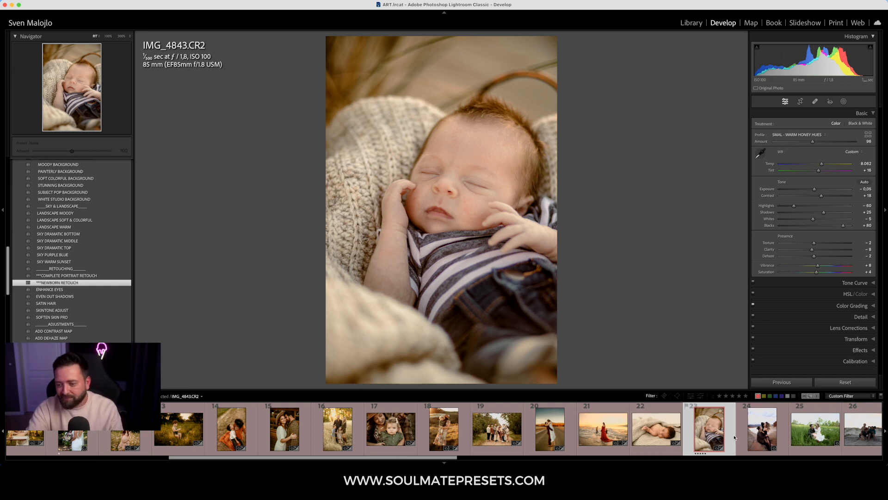
- Compare the sleeping baby photo before and after the edit side by side, then return to the single view
key("y")
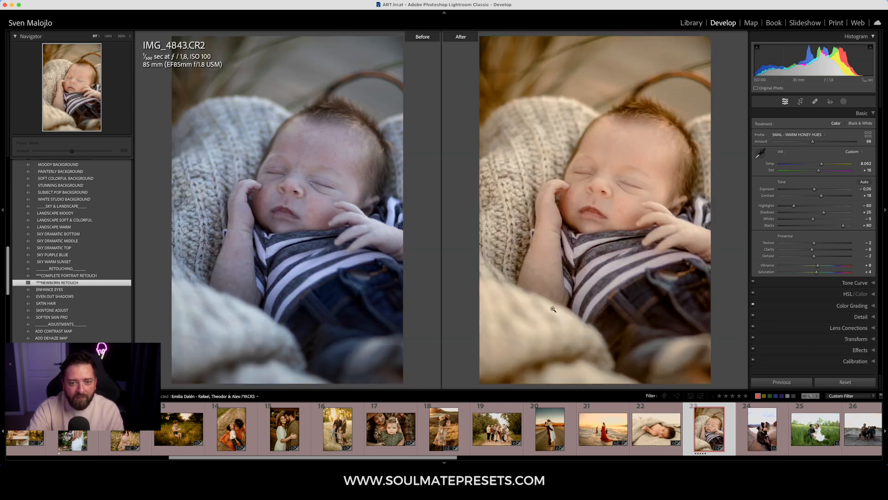
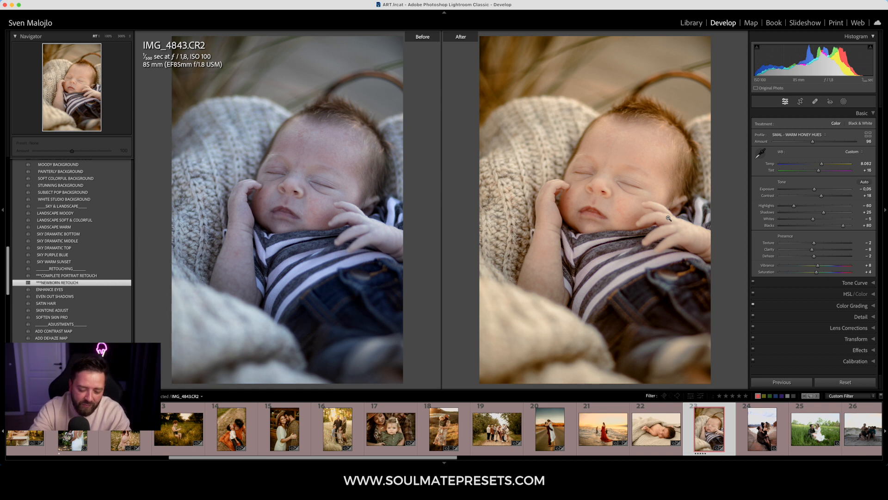
key("r")
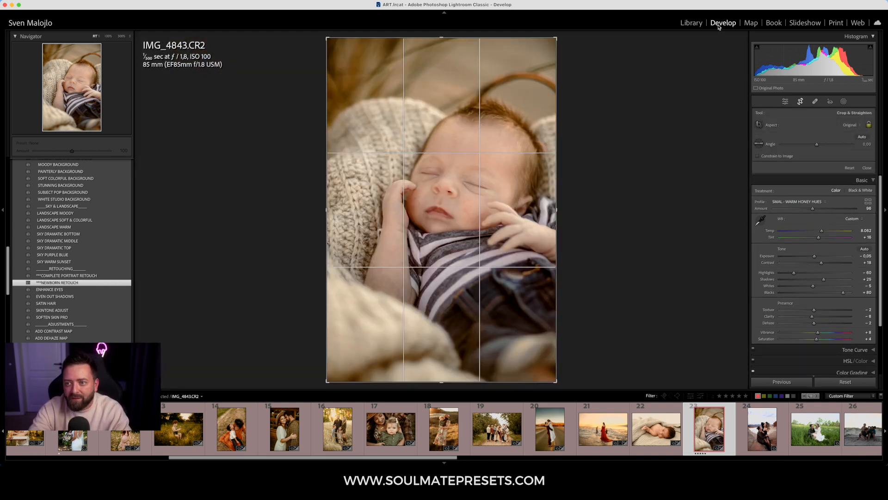
left_click(802, 103)
- Open the photo of the couple on the red rocks, apply the HONEY HUE 06 preset and set Exposure to -0.60
left_click_drag(421, 459, 495, 460)
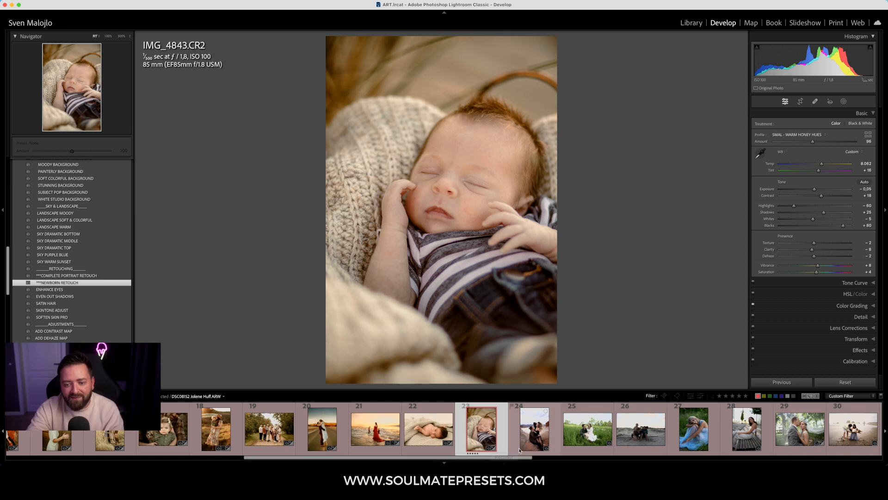
left_click(539, 442)
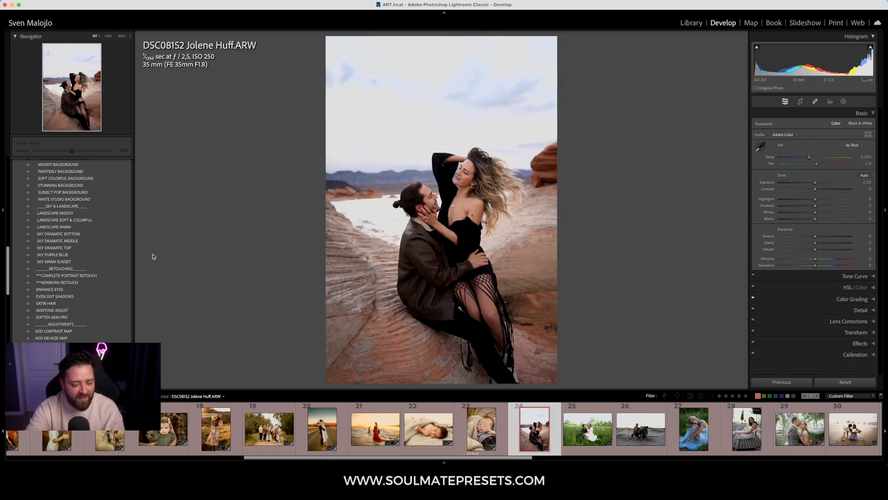
scroll(101, 258, "up", 5)
left_click(20, 221)
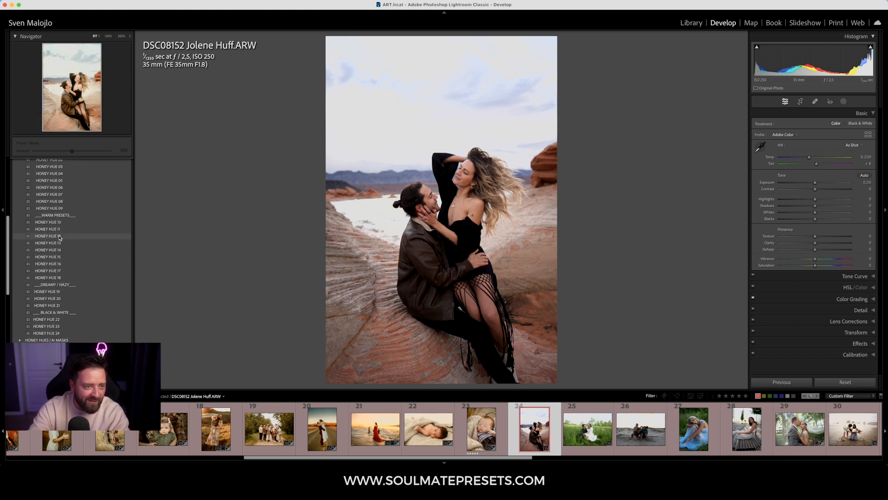
scroll(60, 233, "up", 2)
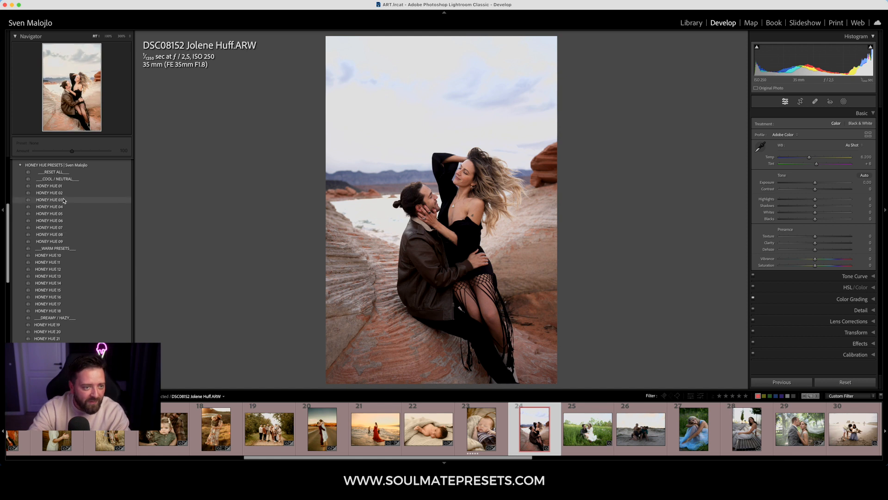
left_click(63, 221)
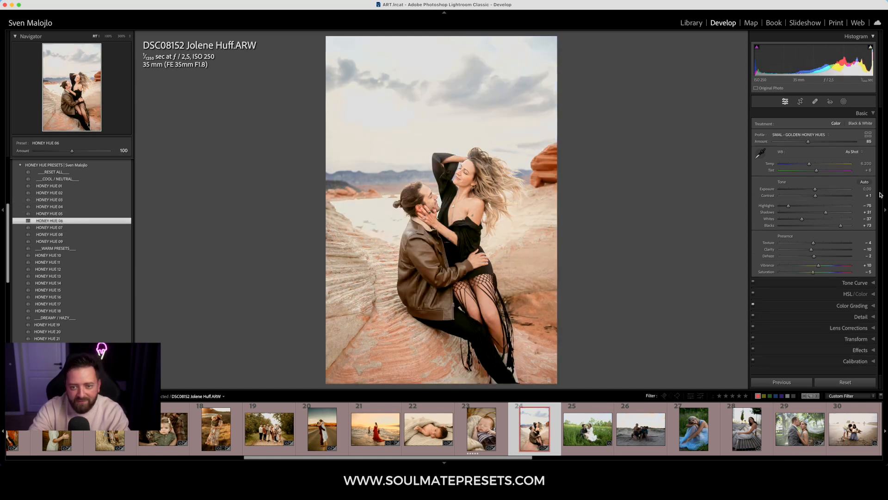
left_click_drag(815, 190, 810, 190)
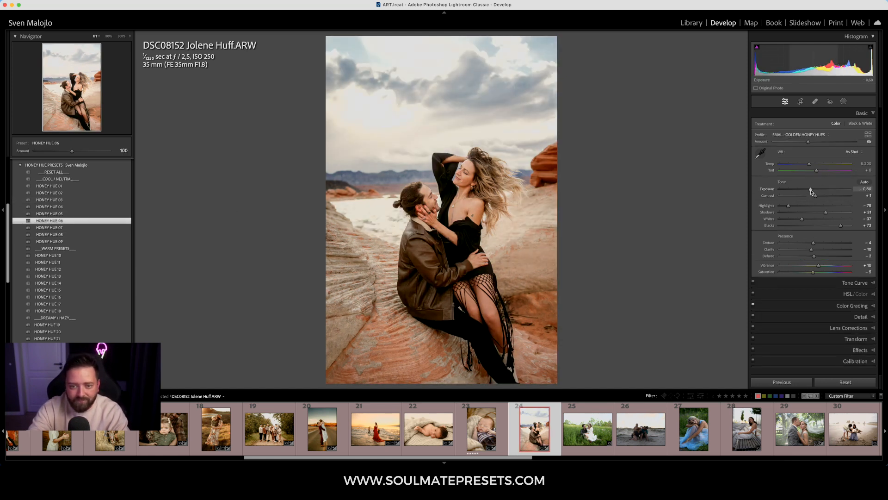
- Try the warm presets HONEY HUE 10, 11, 12, 14, 15 and 16 on the couple photo
left_click(65, 256)
left_click(66, 269)
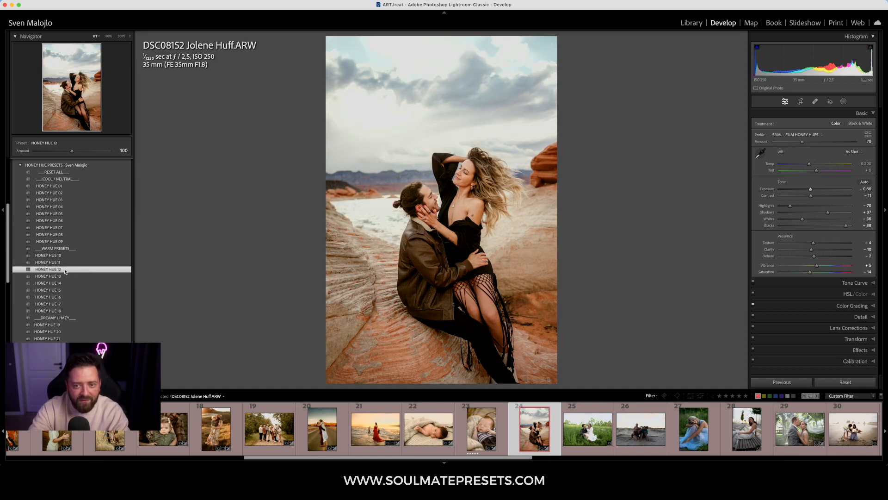
left_click(63, 262)
left_click(61, 283)
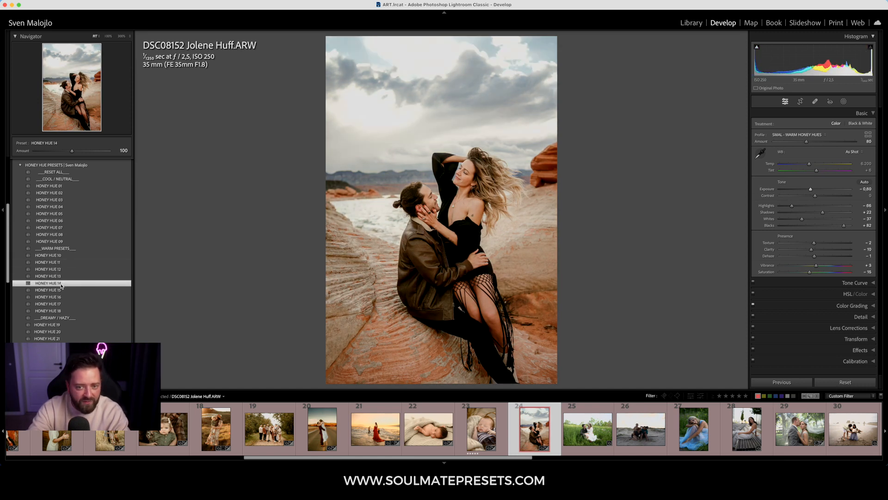
left_click(60, 290)
left_click(59, 297)
left_click(59, 290)
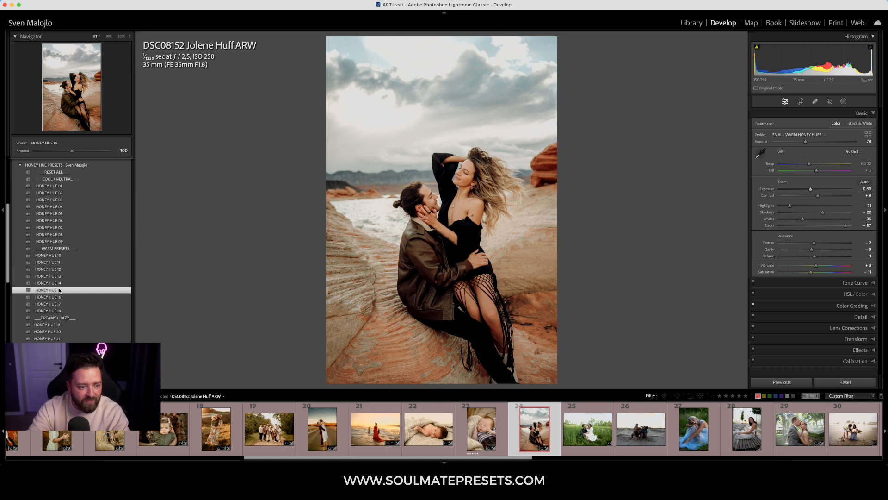
left_click(60, 283)
left_click(63, 270)
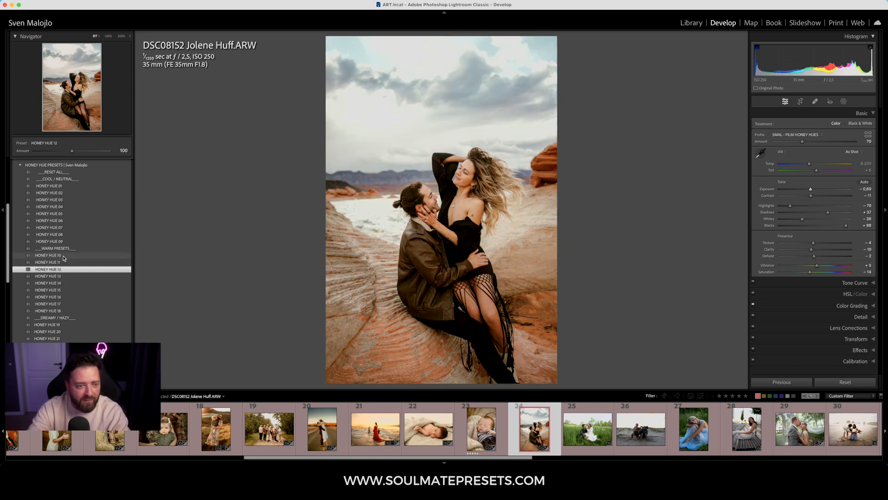
left_click(63, 256)
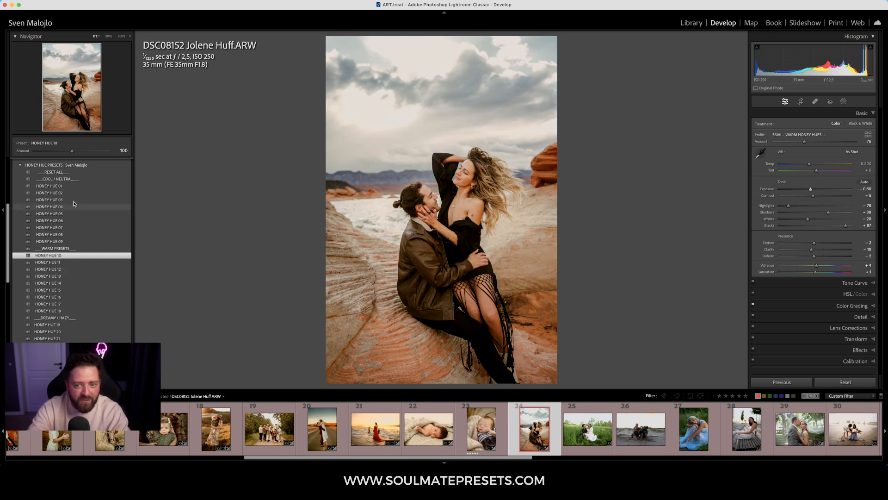
- Compare the cool / neutral presets HONEY HUE 01 to 04 on the couple photo and apply HONEY HUE 07
left_click(67, 226)
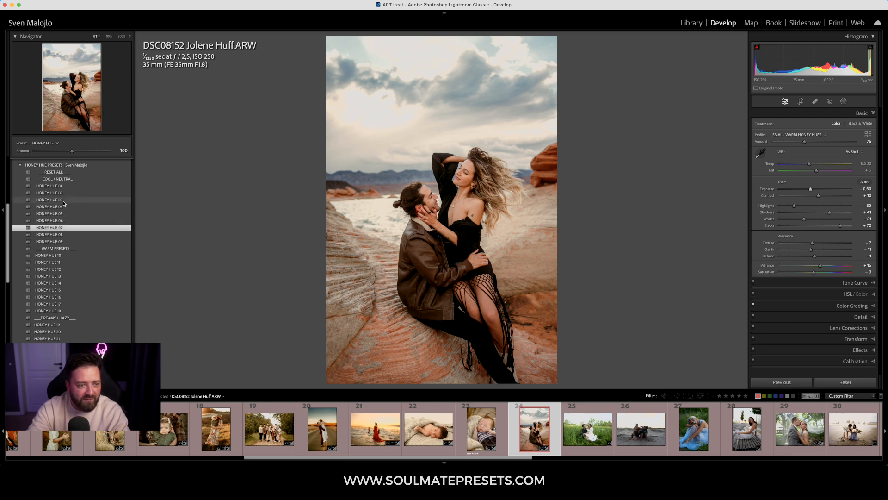
left_click(62, 206)
left_click(62, 200)
left_click(64, 192)
left_click(66, 186)
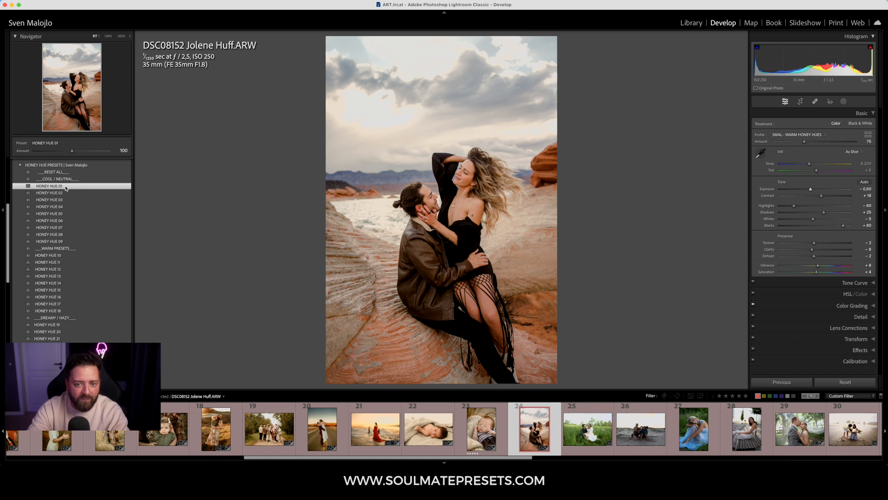
left_click(65, 228)
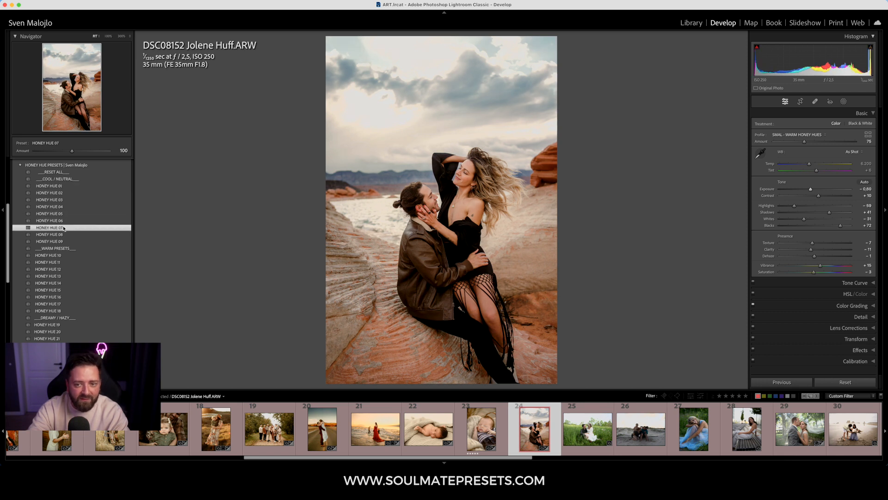
- Compare HONEY HUE 10 against HONEY HUE 07 on the couple photo, keep HONEY HUE 07 and set Exposure to -0.55
left_click(70, 257)
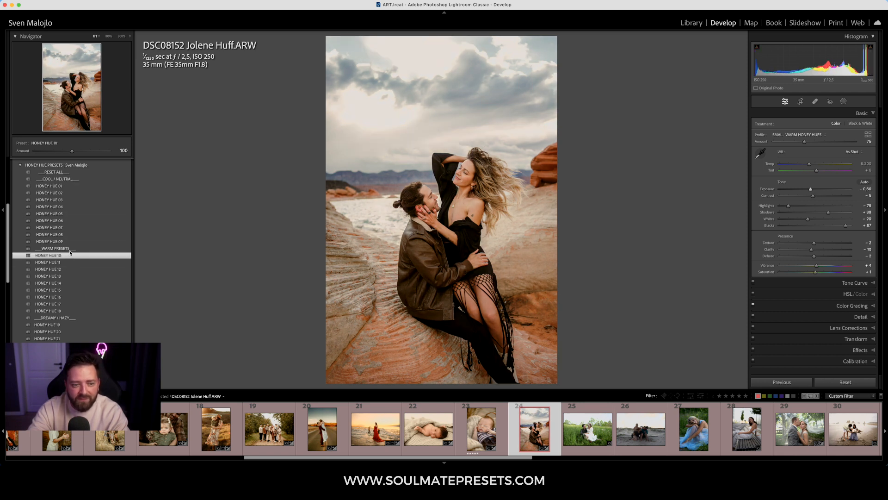
left_click(68, 228)
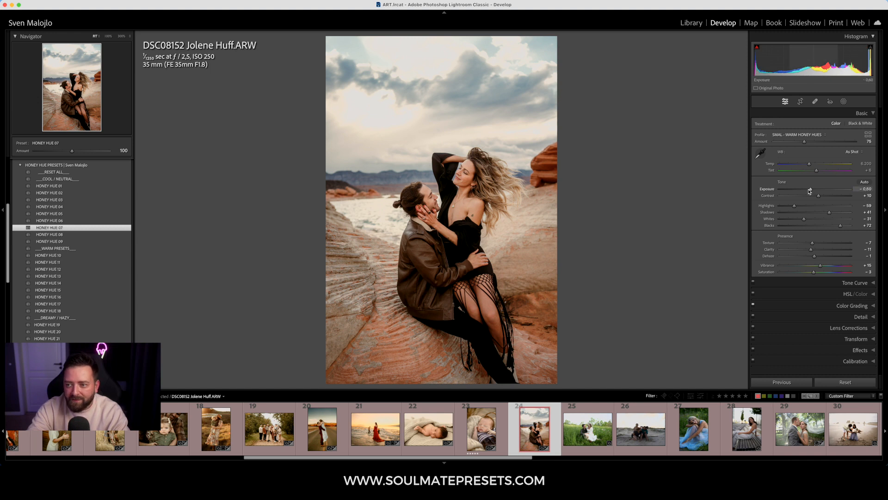
left_click_drag(811, 190, 811, 189)
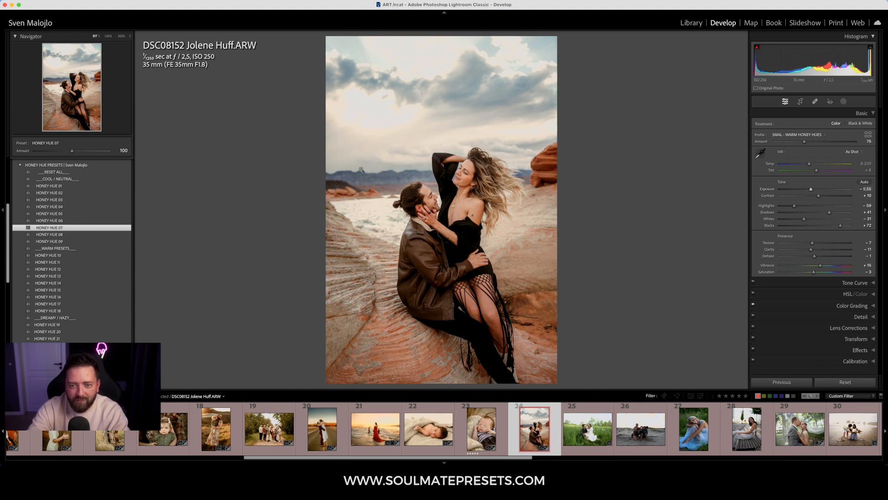
- Apply the COMPLETE PORTRAIT RETOUCH preset from the HONEY HUES AI masks to the couple photo with an amount of 117
left_click(21, 166)
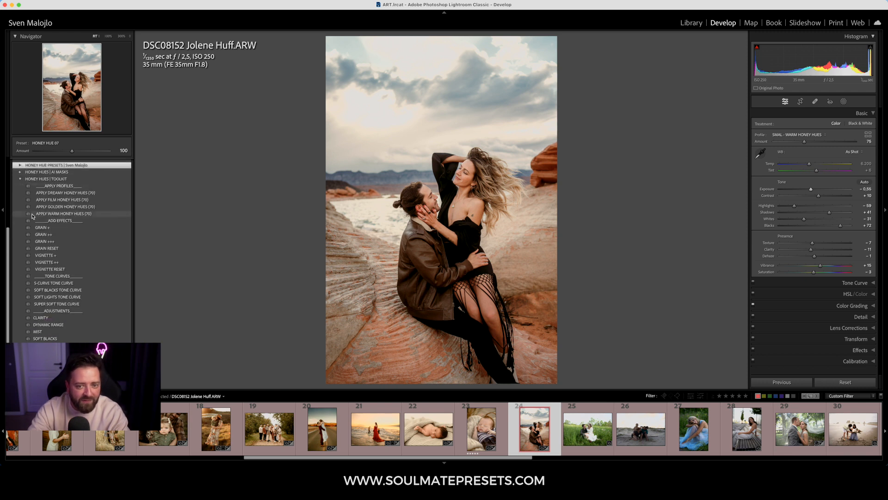
left_click(20, 178)
scroll(22, 259, "up", 3)
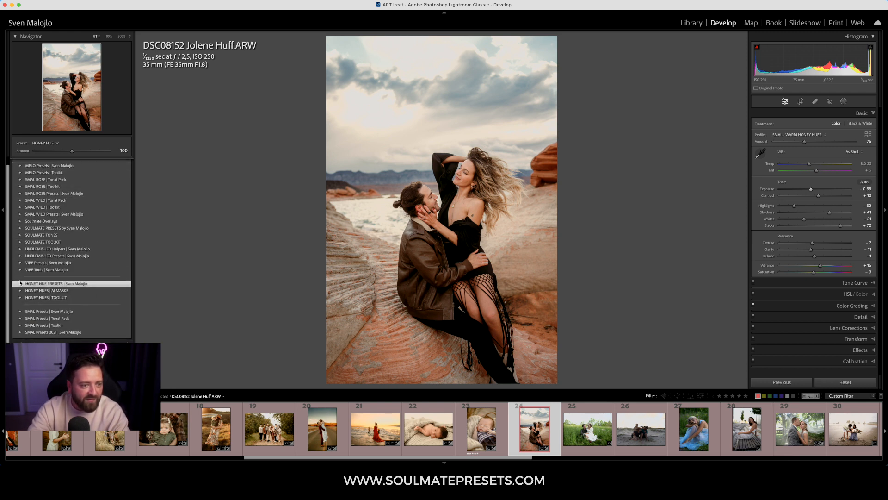
left_click(20, 291)
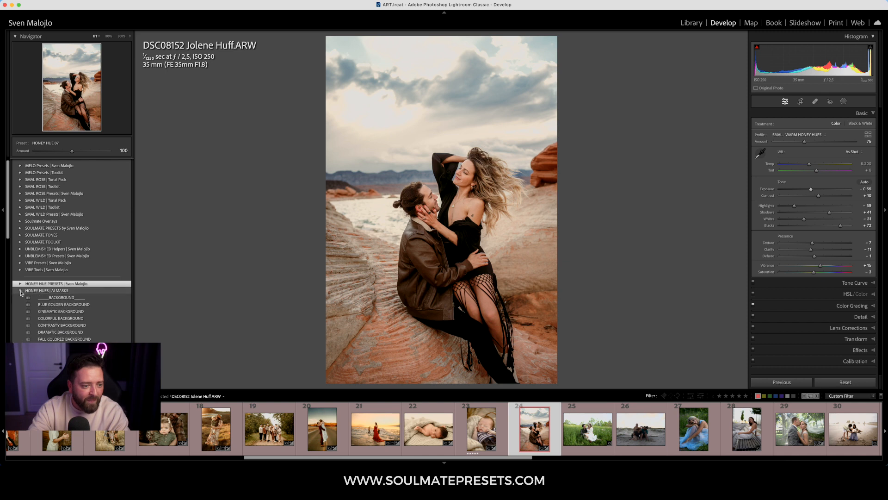
scroll(56, 283, "down", 5)
scroll(60, 277, "down", 4)
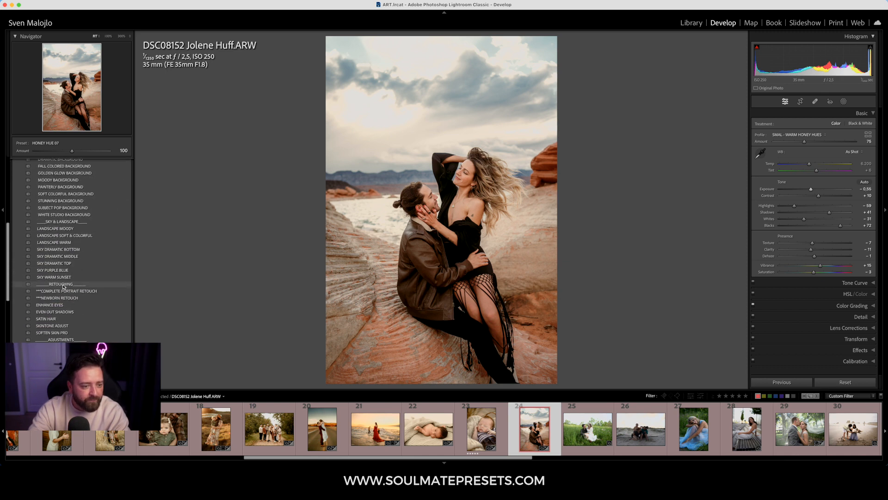
left_click(75, 292)
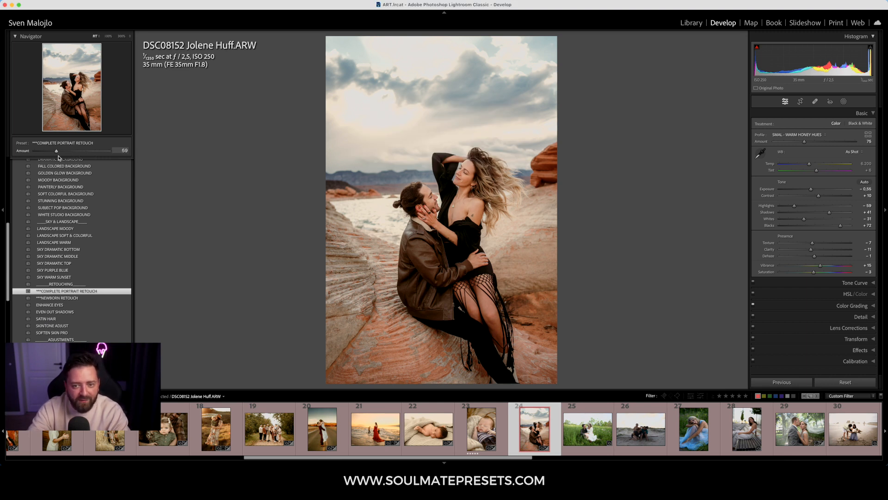
- Apply the BLUE GOLDEN BACKGROUND AI mask preset to the couple photo with an amount of 98
scroll(70, 275, "up", 5)
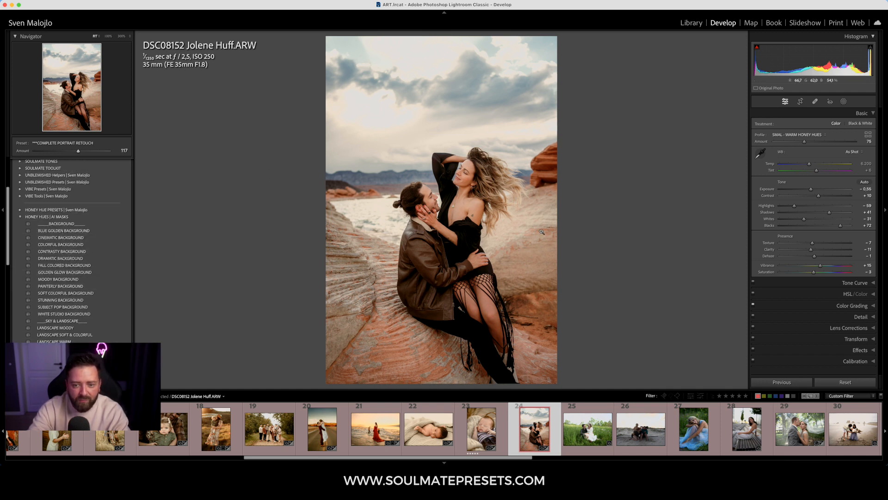
left_click(60, 231)
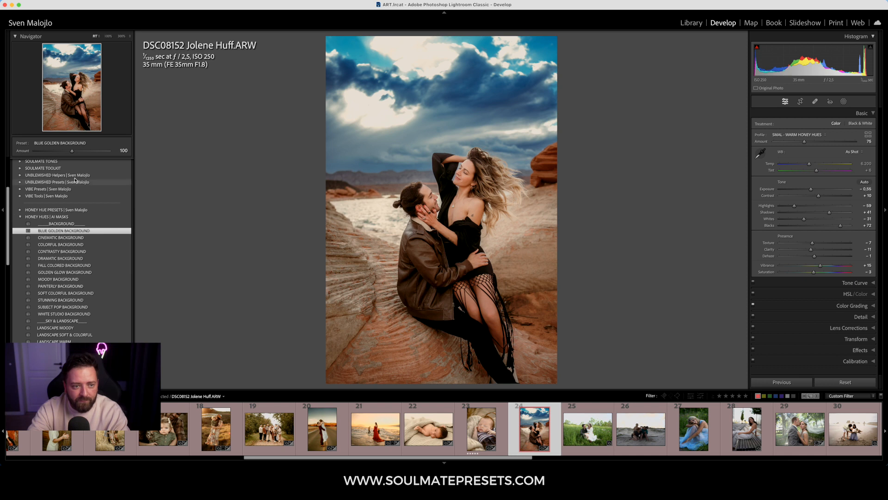
mouse_move(69, 151)
left_mouse_down()
mouse_move(57, 153)
mouse_move(72, 152)
left_mouse_up()
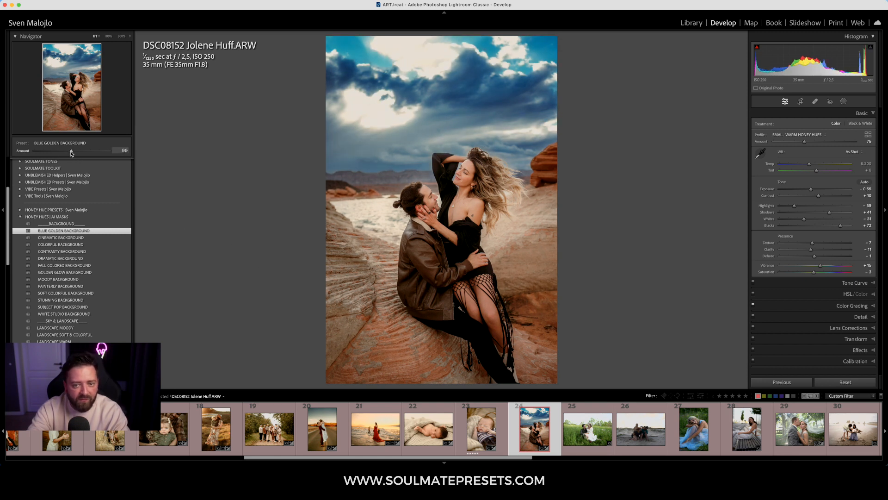
left_click_drag(71, 153, 70, 153)
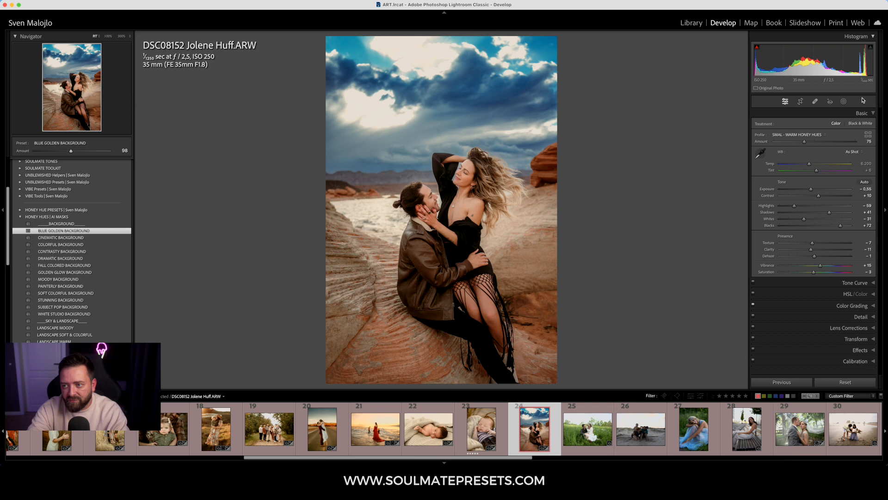
- Reduce the BLUE SKY mask's amount to about 35 and close the masking tools
left_click(845, 103)
left_click(694, 76)
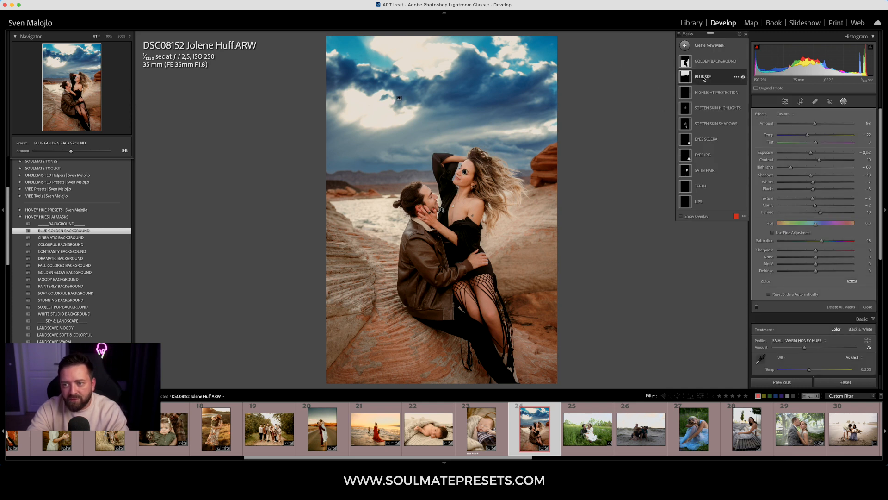
left_click_drag(821, 124, 791, 125)
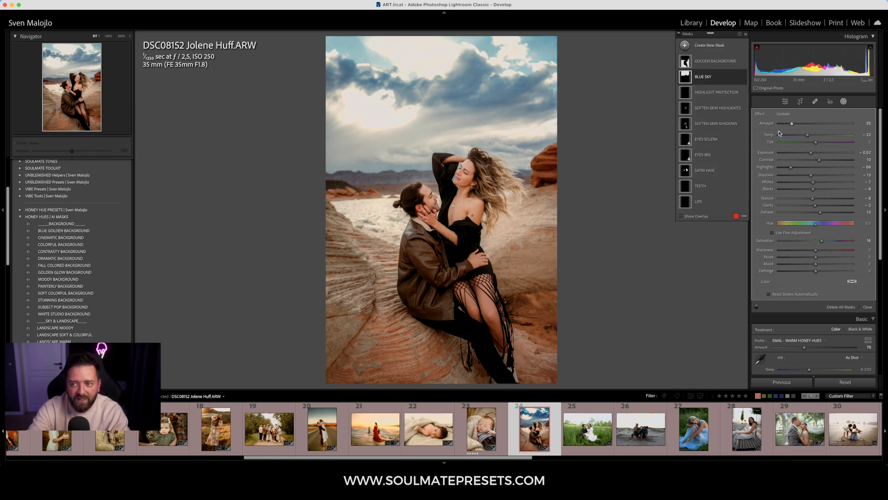
left_click(843, 101)
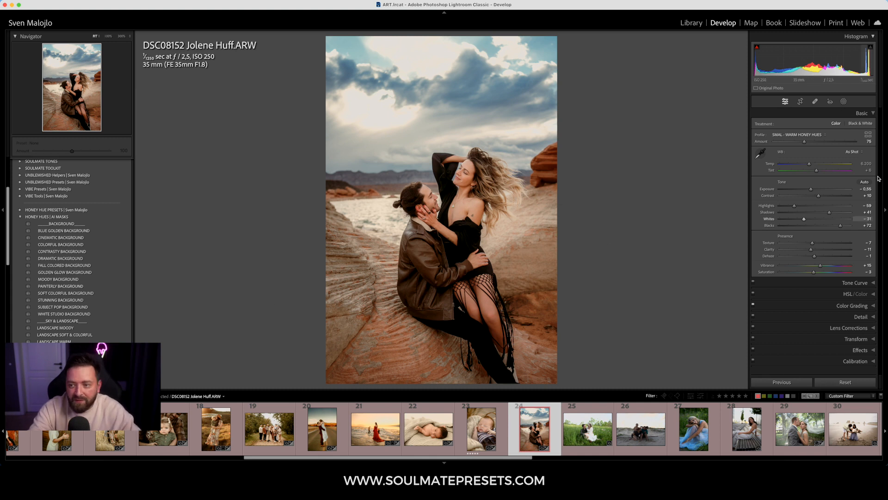
- Warm the white balance to a Temp of 6779, set Exposure to -0.60 and compare the couple photo before and after
left_click_drag(809, 165, 815, 166)
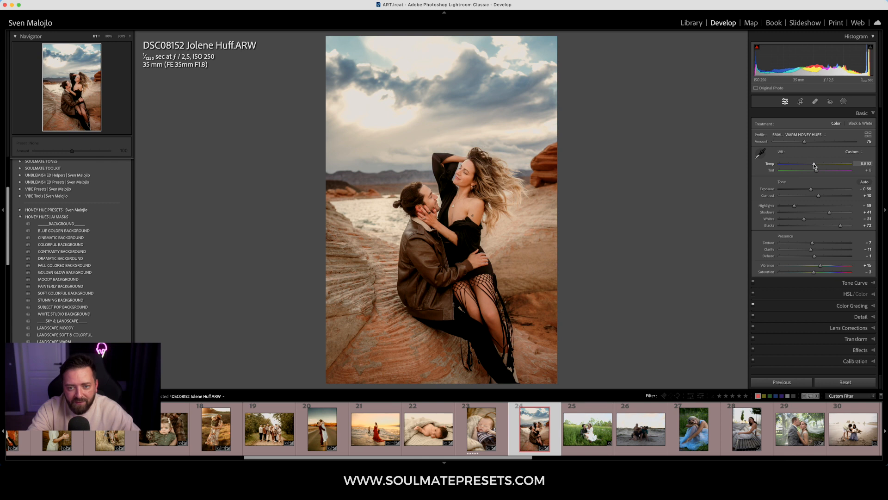
left_click_drag(810, 191, 811, 192)
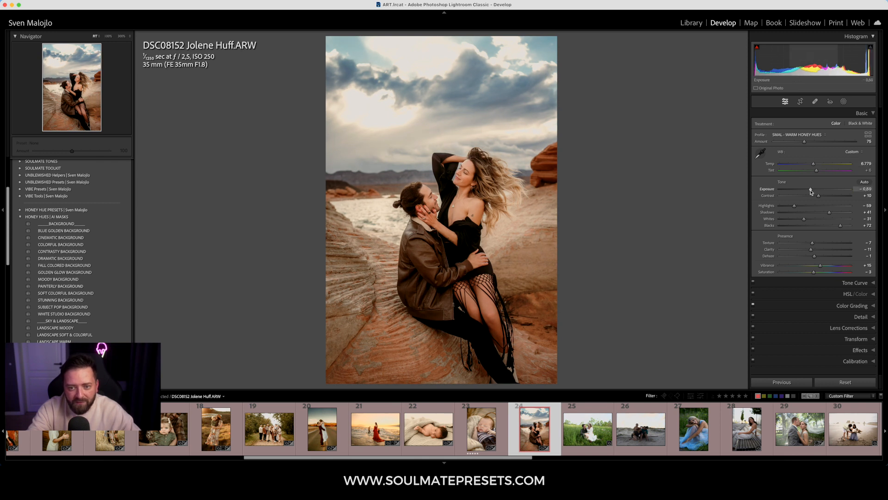
key("y")
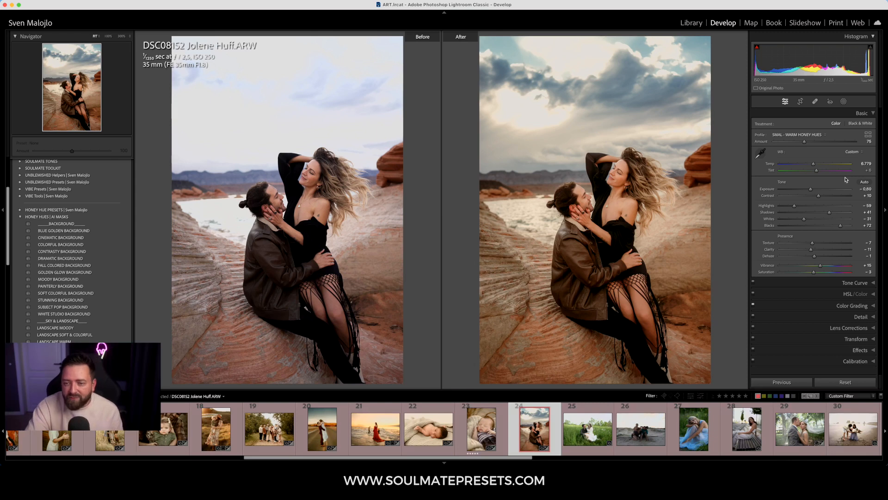
key("y")
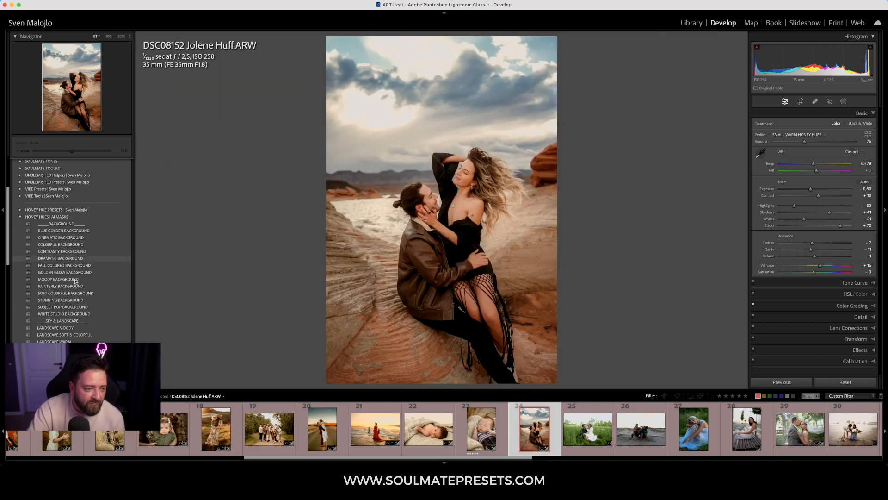
- Try the DRAMATIC BACKGROUND AI mask preset at an amount of 48 on the couple photo, then undo it
scroll(70, 277, "down", 3)
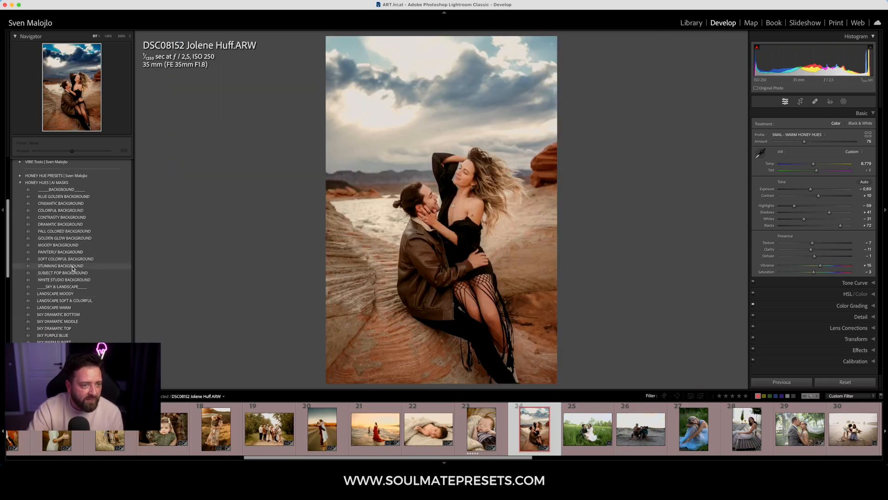
left_click(71, 225)
left_click_drag(72, 151, 52, 153)
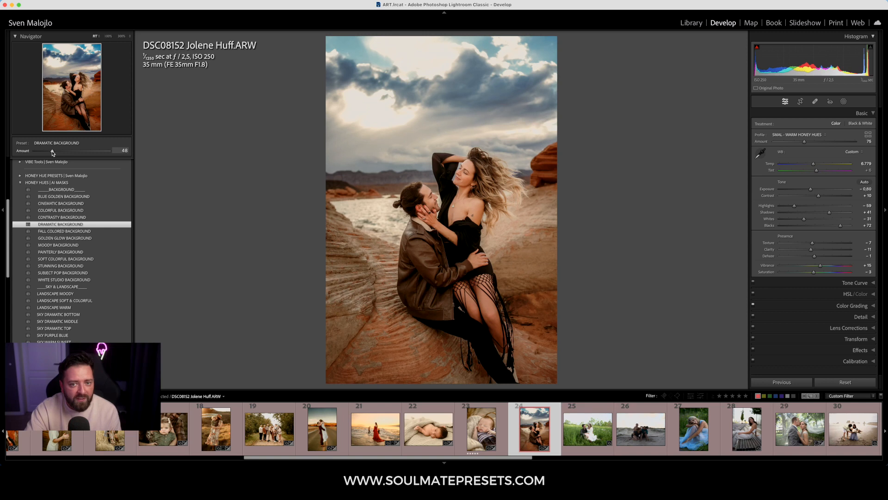
key("super+z")
key("super+z")
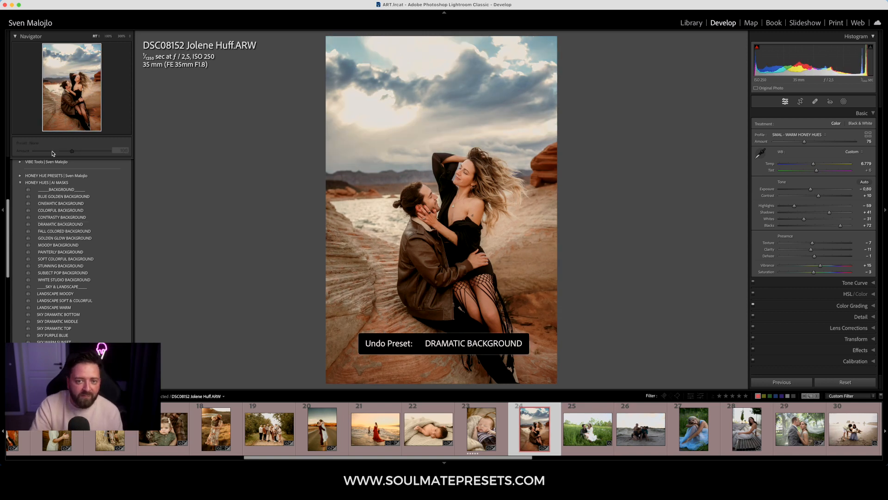
- Try the DODGE & BURN ALL preset on the couple photo, lowering its amount to 65, then undo it
scroll(45, 276, "down", 3)
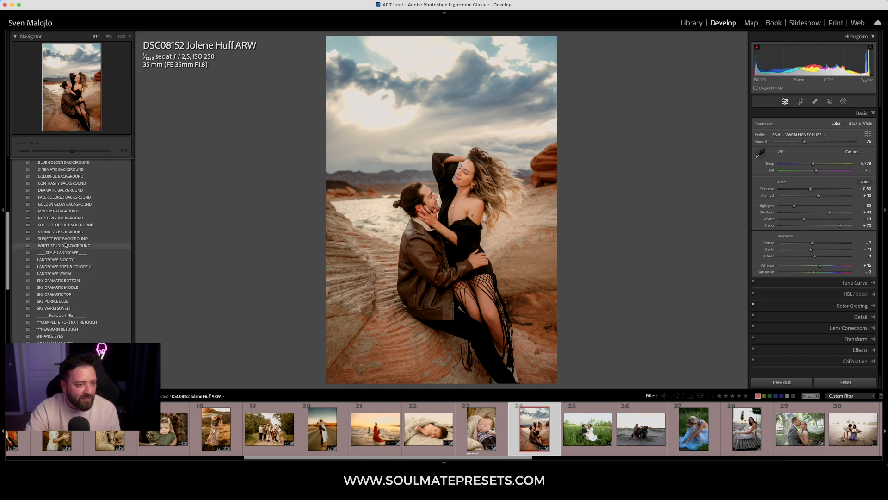
scroll(70, 287, "down", 6)
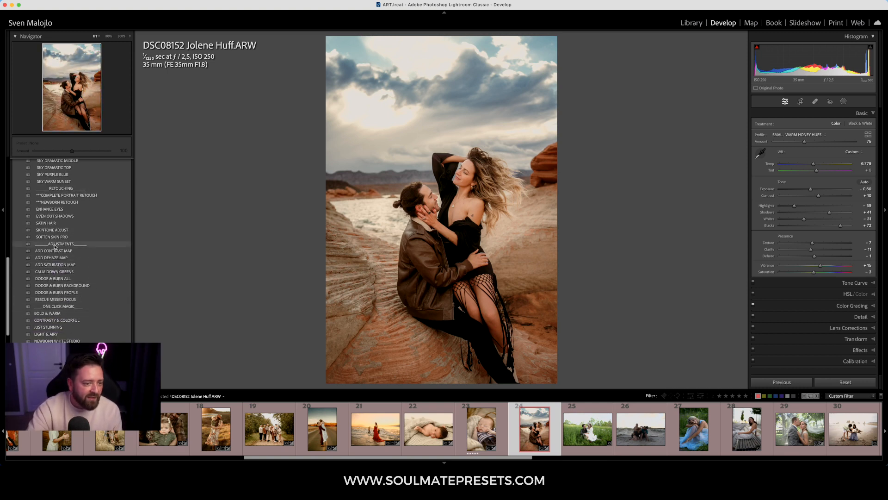
left_click(65, 279)
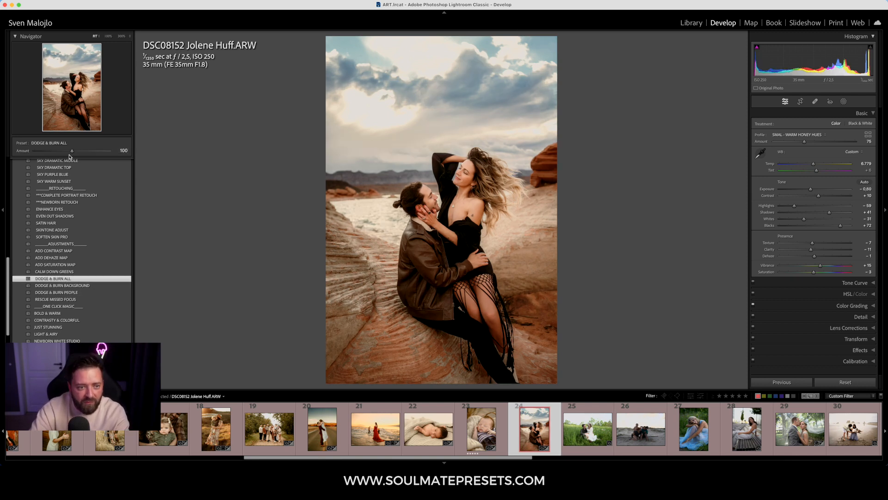
left_click_drag(69, 158, 65, 174)
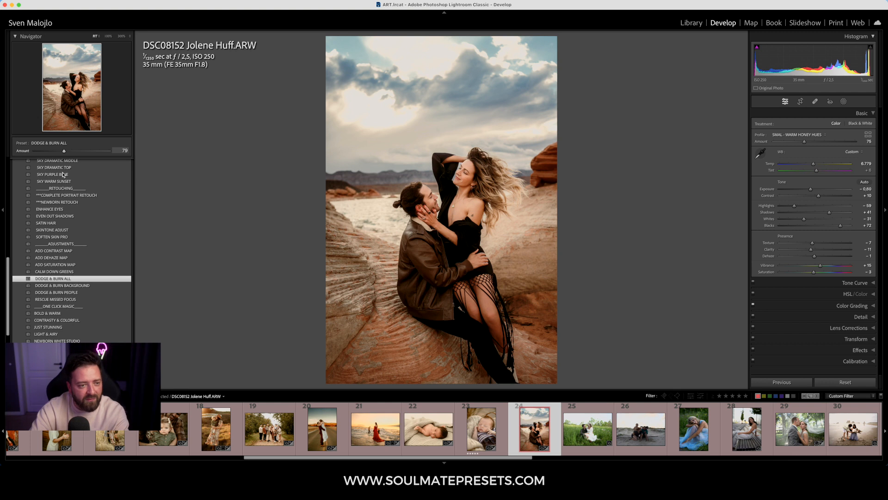
mouse_move(67, 174)
left_mouse_down()
mouse_move(81, 176)
mouse_move(46, 180)
mouse_move(59, 180)
left_mouse_up()
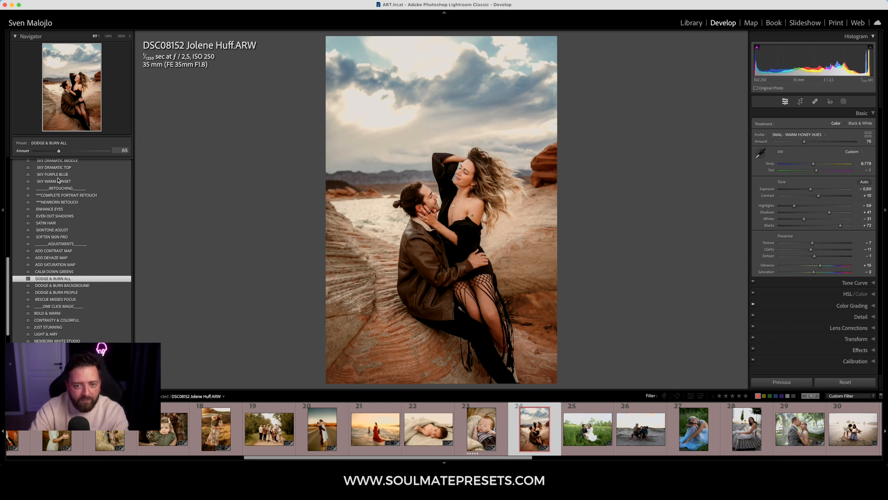
key("super+z")
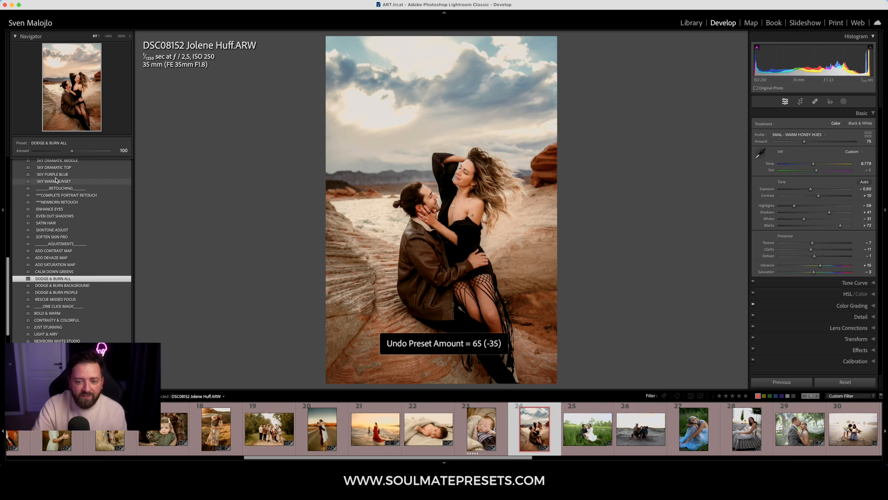
key("super+z")
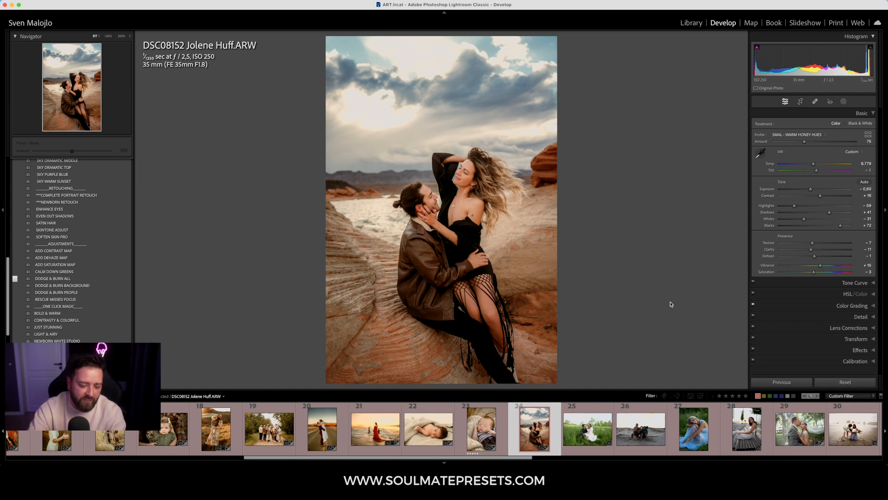
- Check the finished red rocks photo side by side with its original, then return to the single view
key("y")
key("y")
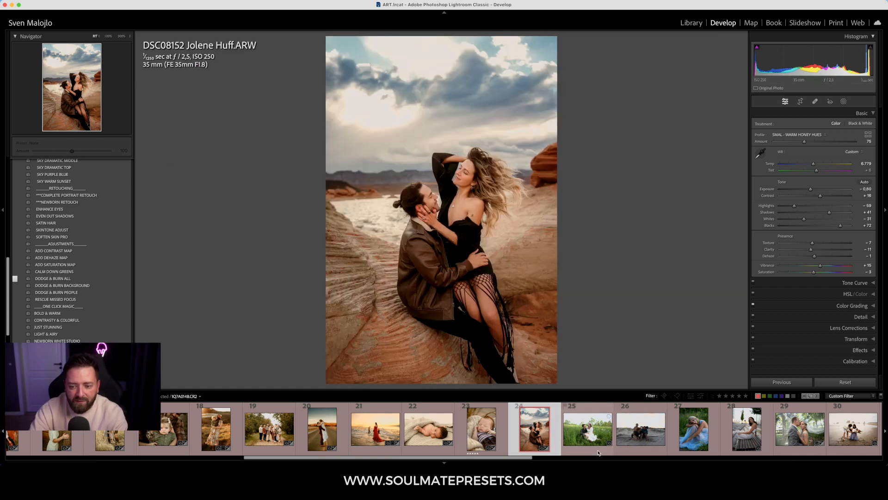
- Open the photo of the couple sitting in the green meadow and expand the HONEY HUE presets group
left_click(588, 428)
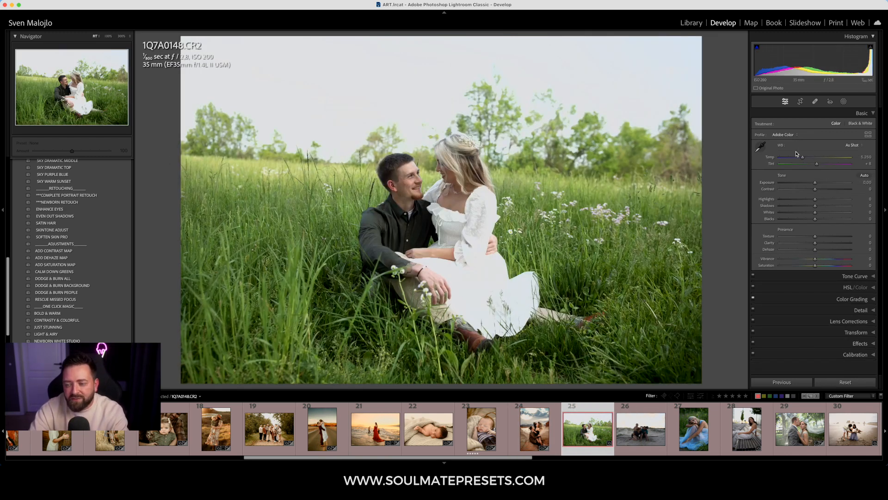
left_click(416, 236)
left_click(416, 237)
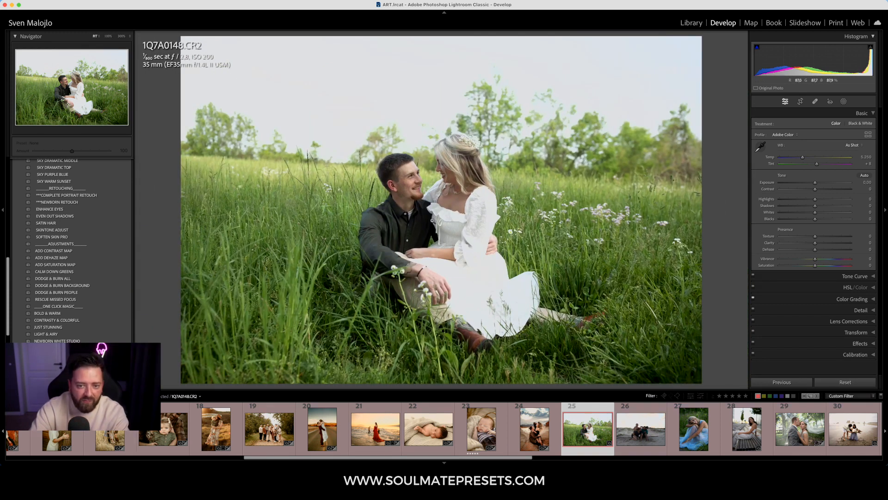
scroll(24, 238, "up", 10)
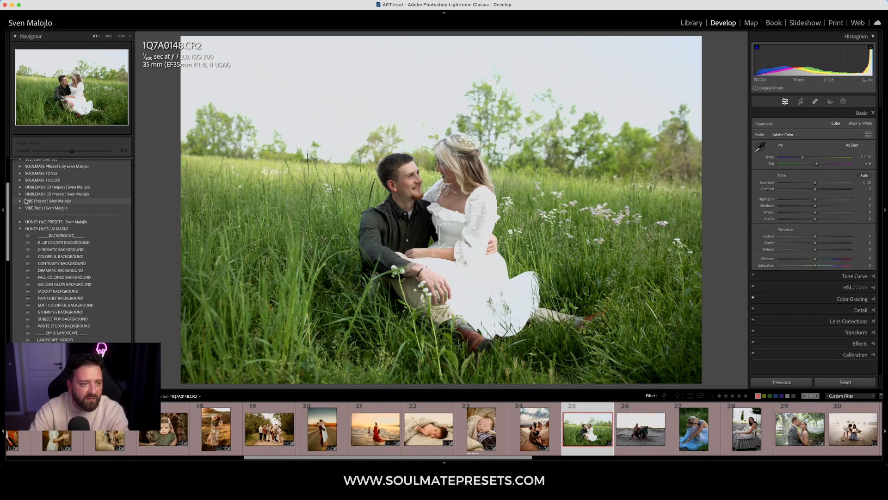
left_click(23, 225)
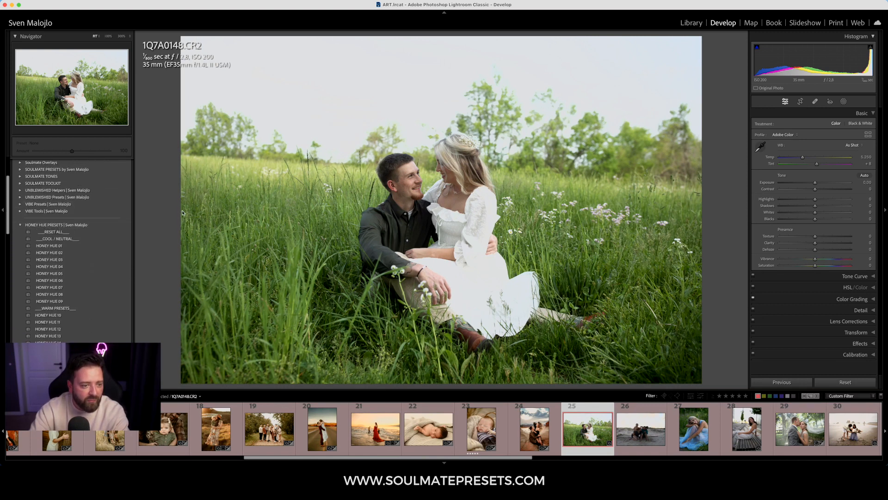
- Straighten the meadow couple photo by rotating it slightly within the crop, and apply the crop
left_click(801, 102)
left_click_drag(817, 146, 814, 147)
key("Return")
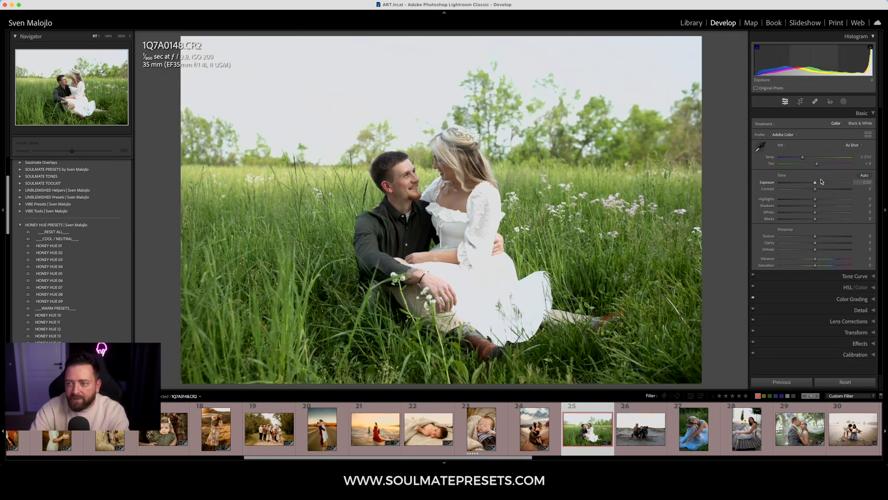
- Warm the meadow couple photo with a tint of +31 and lower its exposure to about -0.60
left_click(807, 158)
left_click_drag(808, 160, 808, 158)
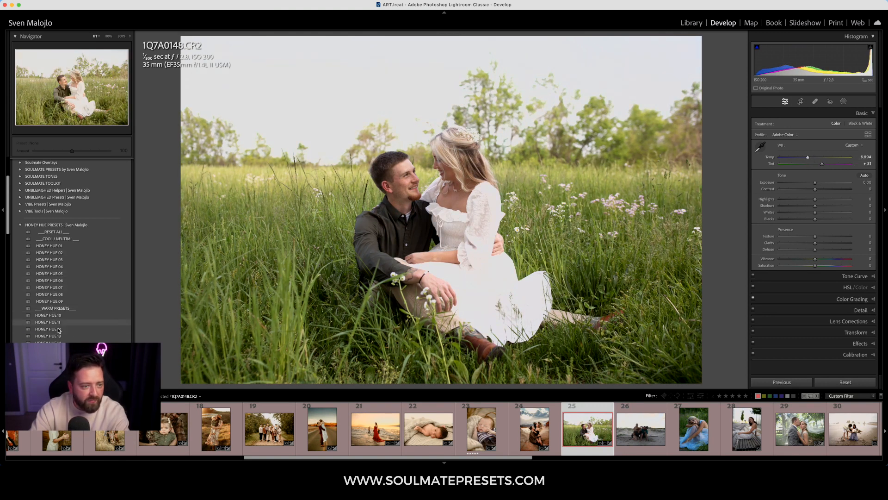
left_click(811, 183)
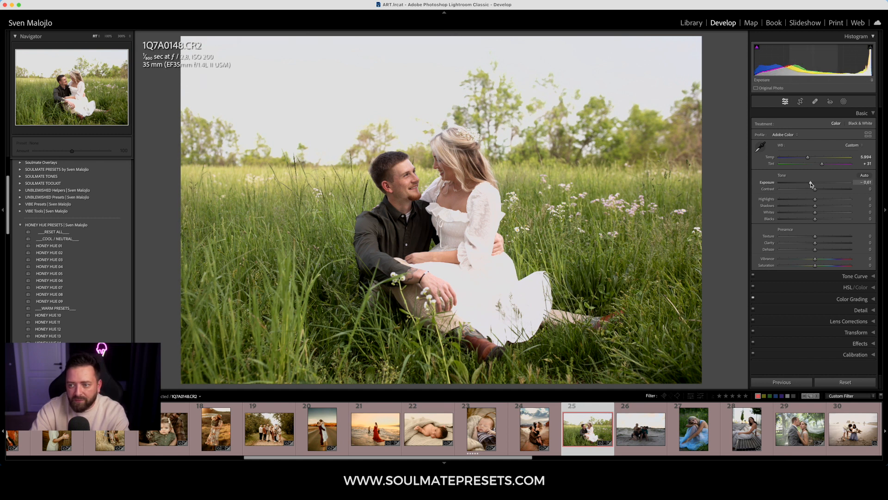
- Apply the HONEY HUE 11 preset, set the exposure to -0.65 and the temperature to 6,046, and check the photo
left_click(58, 323)
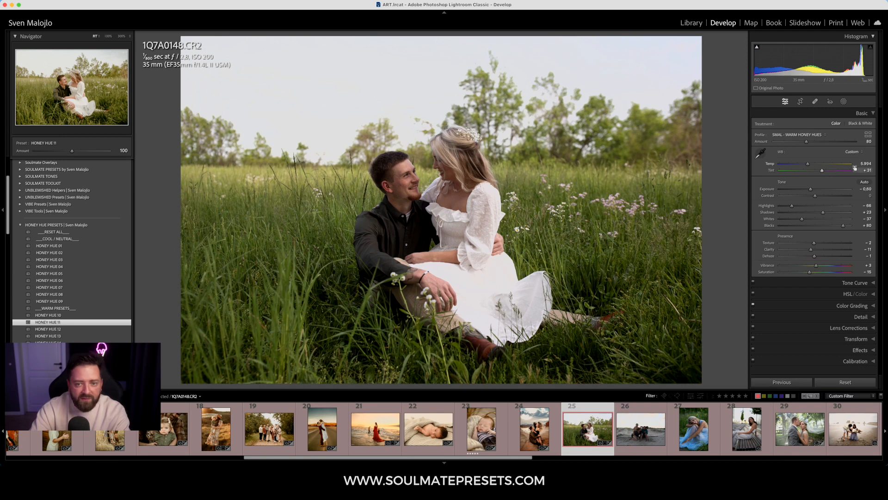
left_click_drag(811, 189, 811, 188)
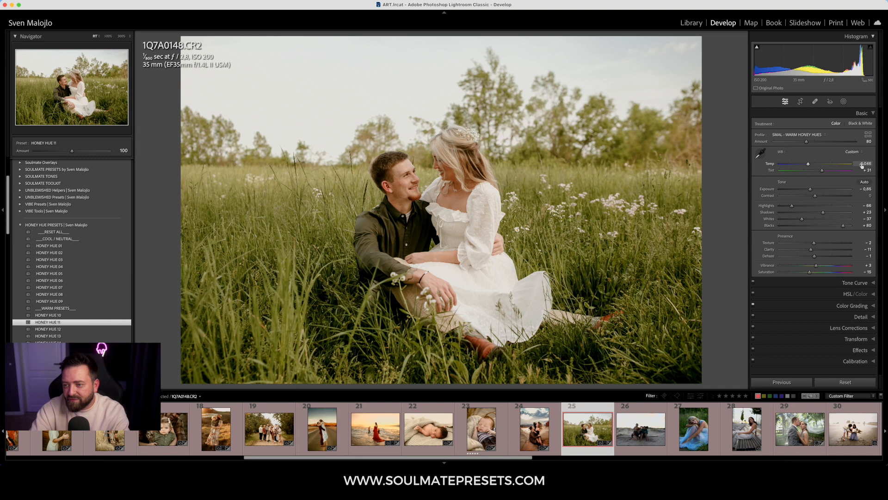
left_click(263, 218)
left_click(340, 267)
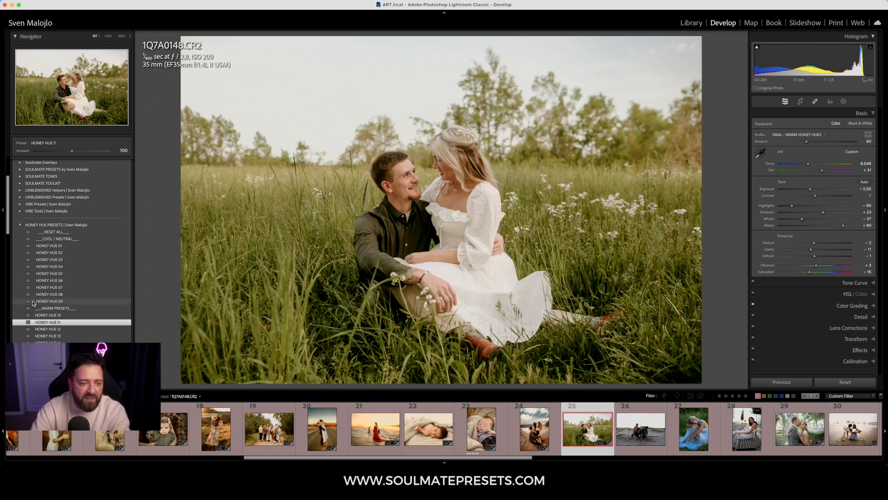
- Switch from the HONEY HUE presets to the AI masks group and apply SKY DRAMATIC TOP at an amount of 46
left_click(21, 226)
scroll(36, 253, "down", 3)
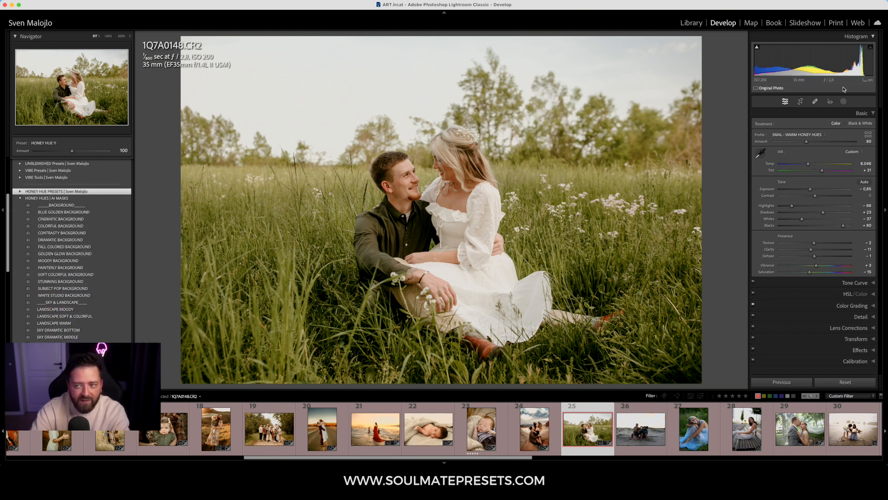
left_click(57, 343)
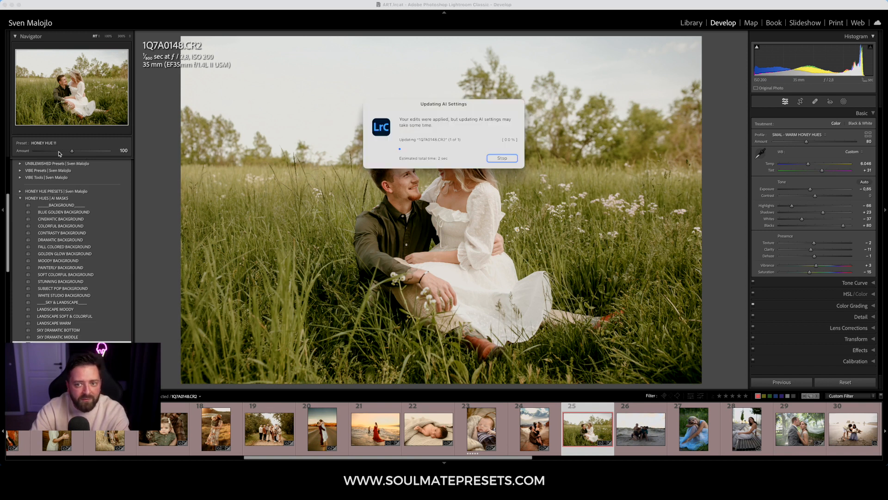
left_click_drag(59, 154, 53, 156)
- Add the SKY PURPLE BLUE preset at an amount of 19 and SKY WARM SUNSET at an amount of 29
scroll(70, 323, "down", 3)
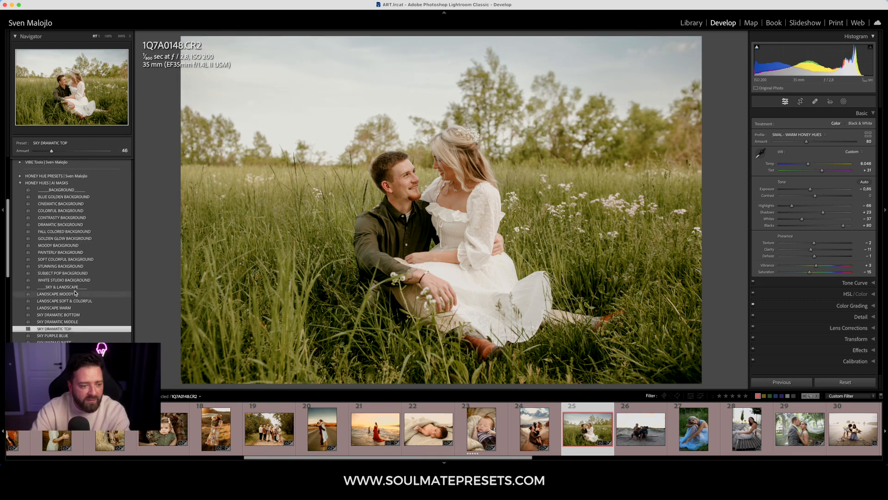
left_click(69, 321)
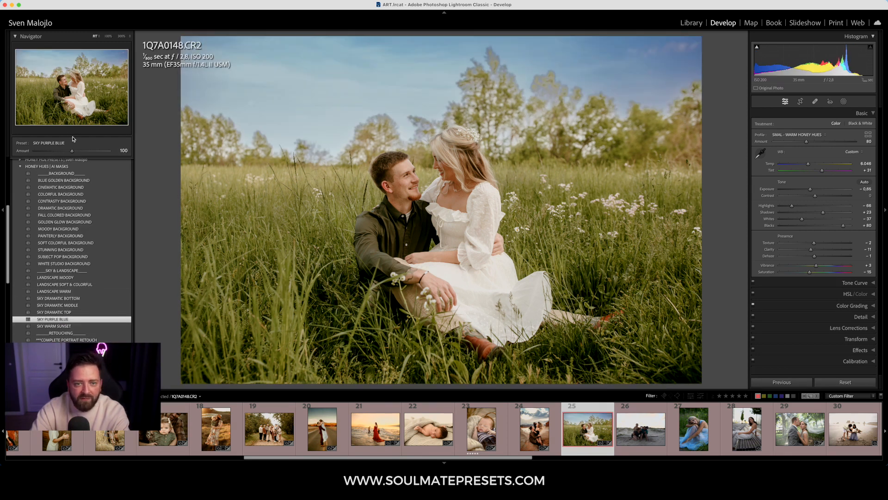
left_click_drag(59, 152, 42, 155)
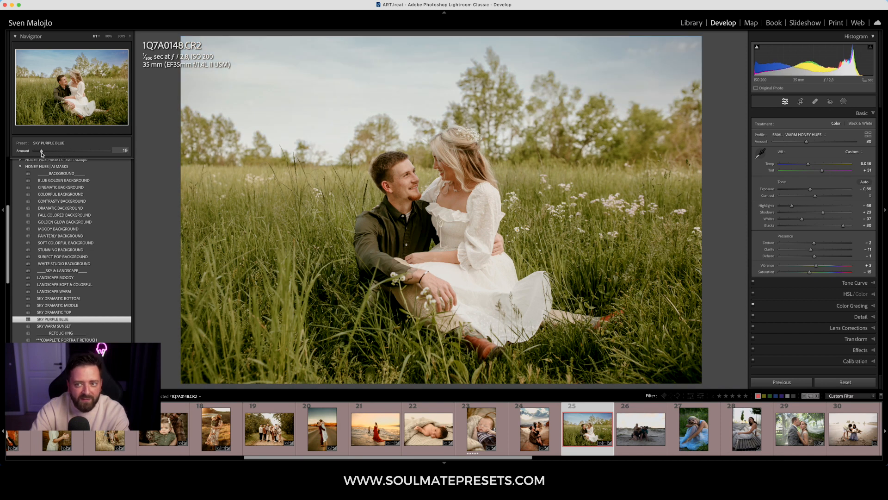
left_click(60, 326)
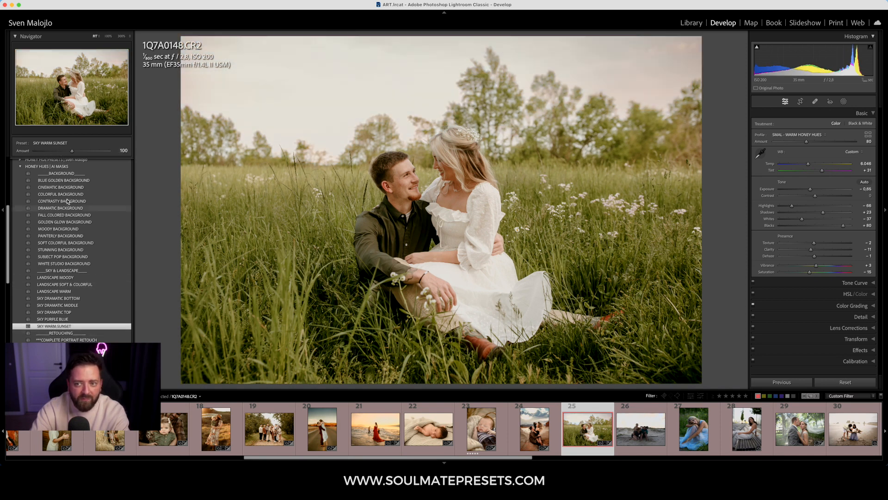
left_click_drag(65, 155, 45, 158)
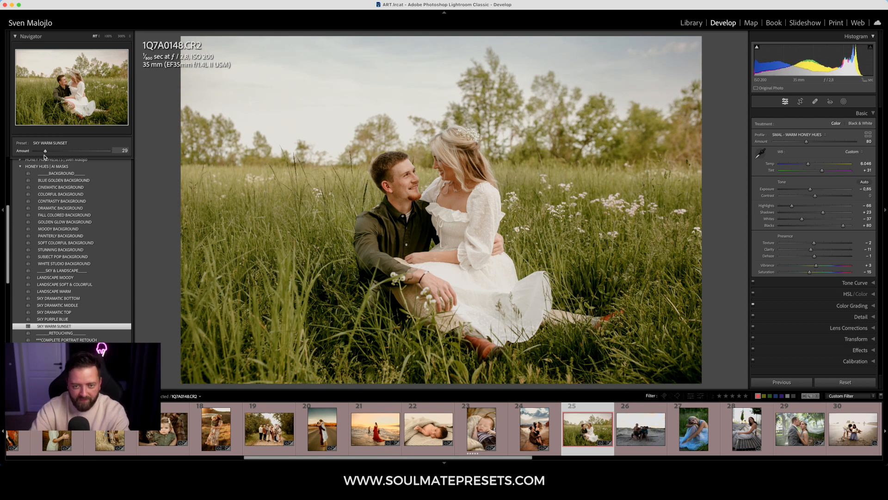
- Compare the edited meadow couple photo side by side with its original, then return to the single view
scroll(69, 259, "down", 3)
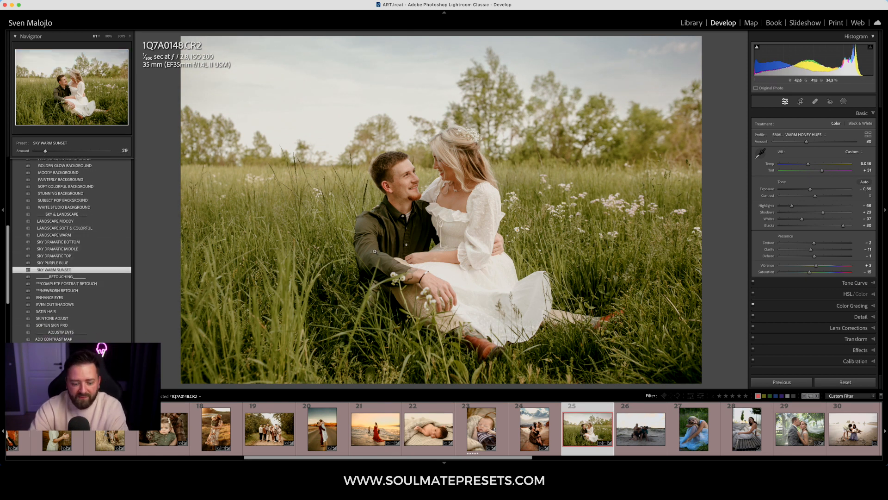
key("y")
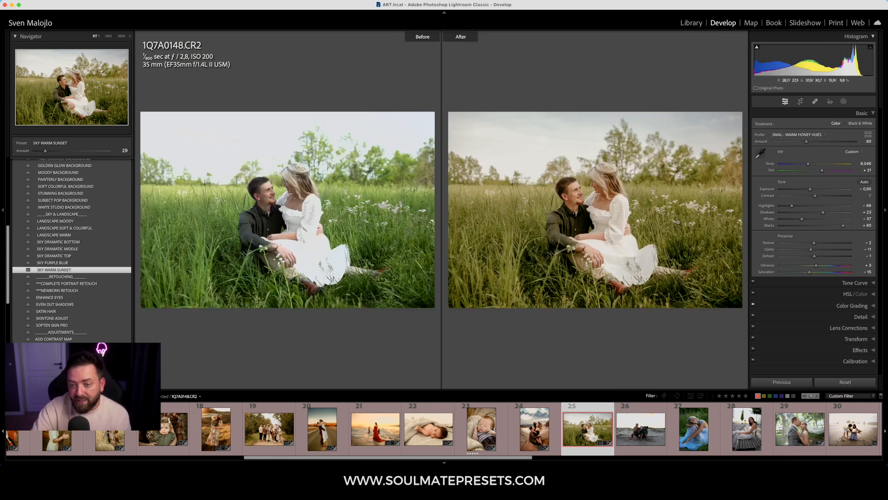
key("y")
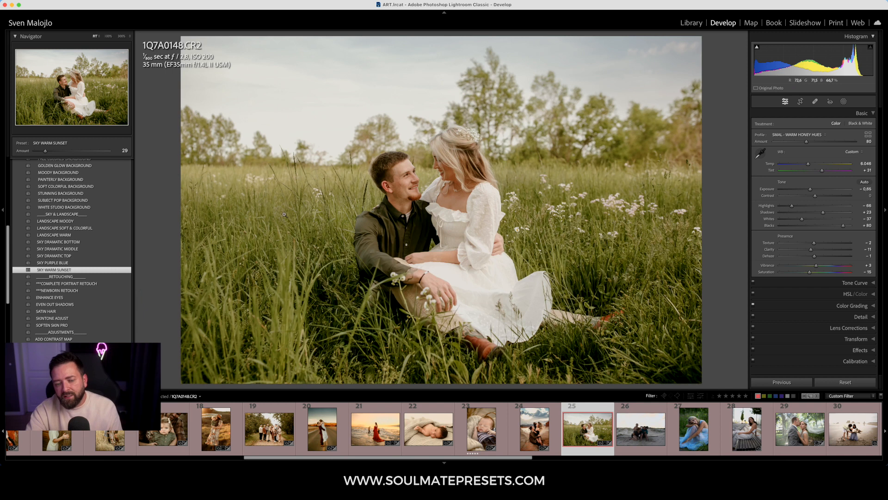
- Try the ADD CONTRAST MAP preset on the meadow photo, then undo it and the SKY WARM SUNSET amount change
left_click(76, 338)
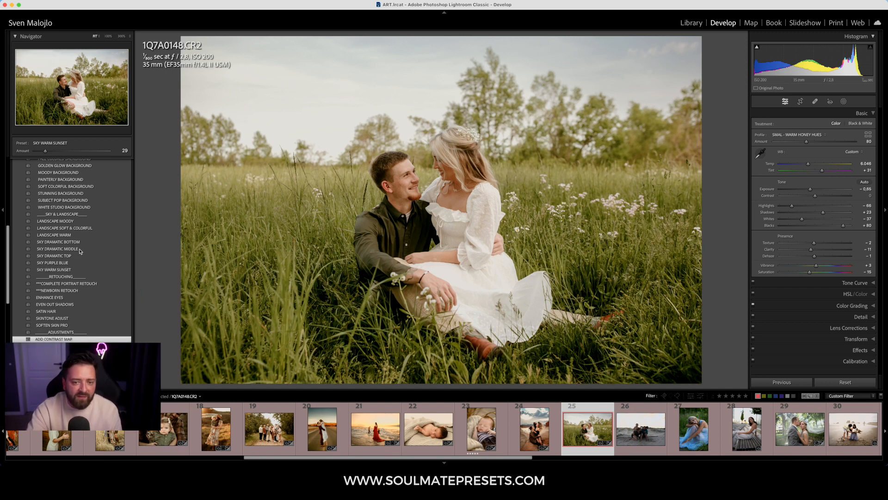
mouse_move(73, 151)
left_mouse_down()
mouse_move(110, 152)
mouse_move(45, 157)
mouse_move(72, 161)
left_mouse_up()
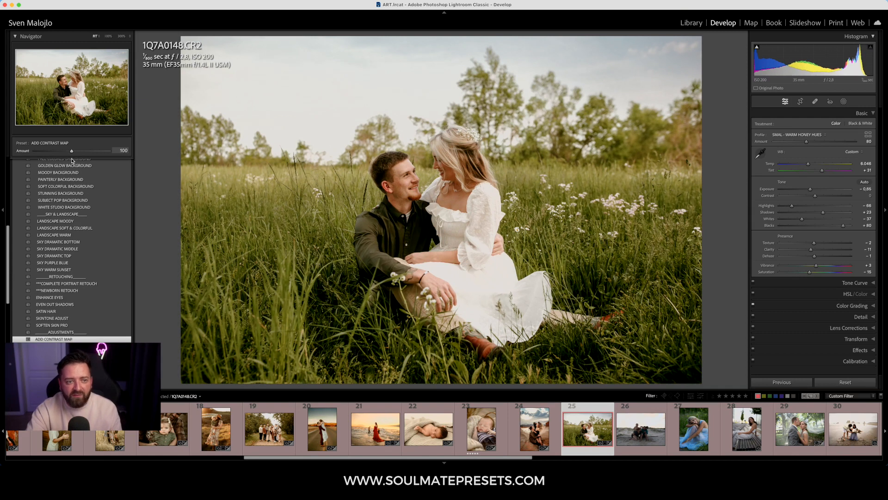
key("super+z")
key("super+z")
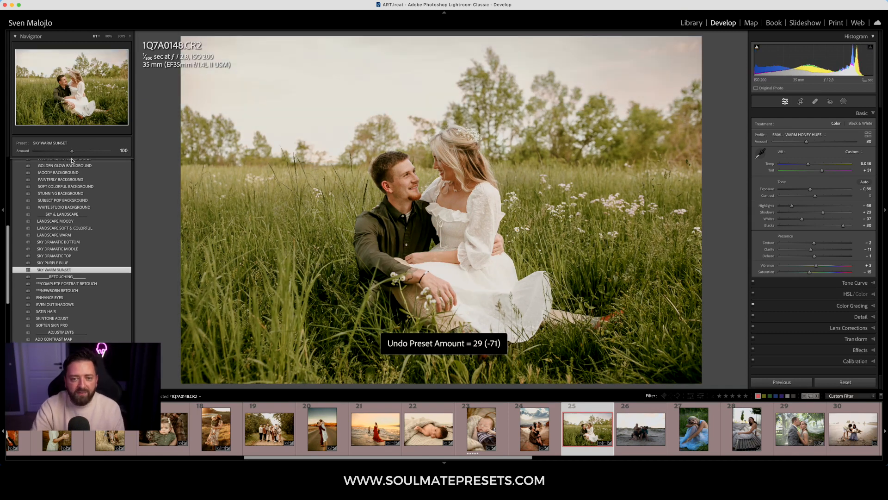
- Open the photo of the family sitting on the beach, collapse the AI masks group and inspect the family up close
left_click(649, 451)
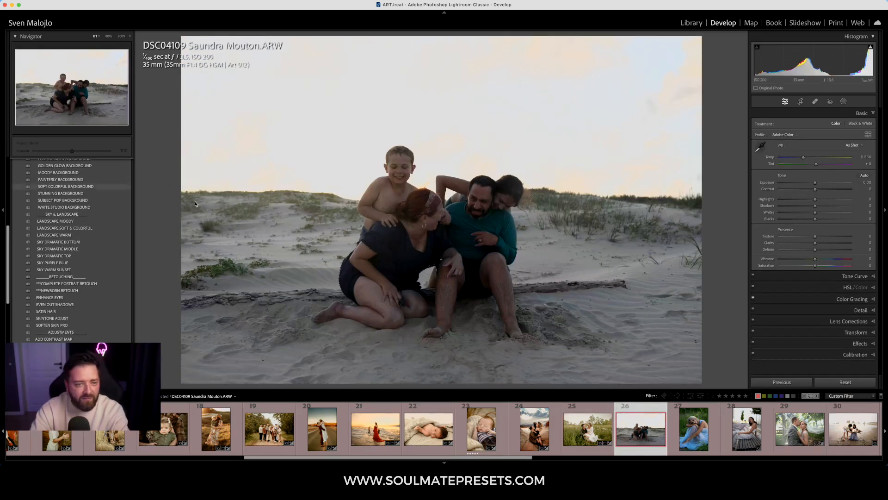
scroll(19, 190, "up", 5)
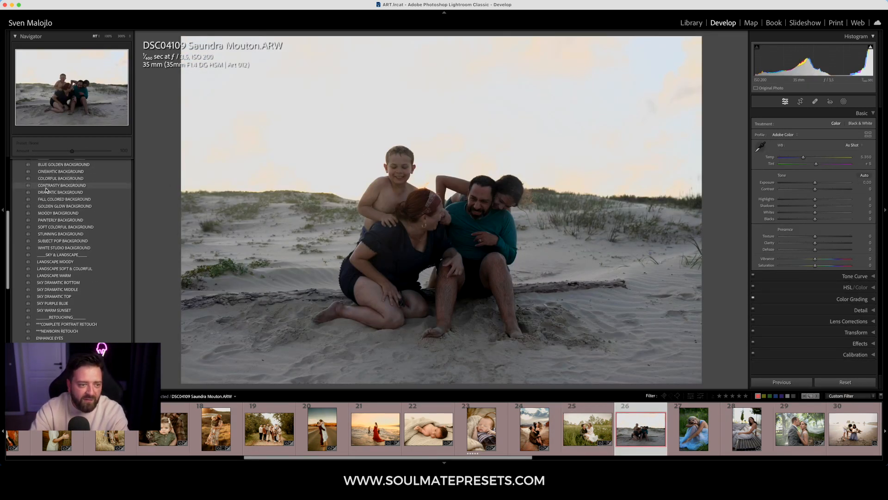
left_click(19, 190)
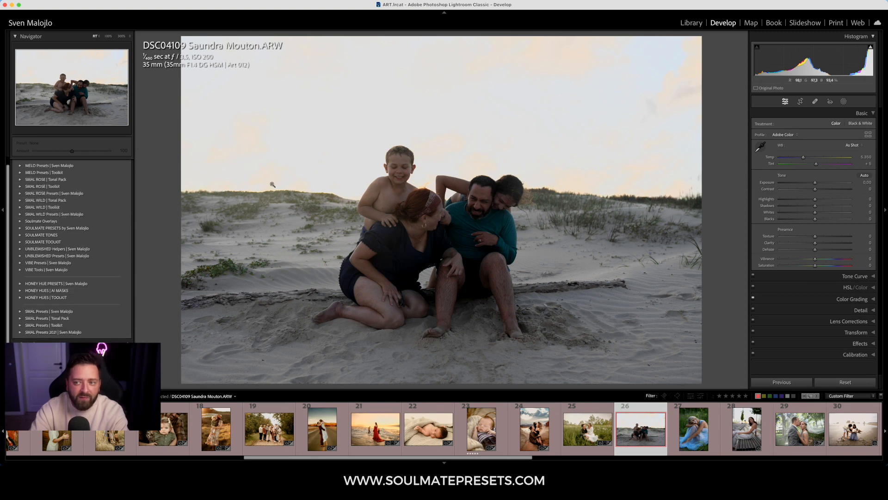
left_click(457, 186)
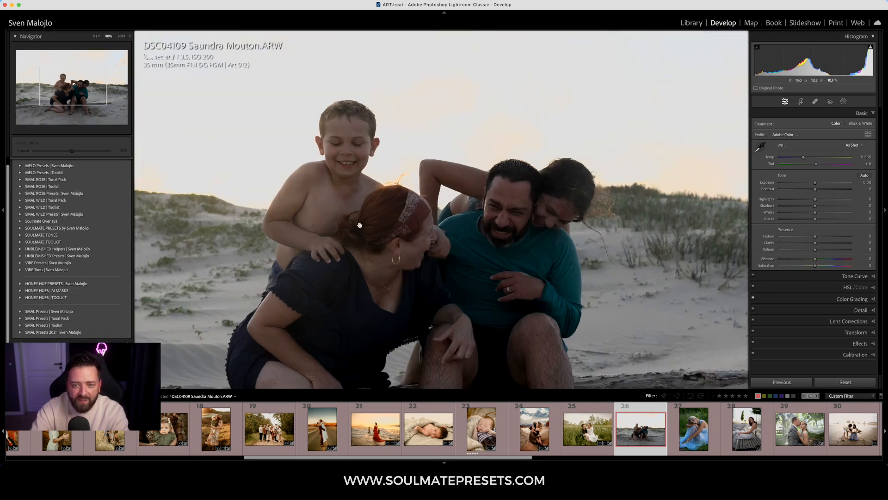
left_click(529, 202)
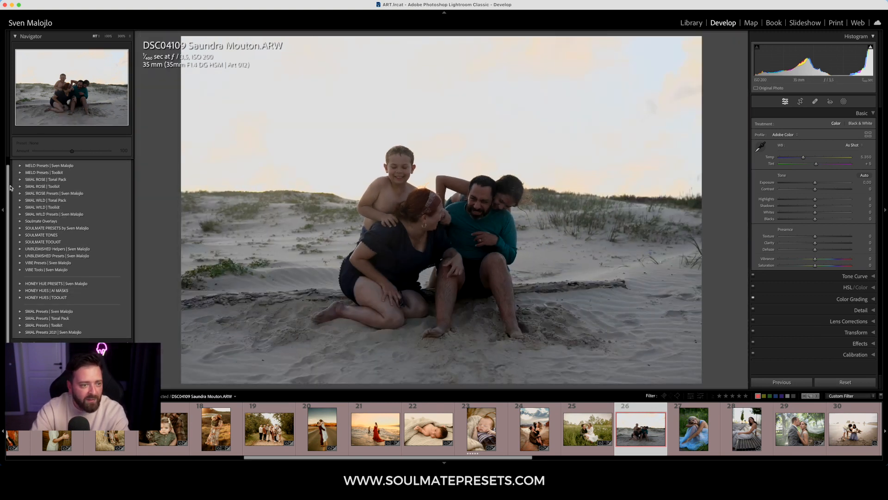
- Apply the HONEY HUE 15 preset to the beach family photo and check the faces up close
left_click(19, 284)
scroll(71, 263, "down", 3)
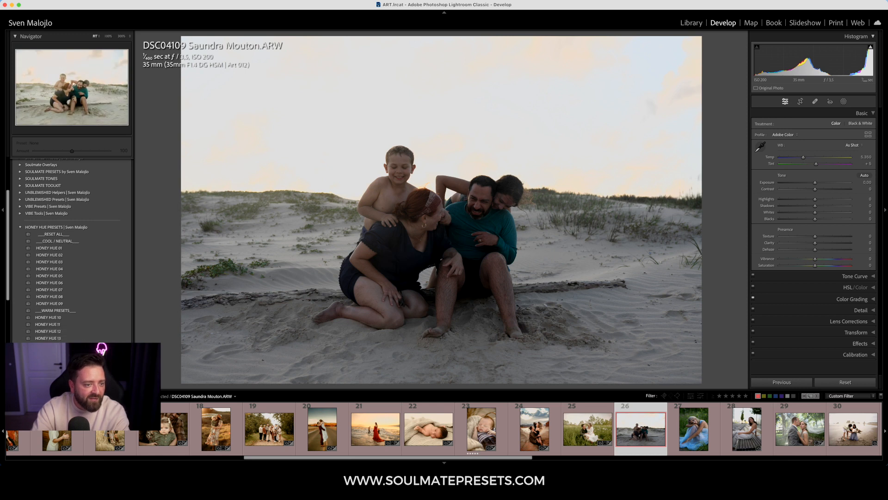
left_click(48, 352)
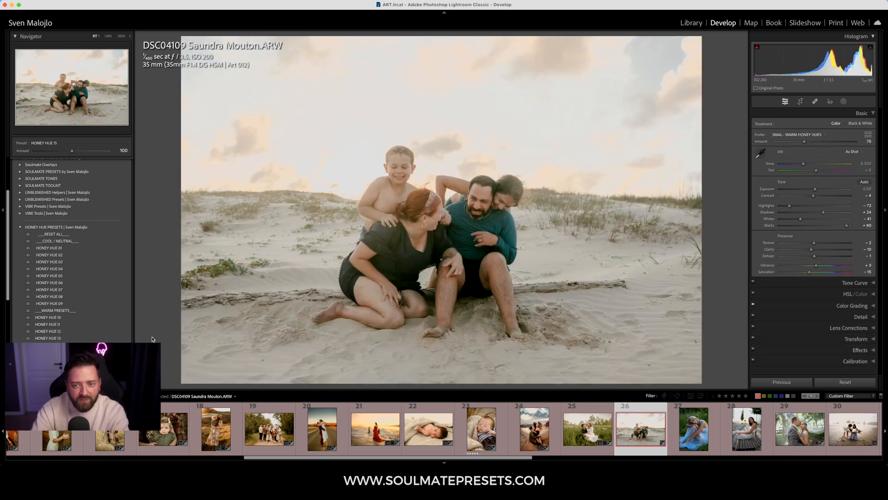
left_click(405, 227)
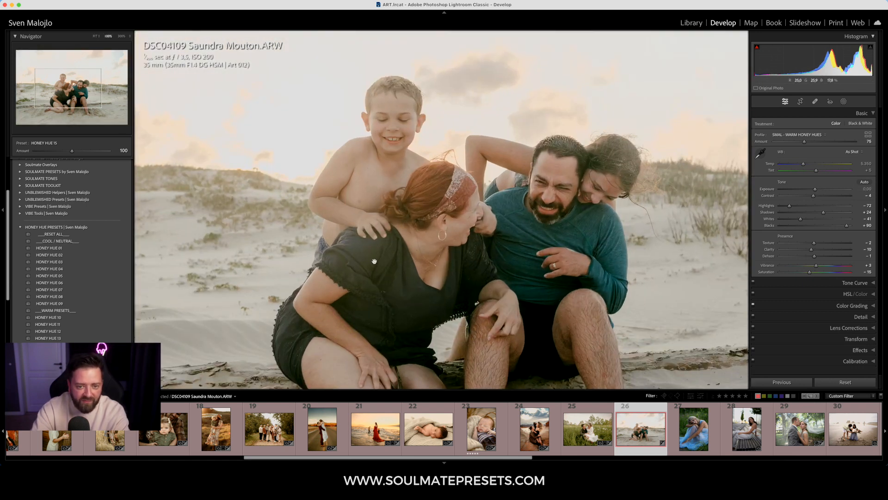
left_click(467, 218)
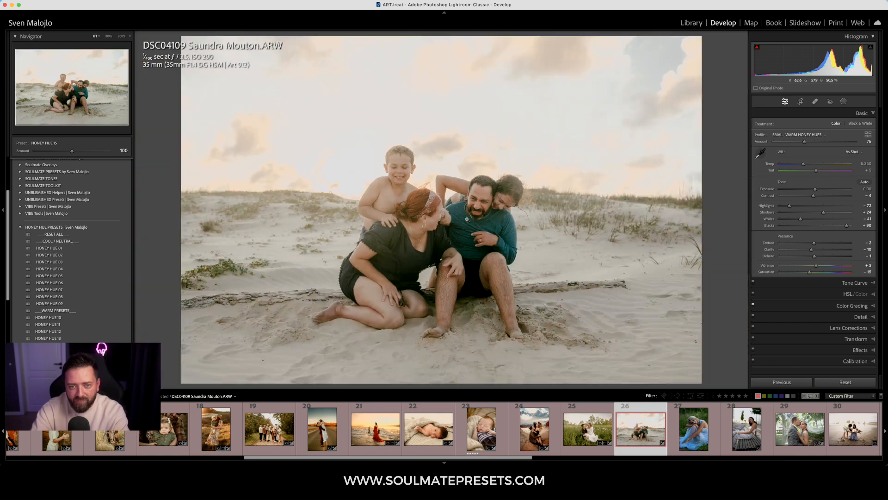
- Try a Dehaze of +49 on the beach family photo, then undo it
left_click_drag(823, 259, 834, 259)
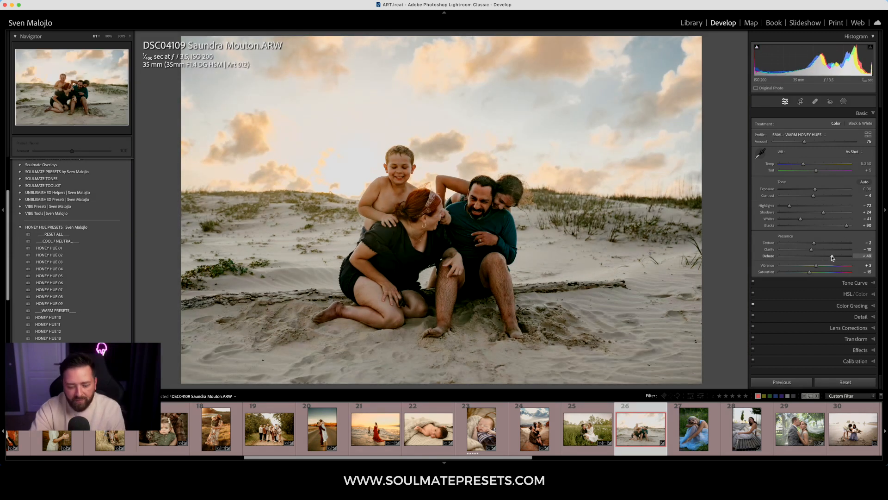
key("super+z")
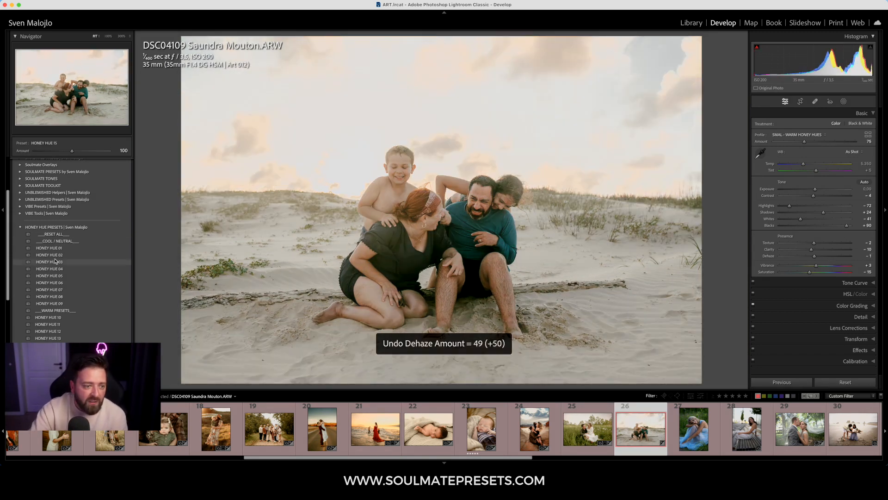
- Apply the ADD DEHAZE MAP preset from the AI masks group at an amount of 137 and raise the exposure to +0.30
left_click(20, 227)
left_click(21, 291)
scroll(56, 283, "down", 8)
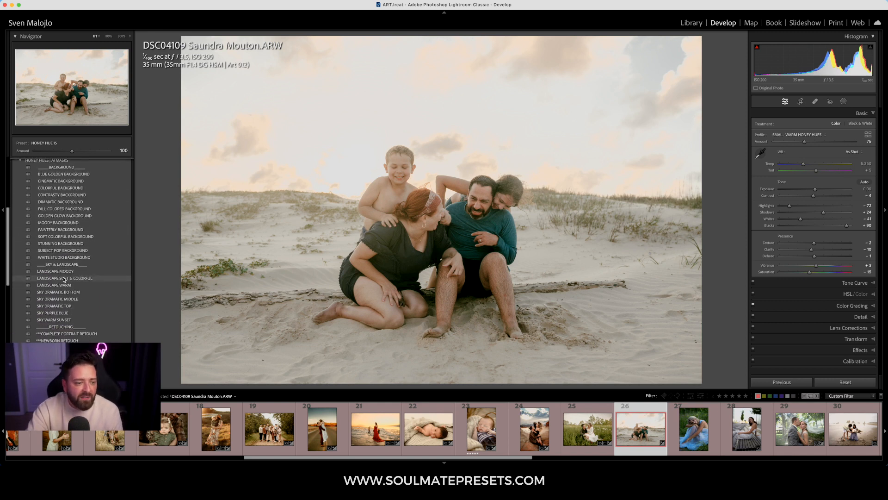
scroll(62, 287, "down", 5)
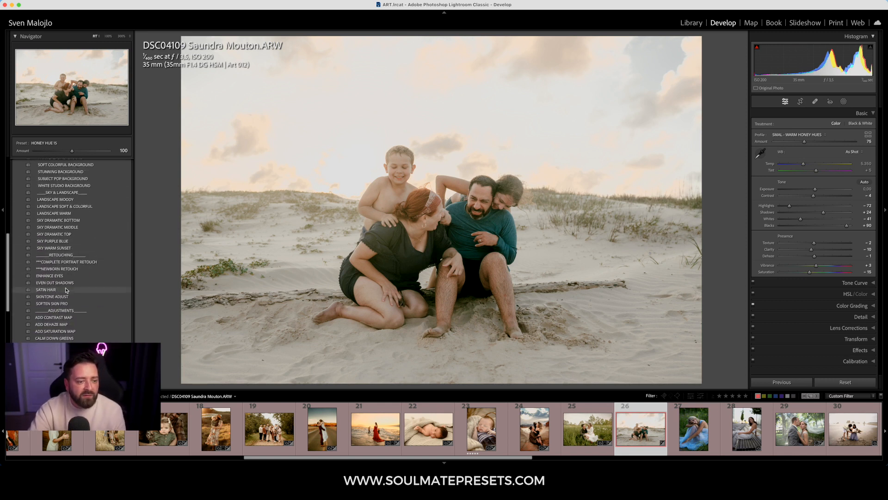
left_click(56, 325)
mouse_move(76, 153)
left_mouse_down()
mouse_move(102, 156)
mouse_move(85, 160)
left_mouse_up()
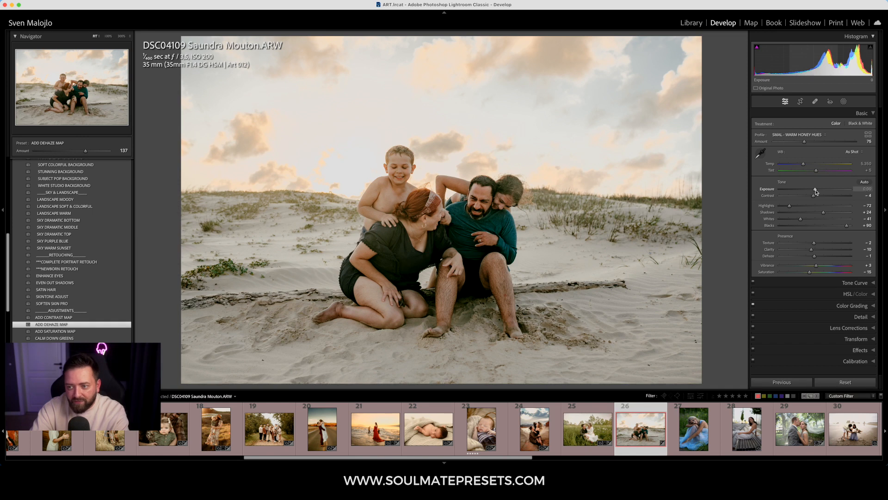
left_click_drag(816, 192, 818, 191)
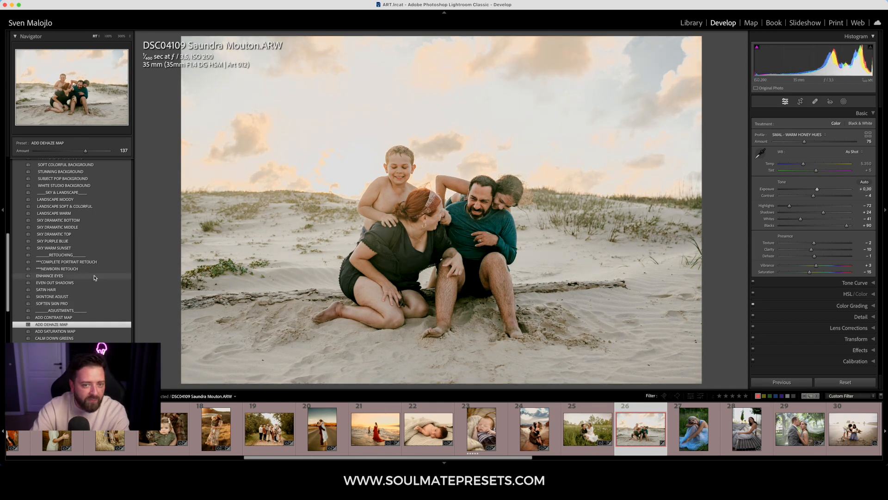
scroll(67, 261, "up", 4)
scroll(67, 262, "up", 2)
left_click(21, 192)
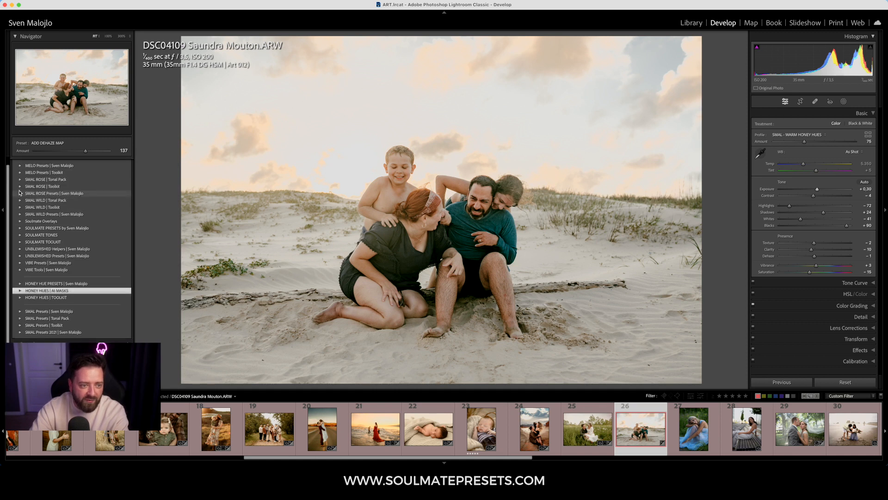
left_click(20, 283)
scroll(78, 267, "down", 3)
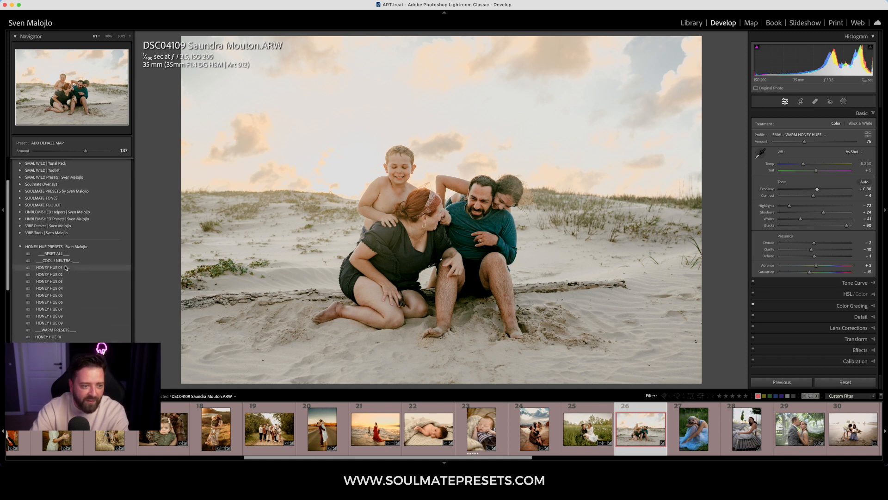
left_click(20, 225)
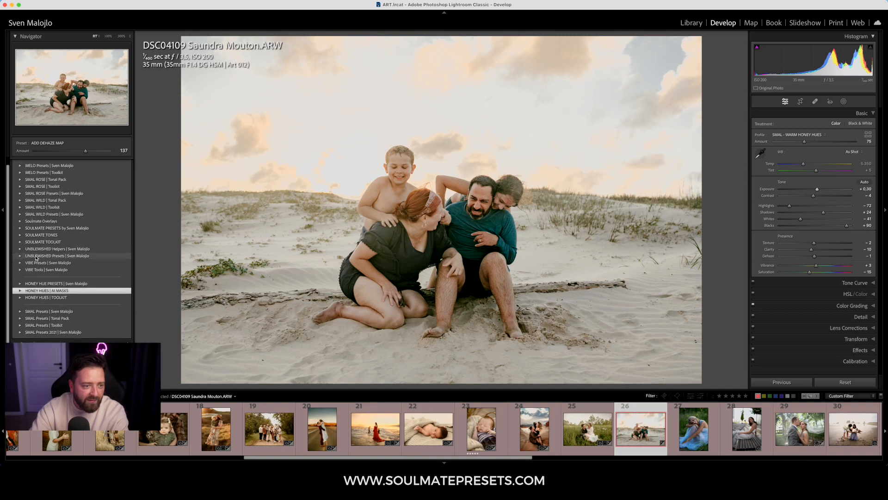
left_click(20, 283)
scroll(72, 278, "down", 3)
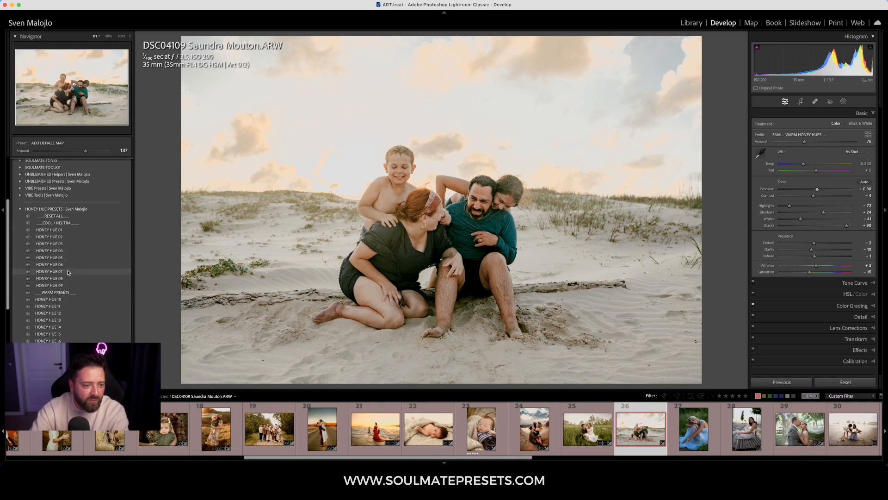
left_click(20, 208)
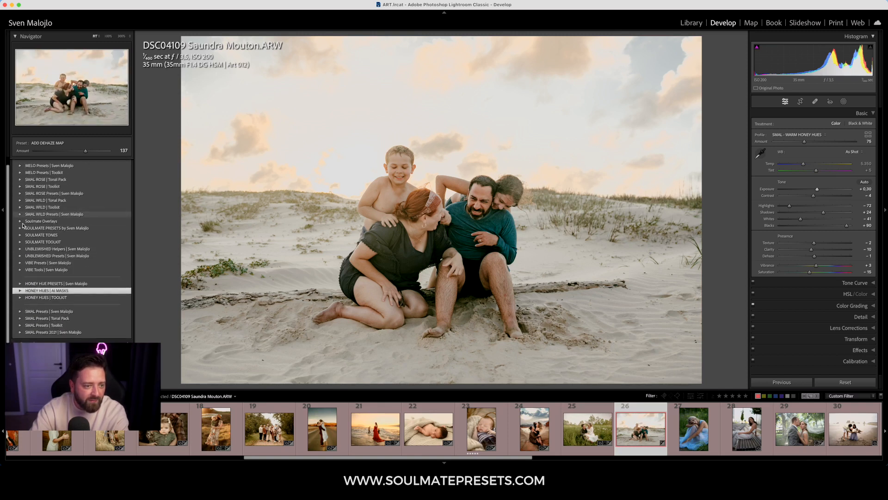
- Apply the STUNNING BACKGROUND preset from the AI masks group to the beach family photo at an amount of 110
left_click(20, 291)
scroll(77, 305, "down", 3)
scroll(79, 316, "down", 3)
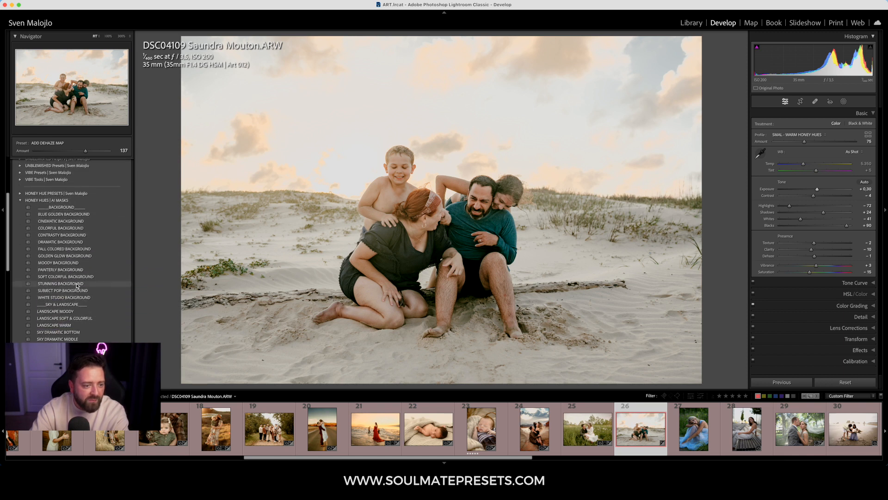
left_click(77, 284)
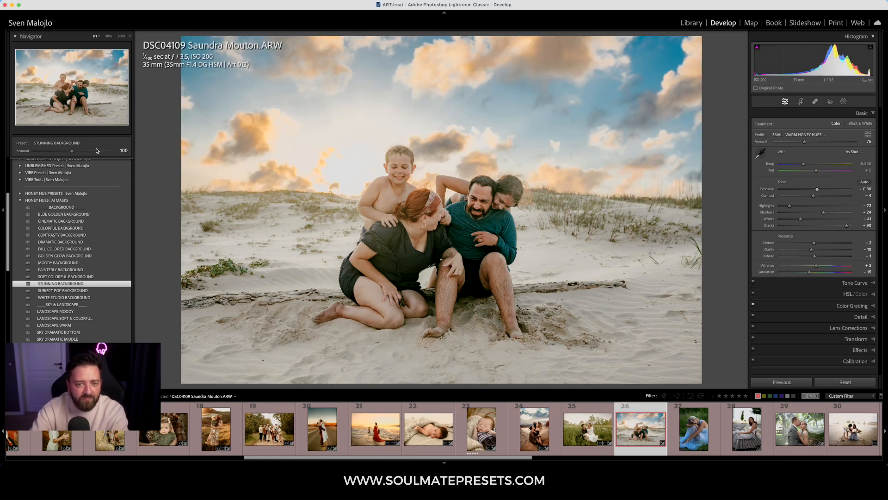
mouse_move(73, 152)
left_mouse_down()
mouse_move(63, 157)
mouse_move(77, 159)
left_mouse_up()
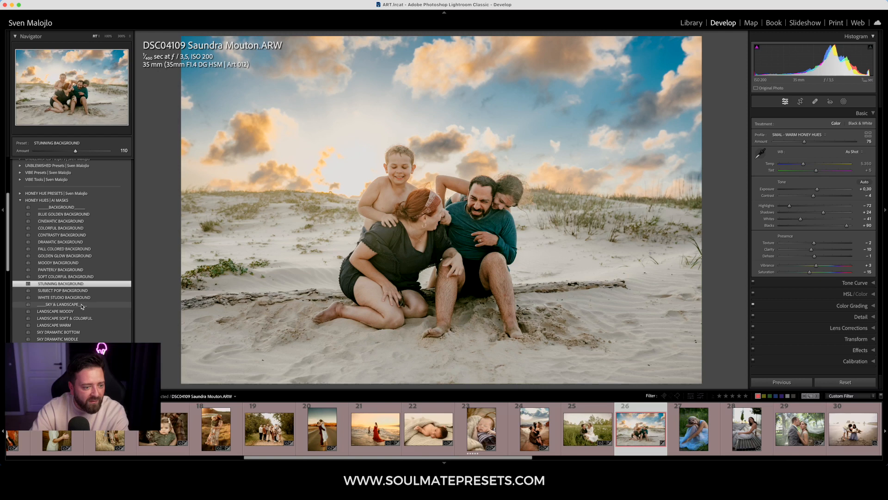
- Add the LANDSCAPE WARM preset at an amount of 145 and the SKY WARM SUNSET preset at an amount of 18
left_click(72, 326)
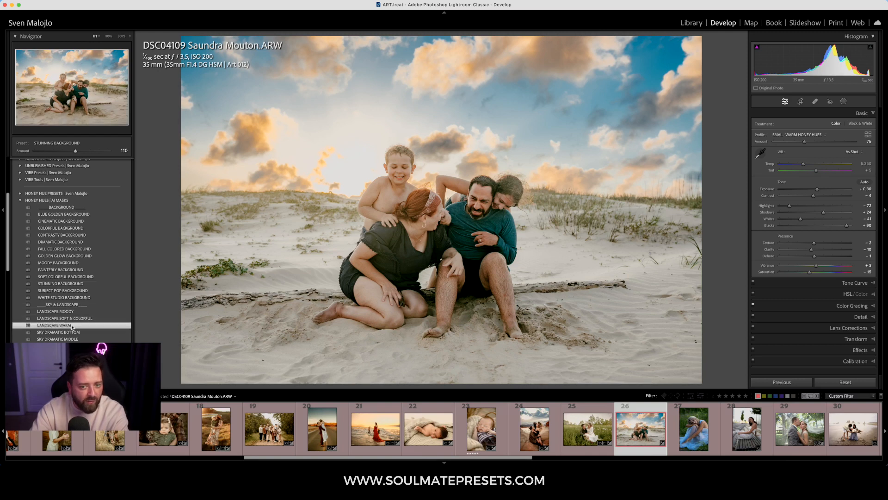
left_click_drag(73, 153, 90, 156)
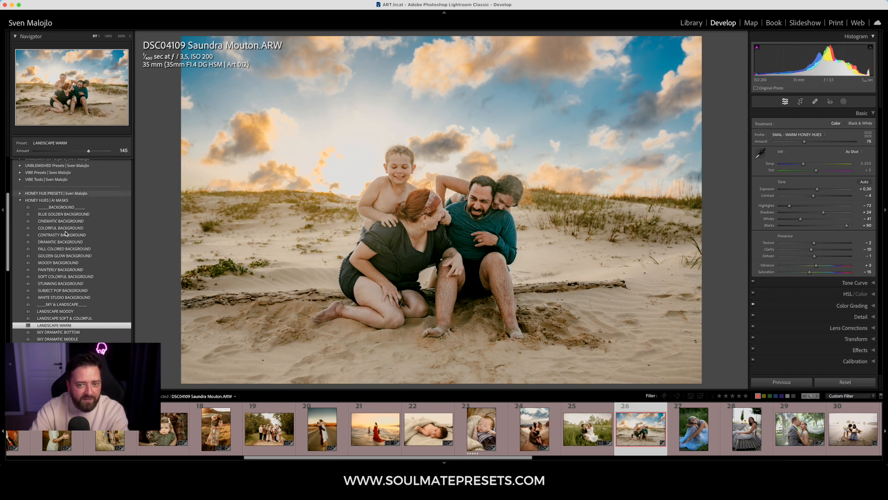
scroll(67, 314, "down", 1)
scroll(67, 314, "down", 5)
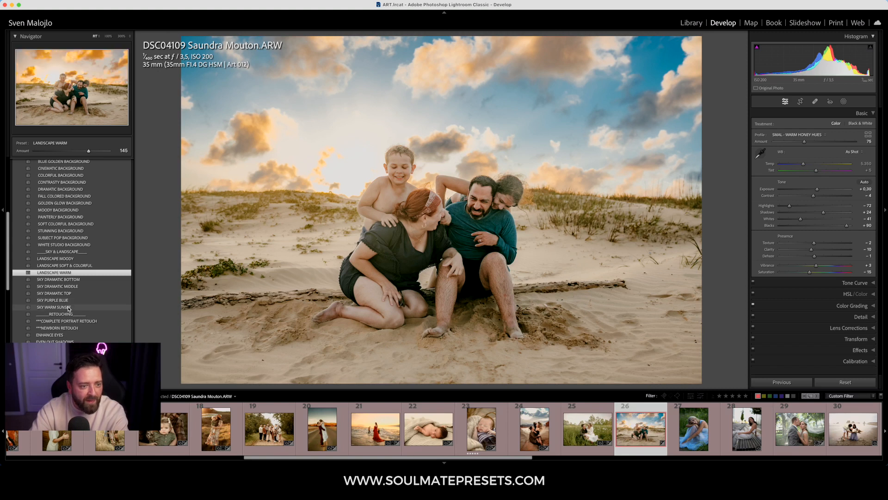
left_click(69, 307)
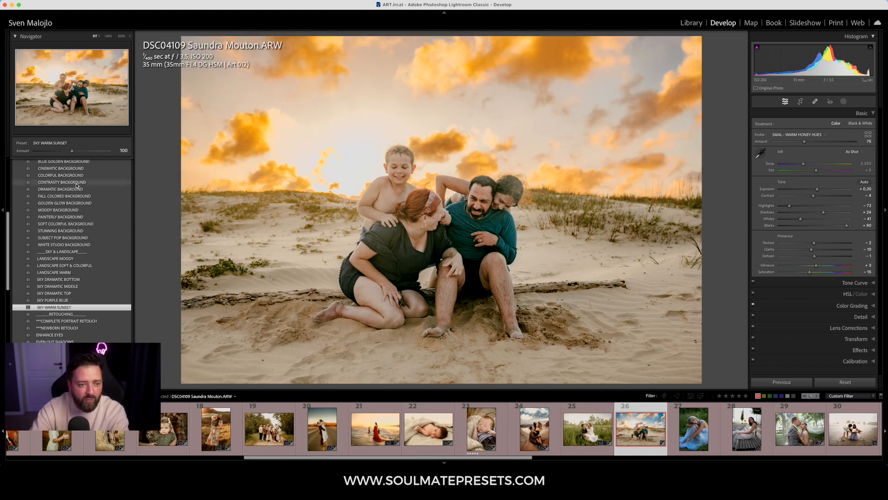
left_click_drag(69, 151, 42, 160)
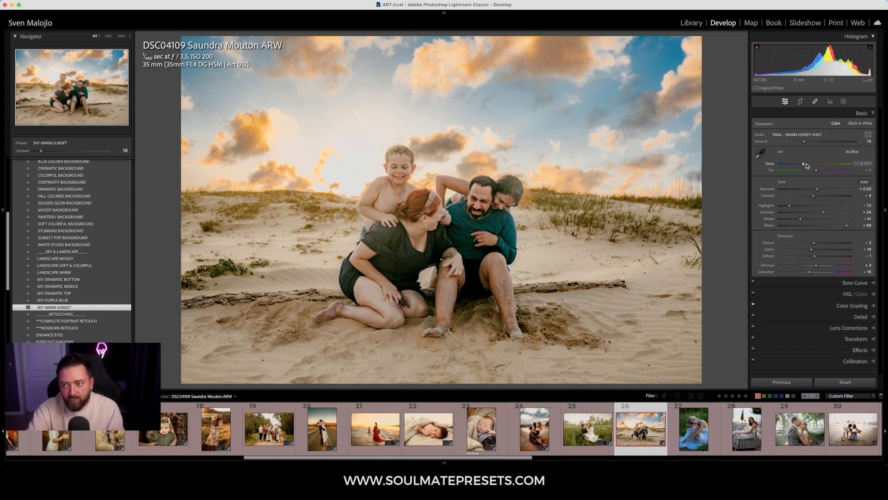
- Set the profile amount to 98 and the exposure to +0.25, and compare the beach family photo before and after
left_click_drag(806, 165, 806, 165)
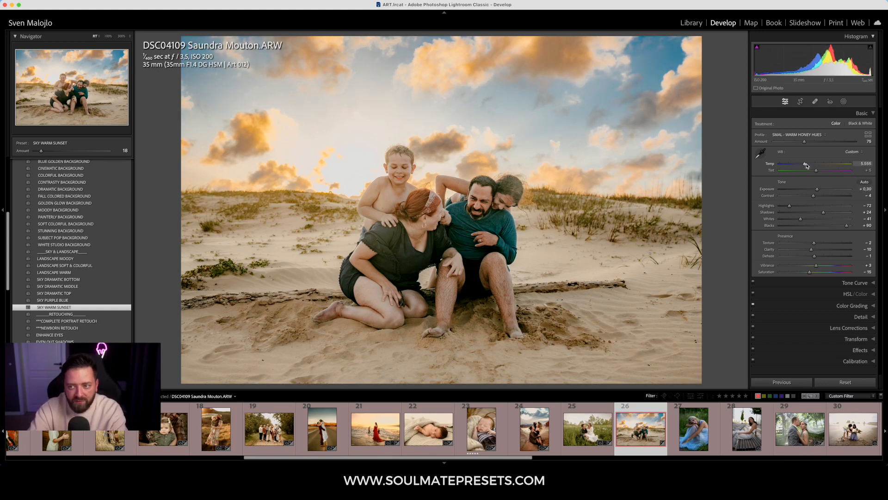
double_click(805, 164)
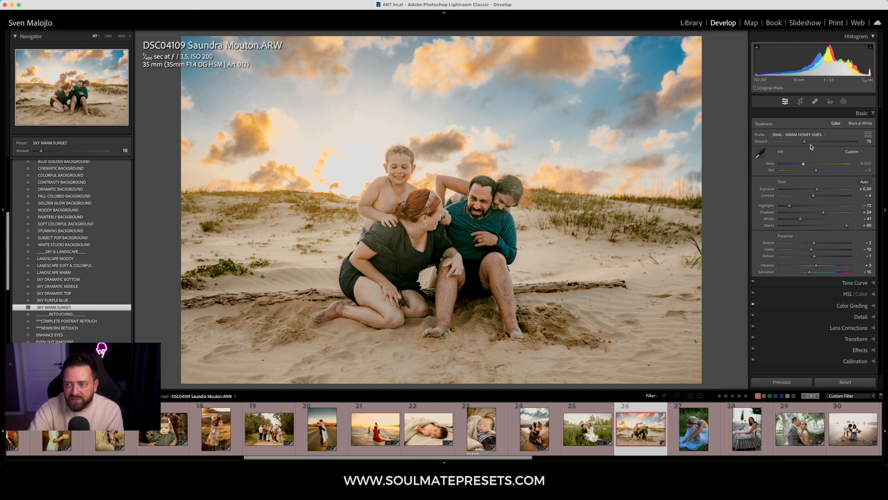
left_click_drag(805, 142, 813, 142)
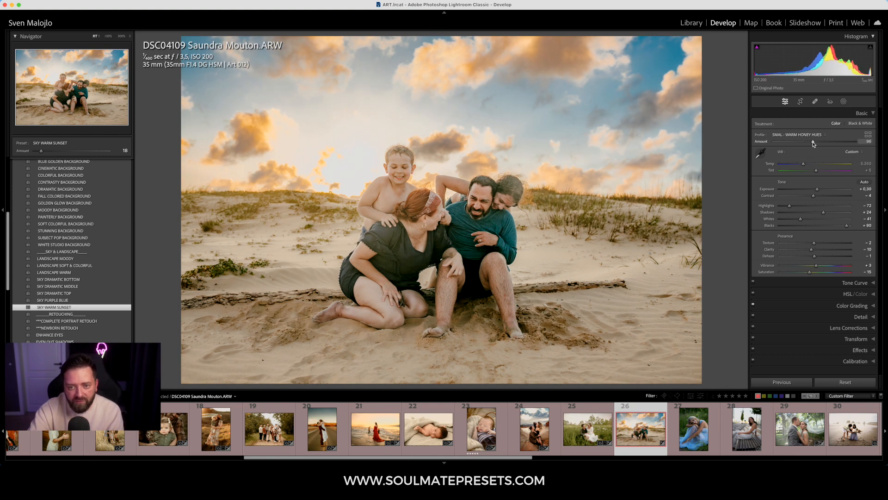
left_click_drag(817, 190, 818, 192)
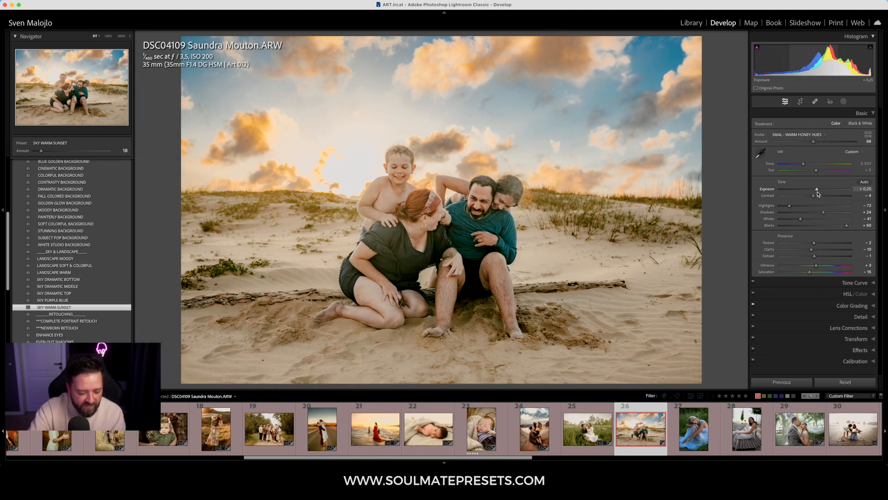
key("y")
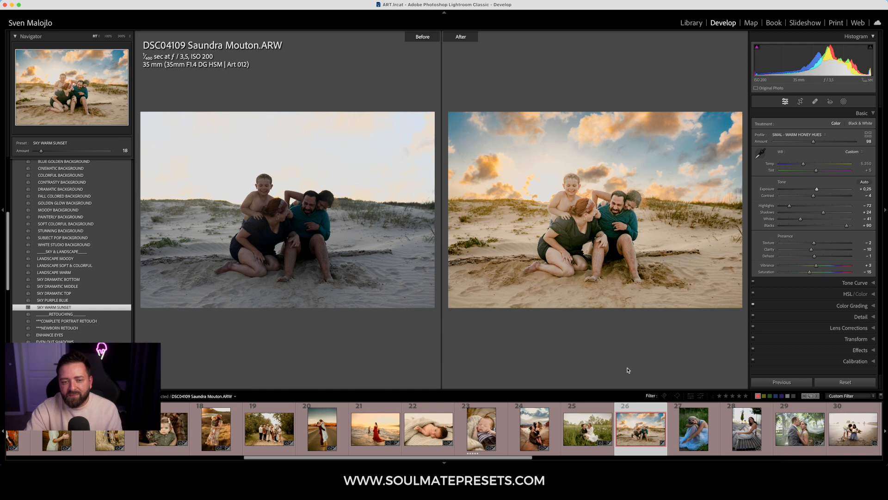
key("y")
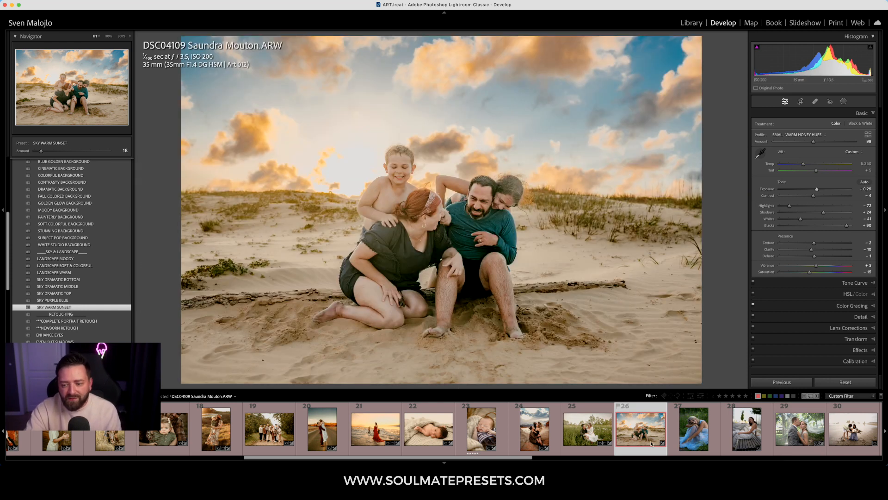
- Open the photo of the seated woman in the blue dress and apply the HONEY HUE 12 preset
left_click(711, 435)
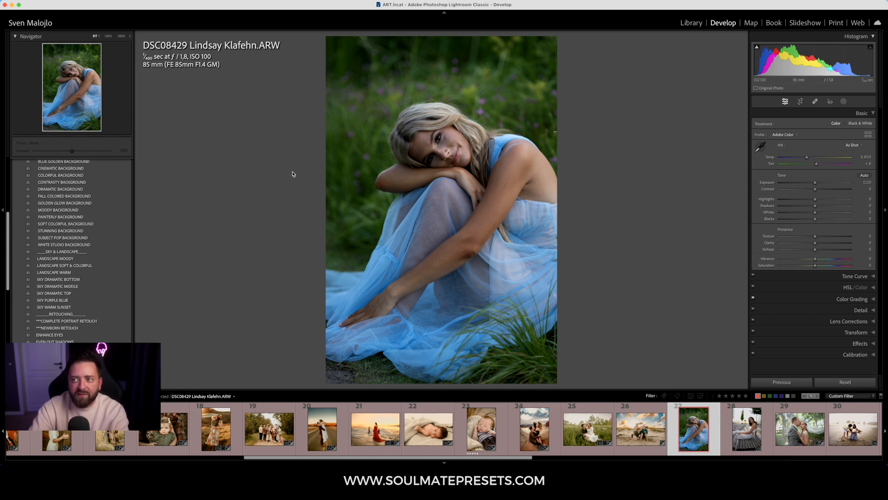
scroll(91, 240, "up", 3)
scroll(91, 239, "up", 1)
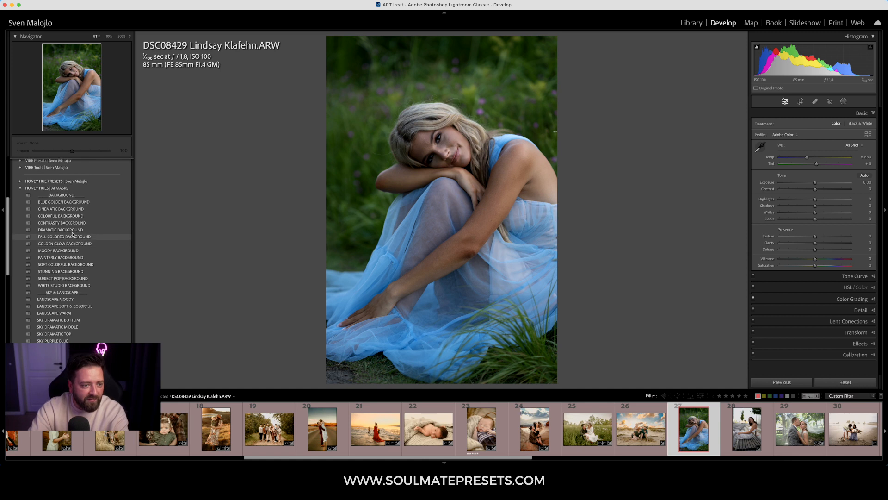
left_click(21, 191)
left_click(20, 283)
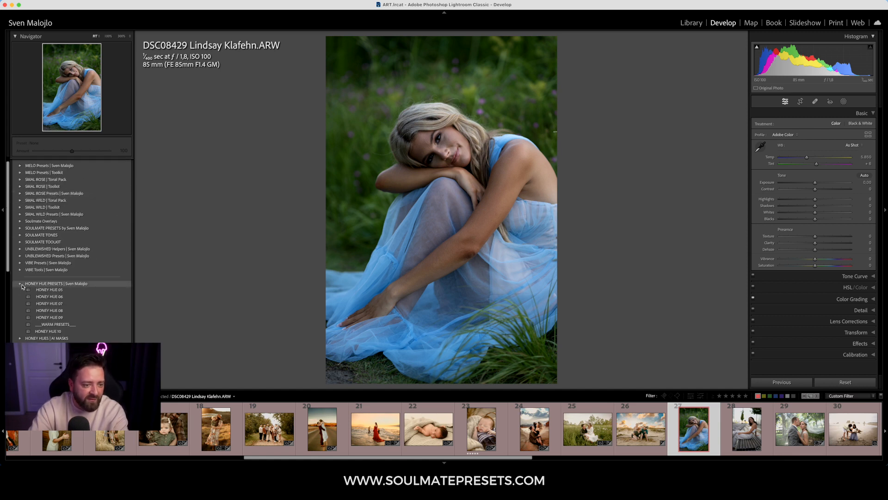
scroll(51, 296, "down", 4)
scroll(67, 277, "up", 1)
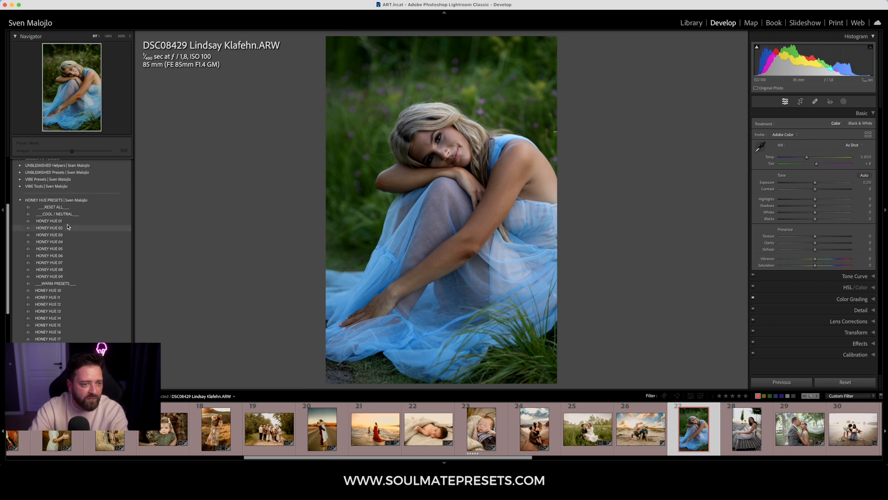
left_click(69, 305)
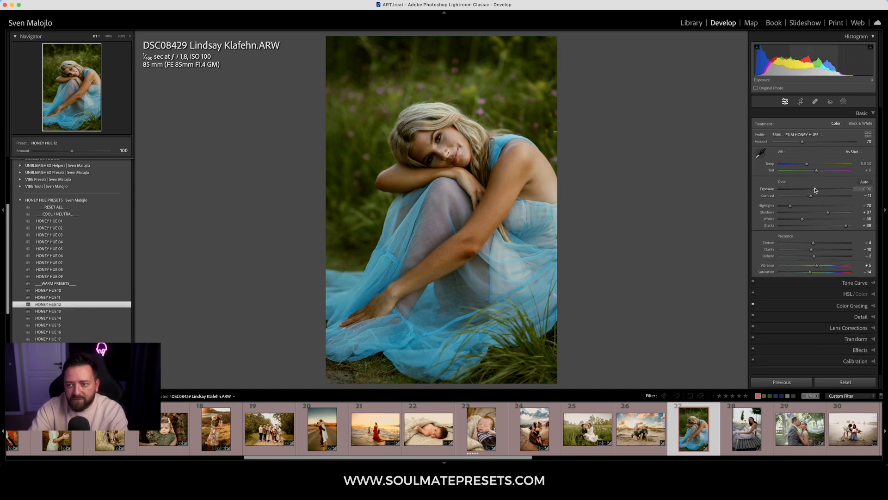
- Set the exposure to +0.25, the temperature to 7,243 and the tint to +17 on the blue dress photo
left_click_drag(816, 190, 817, 190)
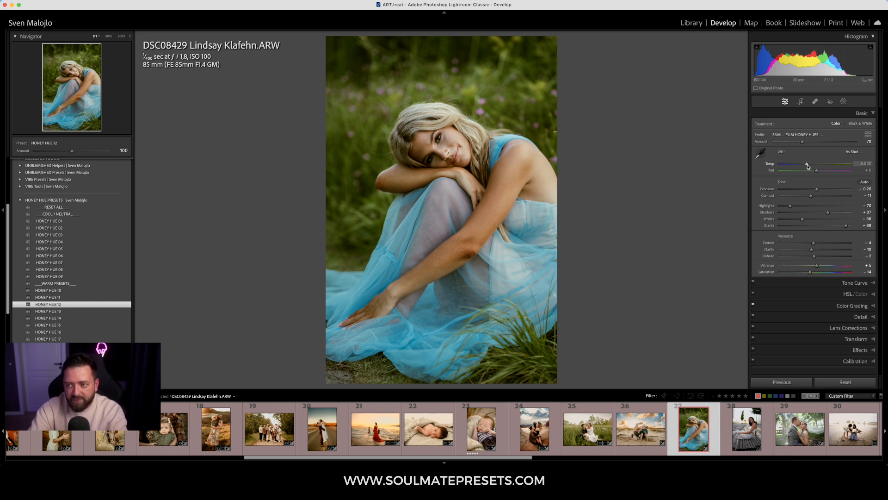
left_click_drag(811, 165, 813, 165)
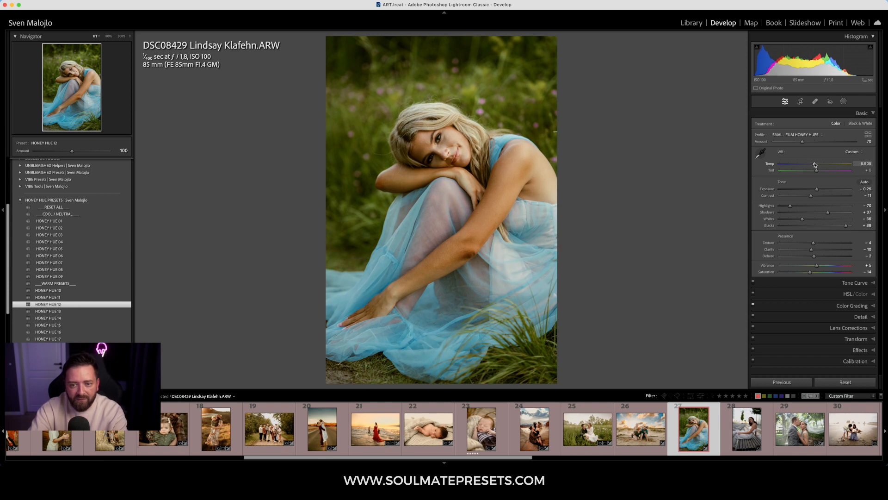
left_click_drag(817, 172, 817, 165)
- Apply the RESCUE MISSED FOCUS preset from the AI masks group at an amount of 200, checking the woman's face up close
left_click(429, 140)
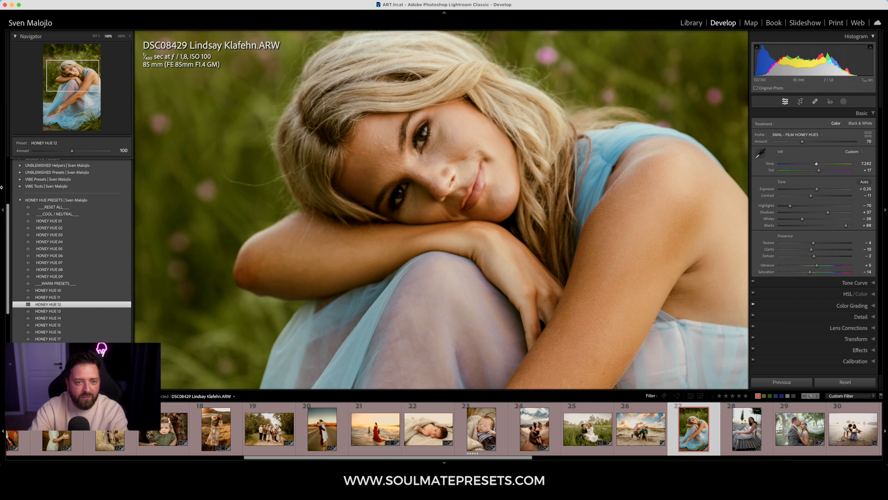
left_click(21, 202)
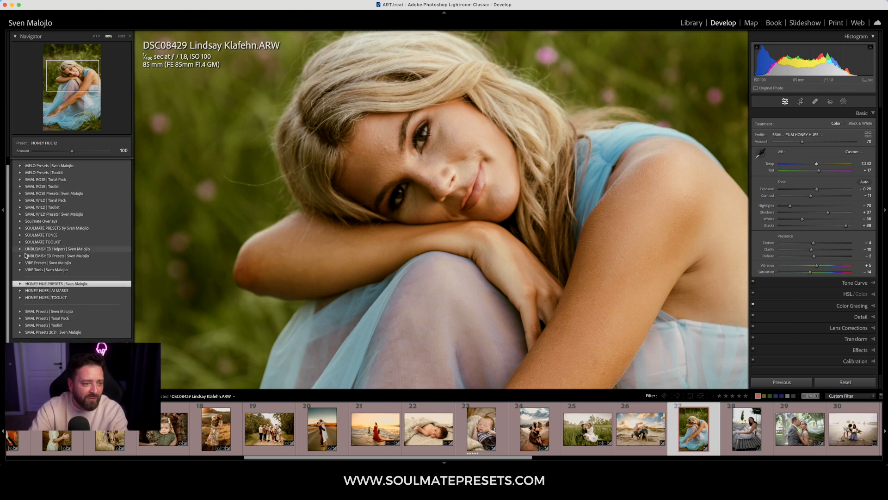
left_click(21, 286)
scroll(66, 279, "down", 10)
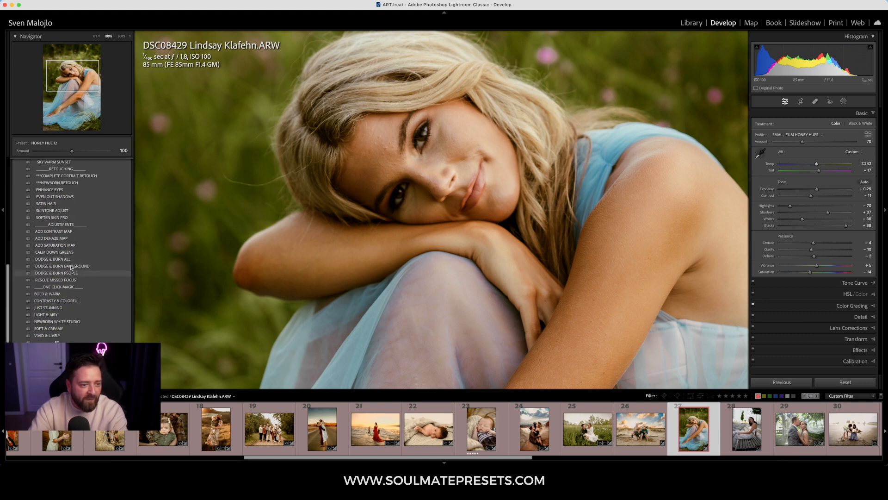
left_click(53, 280)
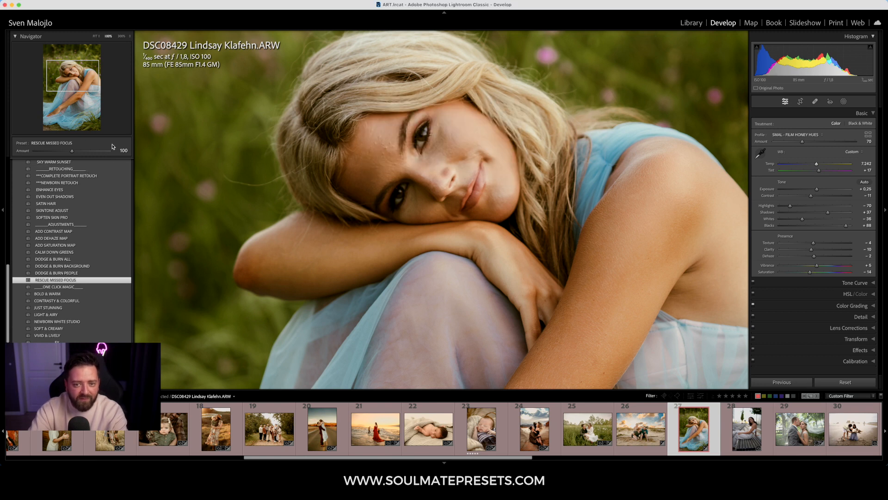
left_click_drag(109, 154, 83, 158)
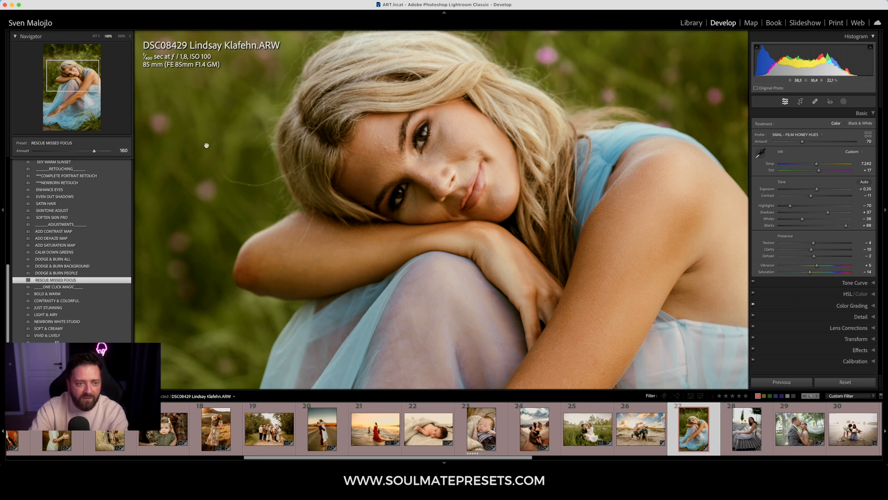
left_click_drag(94, 150, 114, 154)
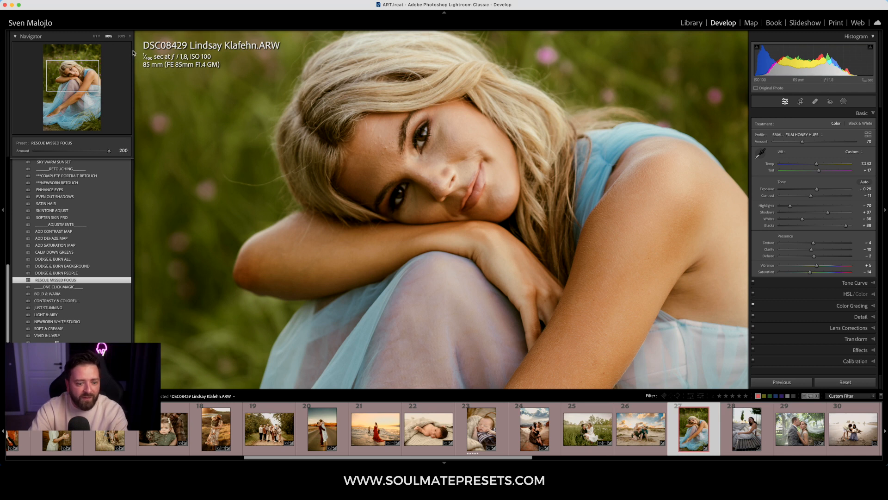
left_click(240, 72)
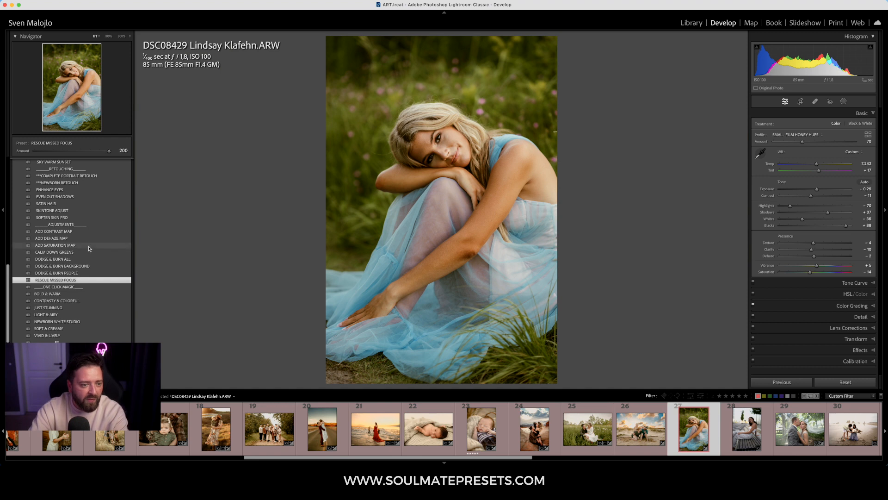
- Apply the COMPLETE PORTRAIT RETOUCH preset to the blue dress photo at an amount of 151
scroll(73, 291, "up", 2)
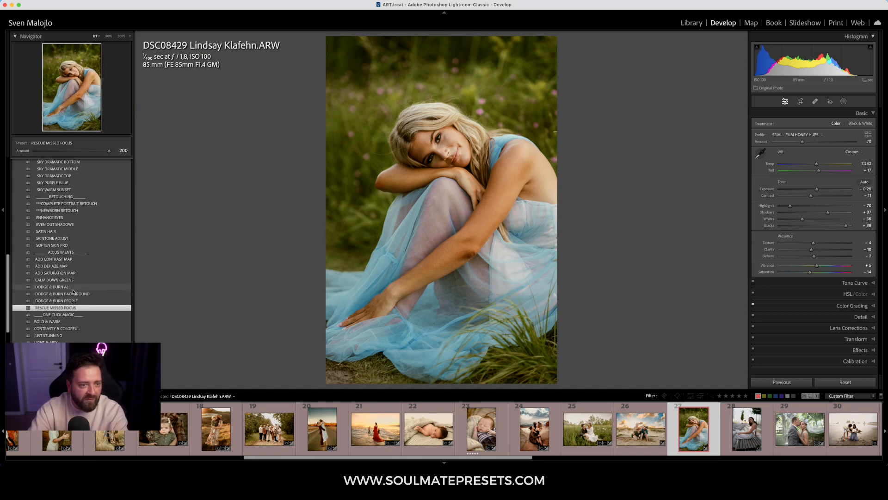
left_click(85, 204)
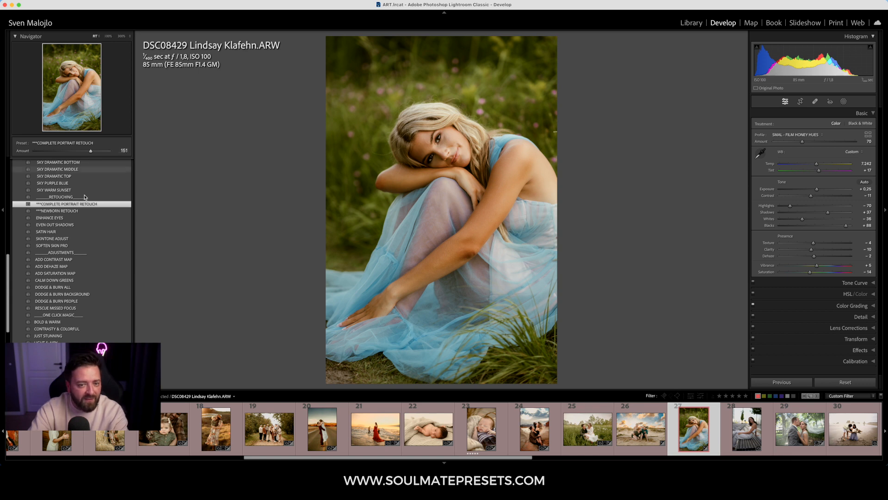
- Delete all existing masks from the blue dress photo
scroll(70, 228, "up", 10)
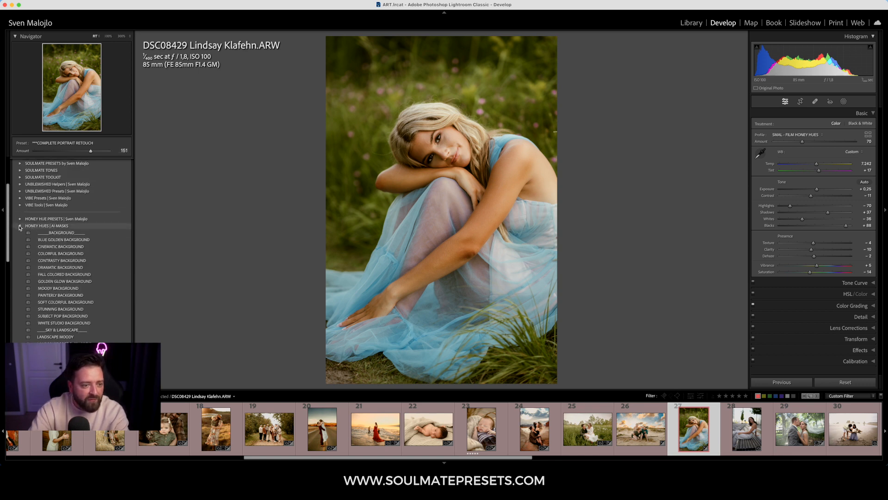
left_click(20, 227)
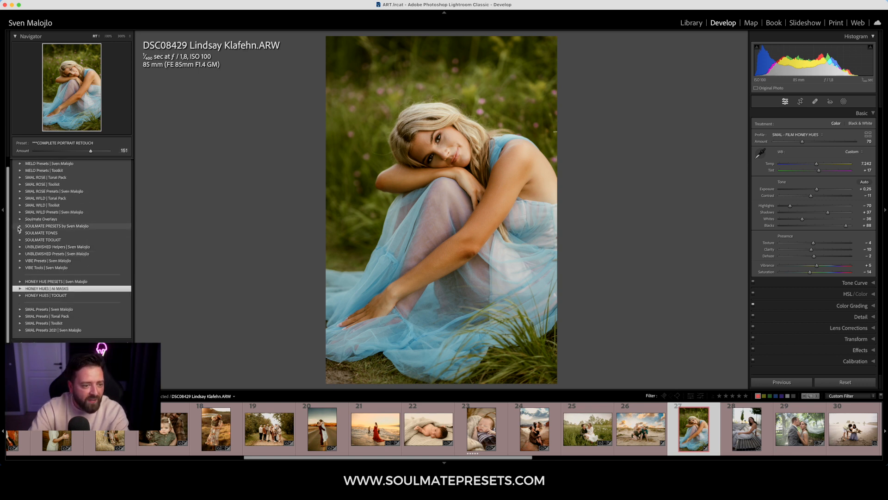
left_click(20, 290)
scroll(69, 264, "down", 10)
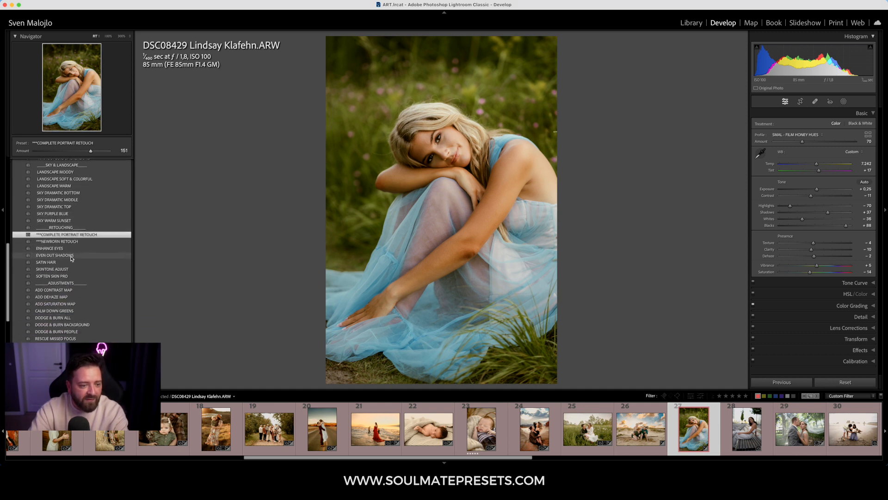
scroll(72, 258, "down", 5)
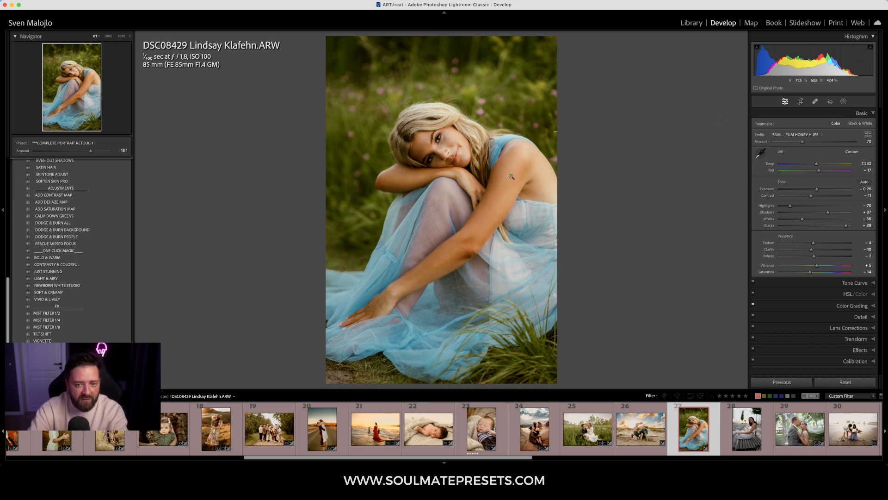
left_click(843, 101)
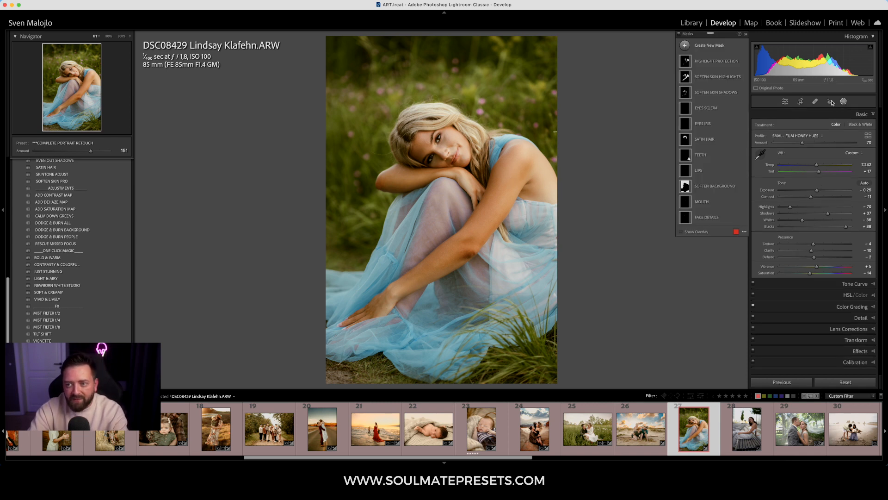
right_click(720, 93)
left_click(740, 167)
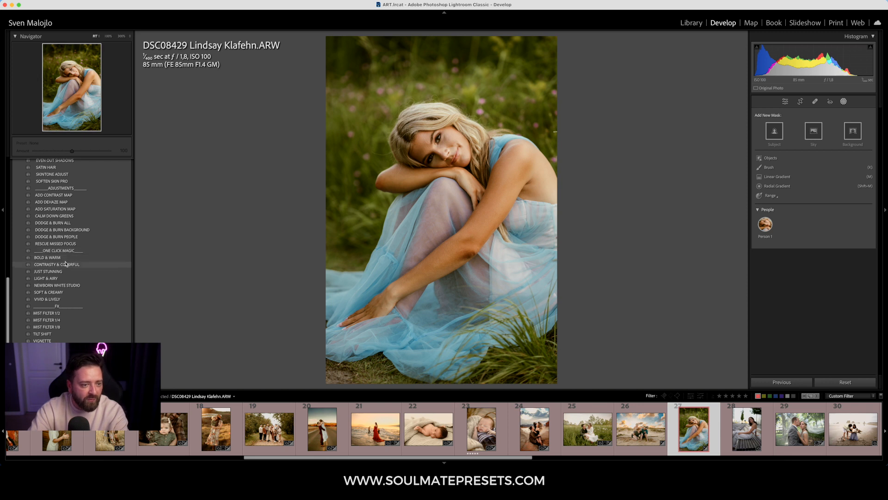
- Try the BOLD & WARM preset at an amount of 94, comparing the photo with and without its masks before deleting them all
left_click(51, 257)
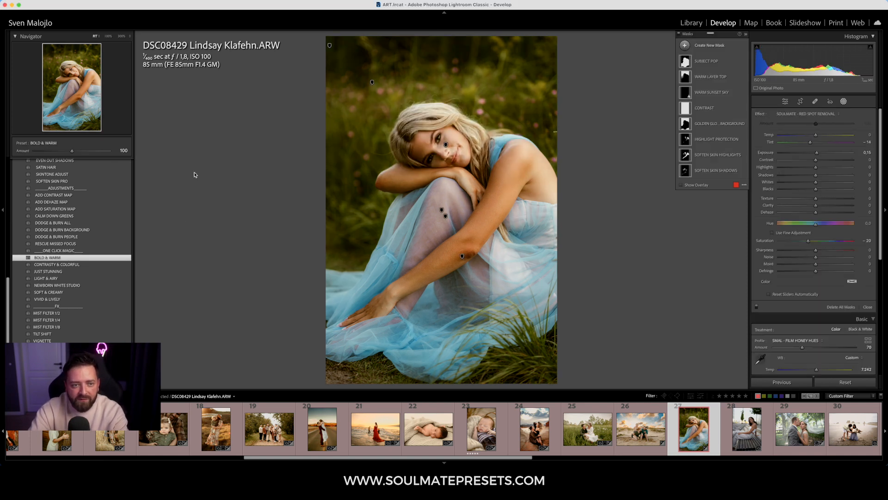
mouse_move(73, 151)
left_mouse_down()
mouse_move(93, 152)
mouse_move(57, 157)
mouse_move(72, 157)
left_mouse_up()
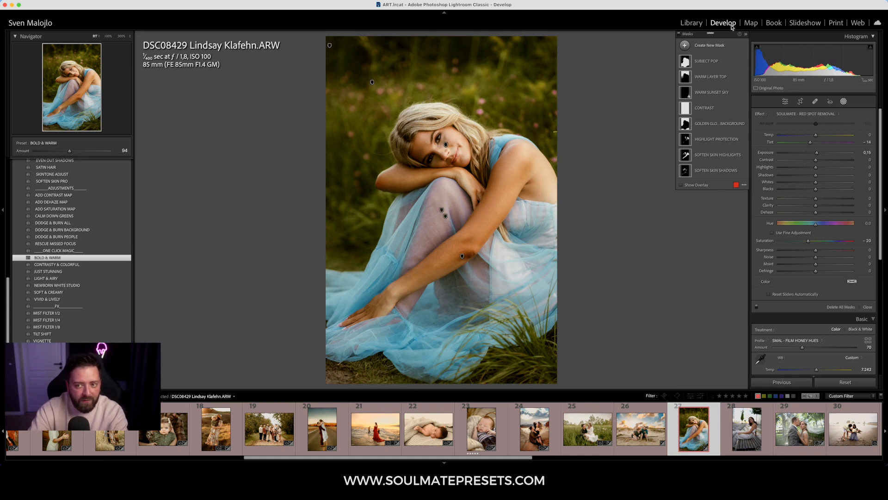
left_click(680, 36)
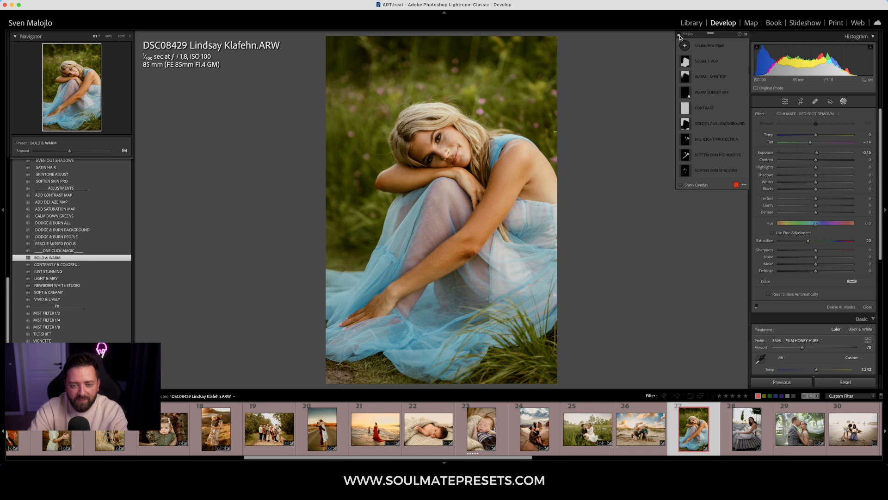
left_click(680, 36)
left_click(680, 36)
left_click(680, 36)
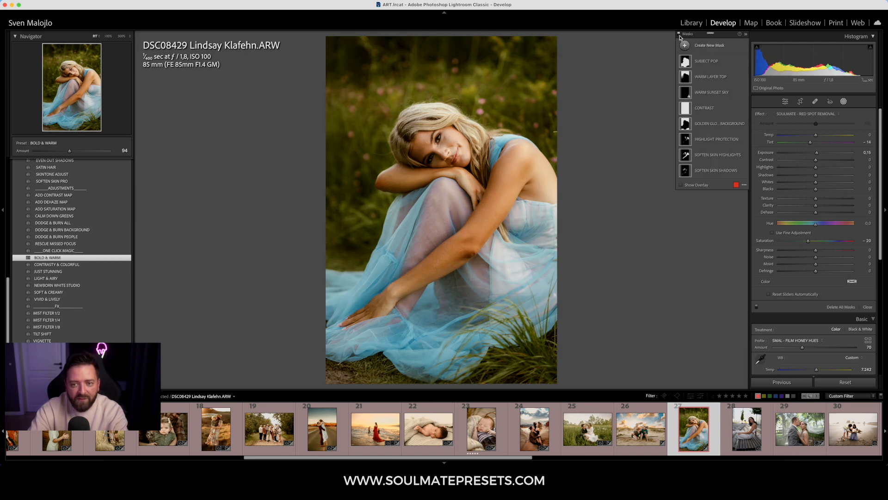
left_click(680, 36)
left_click(680, 36)
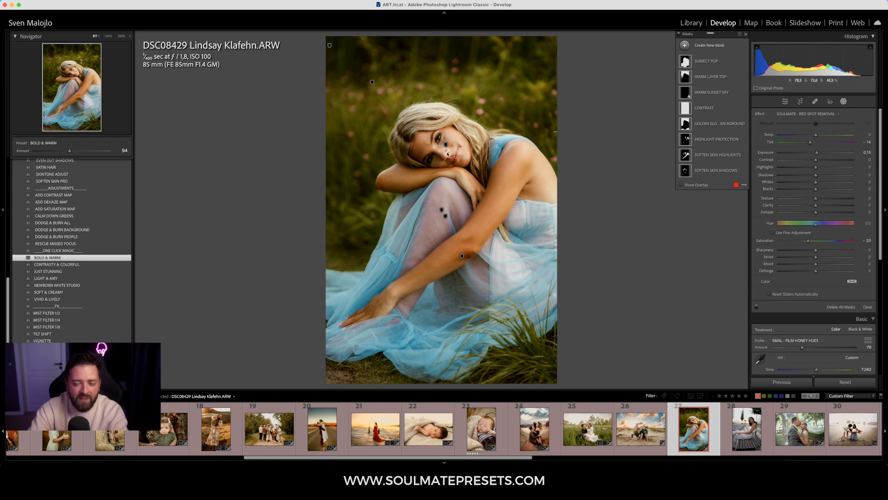
left_click(679, 37)
left_click(679, 37)
right_click(702, 74)
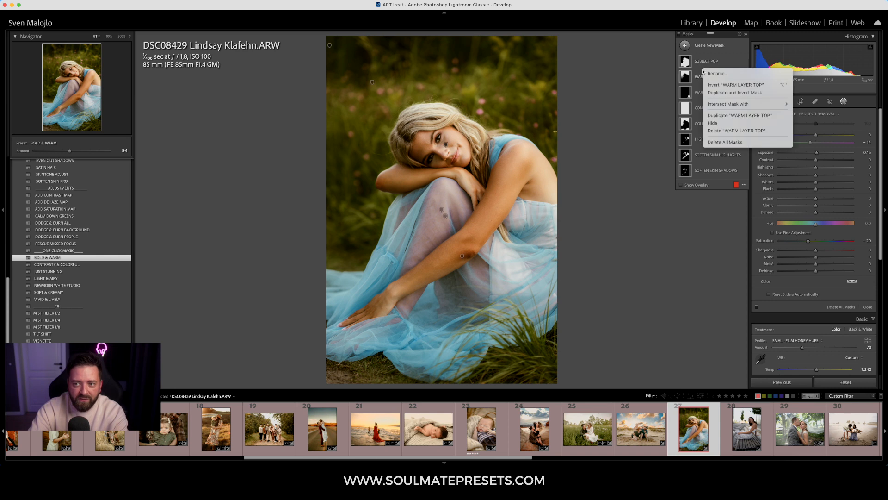
left_click(728, 143)
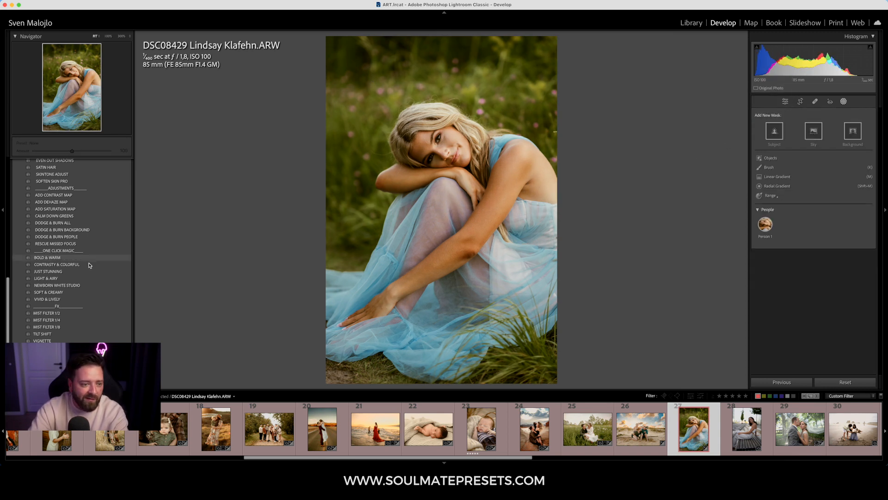
- Try the CONTRASTY & COLORFUL preset at an amount of 68, comparing the photo with and without its masks before deleting them all
left_click(88, 264)
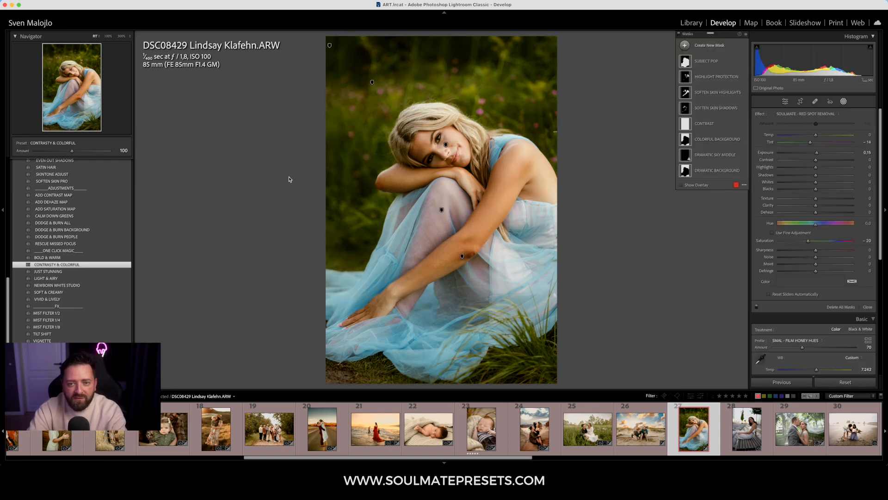
mouse_move(72, 151)
left_mouse_down()
mouse_move(104, 152)
mouse_move(50, 152)
mouse_move(71, 153)
mouse_move(57, 161)
left_mouse_up()
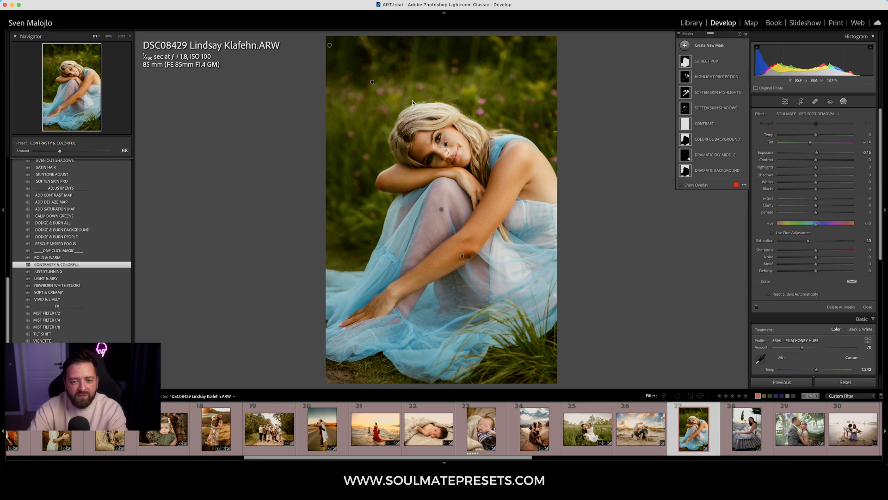
left_click(679, 36)
left_click(679, 35)
left_click(679, 35)
left_click(679, 35)
left_click(679, 36)
left_click(679, 36)
left_click(679, 36)
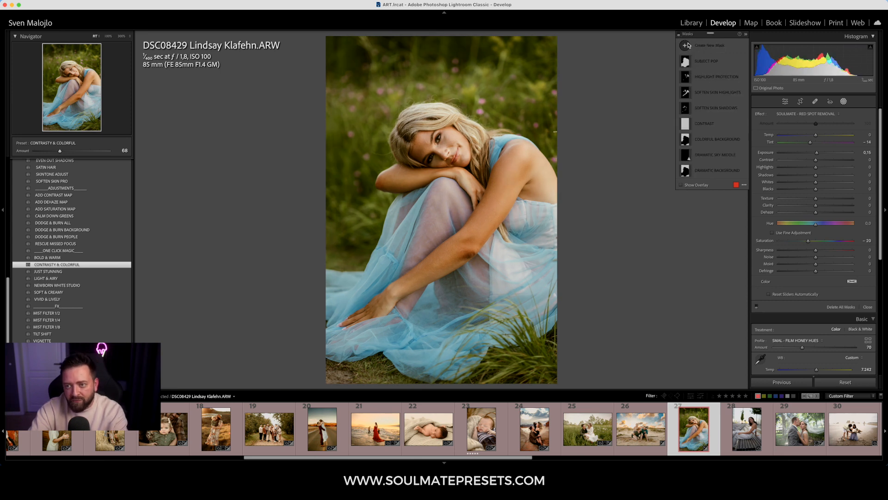
left_click(679, 36)
left_click(737, 61)
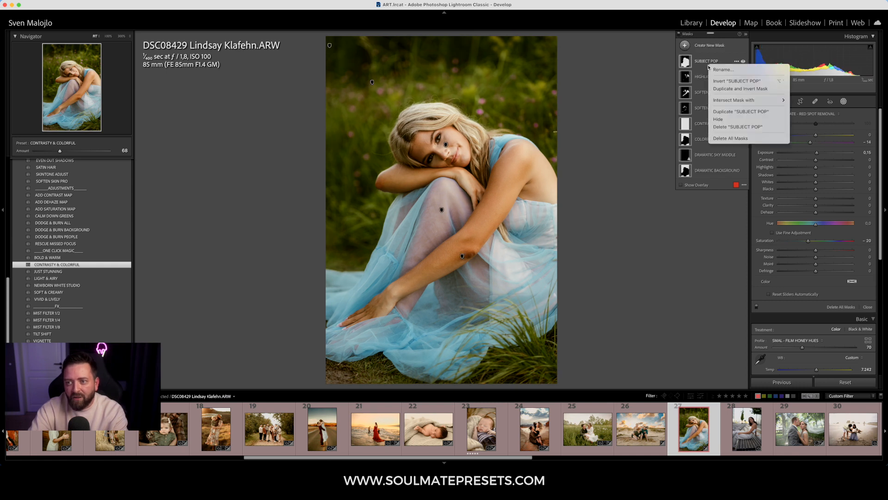
left_click(737, 139)
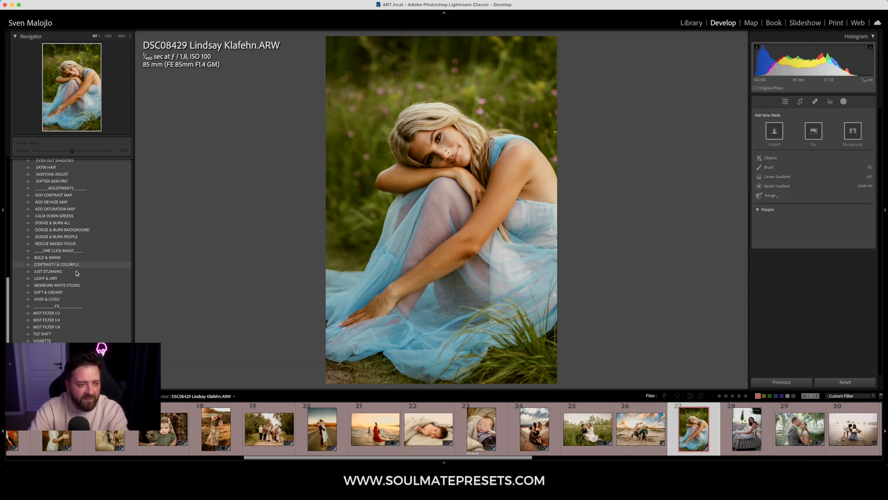
- Try the JUST STUNNING preset at an amount of 40 on the blue dress photo and delete all its masks
left_click(67, 272)
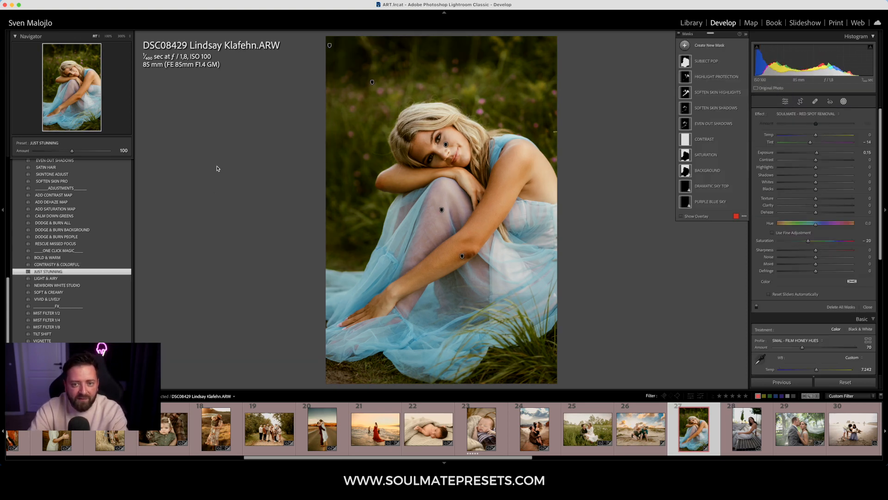
left_click_drag(72, 150, 50, 159)
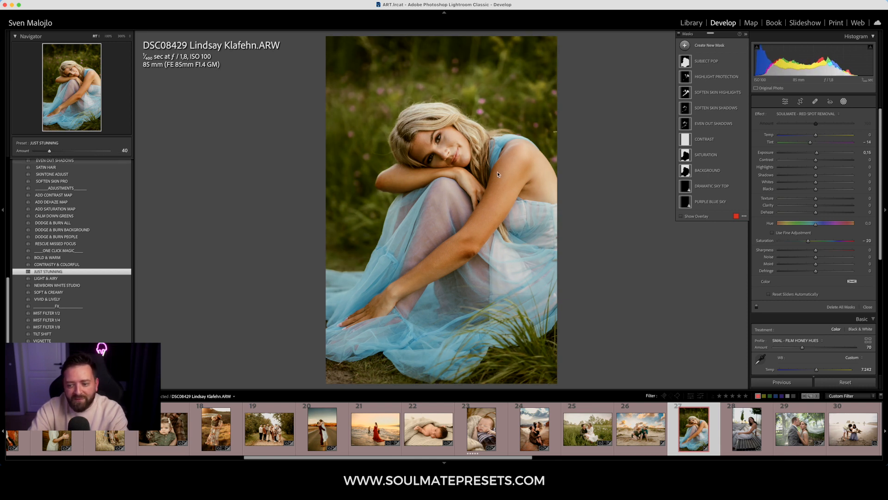
right_click(702, 152)
left_click(721, 223)
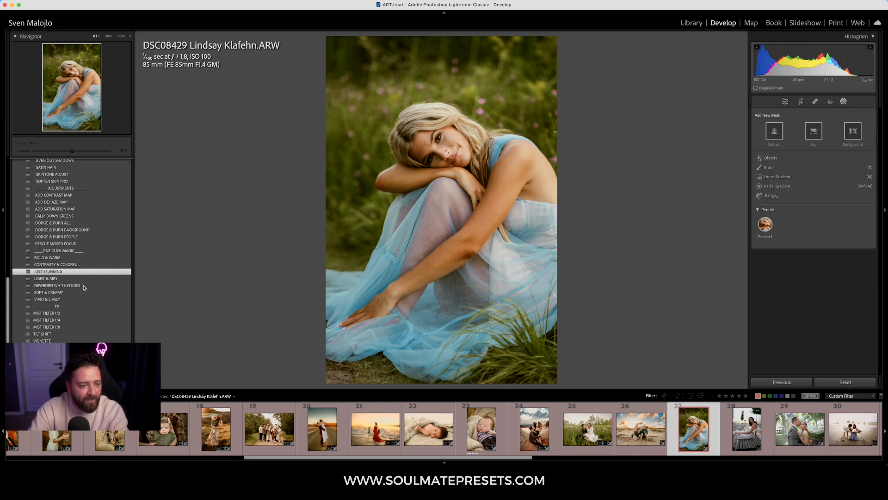
- Try the LIGHT & AIRY preset at an amount of 159, comparing the photo with and without its masks before deleting them all
left_click(61, 279)
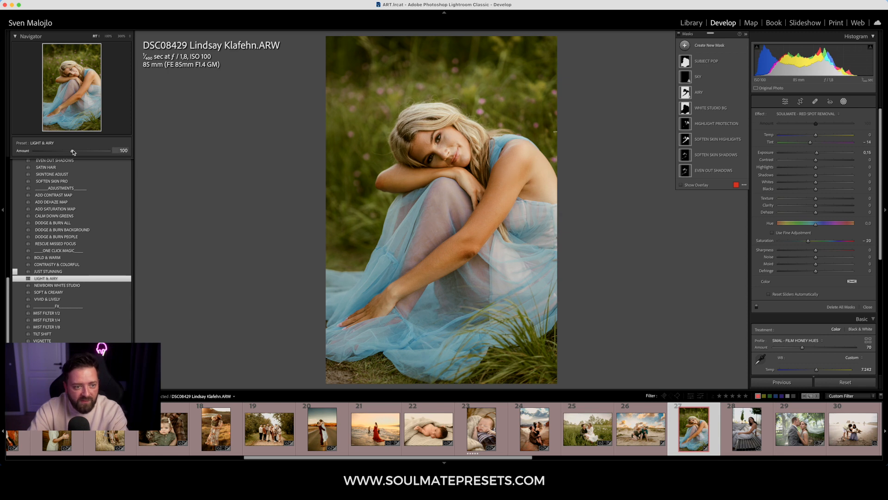
left_click_drag(85, 154, 89, 156)
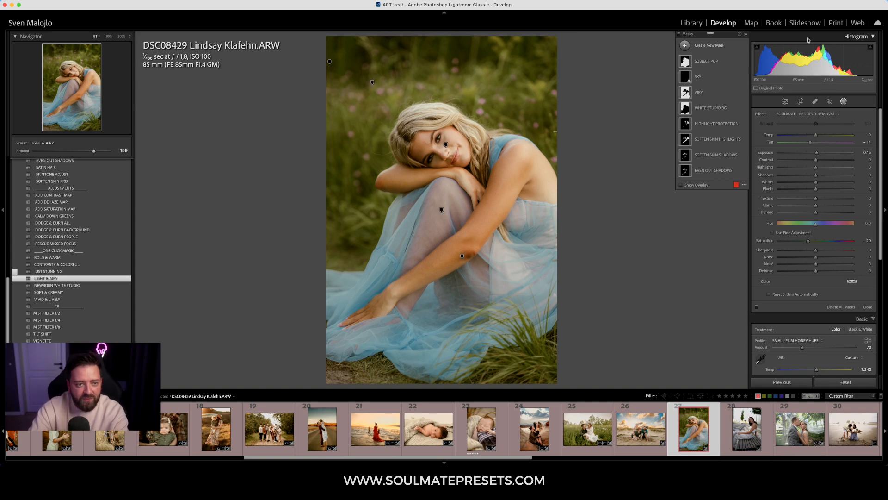
left_click(679, 37)
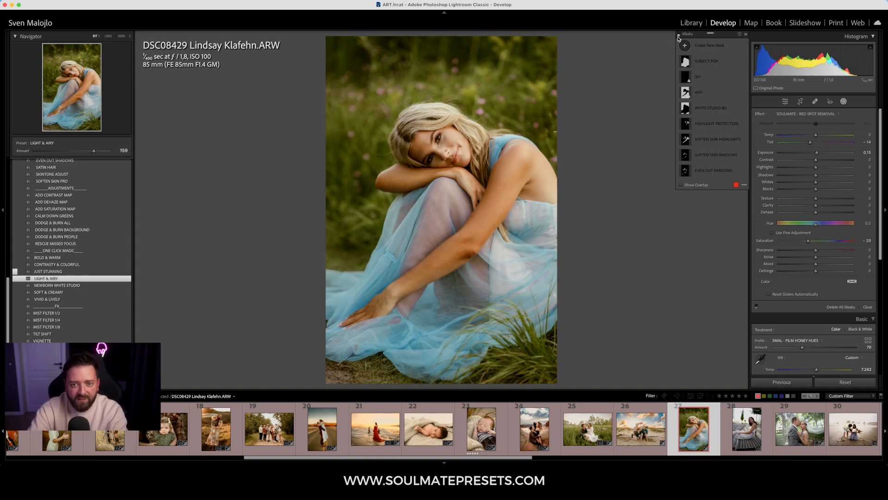
left_click(679, 37)
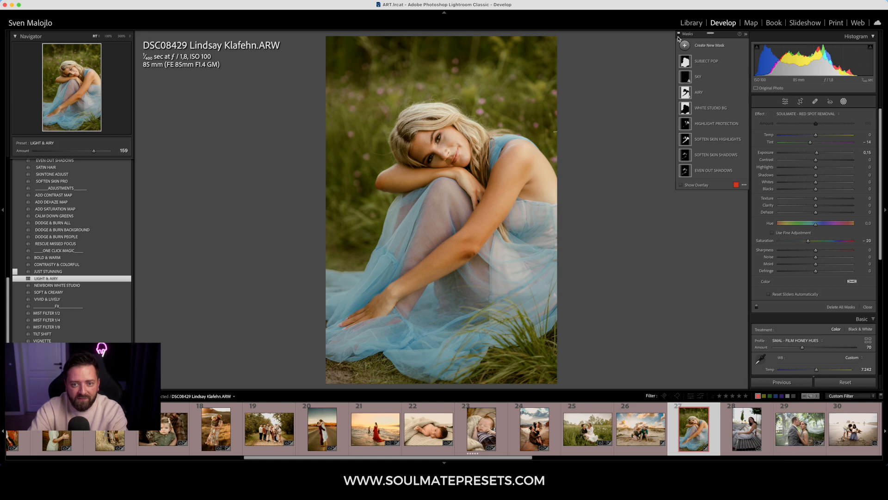
left_click(678, 37)
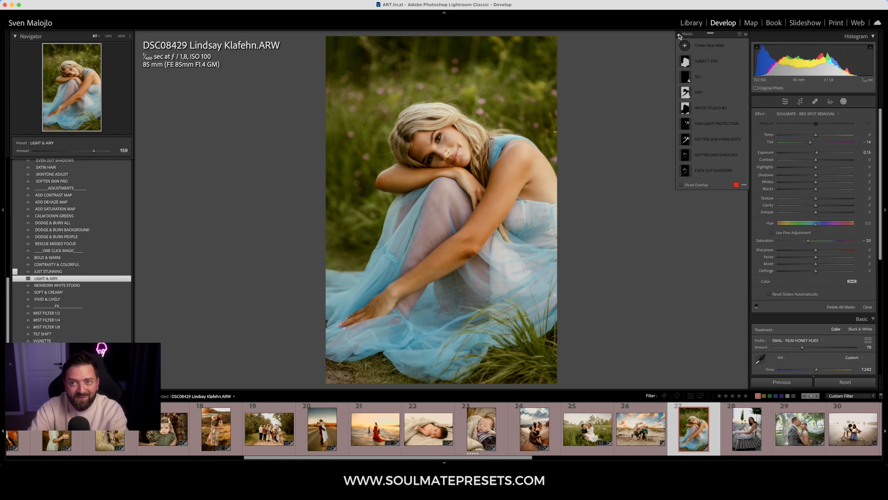
left_click(678, 37)
left_click(679, 37)
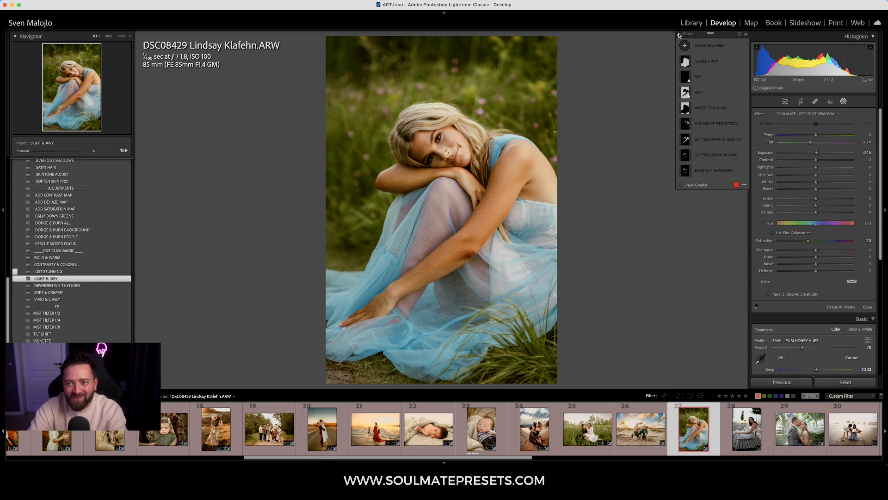
left_click(679, 36)
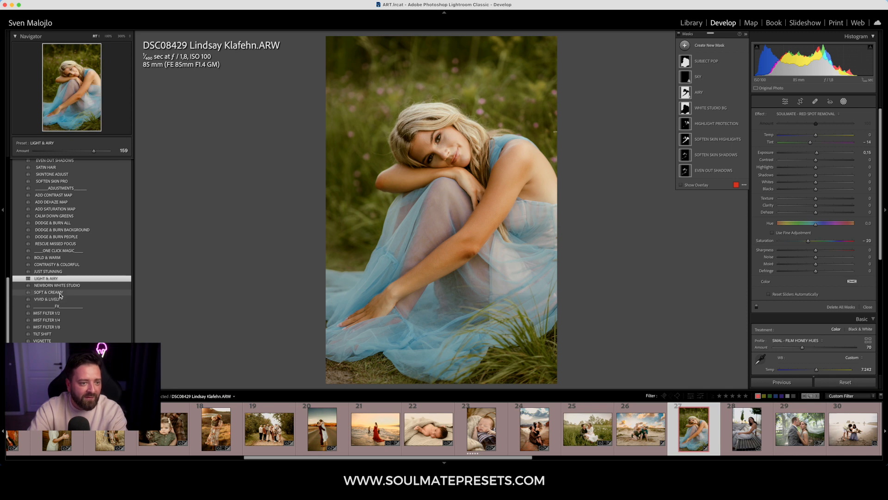
right_click(717, 125)
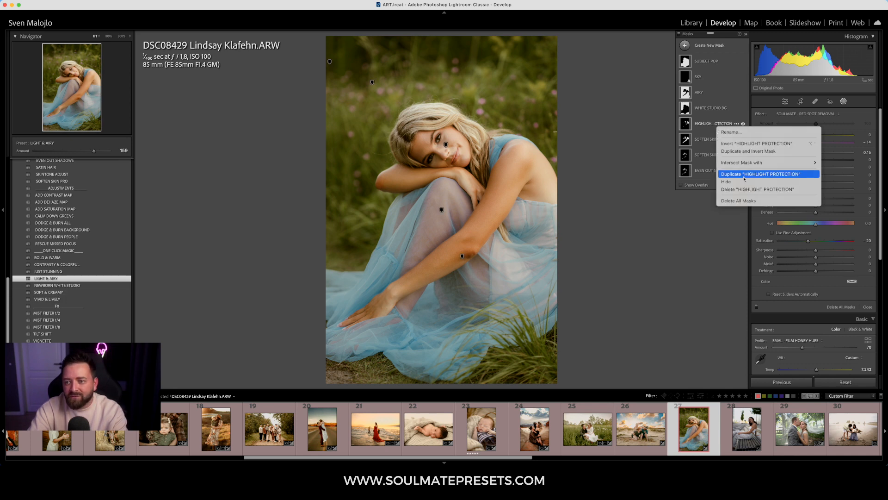
left_click(741, 201)
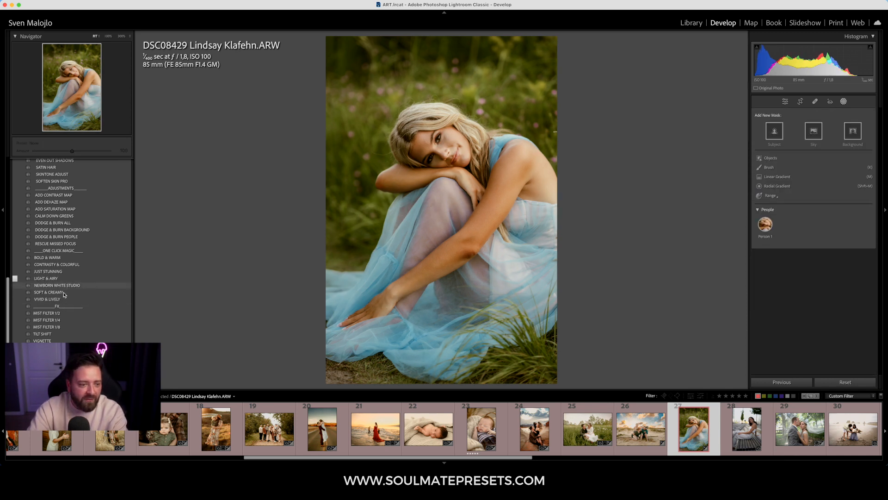
- Apply the VIVID & LIVELY preset at an amount of 152 and set the blue dress photo's exposure to +0.40
left_click(51, 299)
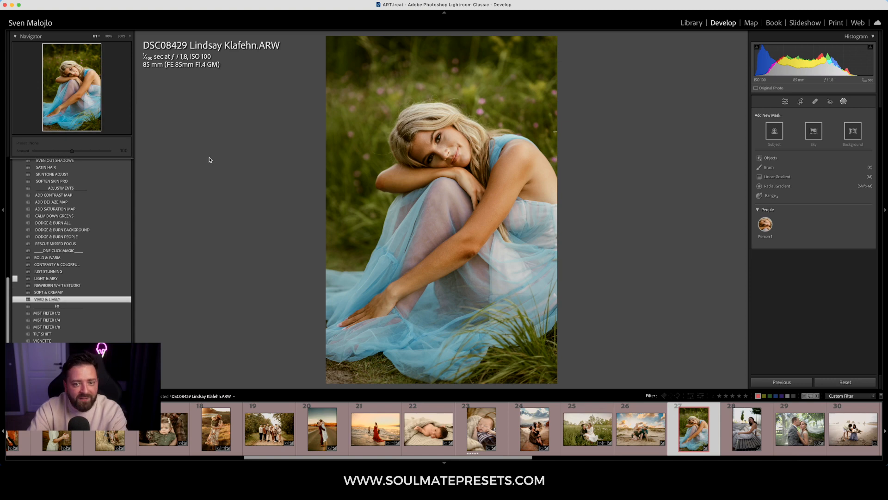
left_click_drag(72, 151, 92, 160)
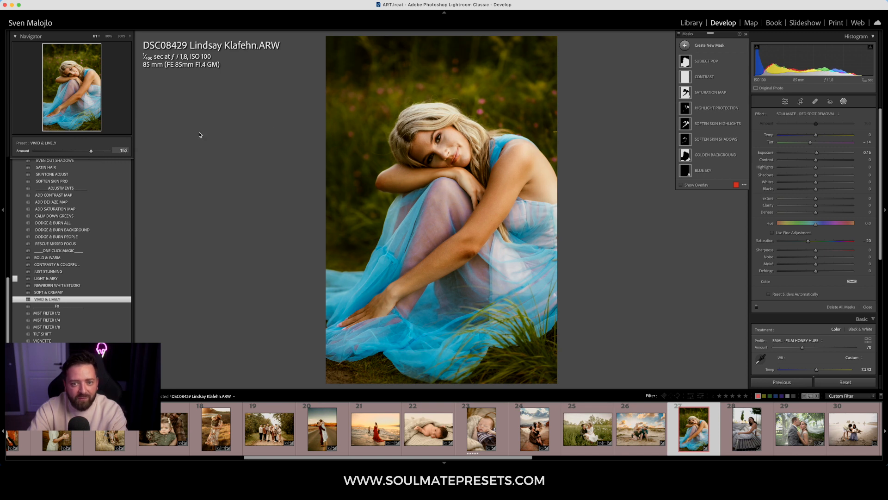
left_click(844, 102)
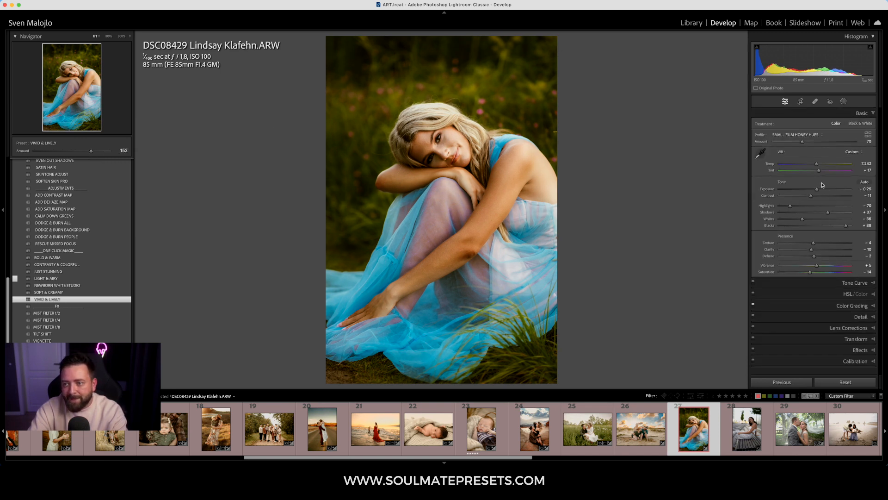
left_click_drag(817, 192, 818, 193)
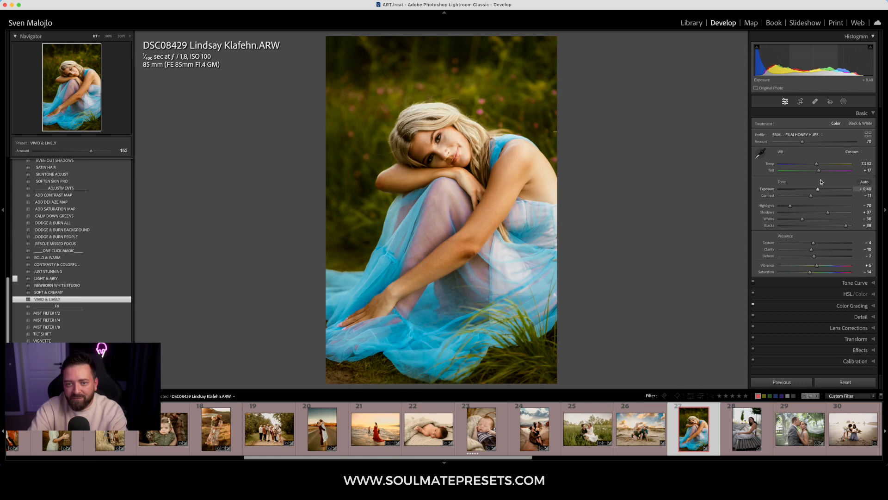
left_click(844, 102)
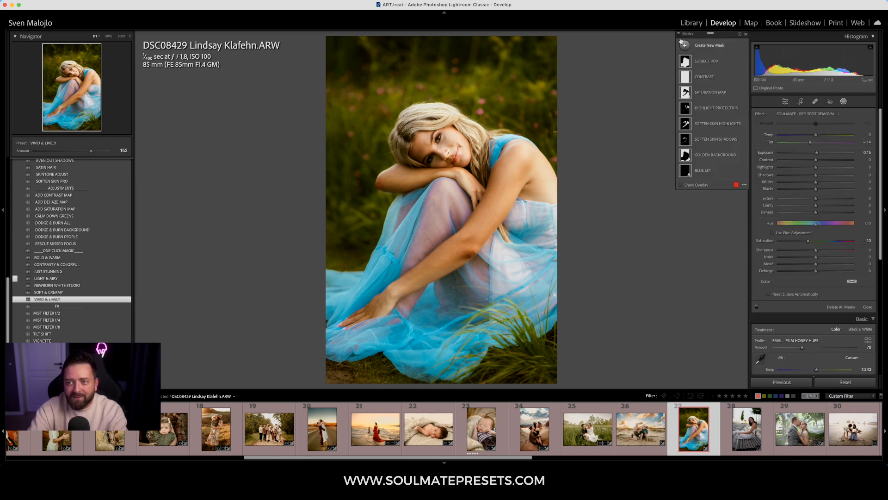
- Compare the blue dress photo with and without the VIVID & LIVELY masks several times
left_click(679, 36)
left_click(679, 37)
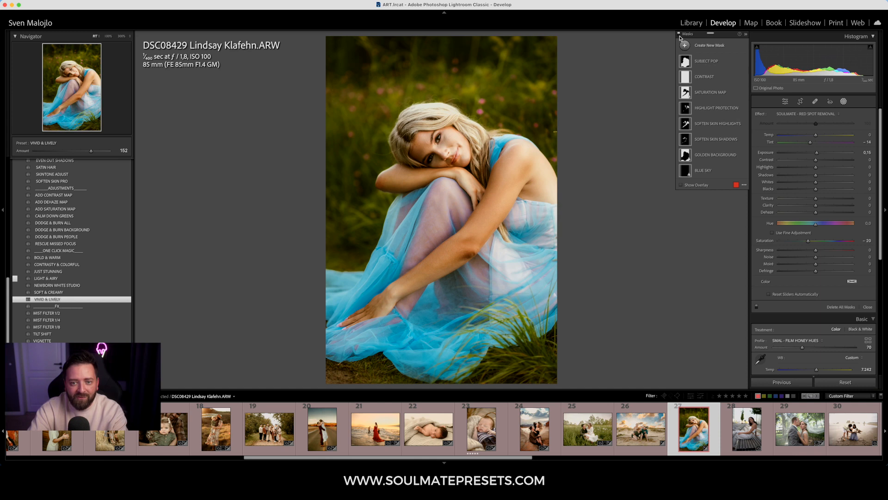
left_click(680, 36)
left_click(680, 36)
left_click(680, 37)
left_click(679, 37)
left_click(679, 37)
left_click(680, 36)
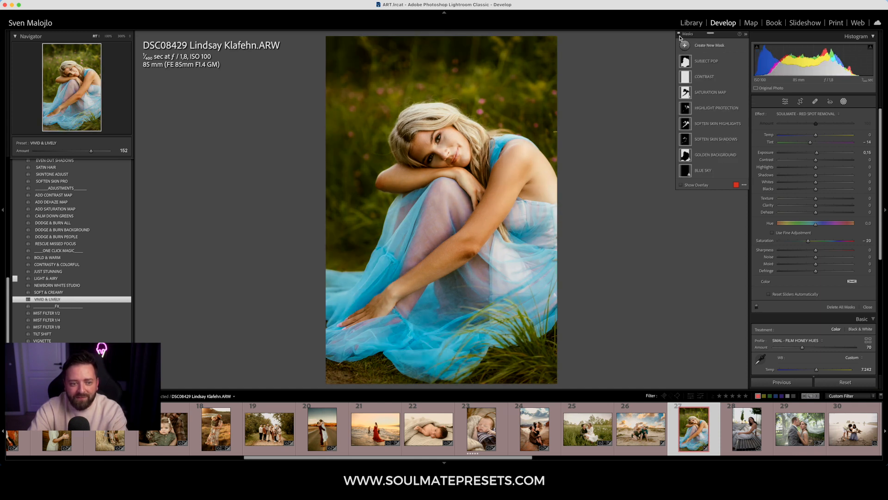
- Replace all VIVID & LIVELY masks with the LIGHT & AIRY preset and set the blue dress photo's exposure to +0.25
right_click(723, 137)
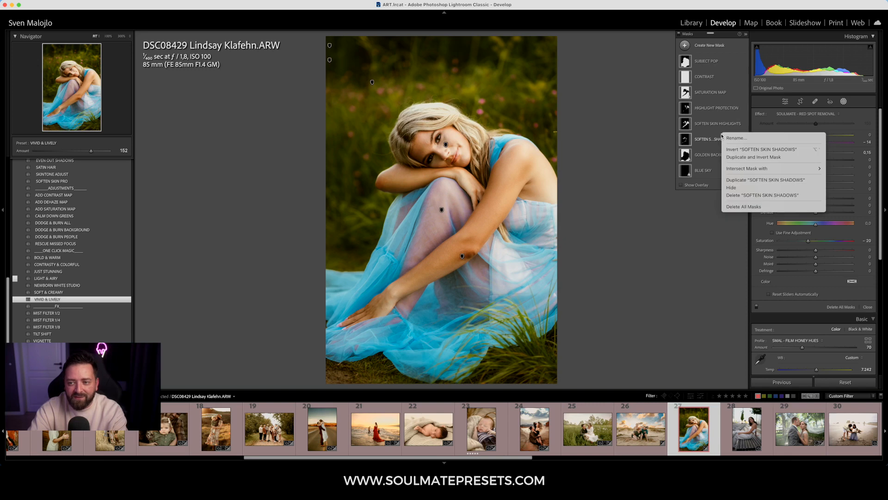
left_click(768, 206)
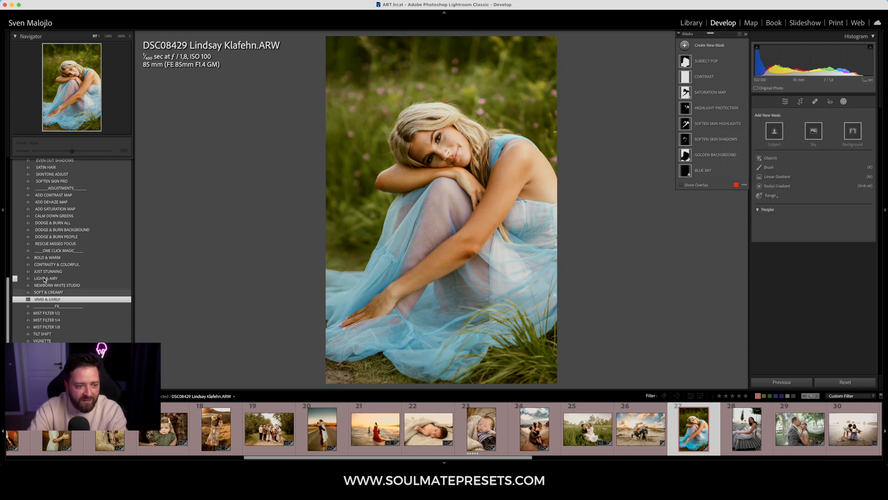
left_click(45, 279)
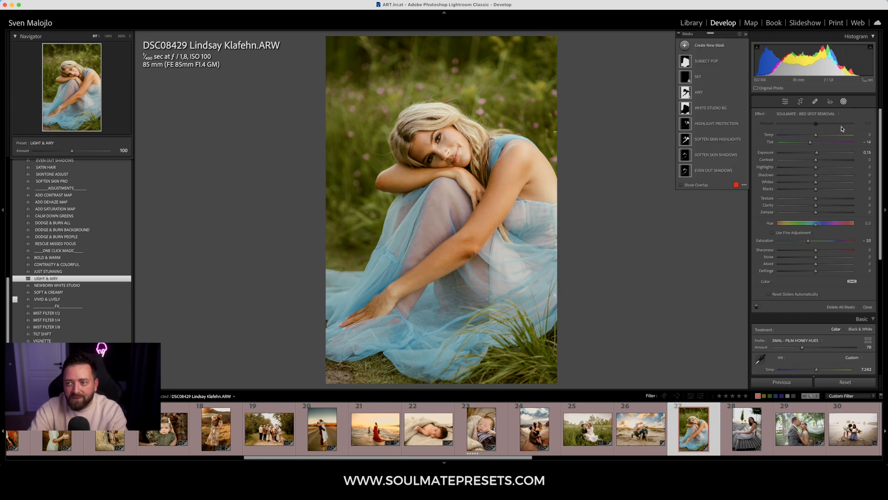
left_click(844, 102)
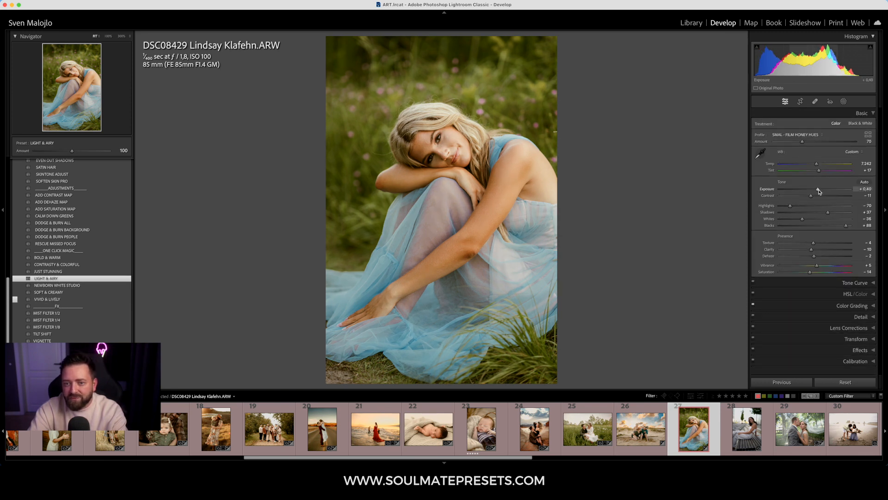
left_click_drag(819, 190, 818, 190)
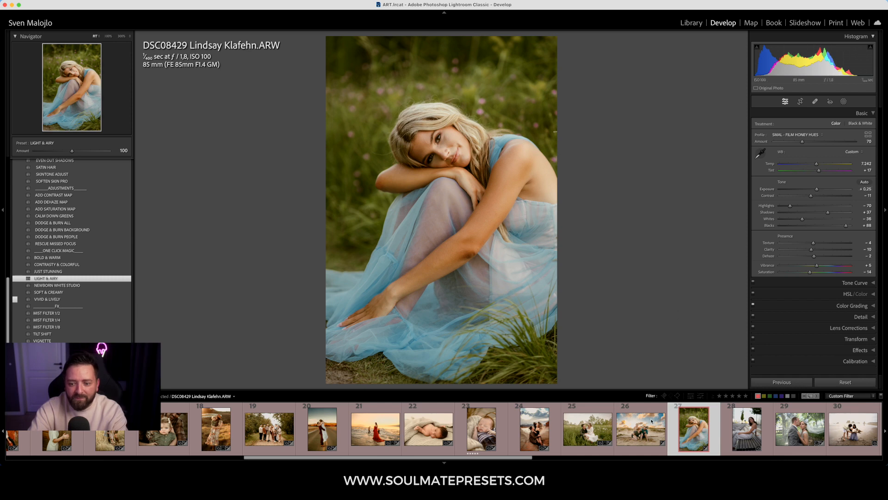
- Open the photo of the woman sitting on the bench and expand the HONEY HUE PRESETS group instead of the AI masks group
left_click(764, 441)
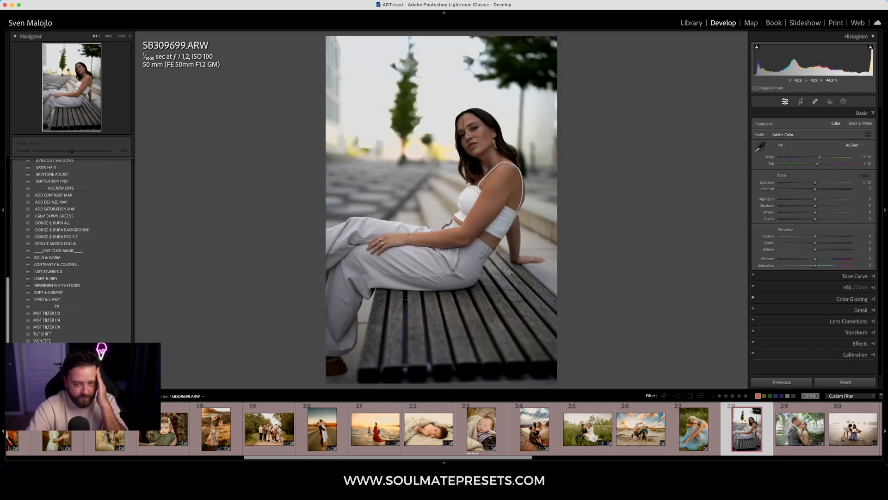
scroll(26, 204, "up", 3)
scroll(27, 203, "up", 10)
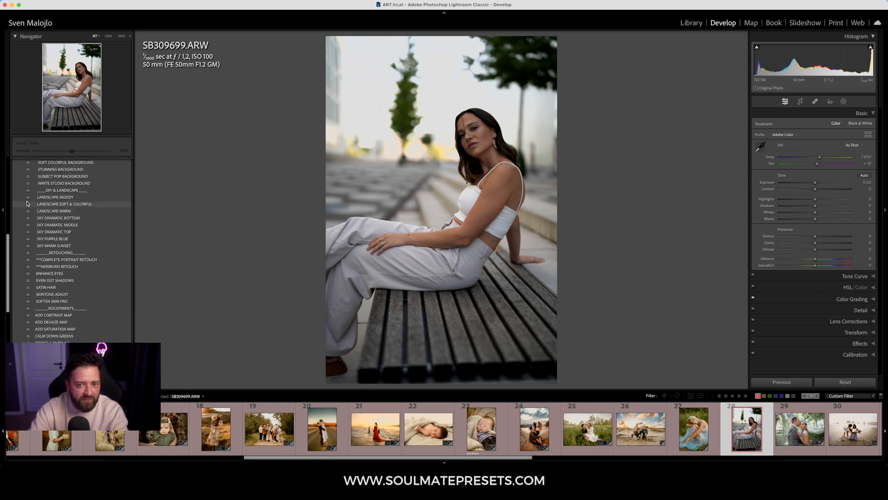
left_click(20, 196)
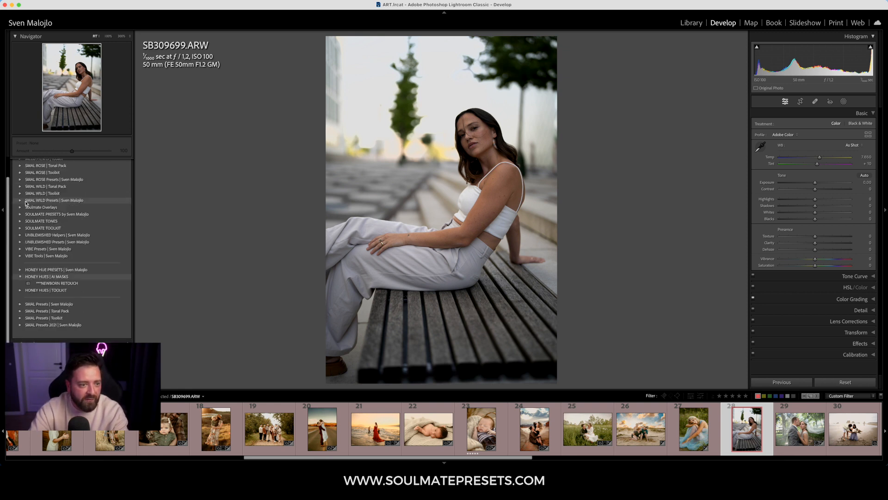
left_click(20, 283)
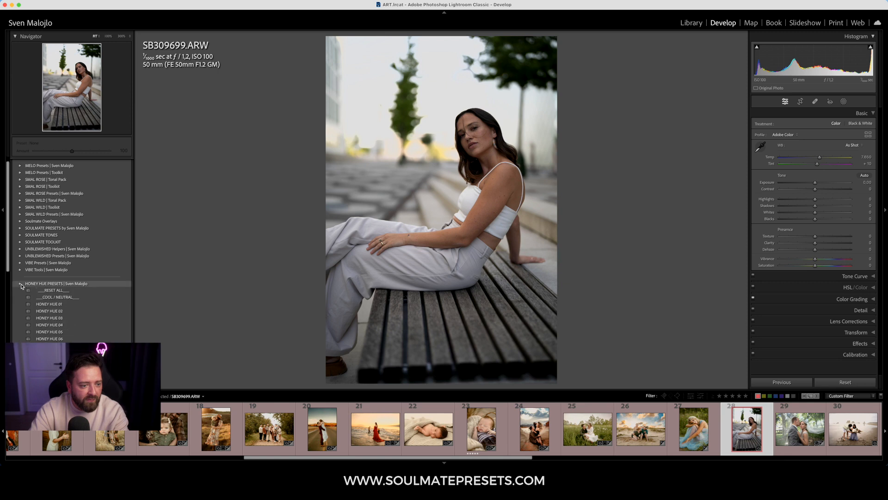
scroll(65, 306, "down", 3)
scroll(68, 318, "down", 3)
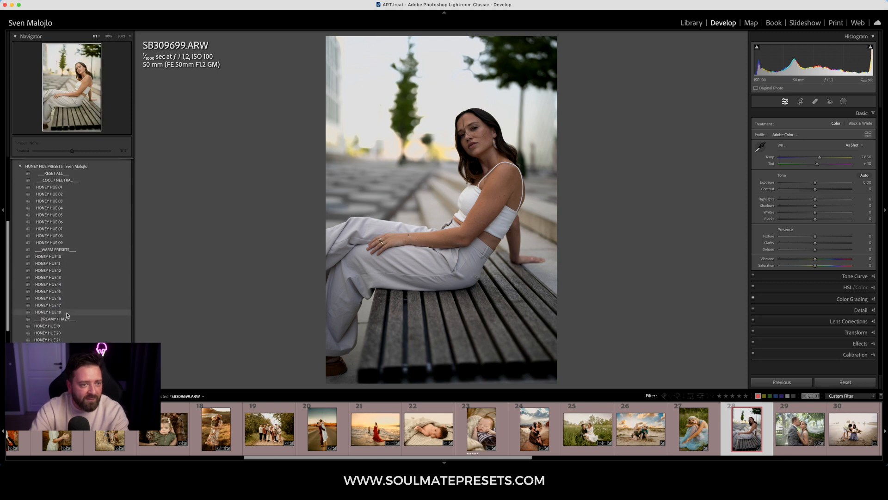
- Try the cool and neutral presets HONEY HUE 01 through 09 on the bench photo
left_click(66, 188)
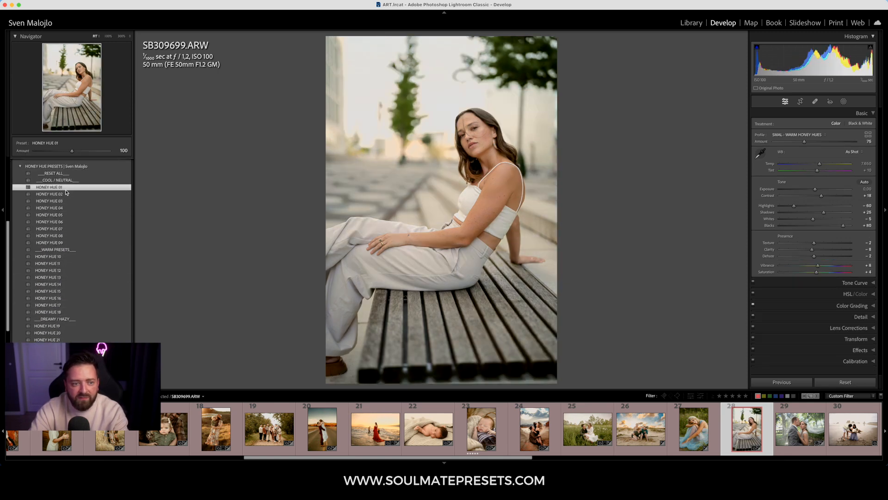
left_click(66, 194)
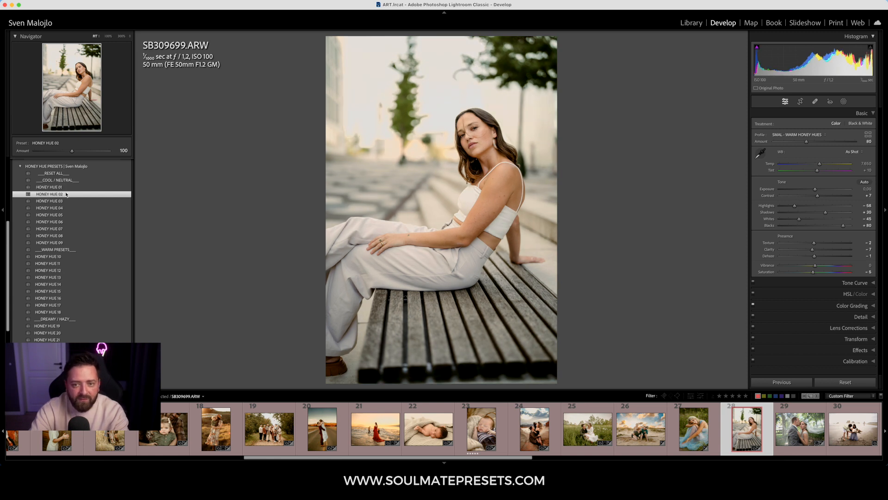
left_click(68, 201)
left_click(67, 210)
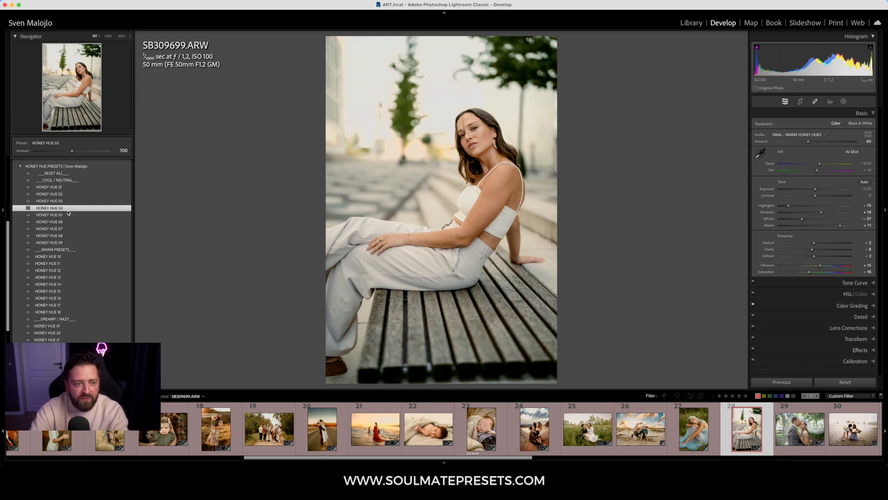
left_click(69, 215)
left_click(69, 223)
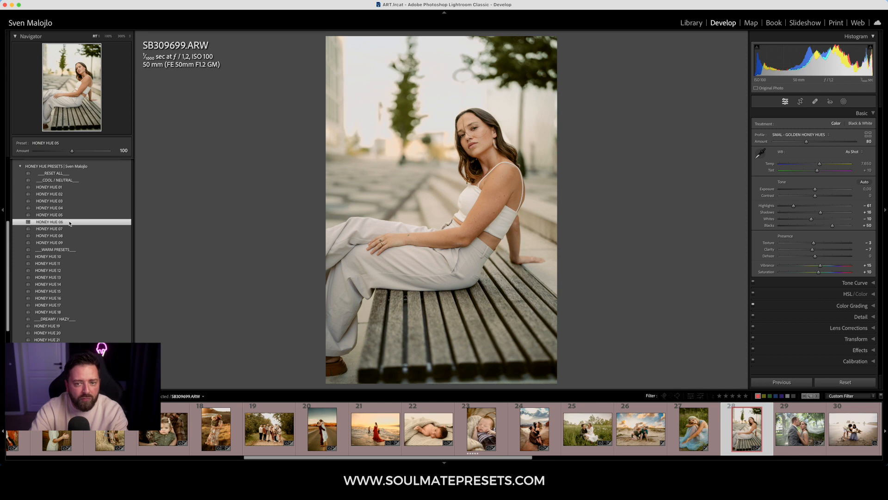
left_click(72, 230)
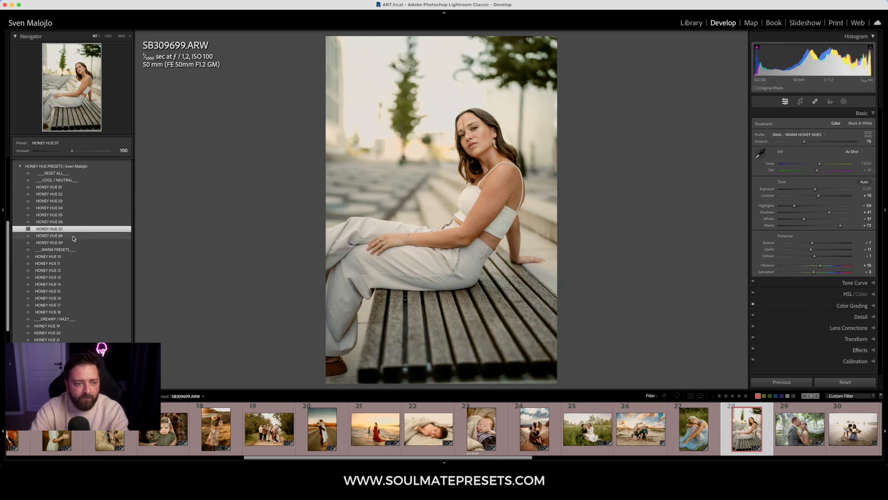
left_click(73, 236)
left_click(72, 242)
- Try the warm presets HONEY HUE 10 through 18 on the bench photo one after another
scroll(73, 243, "down", 1)
left_click(71, 244)
left_click(71, 250)
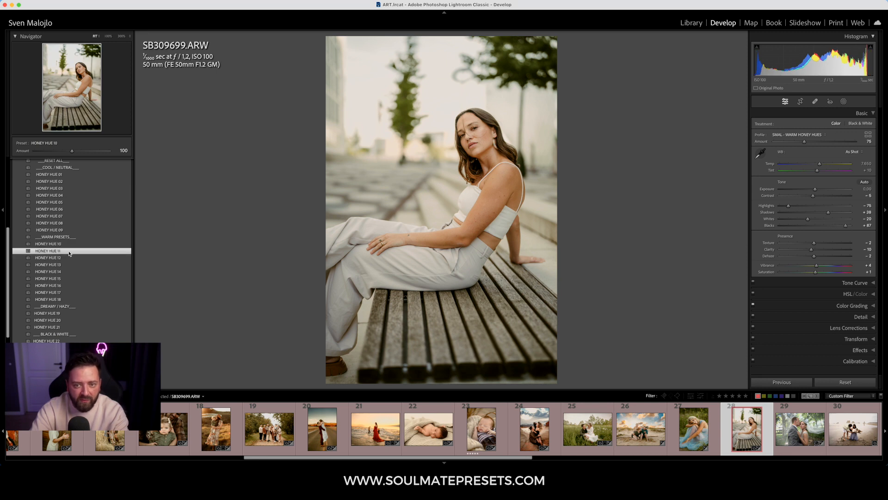
left_click(69, 258)
left_click(69, 265)
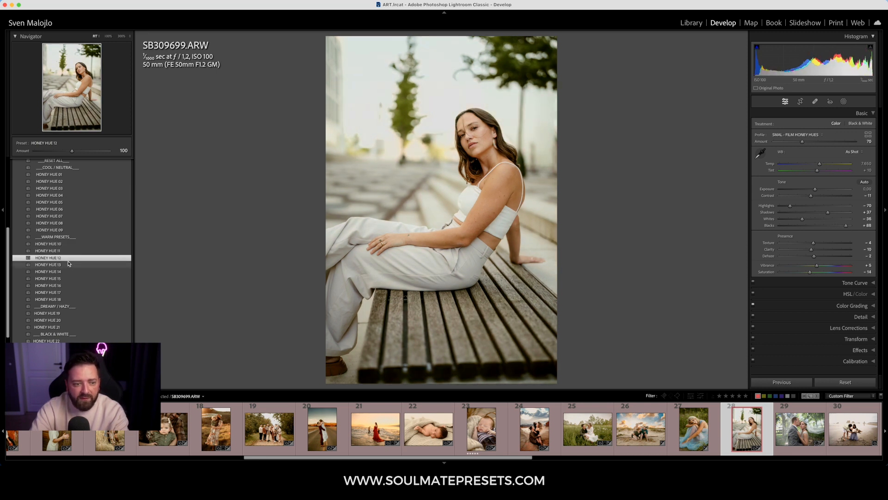
left_click(68, 272)
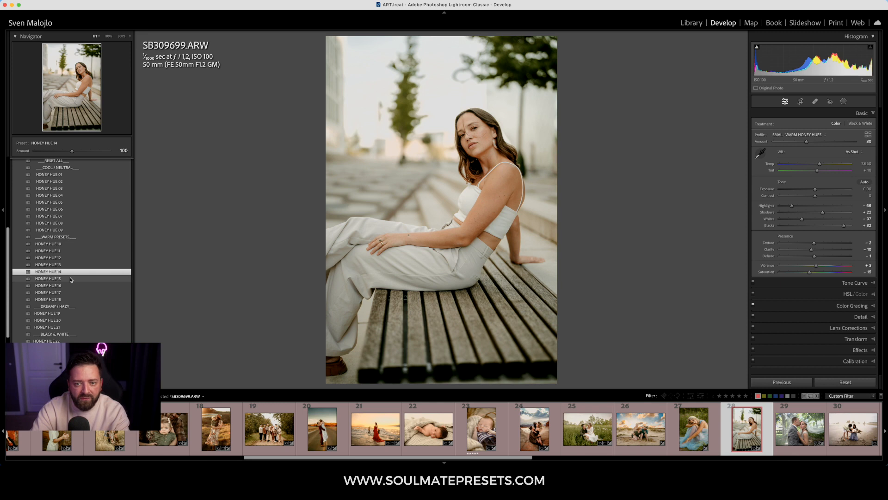
left_click(71, 278)
left_click(72, 285)
left_click(72, 292)
left_click(72, 300)
- Try the dreamy and hazy presets HONEY HUE 19, 20 and 21 on the bench photo
left_click(70, 313)
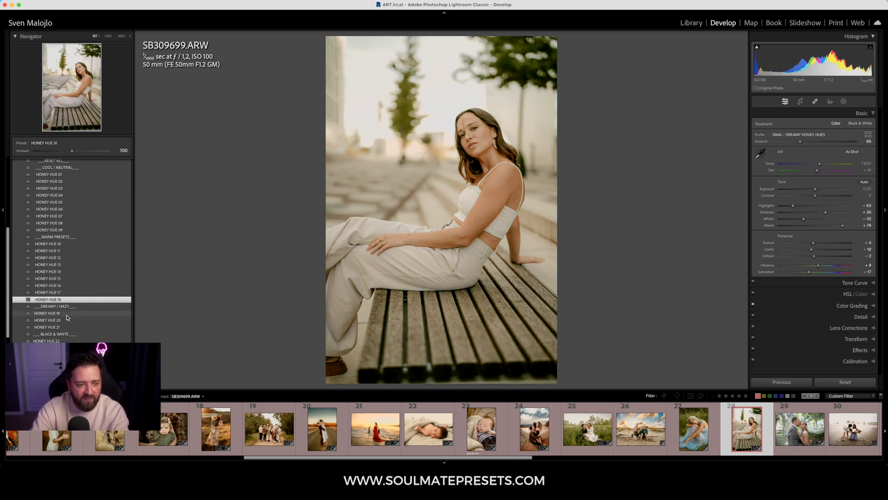
left_click(69, 321)
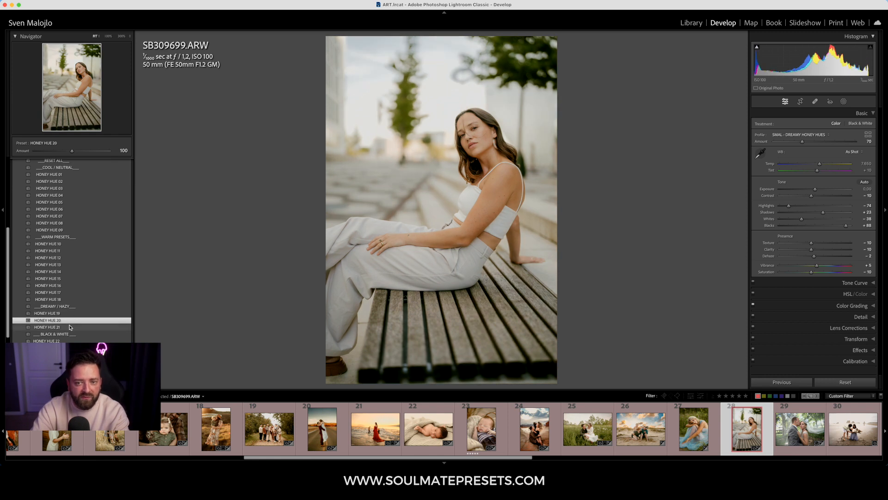
left_click(69, 327)
left_click(70, 313)
left_click(70, 327)
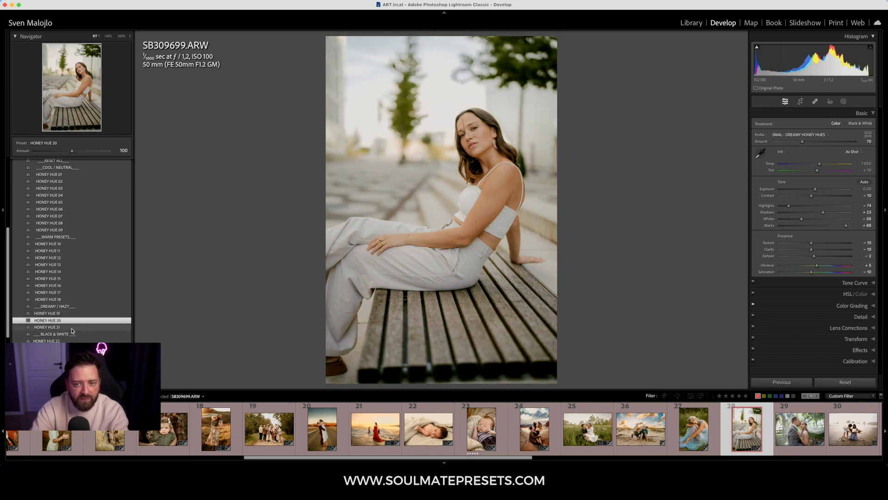
- Apply HONEY HUE 11 to the bench photo and set its temperature to 9.181 and exposure to +0.05
left_click(70, 250)
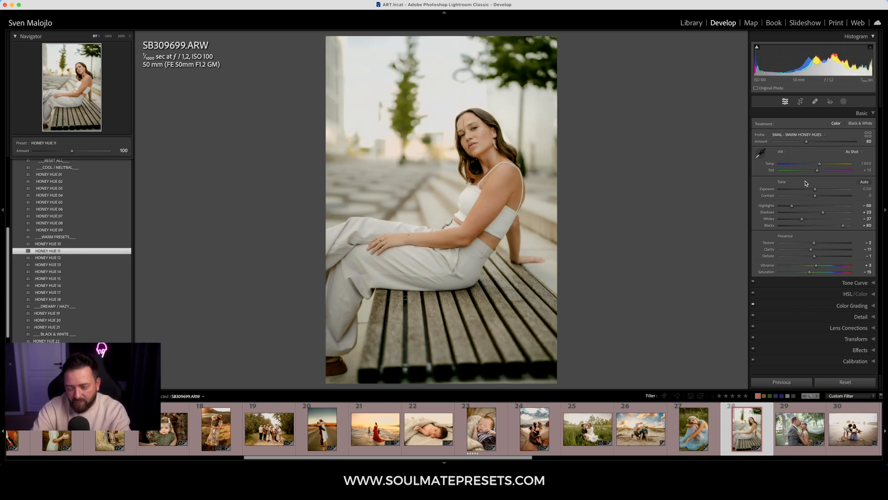
left_click_drag(822, 164, 828, 167)
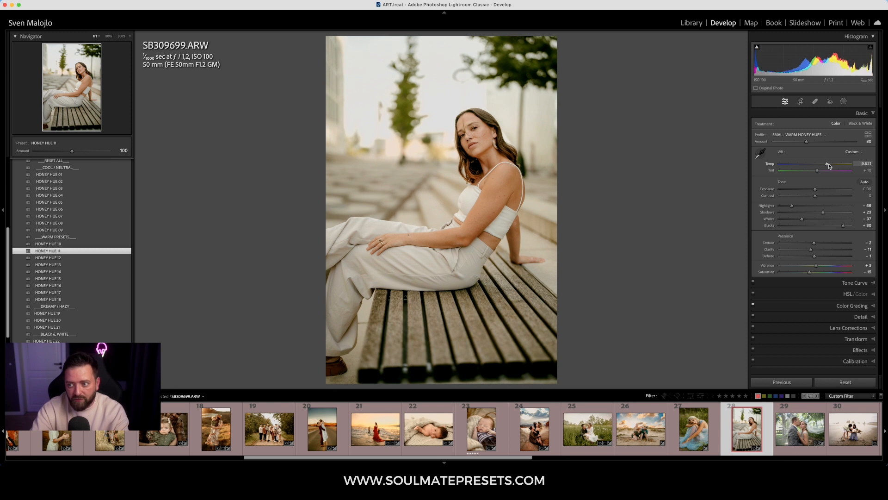
left_click_drag(817, 187, 815, 190)
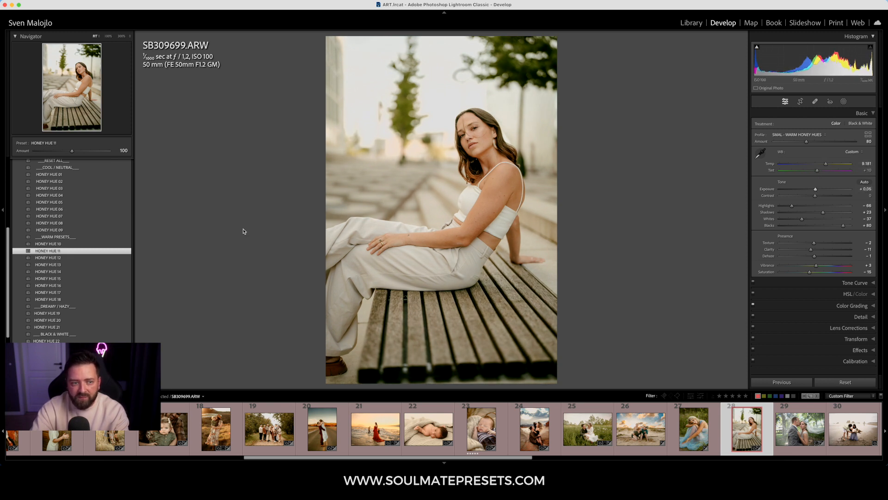
- Collapse the HONEY HUE PRESETS group and expand HONEY HUES | AI MASKS down to the one-click magic presets
scroll(27, 189, "up", 3)
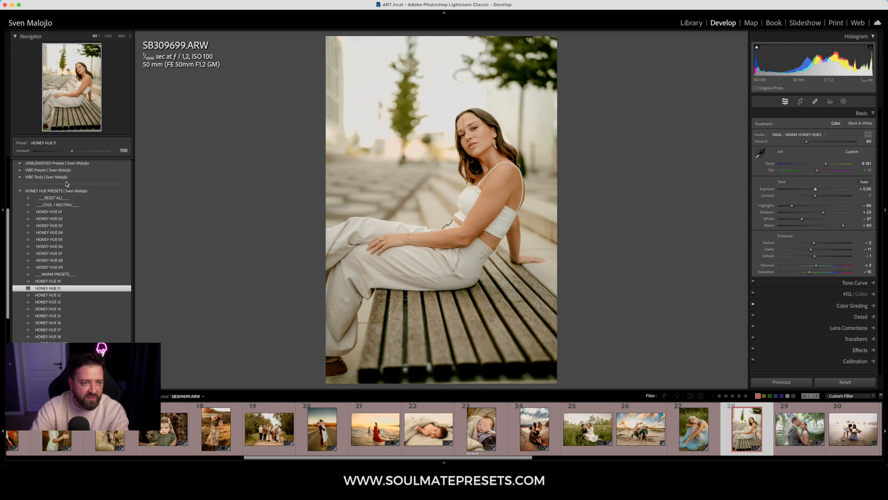
left_click(21, 191)
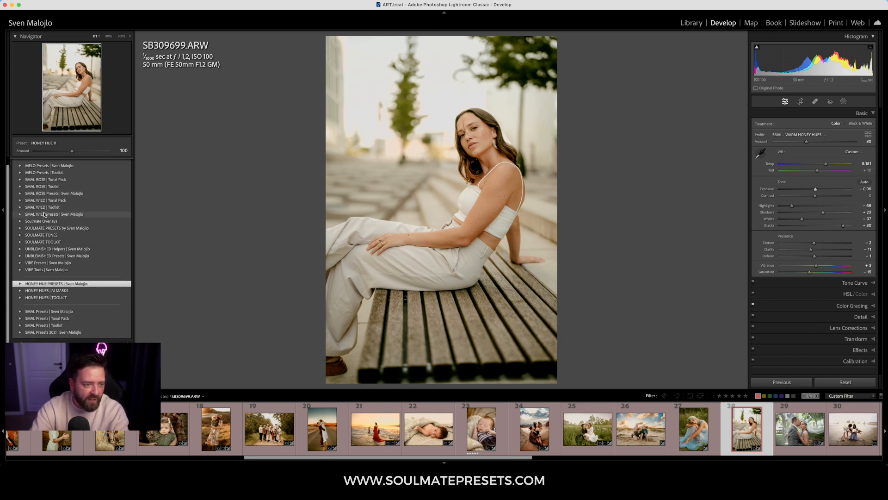
left_click(21, 292)
scroll(37, 273, "down", 6)
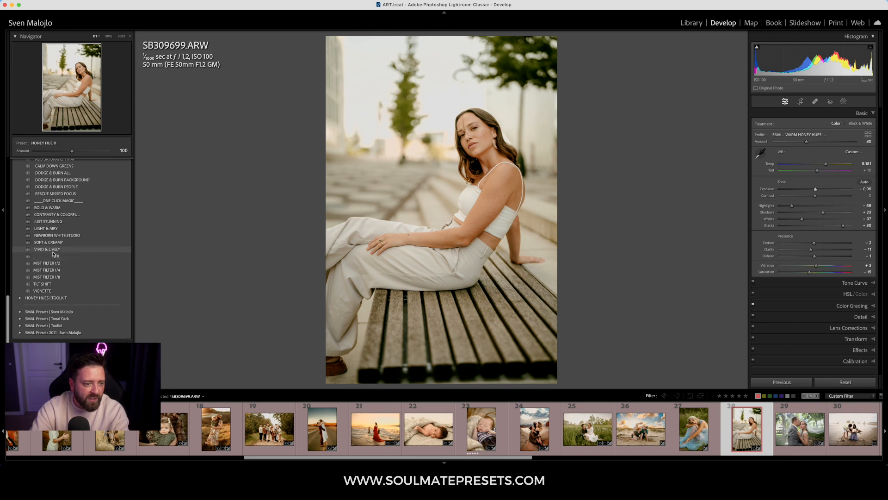
- Try the BOLD & WARM preset on the bench photo, examine its masks and delete them all
left_click(56, 208)
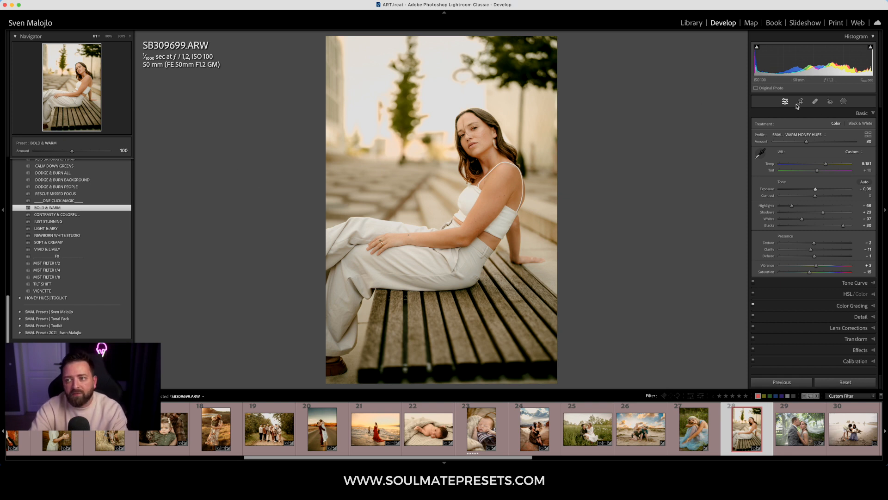
left_click(843, 102)
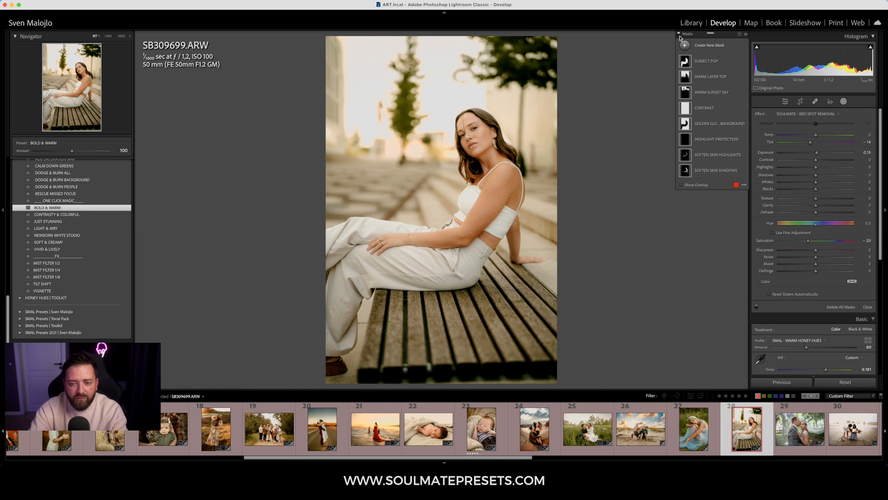
right_click(693, 55)
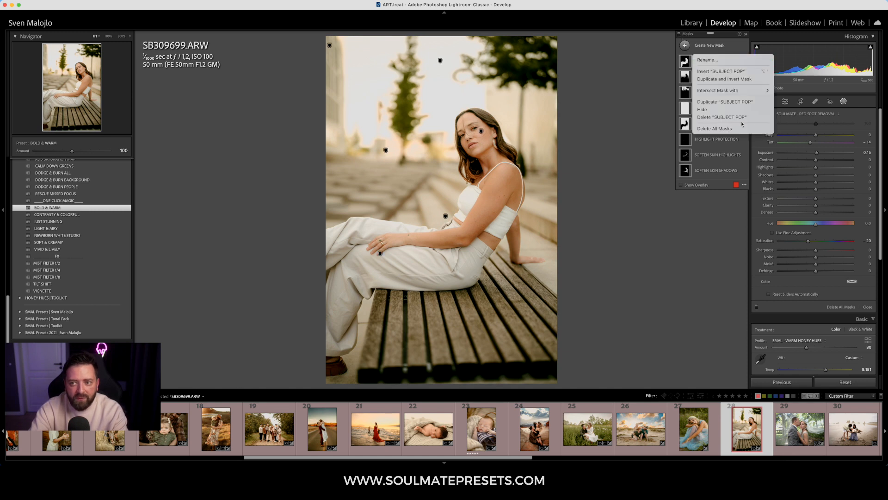
left_click(731, 128)
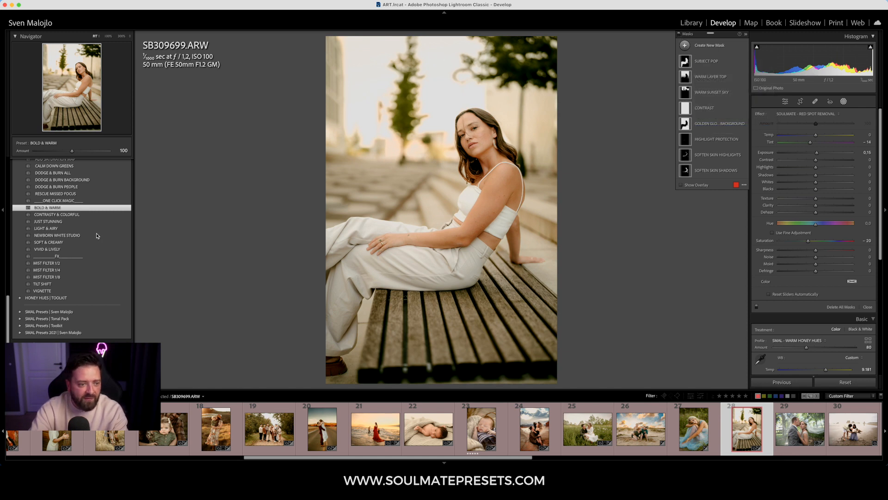
- Apply the CONTRASTY & COLORFUL preset to the bench photo and compare it with and without its masks
left_click(78, 215)
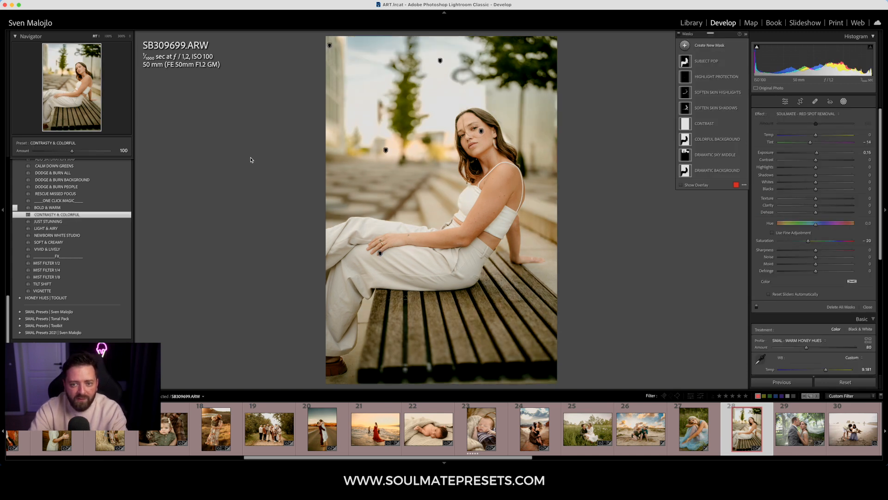
left_click(679, 34)
left_click(679, 35)
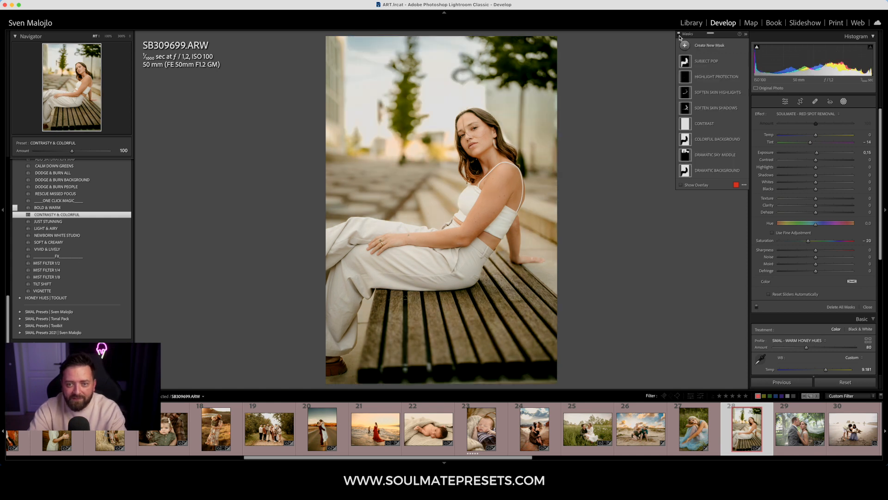
- Toggle the visibility of all masks repeatedly to compare the bench photo before and after the CONTRASTY & COLORFUL masking
left_click(680, 35)
left_click(679, 35)
left_click(679, 35)
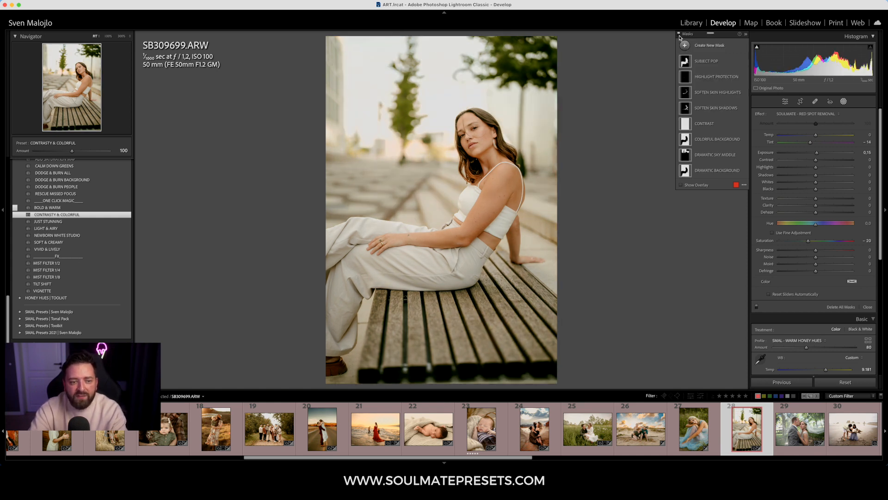
left_click(679, 34)
left_click(679, 36)
left_click(679, 35)
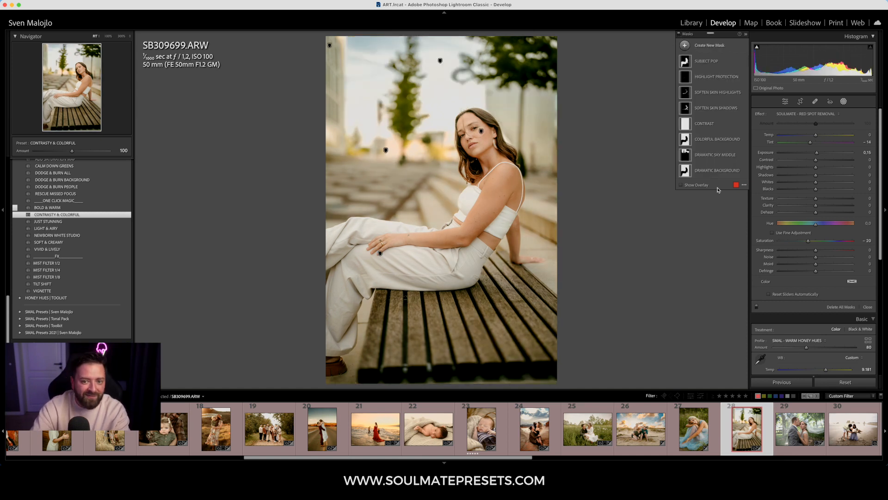
left_click(679, 36)
left_click(679, 36)
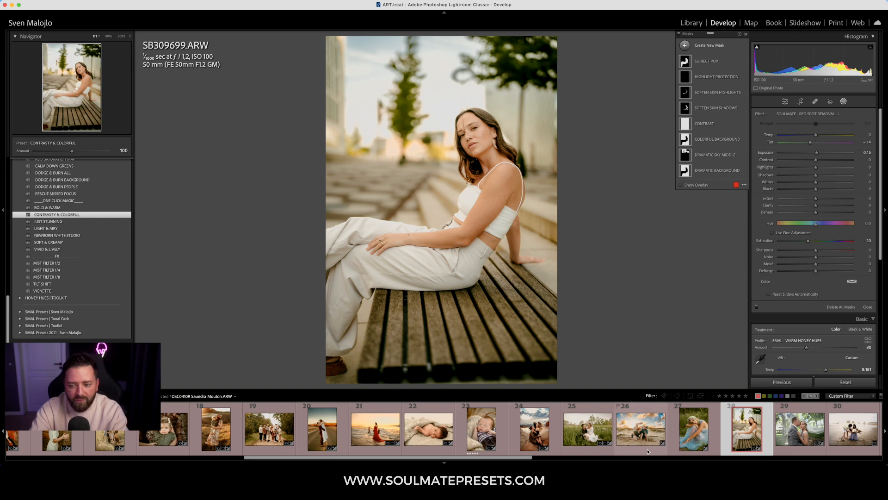
- Open the wedding photo of the couple under the flowing veil and exit masking to return to the basic adjustments
left_click_drag(527, 458, 683, 462)
left_click(319, 454)
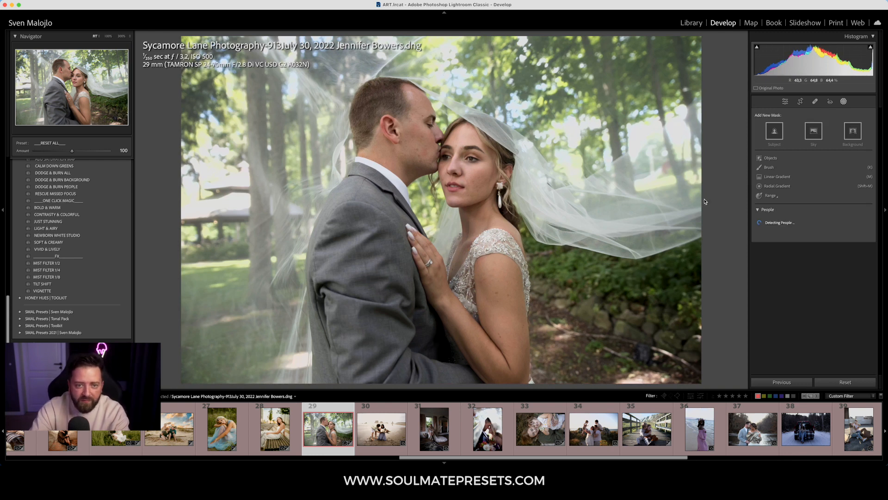
left_click_drag(817, 147, 819, 147)
key("Return")
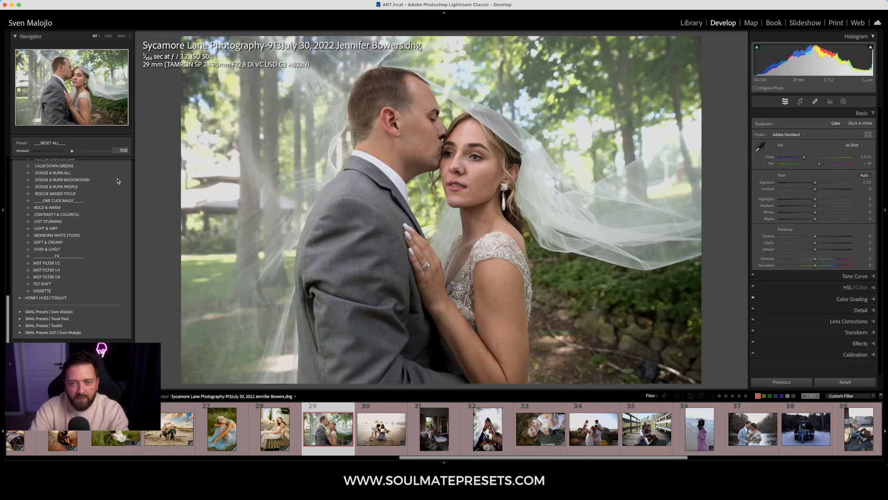
- Collapse the HONEY HUES | AI MASKS group and expand HONEY HUE PRESETS down to the warm presets
scroll(94, 225, "up", 5)
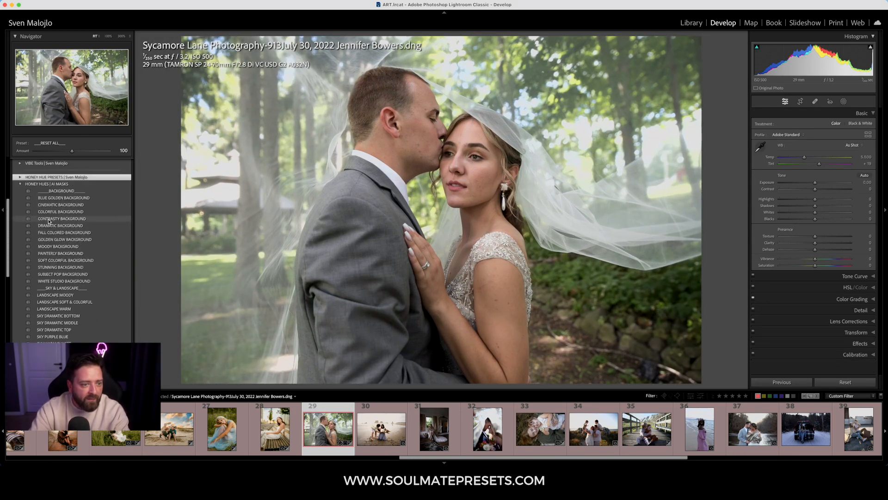
left_click(20, 223)
left_click(20, 223)
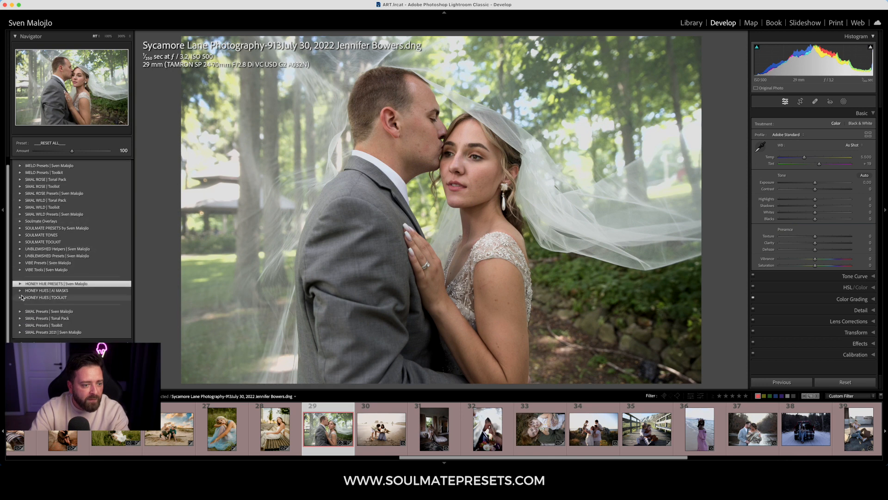
left_click(21, 283)
scroll(46, 287, "down", 4)
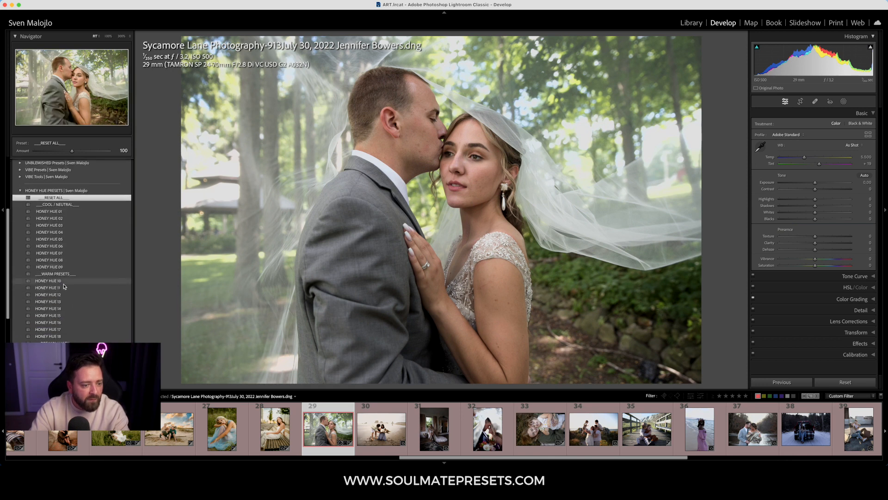
- Try the warm presets HONEY HUE 11, 12 and 13 on the wedding photo, and settle on HONEY HUE 10
left_click(66, 288)
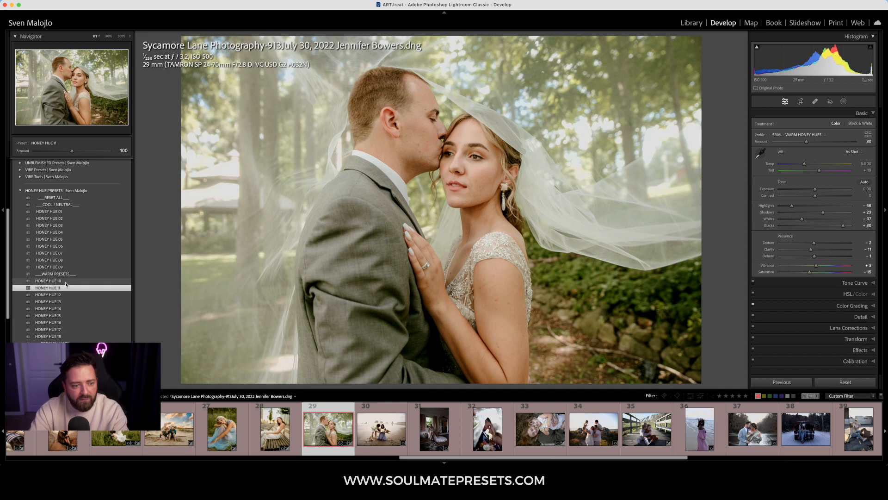
left_click(68, 294)
left_click(69, 301)
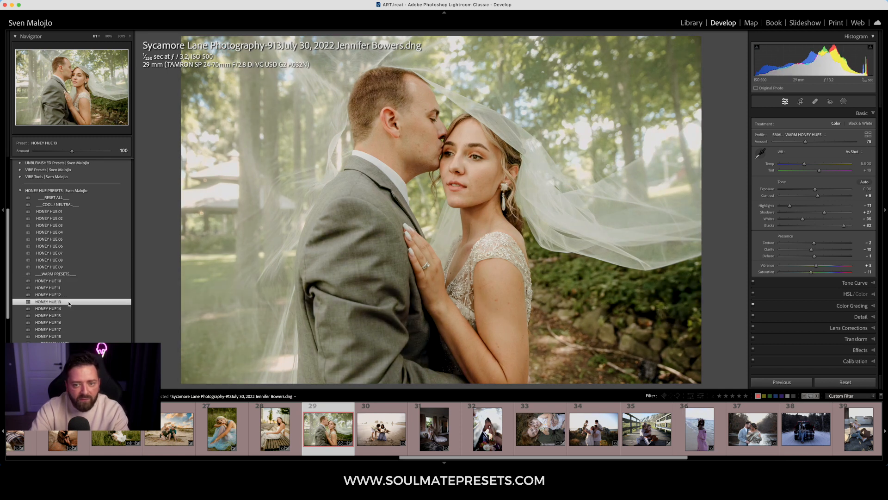
left_click(61, 282)
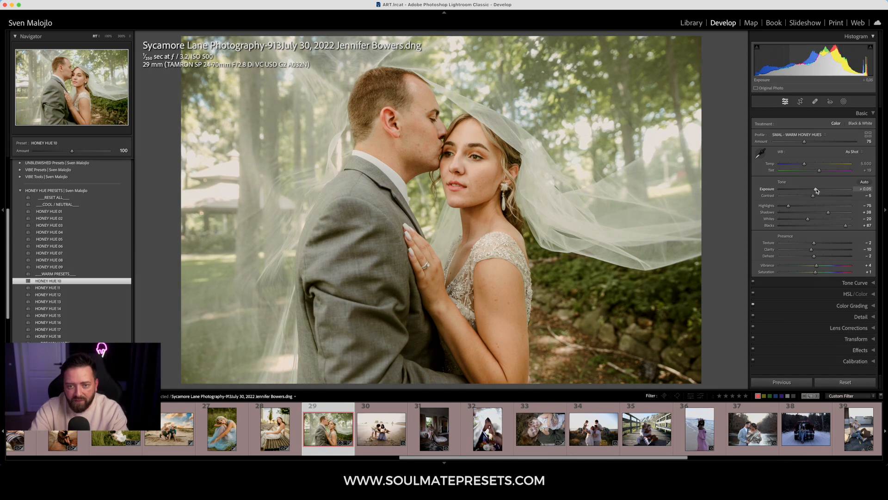
- Apply the ***COMPLETE PORTRAIT RETOUCH preset from the HONEY HUES AI masks to the wedding portrait at an amount of 144
left_click(22, 190)
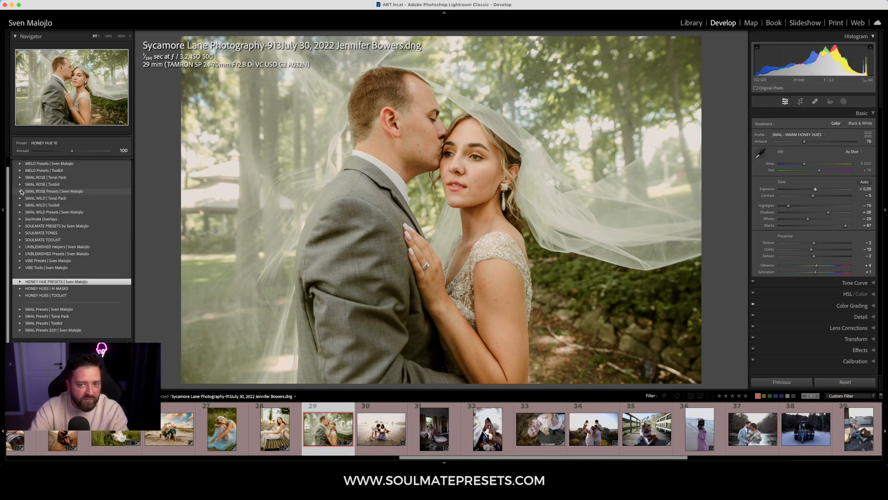
left_click(20, 291)
scroll(67, 262, "down", 10)
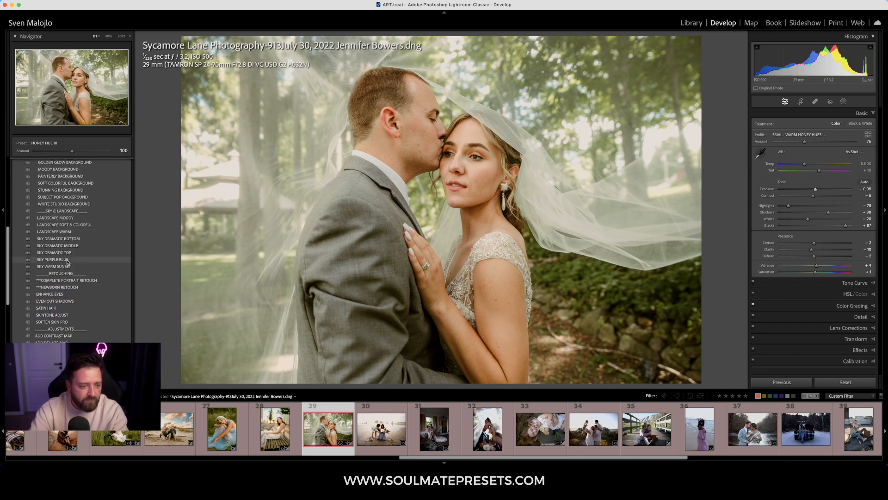
left_click(72, 280)
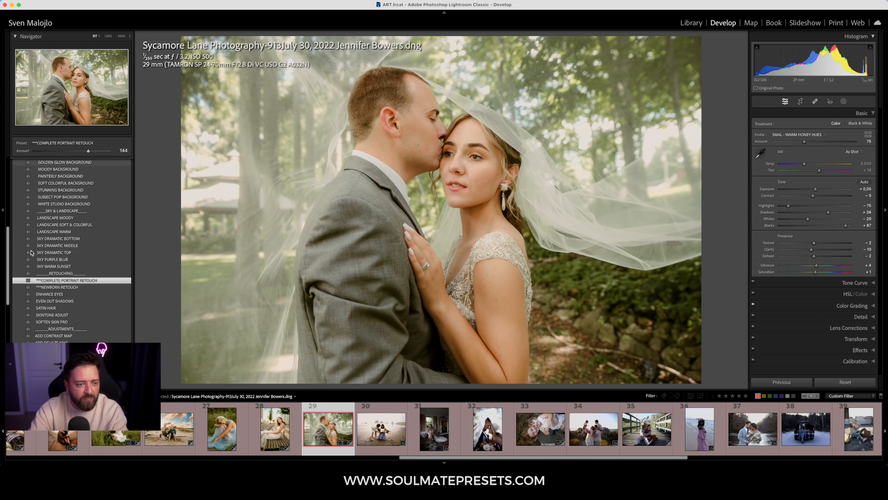
- Apply the SOFT COLORFUL BACKGROUND AI mask preset to the wedding portrait and reduce its amount to 38
scroll(32, 253, "up", 2)
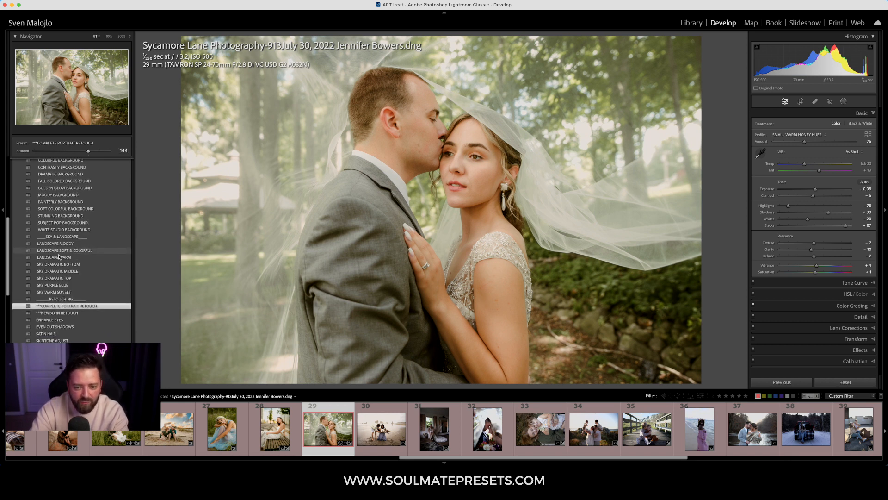
scroll(64, 256, "down", 2)
scroll(70, 253, "down", 1)
scroll(83, 274, "down", 5)
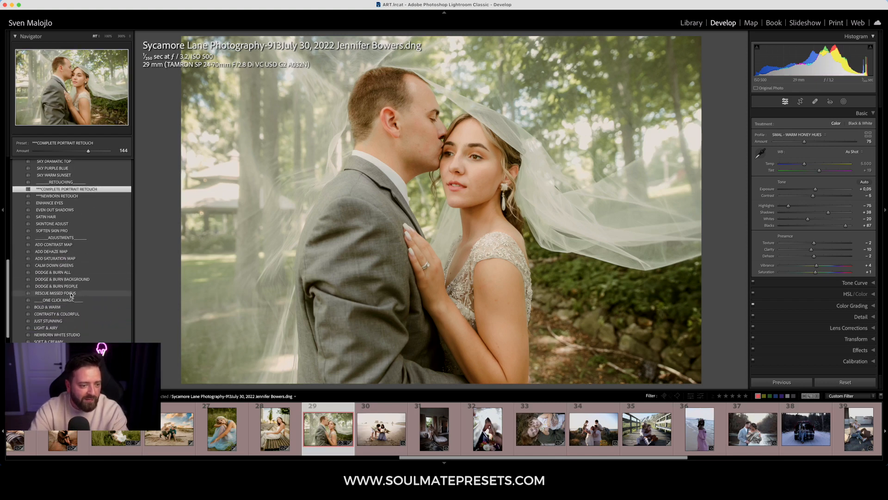
scroll(70, 303, "down", 1)
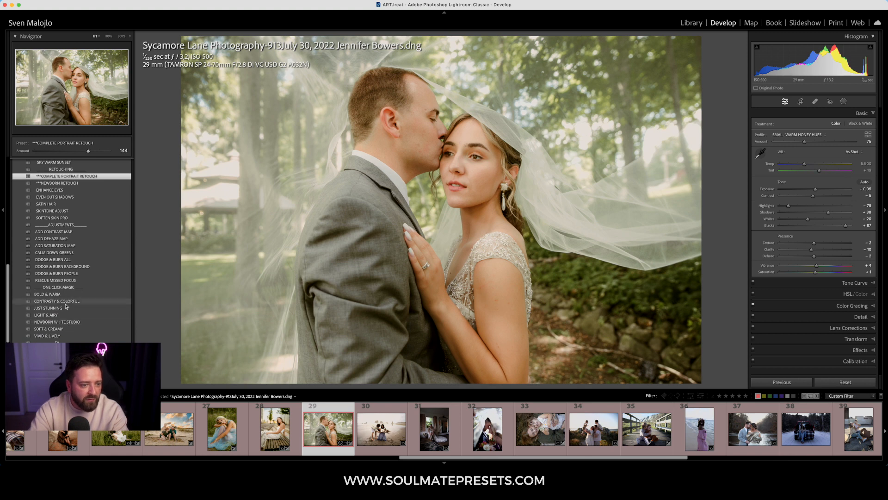
scroll(67, 315, "up", 13)
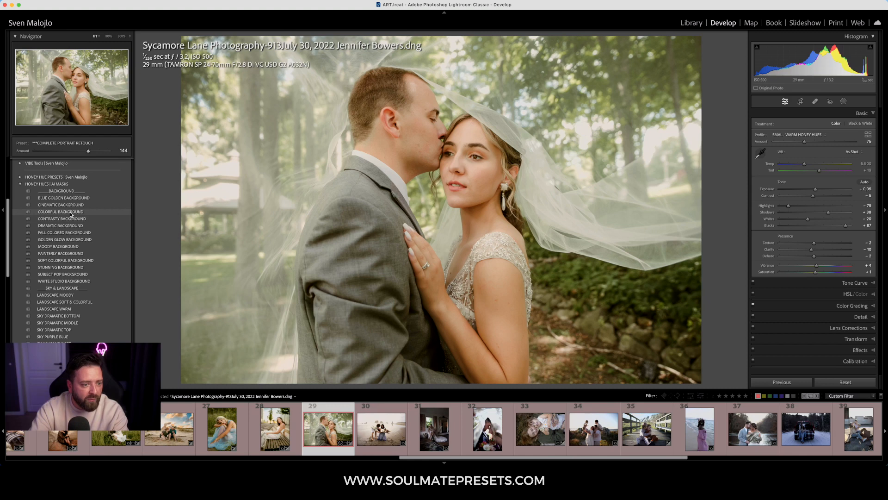
left_click(72, 261)
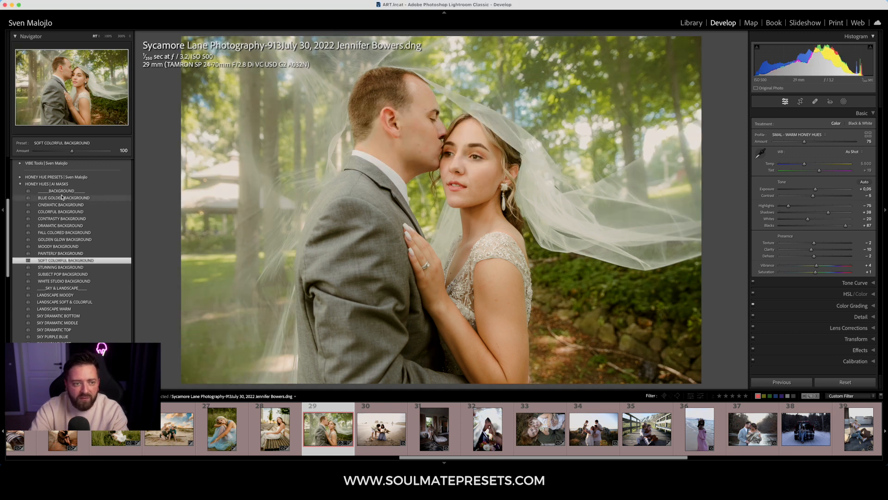
left_click_drag(49, 152, 49, 153)
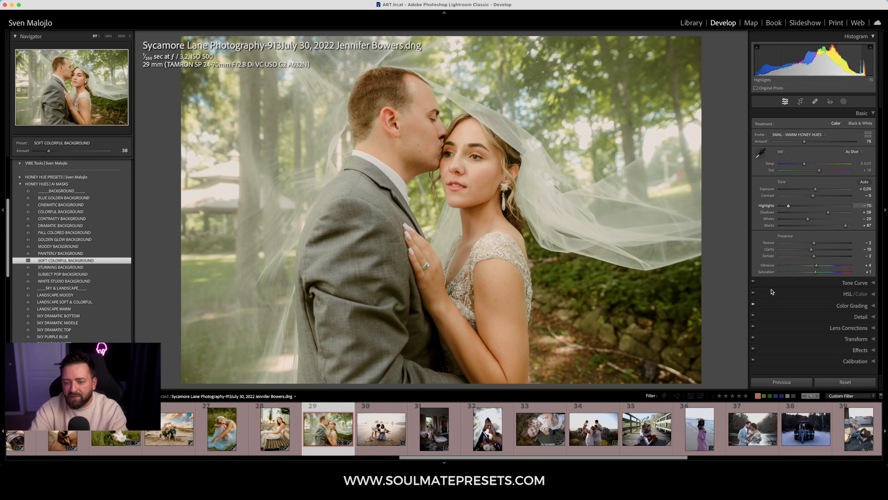
- Open the beach family photo and try the cool/neutral presets from HONEY HUE 01 to HONEY HUE 08 on it
left_click(385, 452)
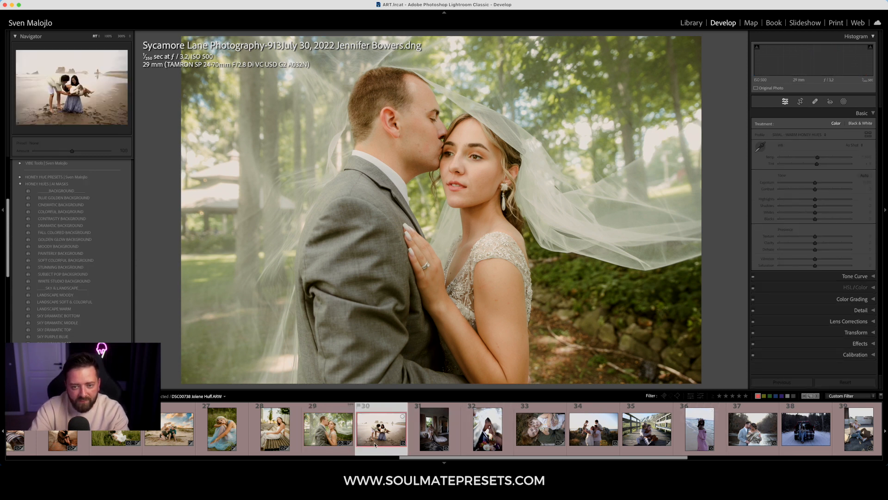
left_click(21, 178)
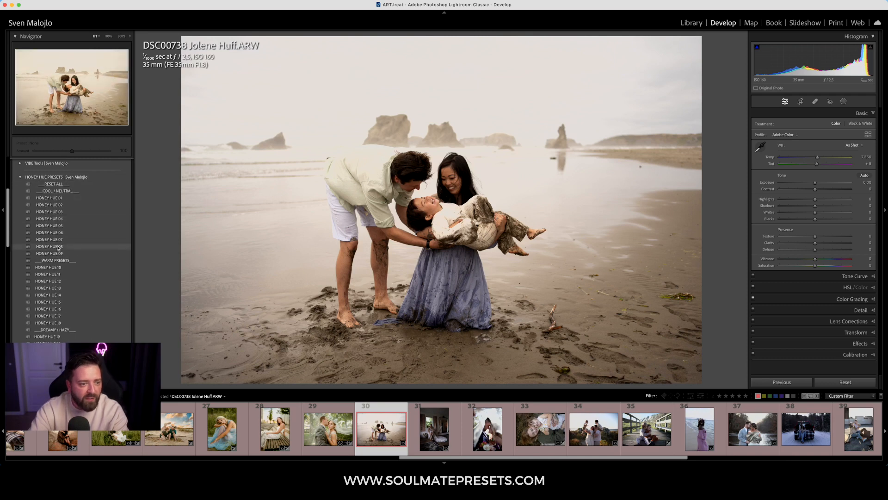
left_click(72, 199)
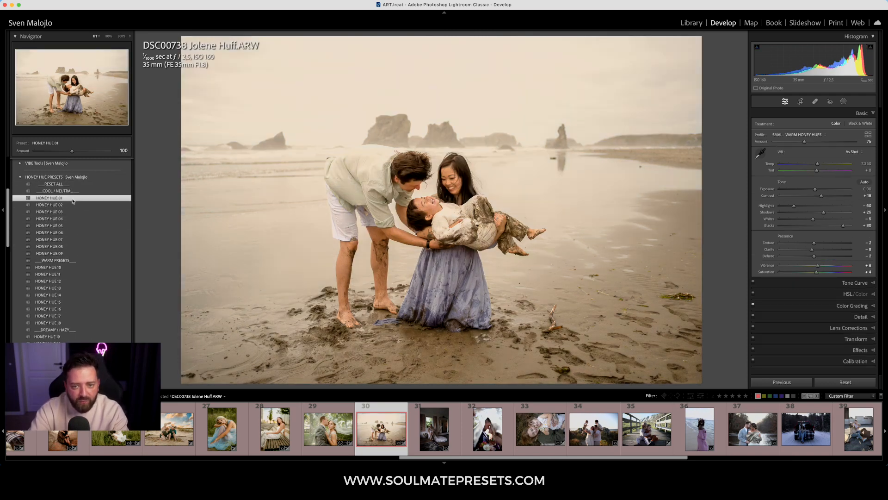
left_click(75, 206)
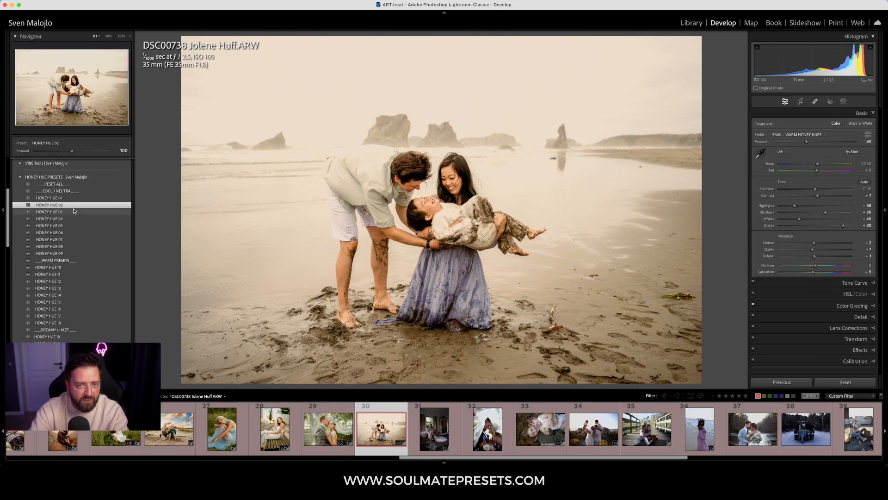
left_click(73, 218)
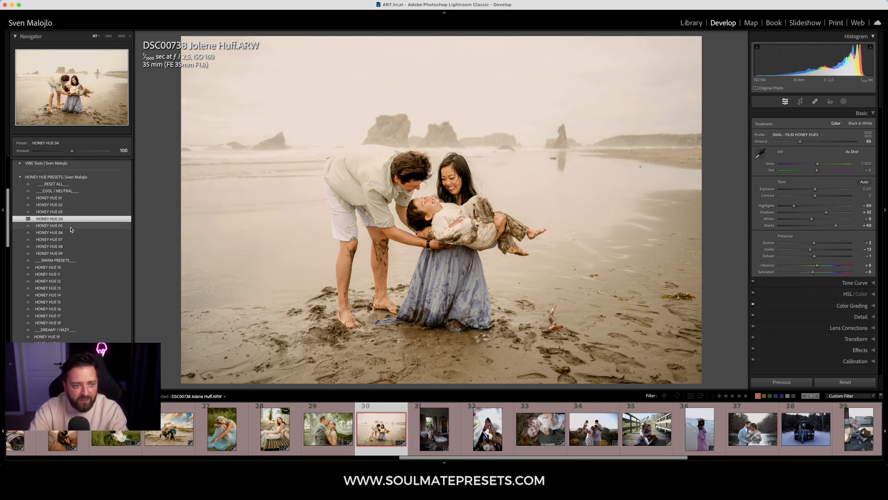
left_click(71, 226)
left_click(72, 232)
left_click(73, 239)
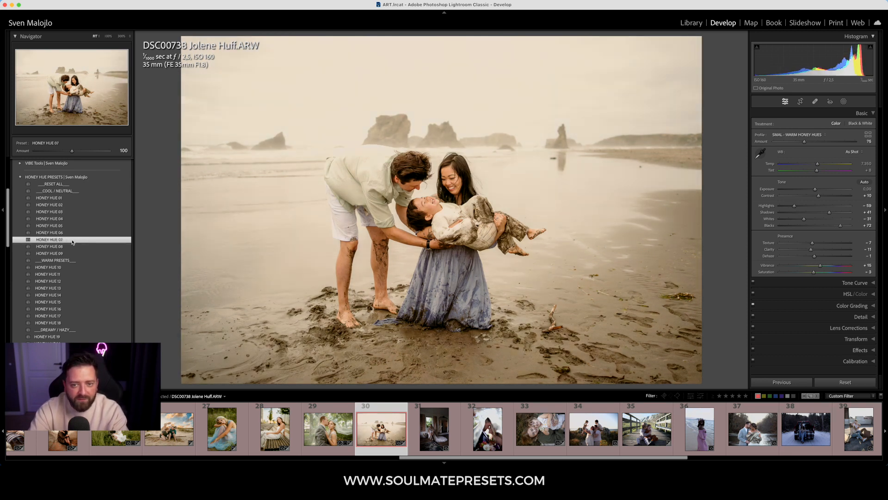
left_click(72, 247)
left_click(72, 260)
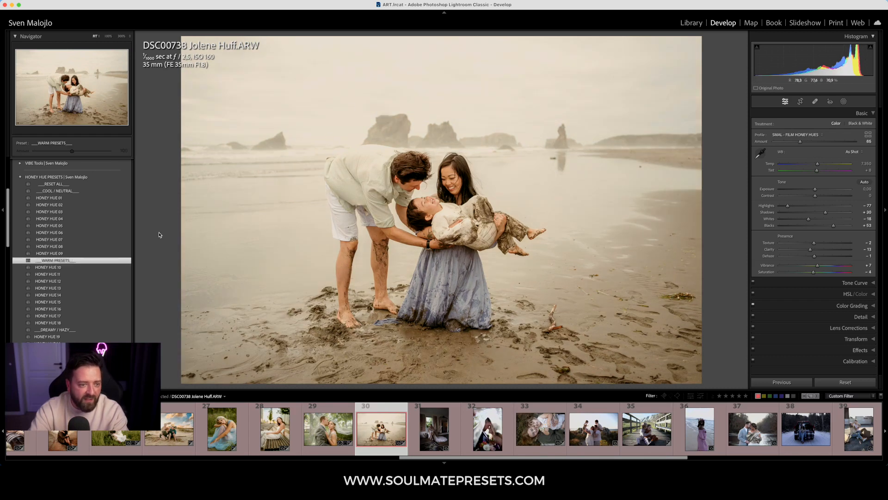
- Try the warm presets from HONEY HUE 10 to 18 and the dreamy presets HONEY HUE 19 and 20 on the beach photo
left_click(88, 268)
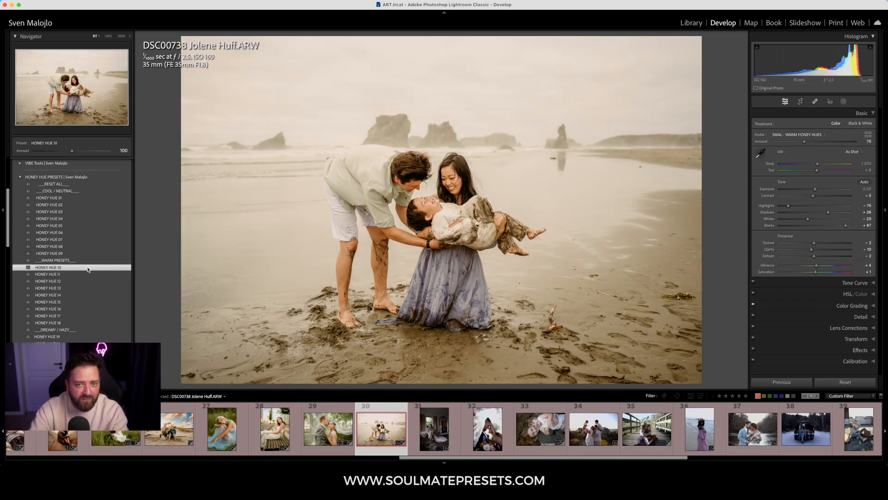
left_click(78, 274)
left_click(75, 281)
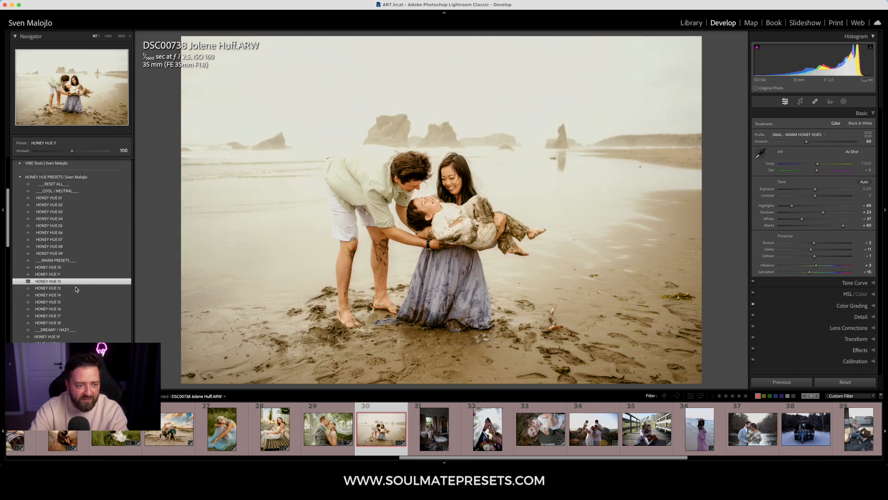
left_click(77, 289)
left_click(75, 283)
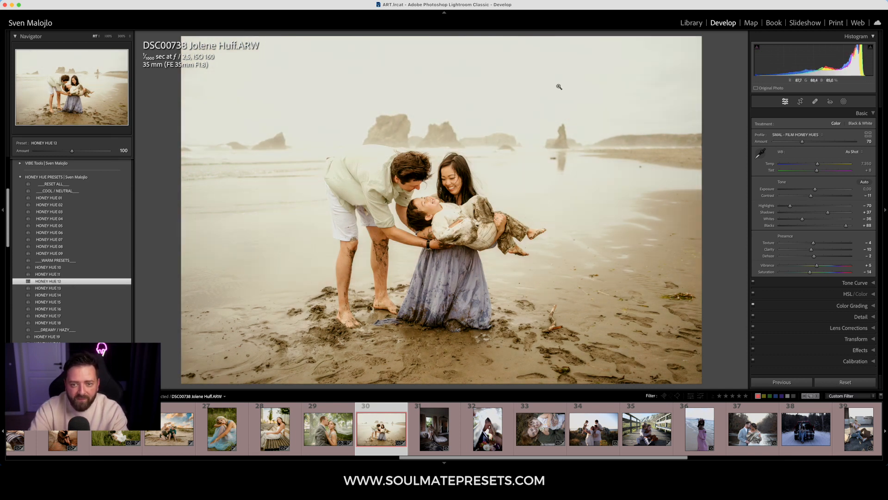
left_click(46, 288)
left_click(53, 295)
left_click(53, 302)
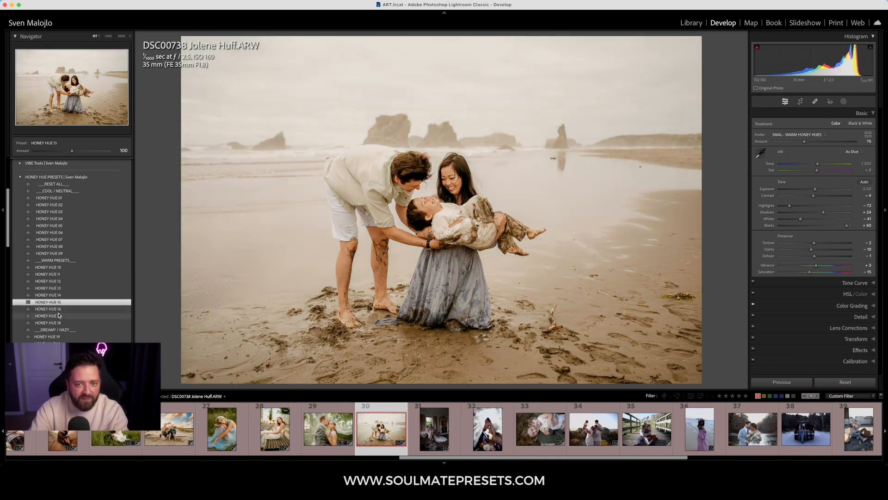
left_click(58, 316)
left_click(59, 323)
left_click(51, 337)
left_click(51, 344)
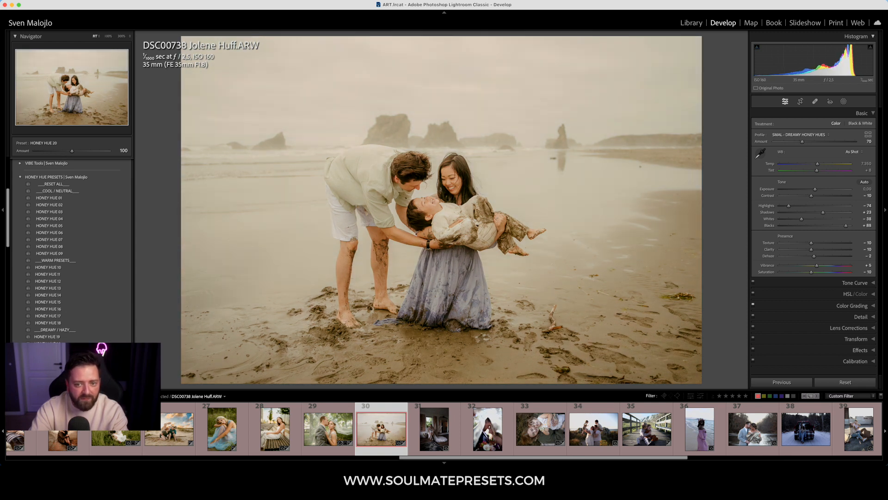
- Try the black-and-white presets HONEY HUE 22 to 24 on the beach photo and settle on the warm preset HONEY HUE 11
scroll(61, 319, "down", 3)
left_click(65, 315)
left_click(65, 321)
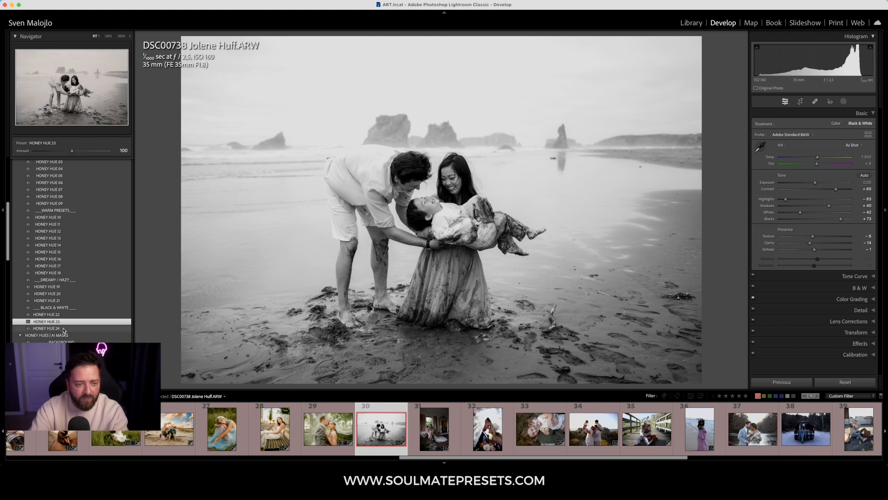
left_click(64, 329)
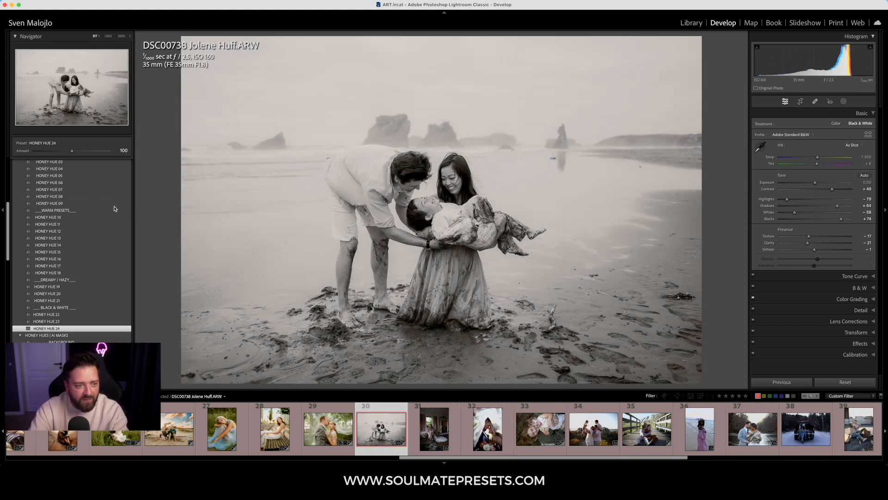
left_click(69, 224)
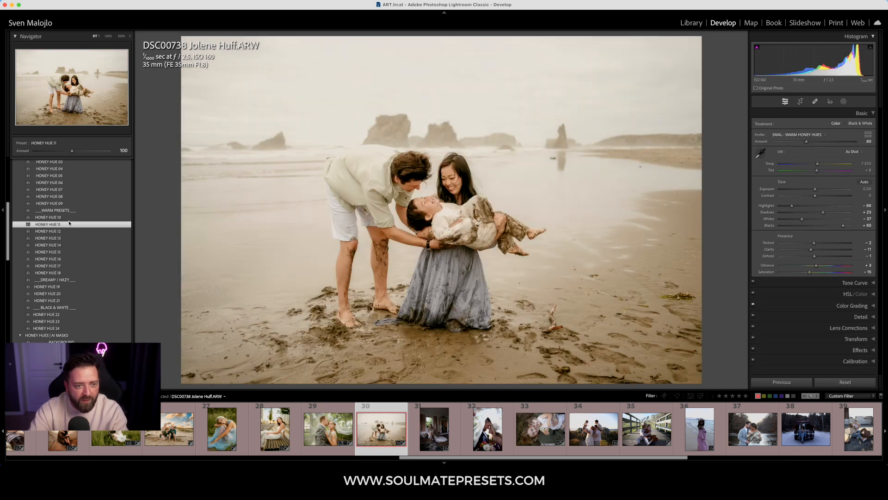
- Open the indoor photo of the seated bride and straighten its crop by an angle of about 0.99
left_click(434, 428)
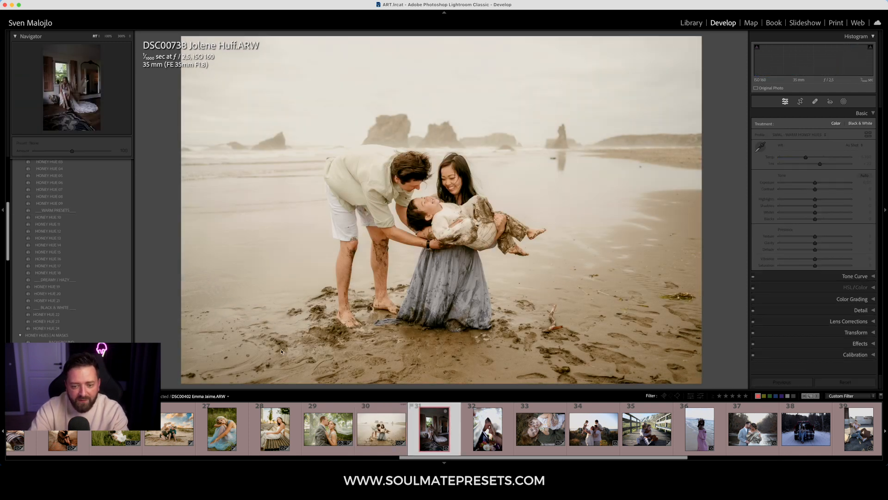
scroll(123, 299, "up", 3)
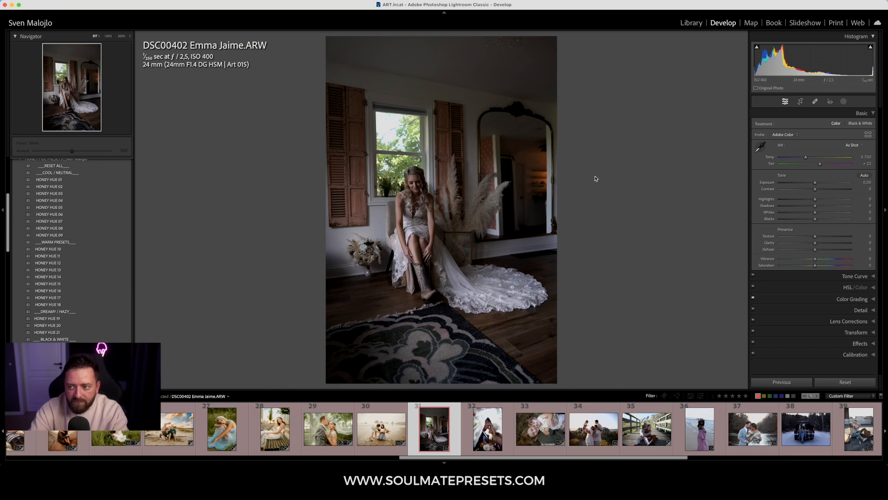
left_click(800, 101)
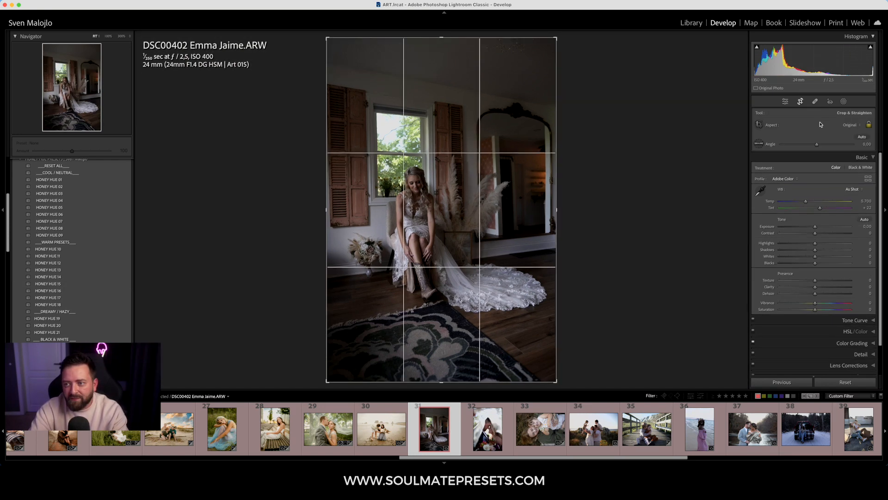
left_click_drag(818, 145, 820, 145)
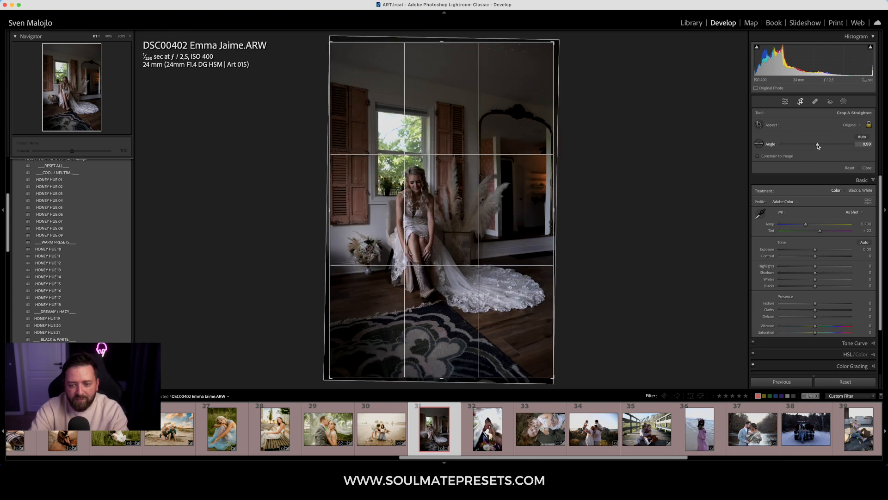
key("r")
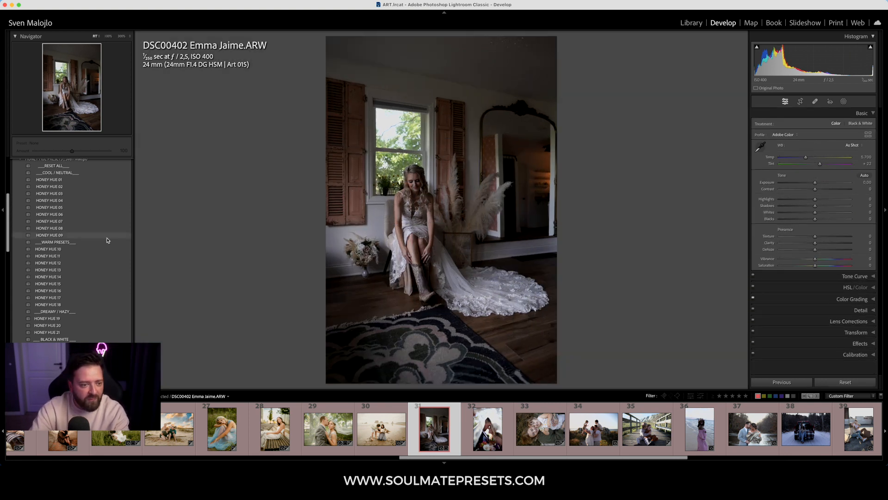
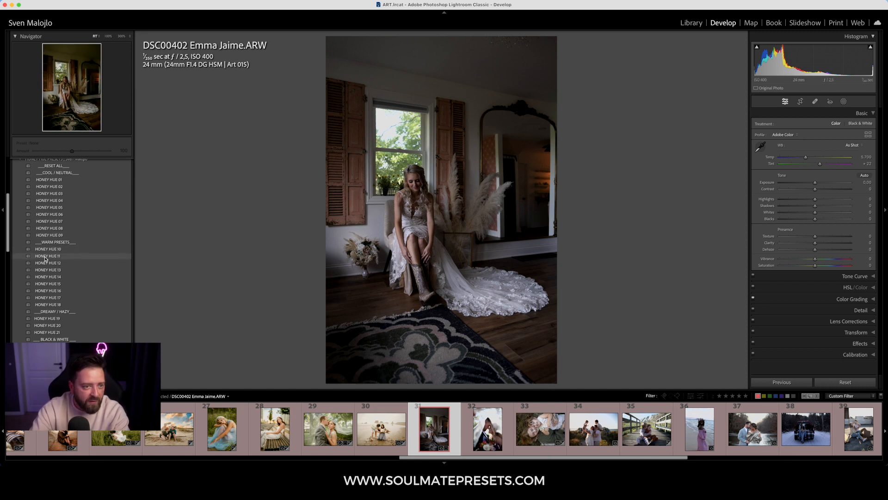
- Apply HONEY HUE 01 to the bride photo with exposure raised to +0.80, comparing it against HONEY HUE 02
left_click(68, 180)
left_click_drag(815, 189, 822, 191)
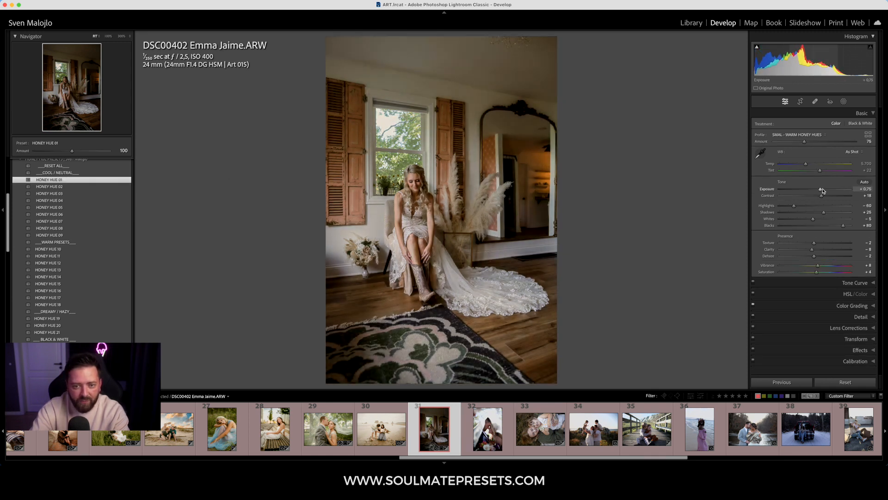
left_click(94, 189)
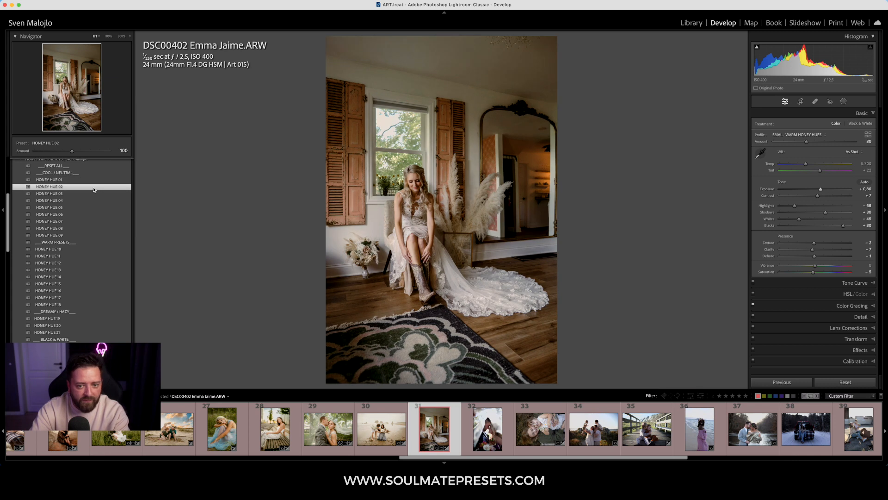
left_click(93, 180)
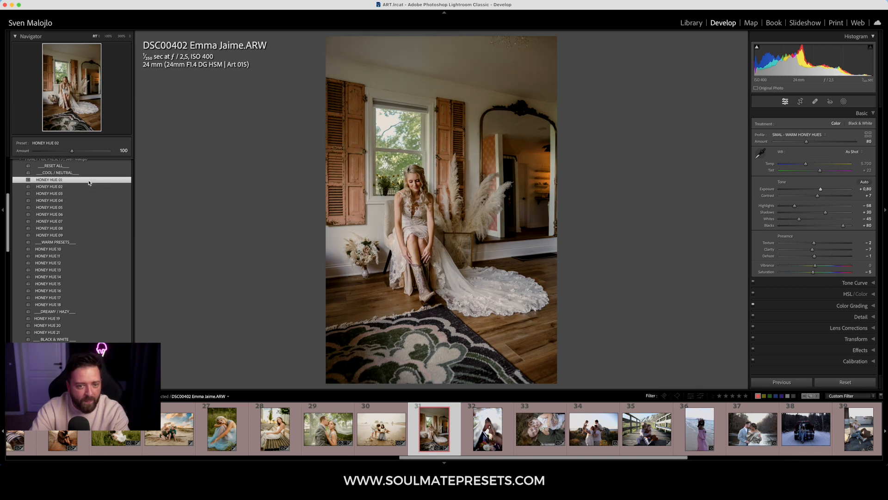
- Set the bride photo's white balance to a custom temperature of 6,000 and tint of +15, and apply HONEY HUE 10
left_click(854, 153)
left_click(841, 160)
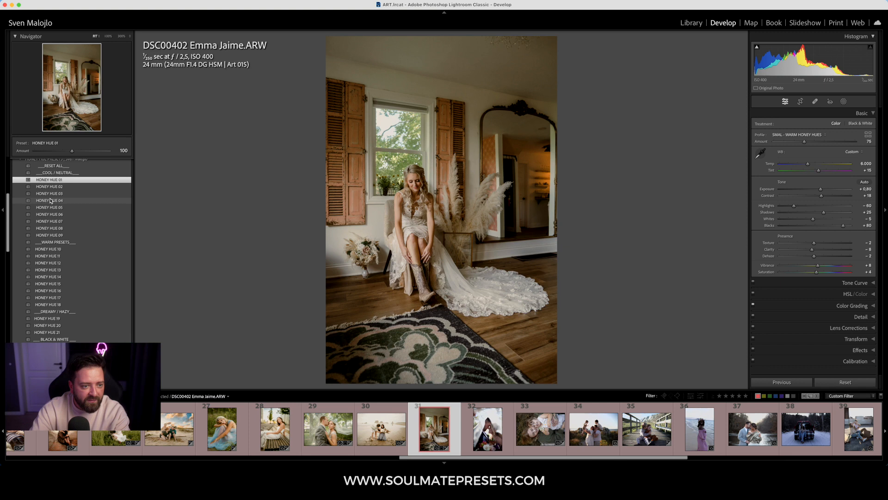
left_click(59, 250)
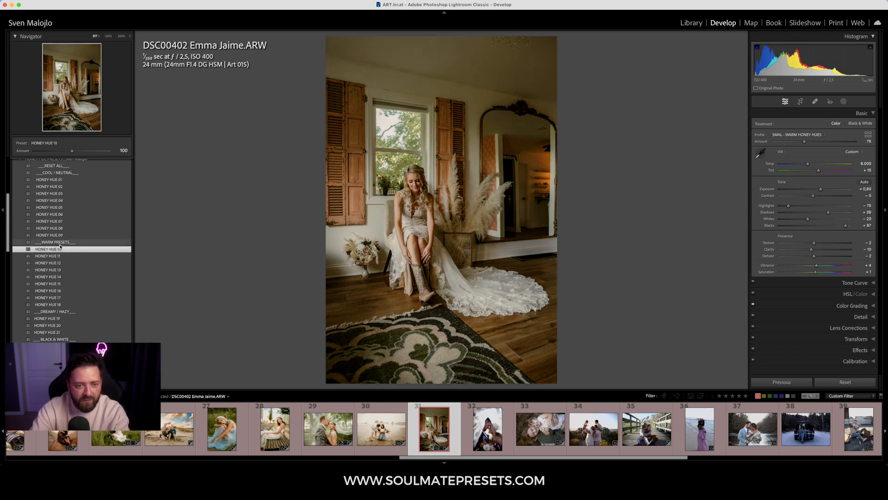
- Try the cool/neutral presets on the bride photo in reverse order, from HONEY HUE 09 to HONEY HUE 01
left_click(61, 235)
left_click(64, 228)
left_click(66, 222)
left_click(67, 214)
left_click(69, 208)
left_click(70, 201)
left_click(70, 193)
left_click(71, 186)
left_click(72, 180)
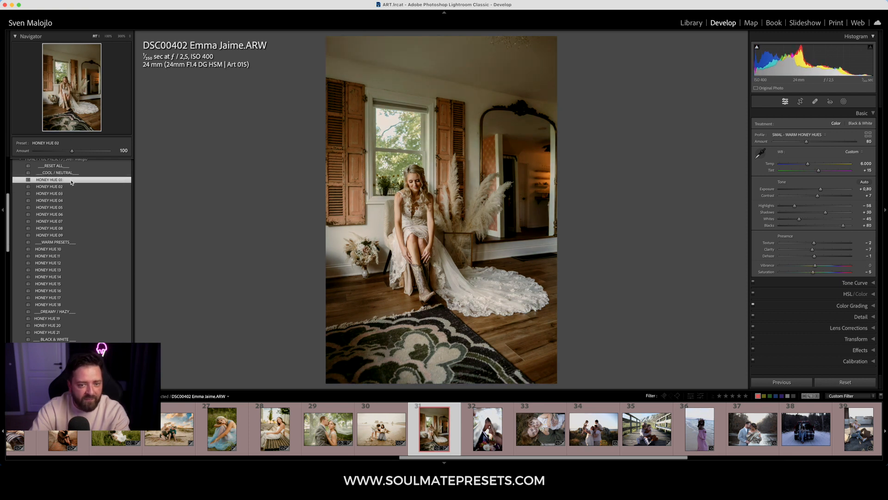
- Compare HONEY HUE 02 with the warm presets HONEY HUE 11 and HONEY HUE 10 at an exposure of +0.90
left_click(71, 187)
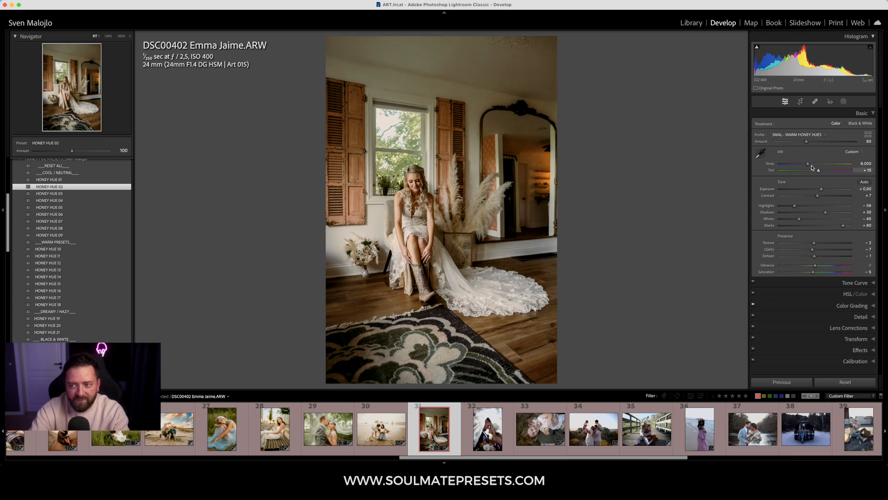
left_click(63, 256)
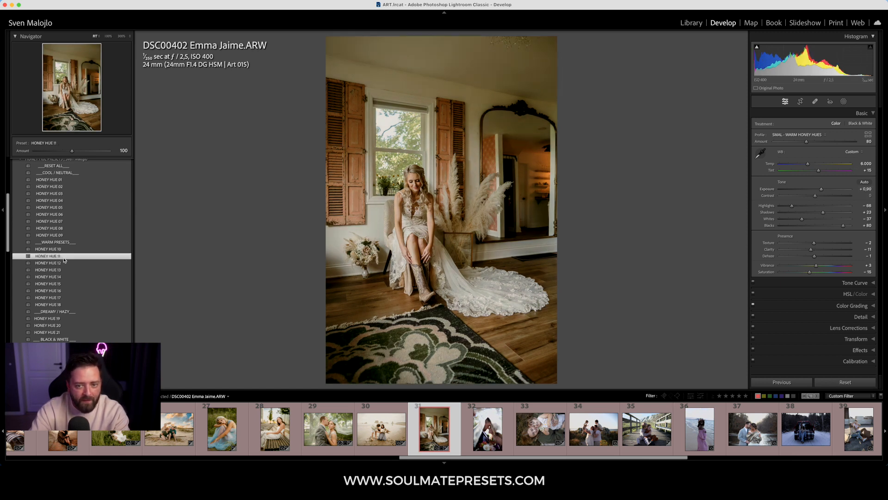
left_click(63, 250)
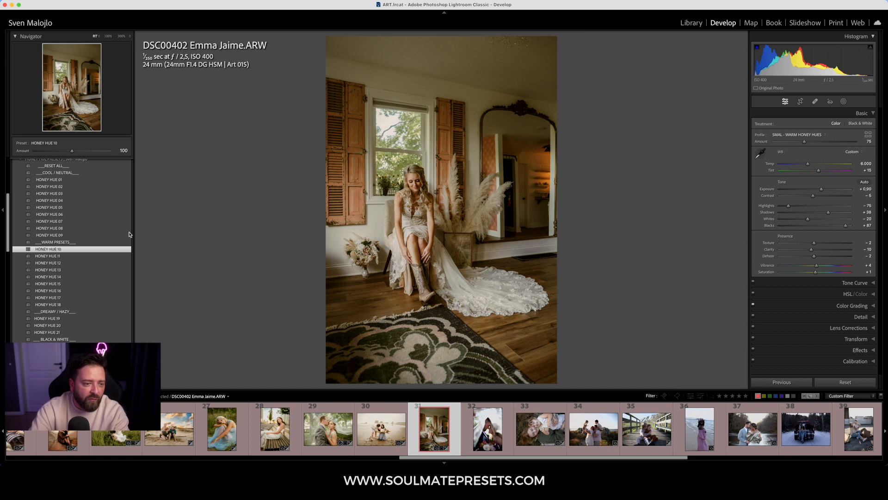
- Try HONEY HUE 02 to 08 on the bride photo, settle on HONEY HUE 07 and set the exposure to +1.05
left_click(74, 187)
left_click(76, 195)
left_click(73, 200)
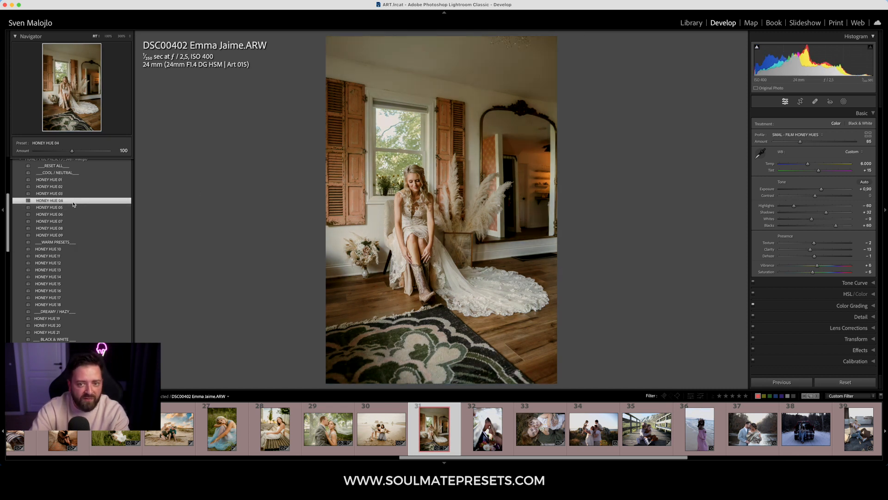
left_click(72, 208)
left_click(72, 215)
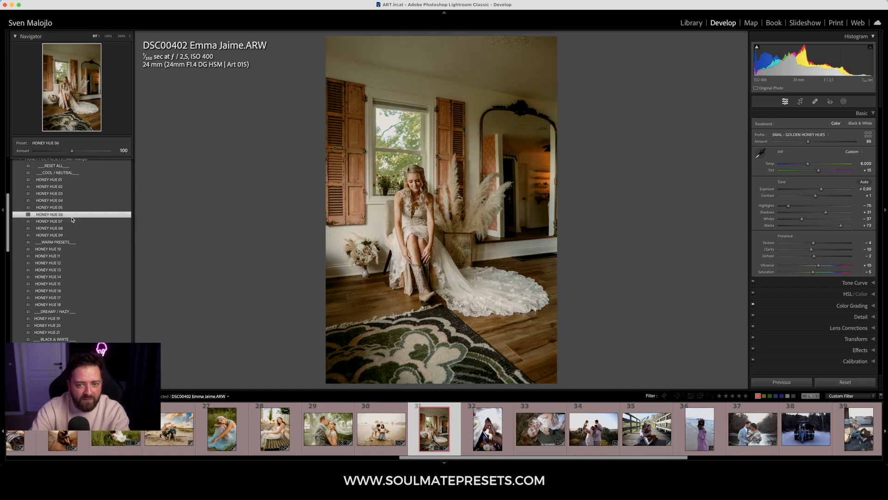
left_click(72, 221)
left_click(72, 228)
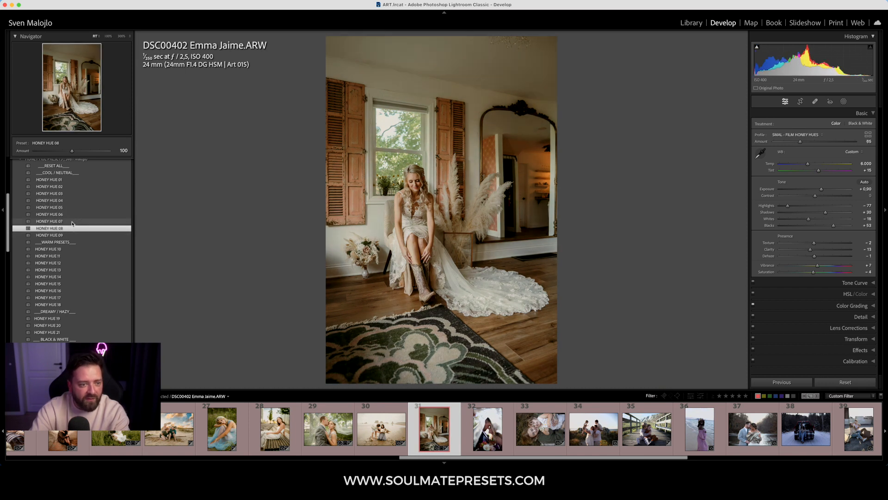
left_click(73, 221)
left_click_drag(821, 189, 822, 189)
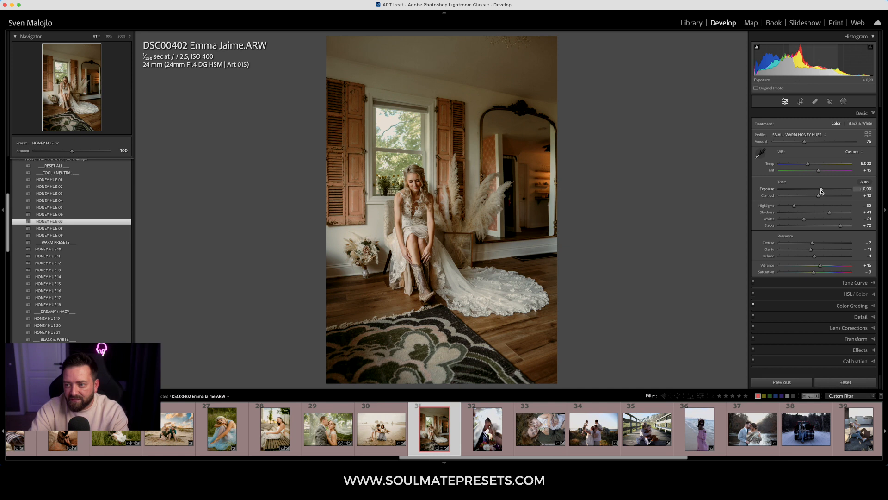
- Apply the ADD CONTRAST MAP adjustment from the AI mask presets to the bride photo at an amount of 84
scroll(69, 215, "up", 1)
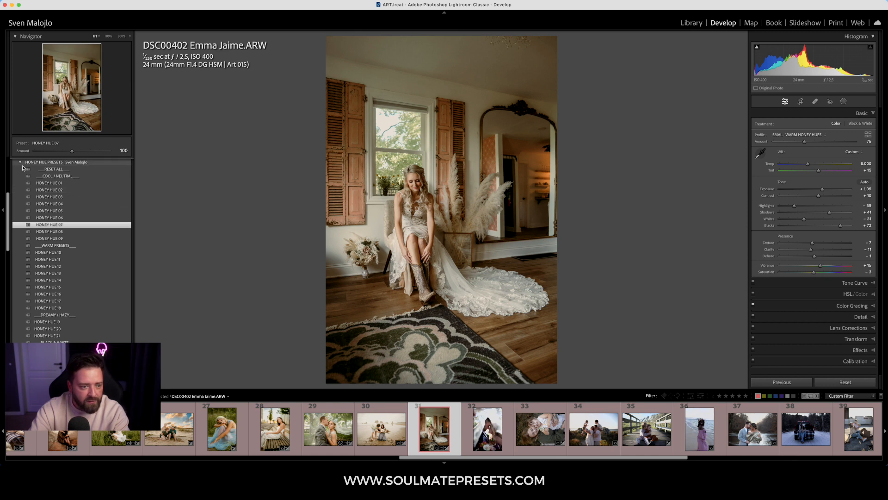
scroll(42, 232, "down", 20)
scroll(61, 286, "down", 5)
left_click(63, 282)
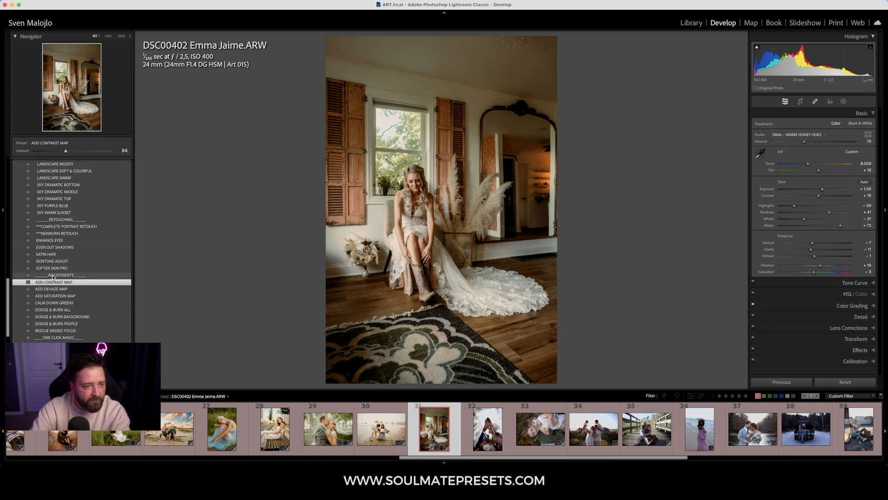
- Apply the SUBJECT POP BACKGROUND AI mask to the bride photo and reduce its amount to 26
scroll(53, 278, "up", 10)
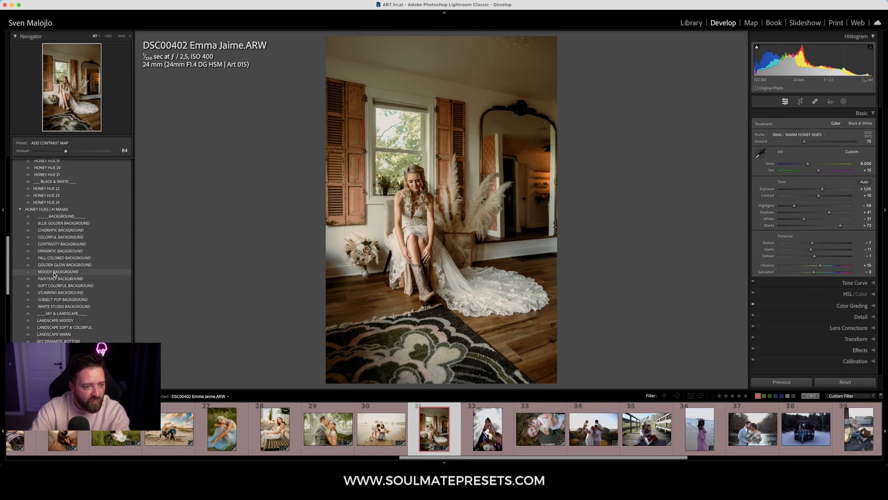
left_click(64, 297)
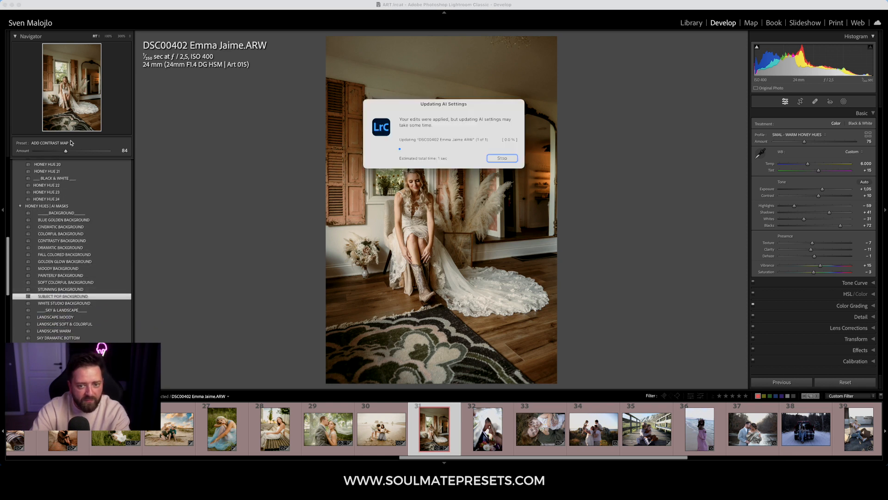
left_click_drag(55, 151, 45, 156)
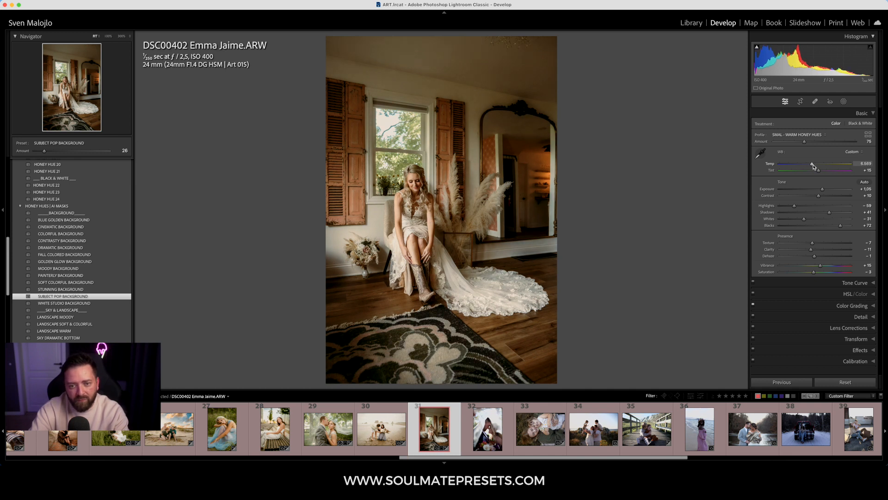
- Undo the last temperature change on the bride photo and raise the amount of its warm profile to 173
key("super+z")
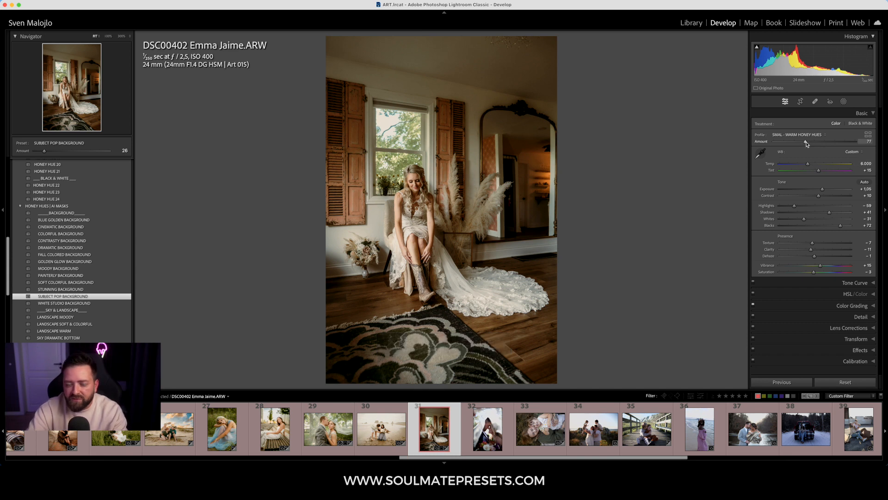
left_click_drag(818, 145, 826, 147)
left_click_drag(831, 148, 846, 149)
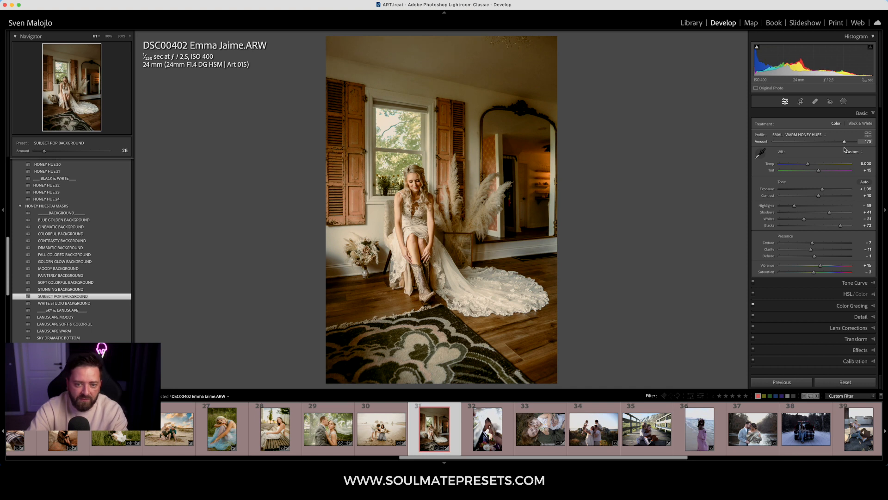
- Compare before and after versions of the seated bride photo and of the couple embracing under the trees
key("y")
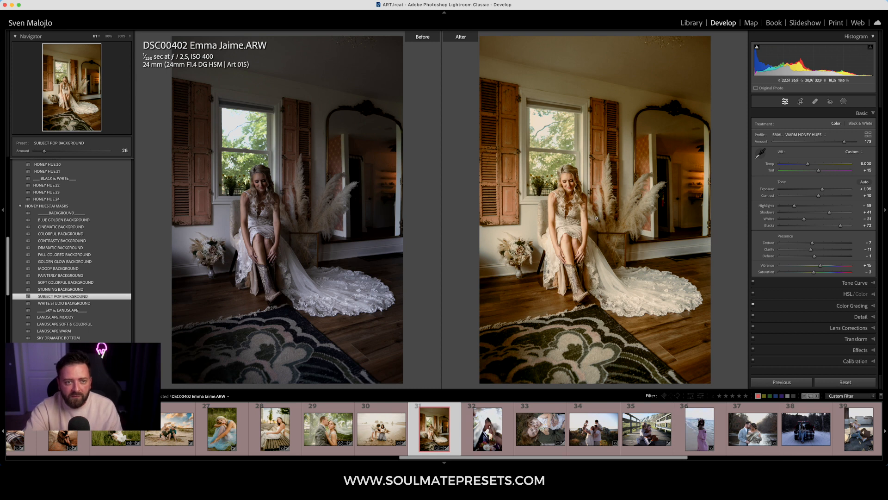
key("y")
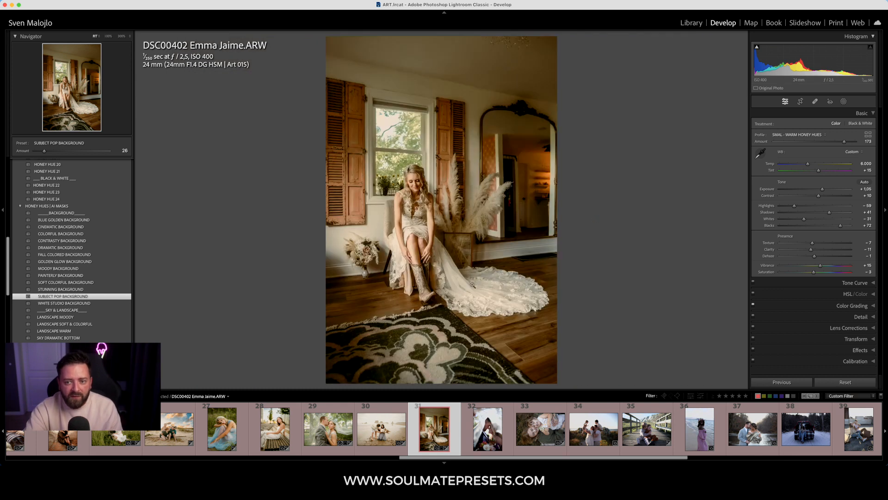
left_click(327, 454)
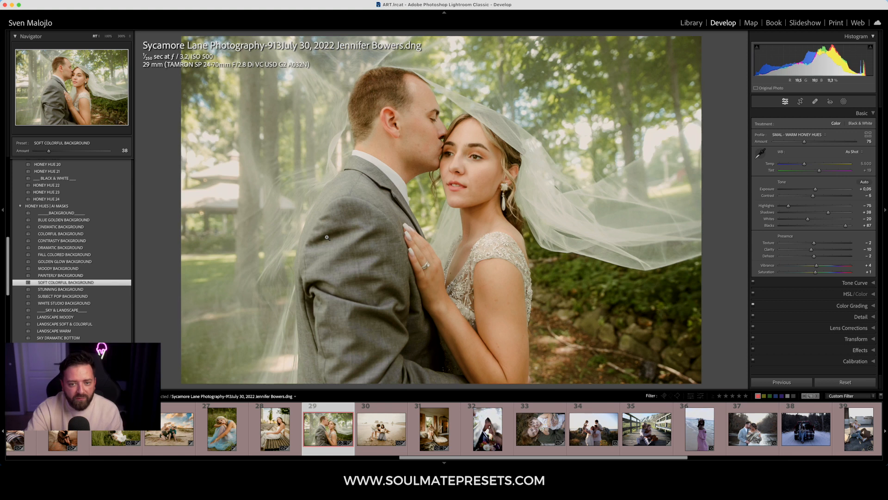
key("y")
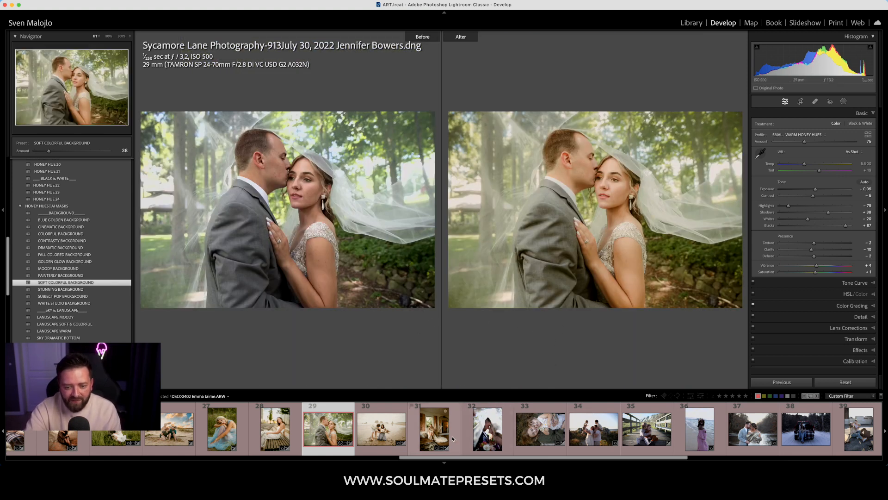
- Open the close-up of the couple under the veil in single view and collapse the AI mask and toolkit preset groups
left_click(506, 432)
key("y")
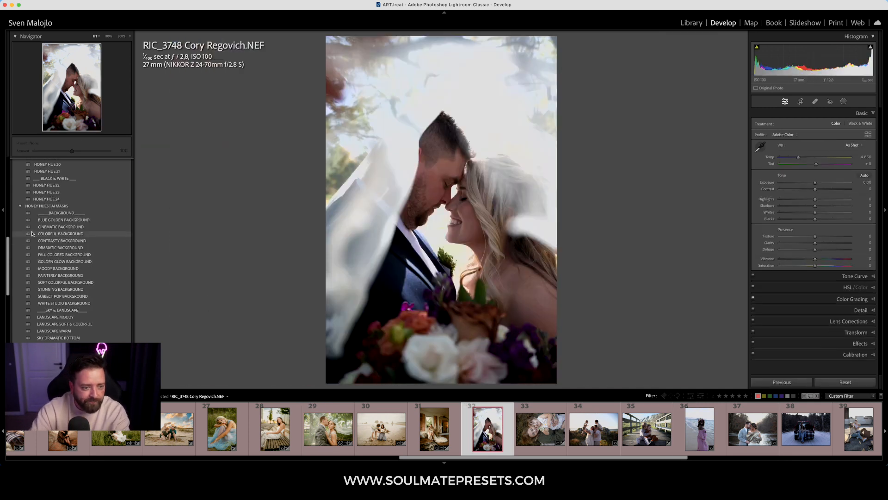
left_click(20, 206)
left_click(19, 242)
scroll(65, 250, "up", 3)
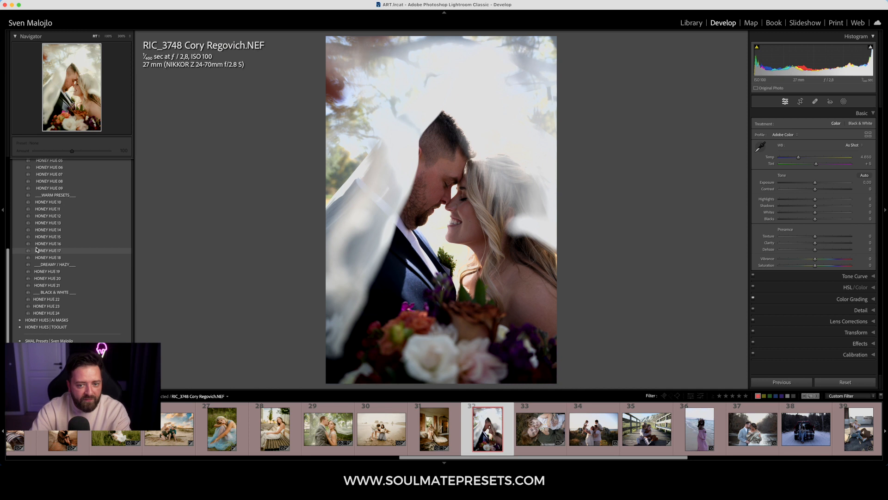
scroll(67, 217, "up", 3)
- Try the warm presets HONEY HUE 10 to 17 one after another on the veil photo
left_click(75, 241)
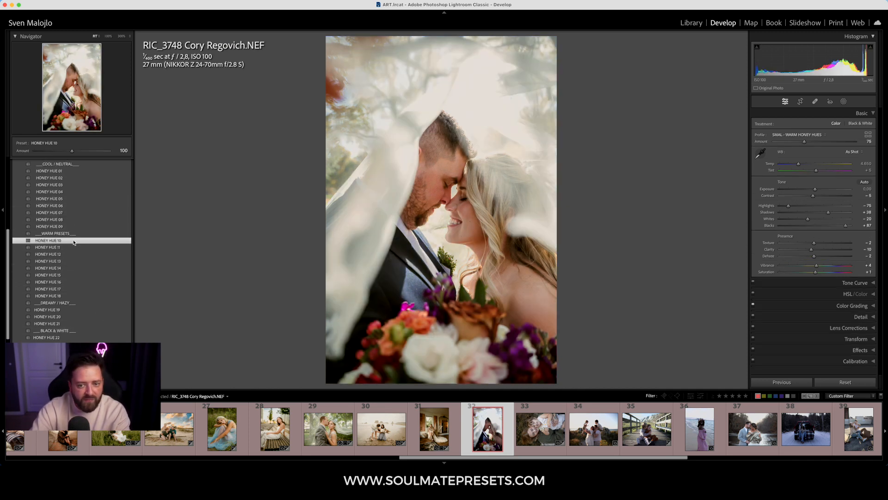
left_click(72, 248)
left_click(76, 254)
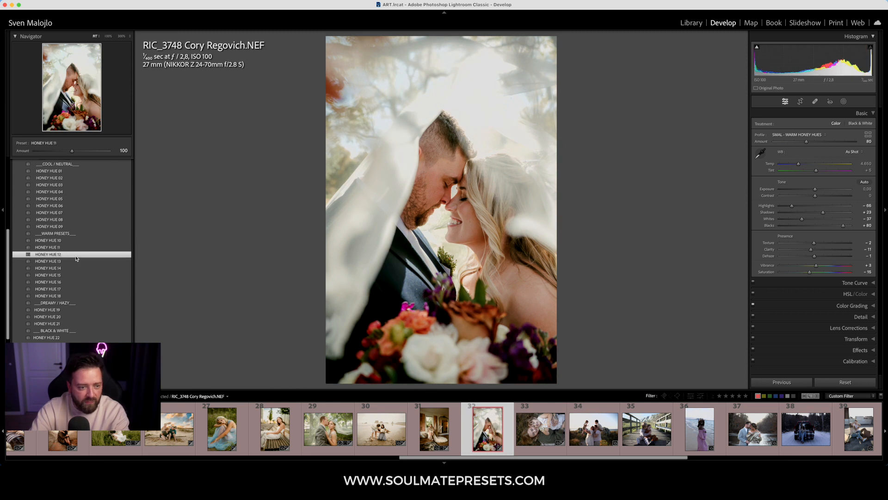
left_click(77, 262)
left_click(79, 269)
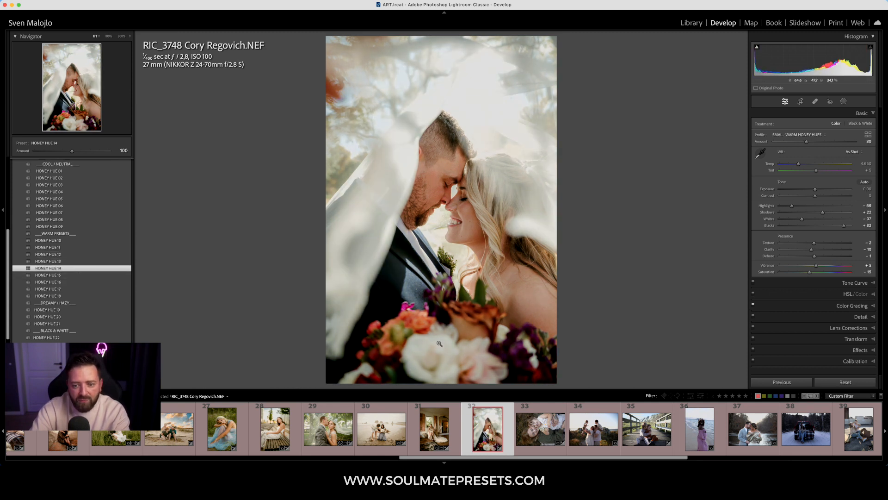
left_click(86, 275)
left_click(84, 283)
left_click(82, 292)
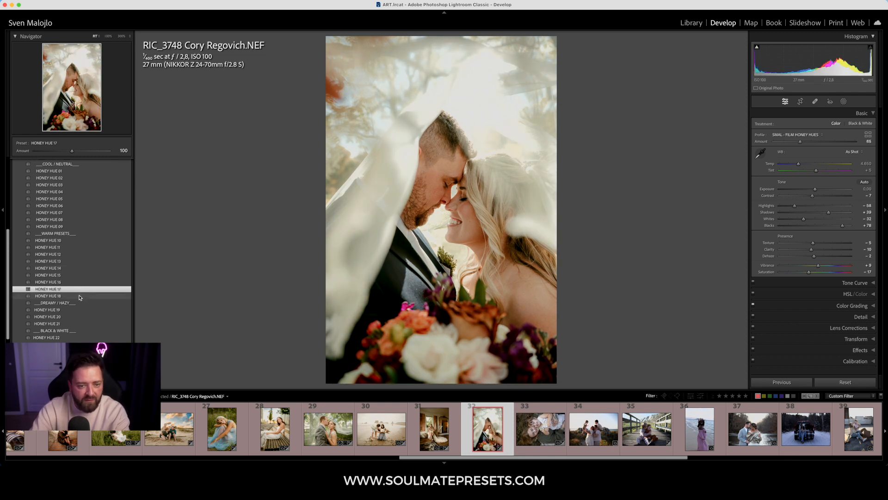
- Compare HONEY HUE 12, 11 and 10 on the veil photo, and check HONEY HUE 13 against HONEY HUE 14
left_click(71, 255)
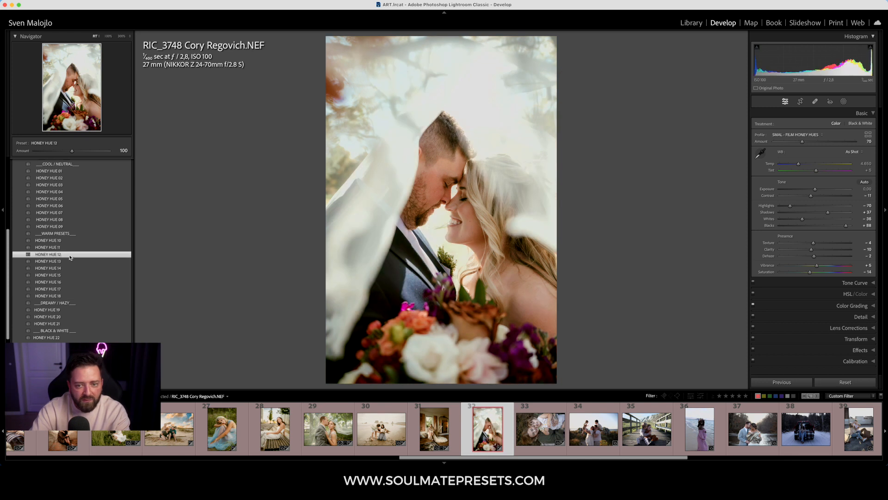
key("Up")
key("Up")
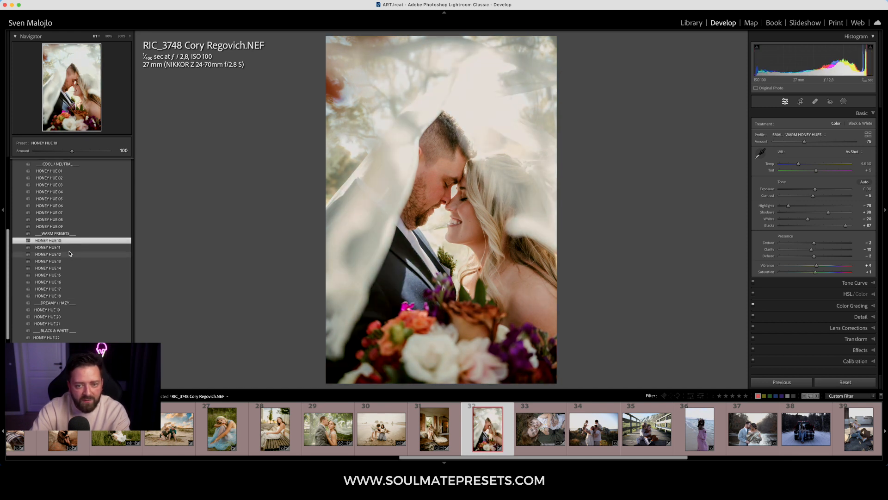
left_click(70, 261)
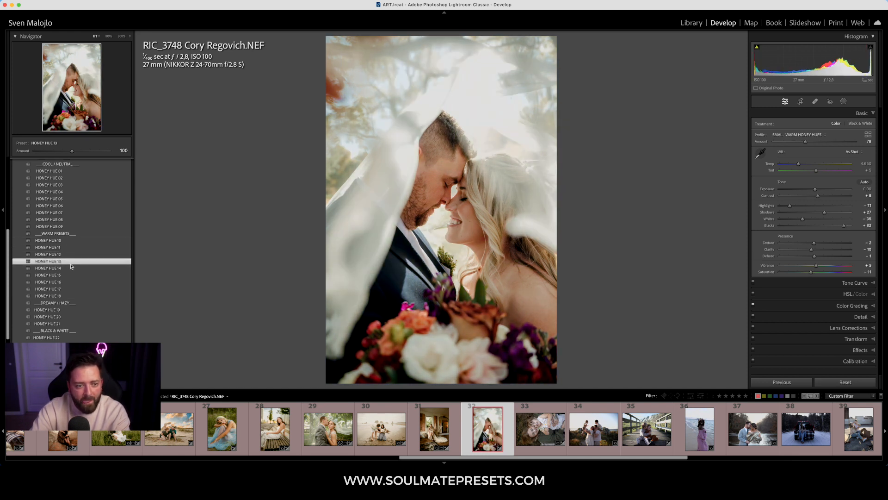
left_click(70, 267)
left_click(70, 261)
- Compare HONEY HUE 18, 16, 15, 14 and 12 on the veil photo and apply HONEY HUE 13
left_click(70, 295)
left_click(68, 282)
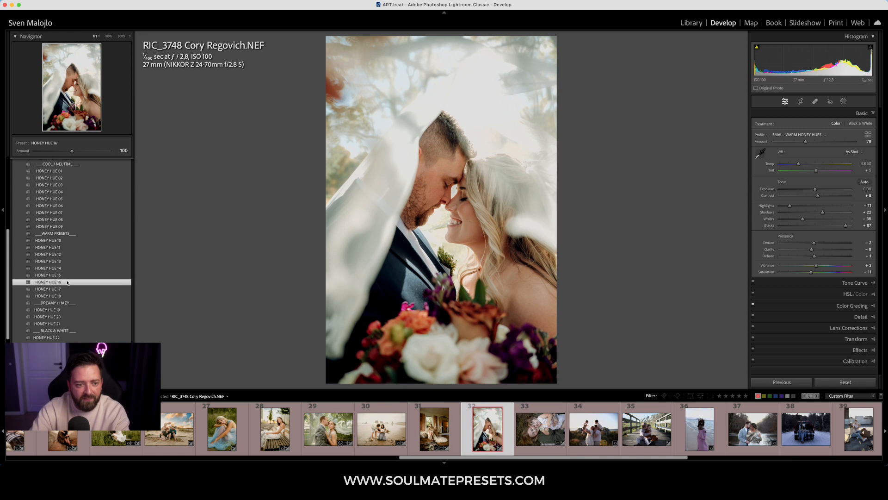
left_click(68, 276)
left_click(69, 268)
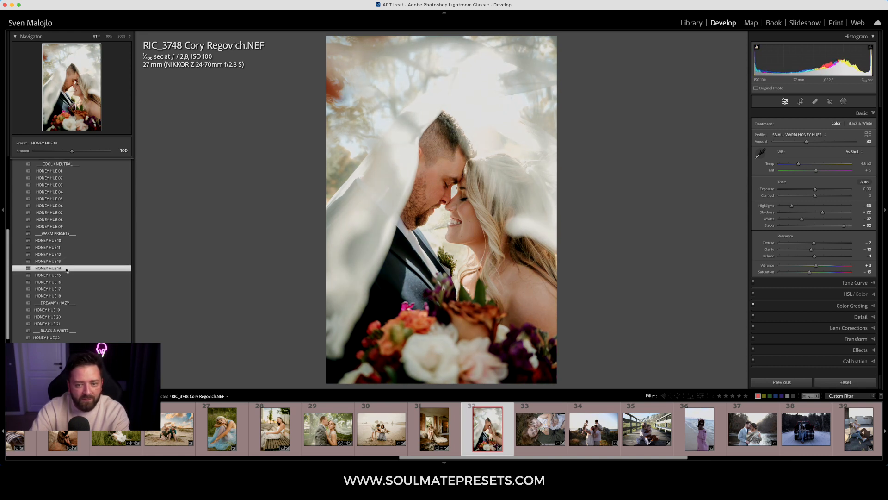
left_click(67, 254)
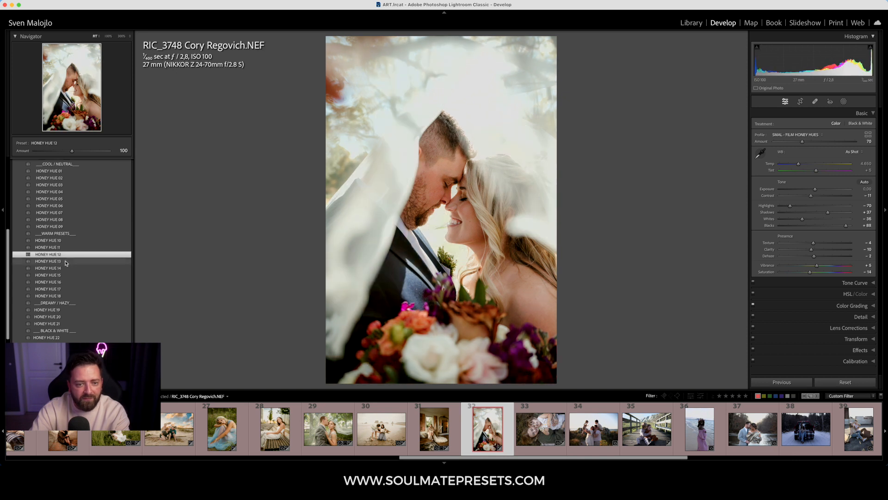
left_click(66, 262)
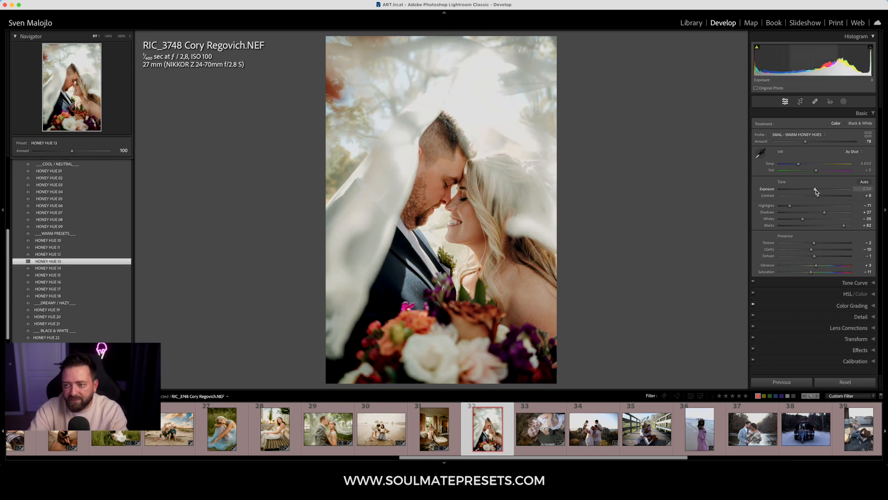
- Raise the veil photo's profile amount to 140, testing a slightly brighter exposure and resetting it to 0.00
left_click_drag(818, 190, 816, 190)
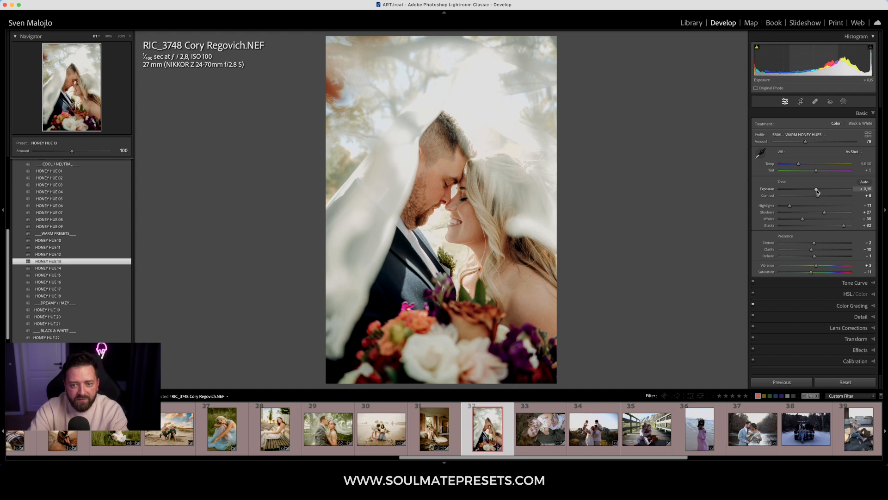
left_click_drag(807, 145, 835, 150)
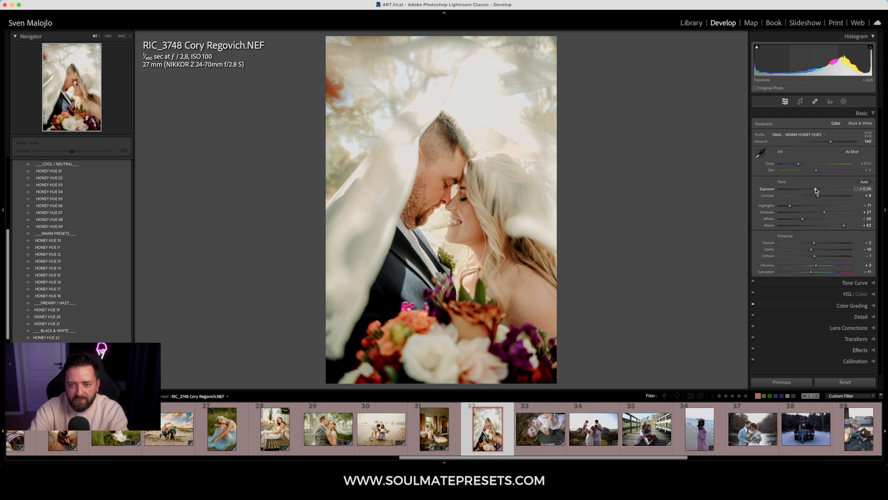
double_click(817, 190)
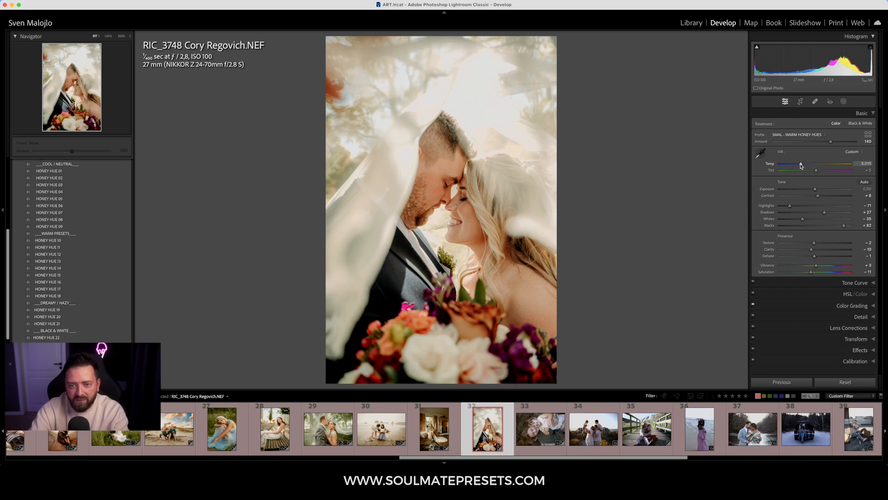
- Cool the veil photo's temperature to about 4,850 and open the HONEY HUES | AI MASKS presets at the one-click magic group
left_click_drag(801, 165, 799, 165)
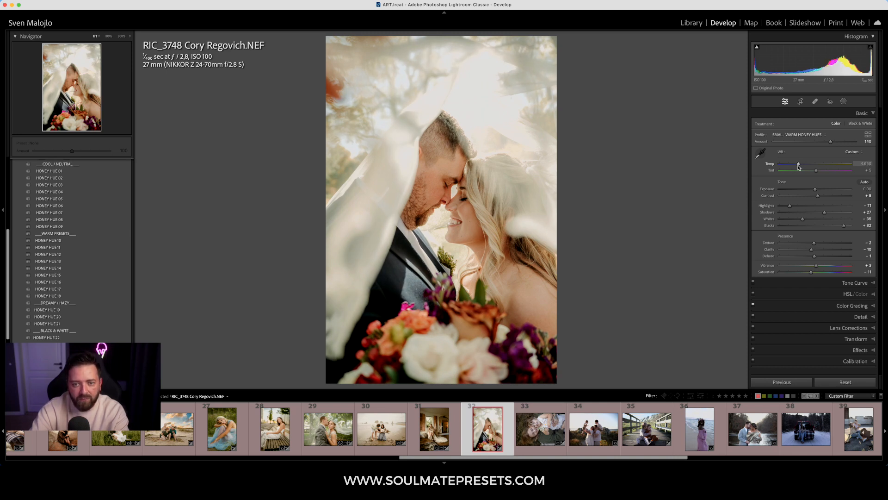
scroll(51, 280, "up", 3)
scroll(50, 280, "up", 2)
left_click(21, 250)
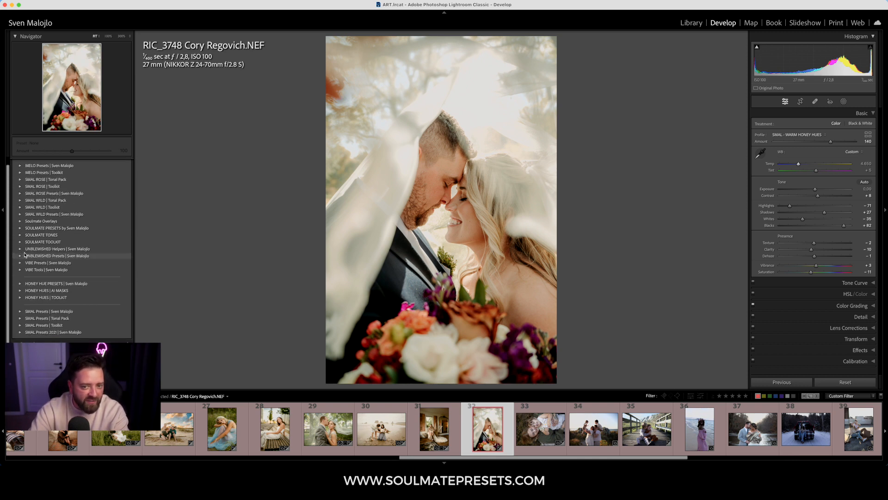
left_click(20, 290)
scroll(57, 293, "down", 3)
scroll(57, 293, "down", 10)
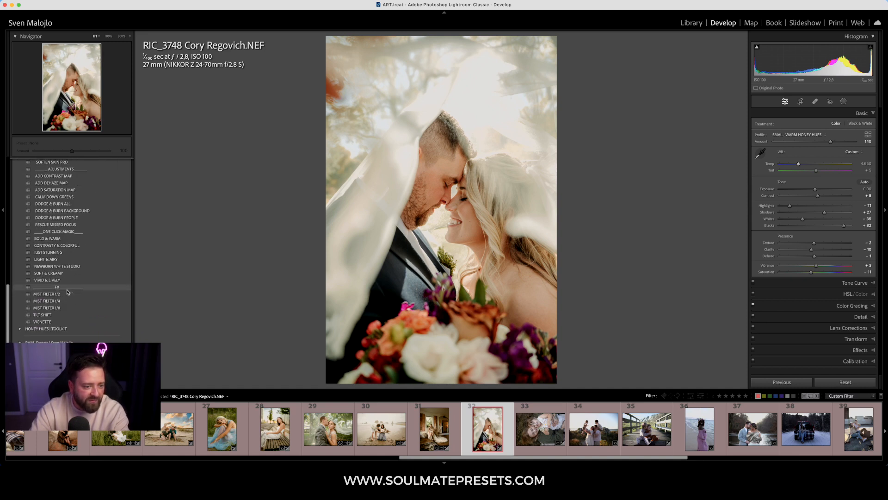
- Try the CONTRASTY & COLORFUL mask preset on the veil photo with the amount at 94, and undo it
left_click(62, 246)
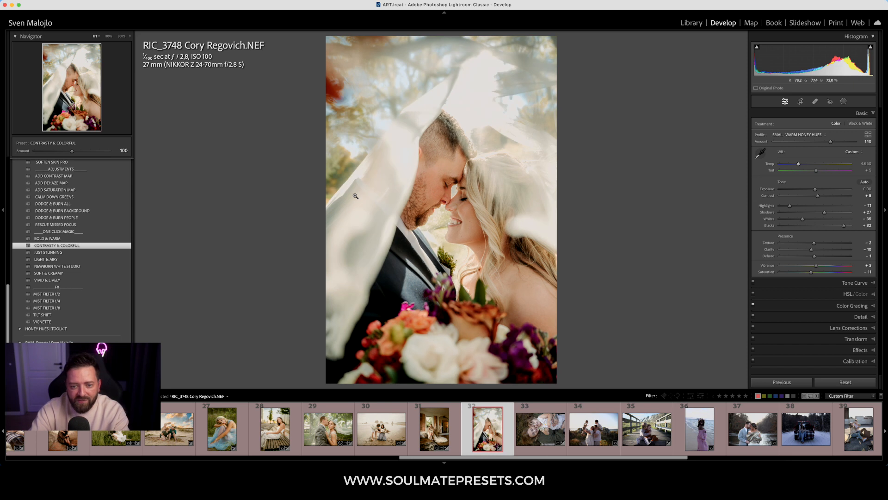
left_click_drag(78, 152, 70, 178)
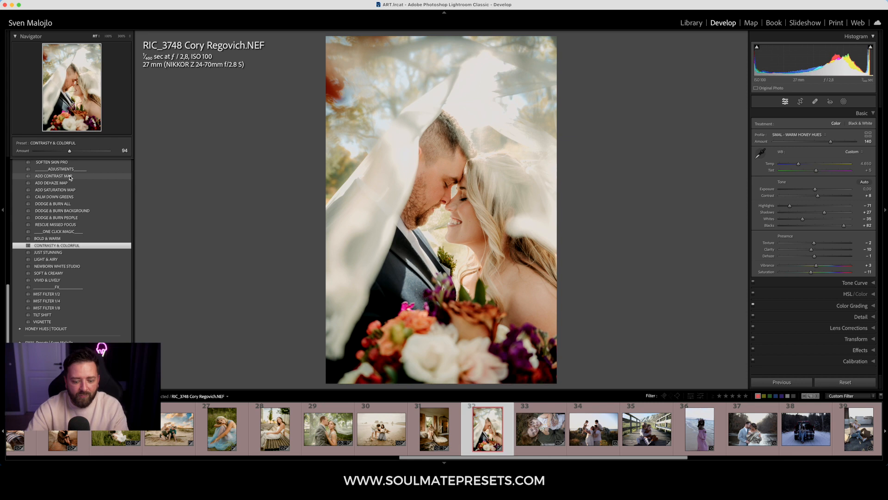
key("super+z")
key("super+z")
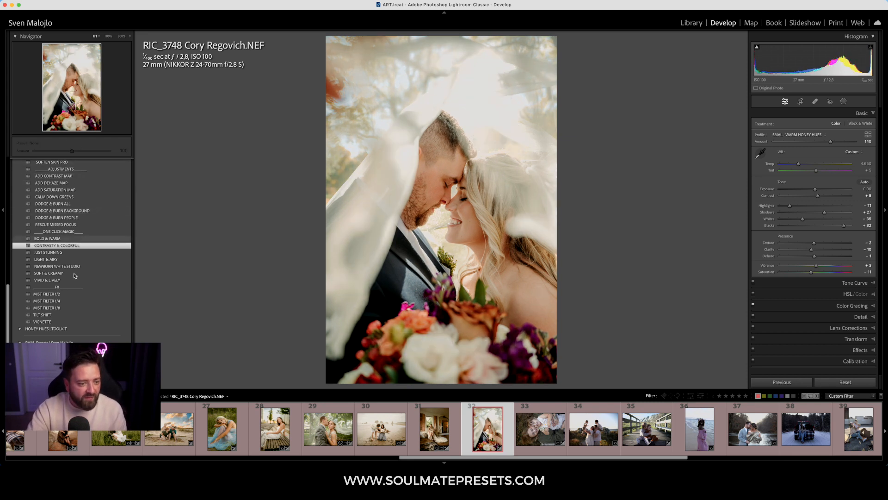
- Try the LIGHT & AIRY mask preset at amounts 88 and 77, compare before and after, and undo it
left_click(62, 260)
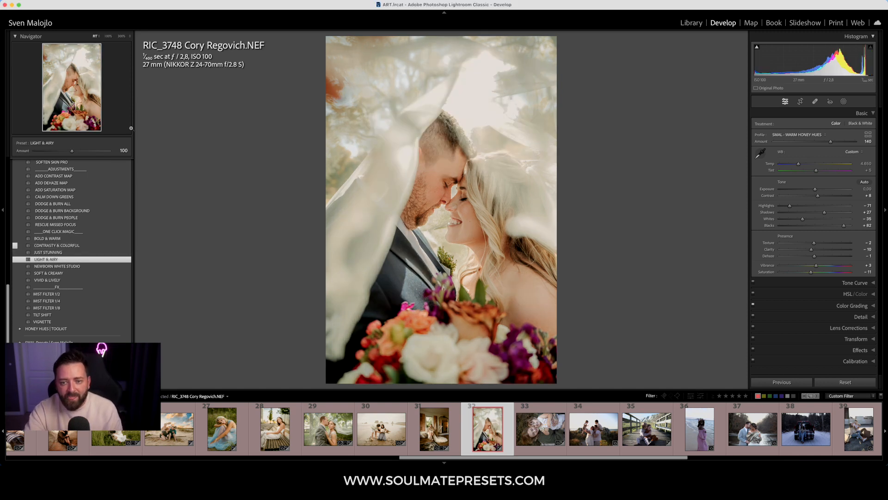
left_click_drag(90, 155, 70, 158)
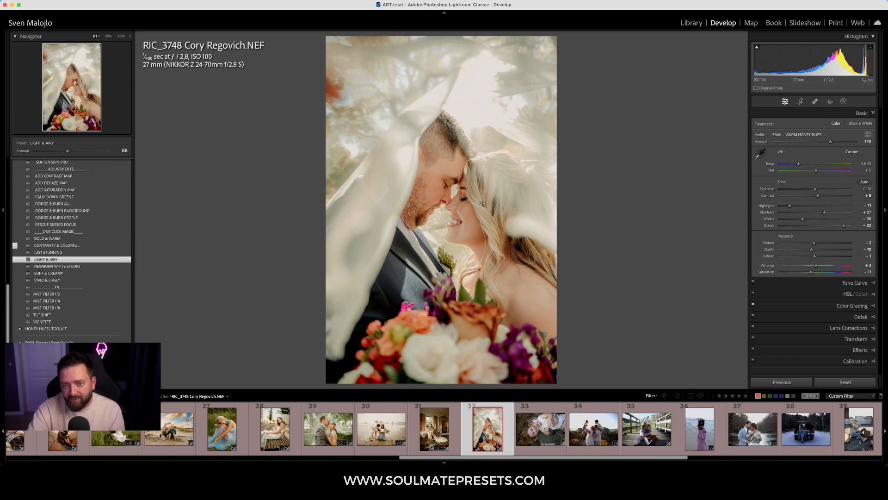
key("y")
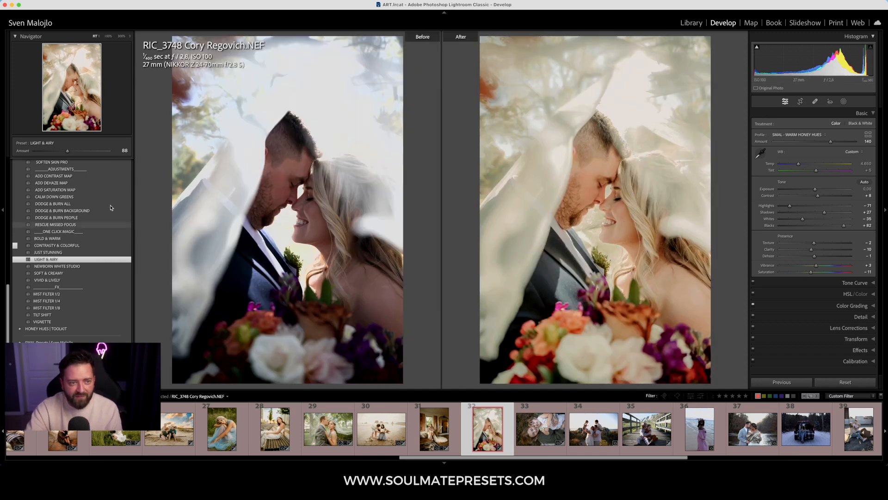
mouse_move(67, 150)
left_mouse_down()
mouse_move(31, 155)
mouse_move(63, 158)
left_mouse_up()
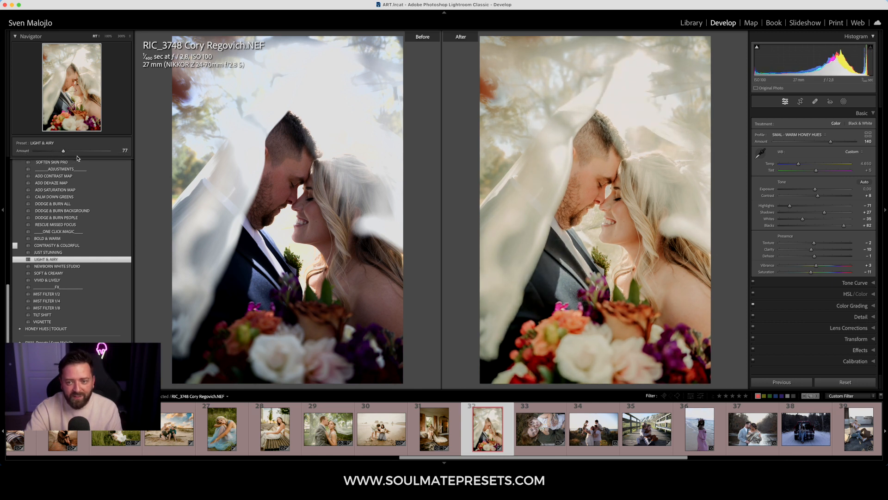
key("super+z")
key("super+z")
key("super+z")
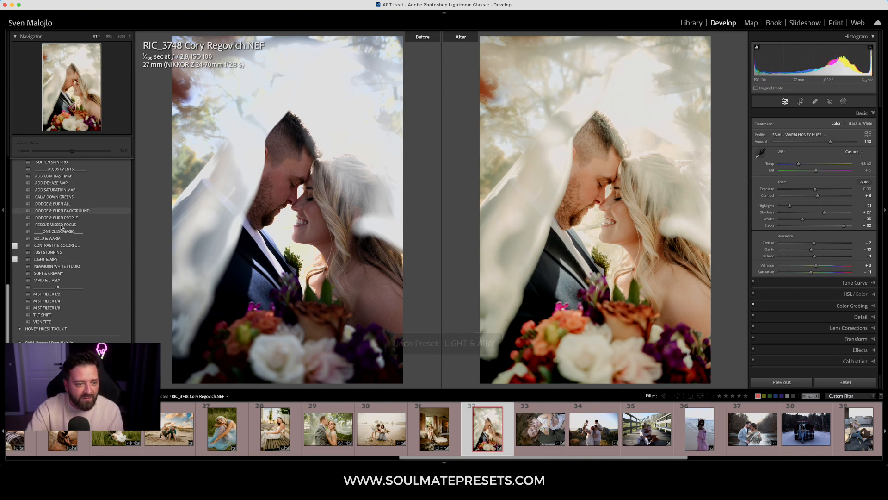
- Try the VIVID & LIVELY mask preset at amount 90, and undo it together with the earlier temperature change
left_click(63, 281)
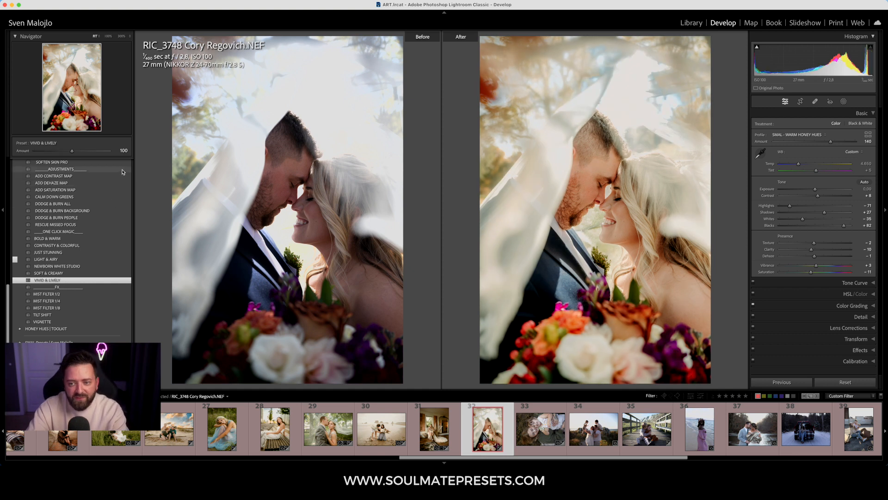
mouse_move(76, 153)
left_mouse_down()
mouse_move(91, 154)
mouse_move(68, 156)
left_mouse_up()
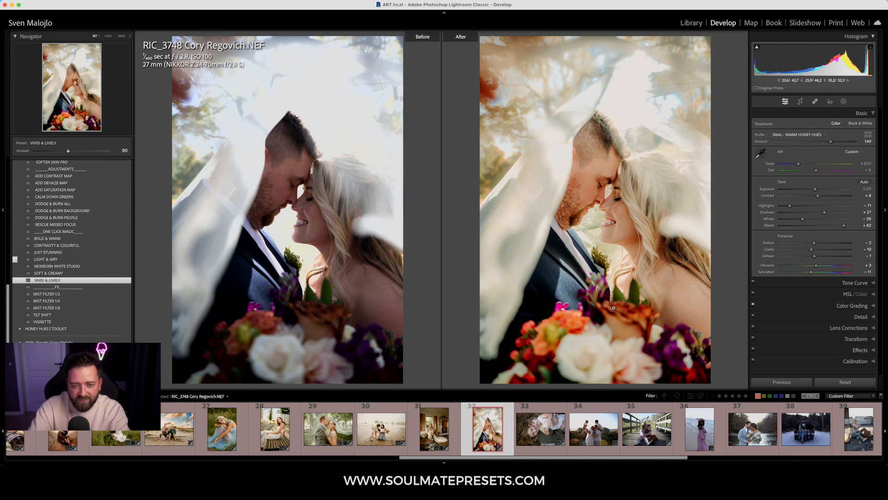
key("y")
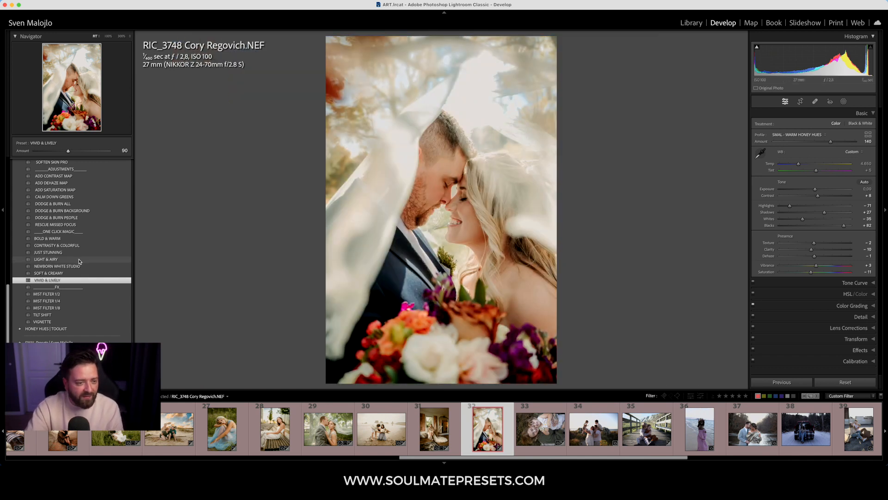
key("super+z")
key("super+z")
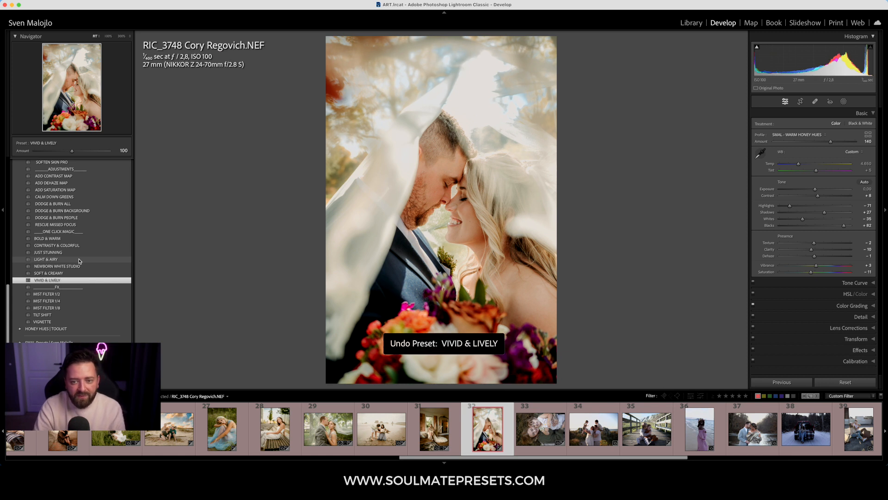
key("super+z")
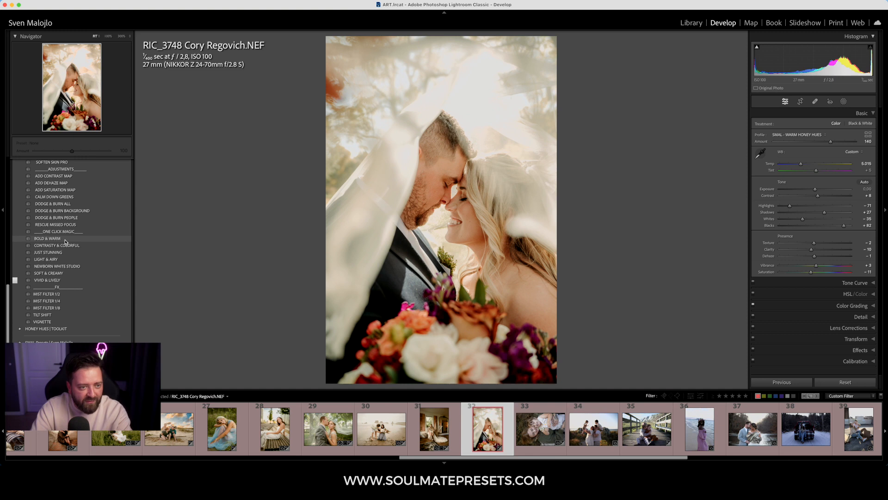
- Try the BOLD & WARM mask preset at amount 112 with exposure +0.10 on the veil photo, and undo both
left_click(66, 241)
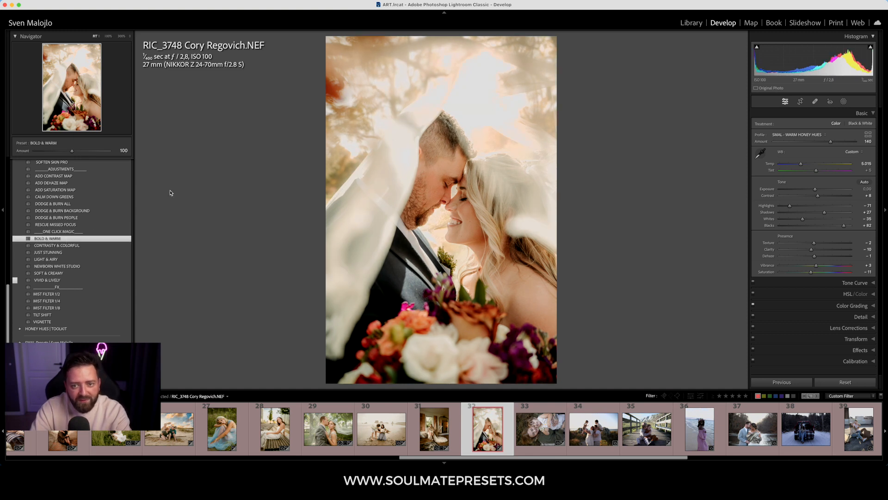
mouse_move(72, 151)
left_mouse_down()
mouse_move(93, 151)
mouse_move(70, 153)
mouse_move(79, 155)
left_mouse_up()
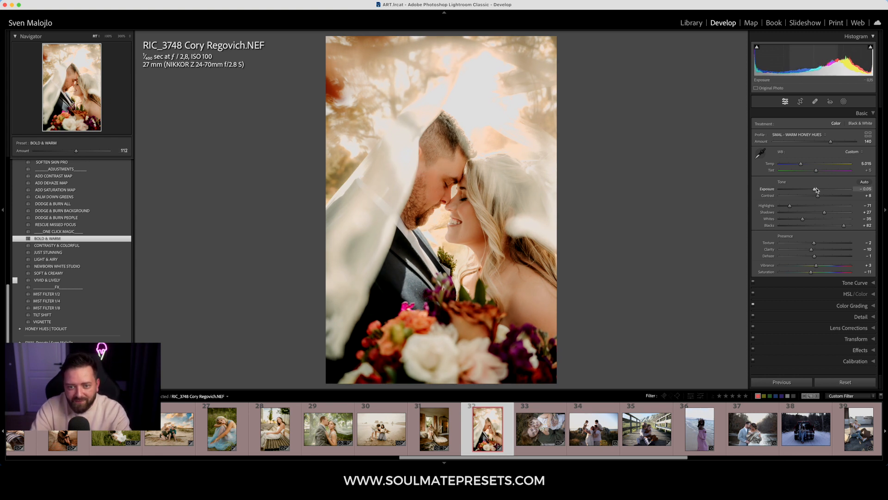
left_click_drag(816, 189, 819, 190)
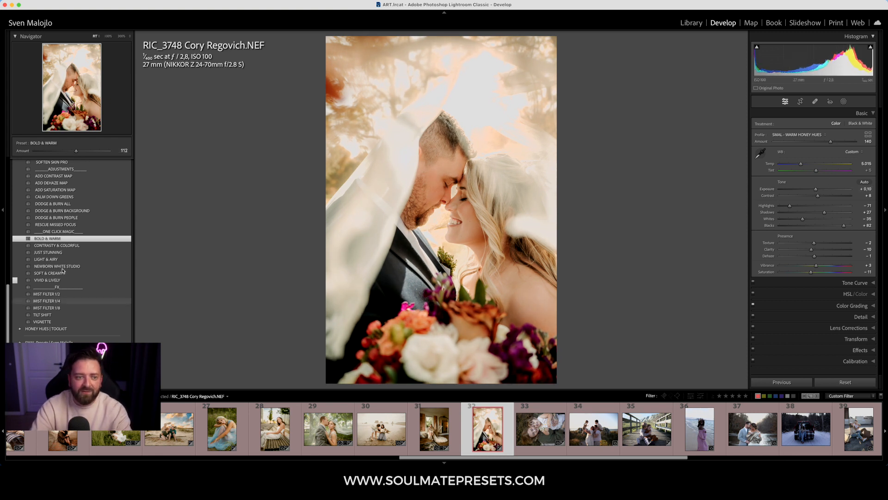
key("super+z")
key("super+z")
key("super+z")
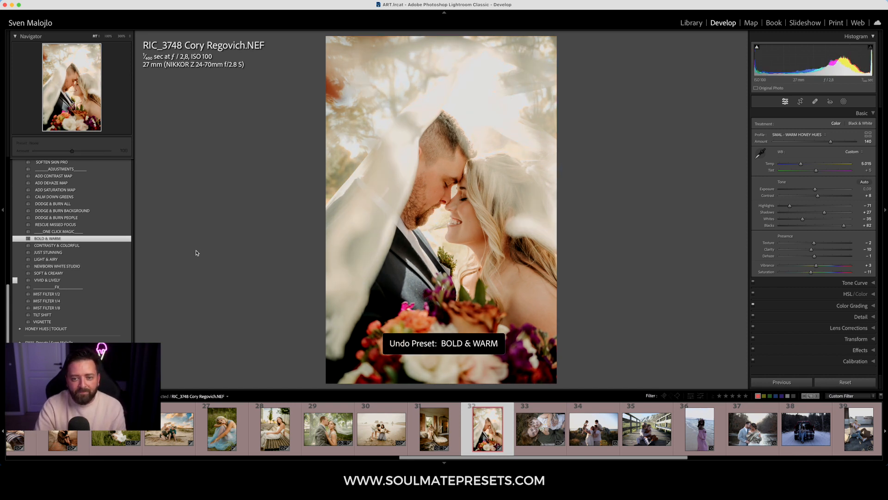
- Try CONTRASTY & COLORFUL again on the veil photo with a stronger amount of 112, and undo it
left_click(84, 246)
mouse_move(76, 151)
left_mouse_down()
mouse_move(89, 149)
mouse_move(77, 153)
left_mouse_up()
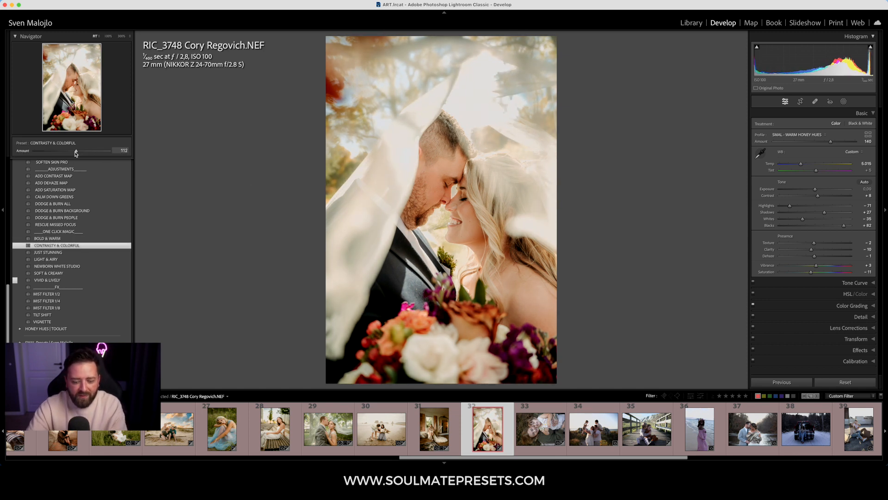
key("super+z")
key("super+z")
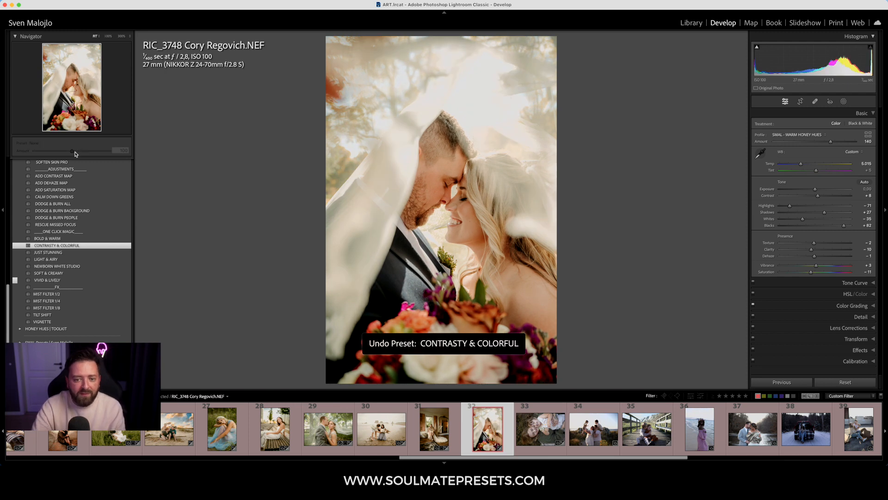
- Try the JUST STUNNING mask preset on the veil photo at amounts 124 and 115, and undo it
left_click(67, 253)
left_click_drag(72, 150, 82, 151)
left_click(78, 157)
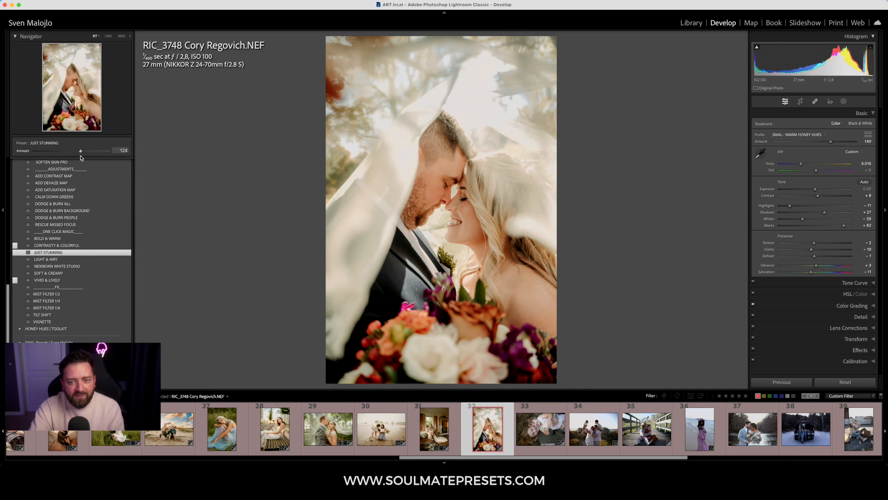
left_click_drag(78, 158, 78, 158)
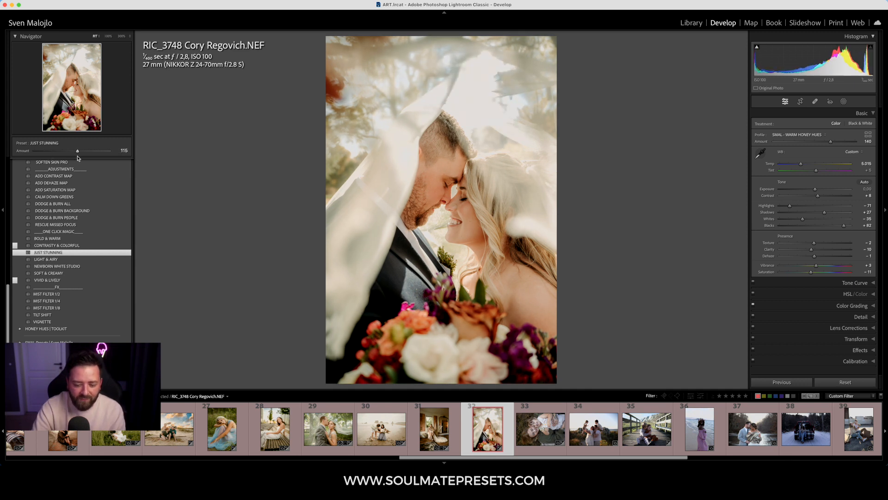
key("super+z")
key("super+z")
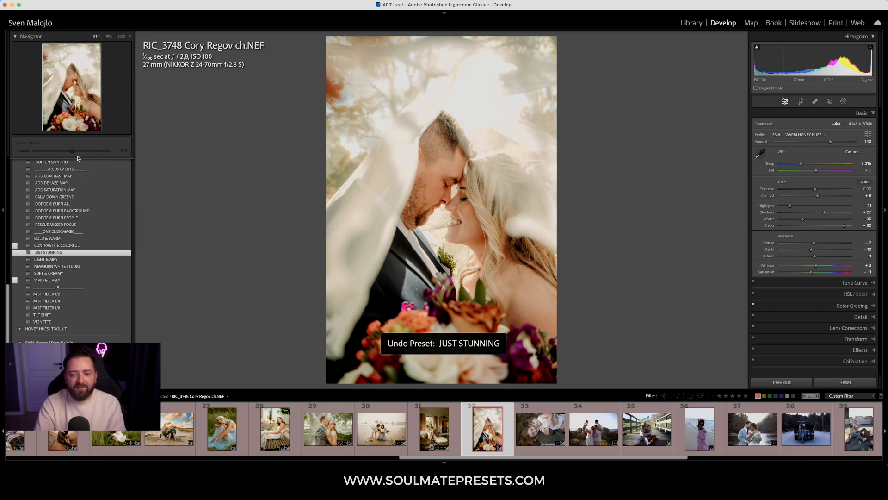
- Apply the CONTRASTY & COLORFUL mask preset to the veil photo and reduce its amount to about 71
left_click(70, 246)
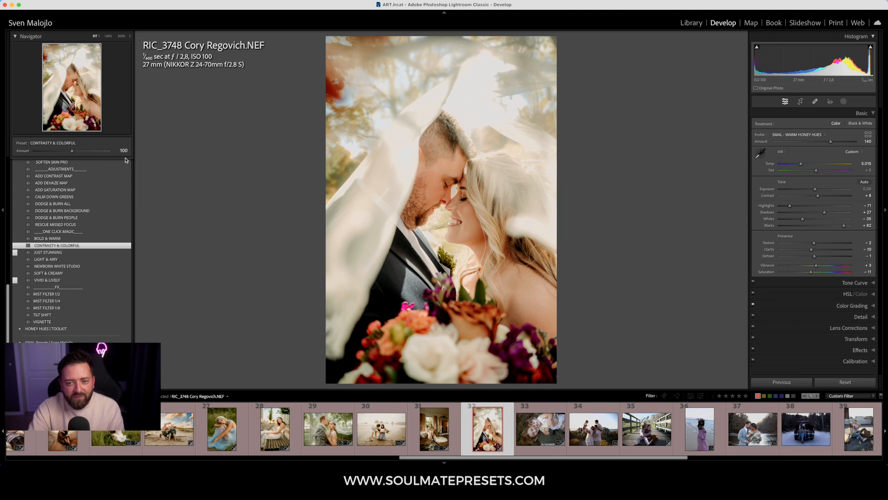
left_click_drag(57, 153, 59, 153)
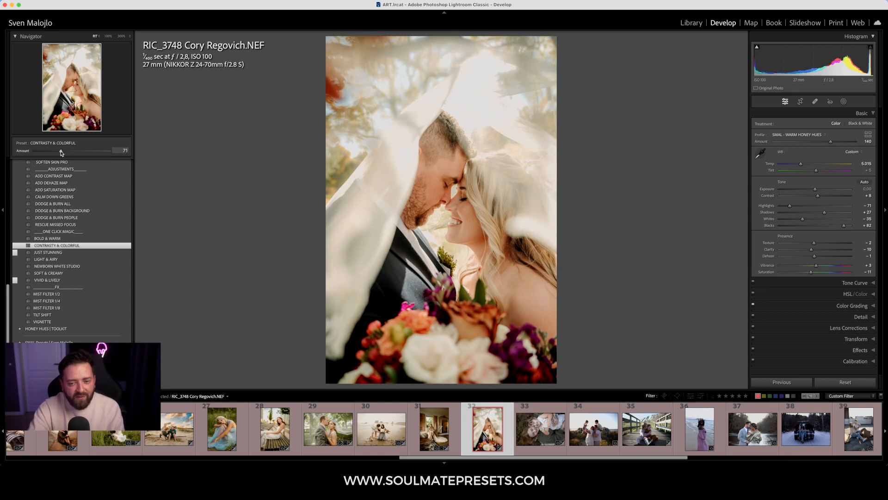
- Apply the HONEY HUE 04 preset to the next photo, the mother and daughter lying on the grass with daisies
left_click(539, 429)
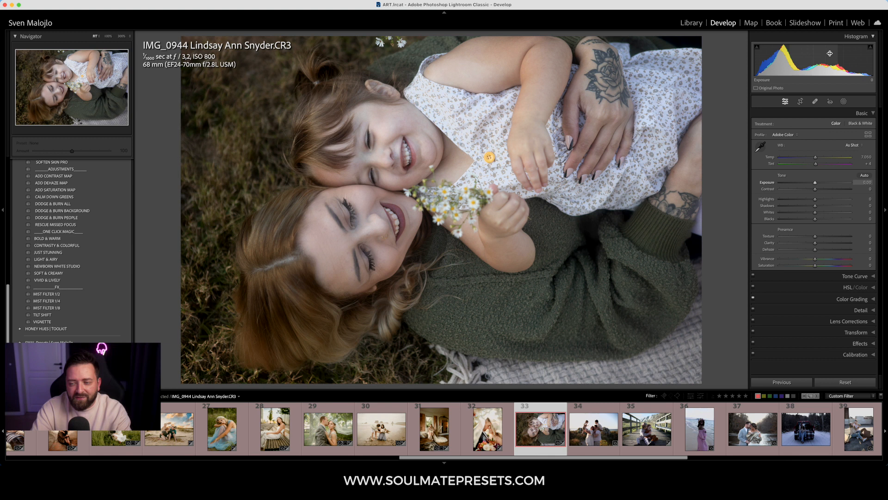
left_click(691, 23)
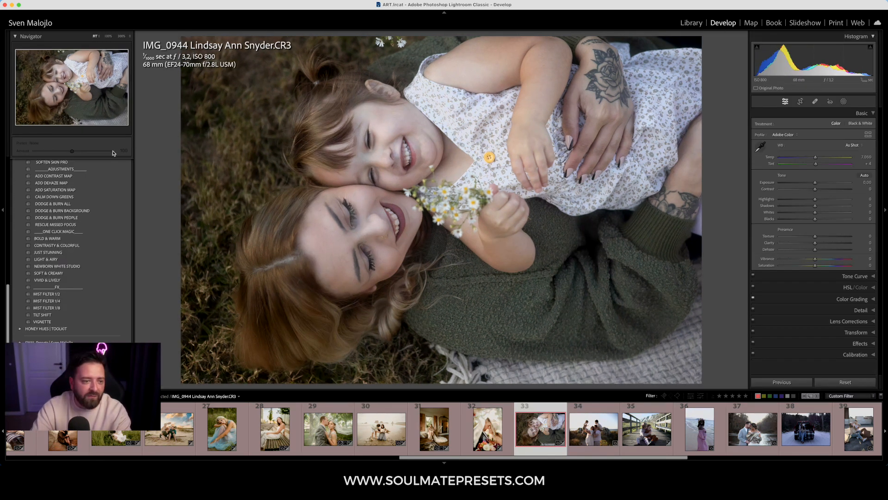
scroll(41, 247, "up", 10)
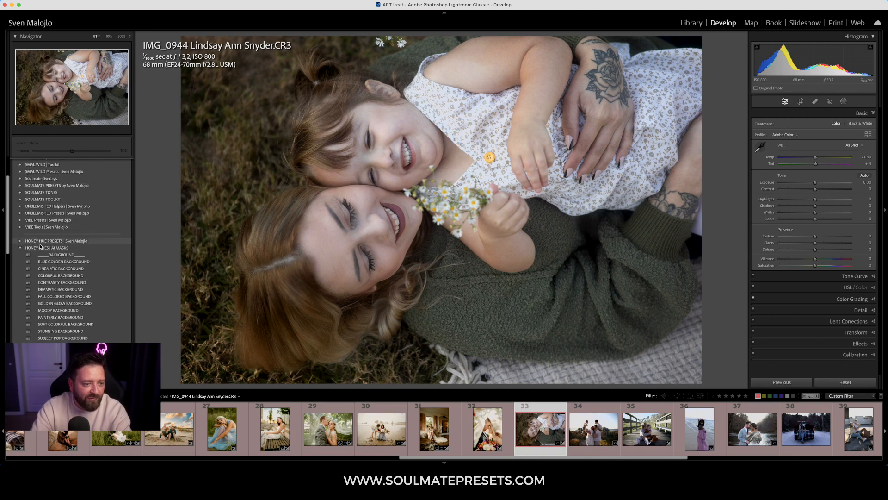
left_click(20, 248)
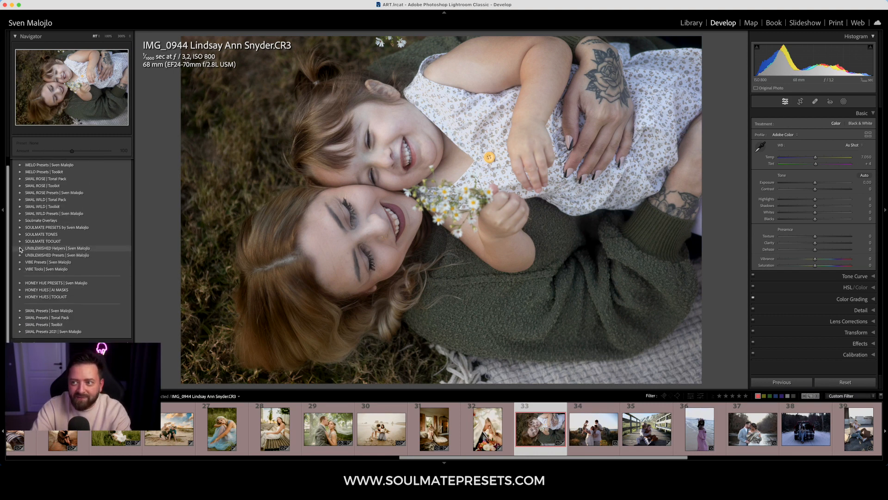
left_click(20, 283)
scroll(46, 278, "down", 3)
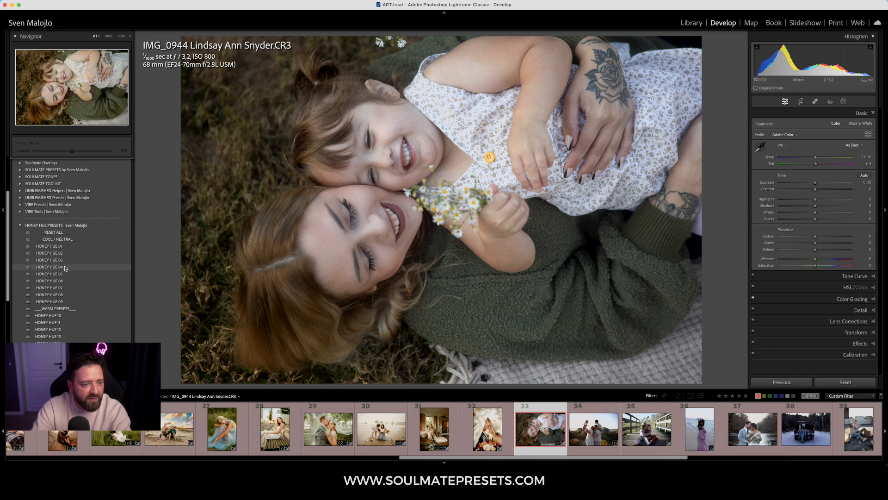
left_click(65, 268)
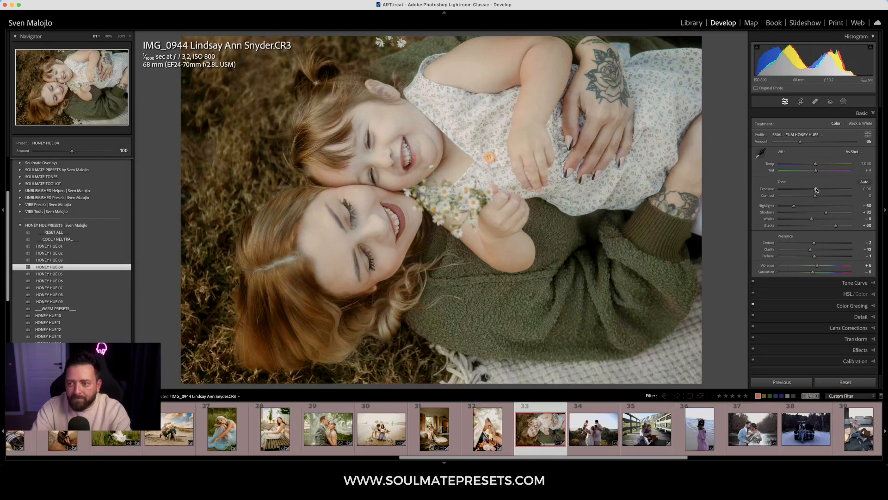
- Set the mother and daughter photo's profile amount to 90, white balance temperature to 8,281 and exposure to -0.20
left_click(853, 152)
left_click(849, 161)
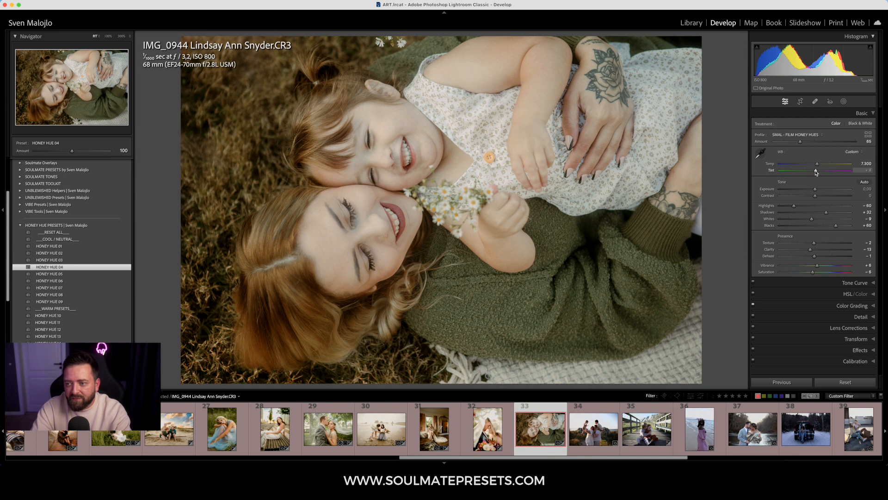
left_click_drag(821, 164, 811, 144)
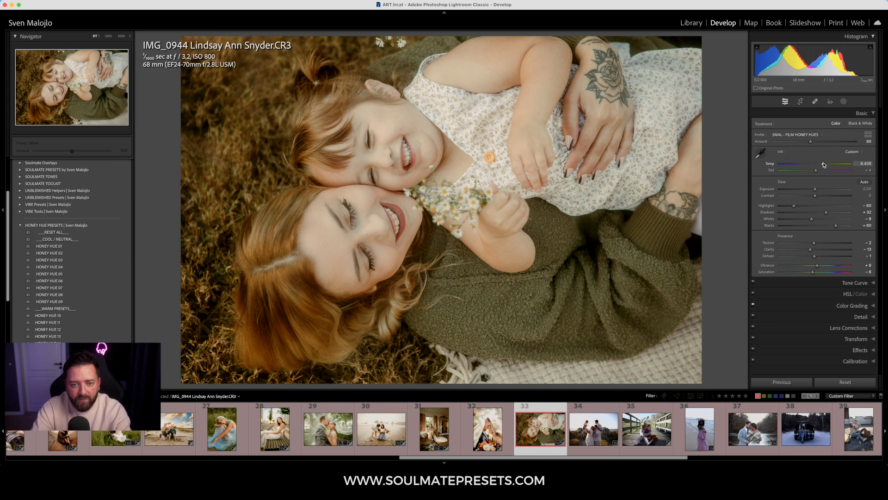
left_click_drag(816, 189, 822, 165)
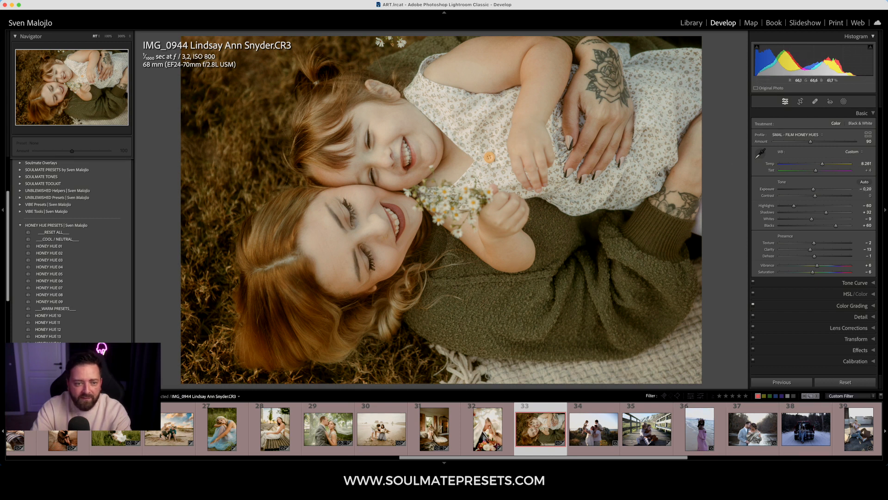
- Apply the S-CURVE TONE CURVE preset from the HONEY HUES toolkit and reduce its amount to 76
left_click(20, 225)
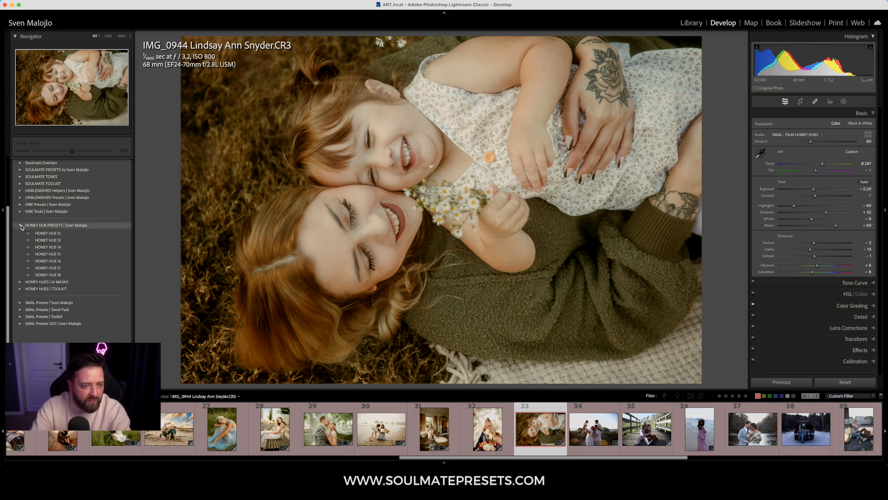
left_click(20, 297)
scroll(62, 283, "down", 4)
scroll(62, 284, "down", 3)
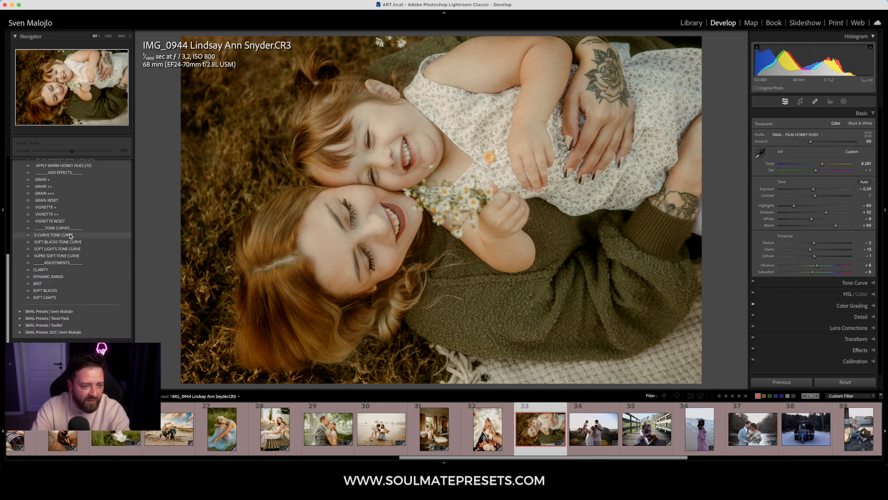
left_click(71, 235)
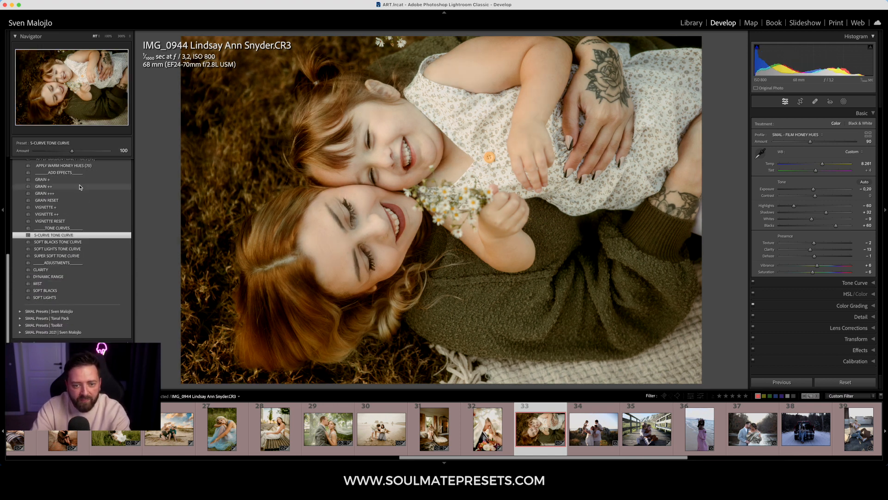
mouse_move(78, 154)
left_mouse_down()
mouse_move(50, 160)
mouse_move(62, 159)
left_mouse_up()
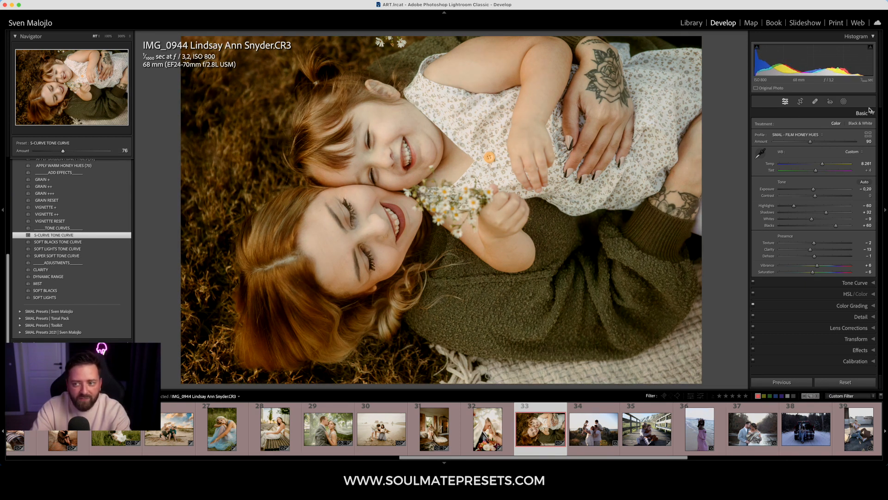
- Set the profile amount to 100, temperature to 8,808 and exposure to -0.15 on the mother and daughter photo
mouse_move(808, 144)
left_mouse_down()
mouse_move(829, 147)
mouse_move(814, 148)
left_mouse_up()
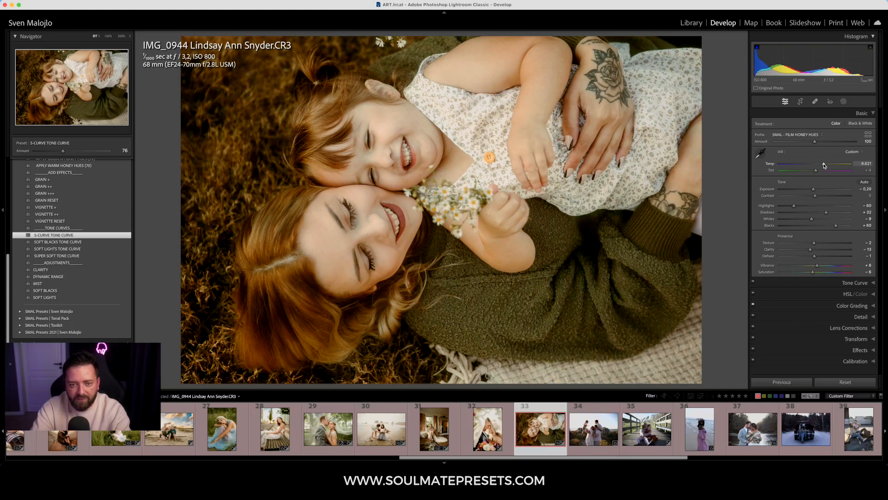
left_click_drag(817, 189, 814, 188)
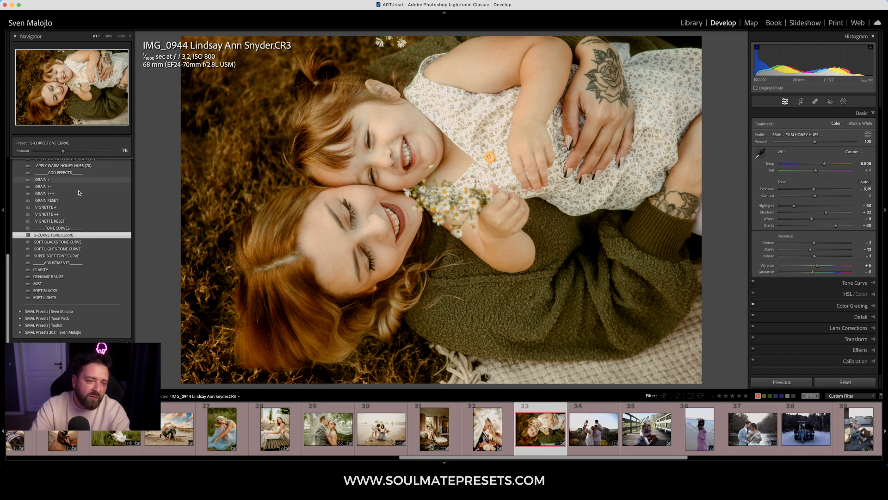
- Apply the GOLDEN GLOW BACKGROUND AI mask preset at amount 39 and compare the photo before and after
scroll(70, 231, "up", 8)
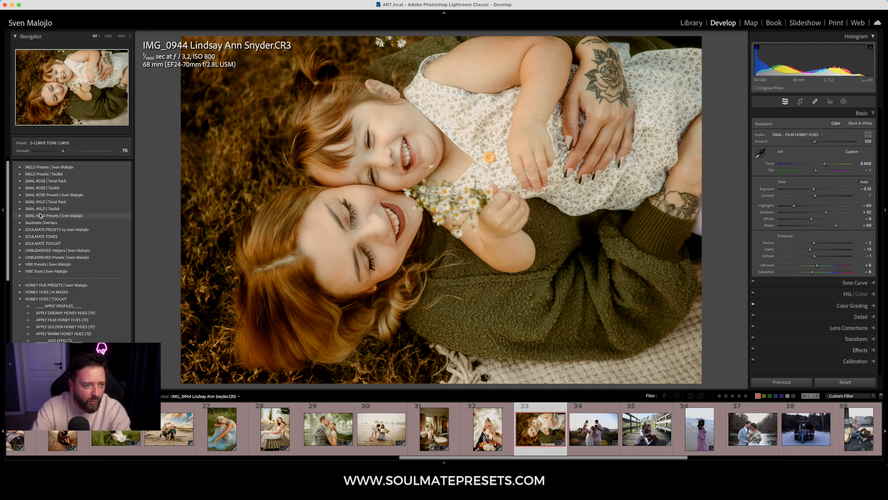
left_click(21, 289)
scroll(78, 308, "down", 3)
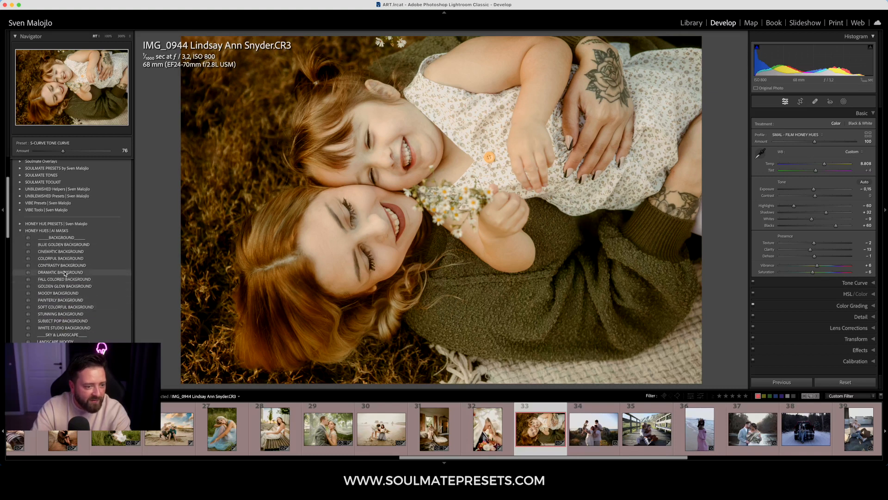
left_click(67, 286)
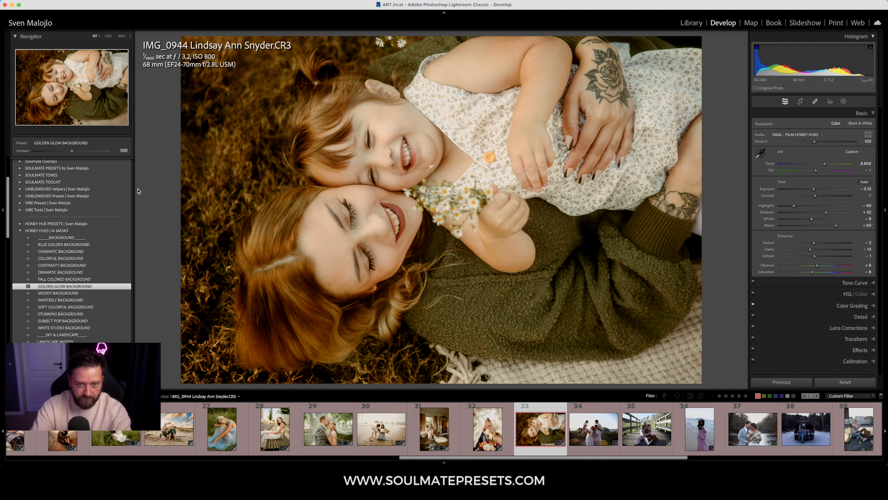
left_click_drag(74, 155, 68, 158)
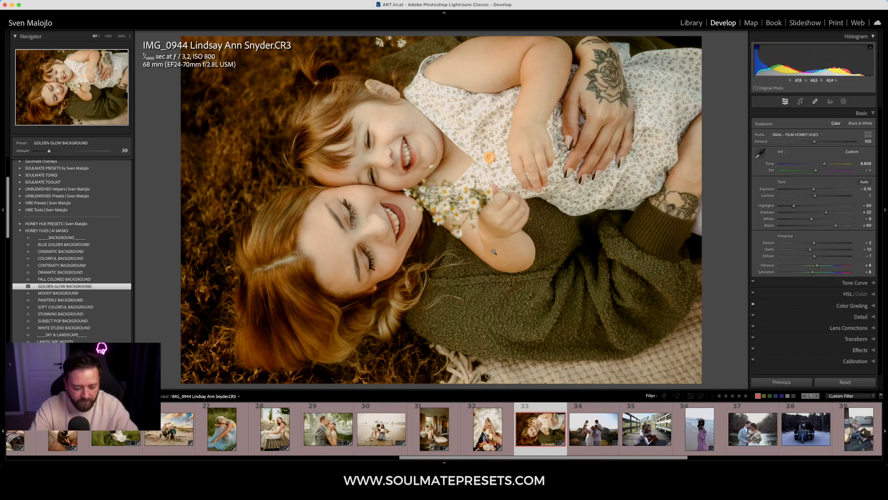
key("y")
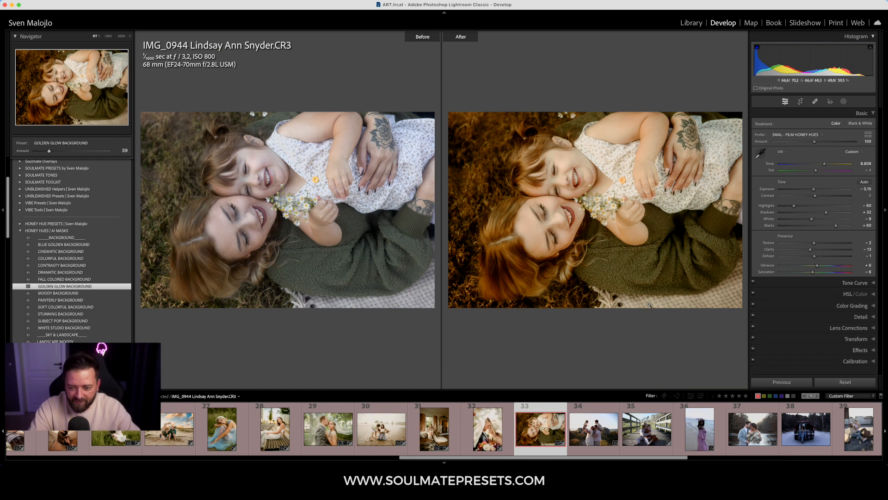
key("y")
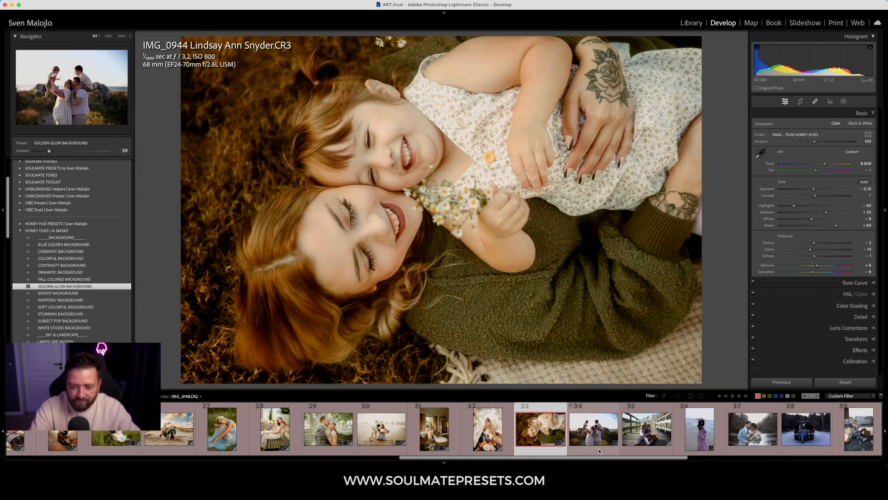
- Open the next photo, the family on the beach dunes, and try the HONEY HUE 03, 06, 11 and 12 presets
left_click(594, 429)
scroll(87, 261, "down", 2)
scroll(87, 261, "down", 4)
scroll(87, 260, "up", 5)
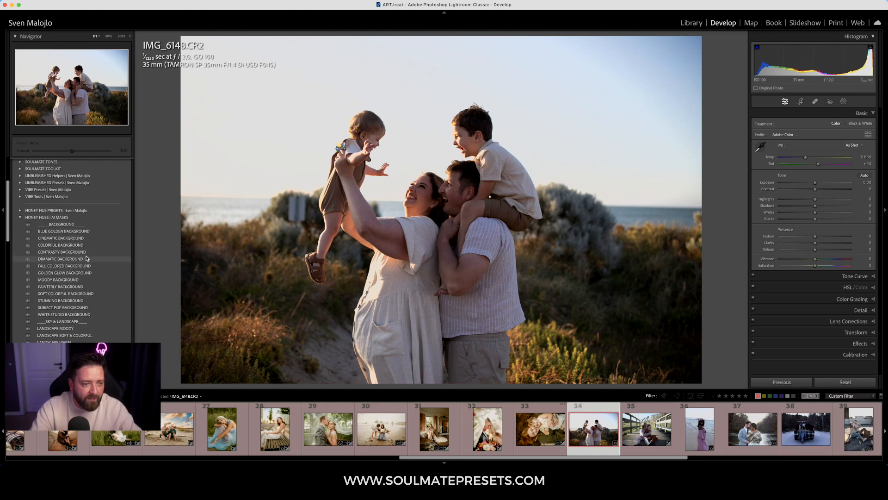
left_click(20, 212)
left_click(60, 246)
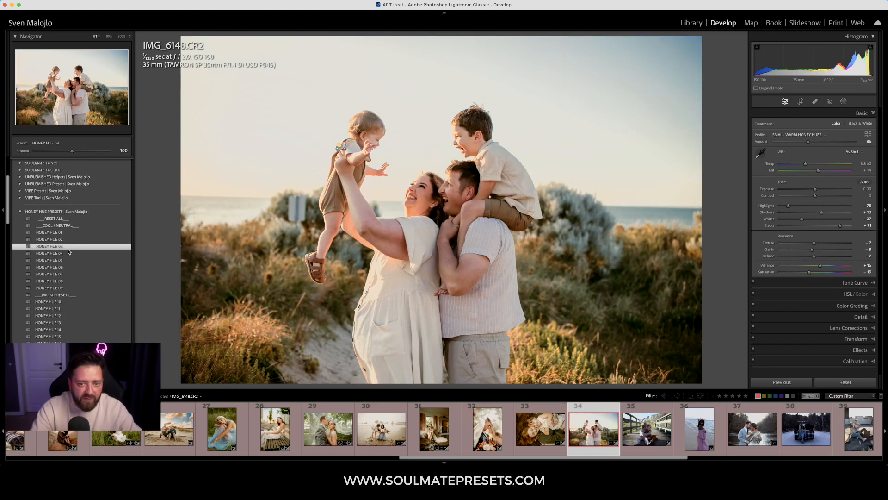
left_click(60, 267)
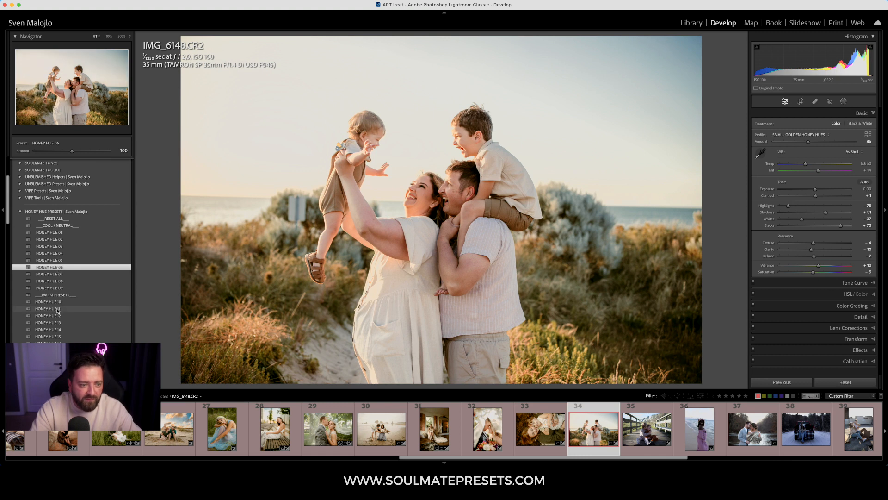
left_click(58, 309)
left_click(59, 316)
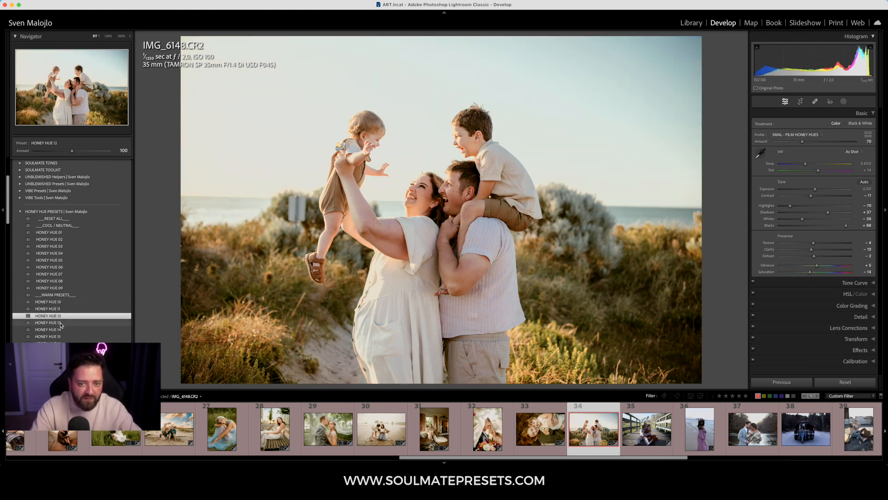
- Try HONEY HUE 01, 11 and 14 through 18 on the beach family photo for comparison
left_click(60, 233)
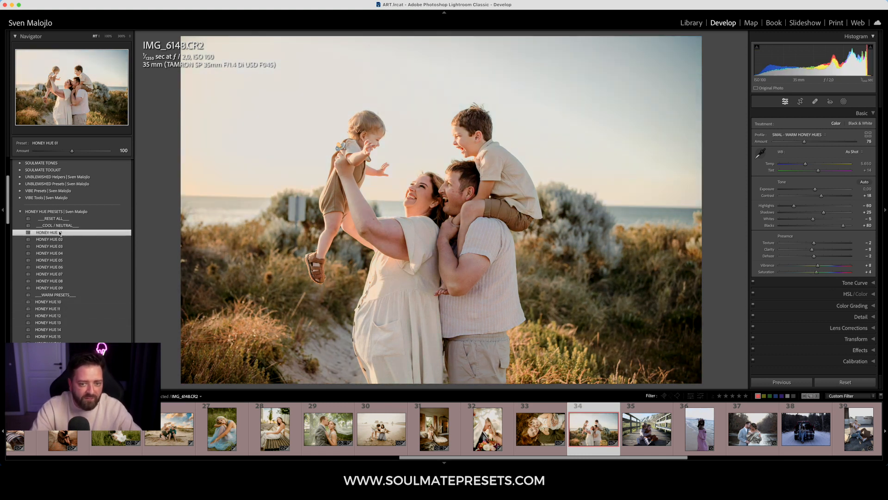
left_click(58, 309)
scroll(61, 287, "down", 3)
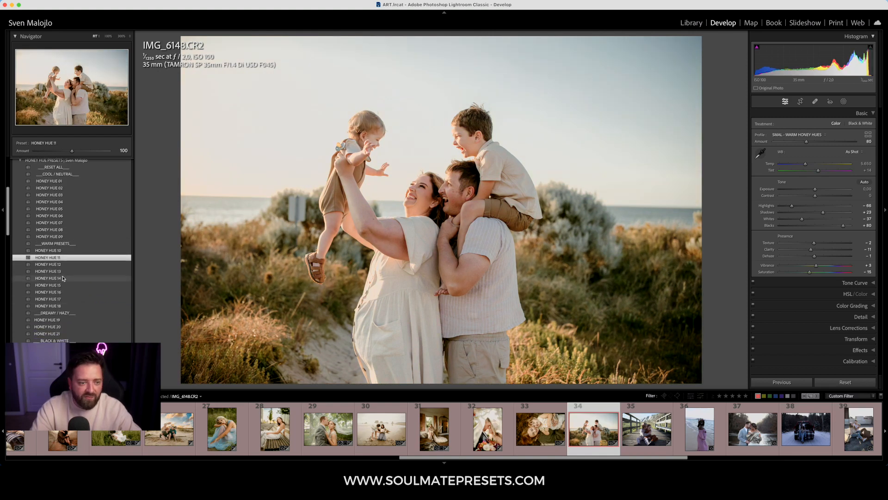
left_click(63, 278)
left_click(63, 285)
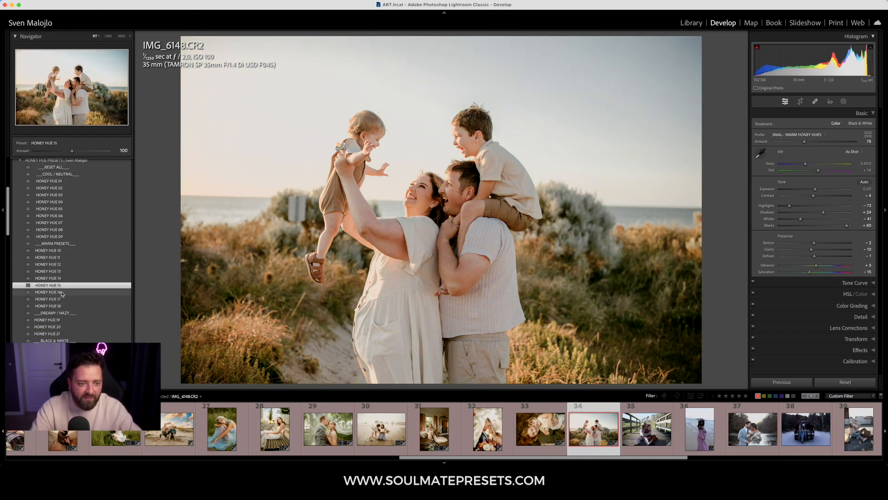
left_click(62, 292)
left_click(63, 298)
left_click(65, 305)
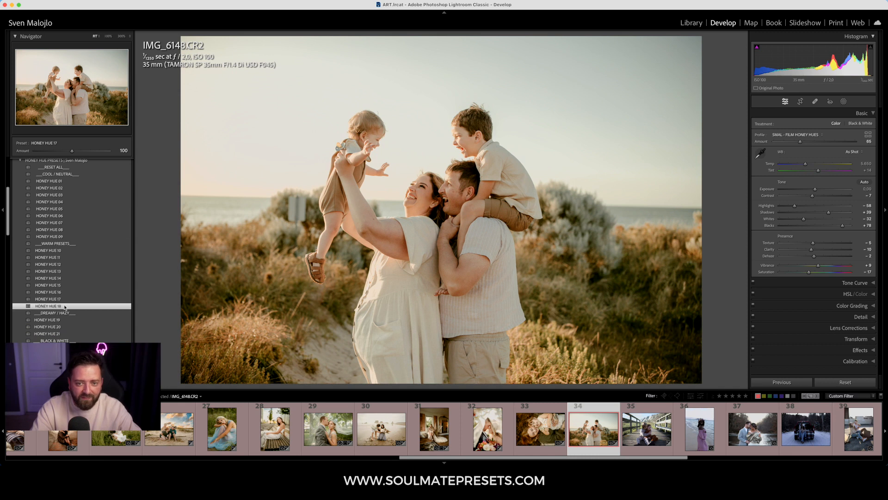
left_click(64, 301)
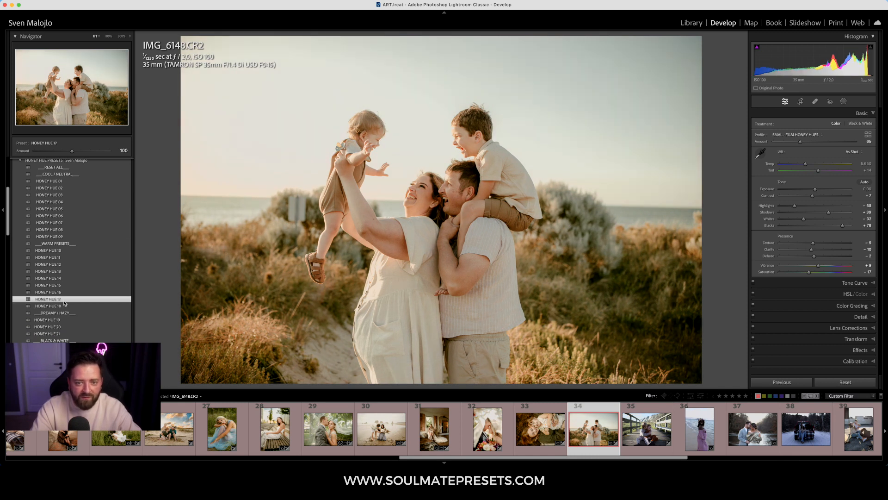
- Try HONEY HUE 19 and 10 on the beach family photo, and settle on HONEY HUE 12
left_click(65, 320)
scroll(67, 237, "down", 2)
left_click(68, 235)
left_click(65, 248)
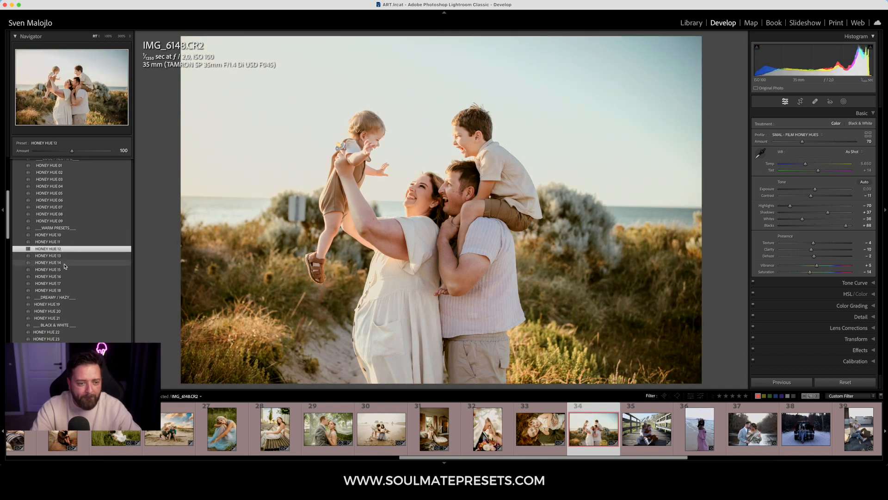
scroll(64, 266, "down", 3)
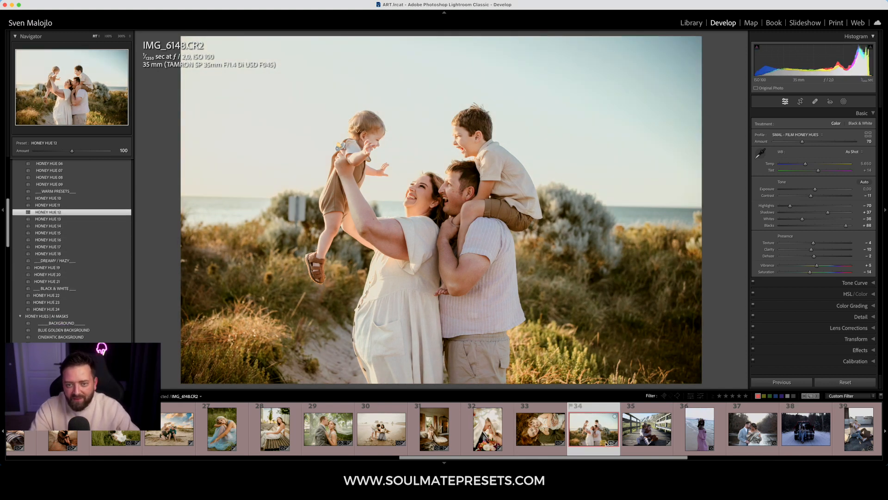
- Apply the HONEY HUE 11 preset to the next photo, the two children hugging on the wooden bridge
left_click(649, 455)
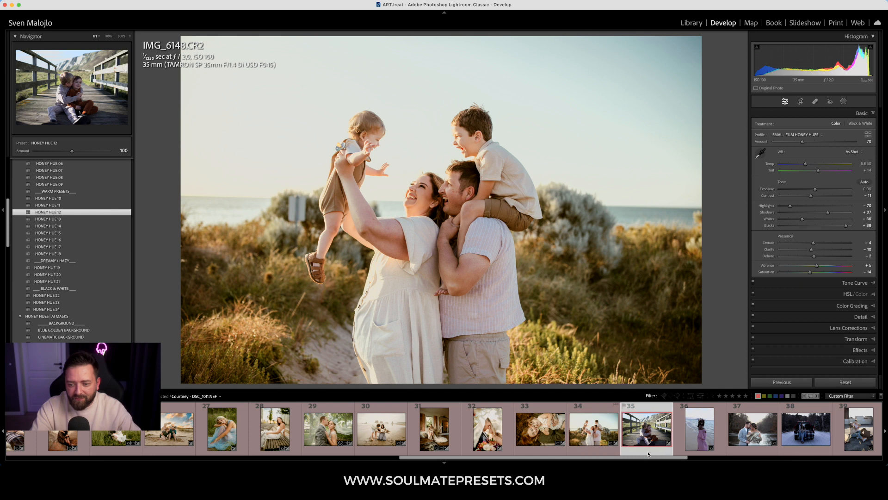
scroll(72, 216, "up", 3)
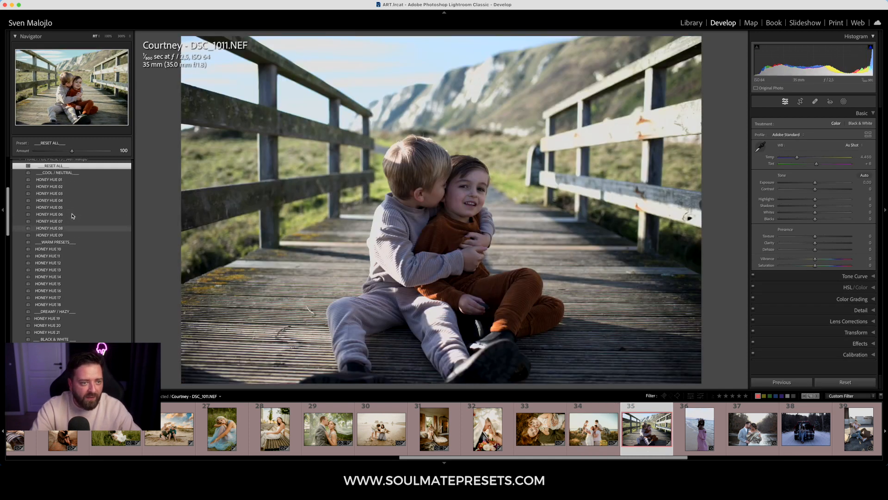
scroll(72, 216, "up", 2)
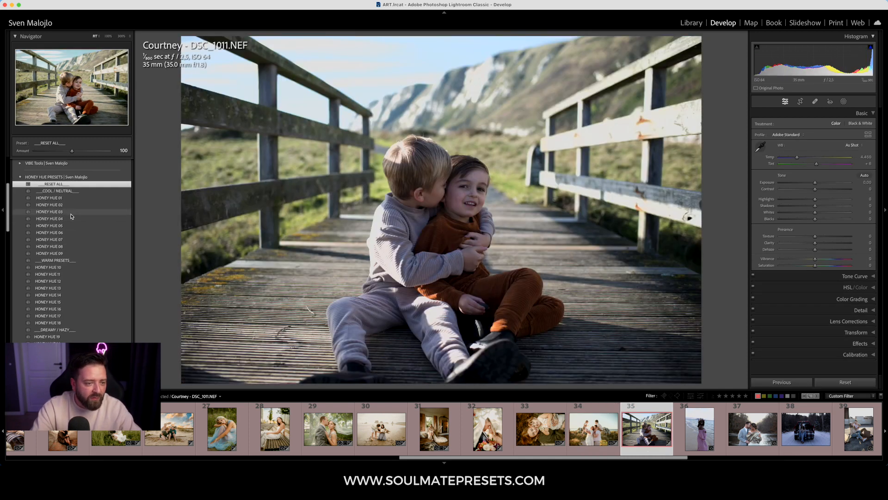
left_click(65, 274)
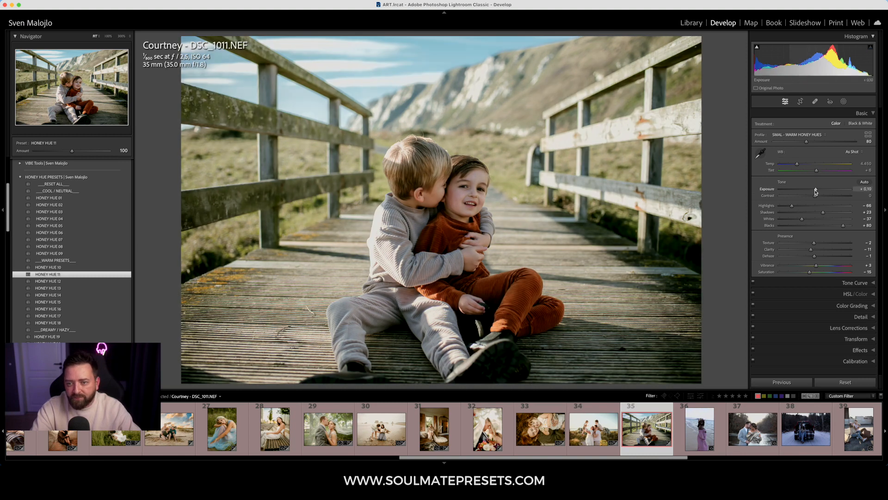
- Warm the bridge photo's white balance to a temperature of 5,704 and raise its exposure to +0.45
left_click(850, 152)
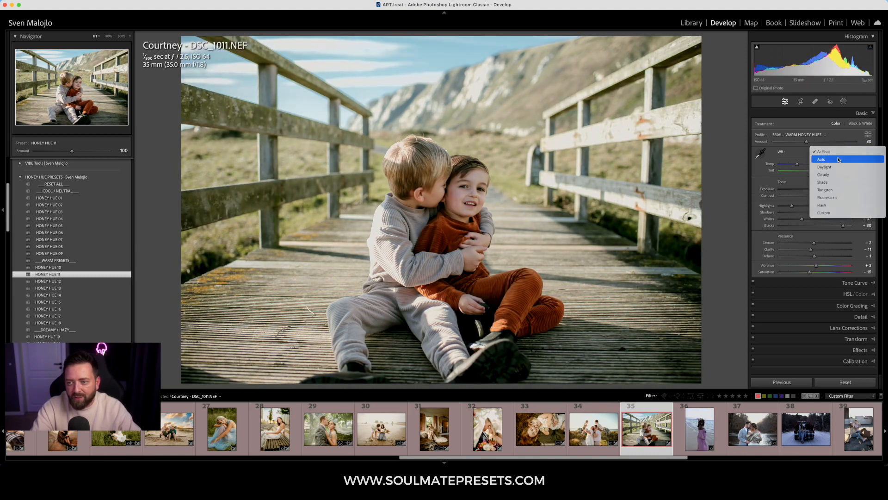
left_click(839, 159)
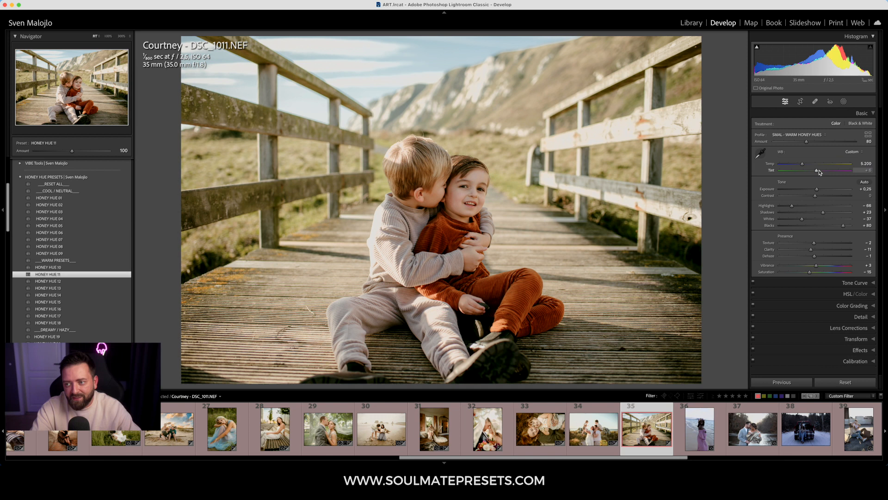
left_click_drag(808, 166, 819, 185)
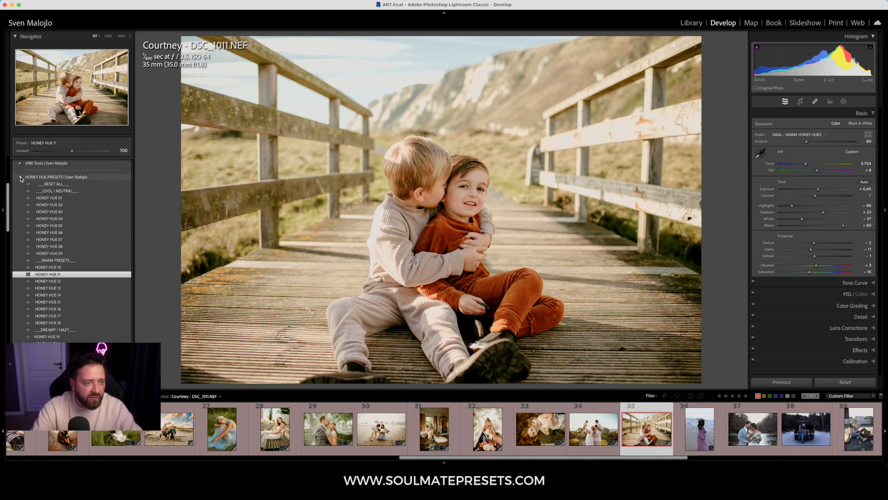
- Apply the STUNNING BACKGROUND AI mask to the bridge photo and reduce its amount to 47
left_click(35, 177)
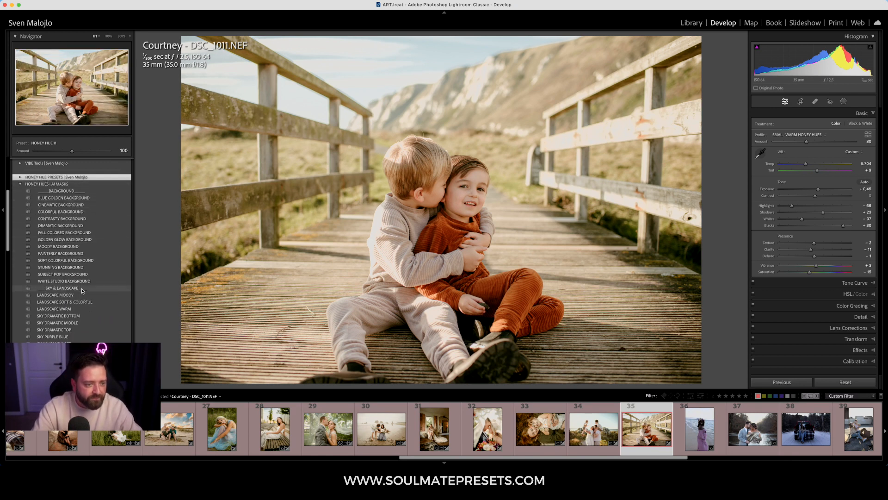
left_click(77, 267)
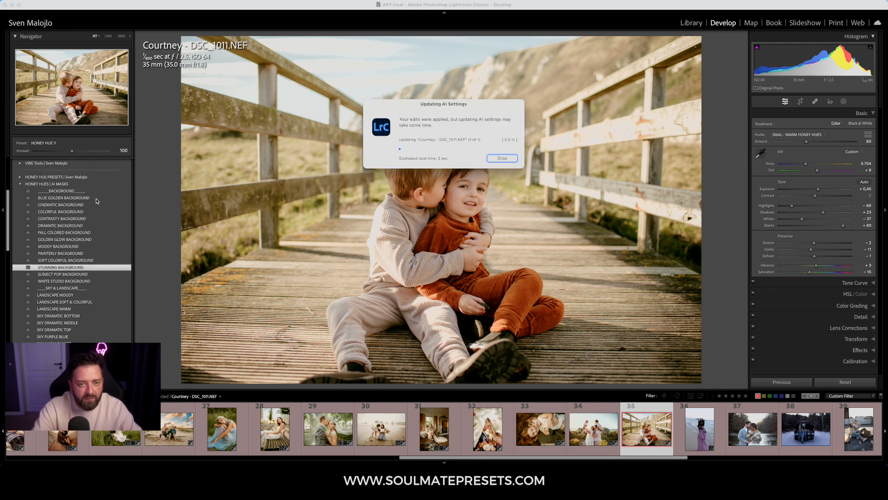
left_click_drag(70, 155, 53, 157)
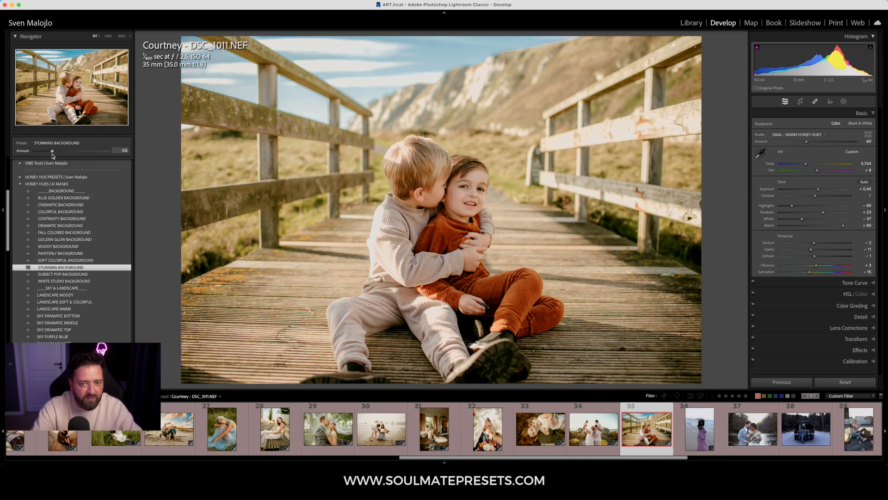
- Apply ADD CONTRAST MAP to the bridge photo at an amount of 168 and compare the before and after versions
scroll(64, 251, "down", 10)
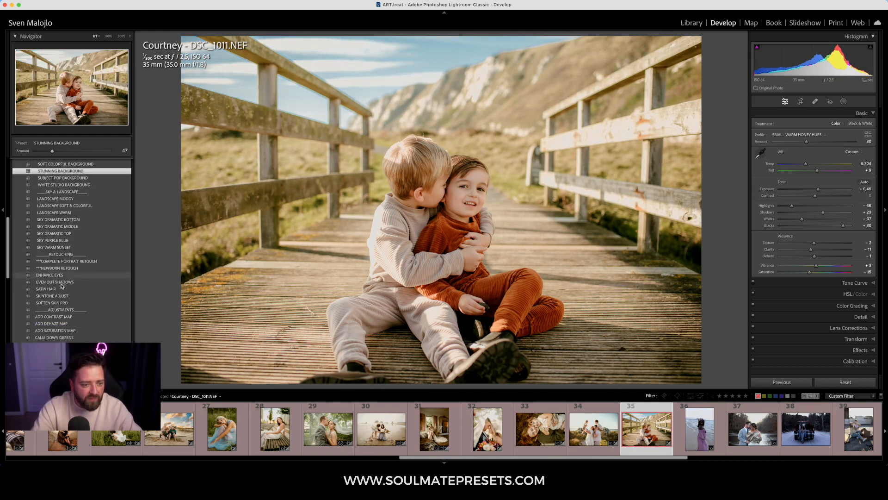
left_click(65, 252)
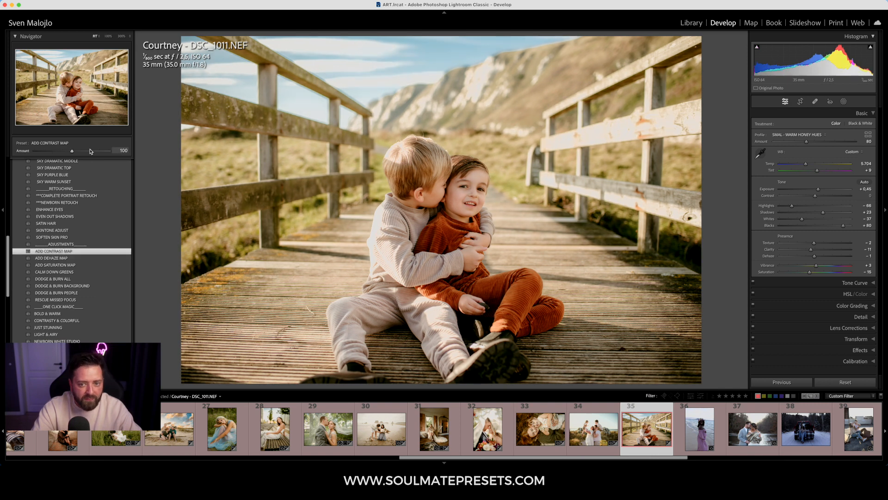
left_click_drag(78, 153, 93, 153)
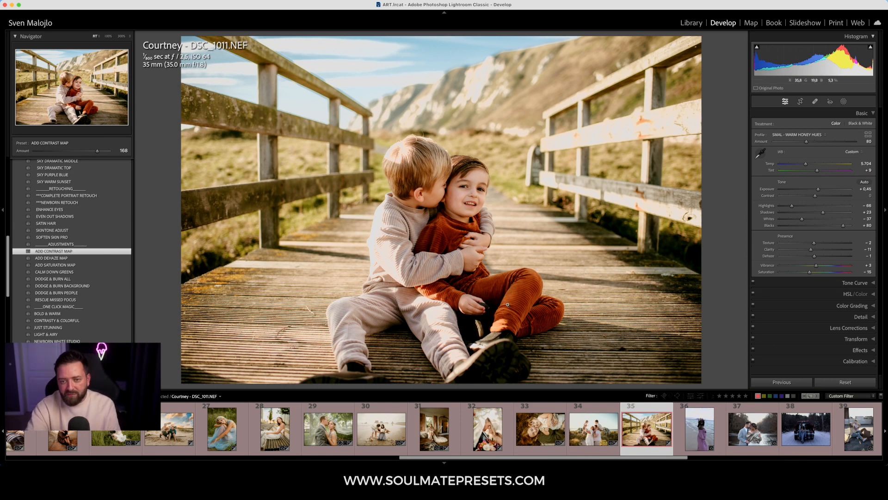
key("y")
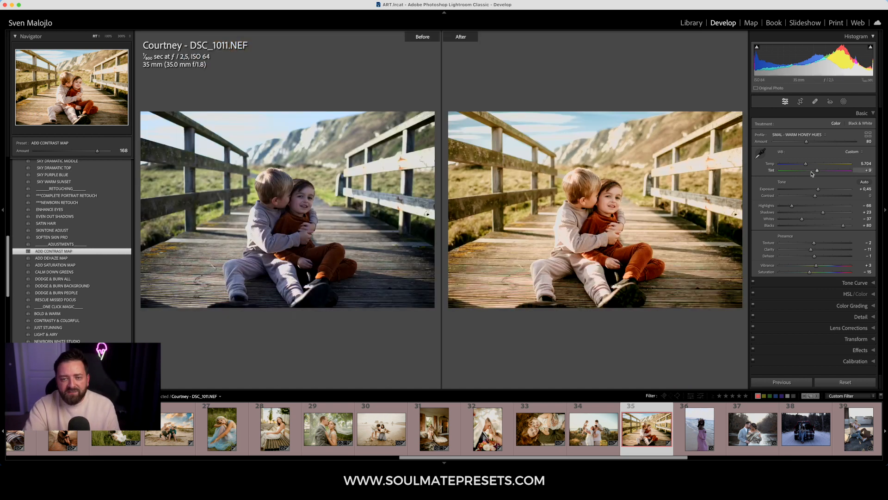
key("y")
- Straighten the horizon of the next photo, the pregnant woman in a purple dress on the beach, and crop it tighter around her
left_click(701, 428)
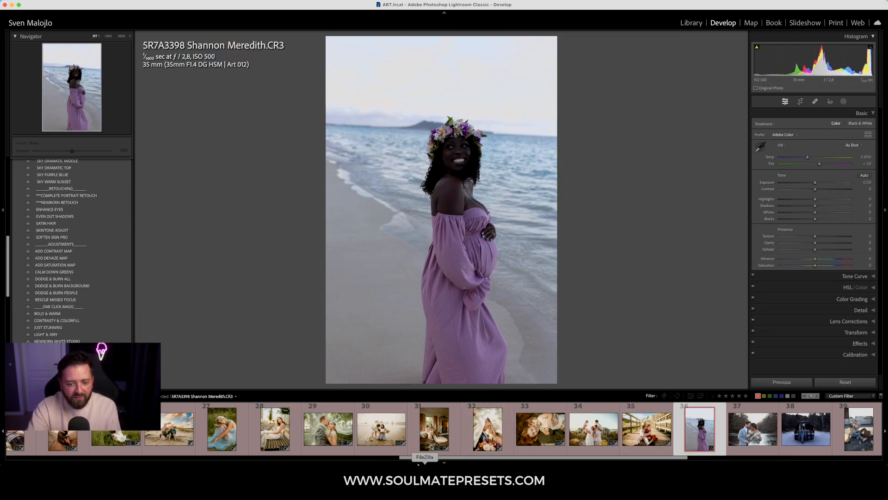
left_click_drag(448, 458, 487, 460)
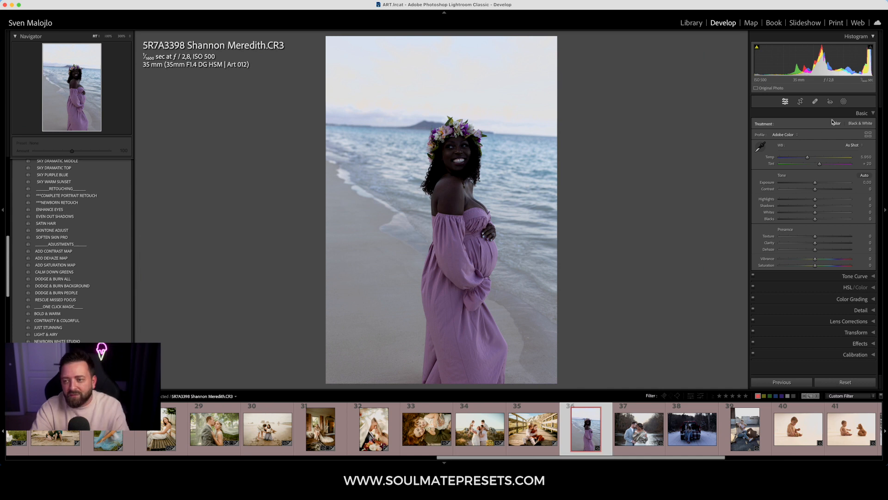
left_click(798, 103)
left_click_drag(816, 146, 815, 145)
key("Return")
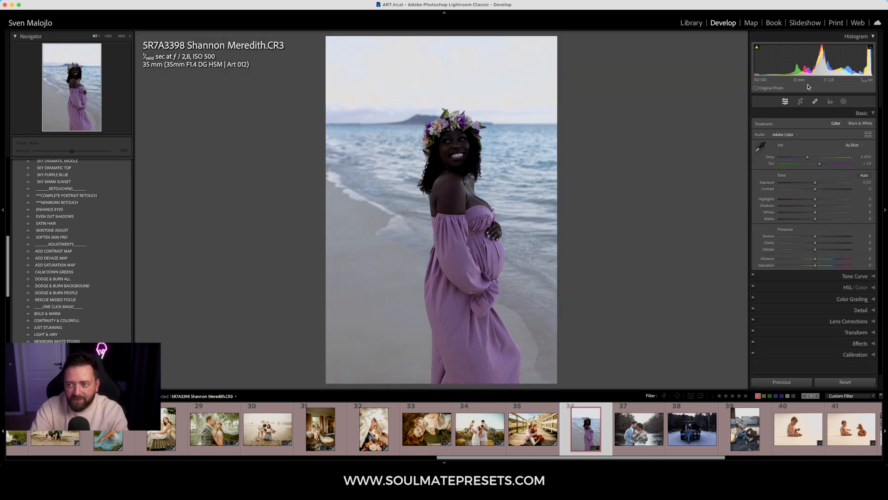
left_click(801, 102)
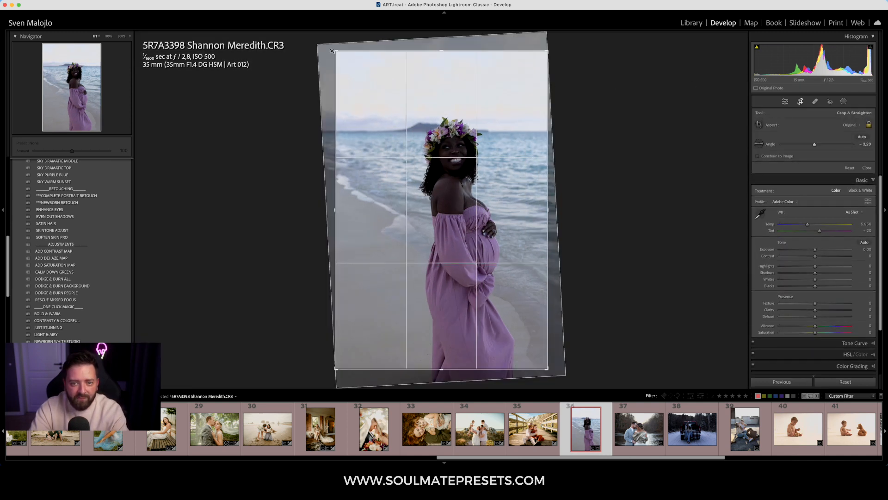
left_click_drag(338, 56, 341, 58)
left_click_drag(437, 164, 435, 162)
key("r")
- Try HONEY HUE 04, 03, 06, 11 and 10 on the beach maternity photo for comparison
scroll(69, 250, "up", 10)
left_click(20, 287)
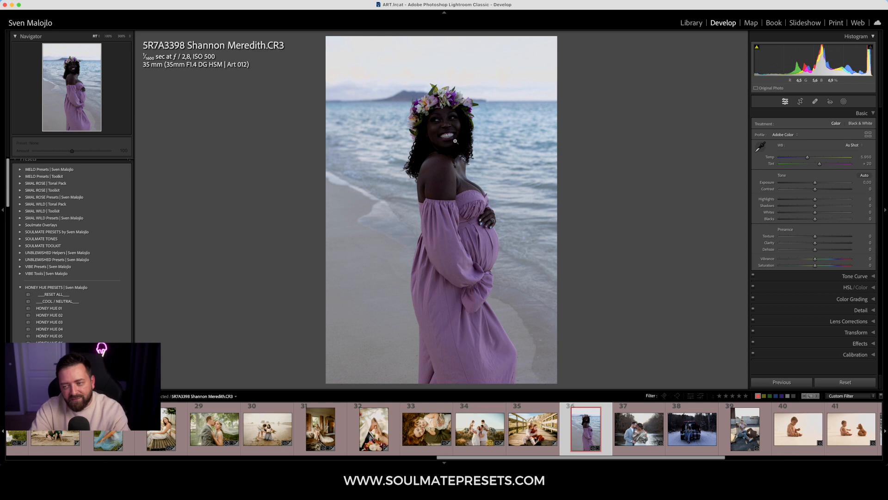
left_click(71, 329)
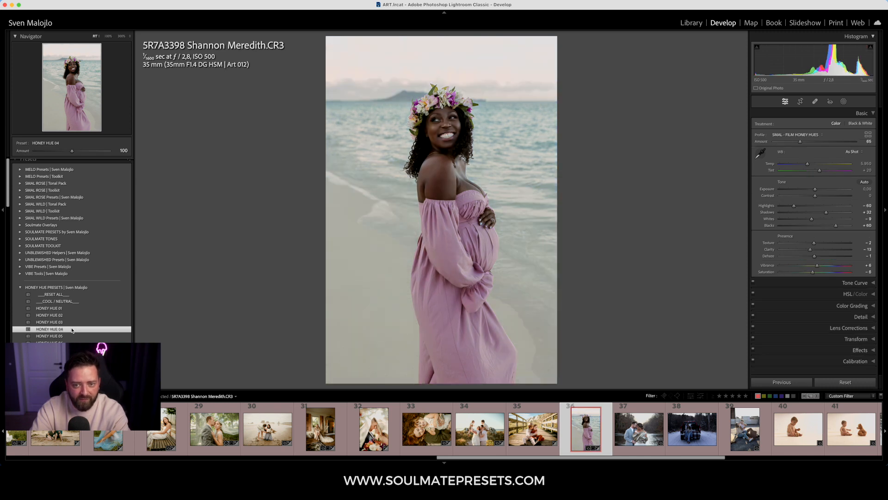
left_click(72, 322)
scroll(74, 322, "down", 3)
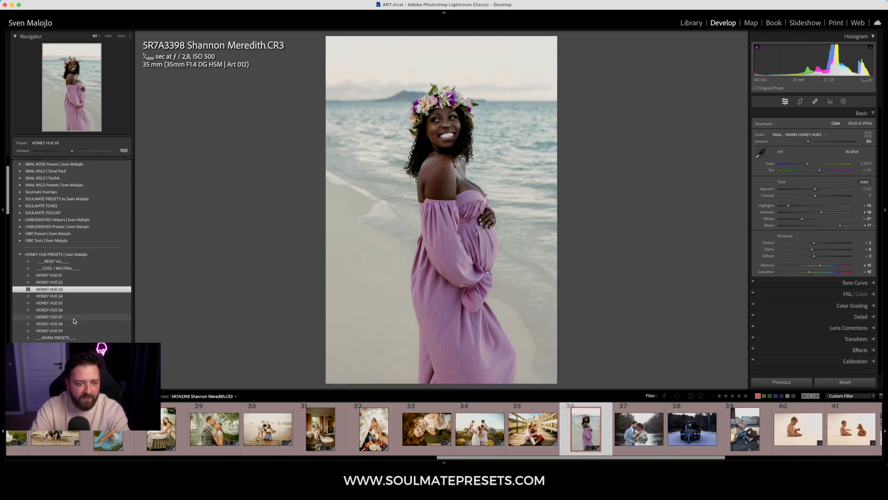
left_click(73, 311)
scroll(76, 308, "down", 3)
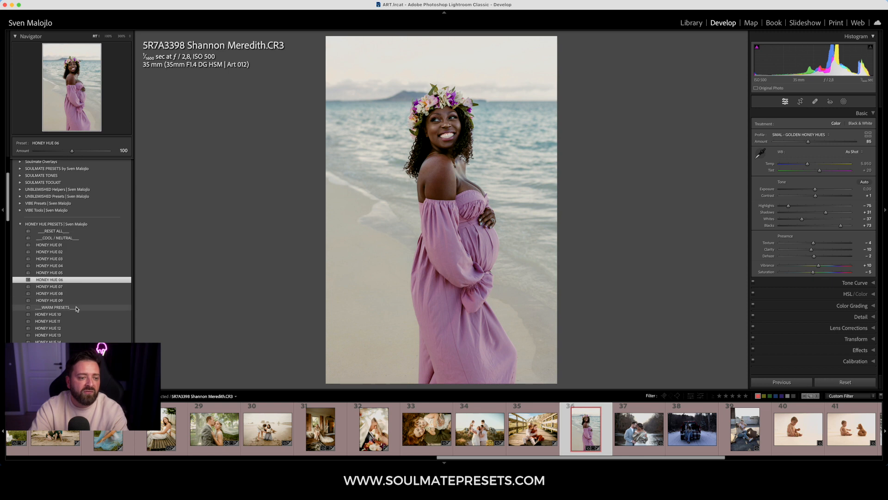
left_click(76, 305)
left_click(69, 298)
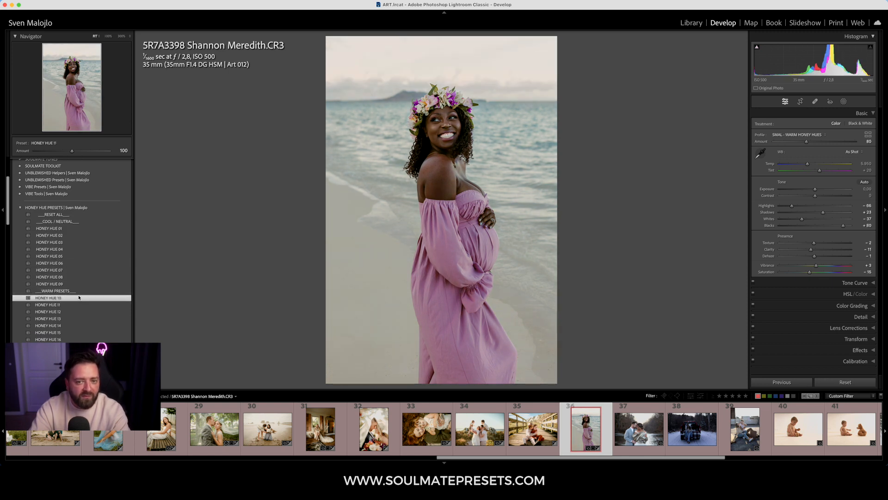
- Compare HONEY HUE 01, 02 and 03 on the beach maternity photo, and settle on HONEY HUE 02
left_click(67, 228)
left_click(65, 235)
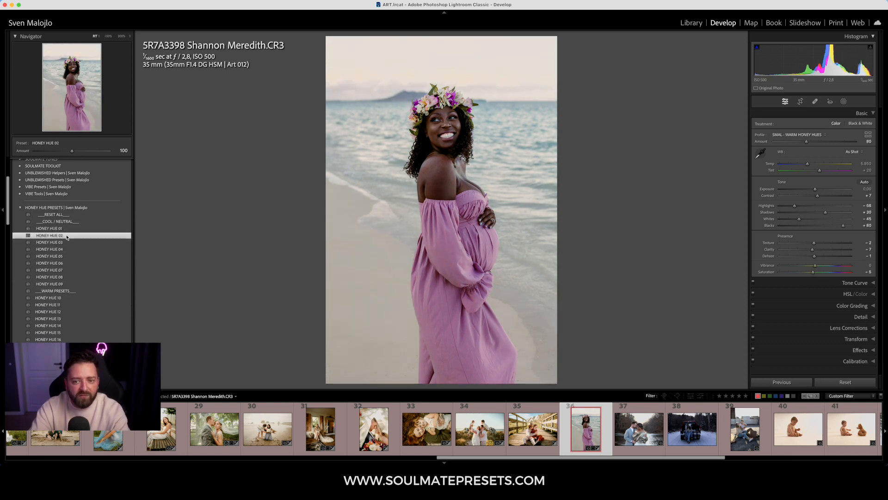
left_click(65, 243)
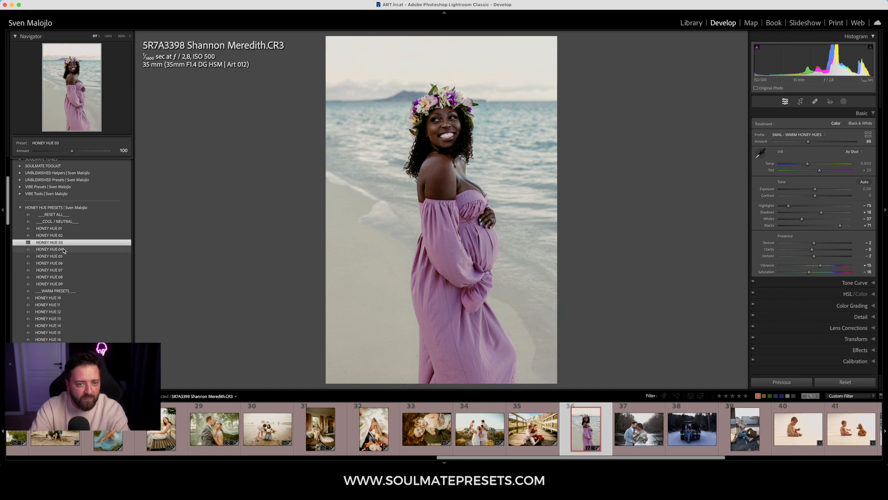
left_click(63, 249)
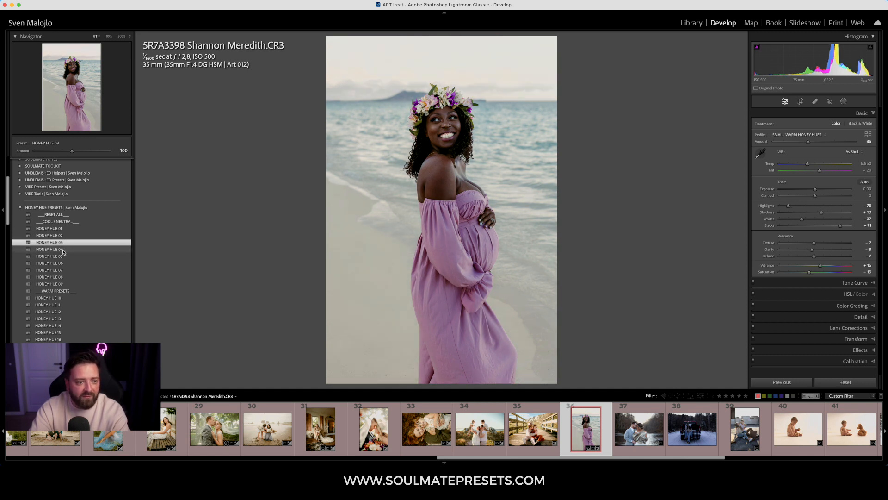
left_click(65, 243)
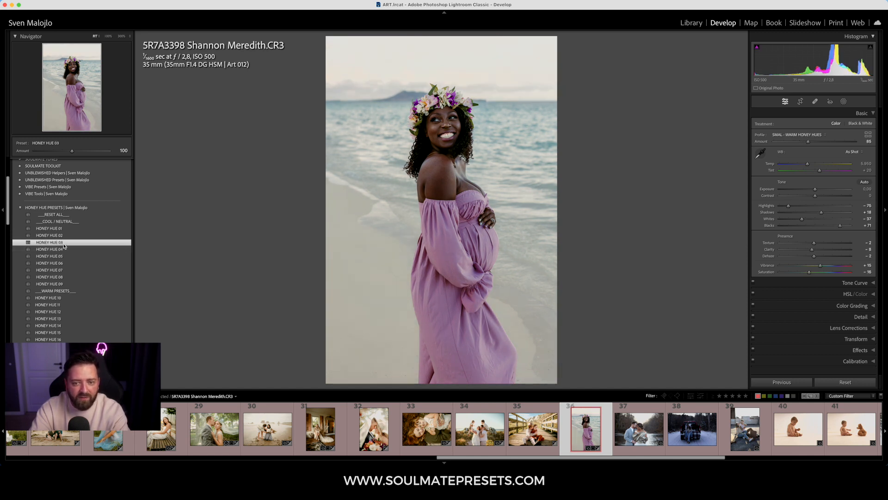
left_click(65, 235)
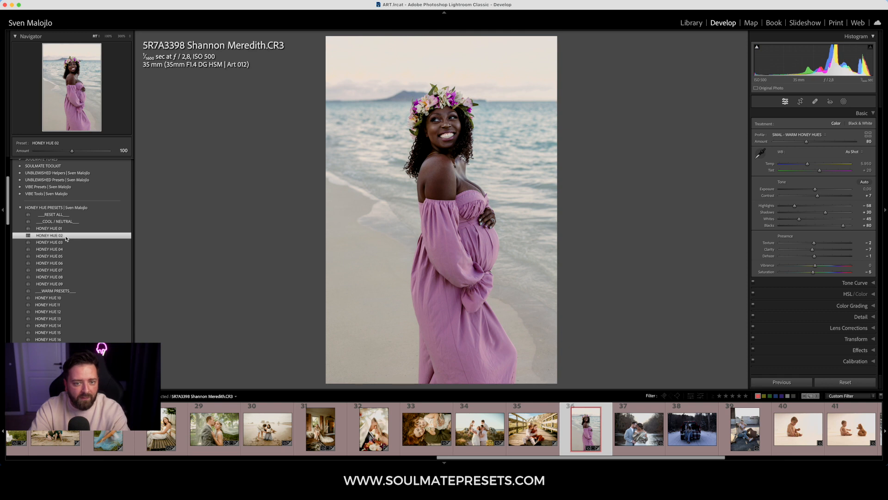
- Set the maternity photo's white balance to Auto, then fine-tune it to a temperature of 7,385 and a tint of +23
left_click(855, 152)
left_click(845, 159)
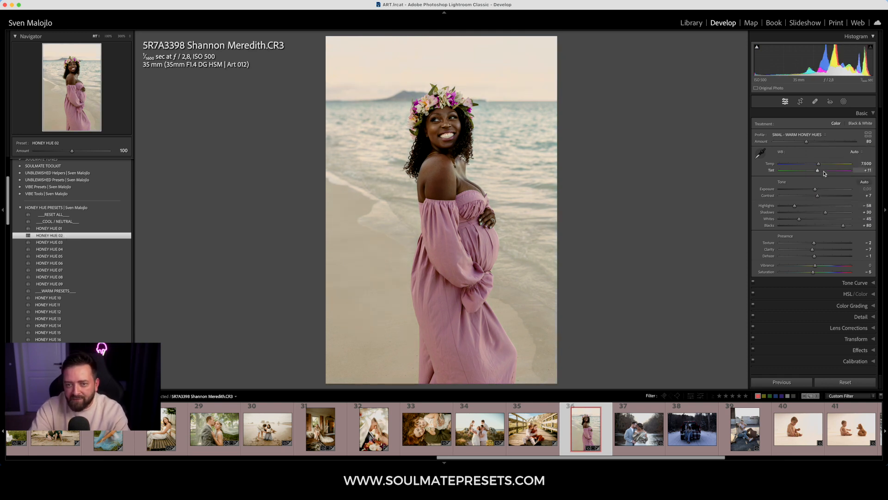
left_click_drag(819, 172, 821, 173)
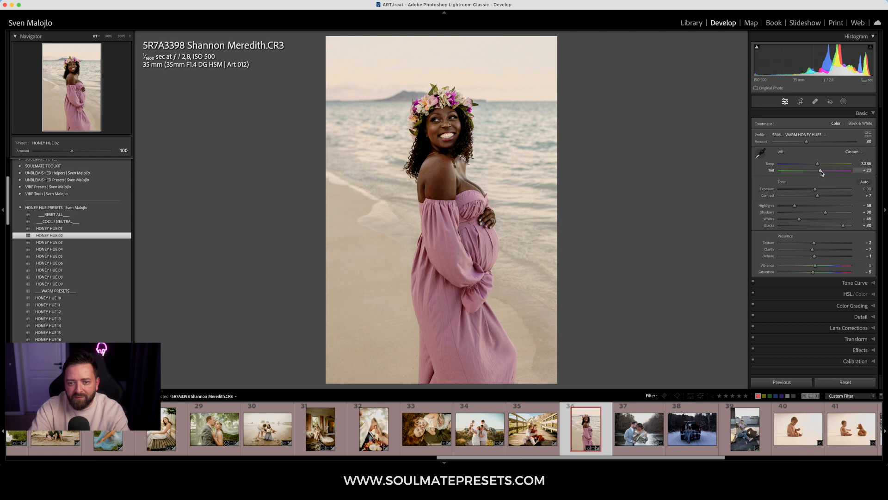
- Apply the COLORFUL BACKGROUND AI mask to the maternity photo and raise its amount to 133
left_click(28, 207)
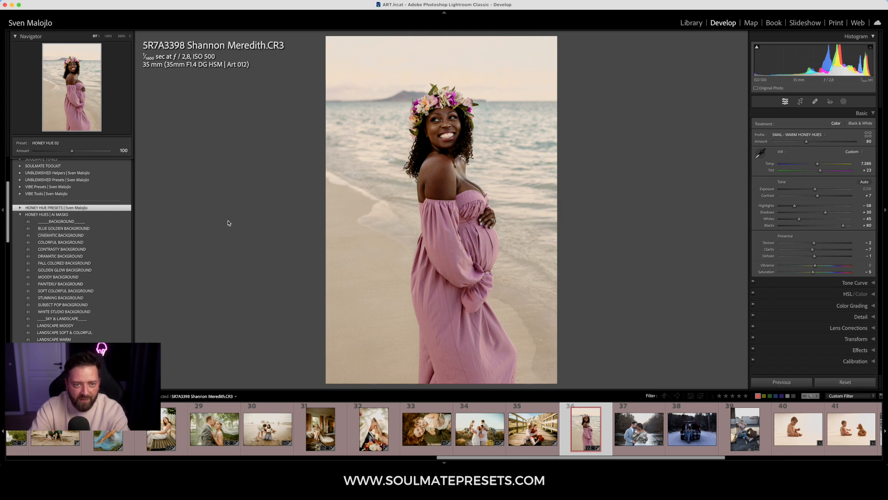
scroll(80, 280, "down", 1)
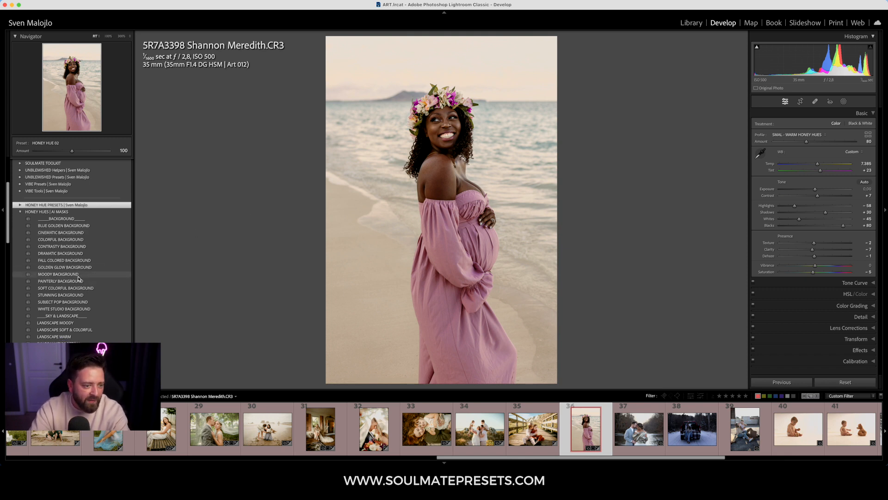
left_click(70, 239)
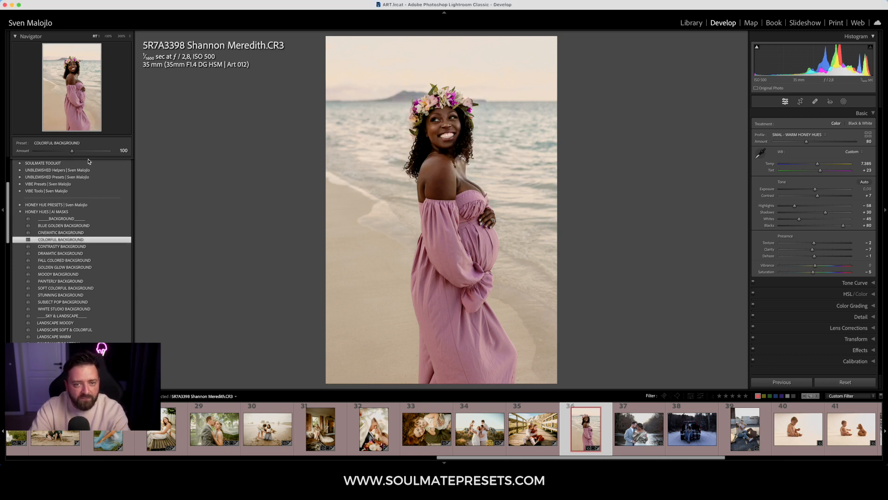
left_click_drag(72, 151, 83, 172)
- Add the SKY DRAMATIC TOP mask to the maternity photo and lower its amount to 75
scroll(68, 304, "down", 5)
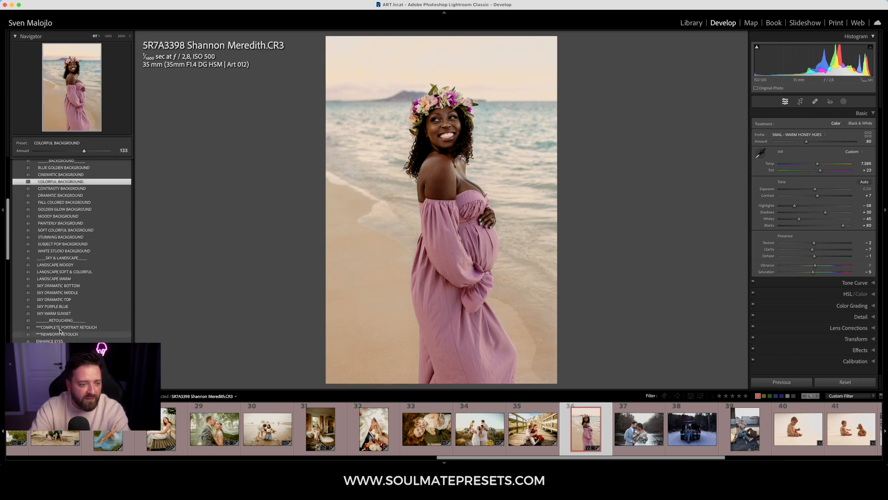
left_click(68, 300)
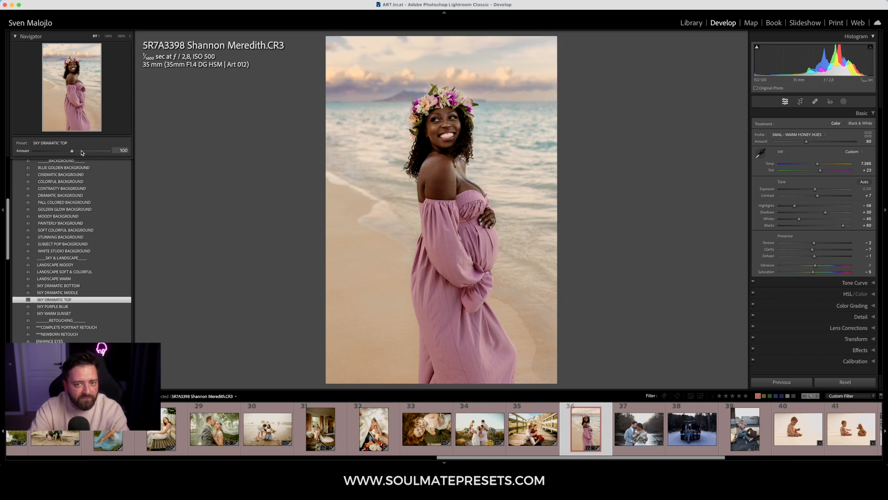
left_click_drag(74, 153, 62, 153)
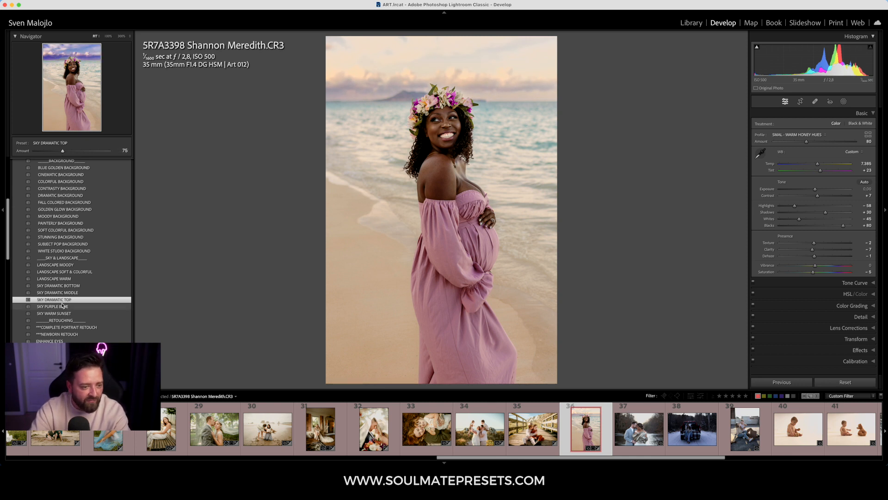
- Add the CONTRASTY BACKGROUND mask to the maternity photo and raise its amount to 176
scroll(64, 286, "up", 3)
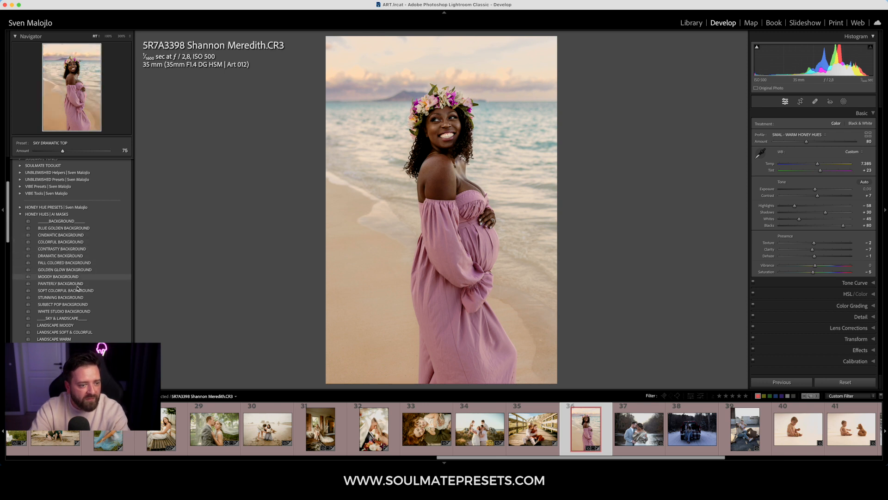
left_click(76, 249)
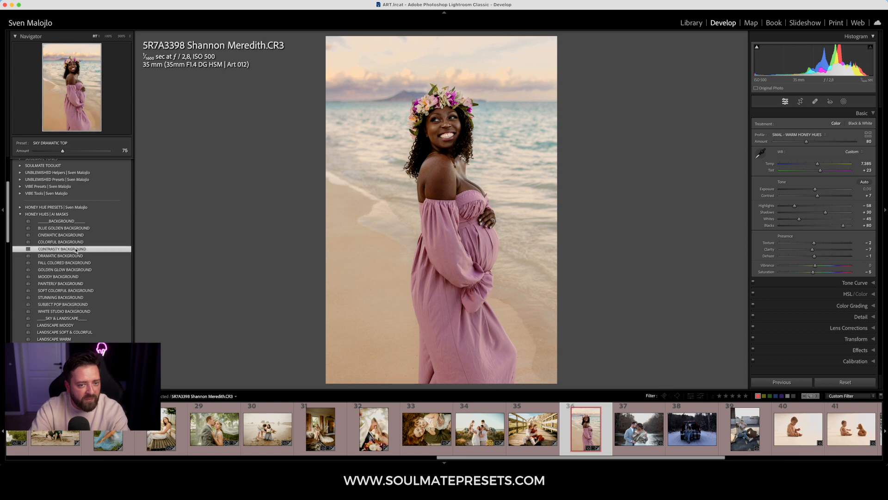
left_click_drag(82, 154, 100, 155)
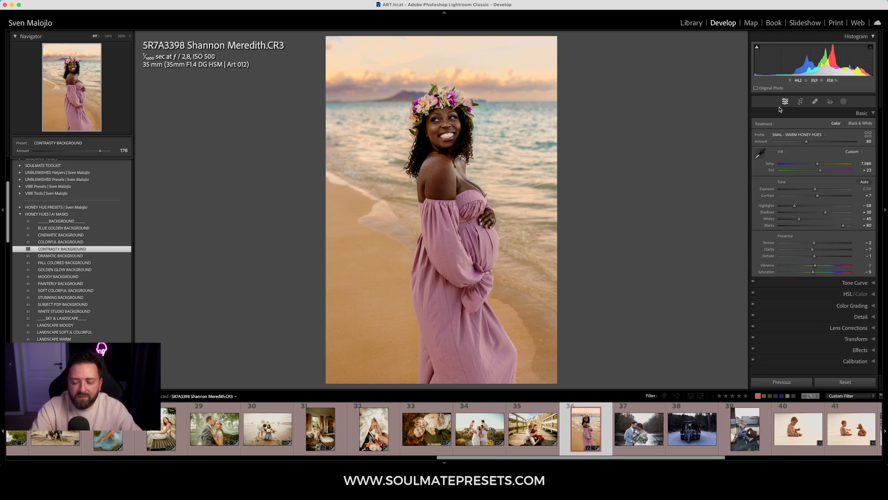
- Soften the woman's skin with the SOFTEN SKIN PRO retouching preset at an amount of 200, checking her face up close
left_click(443, 149)
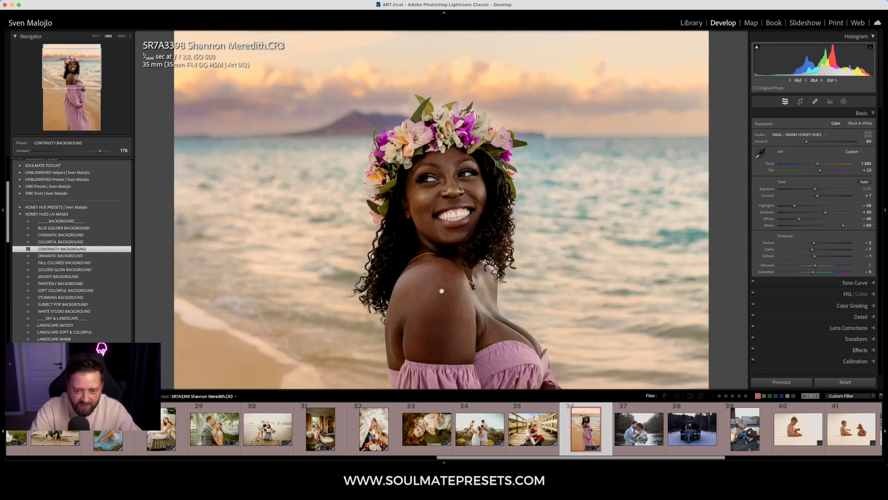
left_click_drag(442, 290, 452, 254)
scroll(81, 307, "down", 5)
scroll(82, 307, "down", 3)
left_click(71, 307)
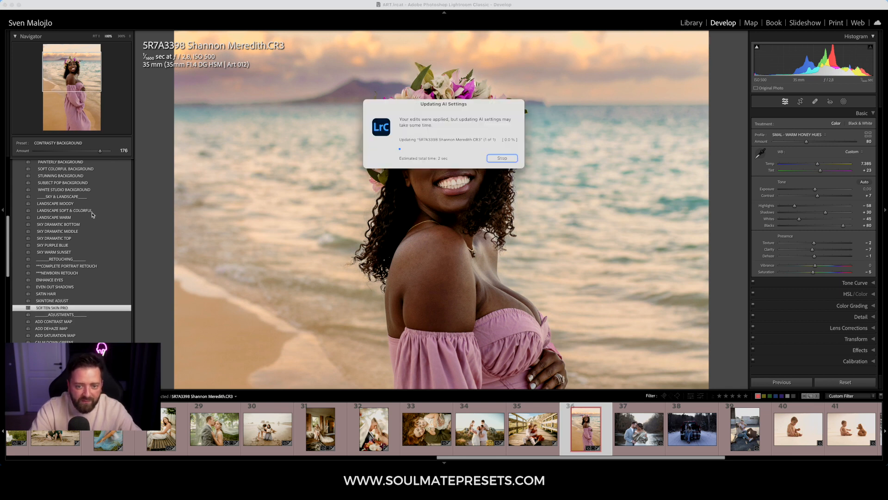
left_click_drag(72, 157, 85, 161)
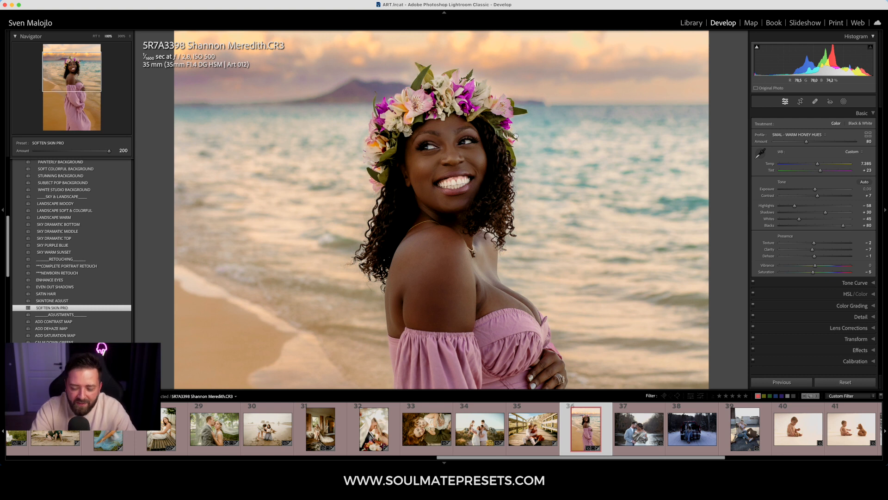
- Compare the whole edited maternity photo with its original side by side
left_click(488, 50)
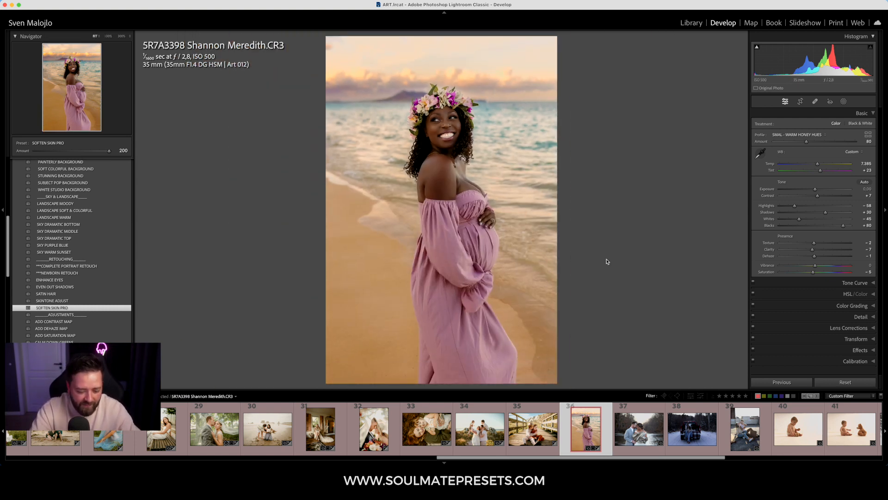
key("y")
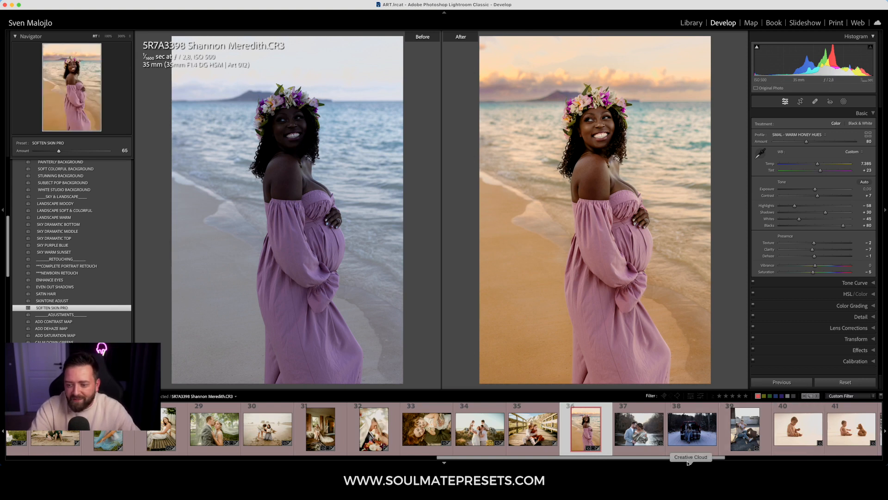
- Open the first photo of the seated baby with the wooden ring toy and show only the edited version
left_click_drag(697, 460, 826, 462)
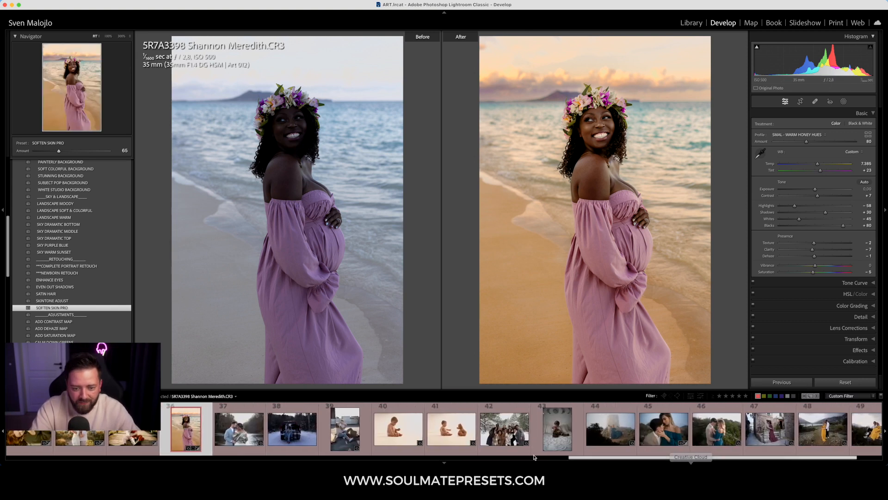
left_click(405, 450)
scroll(19, 226, "up", 5)
scroll(20, 226, "up", 1)
key("y")
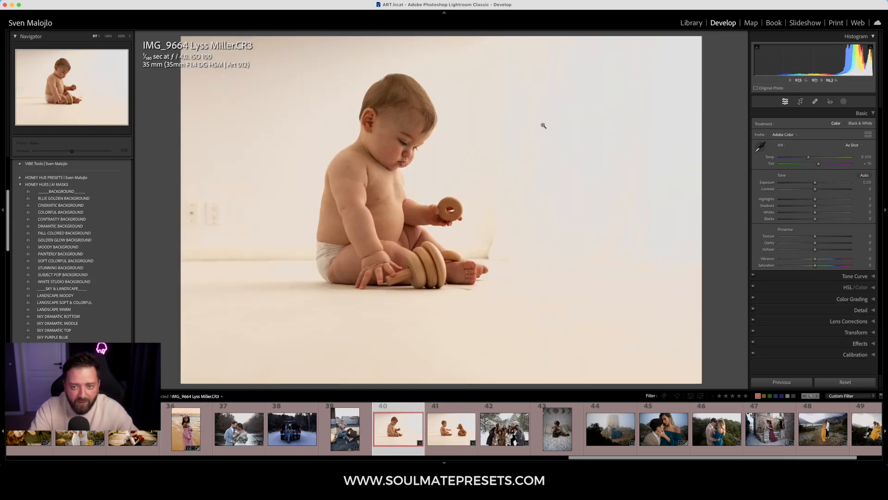
- Try HONEY HUE 04 on the baby photo, replace it with the HONEY HUE 07 preset and check the skin up close
left_click(20, 178)
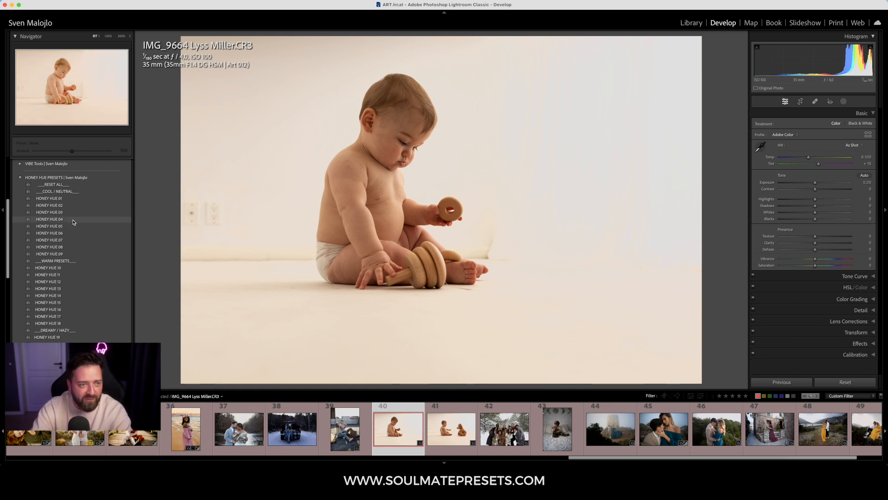
left_click(73, 220)
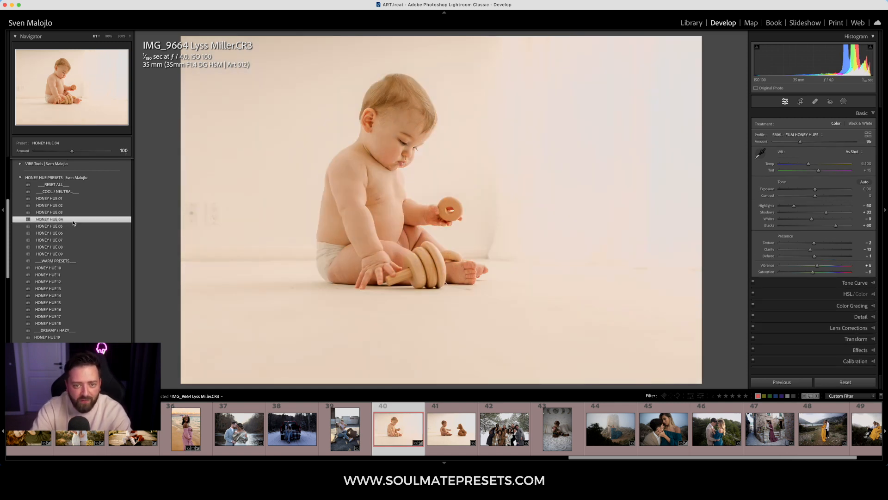
left_click(64, 241)
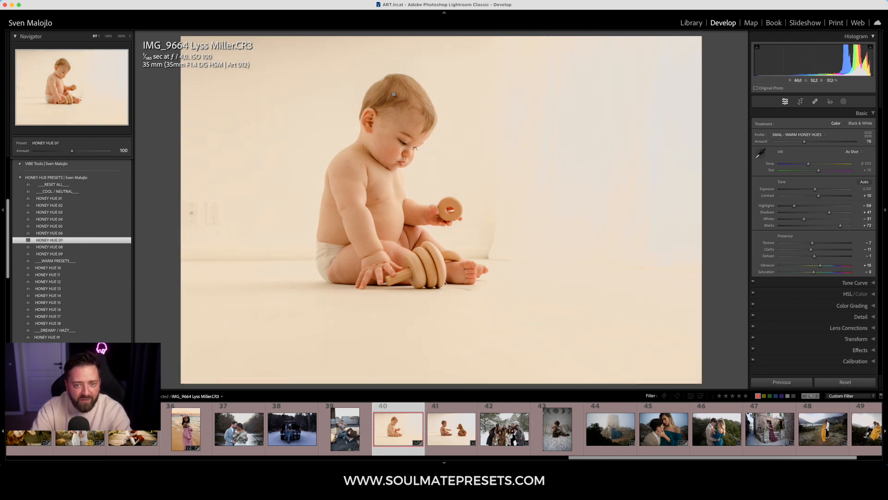
left_click(417, 140)
left_click_drag(371, 215, 409, 184)
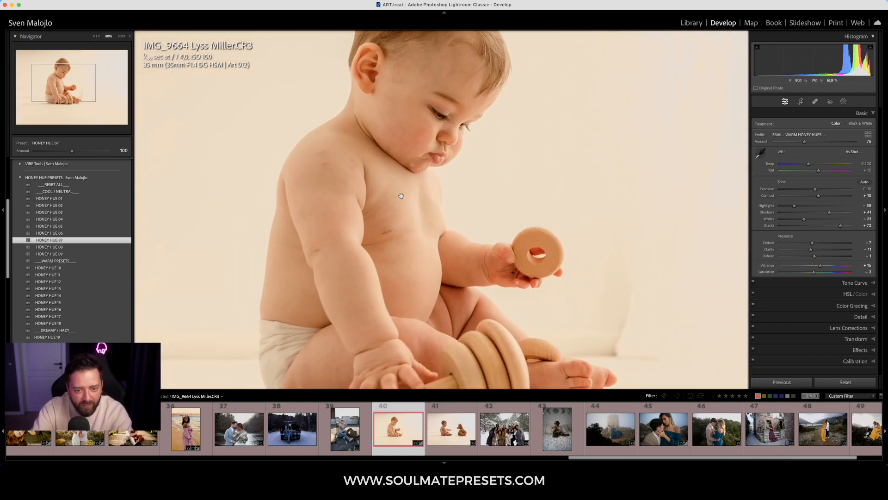
left_click(401, 196)
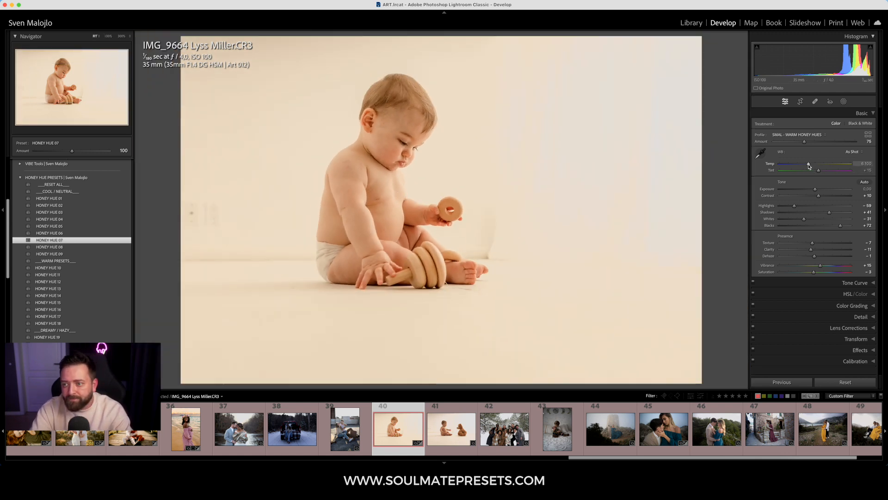
- Fine-tune the baby photo's white balance by setting the tint to +28
left_click_drag(809, 165, 810, 165)
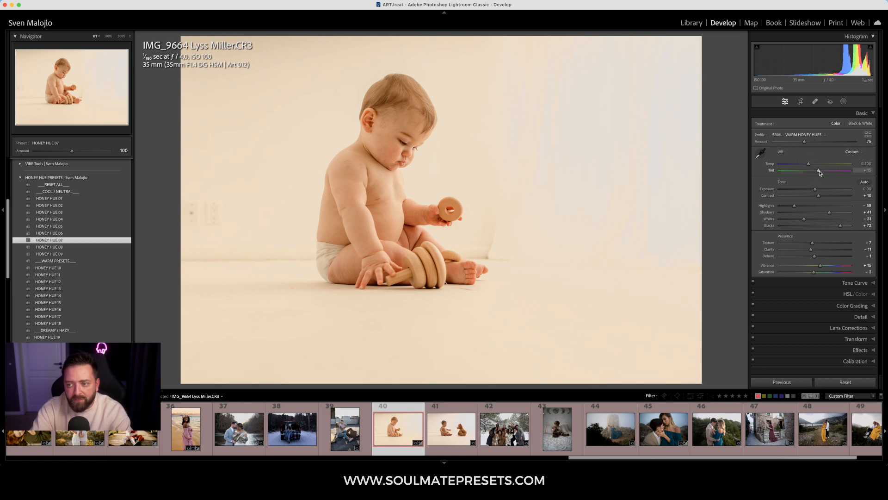
left_click_drag(821, 172, 822, 173)
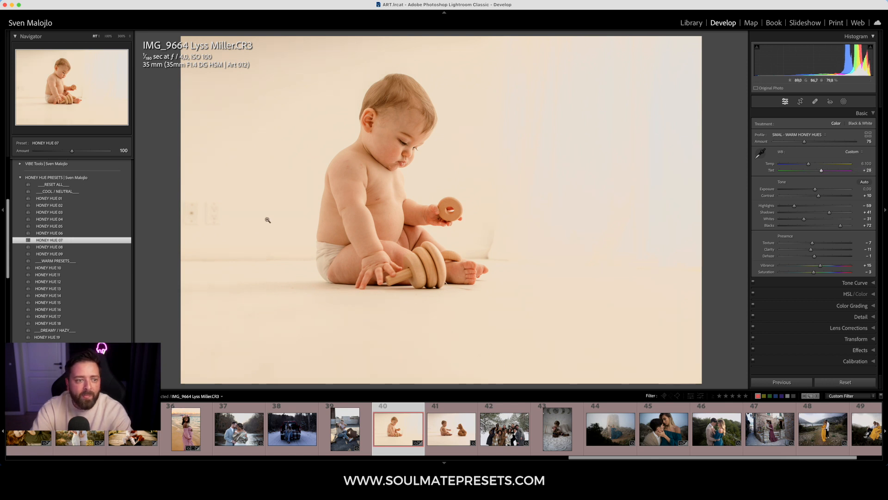
- Apply the NEWBORN WHITE STUDIO one-click preset from the HONEY HUES AI MASKS to the baby photo
left_click(21, 178)
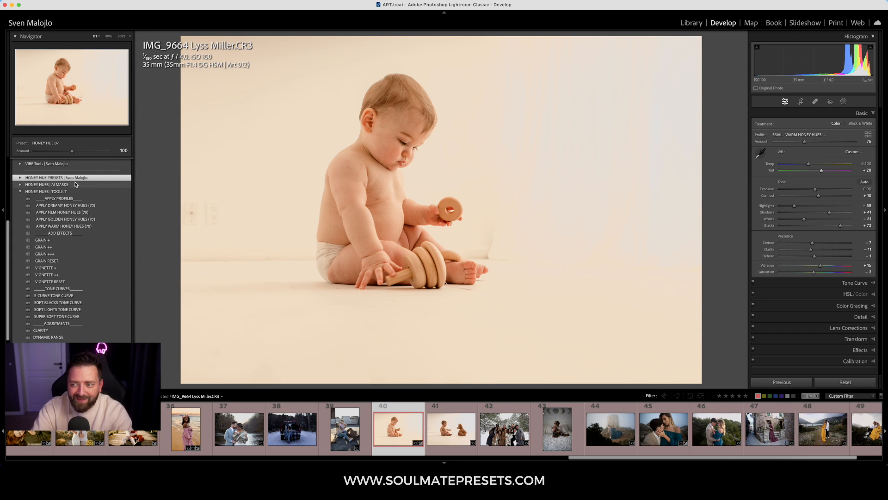
left_click(19, 185)
scroll(79, 271, "down", 10)
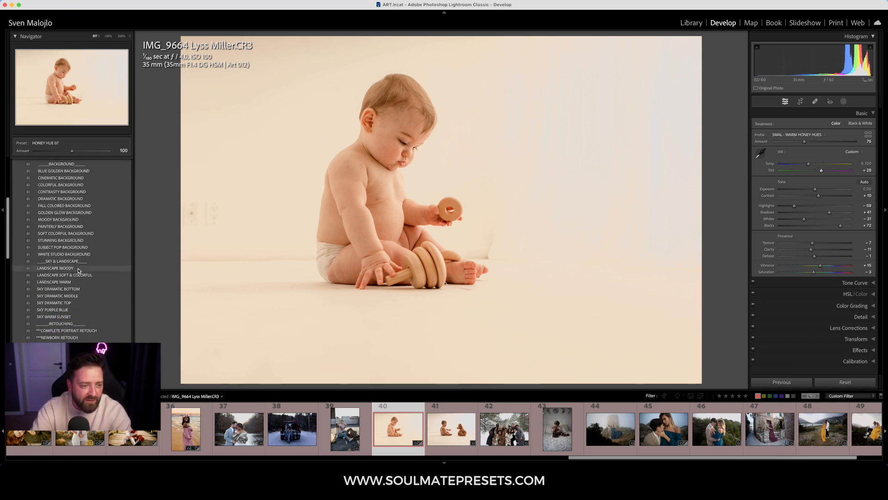
scroll(79, 271, "down", 6)
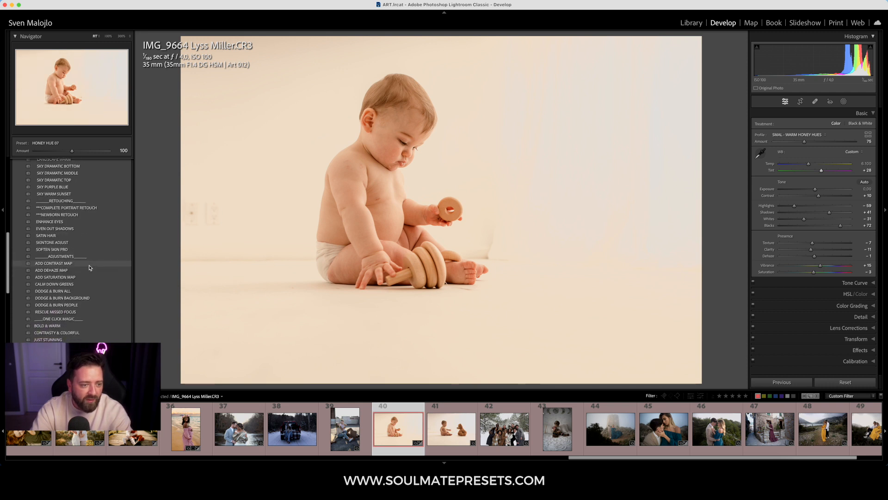
scroll(86, 292, "down", 3)
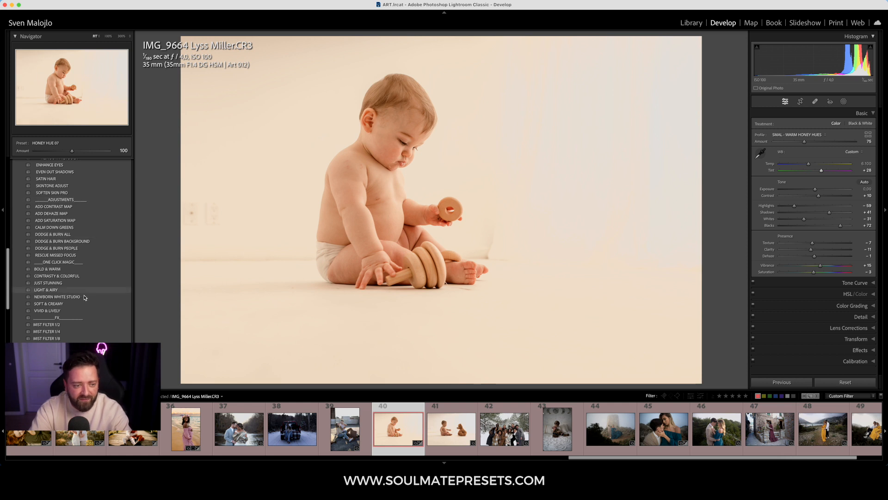
left_click(70, 296)
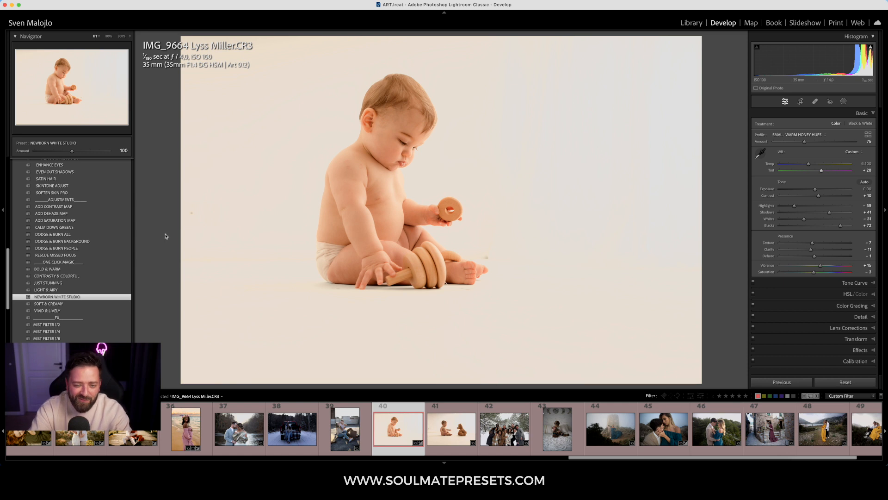
- Review the masks the preset added to the baby photo and examine the baby's skin and the background up close
left_click(844, 102)
left_click(678, 35)
left_click(679, 35)
left_click(679, 35)
left_click(679, 35)
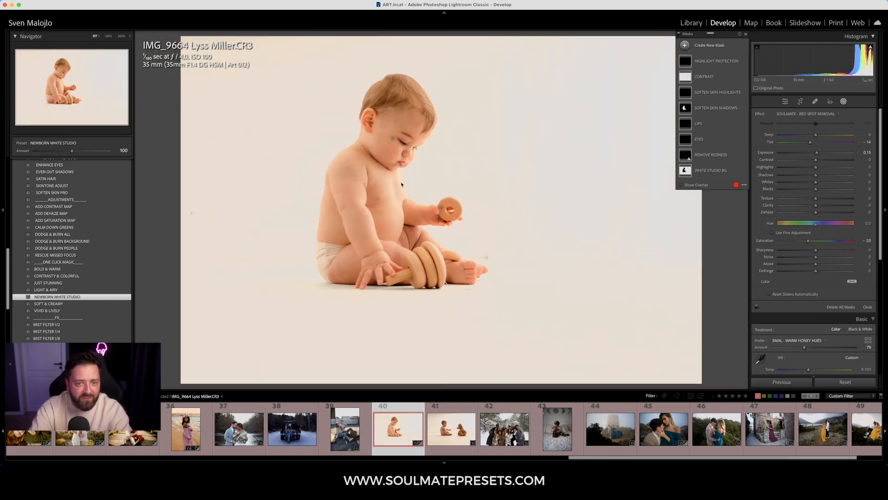
left_click(54, 81)
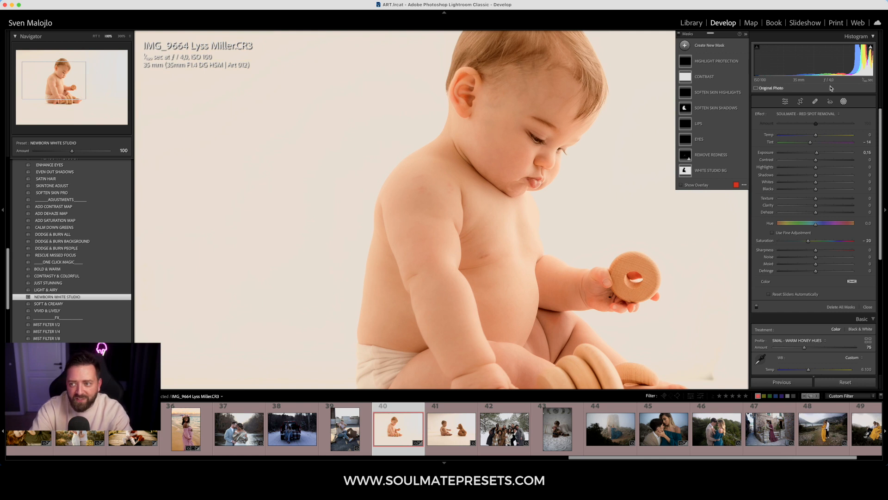
left_click(850, 102)
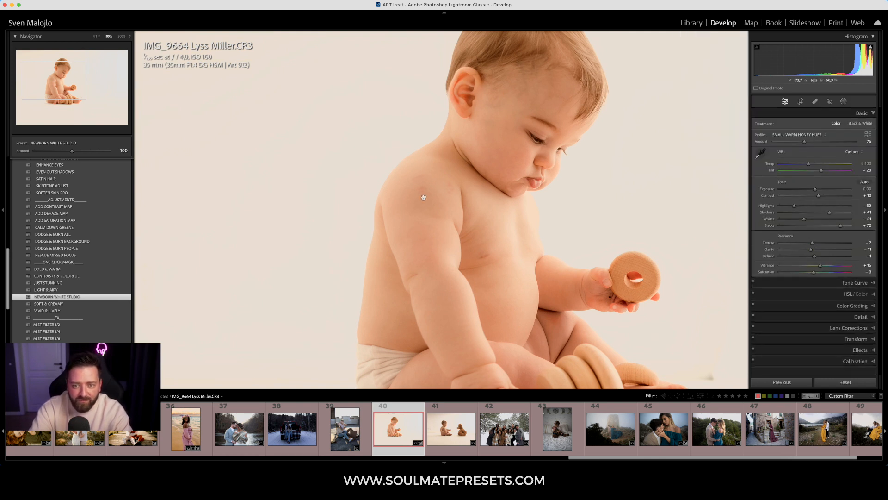
left_click(445, 196)
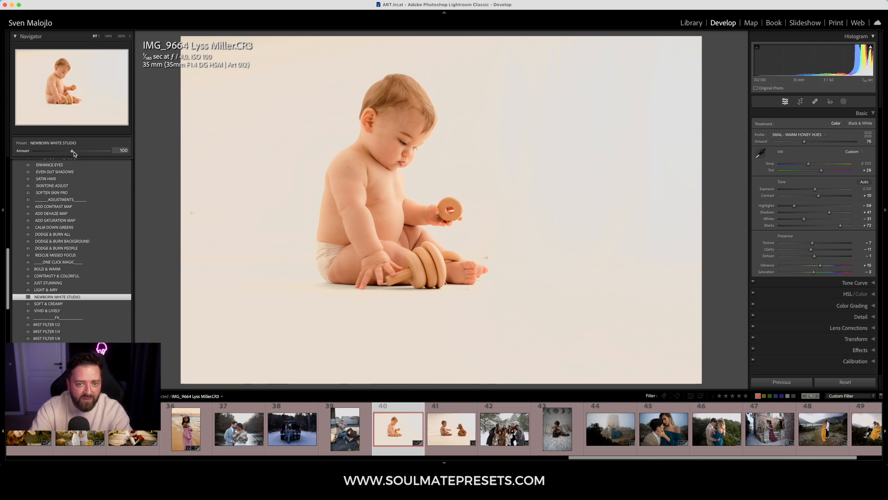
- Try the NEWBORN WHITE STUDIO preset at an amount of 200 and reset the amount to 100
left_click_drag(82, 151, 115, 161)
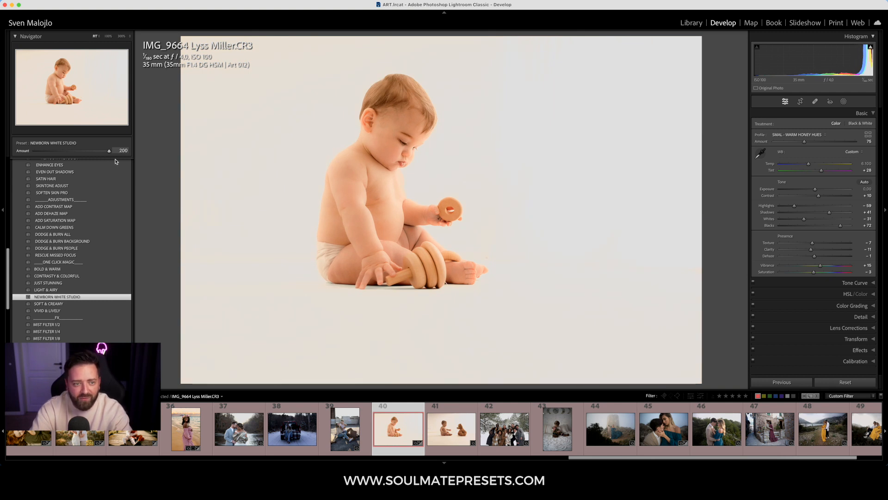
mouse_move(70, 168)
left_mouse_down()
mouse_move(86, 168)
mouse_move(66, 171)
left_mouse_up()
double_click(66, 152)
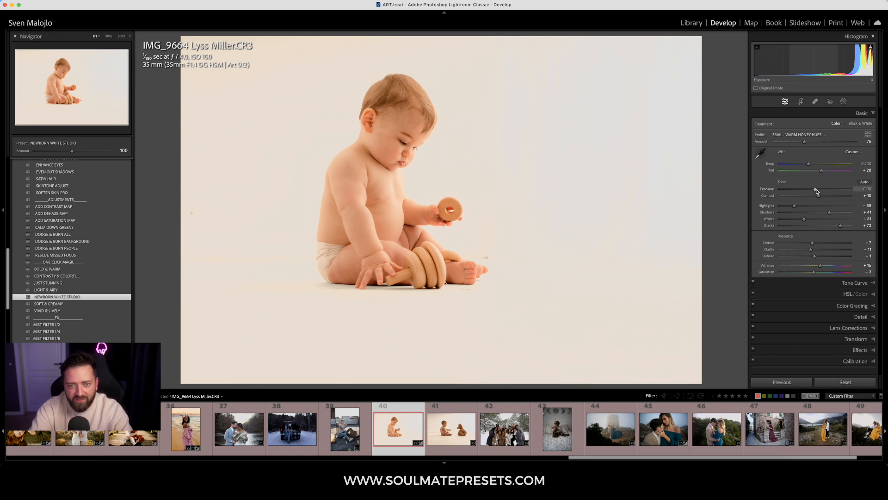
- Set the baby photo's exposure to -0.05 and compare the edit with the original side by side in an enlarged view
left_click_drag(816, 191, 815, 192)
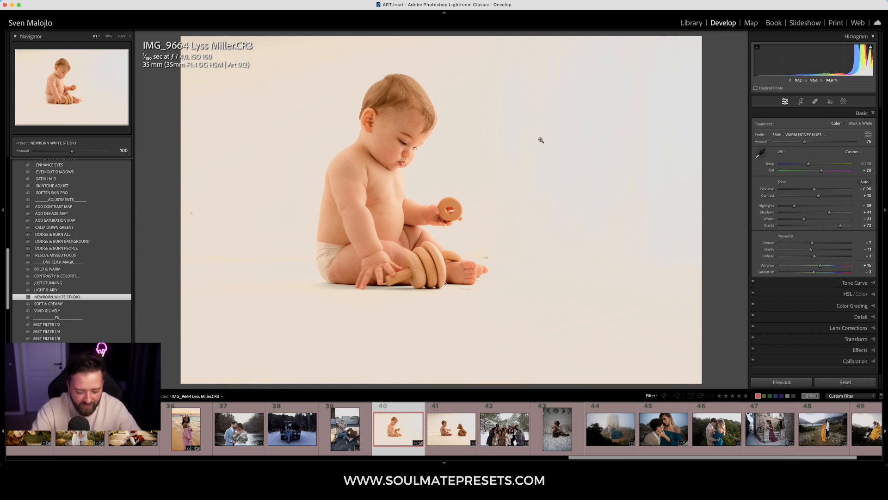
key("y")
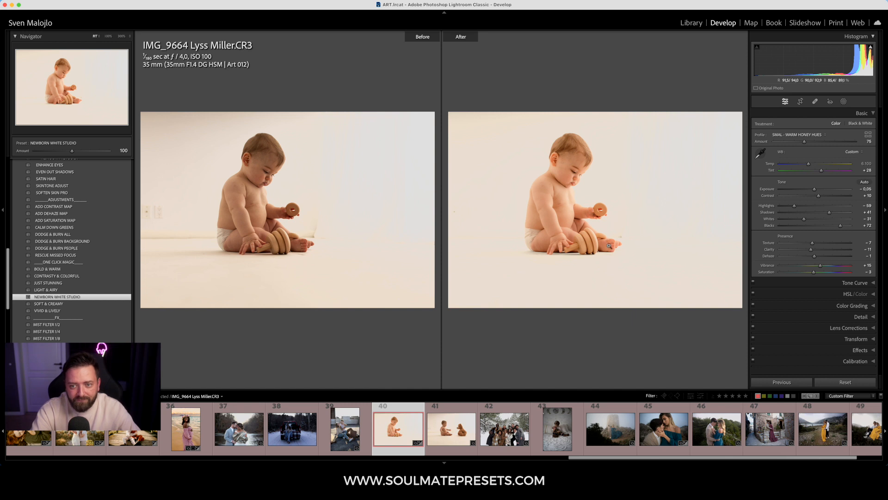
key("Tab")
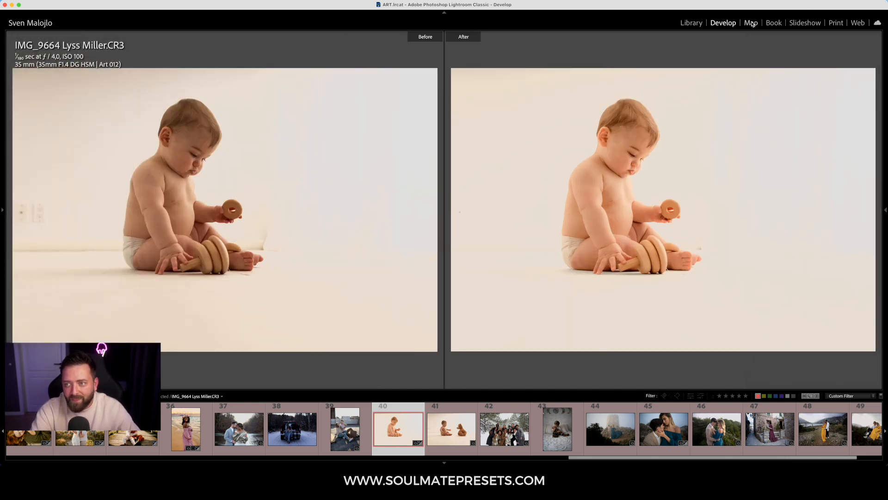
key("y")
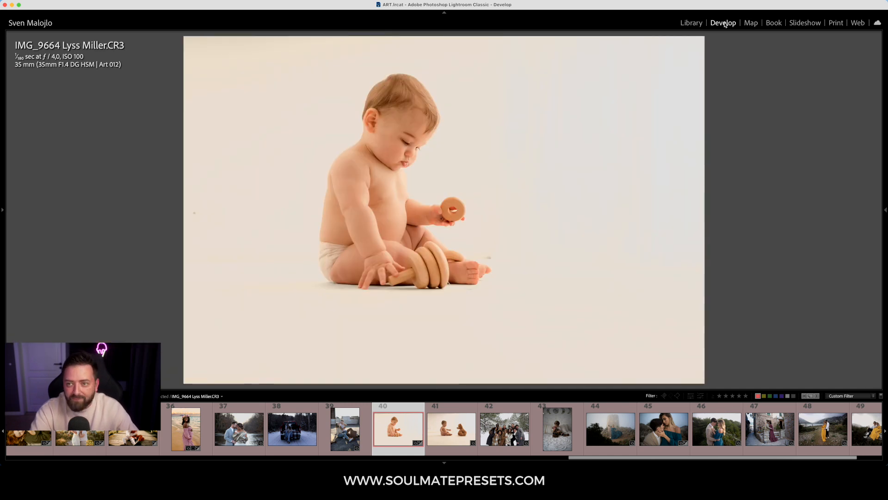
key("Tab")
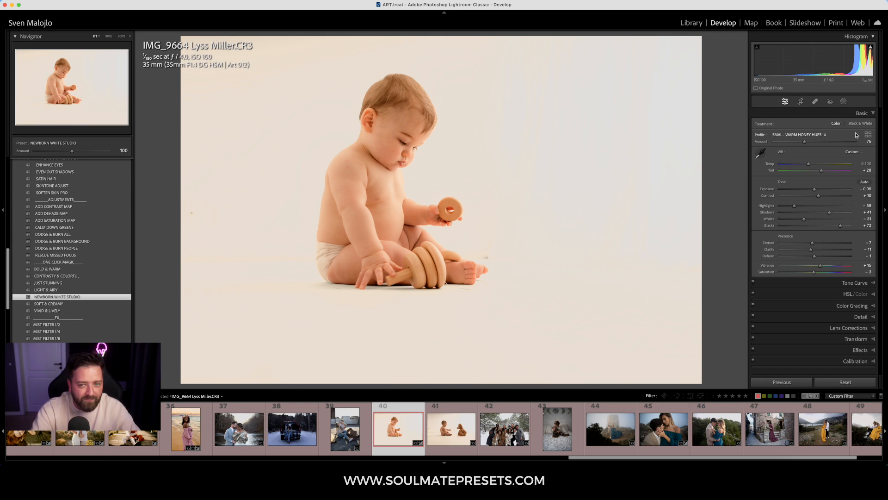
left_click(843, 101)
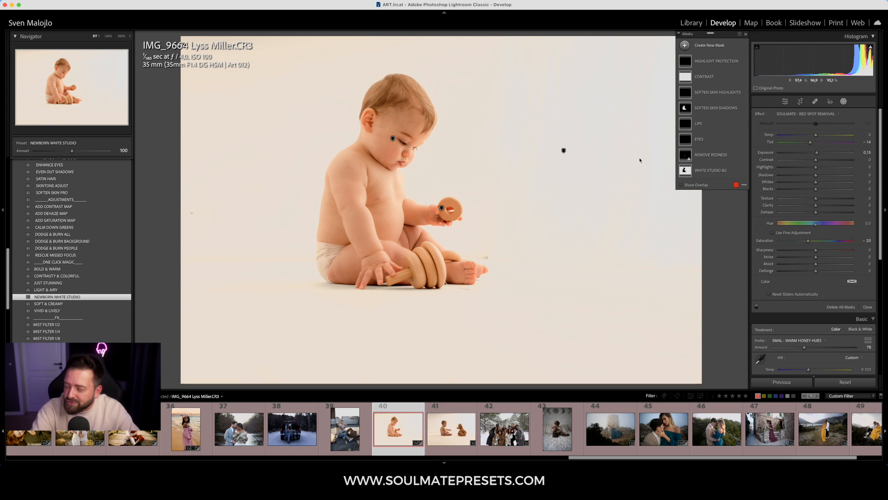
left_click(843, 103)
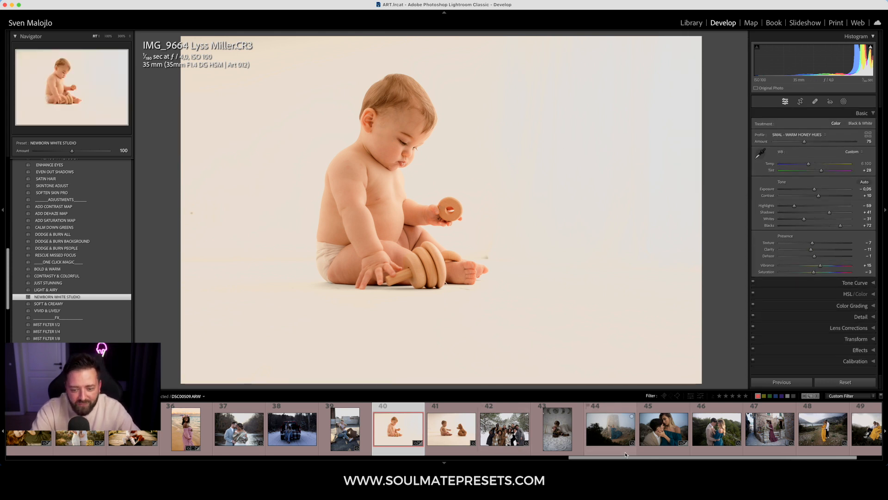
- Open the family group photo in the snow, try the HONEY HUE 10 preset and replace it with HONEY HUE 11
mouse_move(629, 457)
left_mouse_down()
mouse_move(581, 457)
mouse_move(630, 457)
left_mouse_up()
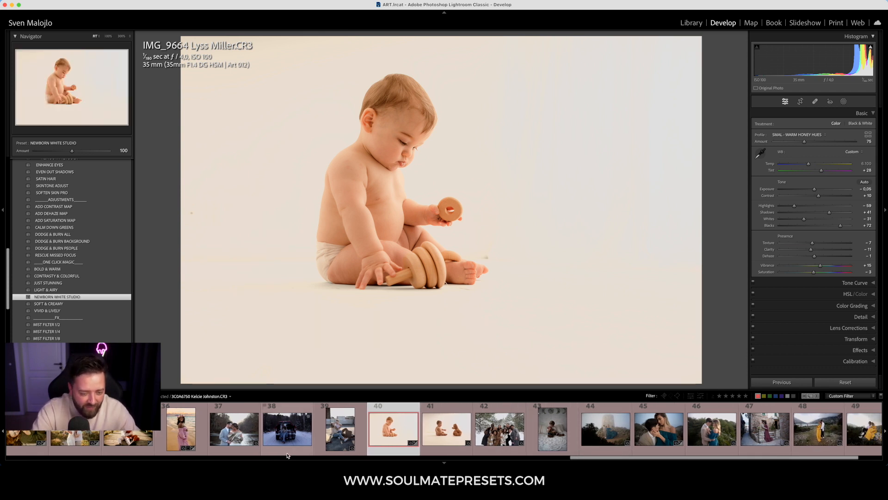
left_click(508, 451)
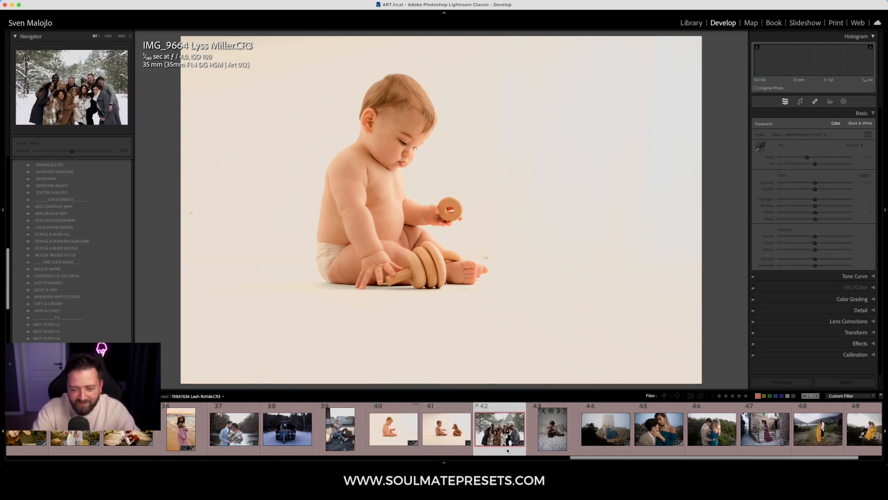
scroll(79, 224, "up", 2)
scroll(79, 224, "up", 5)
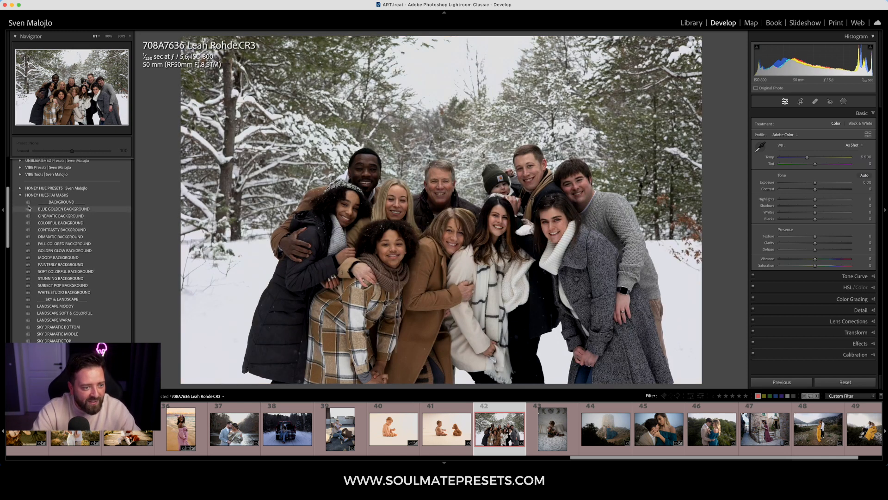
left_click(19, 194)
left_click(19, 188)
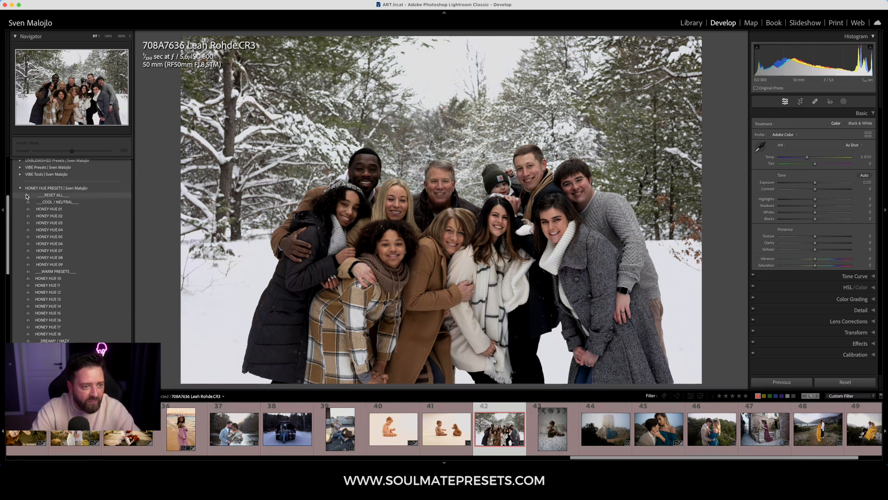
scroll(74, 268, "down", 1)
left_click(69, 266)
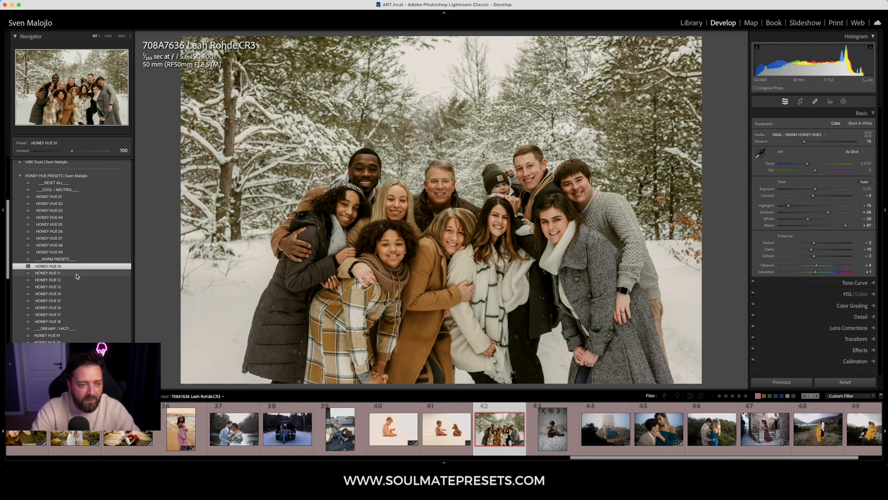
left_click(74, 274)
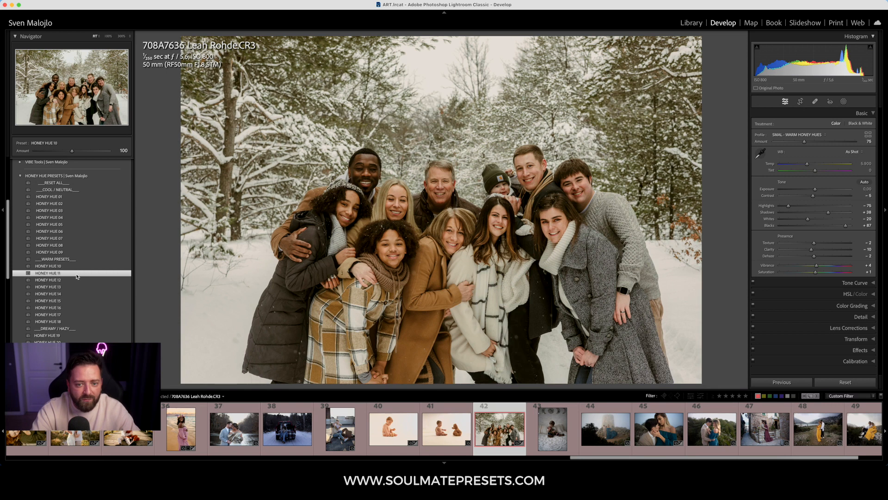
- Try the cool/neutral presets HONEY HUE 01 through HONEY HUE 09 one after another on the snowy family photo
left_click(67, 197)
left_click(67, 203)
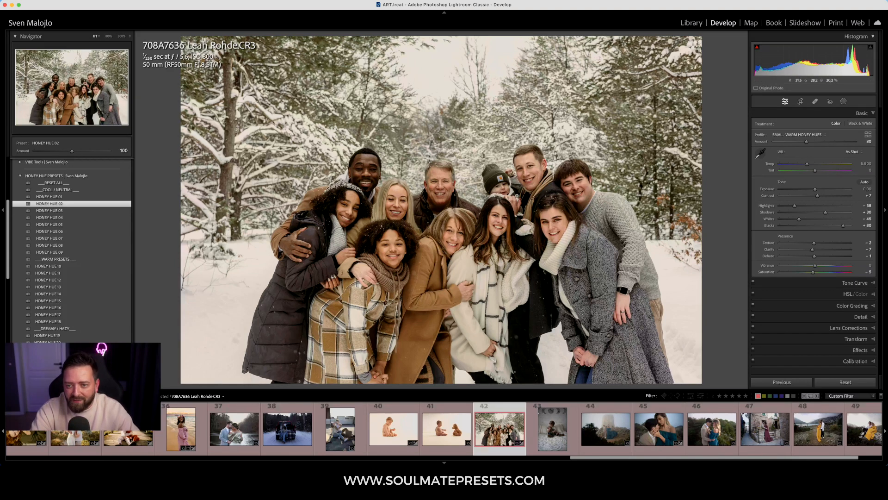
left_click(60, 211)
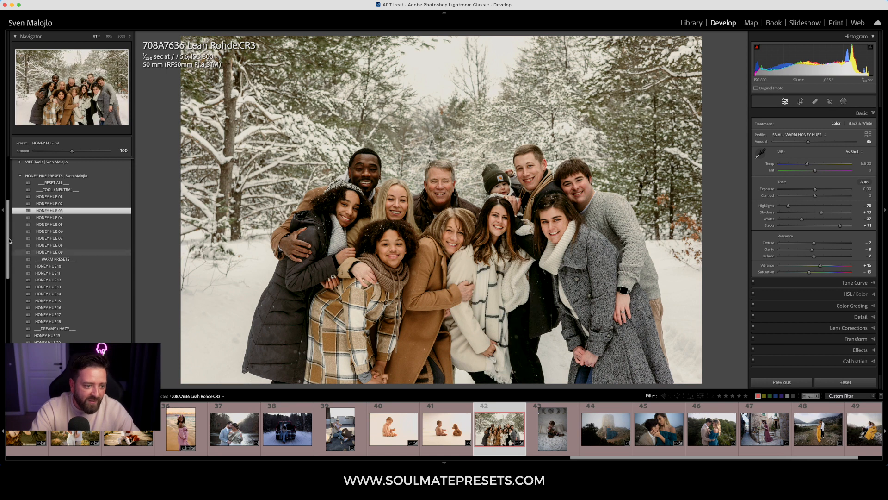
left_click(59, 218)
left_click(60, 225)
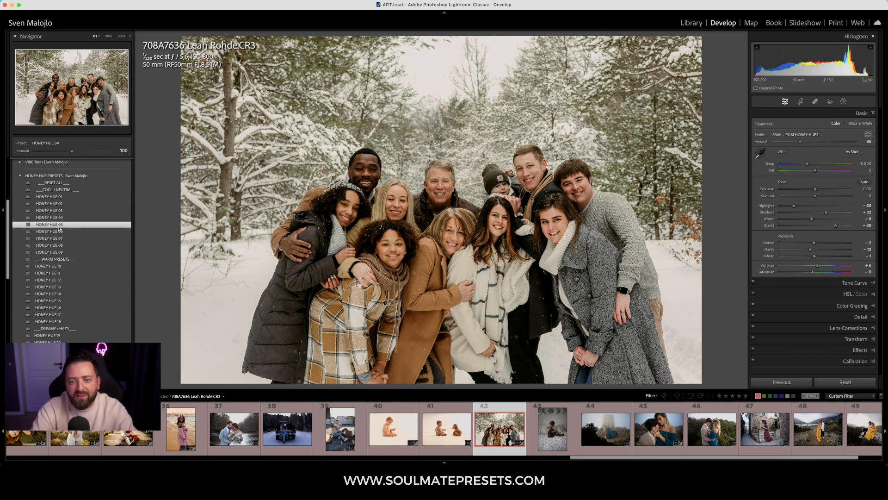
left_click(60, 232)
left_click(61, 238)
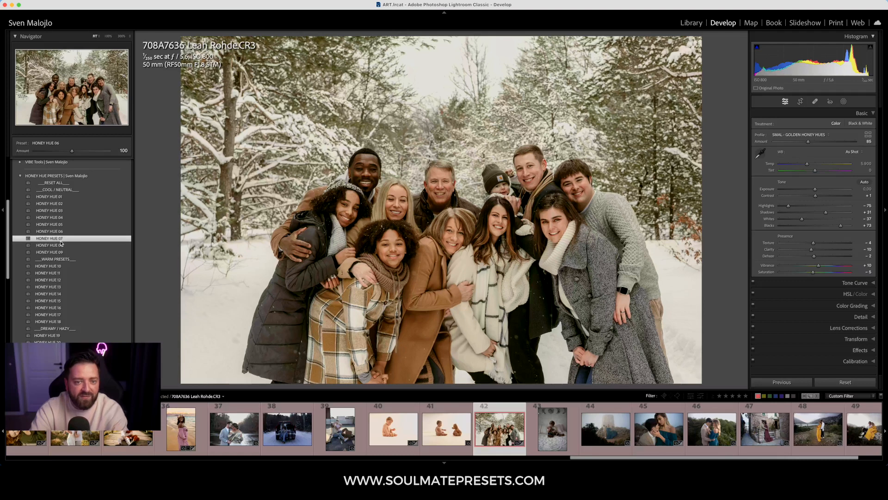
left_click(61, 246)
left_click(62, 252)
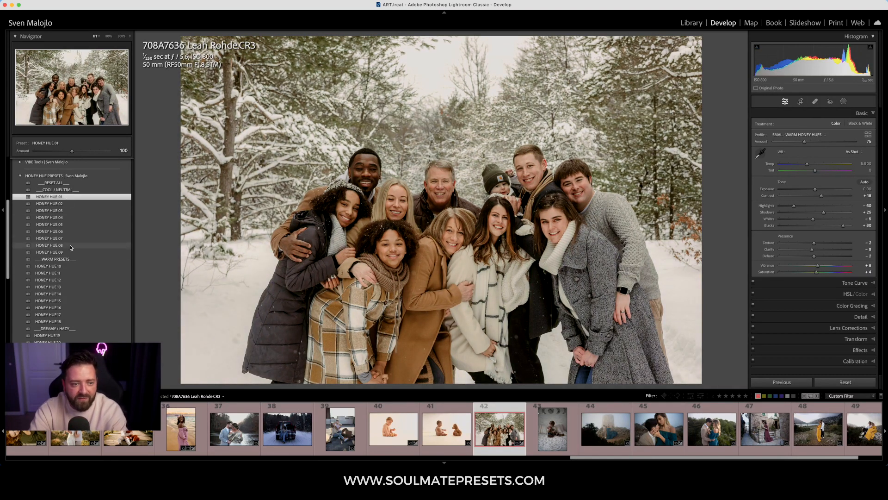
- Try the warm presets HONEY HUE 10 through HONEY HUE 18 on the family photo and return to HONEY HUE 02
left_click(62, 267)
scroll(64, 267, "down", 1)
left_click(64, 258)
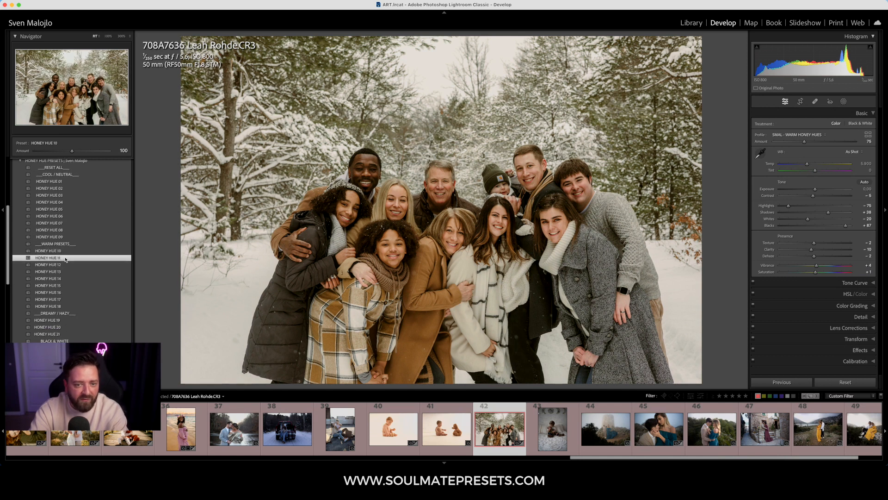
left_click(64, 266)
left_click(65, 271)
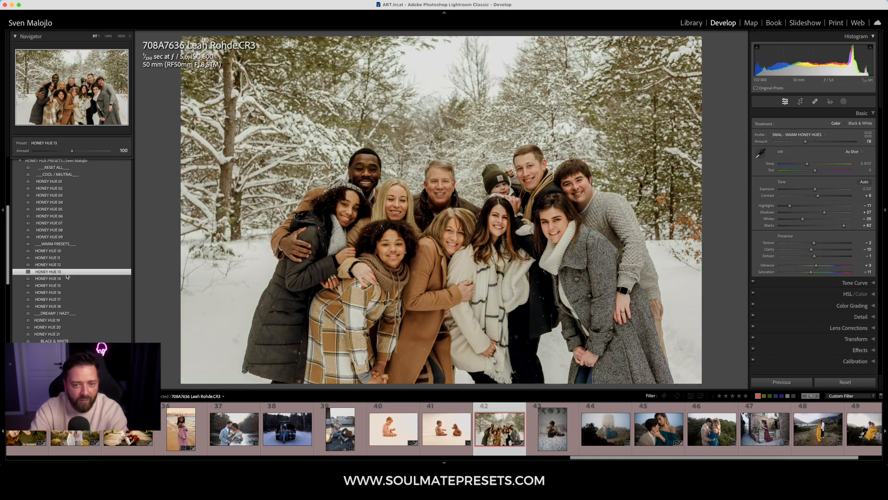
left_click(65, 279)
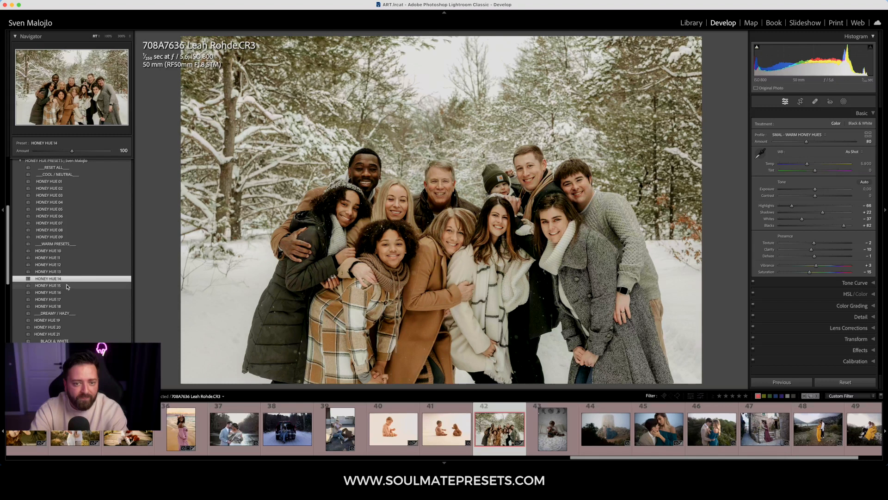
left_click(68, 286)
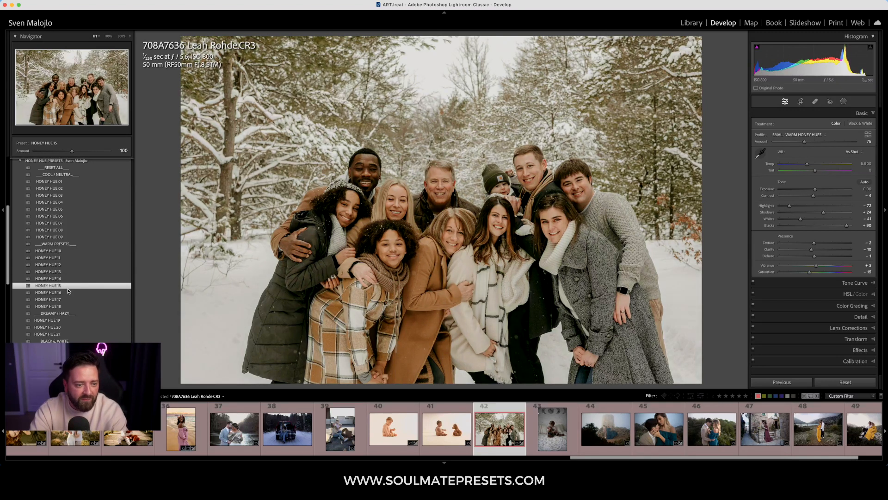
left_click(68, 292)
left_click(68, 300)
left_click(68, 307)
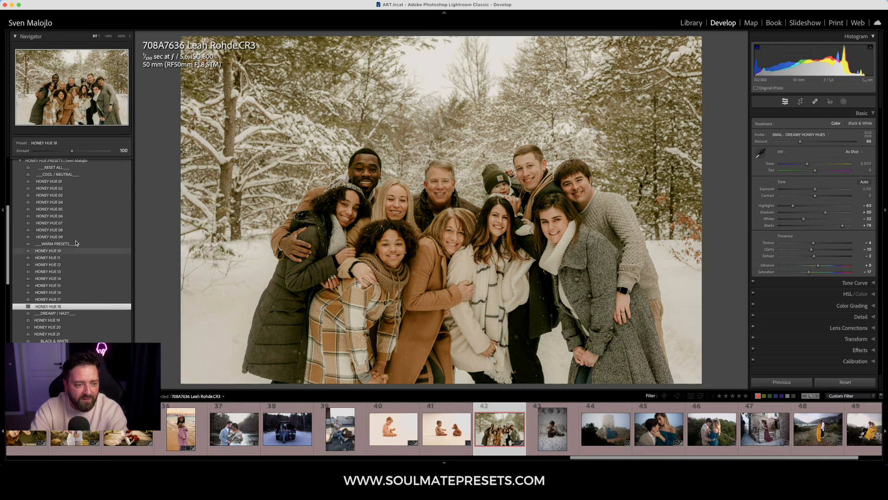
left_click(71, 188)
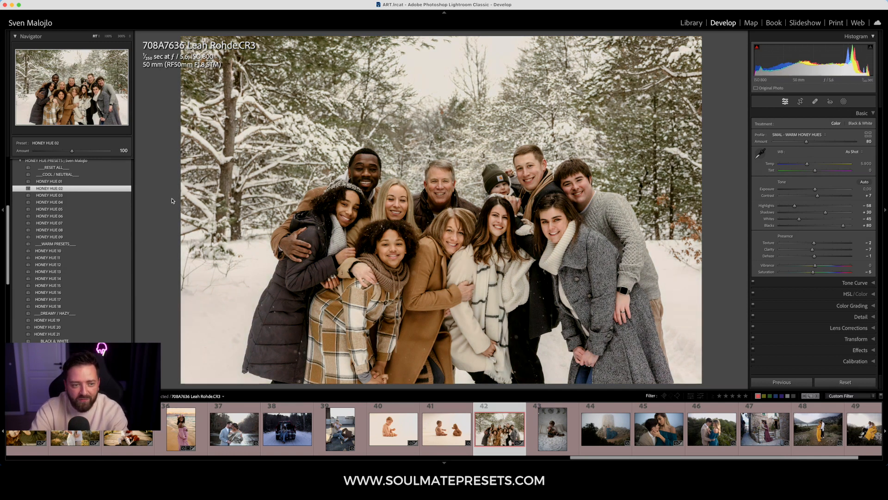
- Apply the HONEY HUE 14 preset to the family photo and compare the edit with the original side by side
left_click(70, 278)
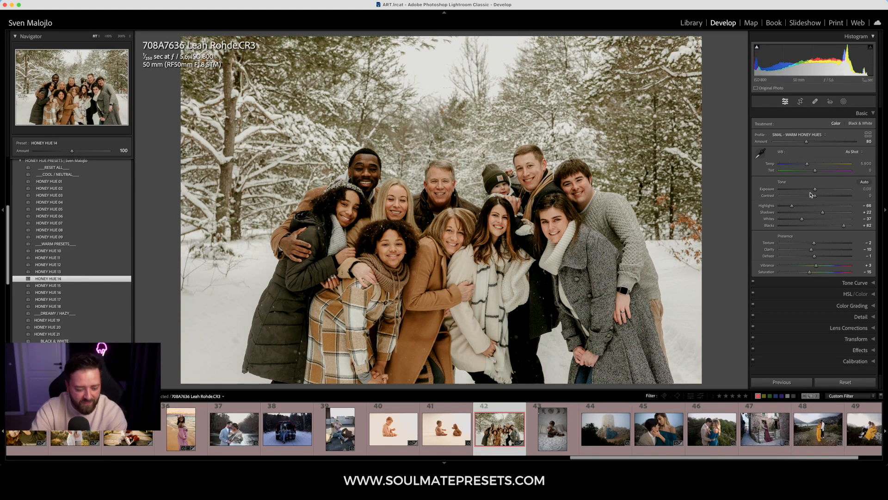
key("y")
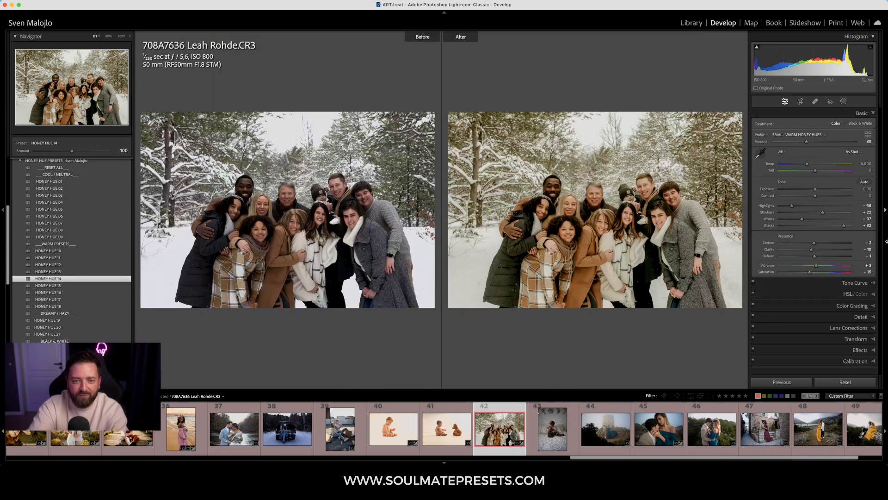
key("y")
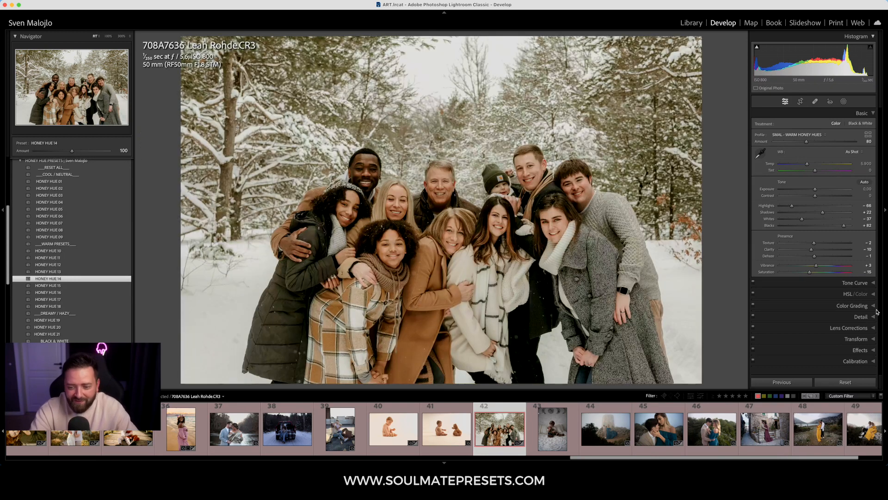
- Open the photo of the boy holding a baby on the bed, apply HONEY HUE 18 and raise the exposure to +0.85
left_click(555, 433)
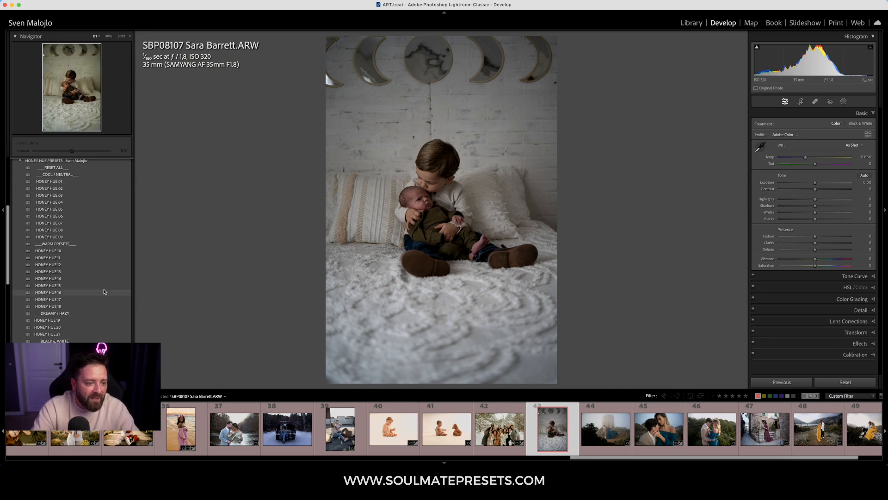
scroll(100, 290, "down", 1)
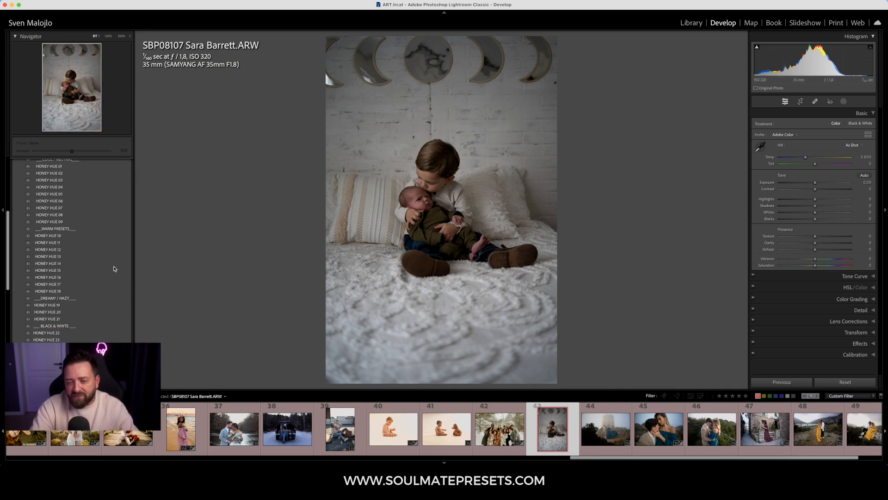
left_click(58, 291)
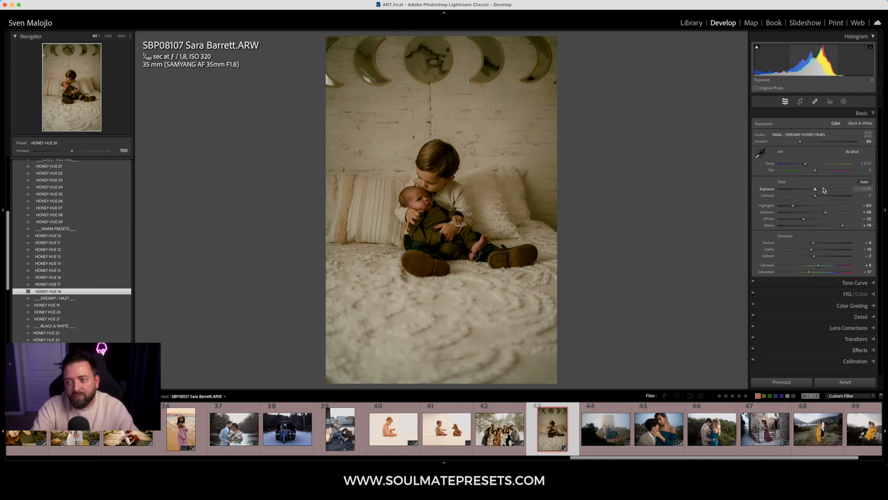
left_click_drag(817, 190, 822, 192)
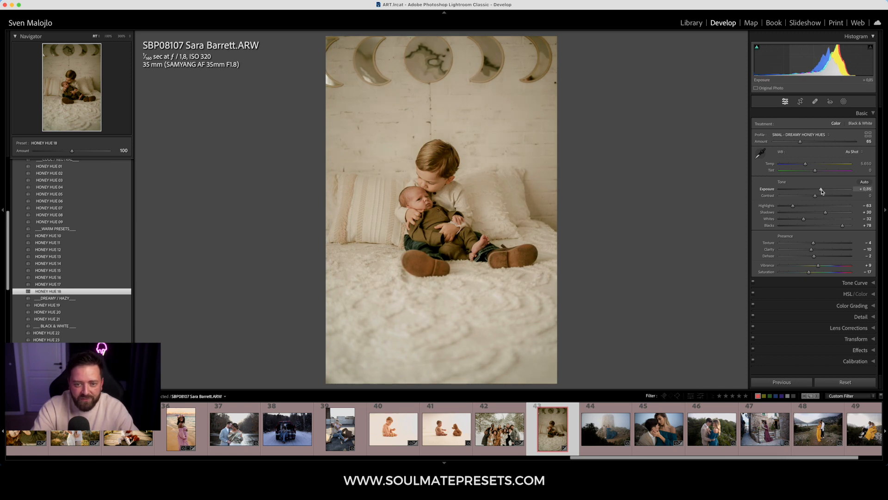
- Straighten the photo of the two children by rotating the crop very slightly
left_click(799, 104)
left_click_drag(817, 146, 817, 147)
key("Return")
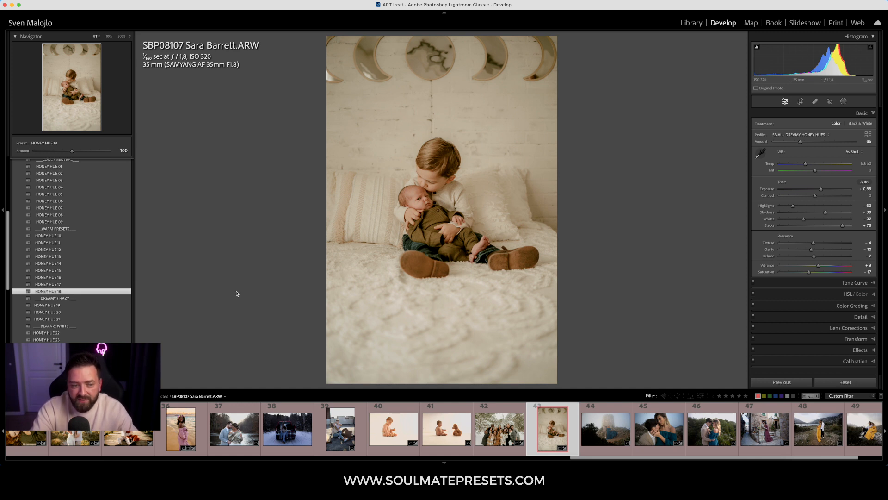
- Try the ADD CONTRAST MAP preset from the AI masks group with a raised amount and undo it
scroll(28, 296, "down", 3)
left_click(19, 310)
scroll(78, 305, "down", 9)
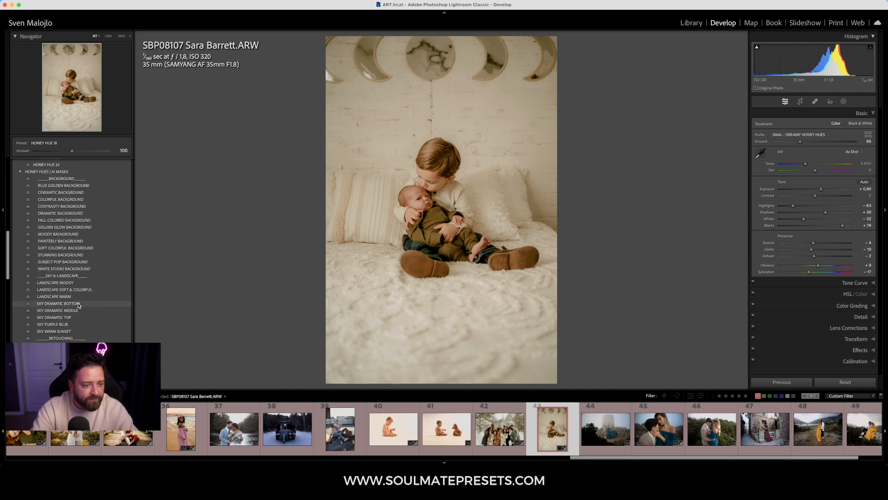
scroll(78, 305, "down", 4)
left_click(77, 344)
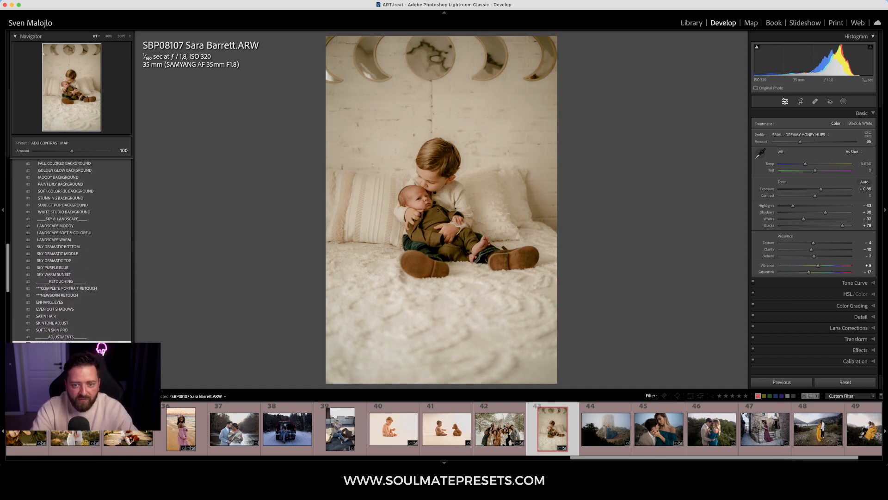
left_click(110, 151)
key("super+z")
key("super+z")
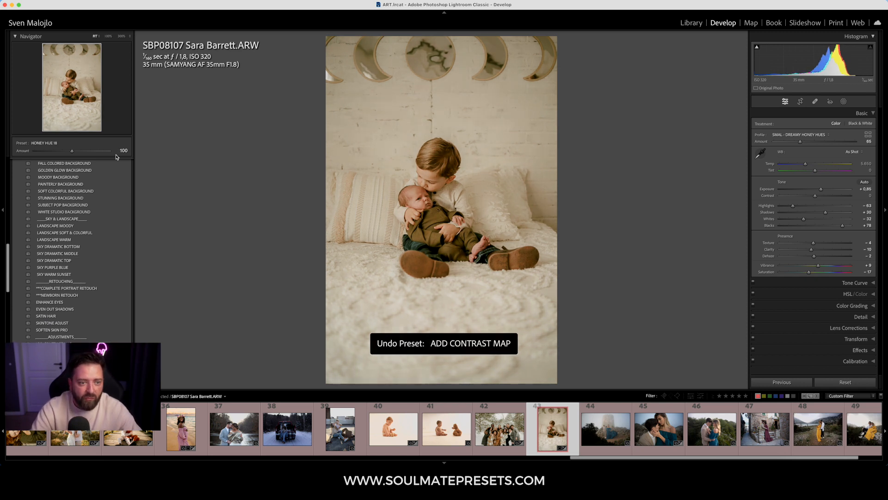
- Try an exposure of +0.60 with the LIGHT & AIRY preset at an amount of 97 and undo all of it
left_click_drag(822, 189, 820, 190)
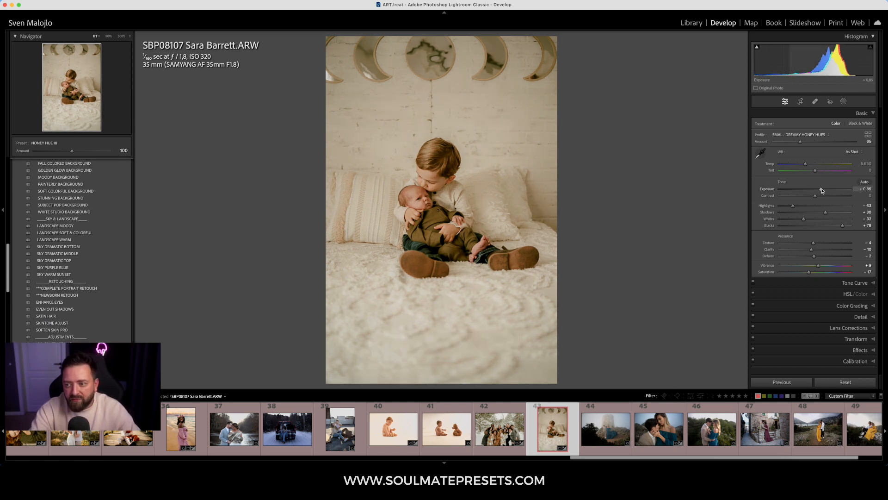
scroll(93, 306, "down", 5)
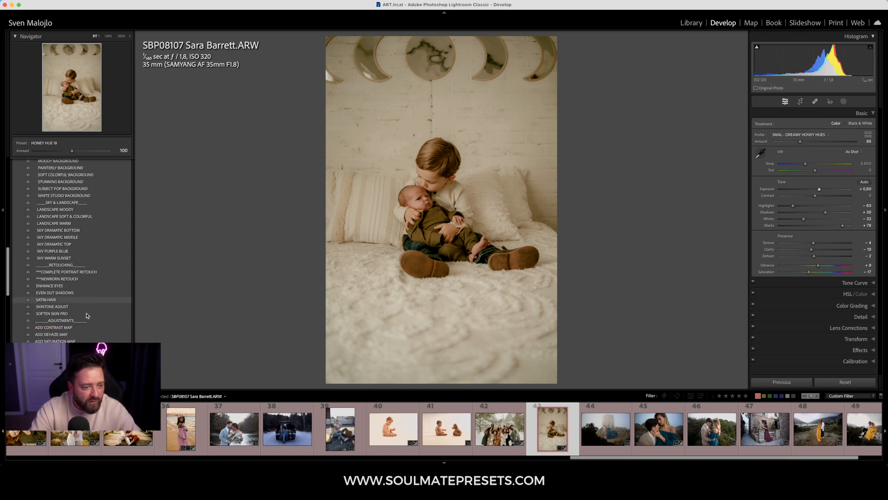
scroll(69, 306, "down", 4)
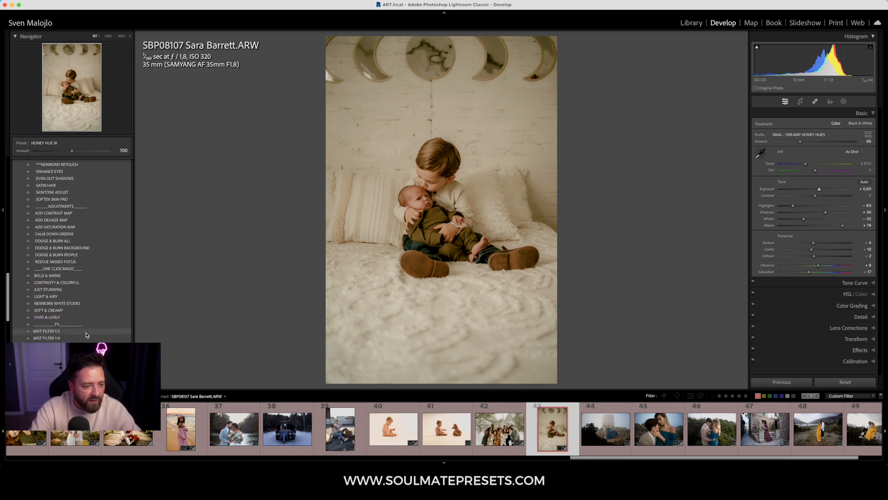
left_click(65, 295)
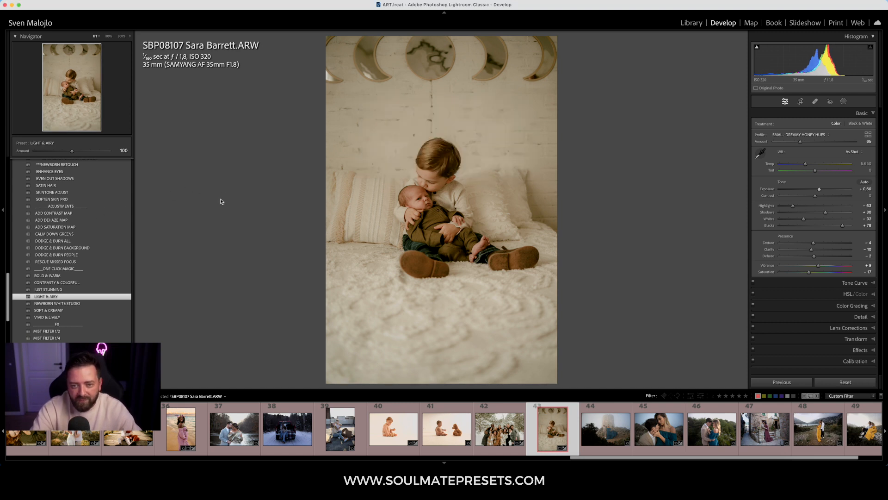
mouse_move(78, 153)
left_mouse_down()
mouse_move(92, 151)
mouse_move(67, 150)
mouse_move(70, 160)
left_mouse_up()
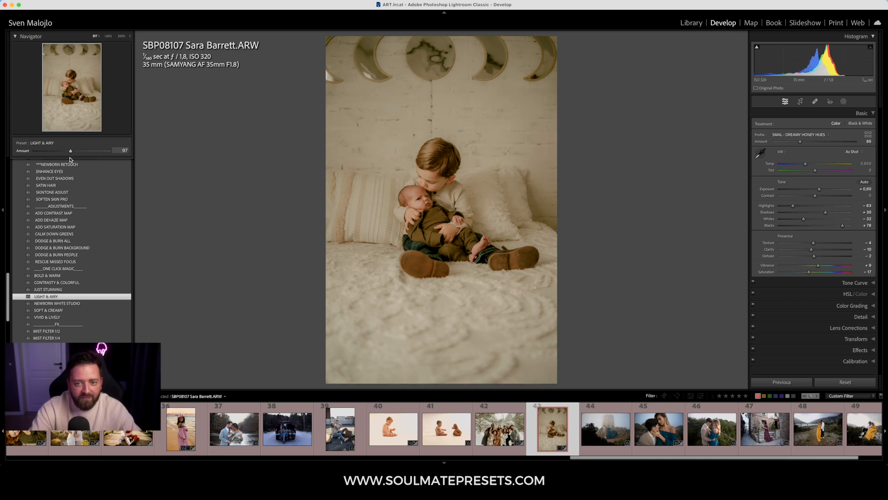
key("super+z")
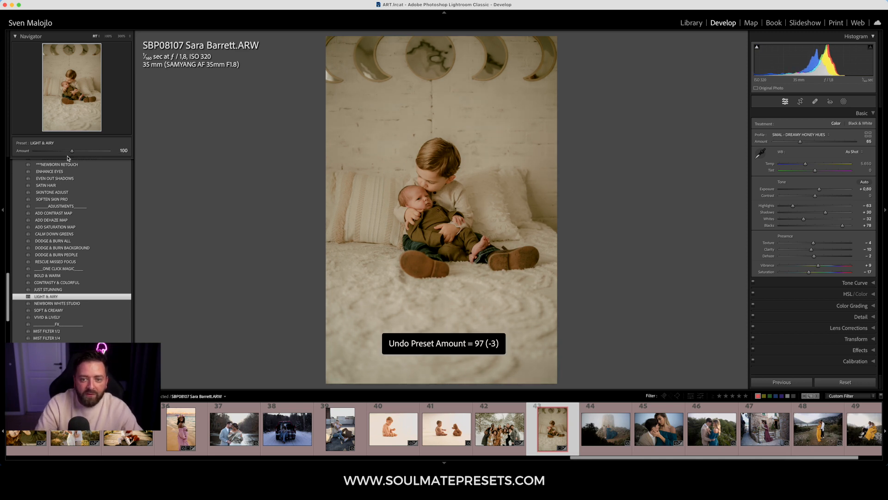
key("super+z")
key("super+z")
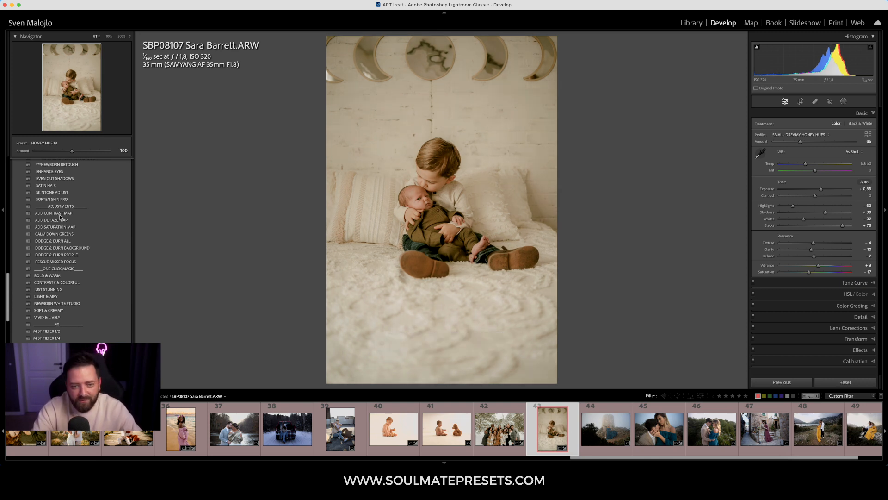
- Try the NEWBORN WHITE STUDIO preset at an amount of 172, compare it with the original side by side and undo it
left_click(65, 304)
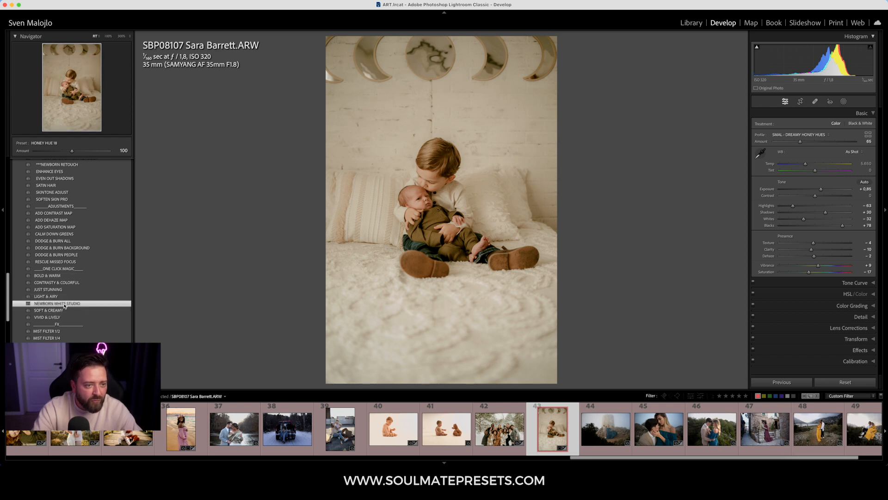
left_click_drag(72, 153, 99, 158)
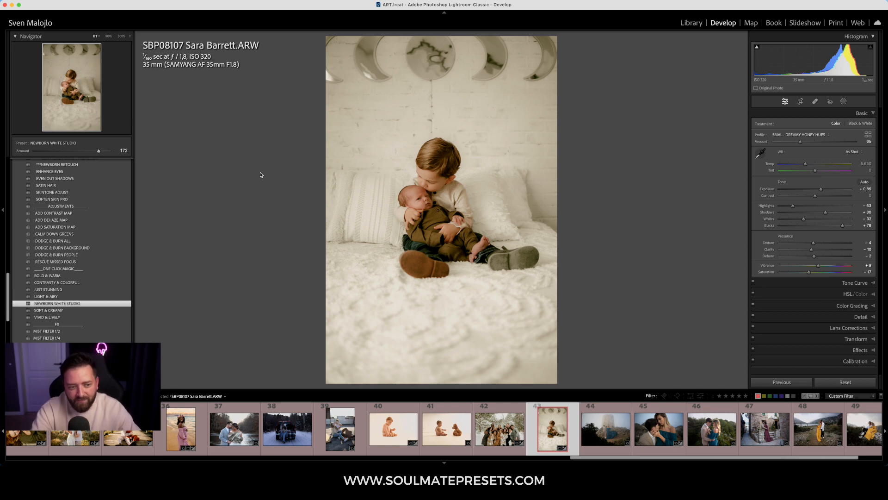
key("y")
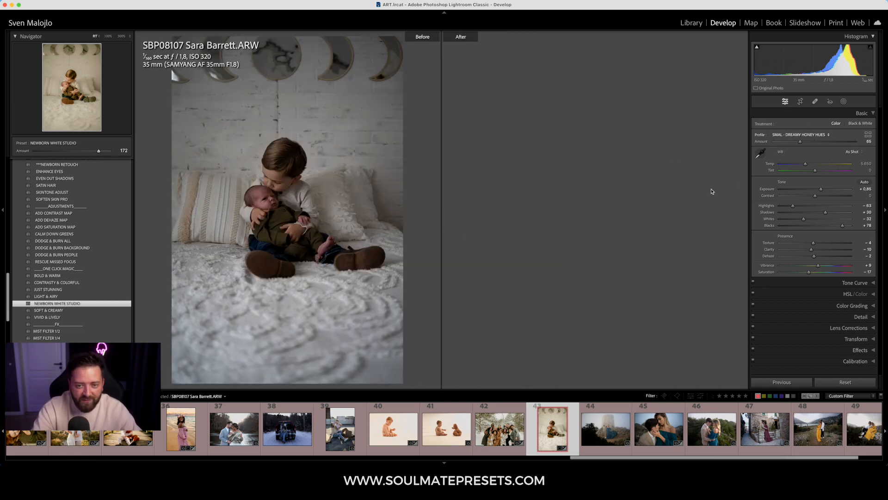
key("y")
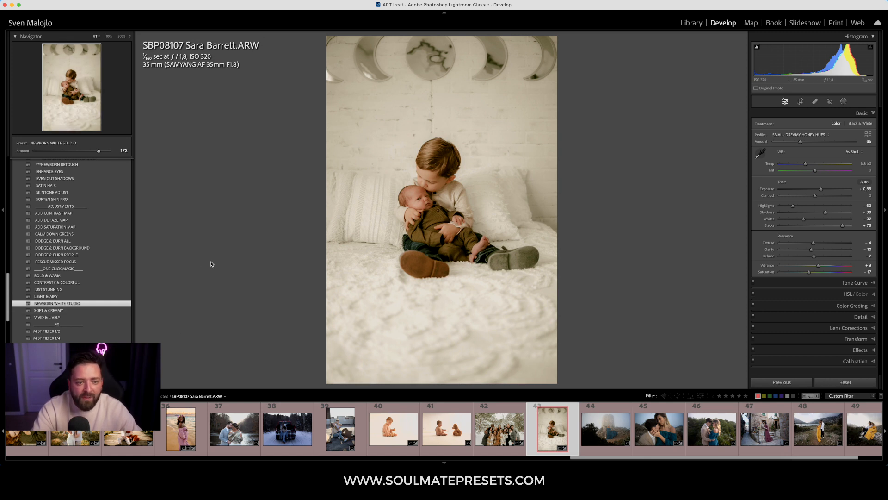
key("super+z")
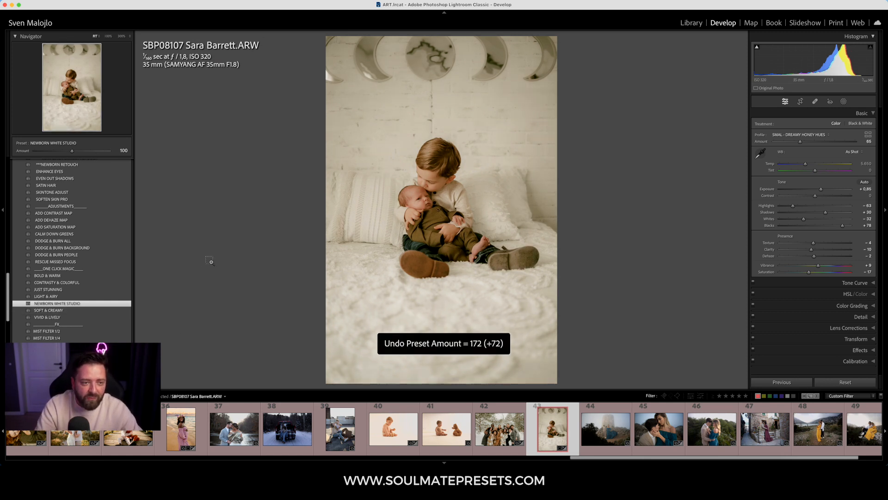
key("super+z")
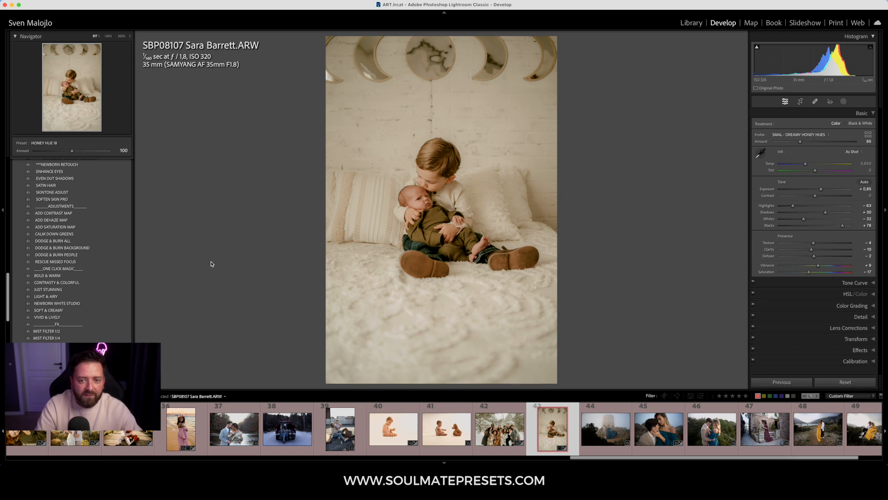
left_click(843, 101)
left_click(844, 102)
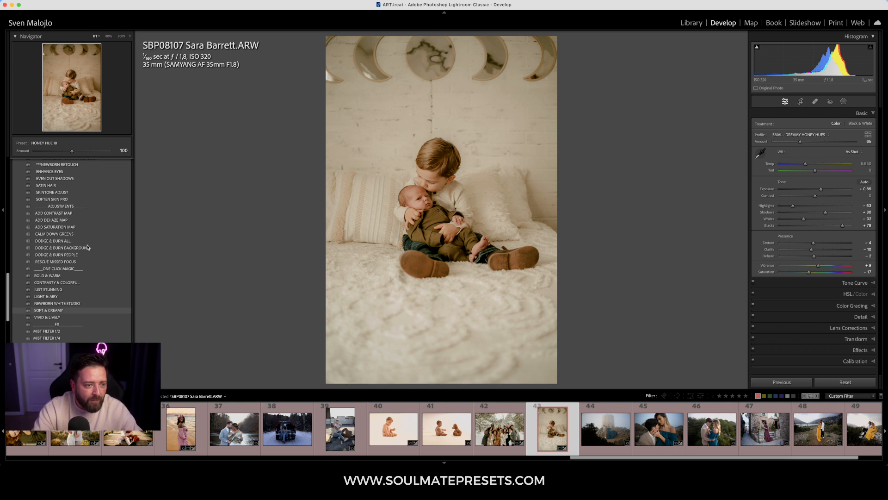
scroll(87, 245, "up", 2)
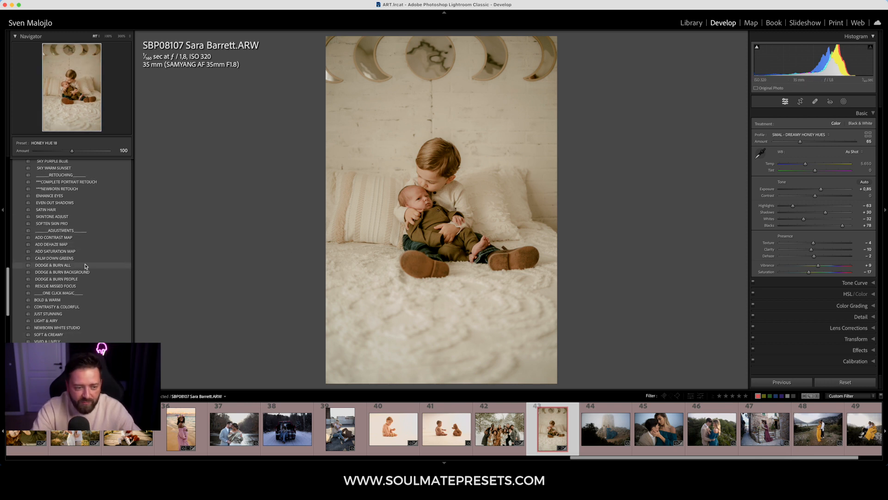
scroll(68, 285, "down", 1)
scroll(68, 286, "down", 3)
scroll(68, 283, "up", 2)
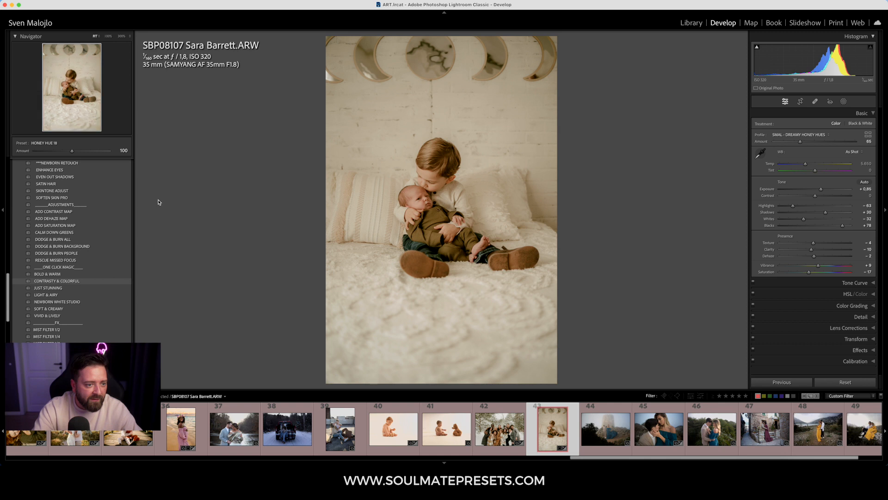
- Try the HONEY HUE 14 preset on the photo of the two children, apply HONEY HUE 11 instead and inspect the faces up close
scroll(92, 222, "up", 10)
scroll(84, 216, "up", 5)
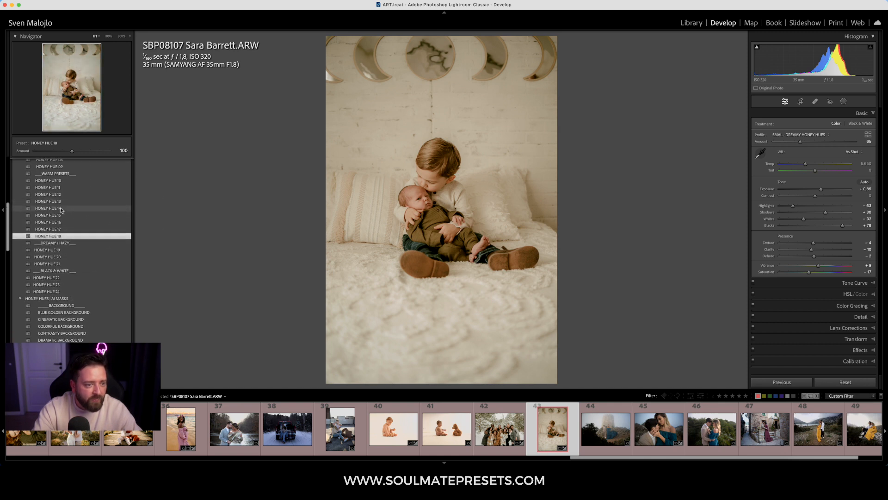
left_click(61, 209)
scroll(64, 207, "up", 1)
left_click(65, 204)
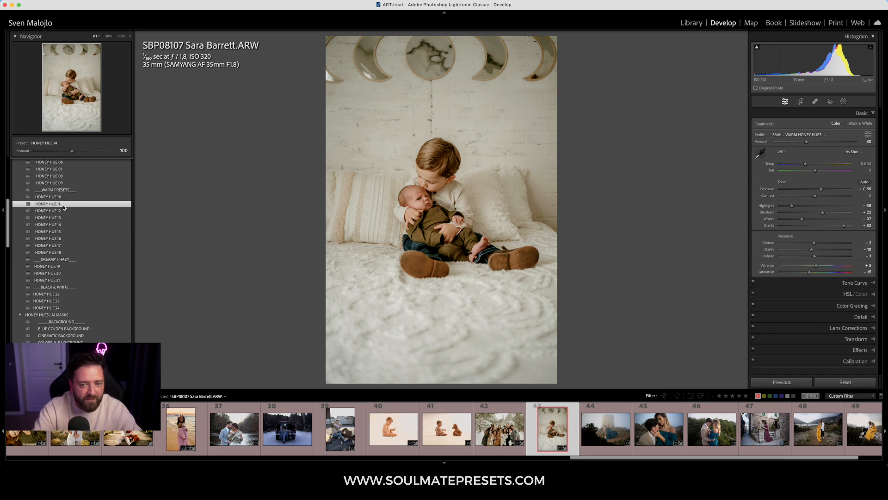
scroll(64, 206, "up", 2)
left_click(416, 200)
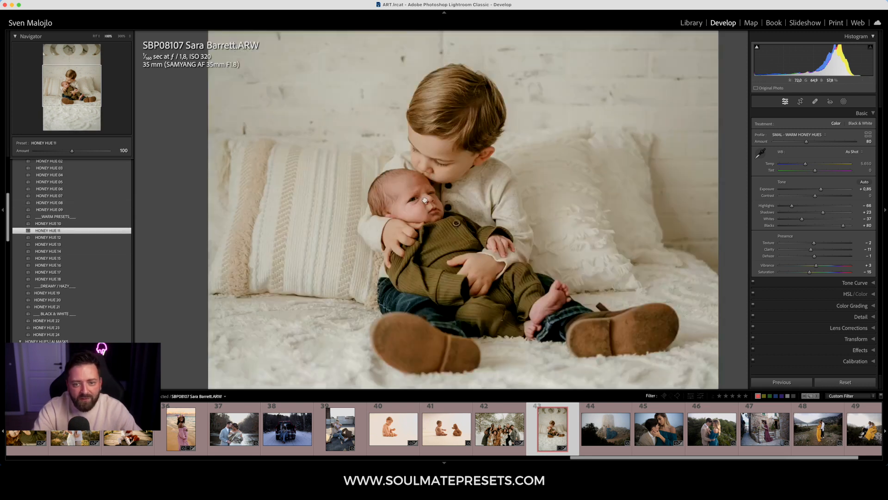
left_click(273, 217)
- Apply the ***NEWBORN RETOUCH preset from the AI masks group to the photo of the two children
scroll(101, 289, "down", 6)
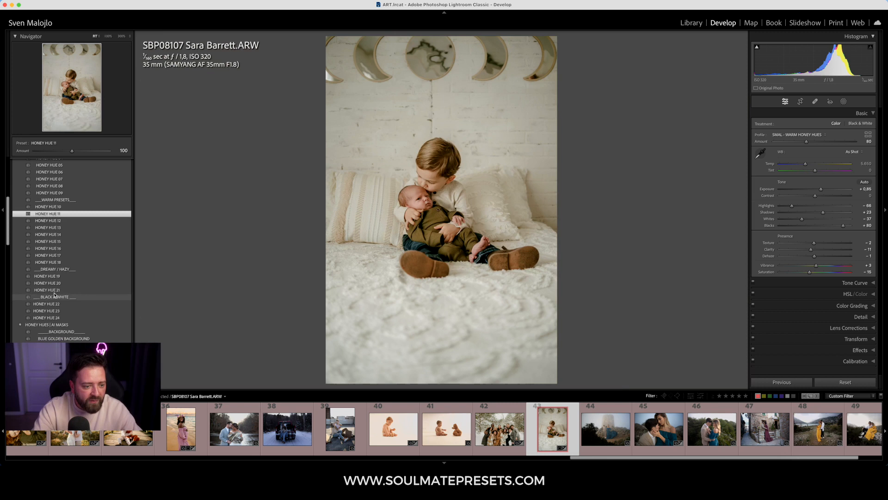
scroll(100, 290, "down", 3)
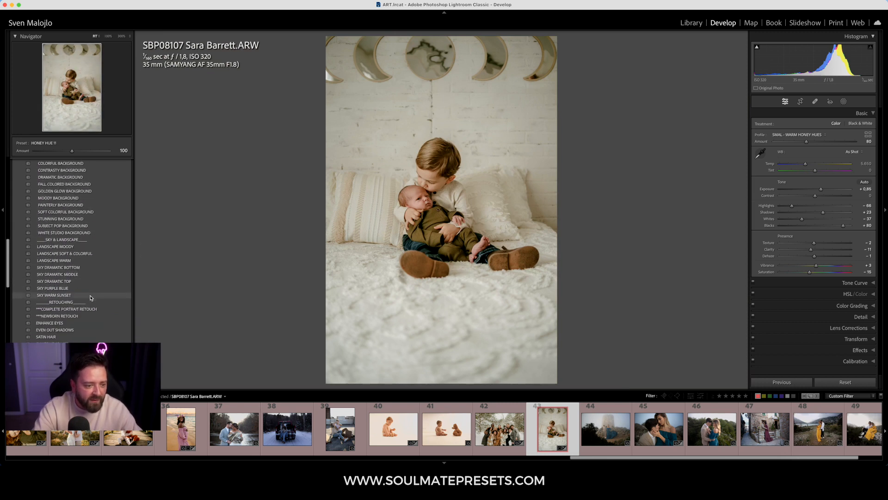
left_click(78, 317)
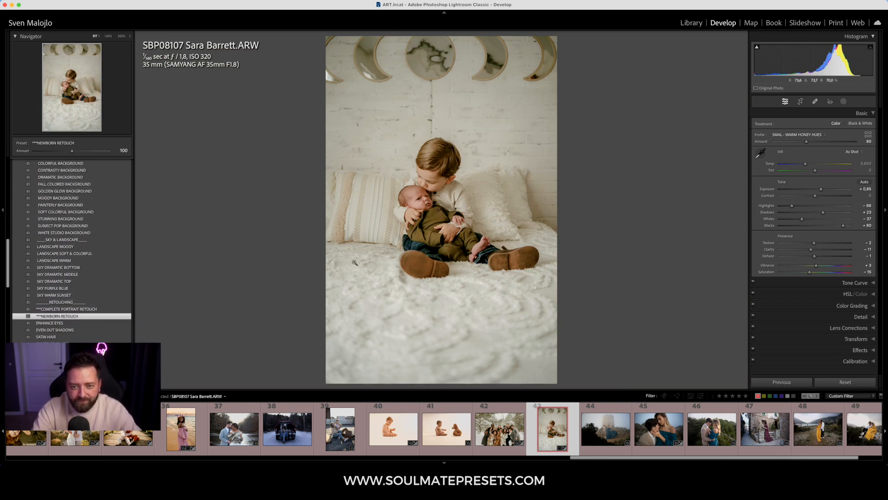
- Resample the REMOVE REDNESS mask's color range from the baby's forehead and set its Refine value to 28
left_click(434, 184)
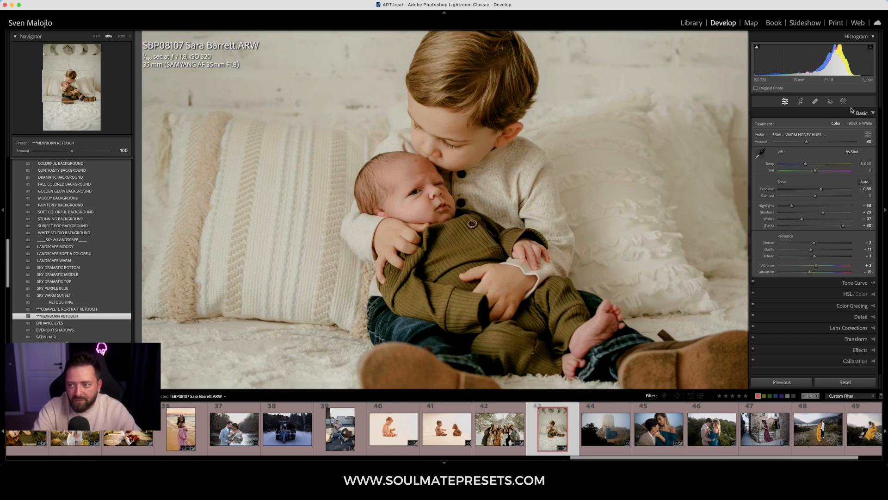
left_click(843, 102)
left_click(707, 124)
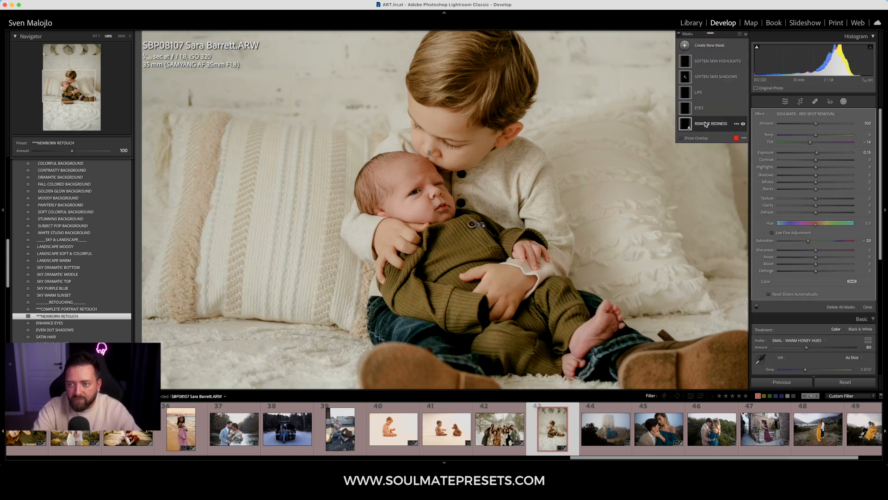
left_click(706, 194)
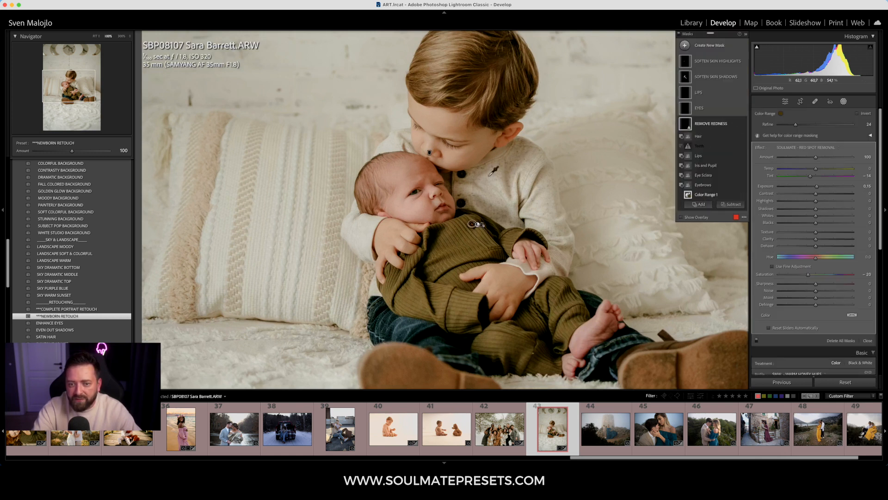
left_click(421, 173)
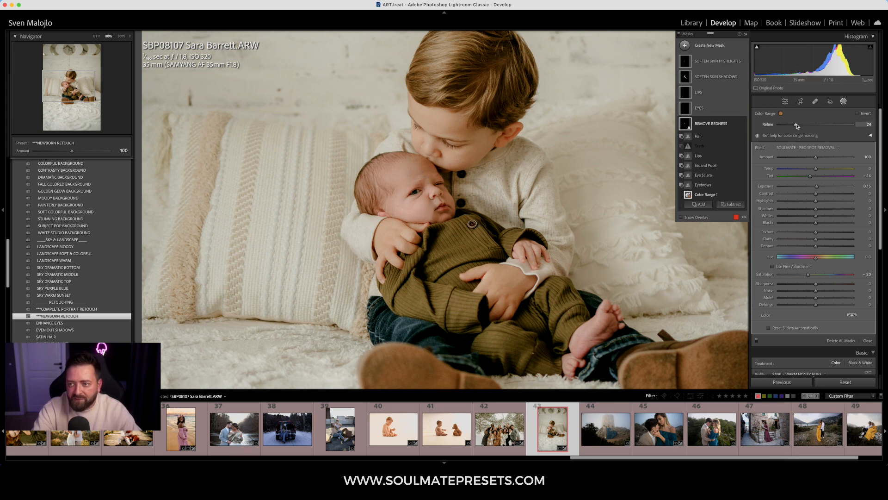
left_click_drag(797, 126, 802, 129)
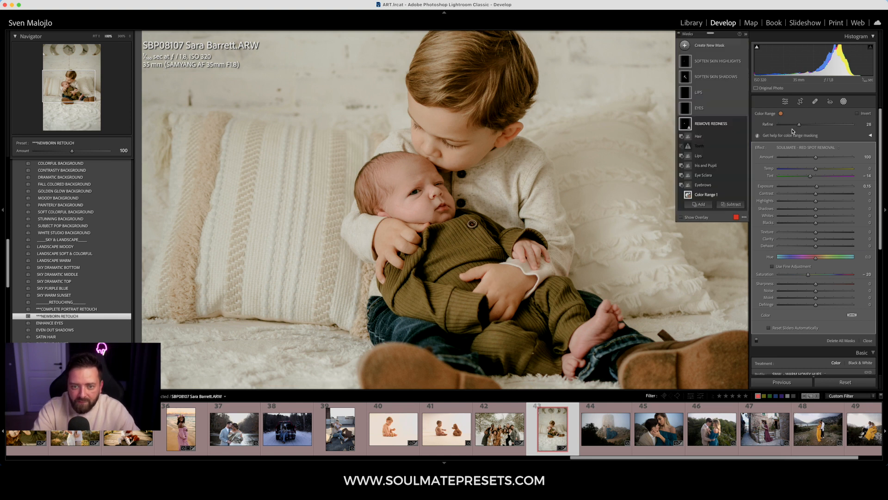
- Lower the REMOVE REDNESS mask's effect amount to 53, check the whole photo and close masking
left_click(716, 128)
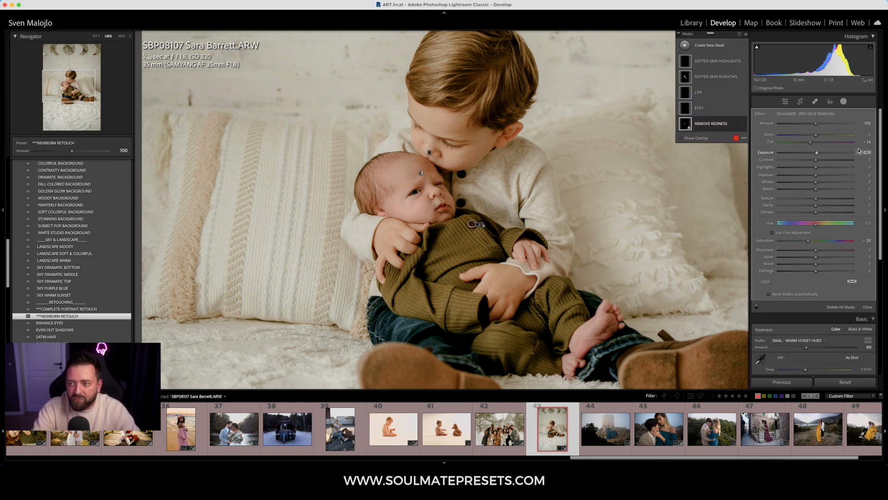
left_click_drag(816, 123, 799, 133)
key("z")
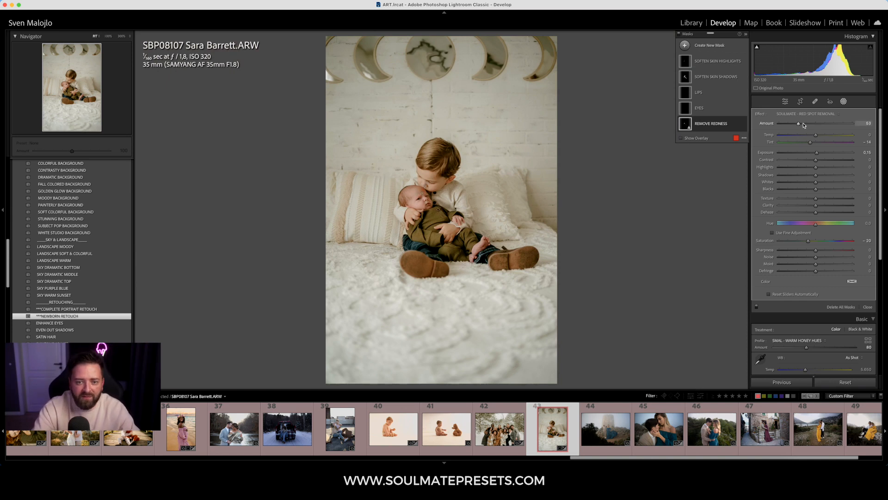
left_click(843, 102)
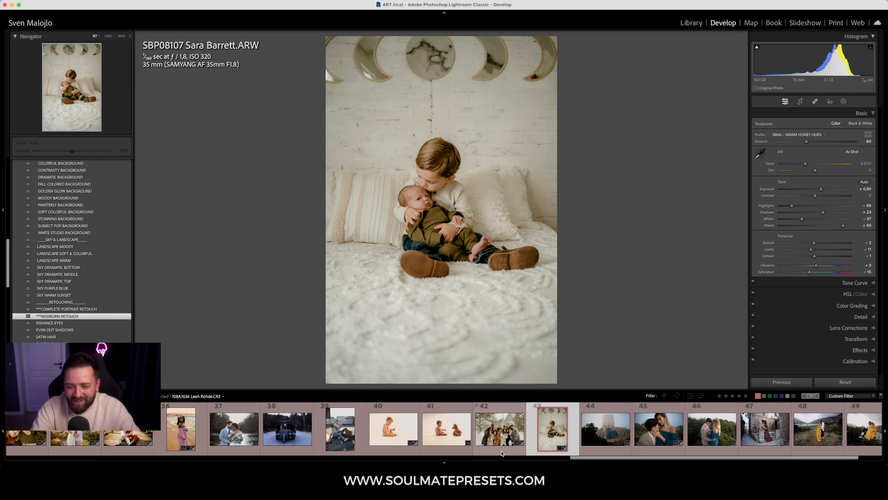
- Open the photo of the couple kissing by the water and straighten it by rotating the crop very slightly
left_click_drag(623, 459, 662, 463)
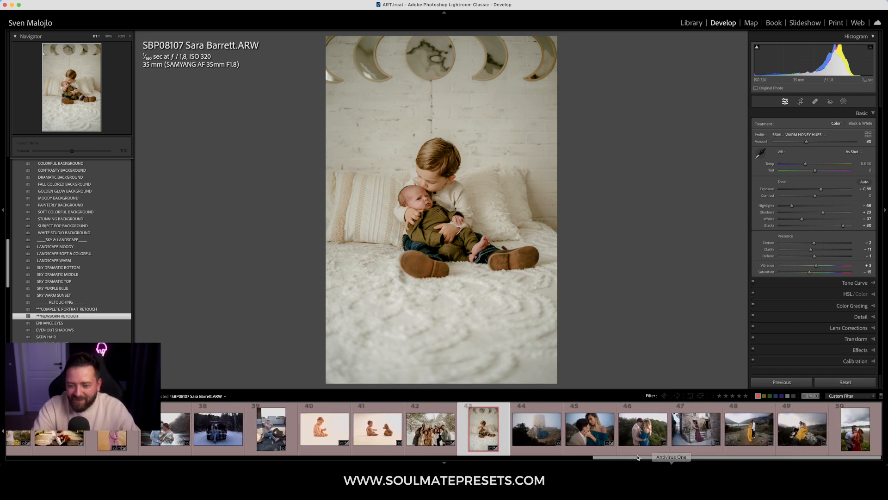
left_click(858, 447)
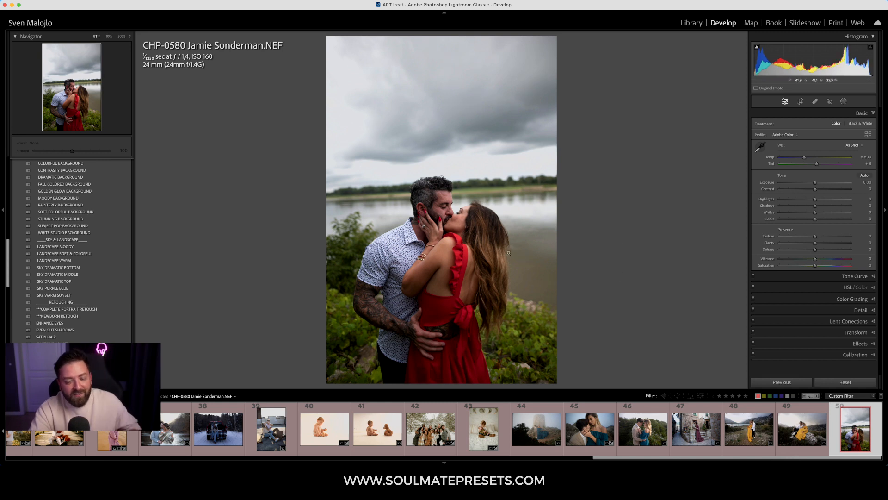
left_click(800, 101)
left_click_drag(817, 145, 818, 145)
key("Return")
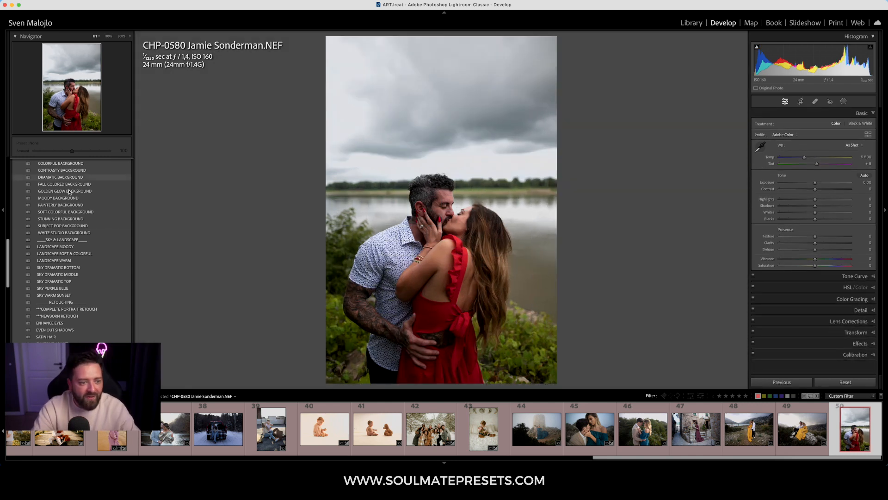
- Try a slightly higher exposure on the kissing couple's photo and reset it
left_click(431, 222)
left_click(440, 221)
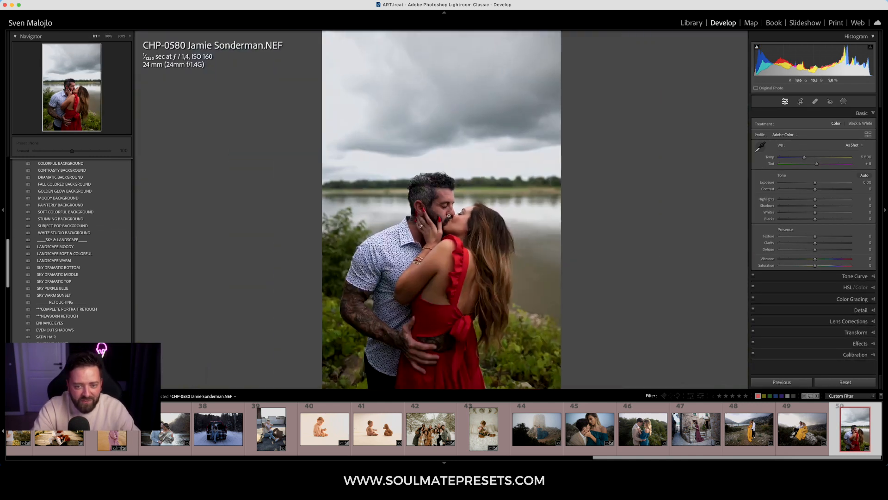
left_click_drag(816, 183, 821, 187)
double_click(820, 183)
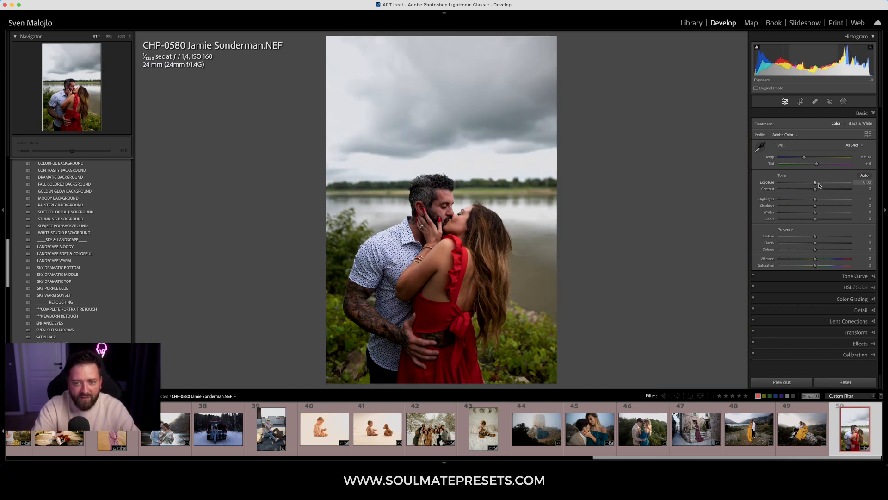
- Compare the cool/neutral presets HONEY HUE 01 to 04 on the couple's photo and return to HONEY HUE 03
scroll(26, 231, "up", 4)
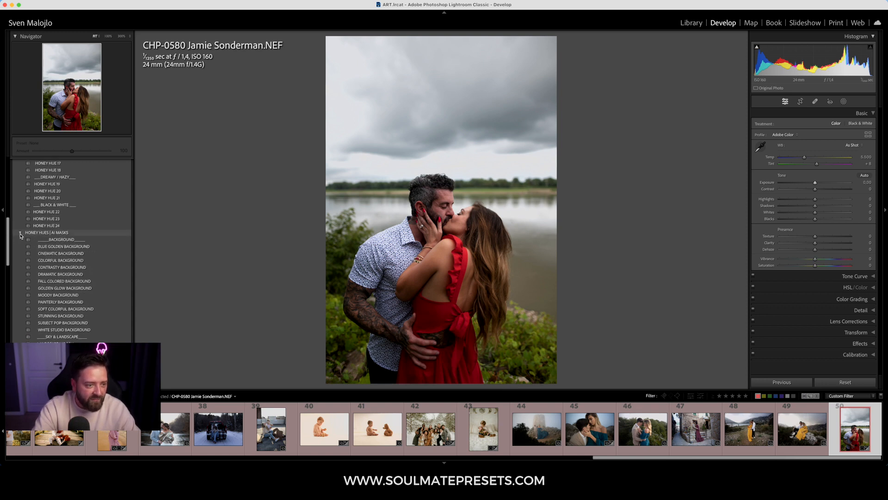
scroll(56, 234, "up", 5)
scroll(63, 232, "up", 2)
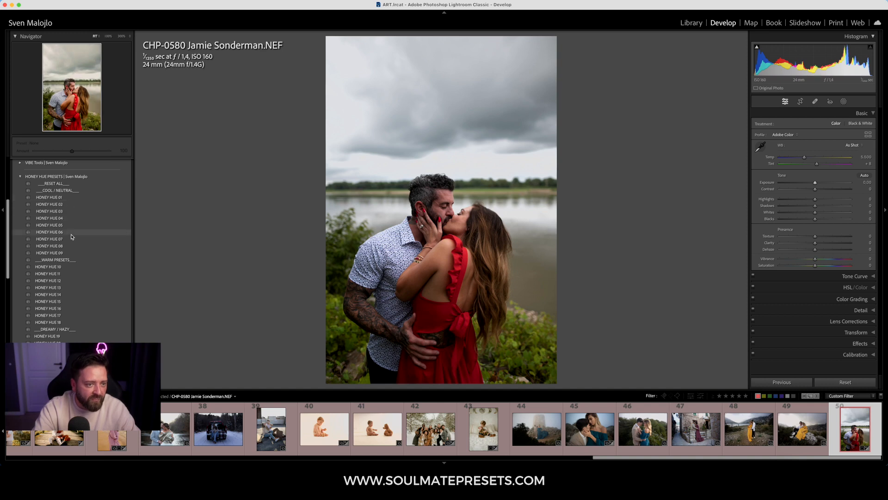
left_click(70, 198)
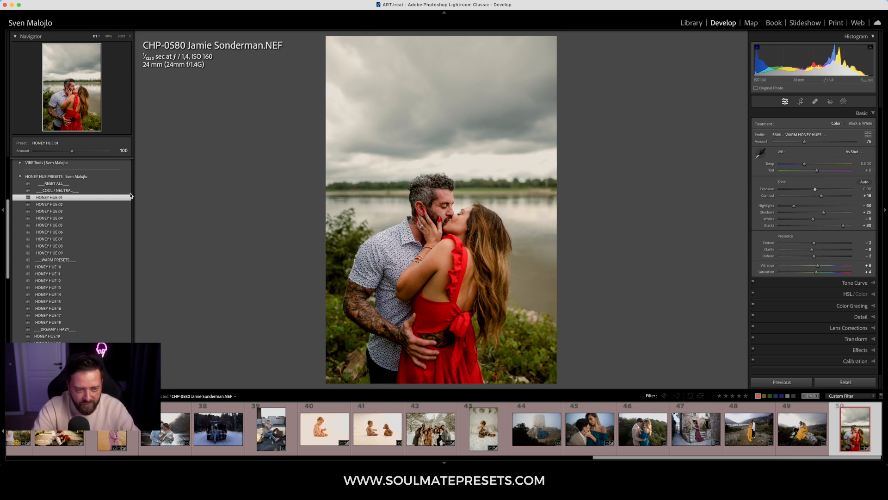
left_click(75, 204)
left_click(76, 211)
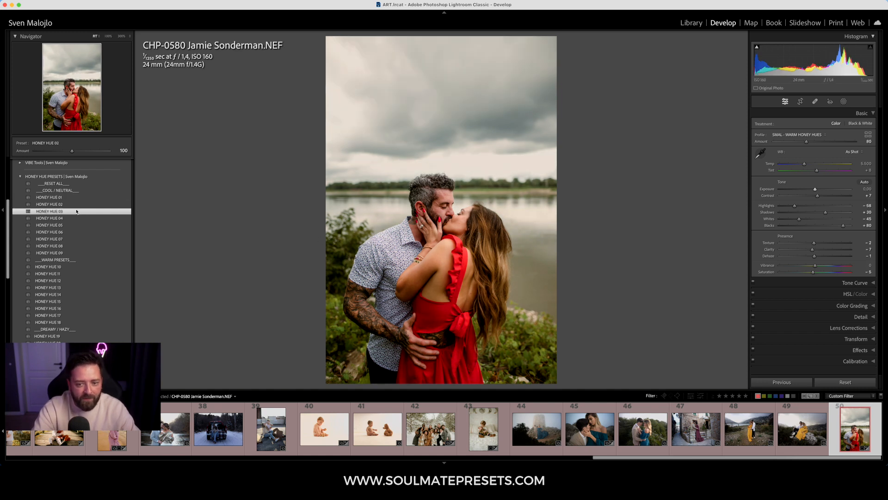
left_click(79, 217)
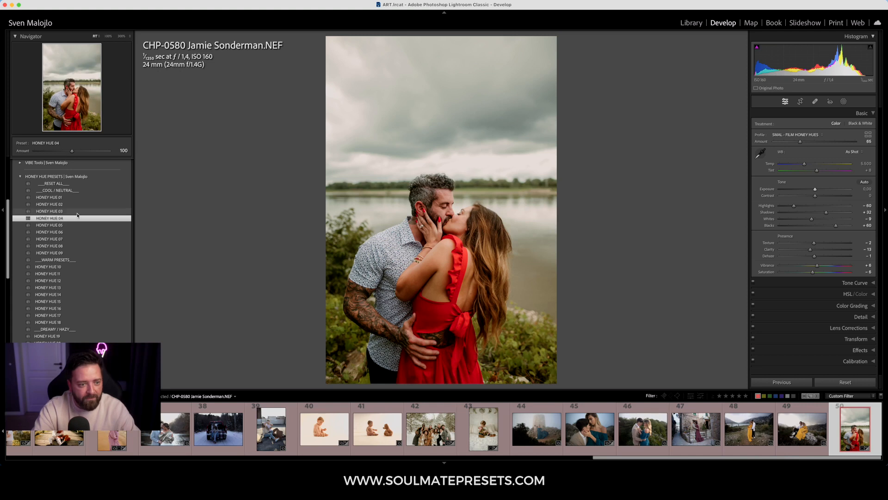
left_click(77, 211)
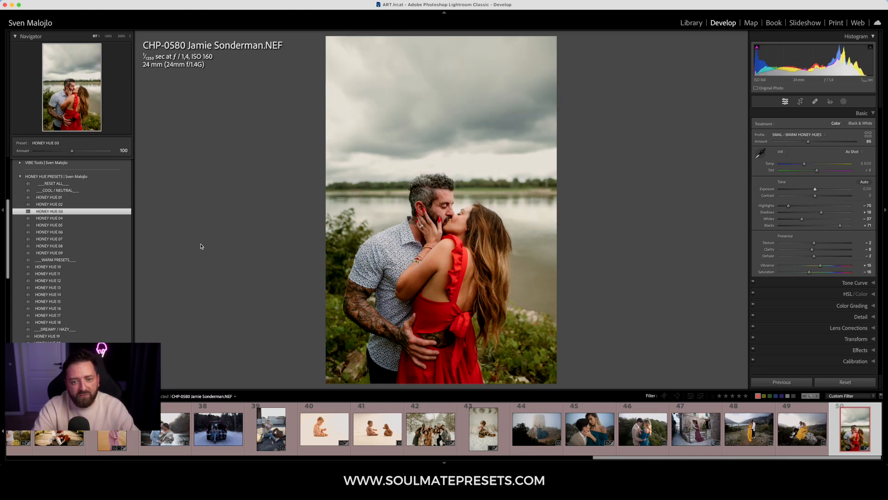
- Try the warm presets HONEY HUE 11, 10 and 13 through 17 on the couple's photo
left_click(75, 276)
left_click(70, 267)
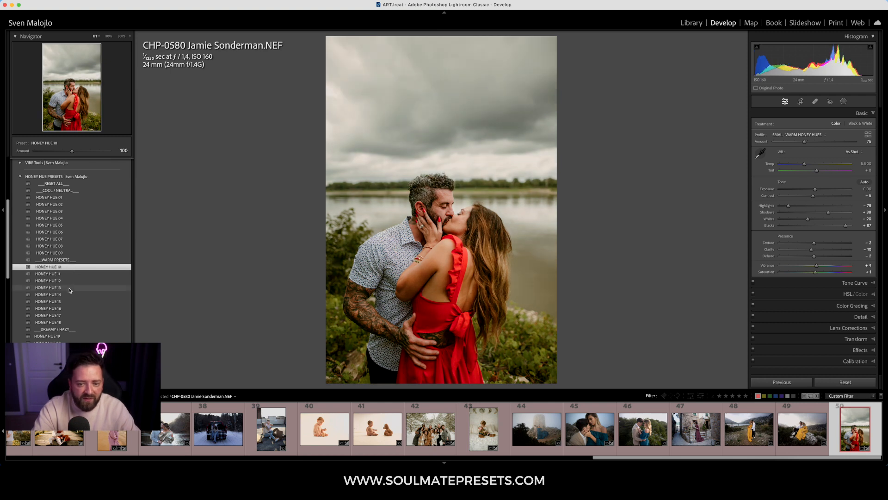
left_click(68, 288)
left_click(70, 294)
left_click(71, 302)
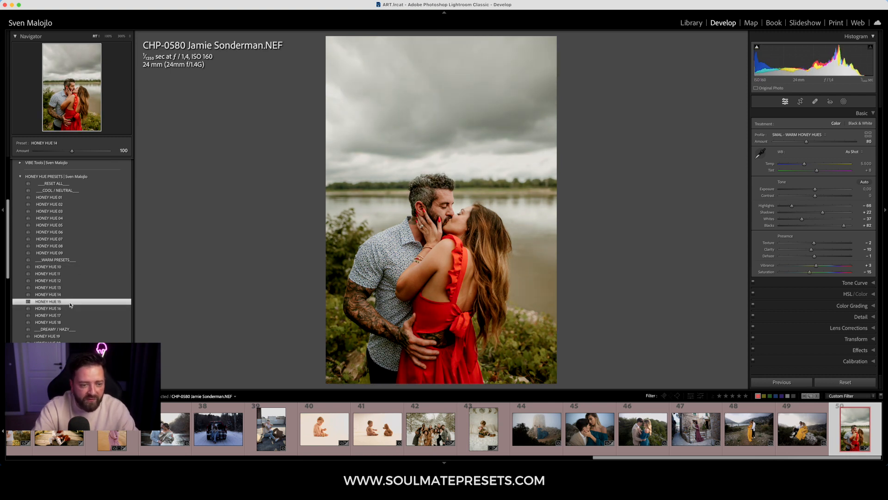
left_click(73, 309)
left_click(75, 316)
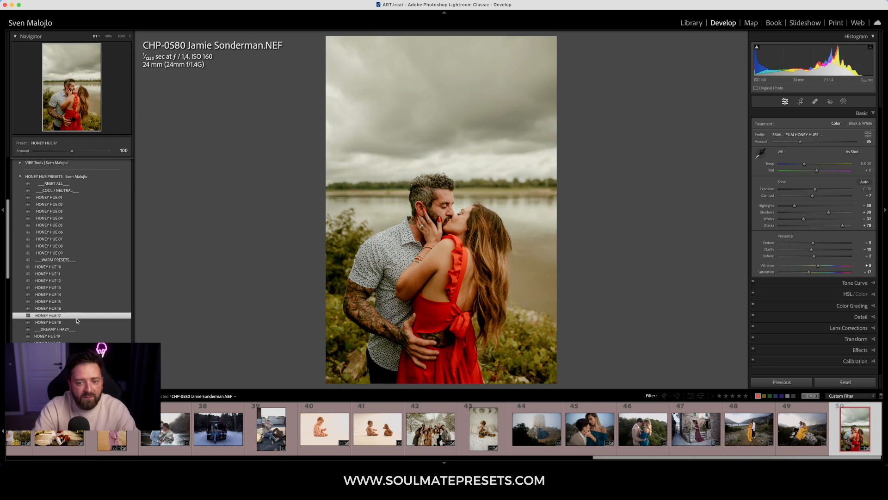
- Go back through HONEY HUE 15, 14, 13, 12 and 03 for comparison, and apply HONEY HUE 02 to the couple's photo
left_click(70, 302)
left_click(68, 295)
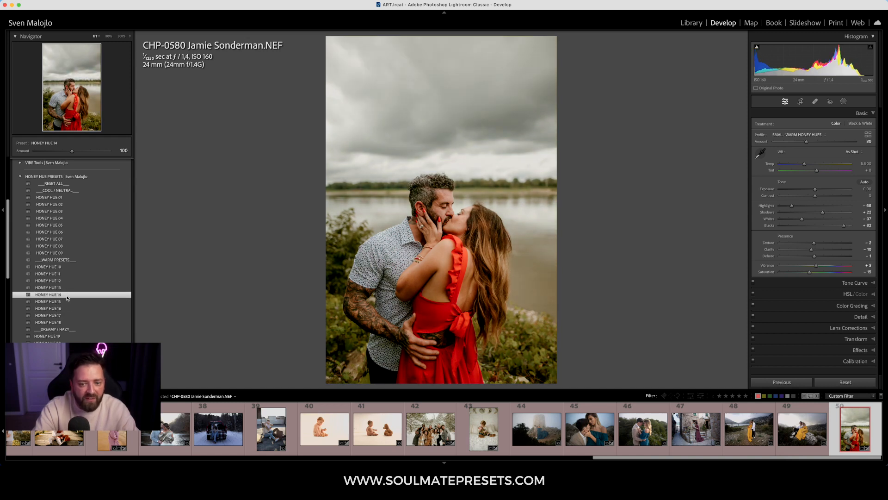
left_click(67, 287)
left_click(68, 280)
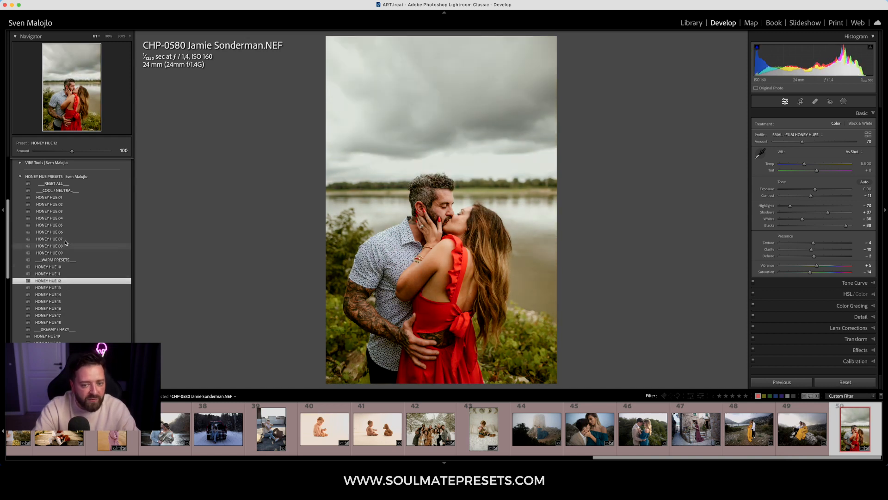
left_click(68, 212)
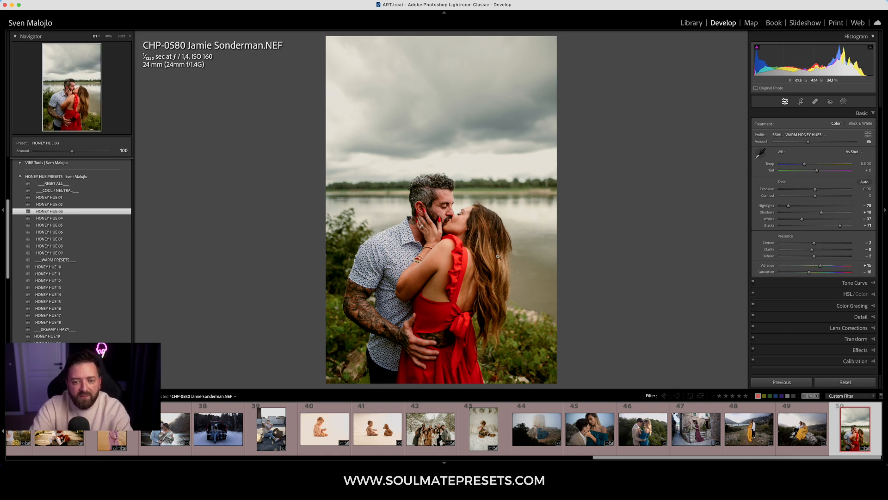
left_click(74, 204)
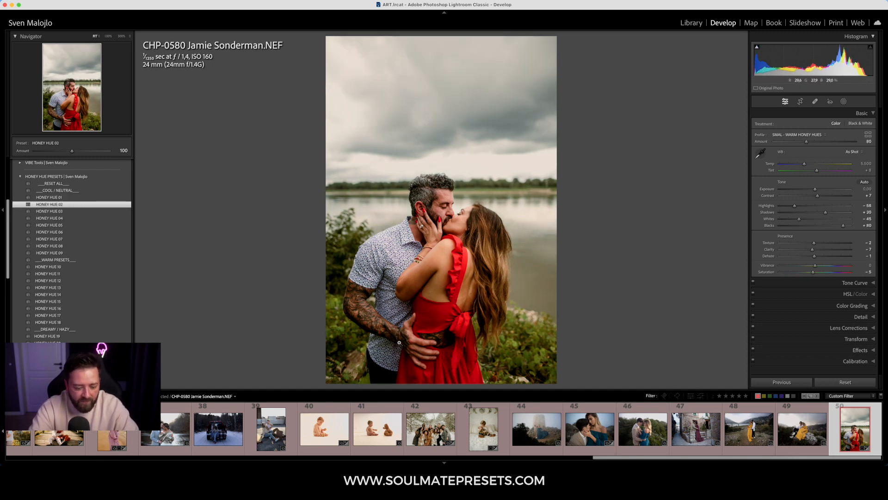
- Show the kissing couple's photo before and after side by side, and try HONEY HUE 03, 02, 04, 05 and 06
key("y")
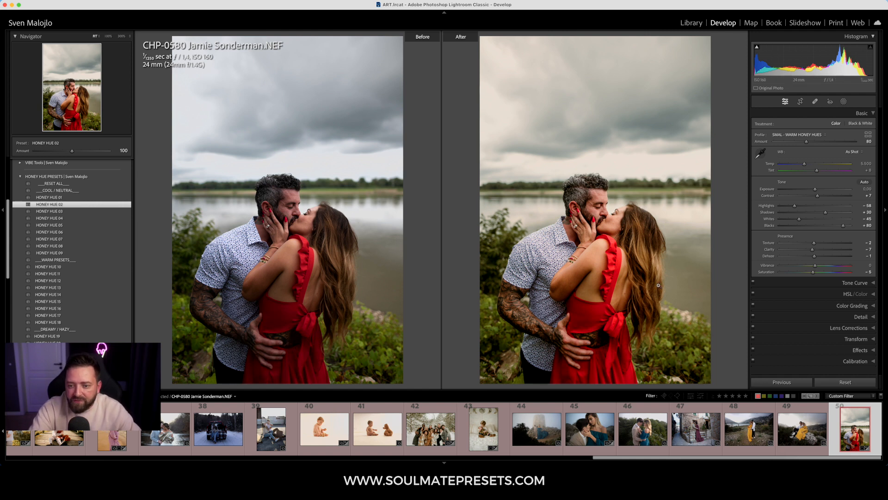
left_click(66, 211)
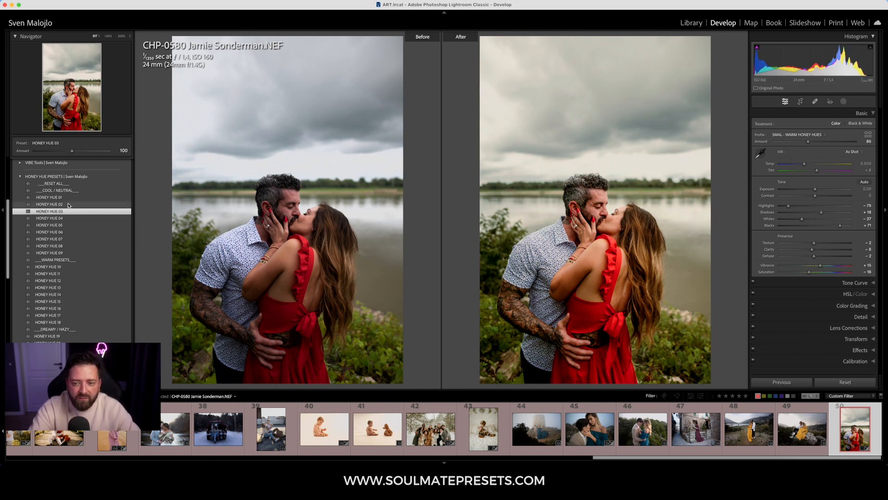
left_click(67, 204)
left_click(64, 218)
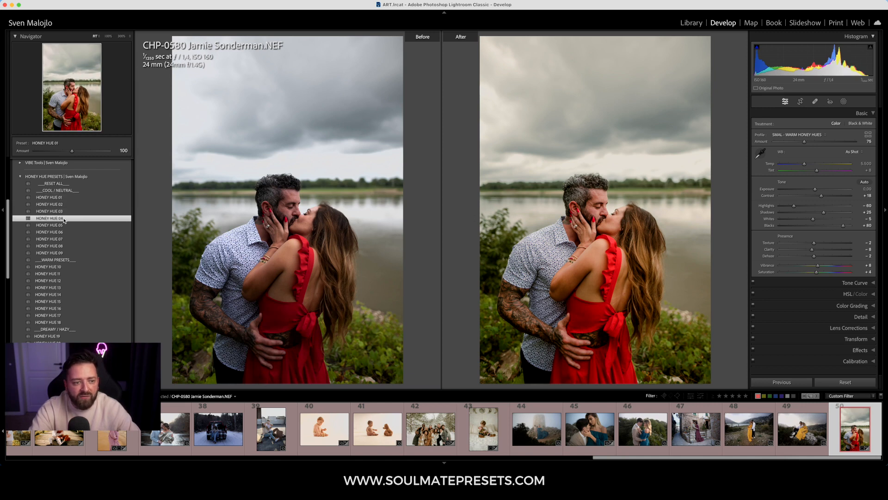
left_click(65, 226)
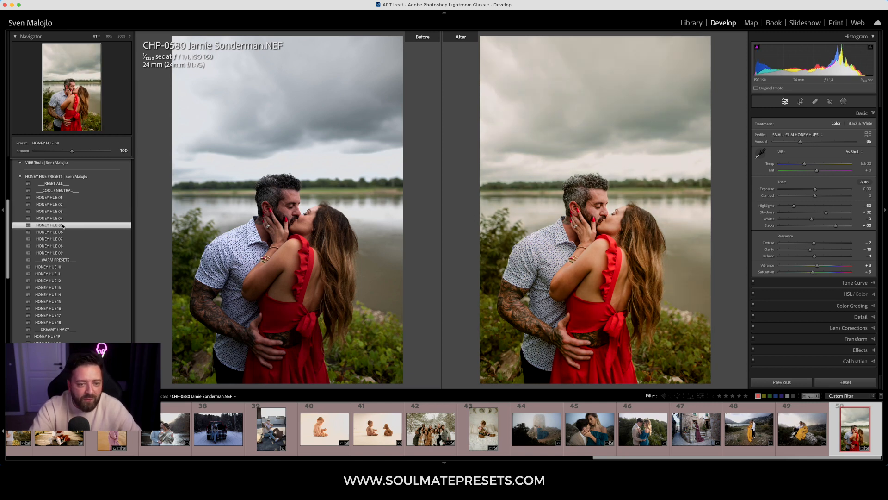
left_click(66, 232)
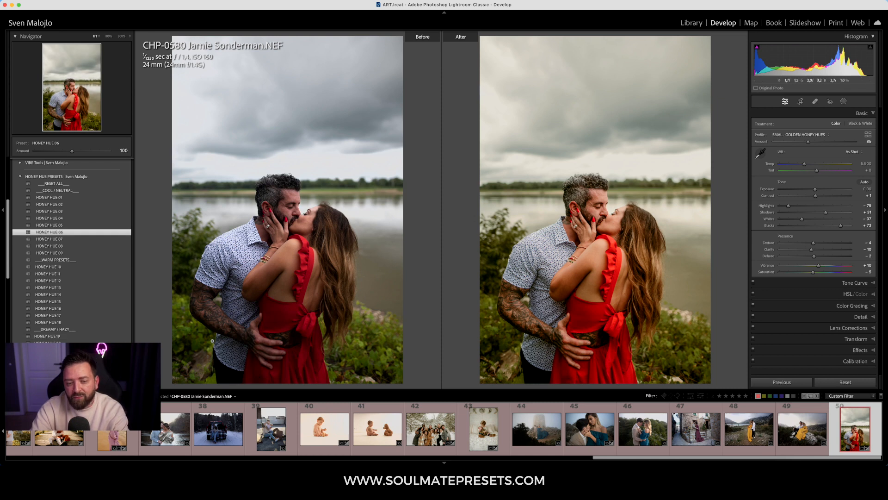
- Try the presets HONEY HUE 07 through 12 on the kissing couple's photo against the original
left_click(47, 240)
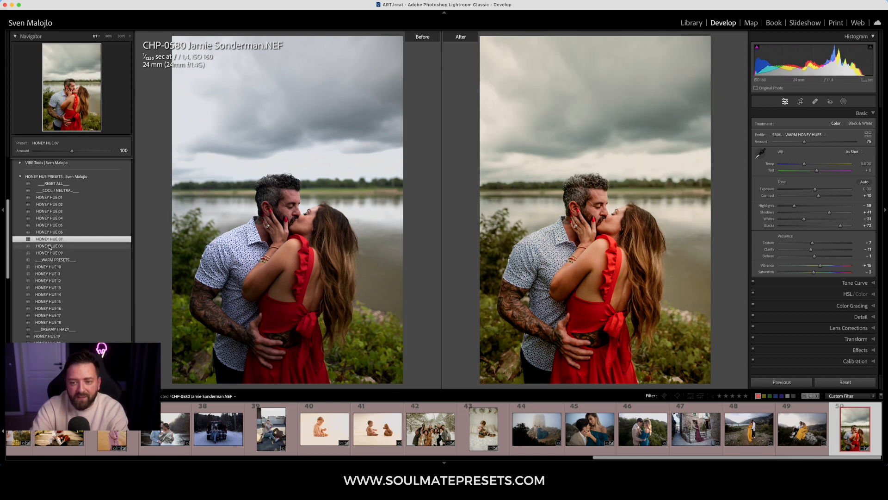
left_click(48, 246)
left_click(48, 253)
left_click(68, 267)
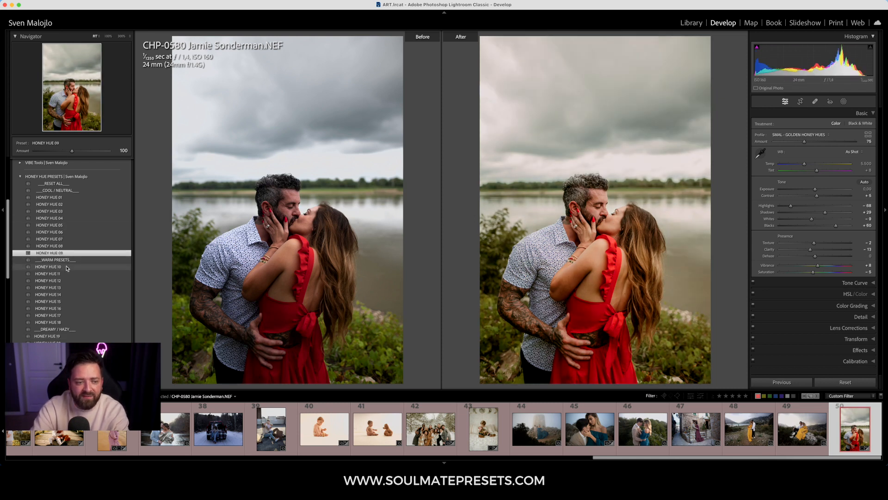
left_click(68, 275)
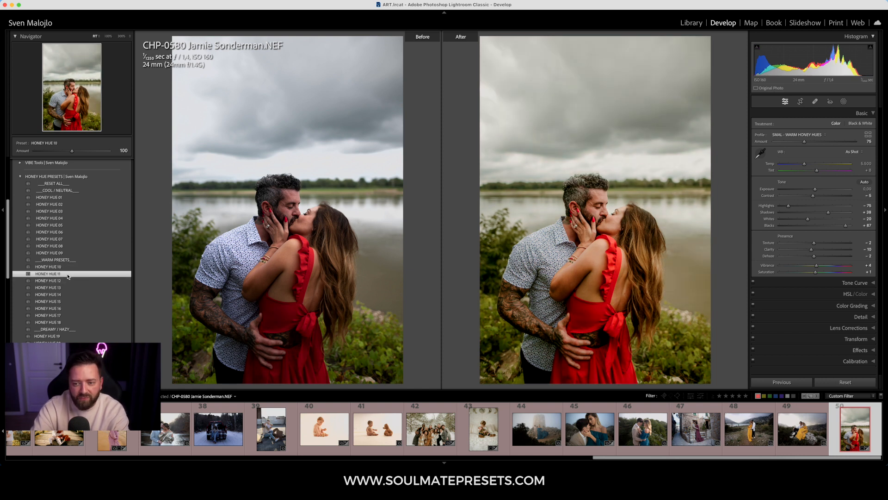
left_click(68, 282)
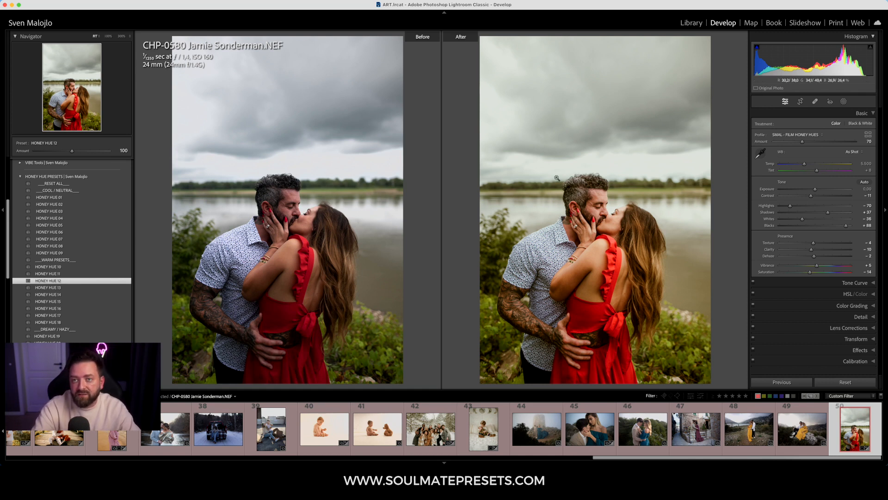
- Compare HONEY HUE 16, 02 and 01, reapply HONEY HUE 02 to the kissing couple's photo, and leave the before/after view
left_click(65, 308)
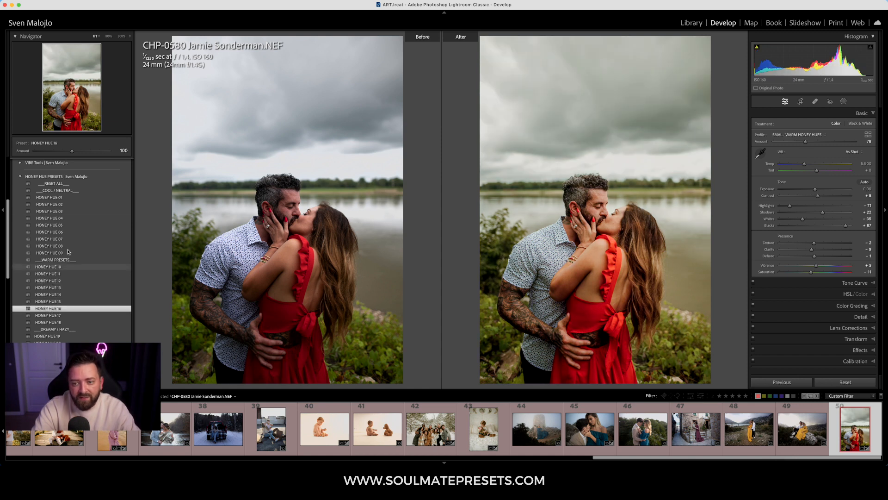
left_click(61, 206)
left_click(61, 198)
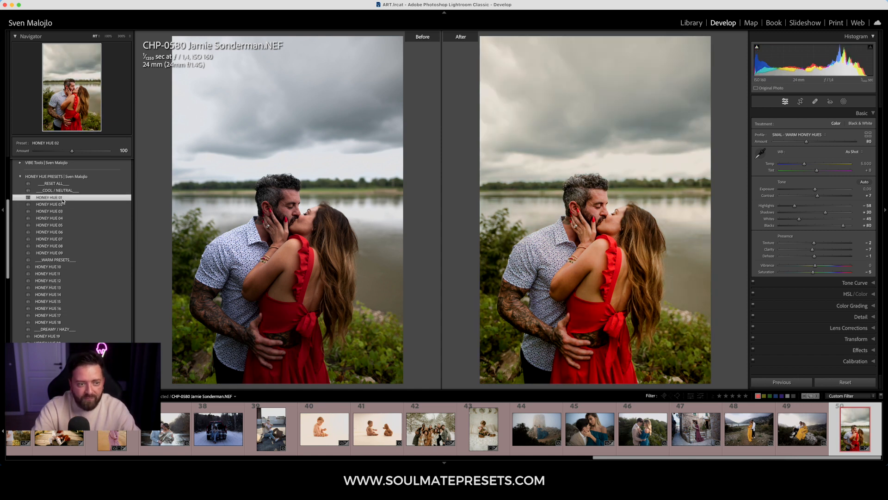
left_click(61, 205)
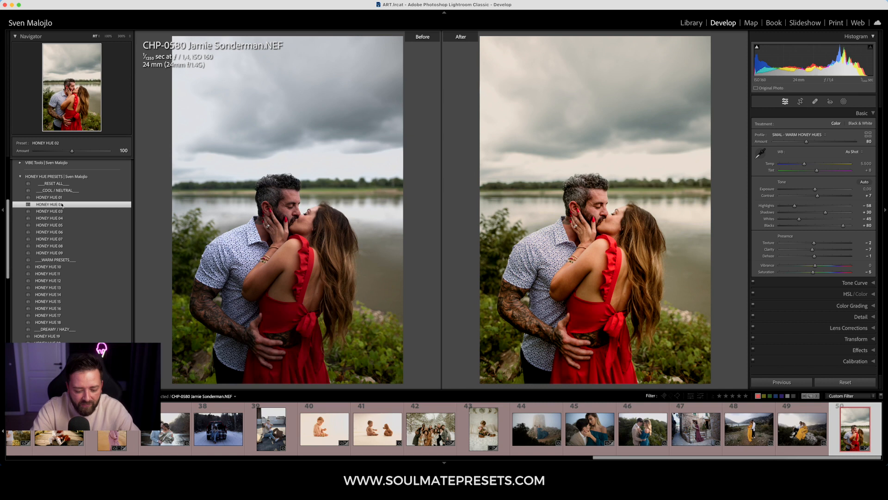
key("y")
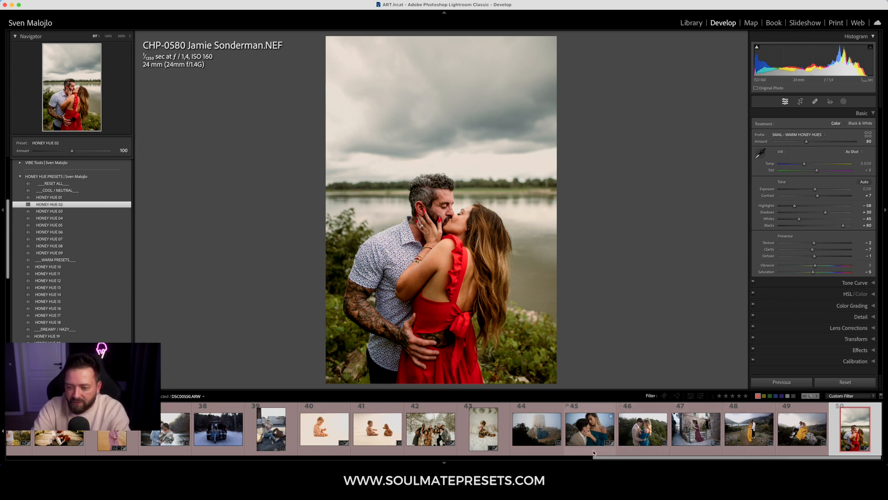
- Open the lakeside photo of the couple with the long yellow dress, SM200919.ARW, and apply the warm preset HONEY HUE 11
left_click(759, 447)
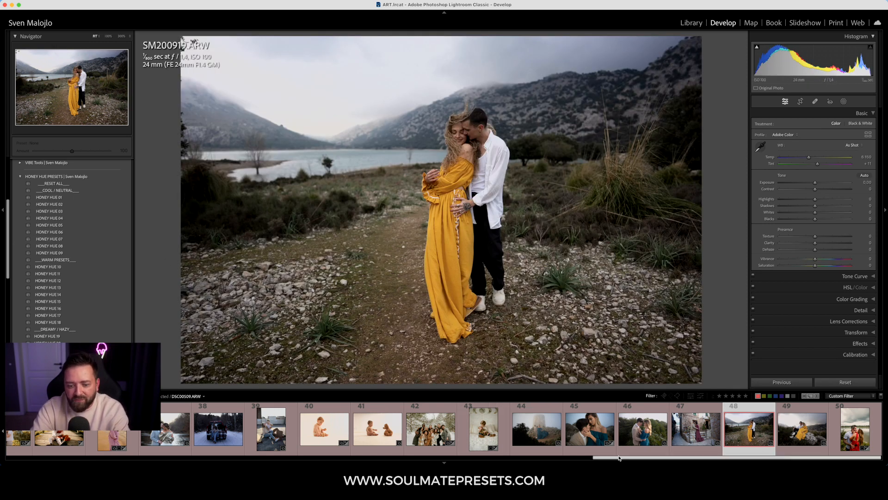
scroll(324, 430, "up", 15)
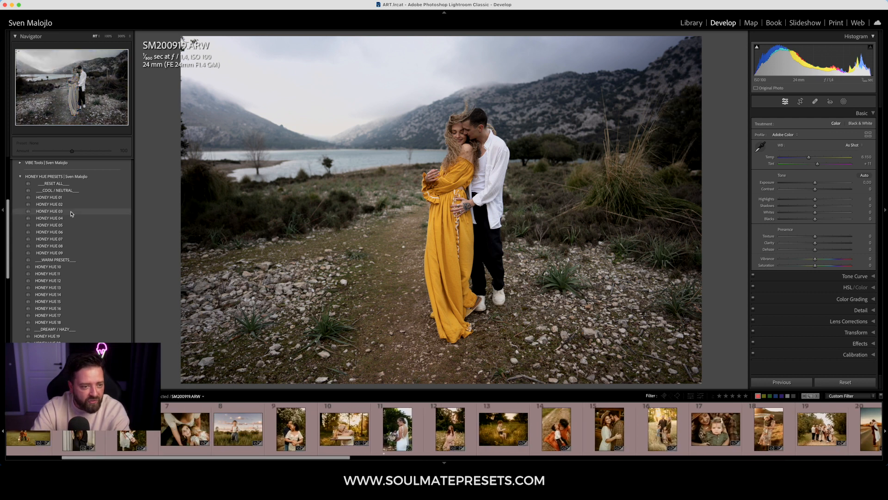
left_click(19, 176)
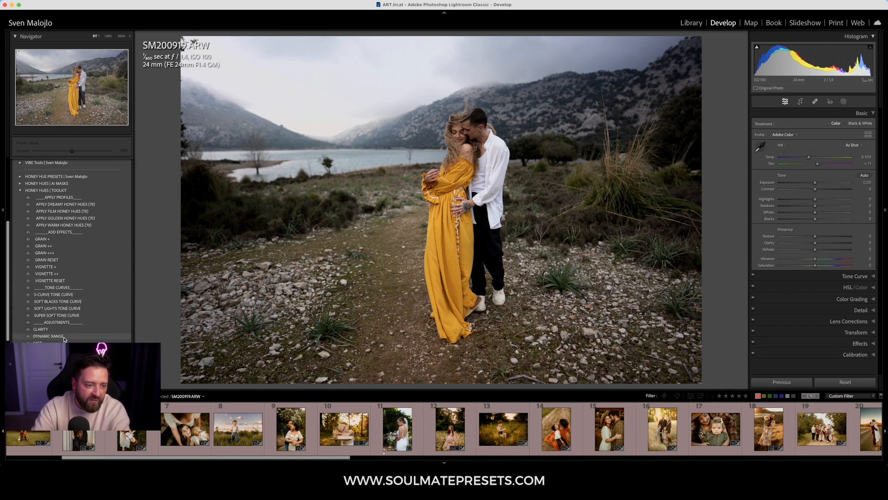
left_click(20, 177)
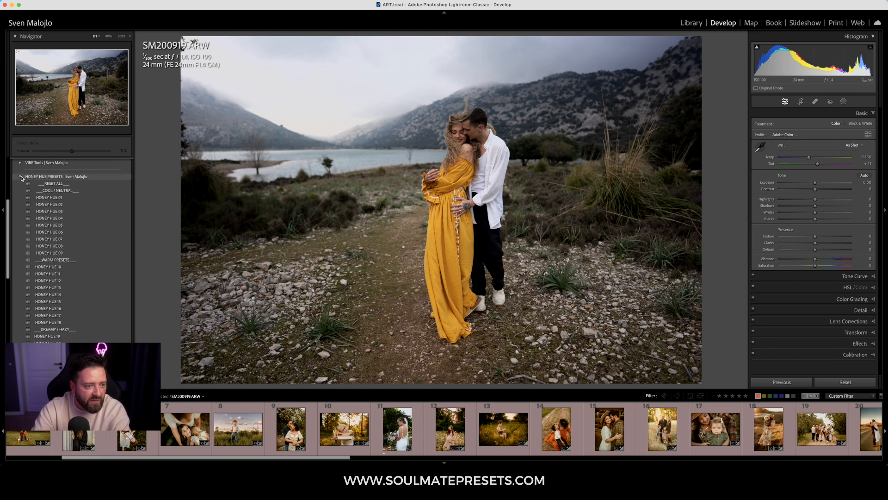
left_click(68, 273)
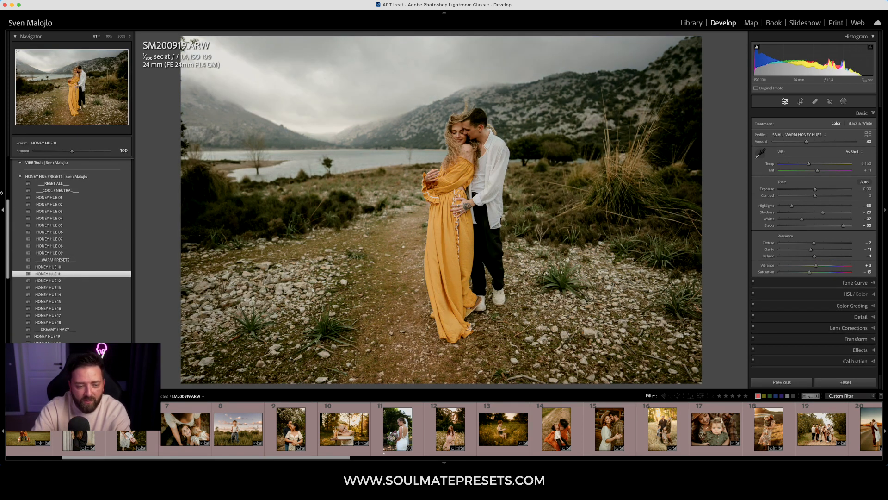
- Try the toolkit's SOFT BLACKS TONE CURVE on the lakeside couple's photo, lowering its amount to 36
left_click(20, 177)
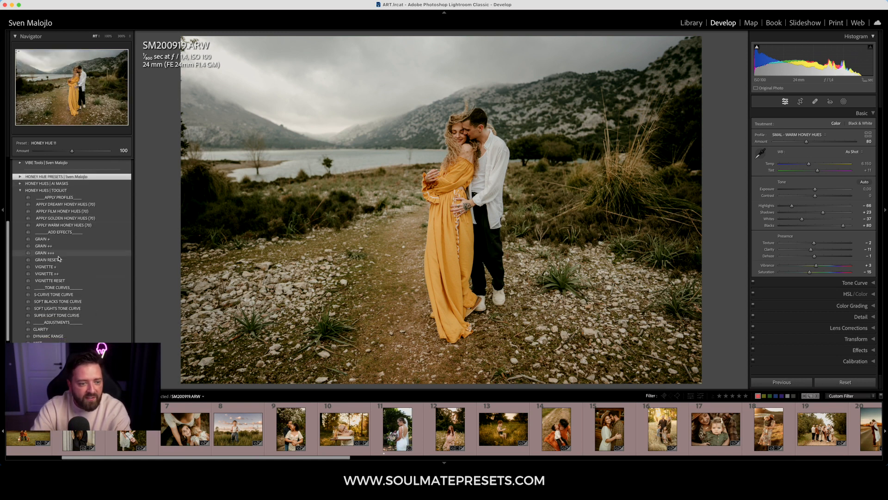
left_click(59, 303)
left_click_drag(72, 151, 49, 153)
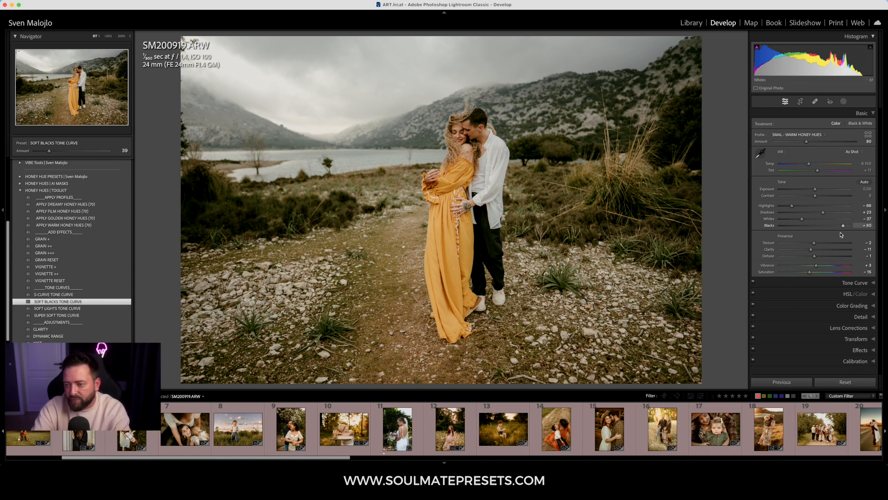
left_click_drag(52, 152, 51, 153)
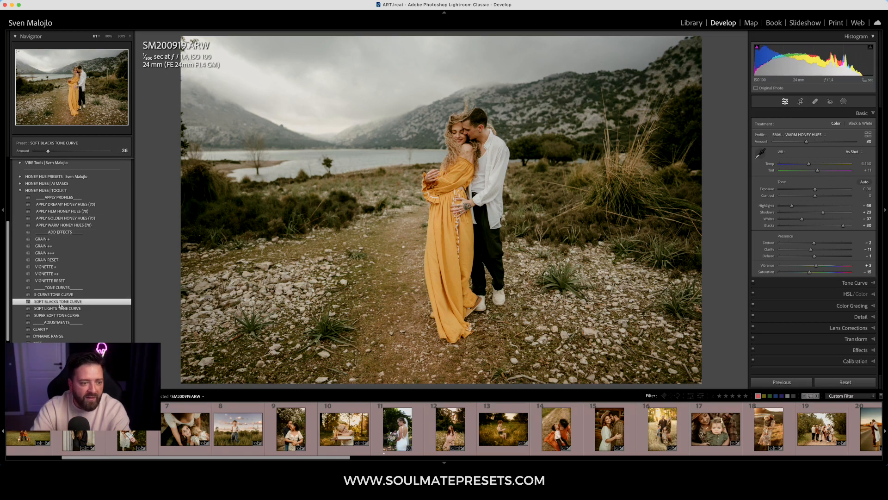
- Try the SOFT LIGHTS TONE CURVE on the lakeside couple's photo at a reduced amount and reset the amount to 100
left_click(73, 308)
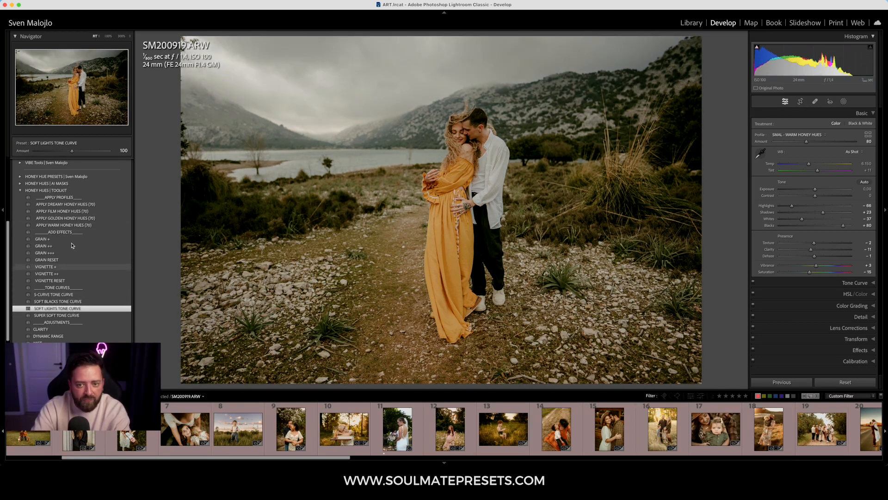
left_click_drag(73, 151, 45, 170)
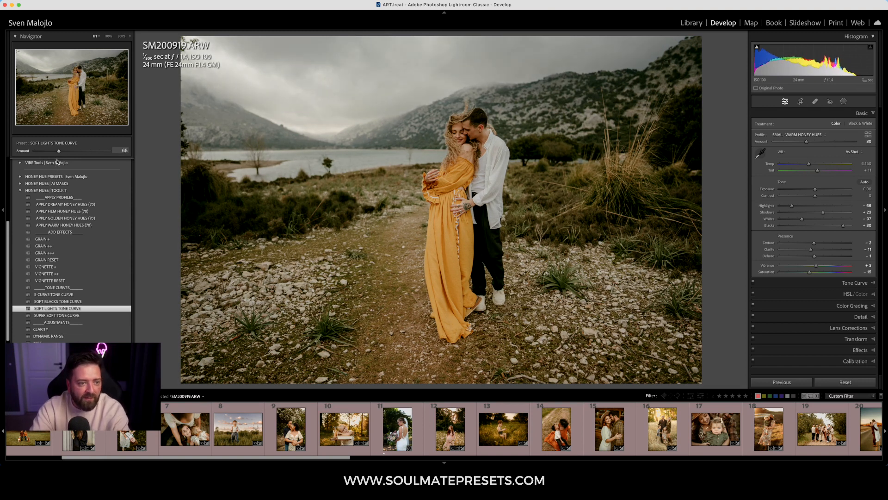
double_click(59, 151)
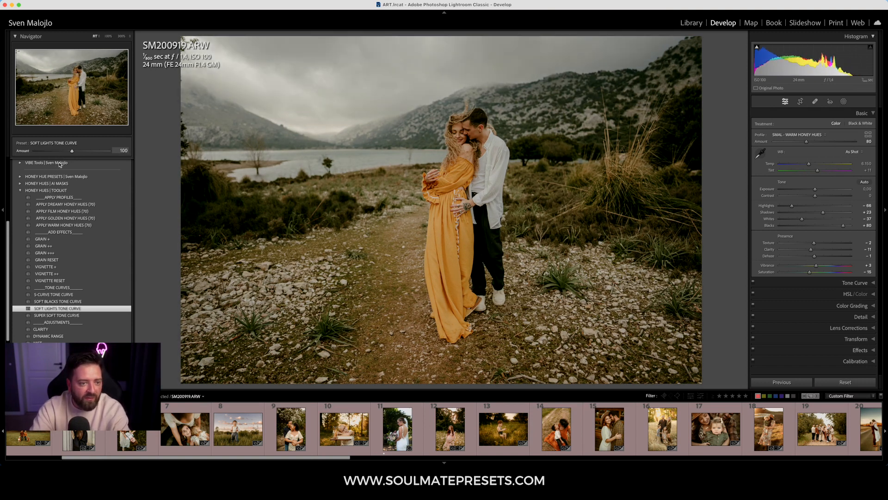
- Apply the SUPER SOFT TONE CURVE to the lakeside couple's photo with an amount of 58, and collapse the HONEY HUES toolkit
left_click(69, 316)
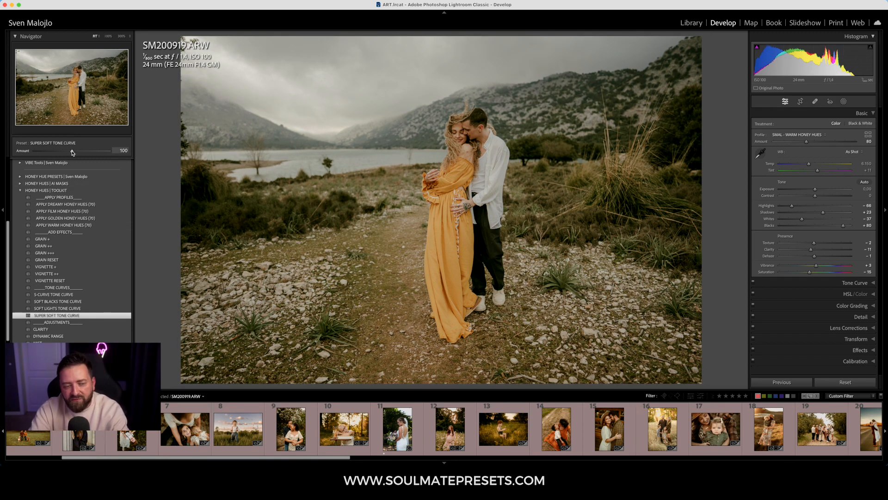
left_click_drag(88, 153, 56, 183)
left_click(20, 191)
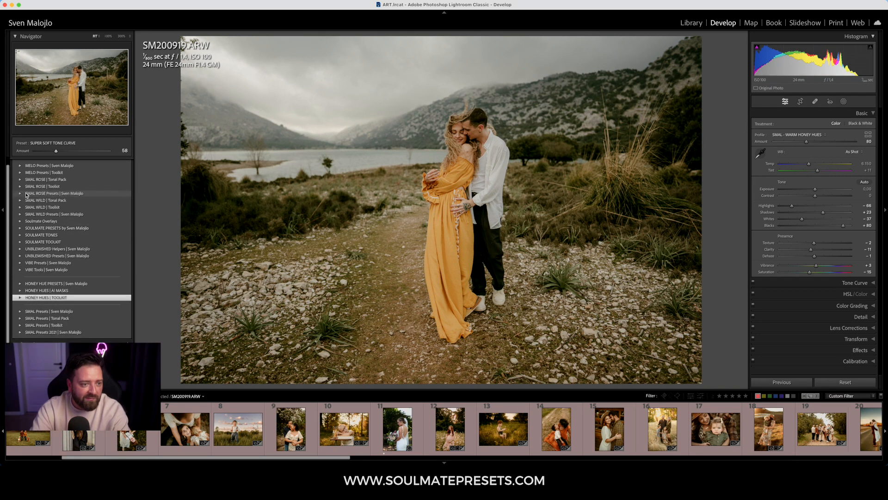
- Expand the HONEY HUES AI masks presets and open the photo of the couple sitting in the meadow, 1Q7A0148.CR2
left_click(21, 290)
scroll(67, 252, "down", 5)
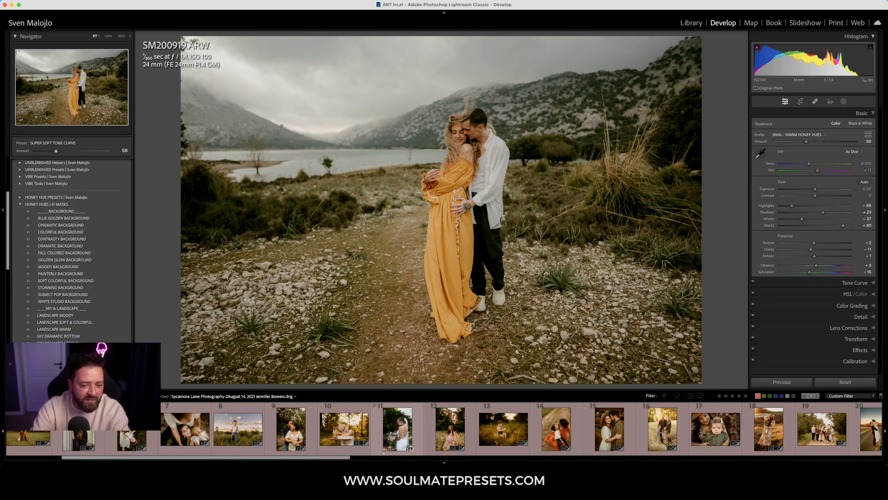
left_click_drag(332, 458, 404, 463)
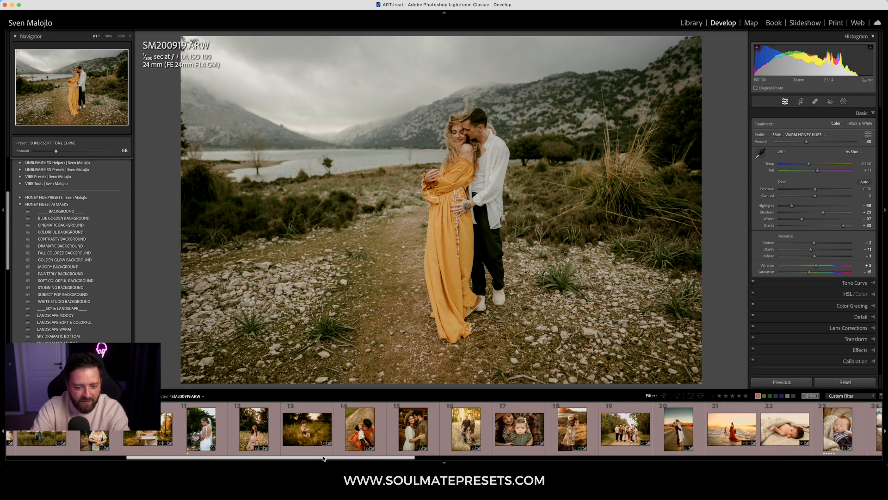
left_click_drag(324, 458, 391, 463)
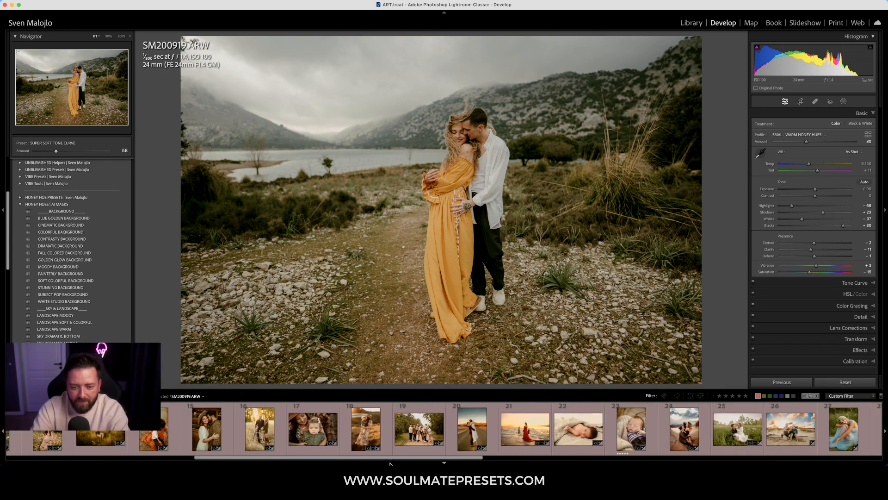
left_click(740, 453)
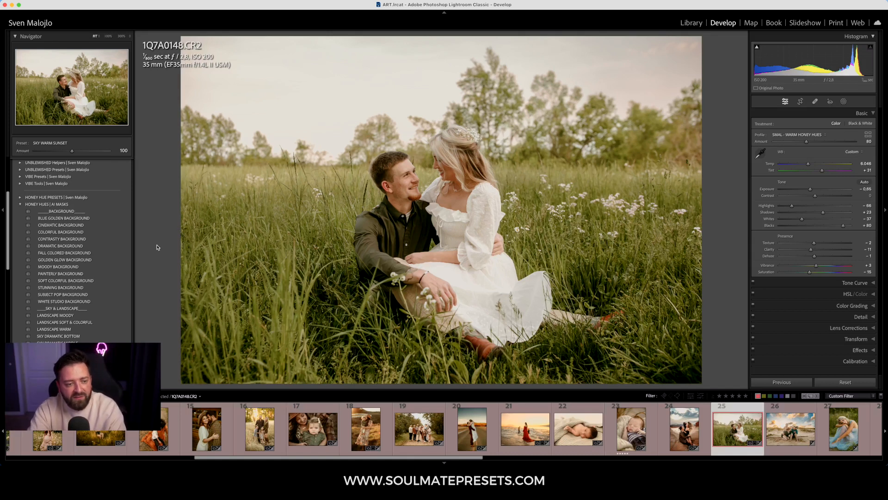
- Try the FALL COLORED BACKGROUND mask on the meadow couple's photo at amounts 171 and 119, and undo it
left_click(89, 252)
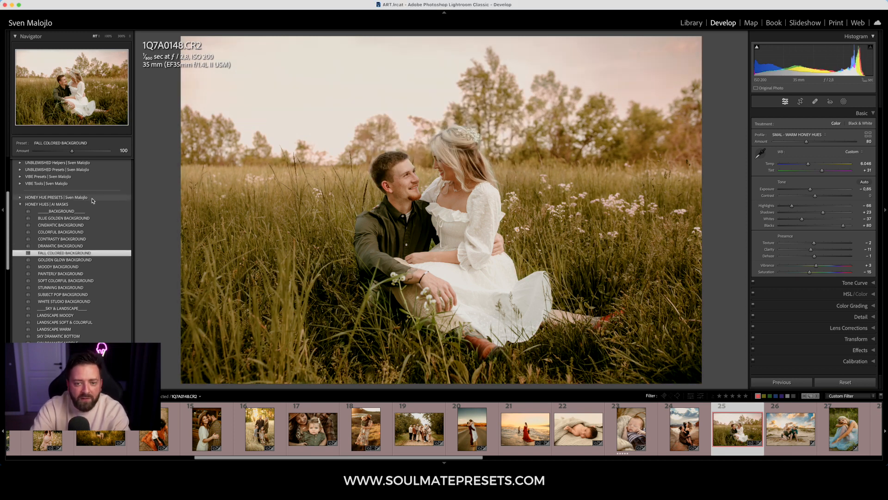
left_click_drag(74, 152, 100, 167)
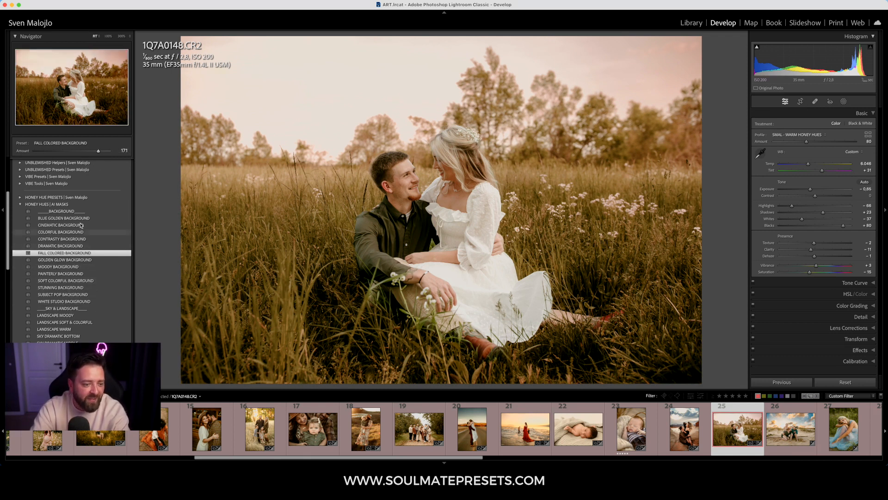
left_click_drag(98, 152, 83, 167)
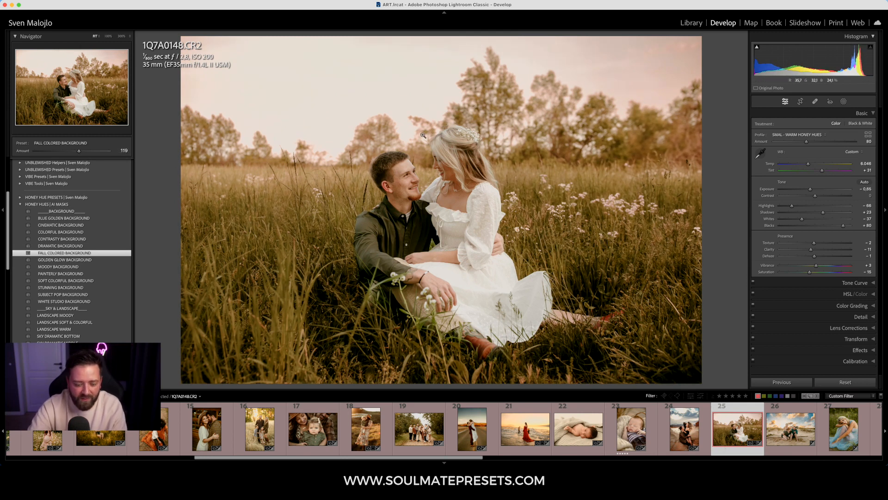
key("super+z")
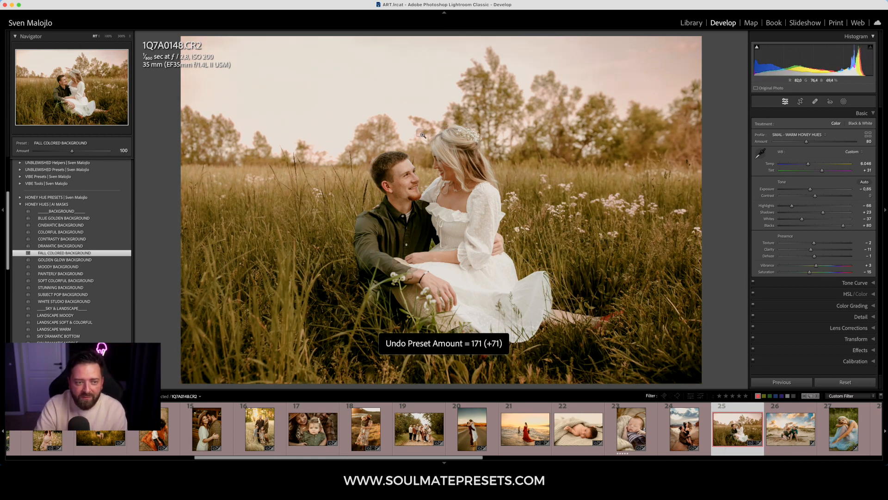
key("super+z")
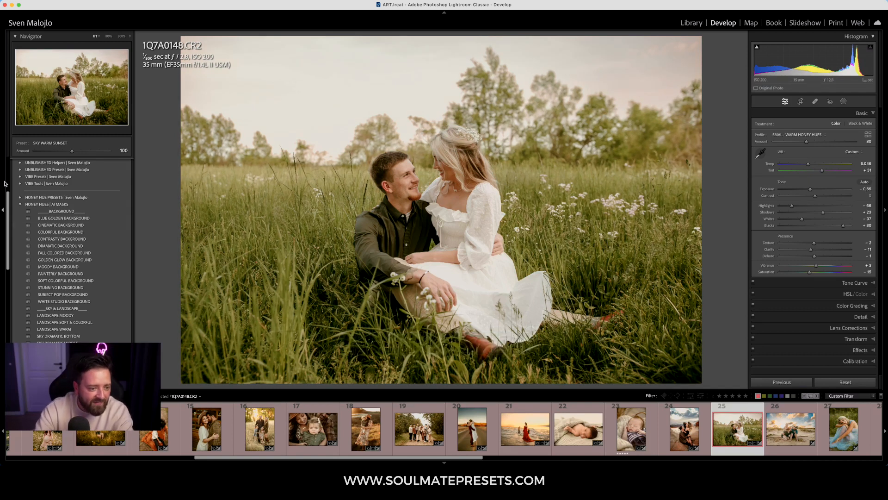
- Apply the CALM DOWN GREENS mask to the meadow couple's photo at an amount of 125 and inspect the couple up close
scroll(103, 296, "down", 3)
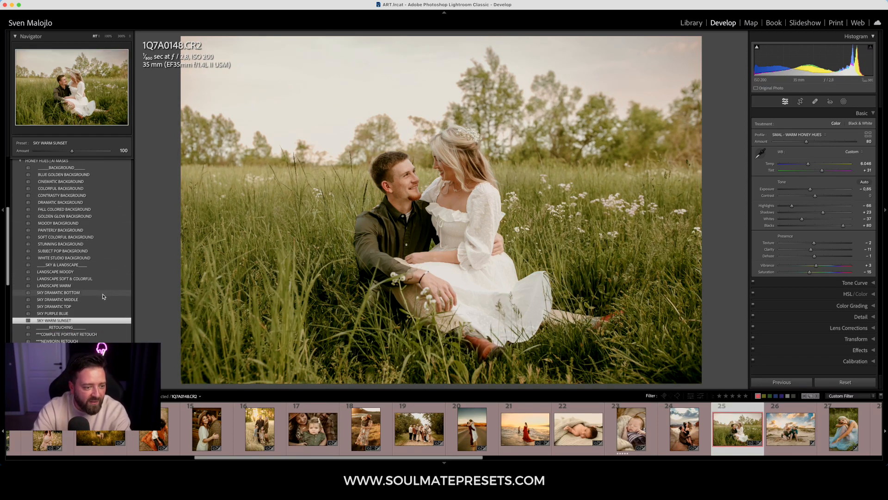
scroll(93, 291, "down", 1)
scroll(92, 289, "down", 6)
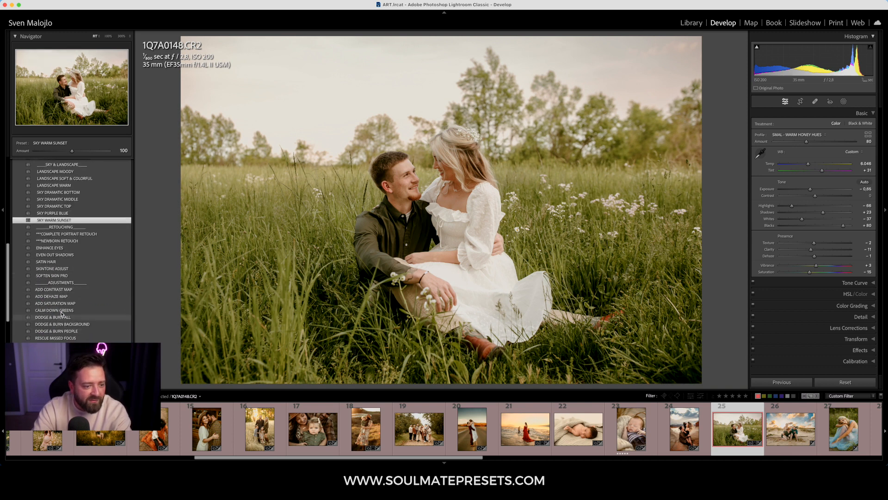
left_click(62, 312)
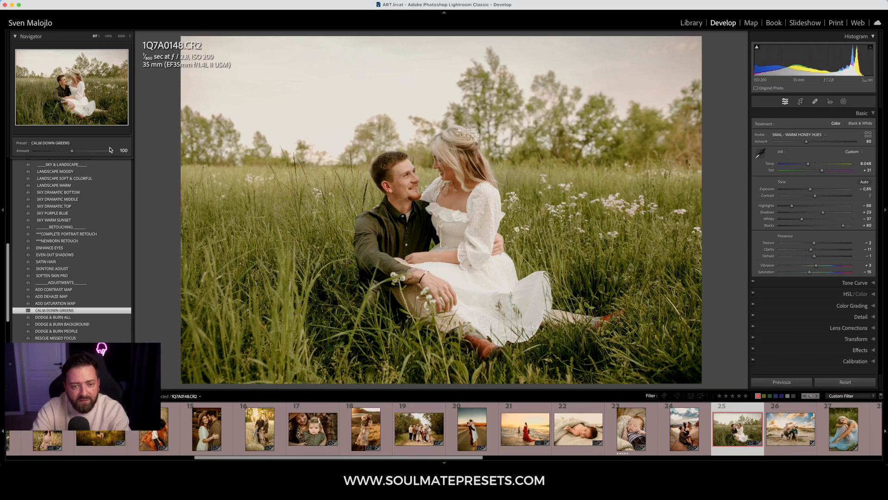
mouse_move(72, 153)
left_mouse_down()
mouse_move(50, 157)
mouse_move(86, 161)
mouse_move(48, 160)
mouse_move(83, 163)
left_mouse_up()
left_click(377, 236)
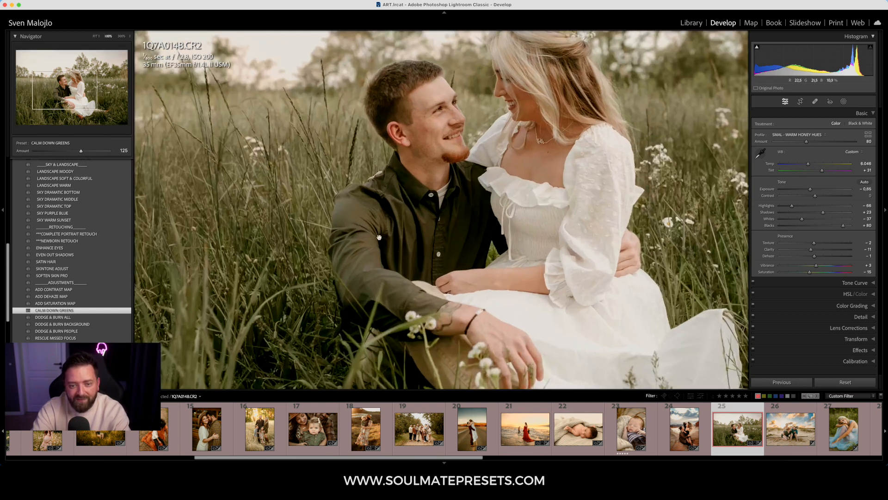
- Reduce the CALM DOWN GREENS amount on the meadow couple's photo to 88, compare the full image, and settle on 45
left_click_drag(88, 153, 69, 158)
key("z")
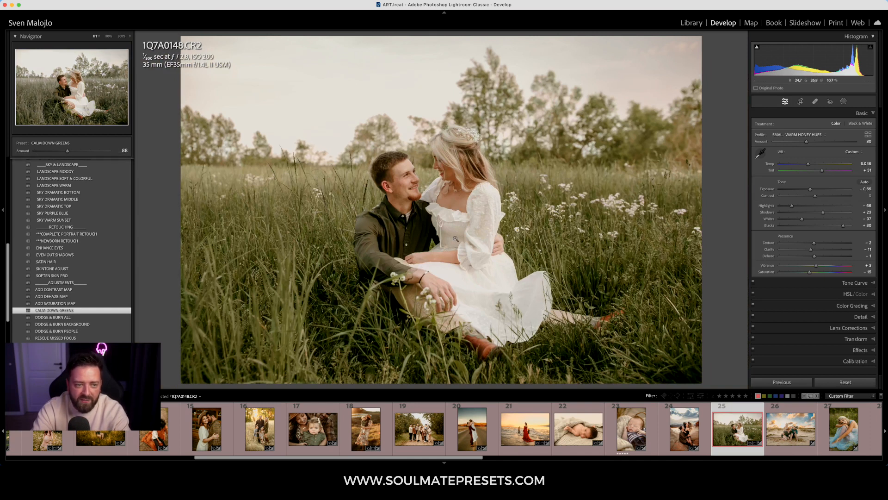
mouse_move(67, 151)
left_mouse_down()
mouse_move(103, 153)
mouse_move(3, 148)
mouse_move(65, 161)
left_mouse_up()
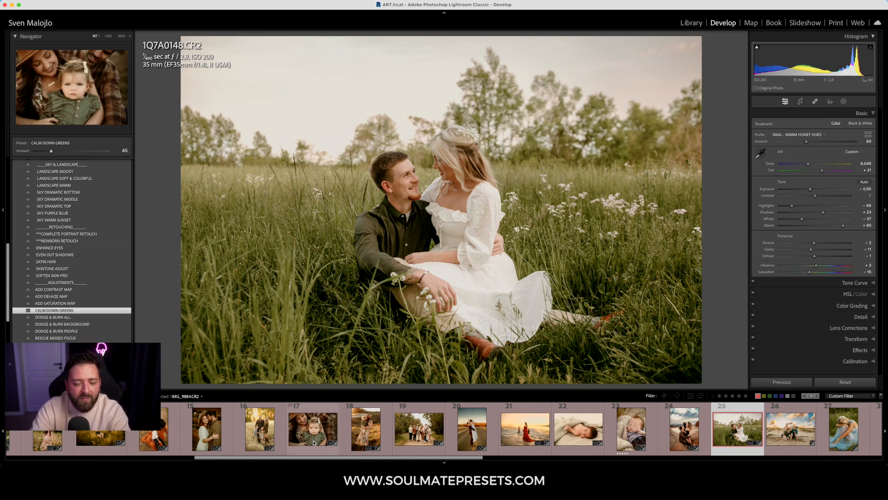
scroll(296, 430, "up", 1)
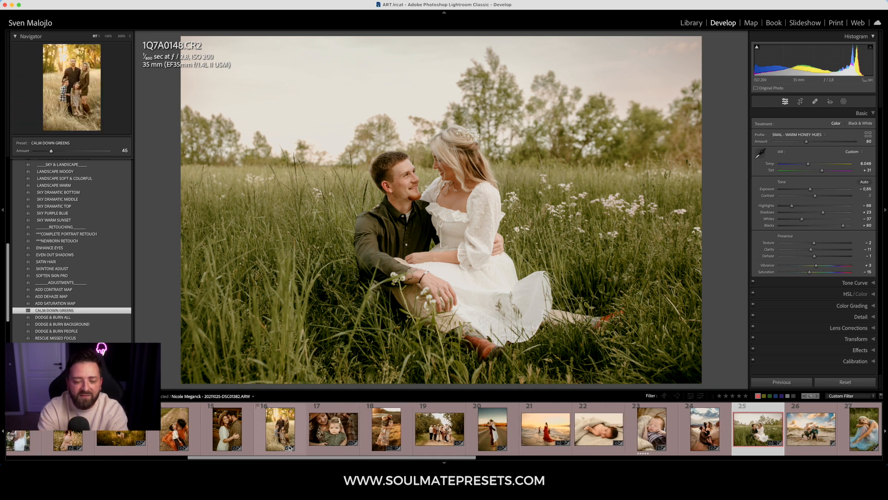